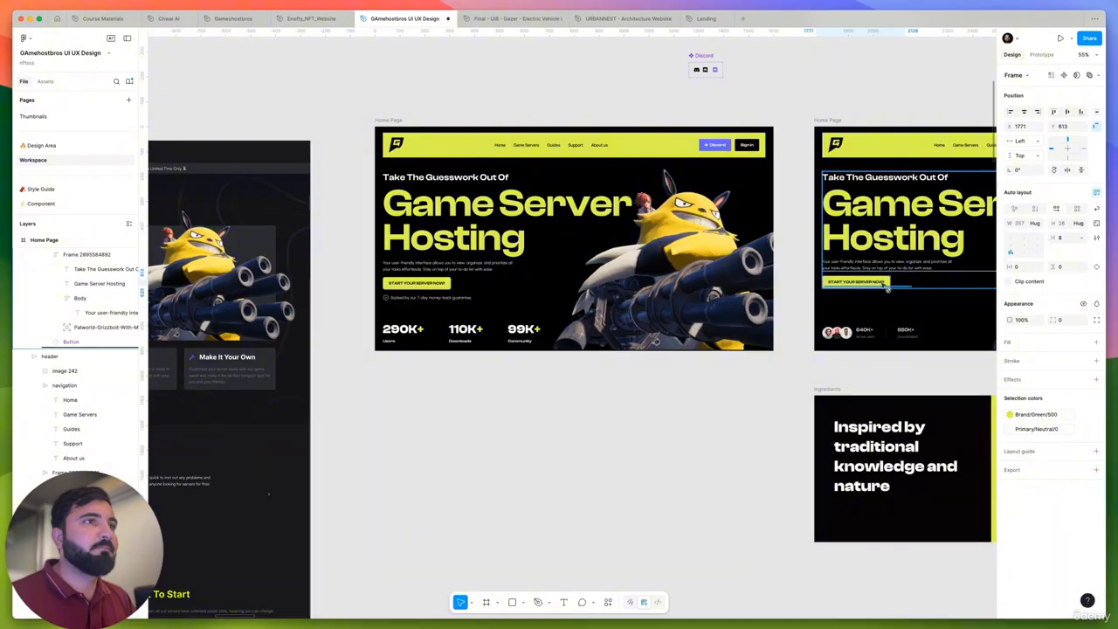
# Rename the Ingredients section frame under the second Home Page design to Features
pyautogui.scroll(10, 889, 287)
pyautogui.scroll(-10, 594, 272)
pyautogui.click(509, 396)
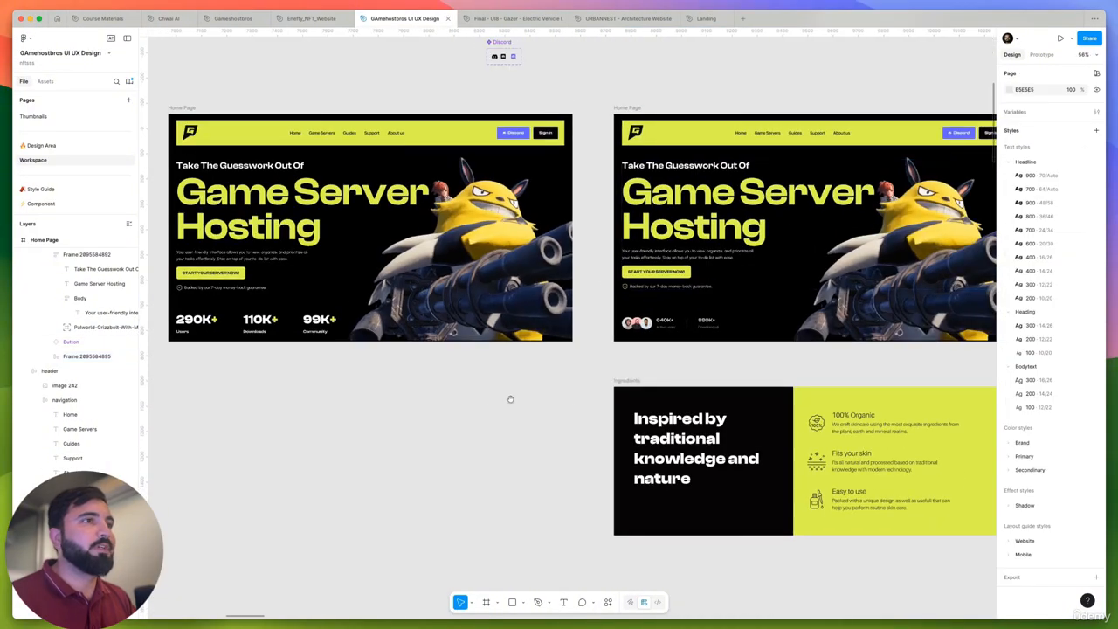
pyautogui.scroll(-6, 582, 337)
pyautogui.scroll(5, 489, 352)
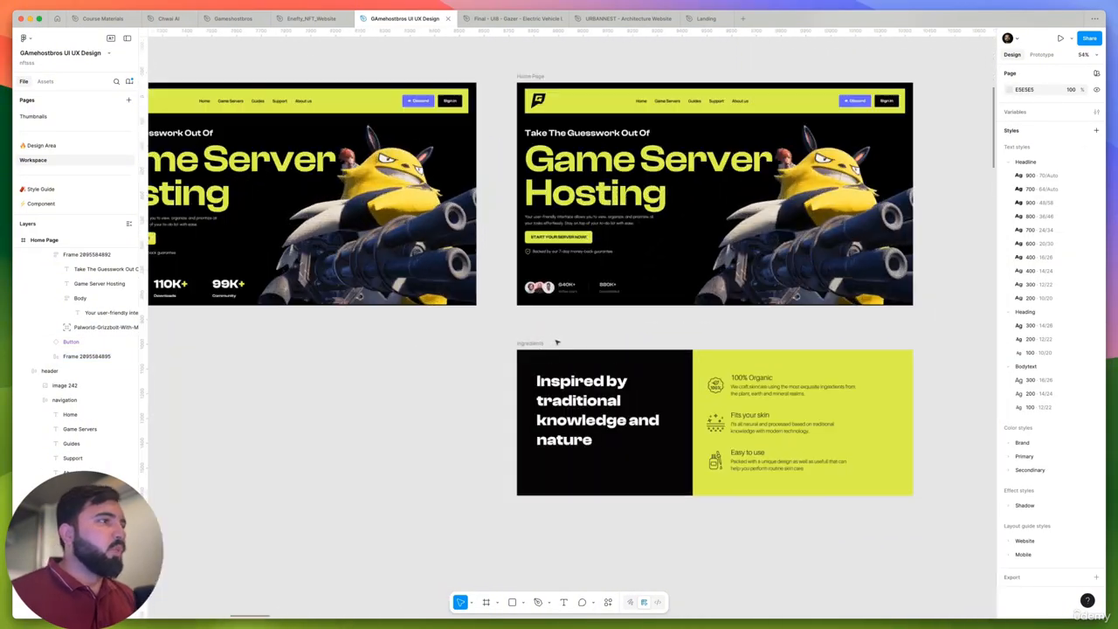
pyautogui.click(532, 344)
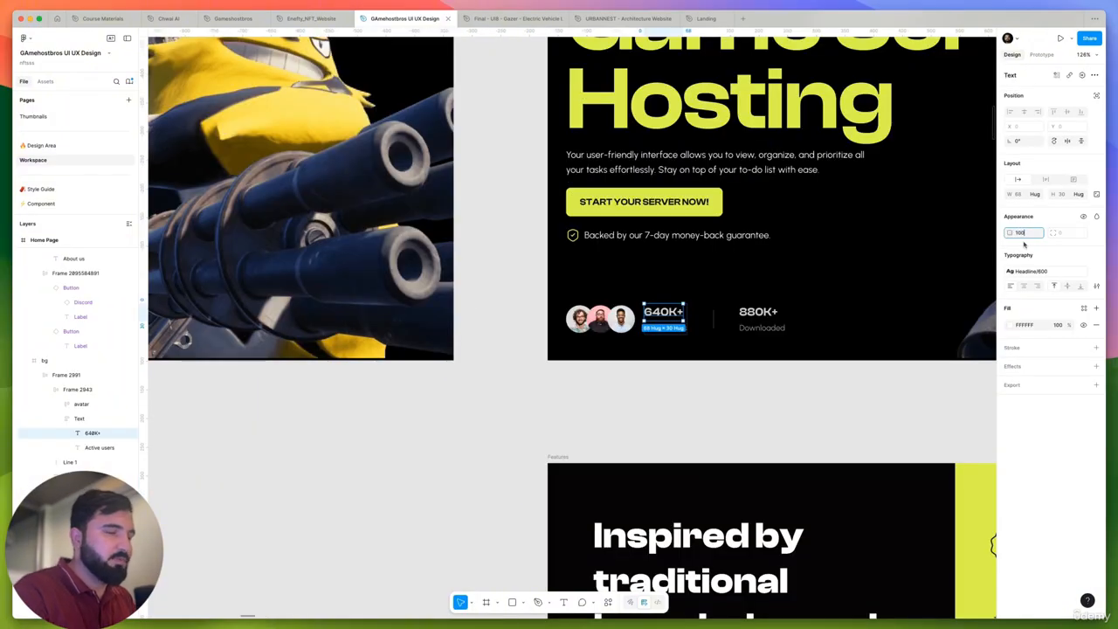
# Set the 640K+ and 880K+ figures to 100% opacity and select the Active users and Downloaded labels beneath them
pyautogui.click(758, 312)
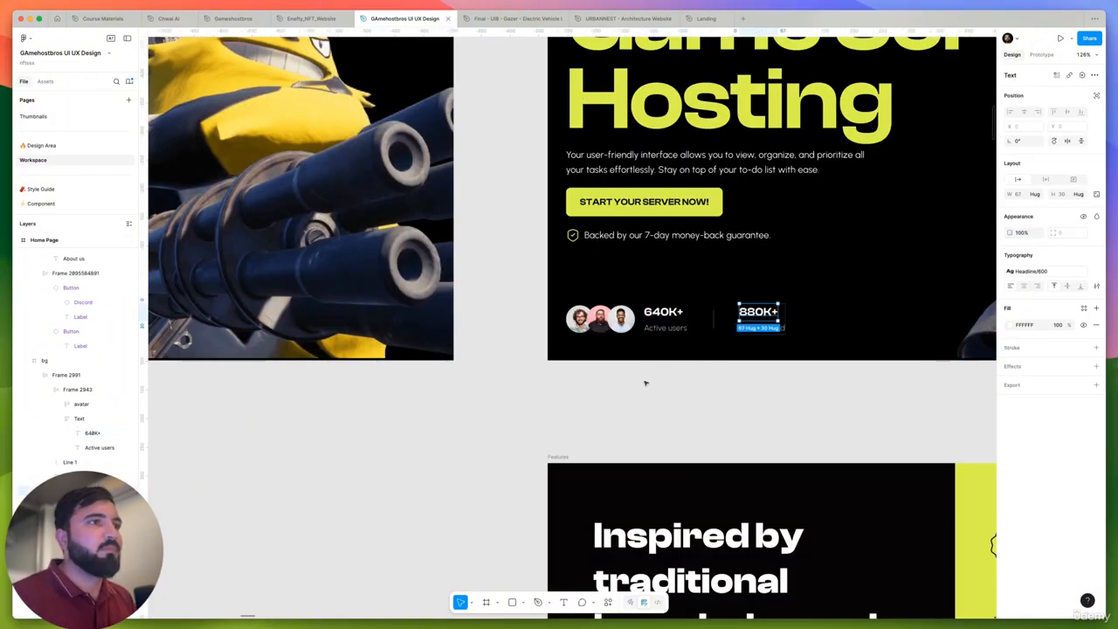
pyautogui.click(646, 381)
pyautogui.keyDown('super'); pyautogui.click(666, 328); pyautogui.keyUp('super')
pyautogui.keyDown('shift'); pyautogui.keyDown('super'); pyautogui.click(762, 328); pyautogui.keyUp('super'); pyautogui.keyUp('shift')
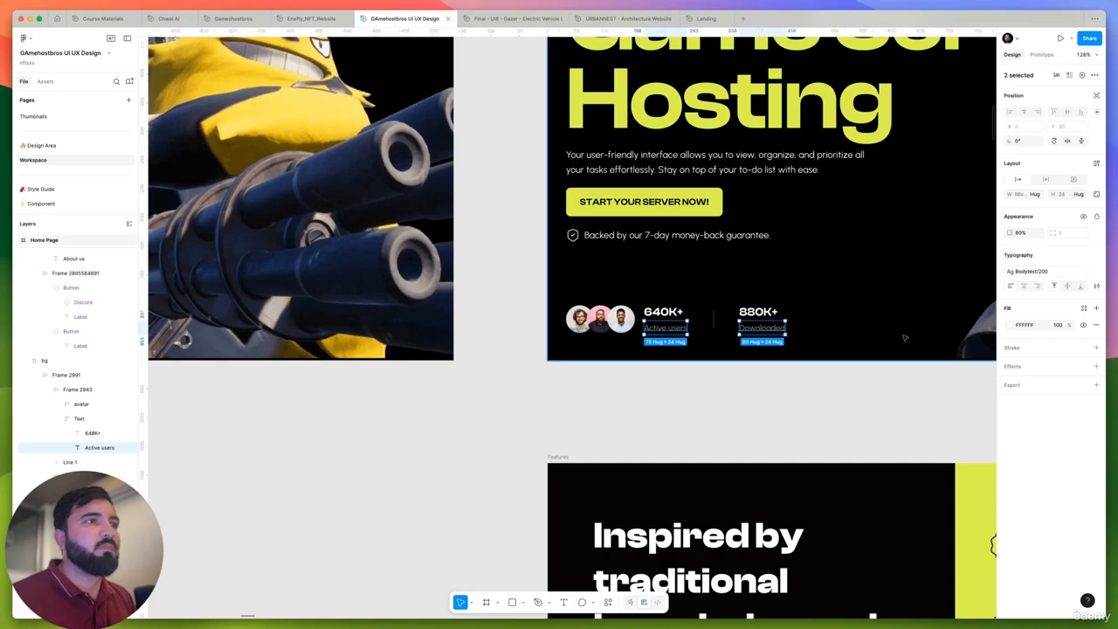
# Try the Bodytext/300 text style on the Active users and Downloaded labels, and undo it
pyautogui.click(1048, 272)
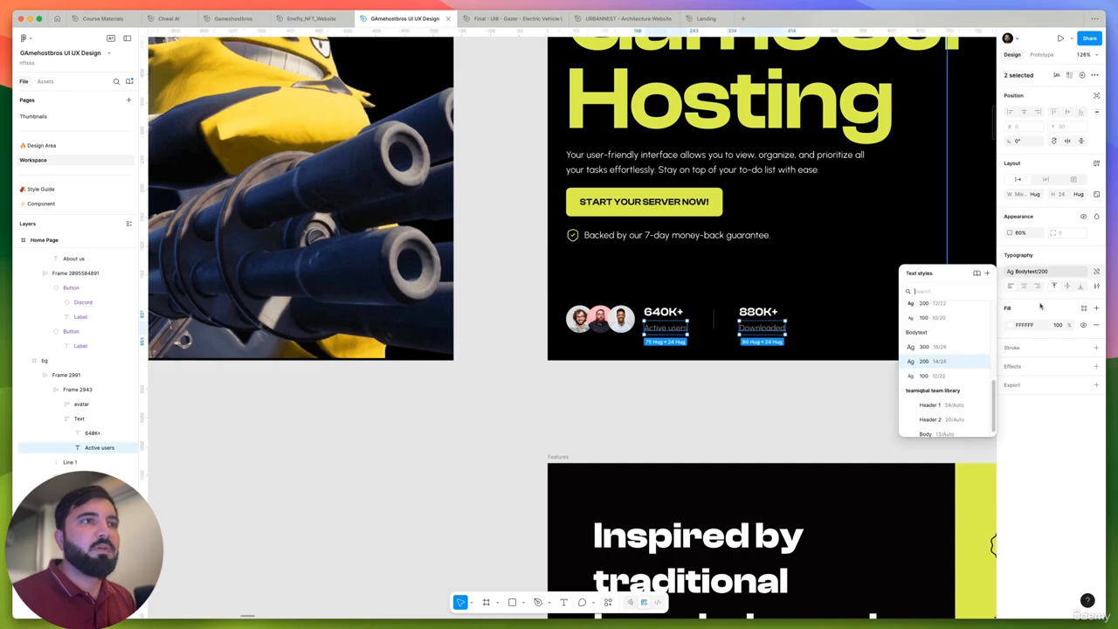
pyautogui.click(951, 350)
pyautogui.press('super+z')
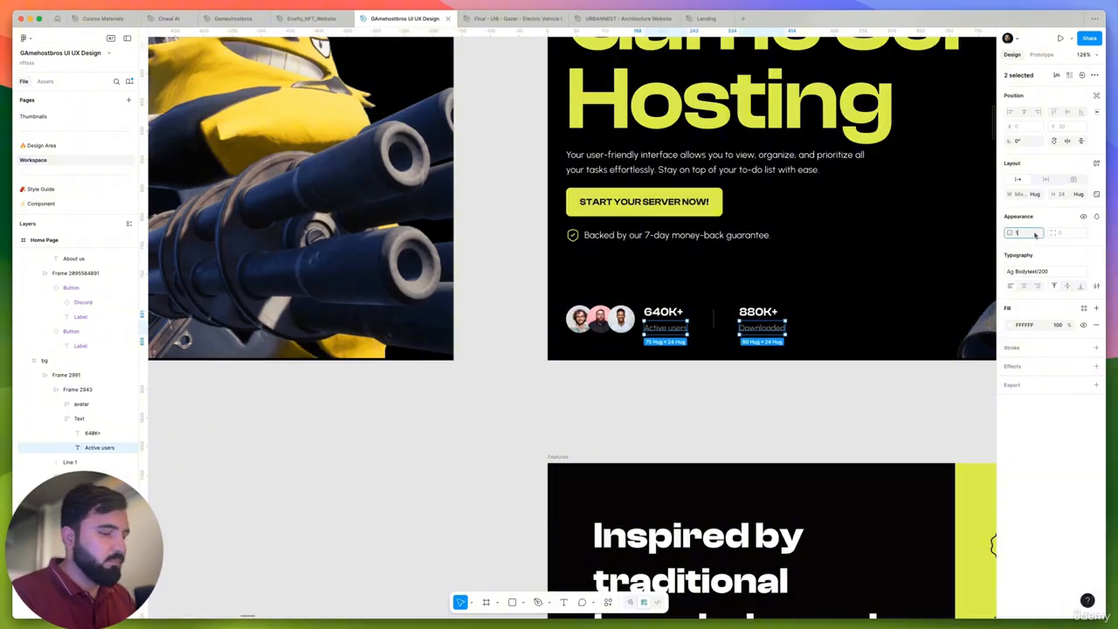
# Set the opacity of the Active users and Downloaded labels to 100%
pyautogui.write('0')
pyautogui.press('Return')
pyautogui.scroll(-5, 674, 296)
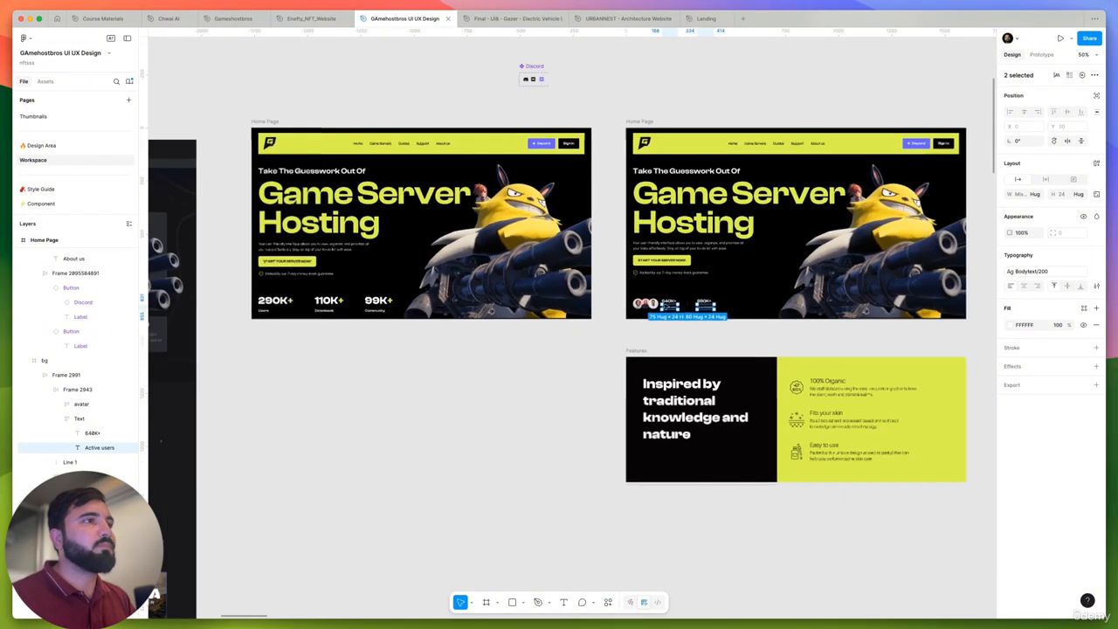
# Examine the three feature cards below the hero on the original 1440w light page
pyautogui.click(530, 402)
pyautogui.moveTo(576, 383); pyautogui.dragTo(606, 399)
pyautogui.hscroll(2, 577, 393)
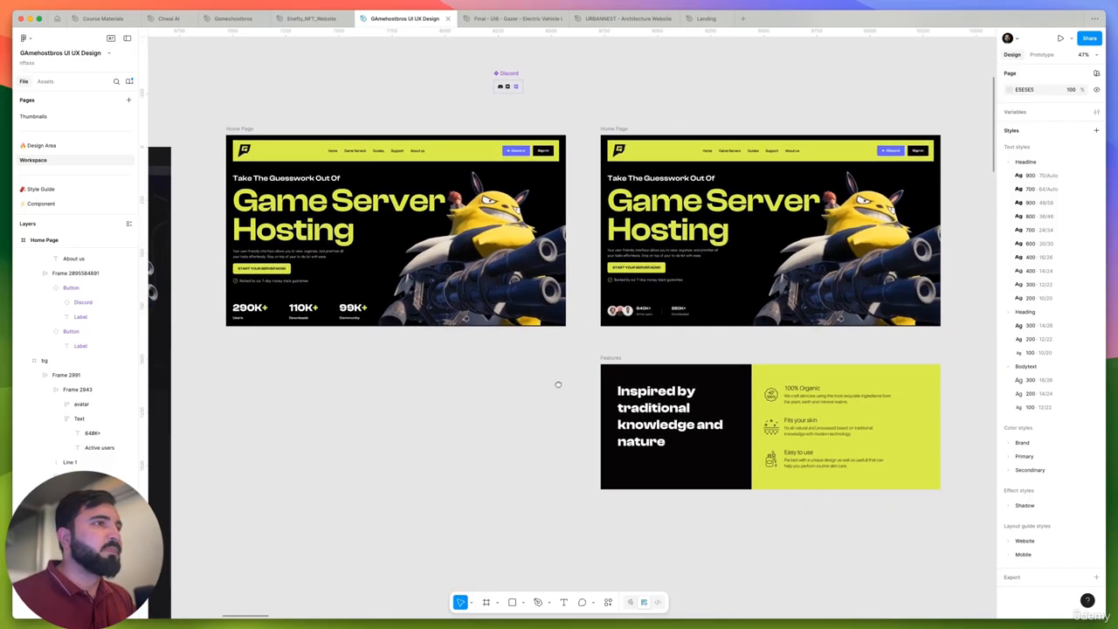
pyautogui.scroll(3, 559, 389)
pyautogui.scroll(-4, 533, 382)
pyautogui.moveTo(528, 447)
pyautogui.mouseDown()
pyautogui.moveTo(543, 420)
pyautogui.moveTo(514, 436)
pyautogui.mouseUp()
pyautogui.scroll(-2, 609, 395)
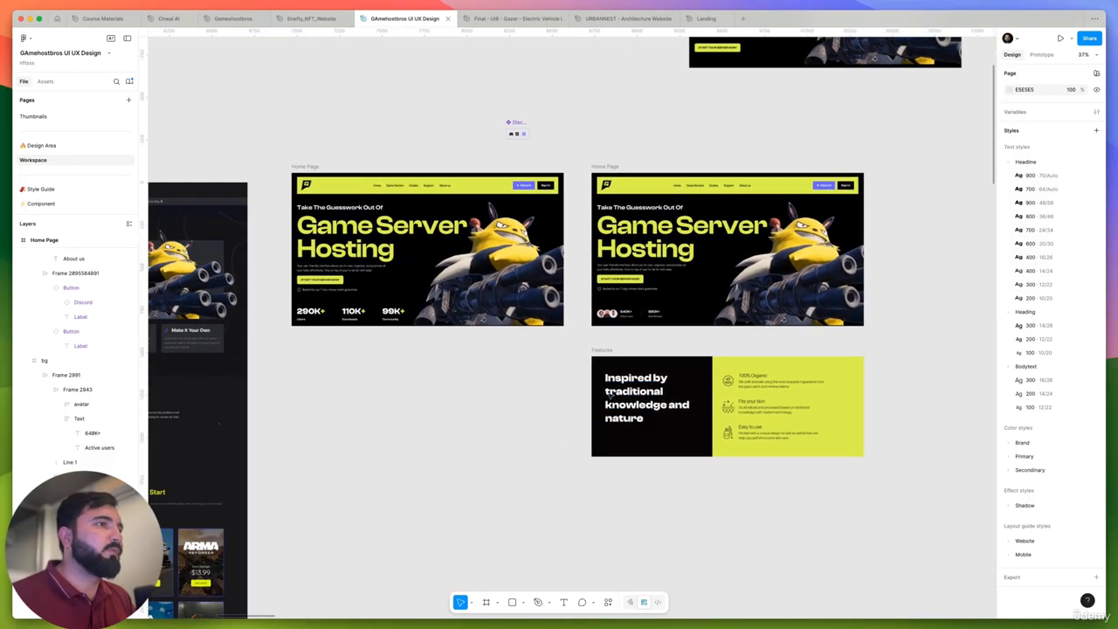
pyautogui.hscroll(-5, 518, 404)
pyautogui.scroll(5, 348, 281)
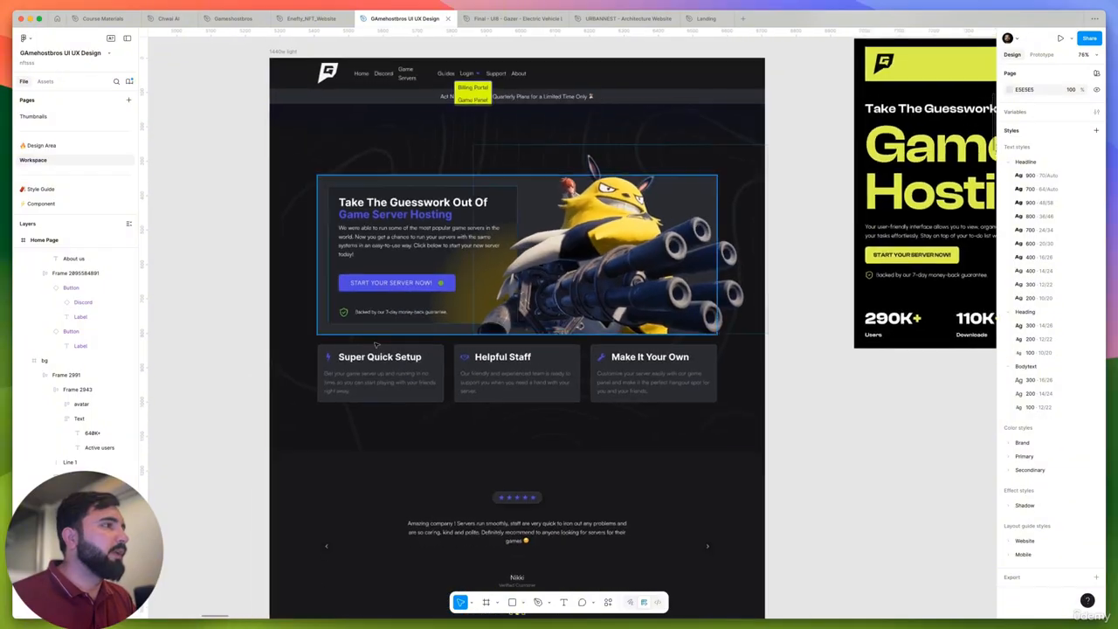
pyautogui.click(374, 371)
pyautogui.doubleClick(379, 381)
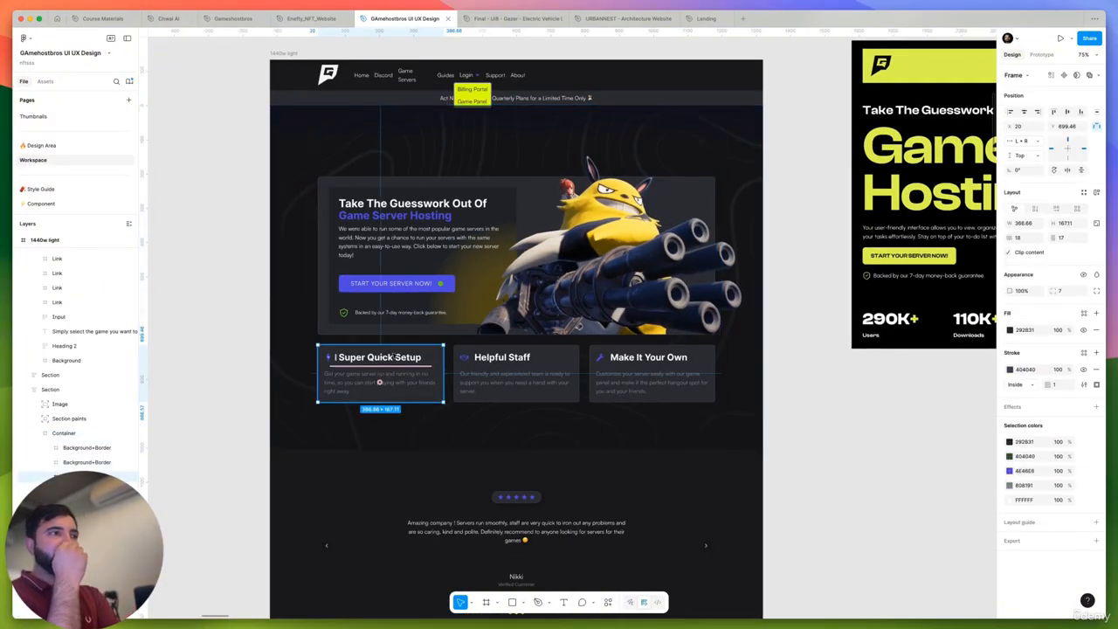
pyautogui.click(207, 352)
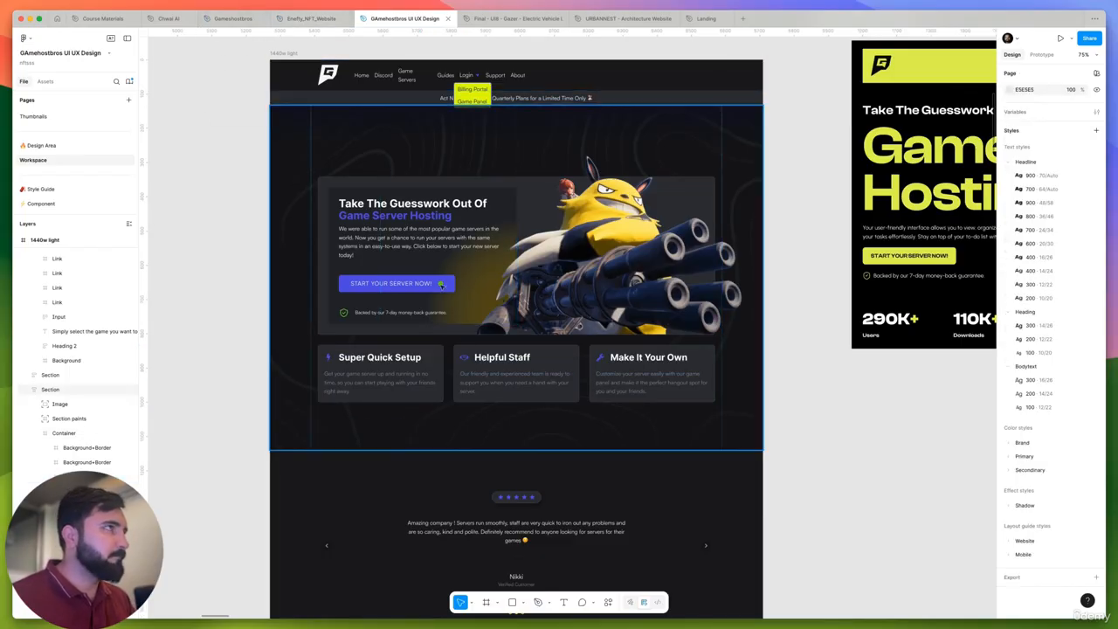
# Switch to Chrome and open ChatGPT in the last browser tab
pyautogui.press('super+Tab')
pyautogui.press('super+Tab')
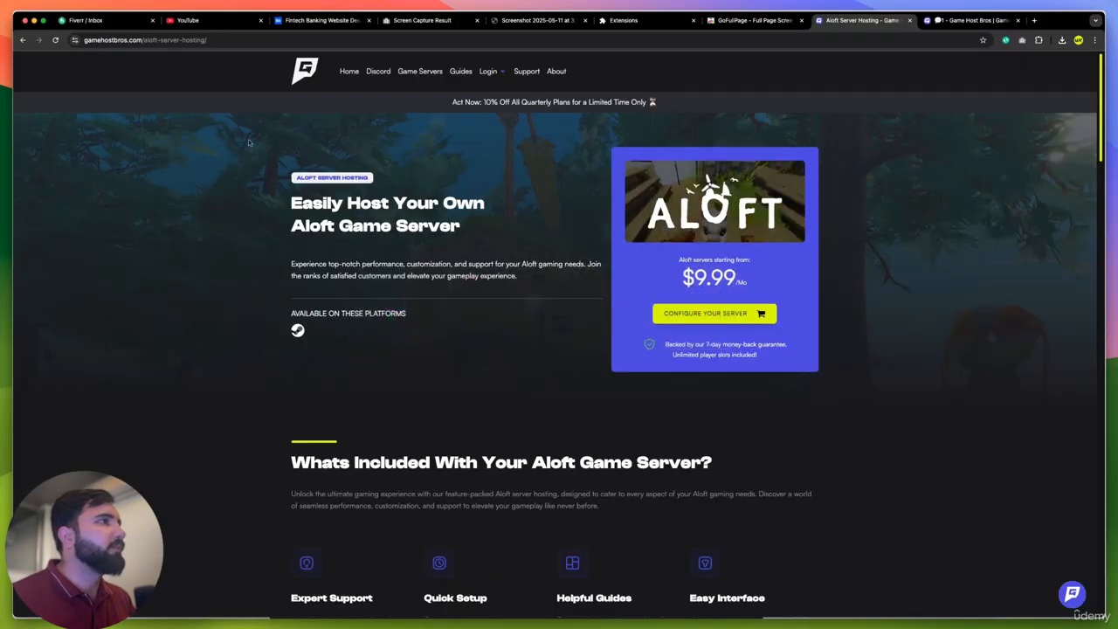
pyautogui.hotkey('ctrl', 'Tab')
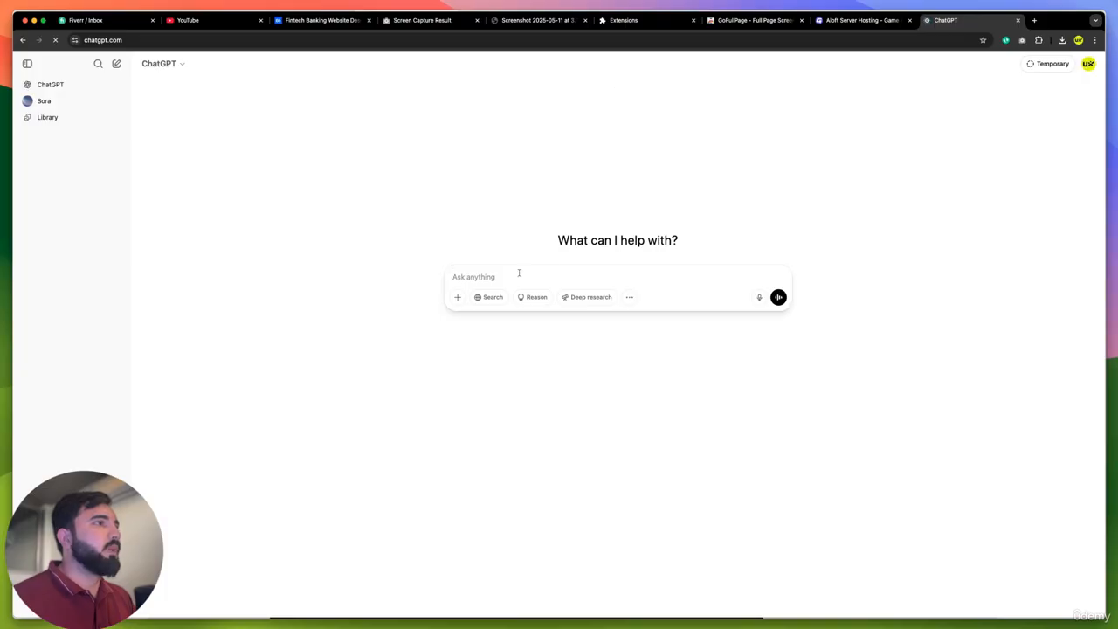
# Send ChatGPT a screenshot of the original page's three feature cards with the prompt "give me a cool title for this"
pyautogui.press('super+Tab')
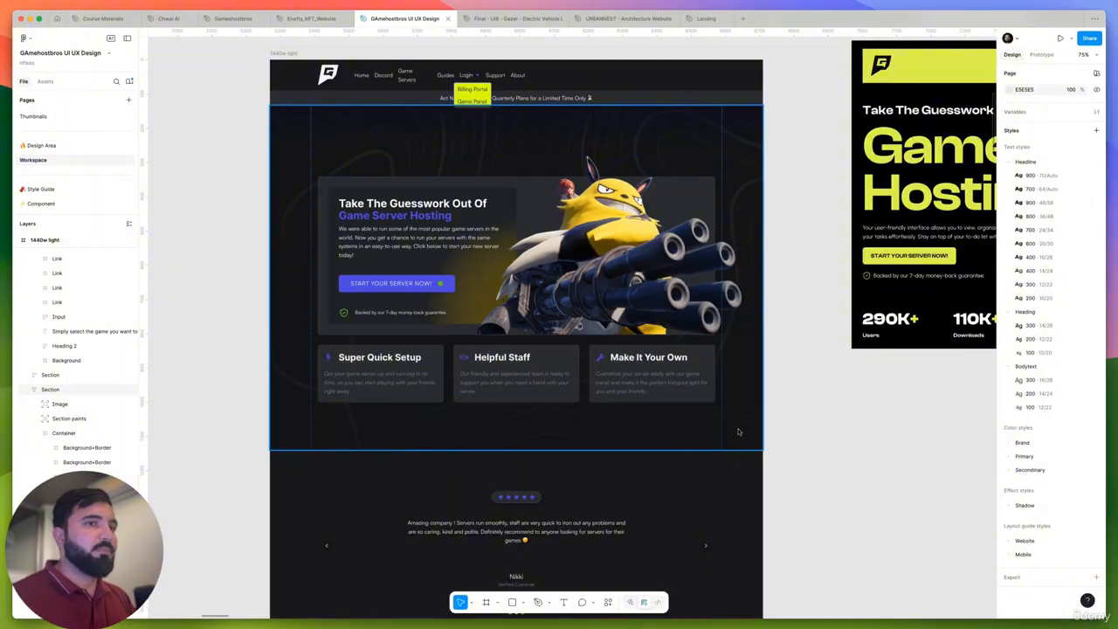
pyautogui.press('super+Tab')
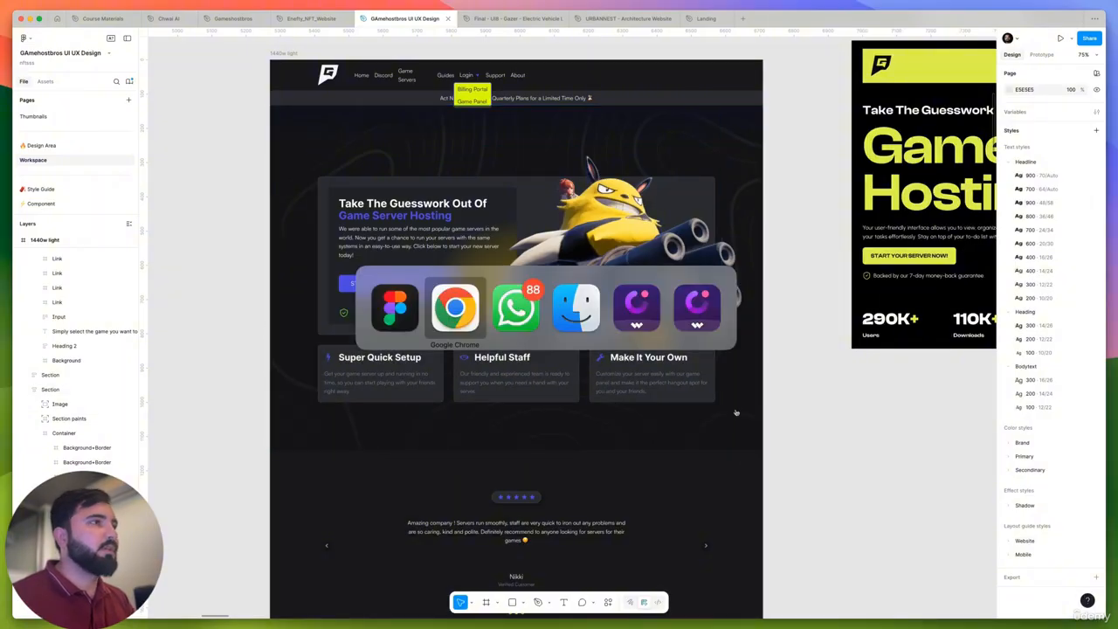
pyautogui.moveTo(1004, 476); pyautogui.dragTo(547, 266)
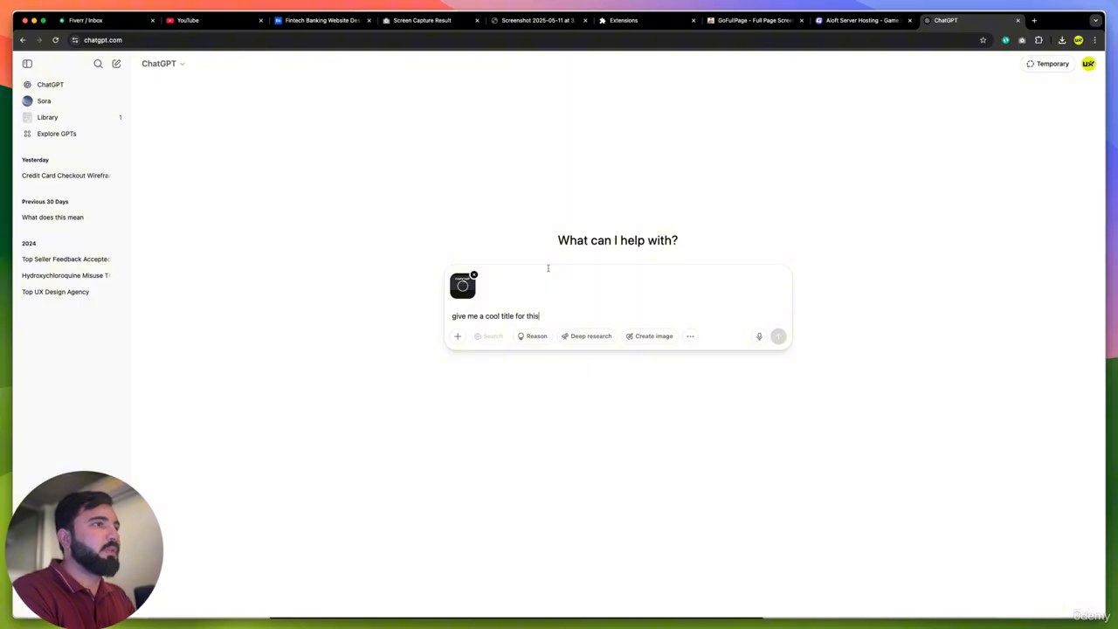
pyautogui.press('Return')
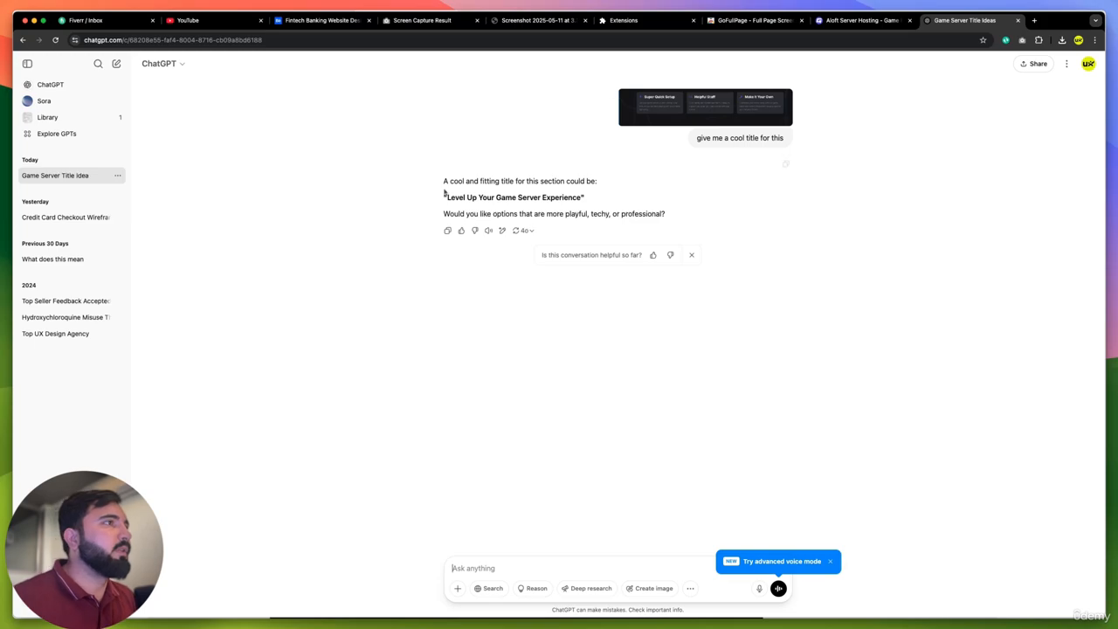
# Copy the suggested title "Level Up Your Game Server Experience" and switch back to Figma
pyautogui.moveTo(447, 198); pyautogui.dragTo(580, 199)
pyautogui.press('super+c')
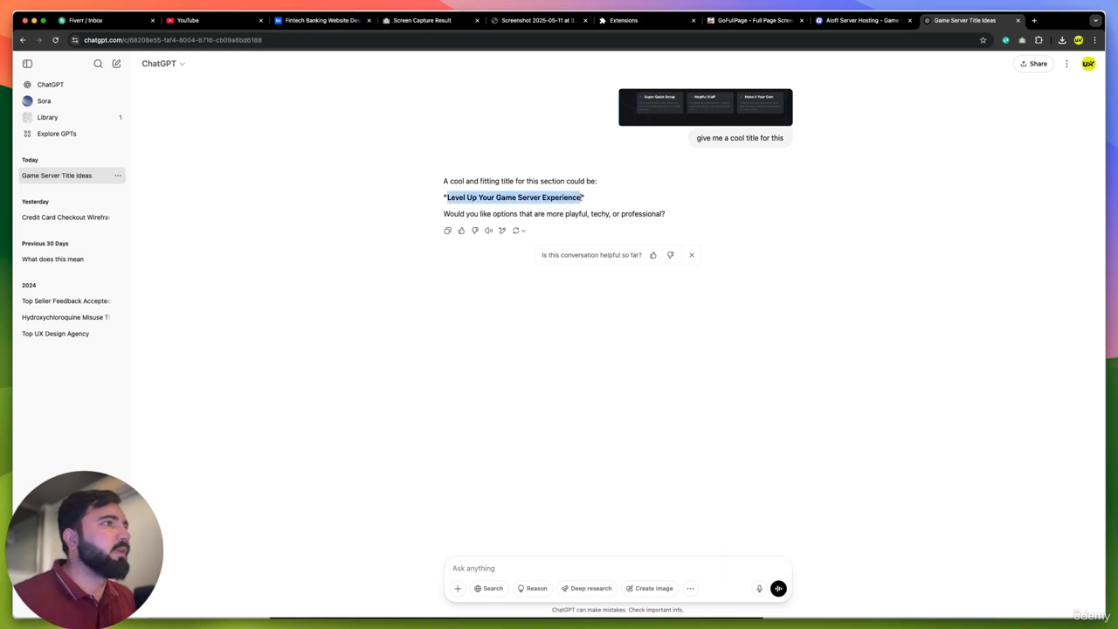
pyautogui.press('super+Tab')
pyautogui.press('super+Tab')
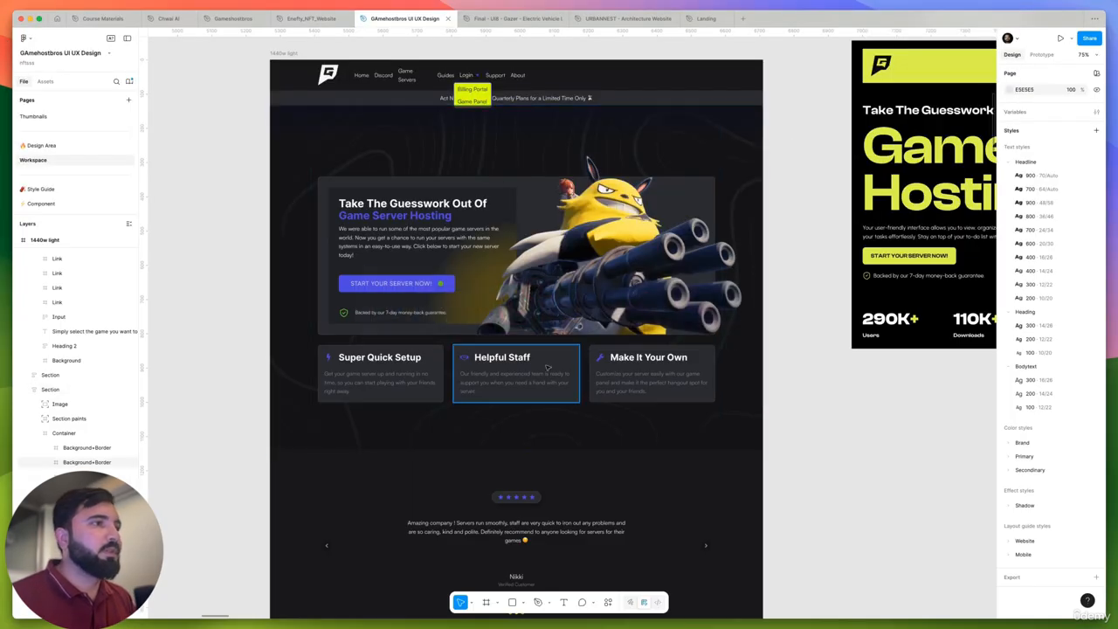
# Replace the Features section's heading text with "Level Up Your Game Server Experience"
pyautogui.scroll(-3, 485, 370)
pyautogui.scroll(-3, 577, 384)
pyautogui.moveTo(876, 439); pyautogui.dragTo(589, 425)
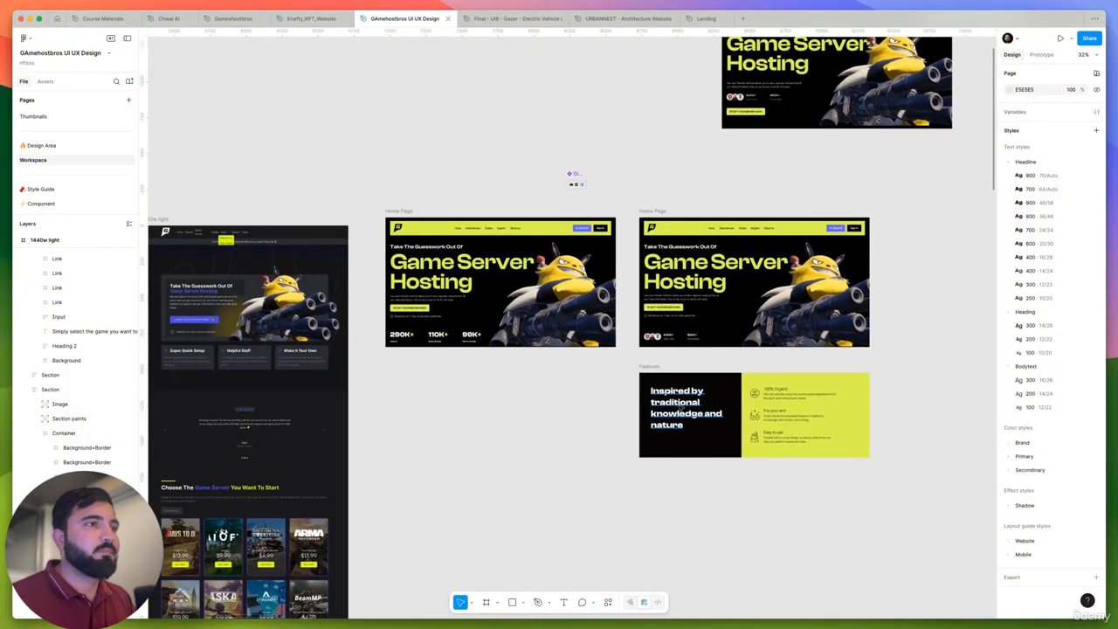
pyautogui.scroll(6, 677, 406)
pyautogui.click(675, 404)
pyautogui.press('Return')
pyautogui.press('super+v')
pyautogui.click(484, 402)
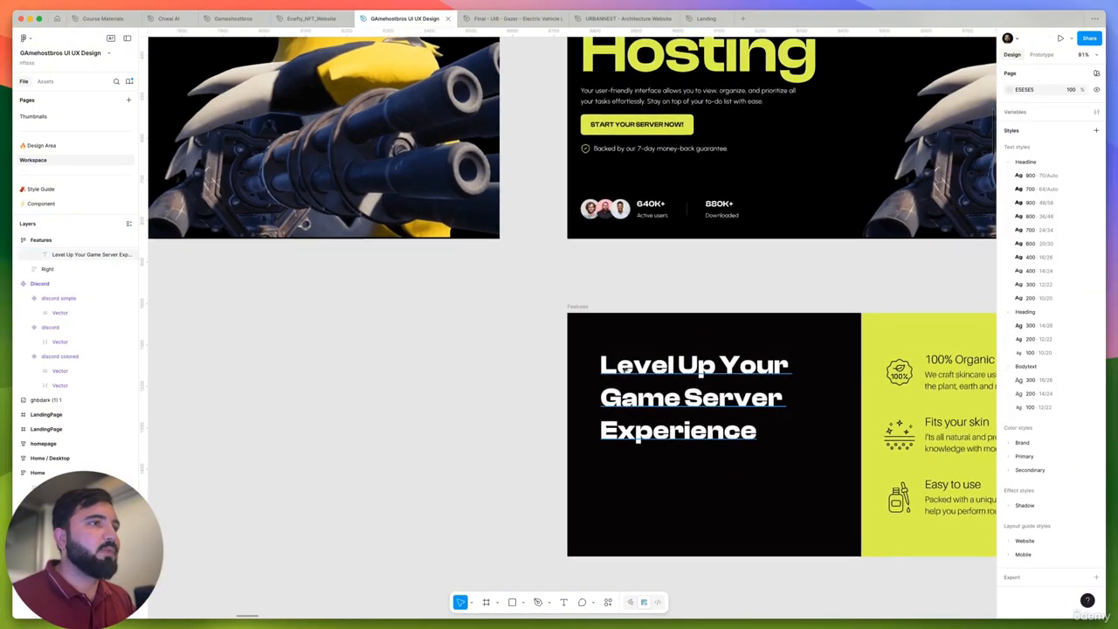
# Try to pull the container holding the feature cards out of the original 1440w light page, and undo it
pyautogui.scroll(-2, 635, 403)
pyautogui.scroll(-6, 519, 411)
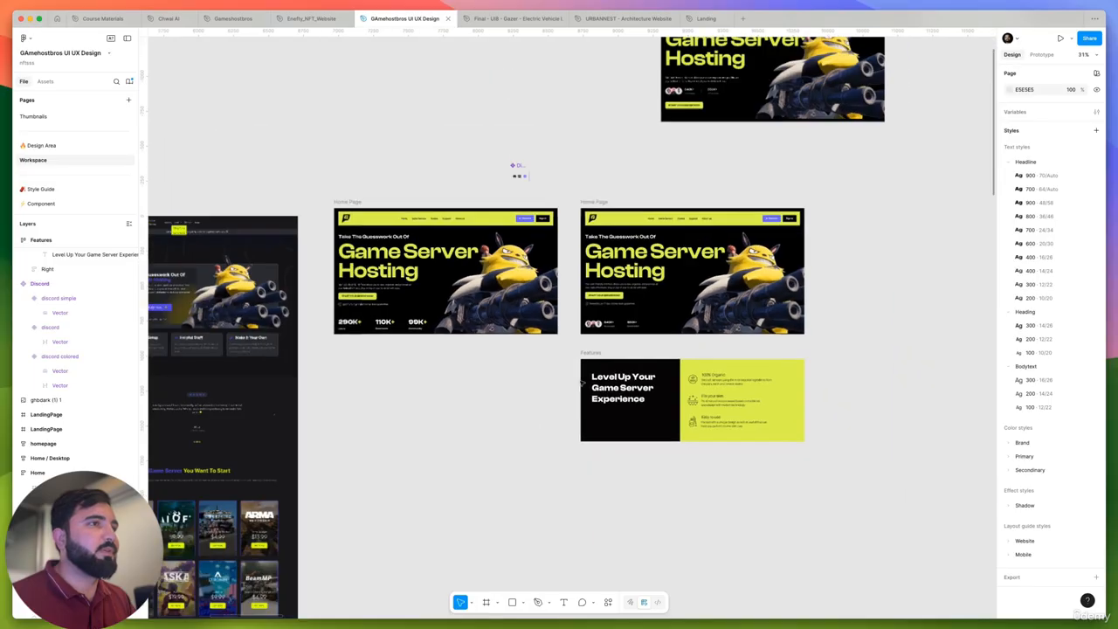
pyautogui.scroll(6, 393, 288)
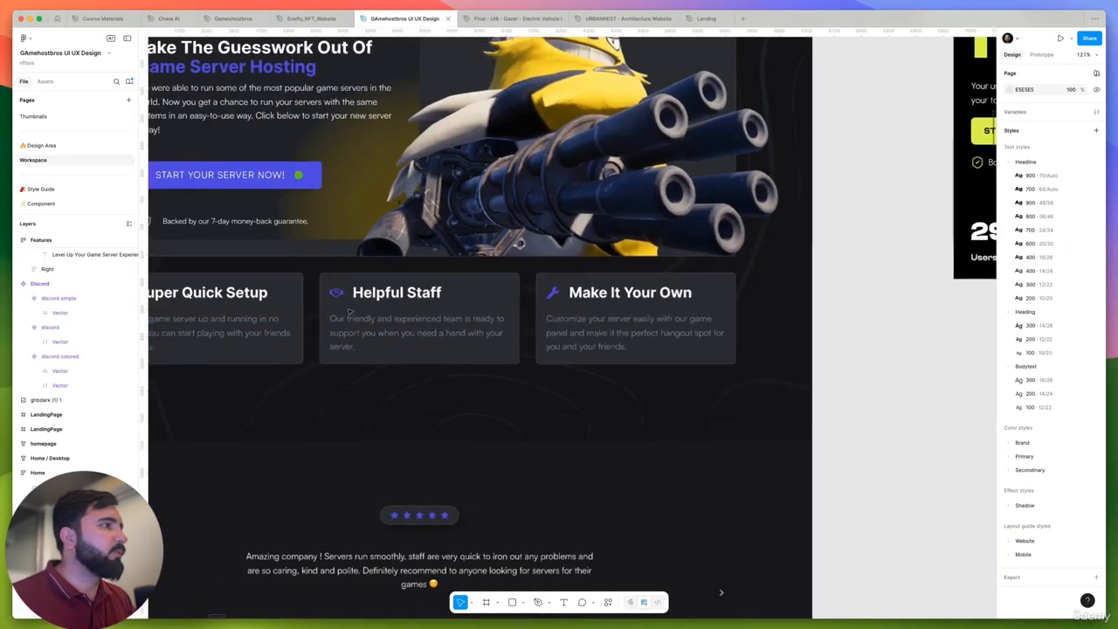
pyautogui.scroll(-5, 376, 280)
pyautogui.click(299, 317)
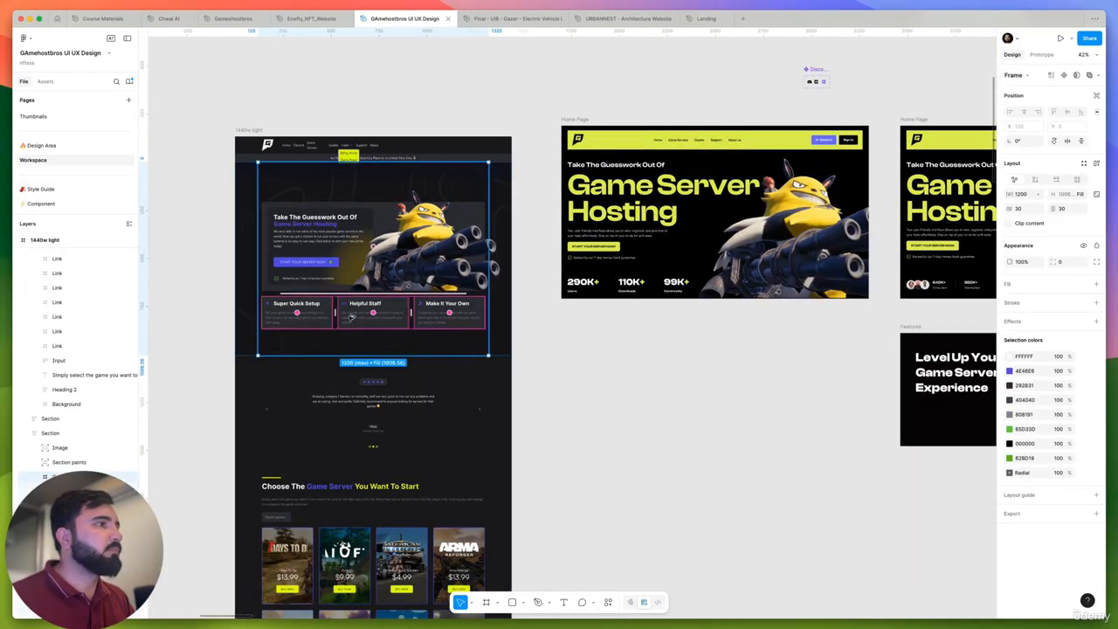
pyautogui.moveTo(351, 317); pyautogui.dragTo(844, 482)
pyautogui.press('super+z')
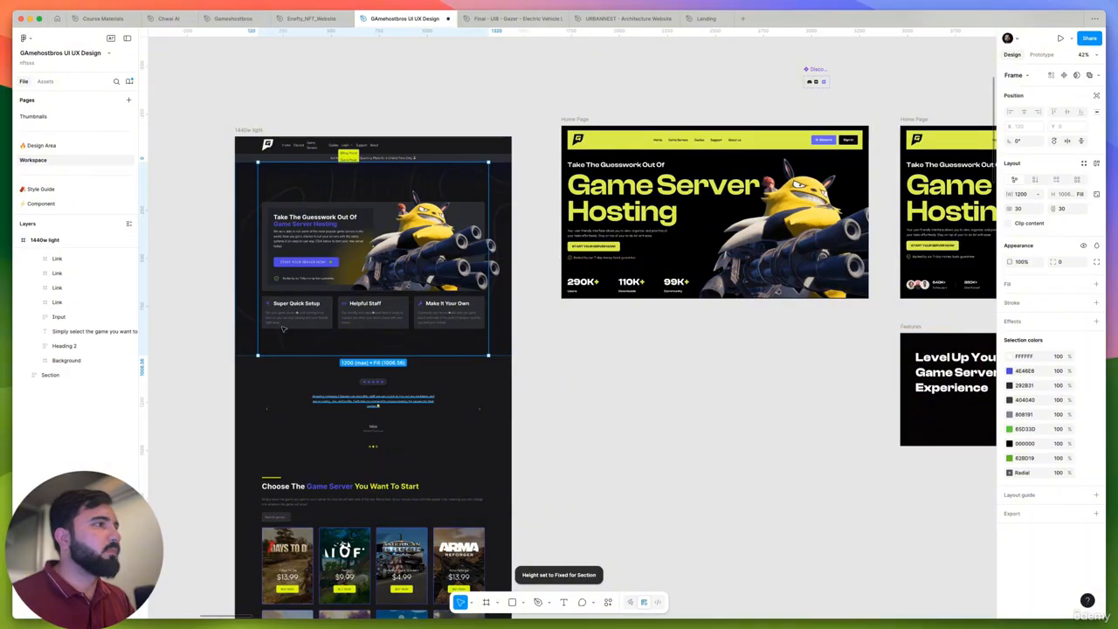
# Bring the Super Quick Setup, Helpful Staff and Make It Your Own cards onto the empty canvas beside the Features section
pyautogui.doubleClick(289, 319)
pyautogui.keyDown('shift'); pyautogui.click(371, 316); pyautogui.keyUp('shift')
pyautogui.keyDown('shift'); pyautogui.click(441, 323); pyautogui.keyUp('shift')
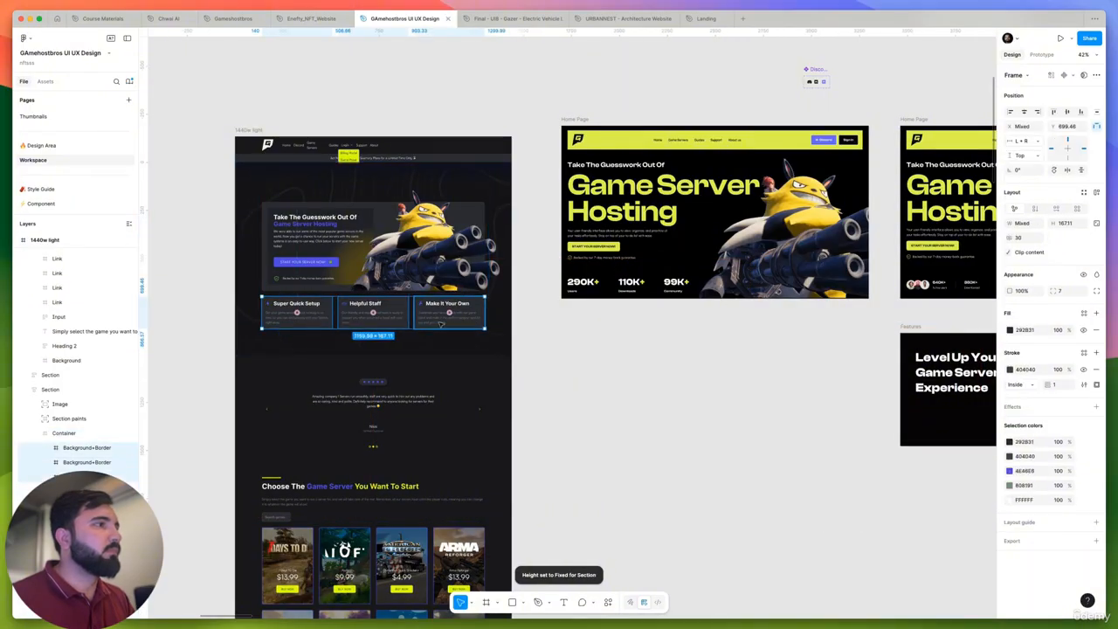
pyautogui.scroll(-5, 441, 324)
pyautogui.moveTo(289, 316); pyautogui.dragTo(902, 323)
# Copy the "Super Quick Setup" heading text from the first card beside the Features section
pyautogui.scroll(6, 901, 323)
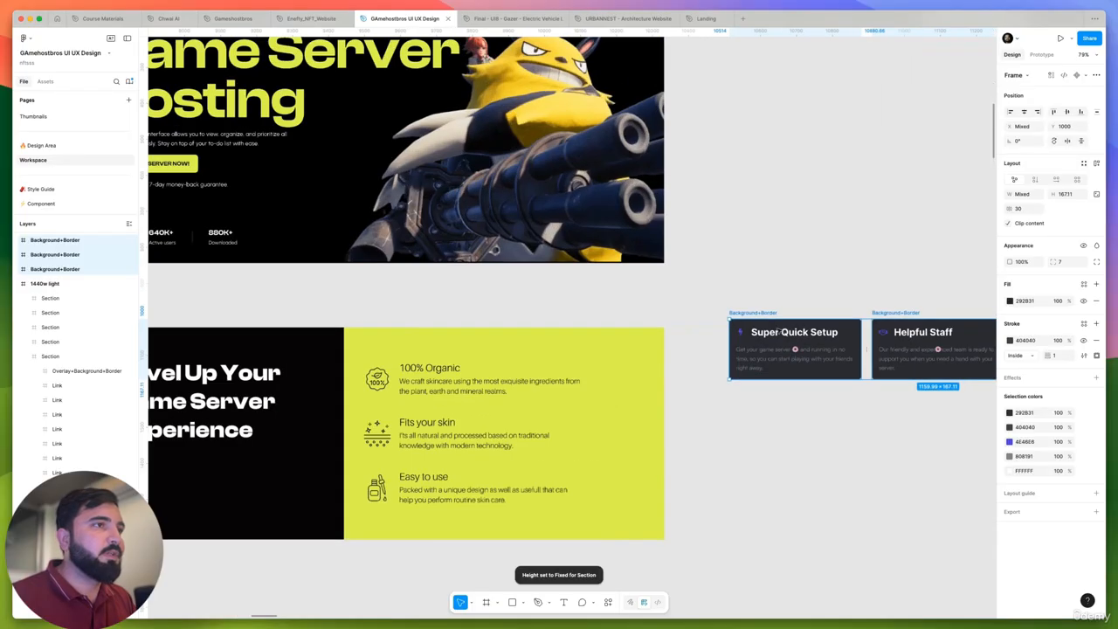
pyautogui.doubleClick(779, 332)
pyautogui.doubleClick(779, 332)
pyautogui.rightClick(779, 332)
pyautogui.moveTo(818, 368)
pyautogui.click(896, 368)
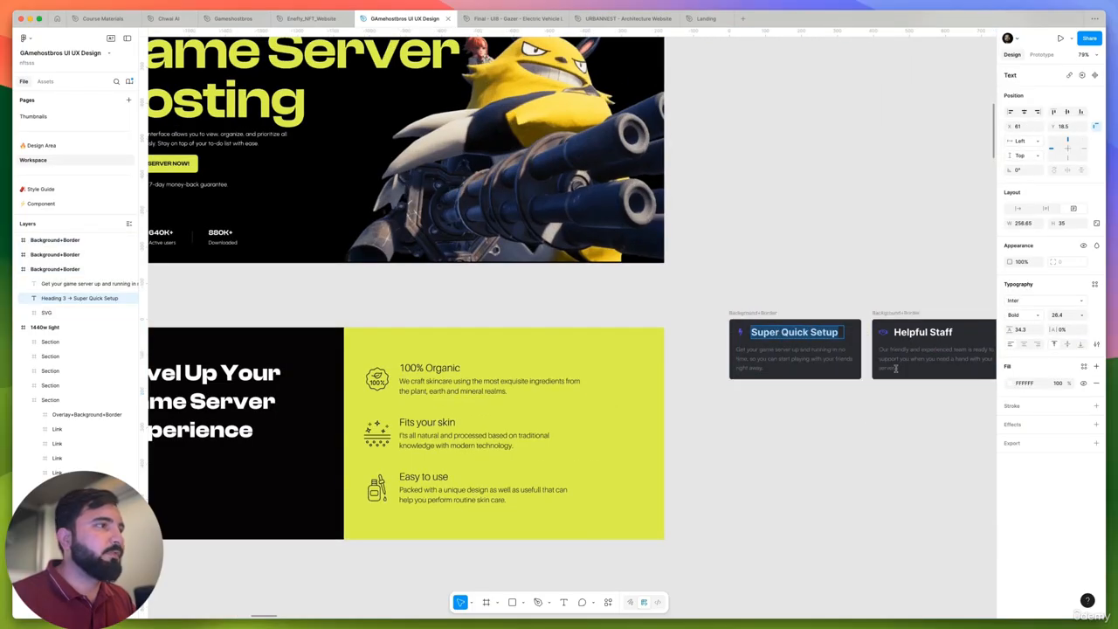
# Dismiss the missing font notice and apply the Headline/800 text style to the "100% Organic" heading
pyautogui.doubleClick(439, 366)
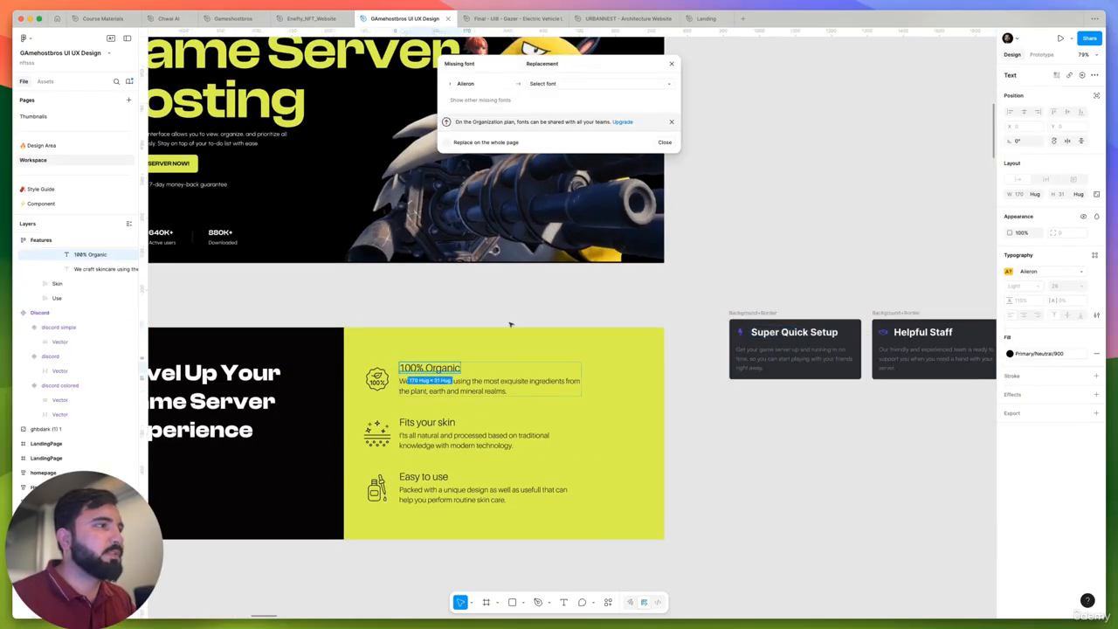
pyautogui.click(672, 64)
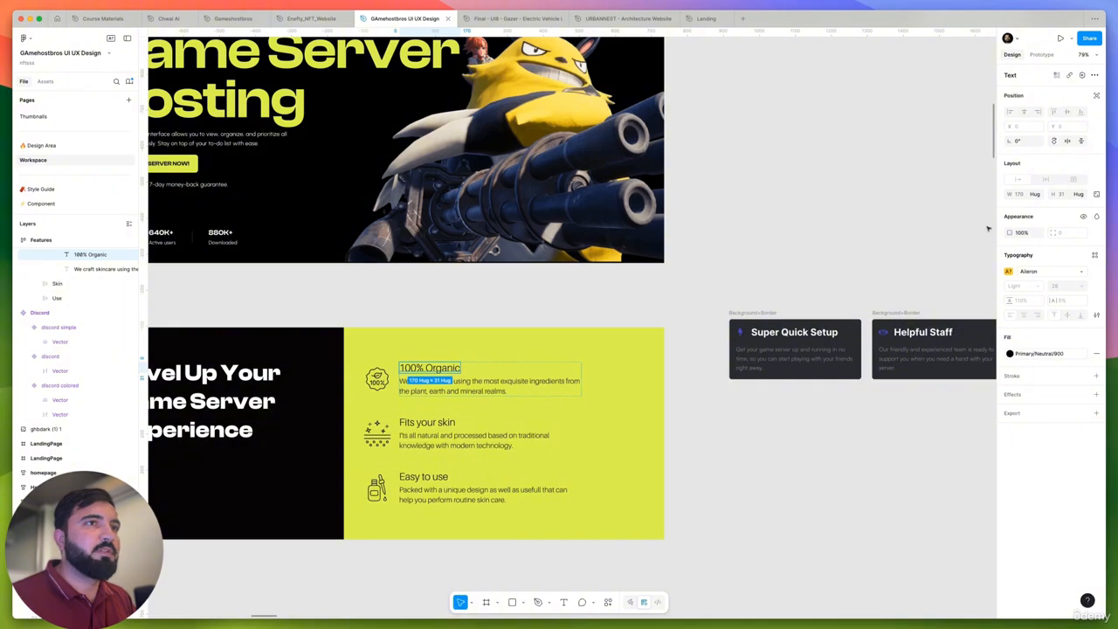
pyautogui.click(1096, 256)
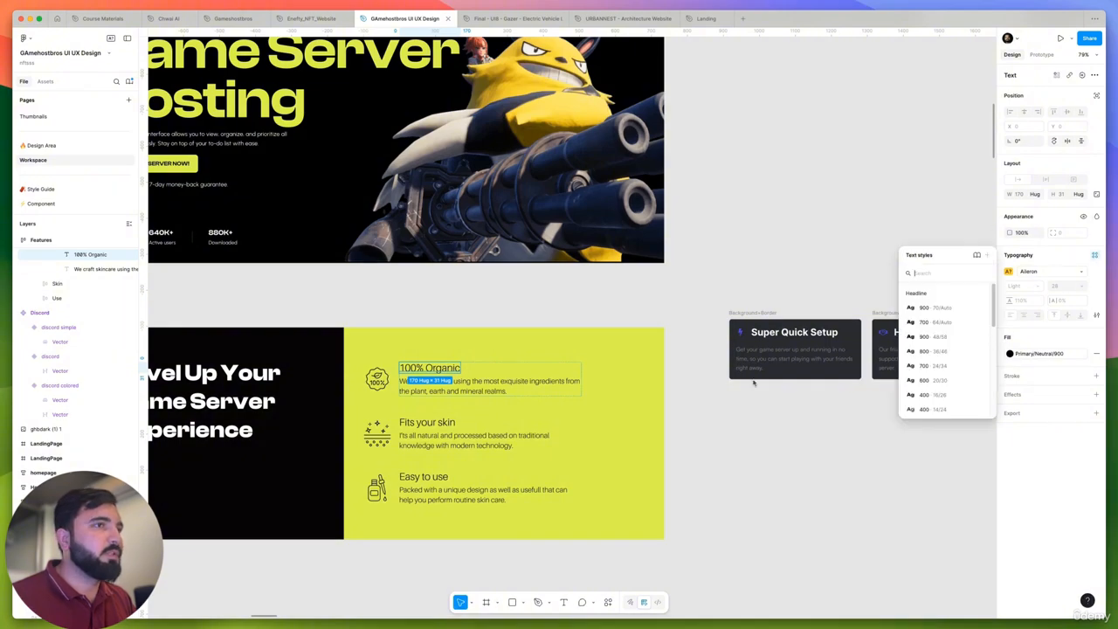
pyautogui.click(950, 352)
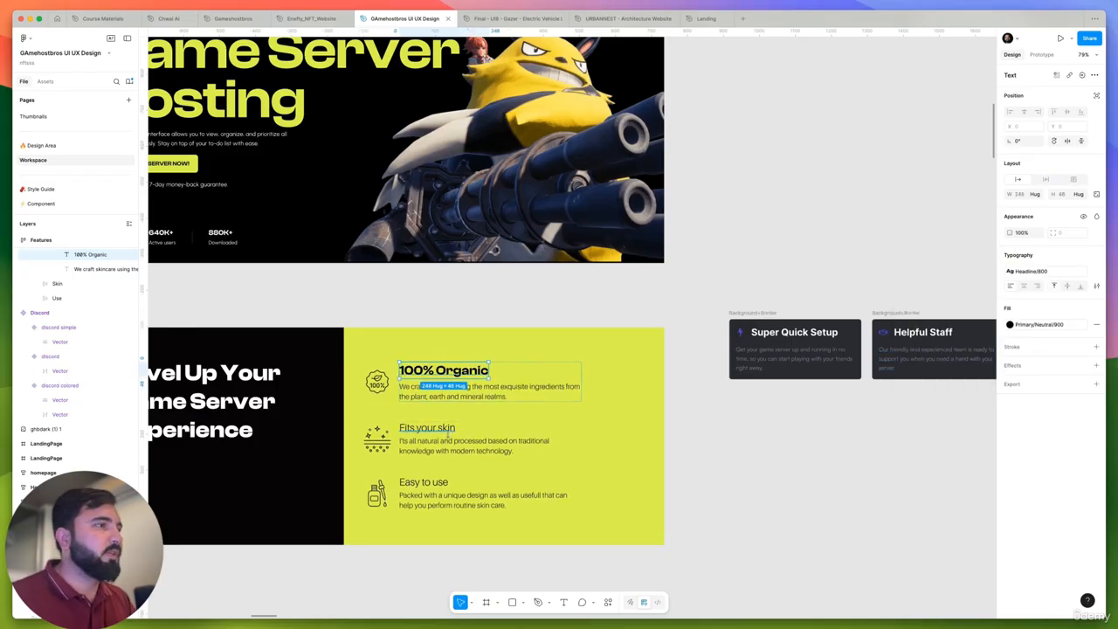
# Paste the Headline/800 text properties of the "100% Organic" heading onto the "Fits your skin" and "Easy to use" headings
pyautogui.click(427, 428)
pyautogui.press('super+alt+v')
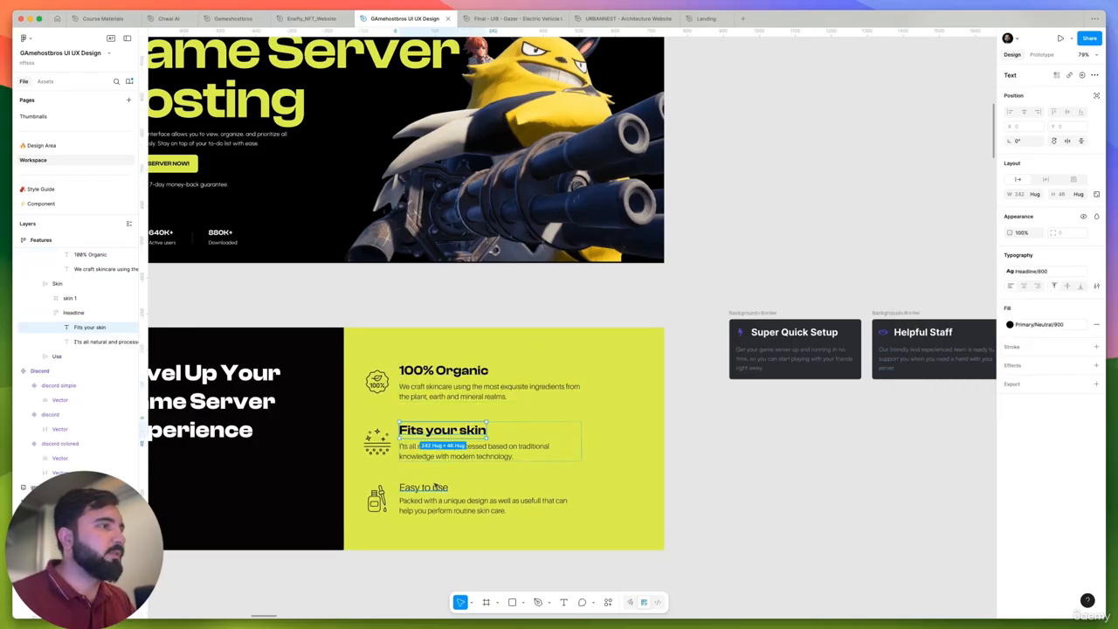
pyautogui.click(424, 482)
pyautogui.press('super+alt+v')
# Paste the copied text properties back onto the "100% Organic" heading and clear the selection
pyautogui.click(461, 375)
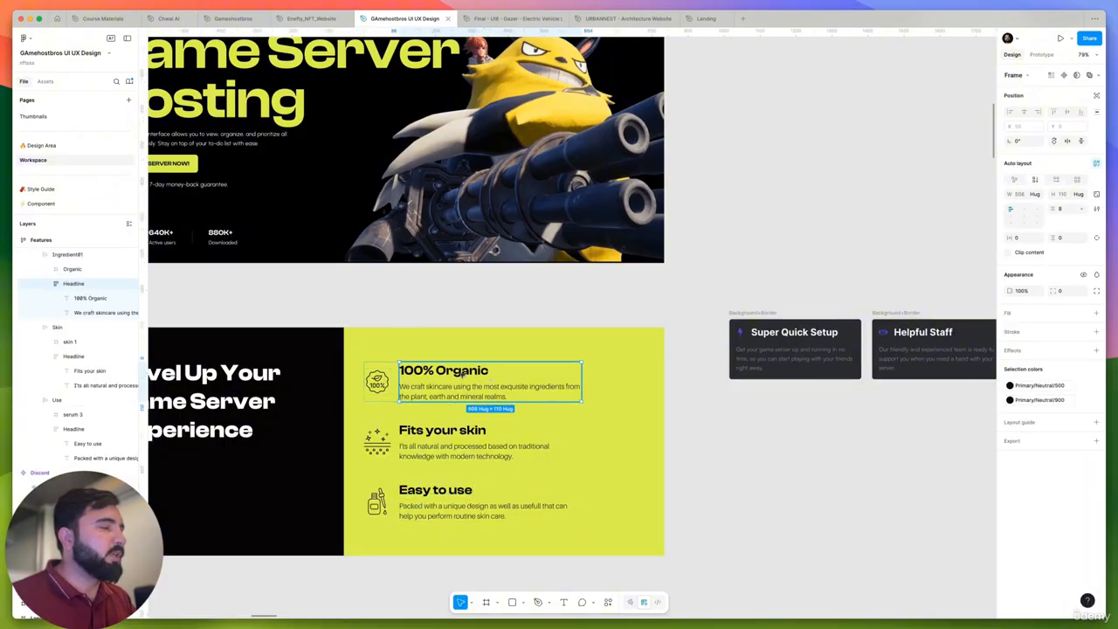
pyautogui.doubleClick(463, 371)
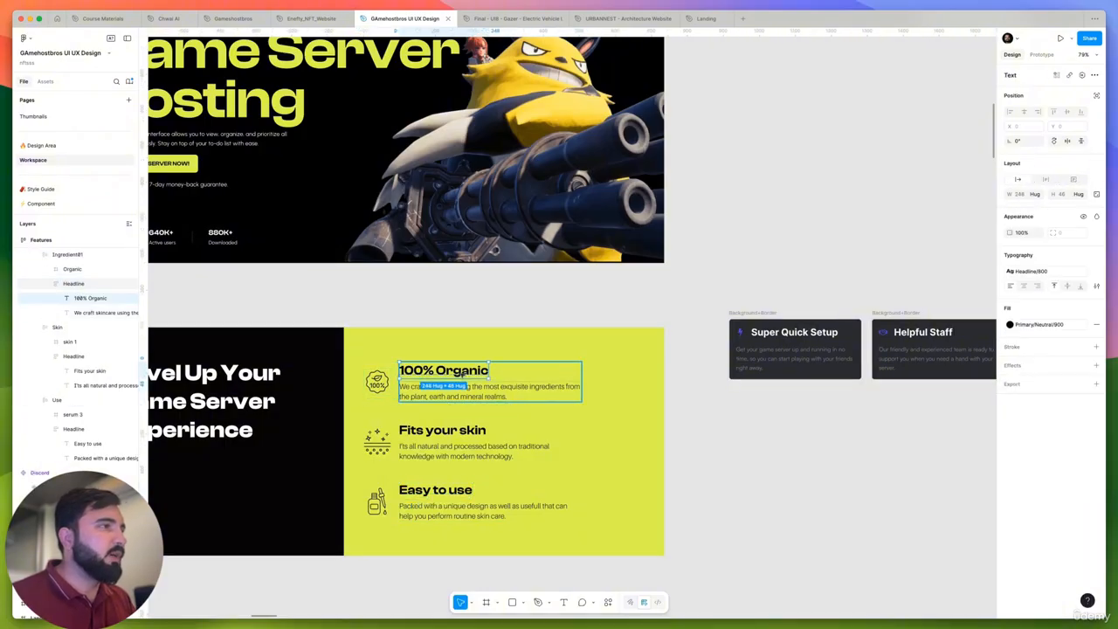
pyautogui.rightClick(463, 371)
pyautogui.moveTo(507, 354)
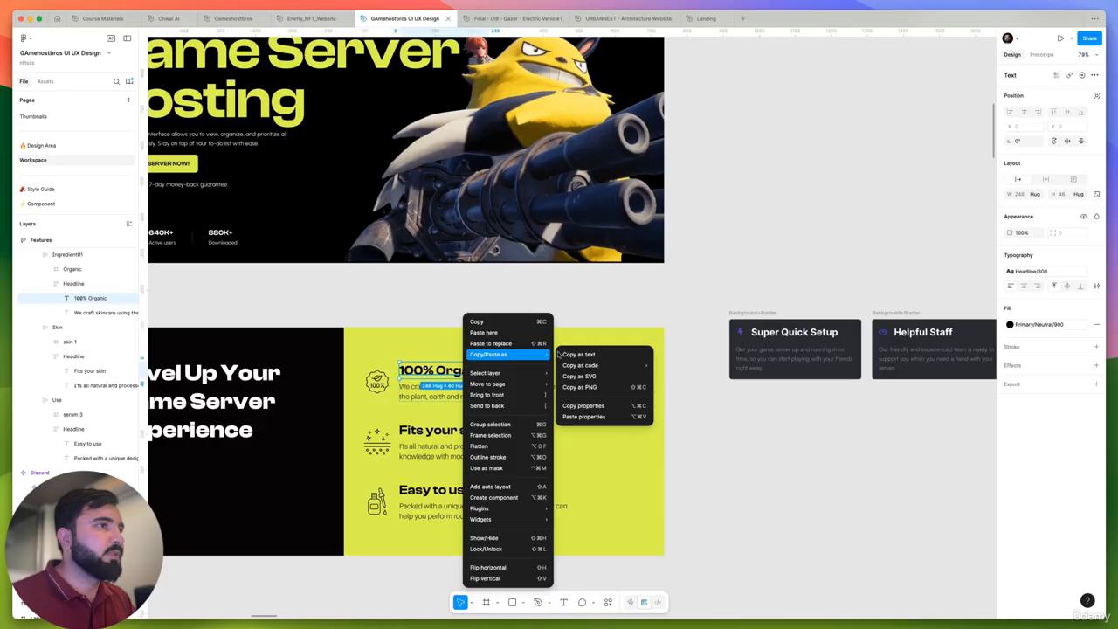
pyautogui.click(598, 416)
pyautogui.click(761, 461)
# Apply the Bodytext/300 text style to the description under "100% Organic"
pyautogui.scroll(-2, 457, 389)
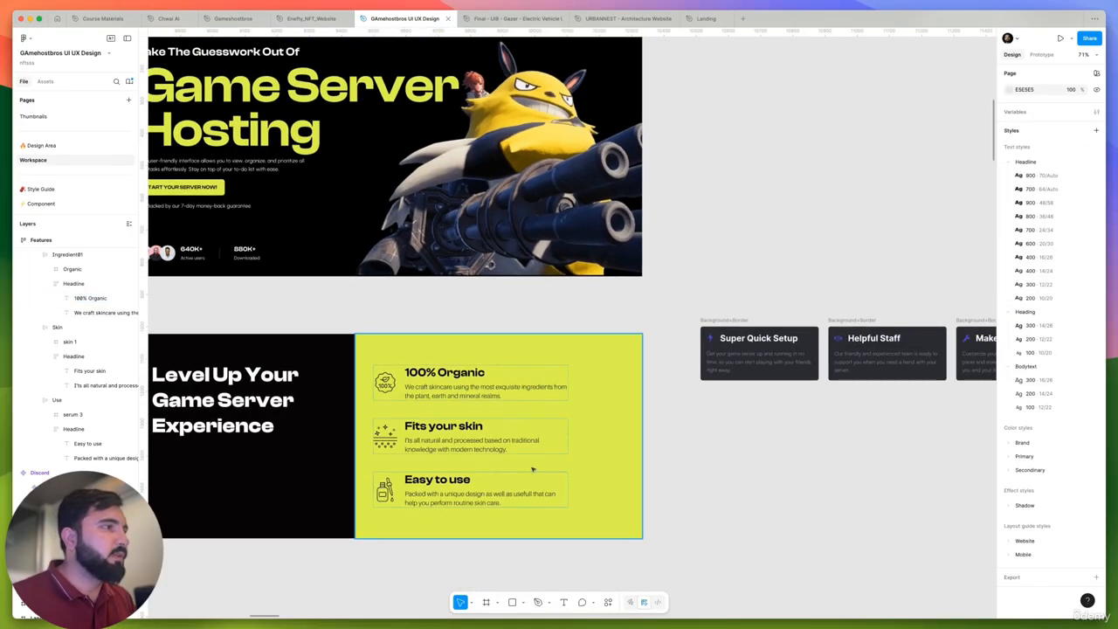
pyautogui.scroll(-1, 699, 463)
pyautogui.hscroll(-1, 699, 464)
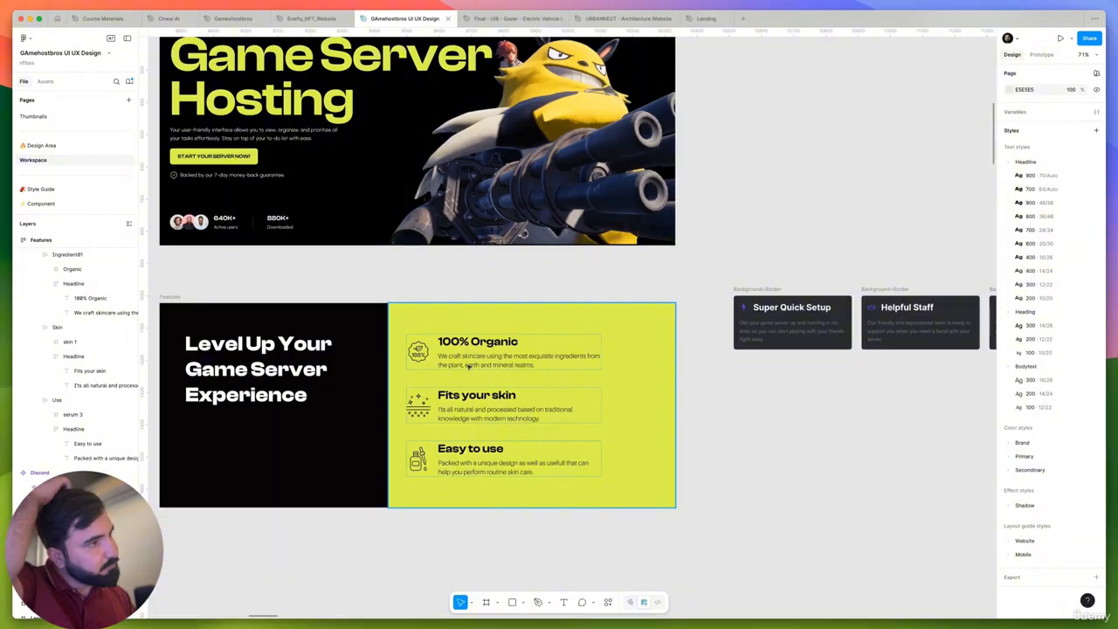
pyautogui.moveTo(468, 367); pyautogui.dragTo(557, 336)
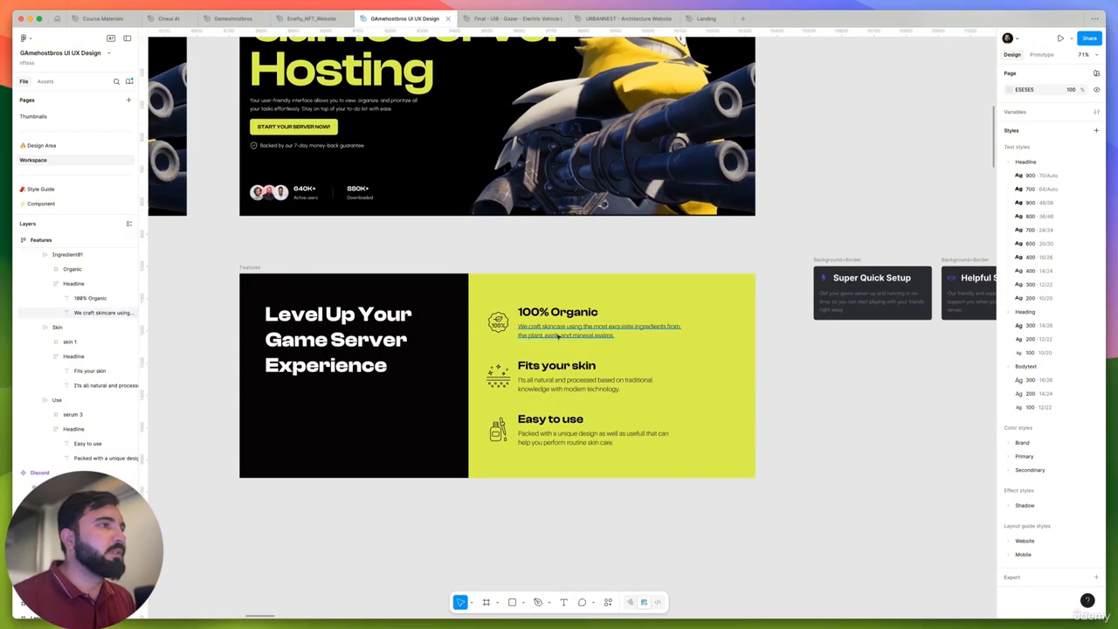
pyautogui.click(557, 336)
pyautogui.click(1095, 257)
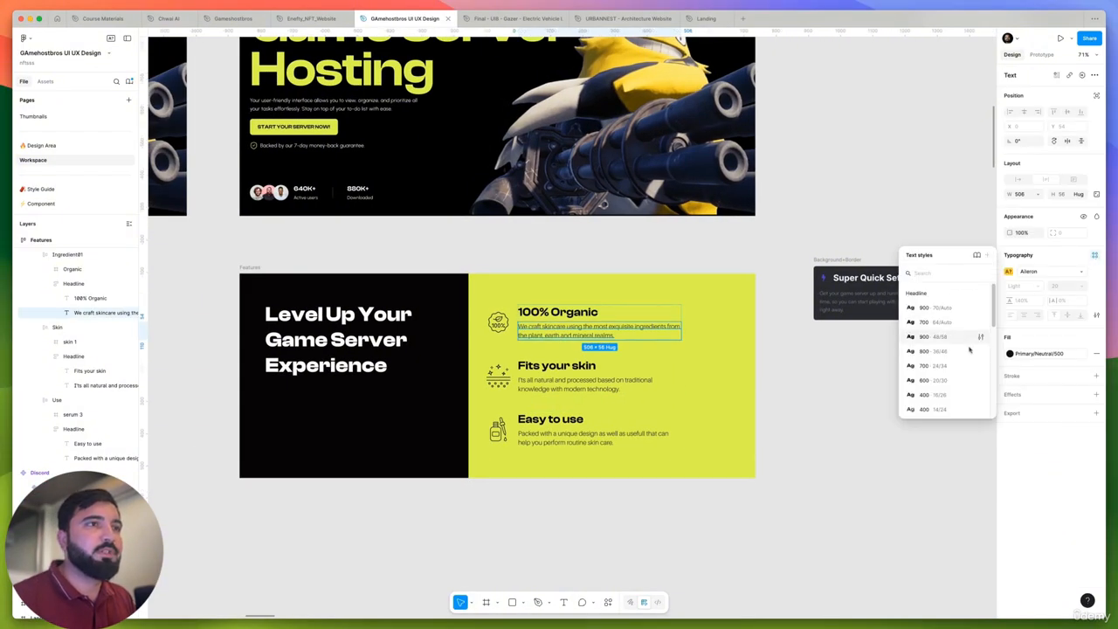
pyautogui.scroll(-3, 961, 349)
pyautogui.scroll(-2, 965, 352)
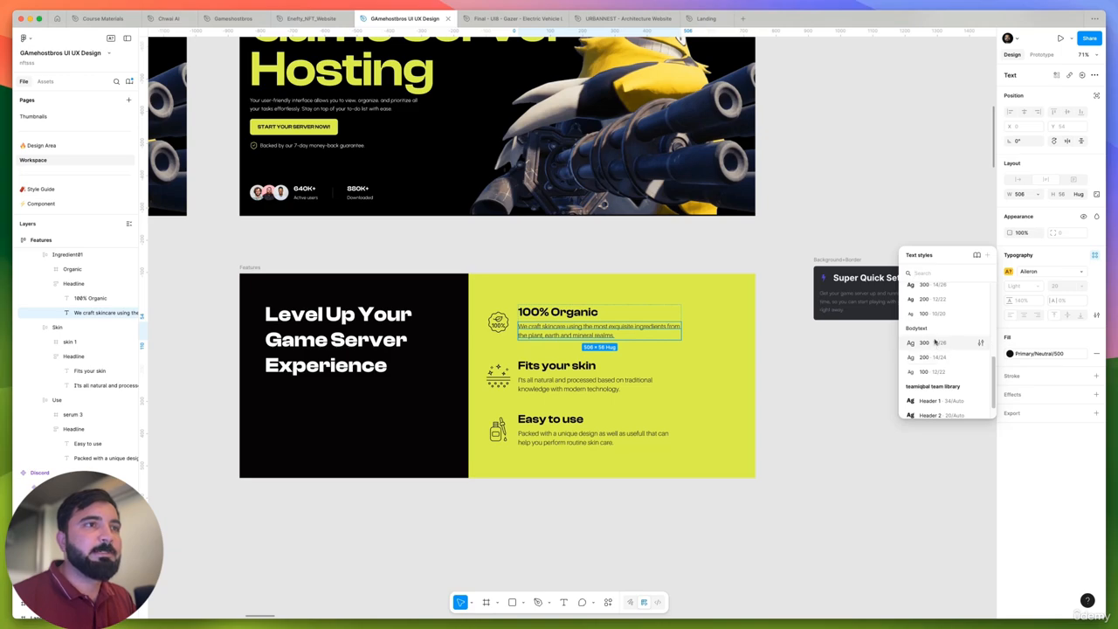
pyautogui.scroll(3, 936, 342)
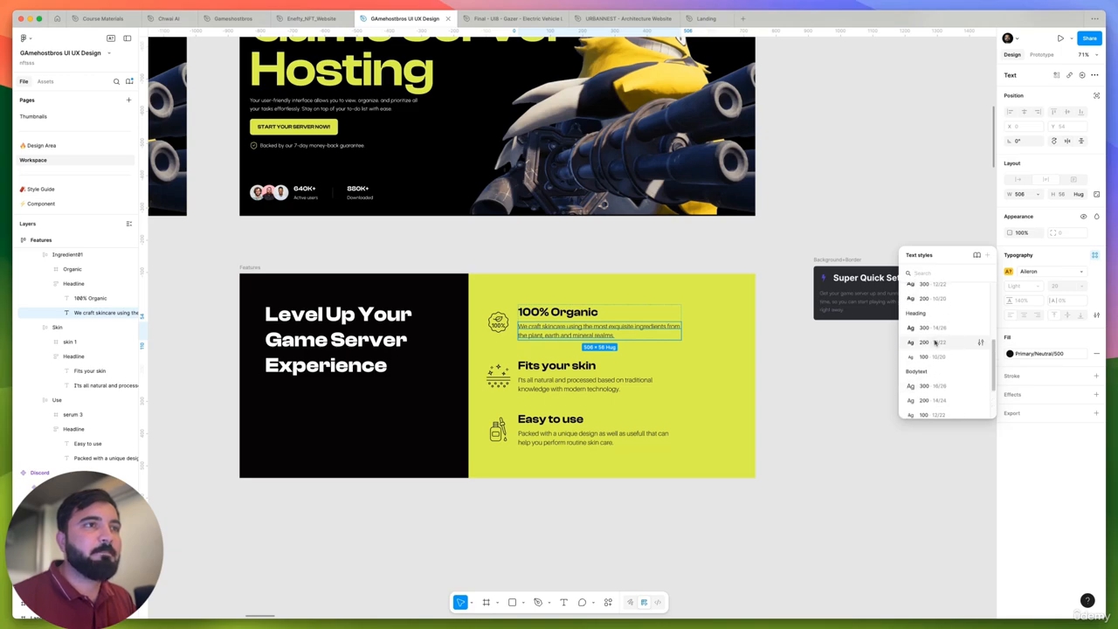
pyautogui.scroll(-1, 955, 352)
pyautogui.click(937, 383)
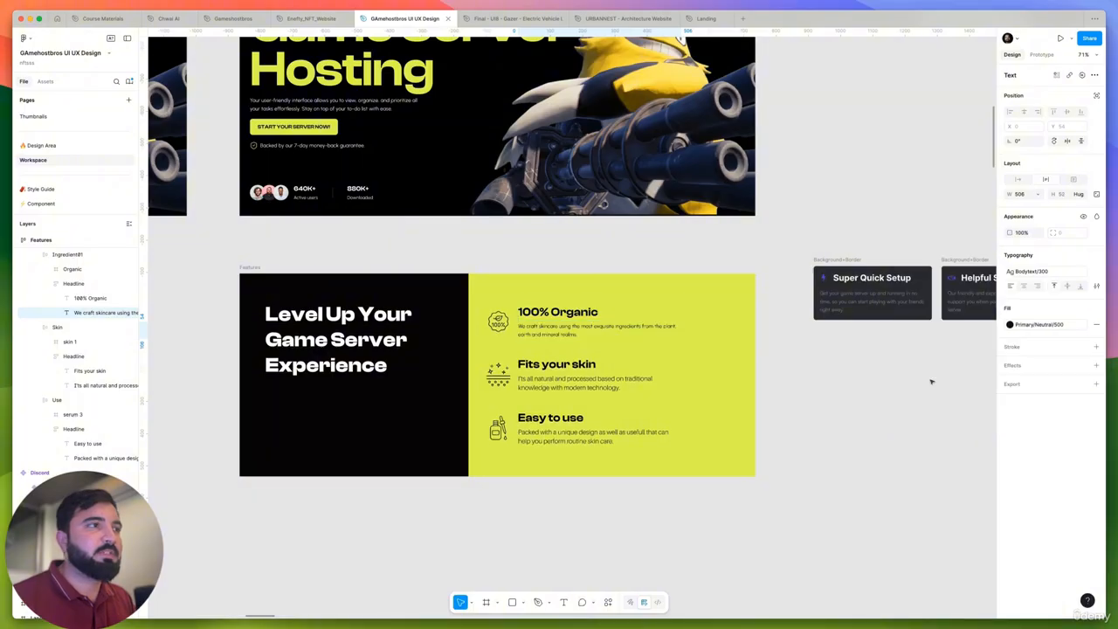
# Give the descriptions under "Fits your skin" and "Easy to use" the same Bodytext/300 text style
pyautogui.scroll(5, 559, 341)
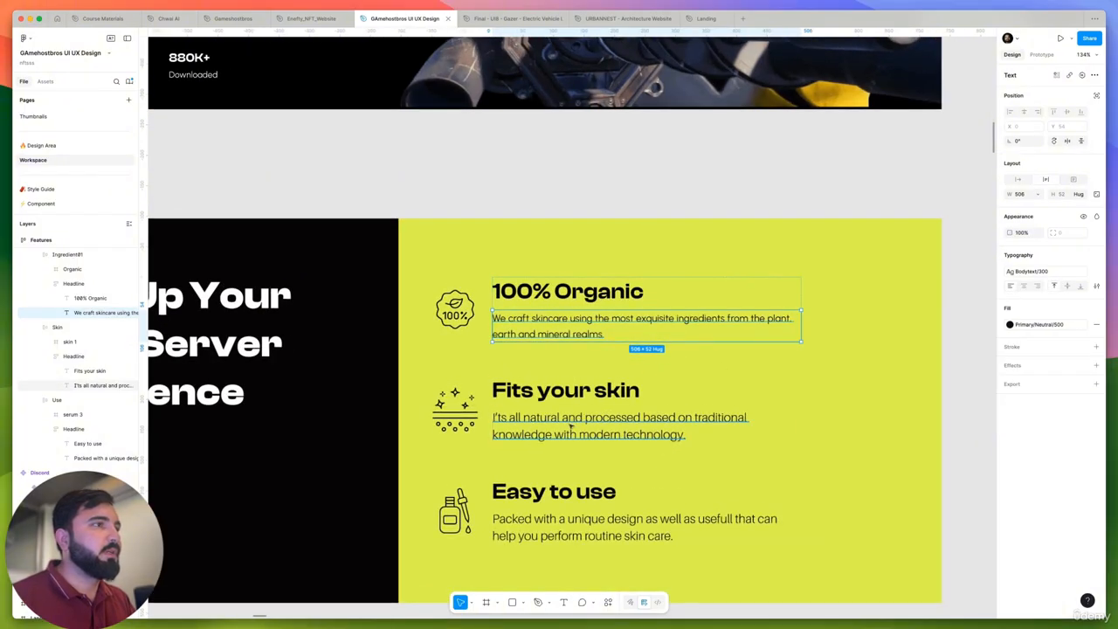
pyautogui.click(581, 425)
pyautogui.click(580, 518)
pyautogui.scroll(-5, 580, 518)
# Copy the Super Quick Setup card's description and paste it over the description under "100% Organic"
pyautogui.scroll(6, 671, 483)
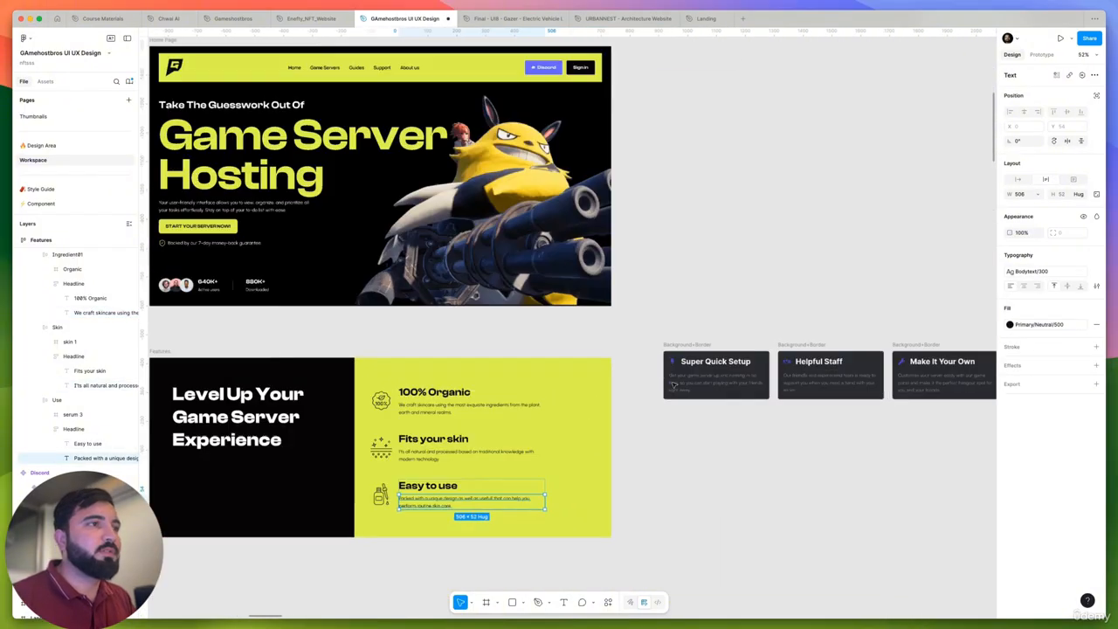
pyautogui.doubleClick(699, 382)
pyautogui.rightClick(698, 383)
pyautogui.click(823, 416)
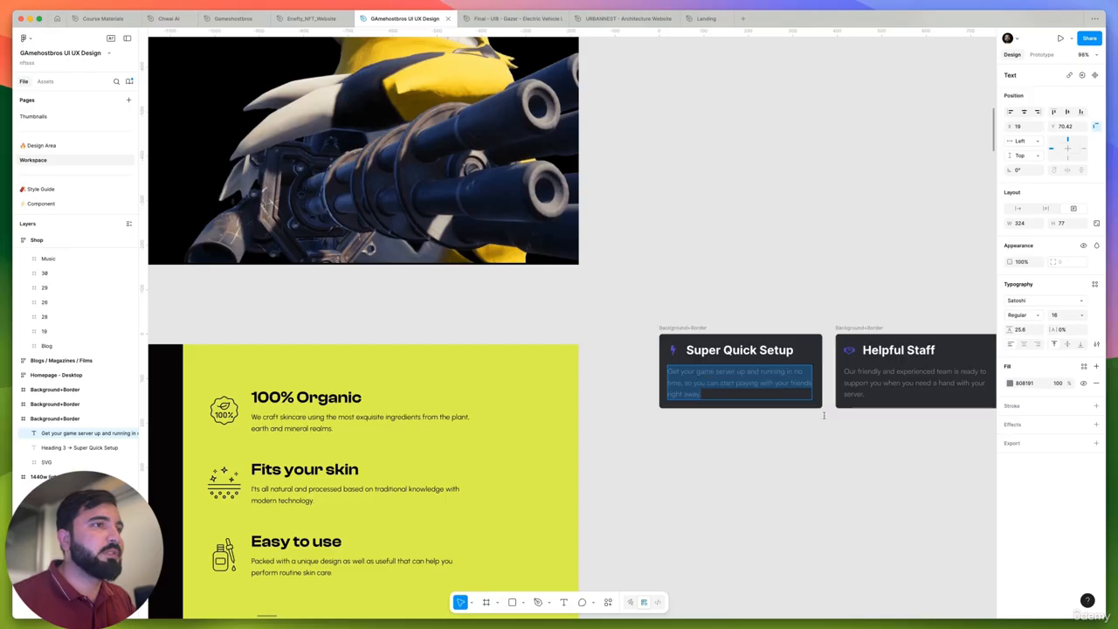
pyautogui.doubleClick(346, 416)
pyautogui.hotkey('ctrl', 'v')
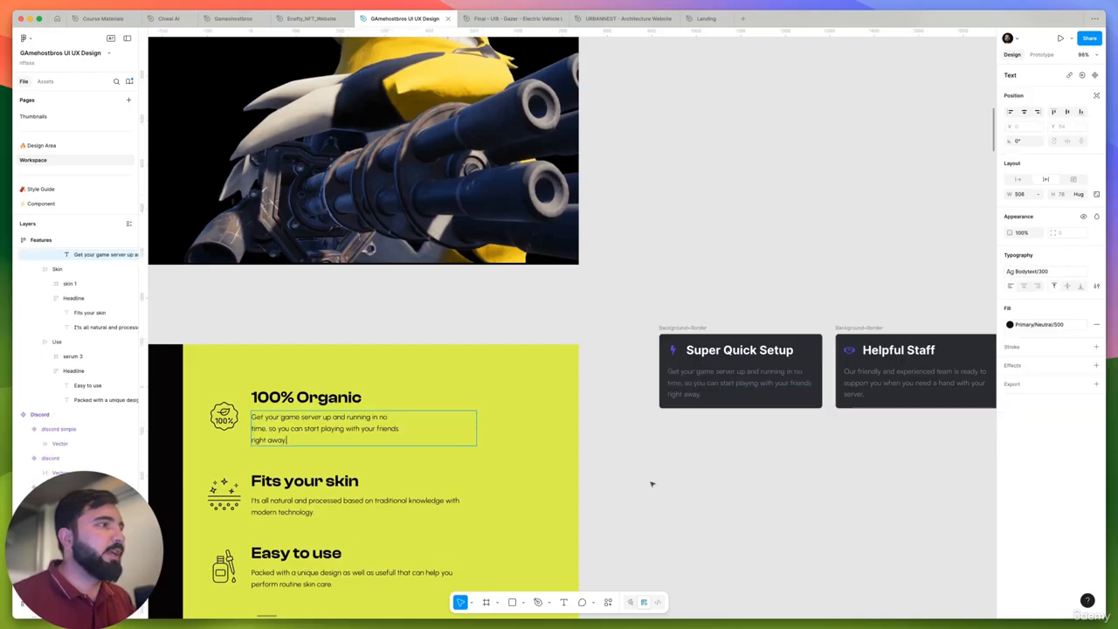
pyautogui.press('Escape')
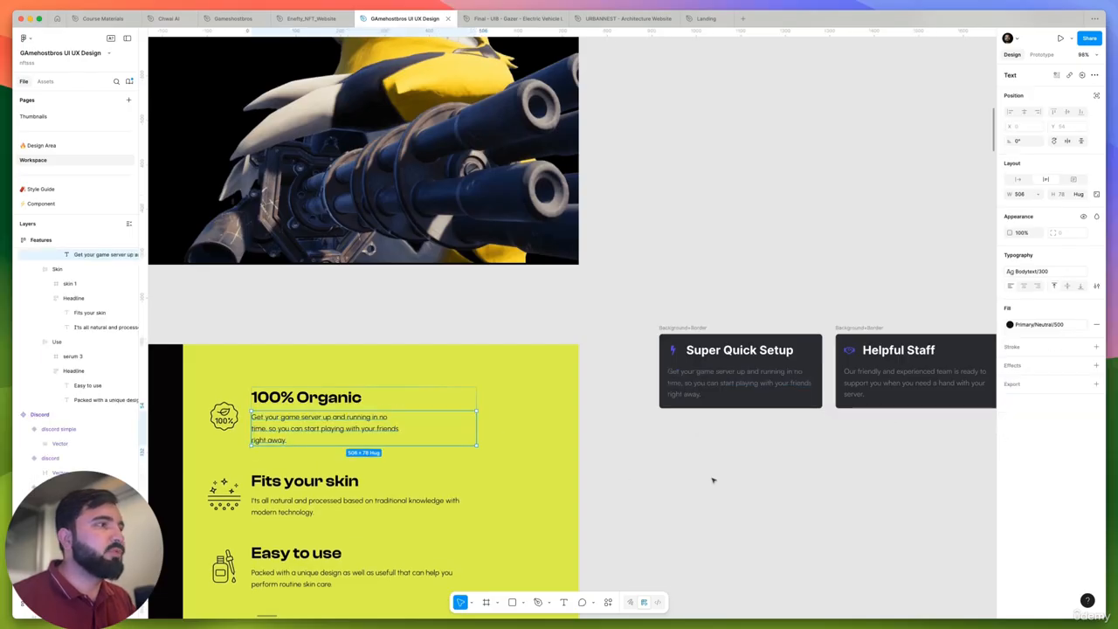
# Copy the Super Quick Setup card's description and paste it over the description under "Fits your skin"
pyautogui.click(751, 378)
pyautogui.doubleClick(751, 377)
pyautogui.press('super+c')
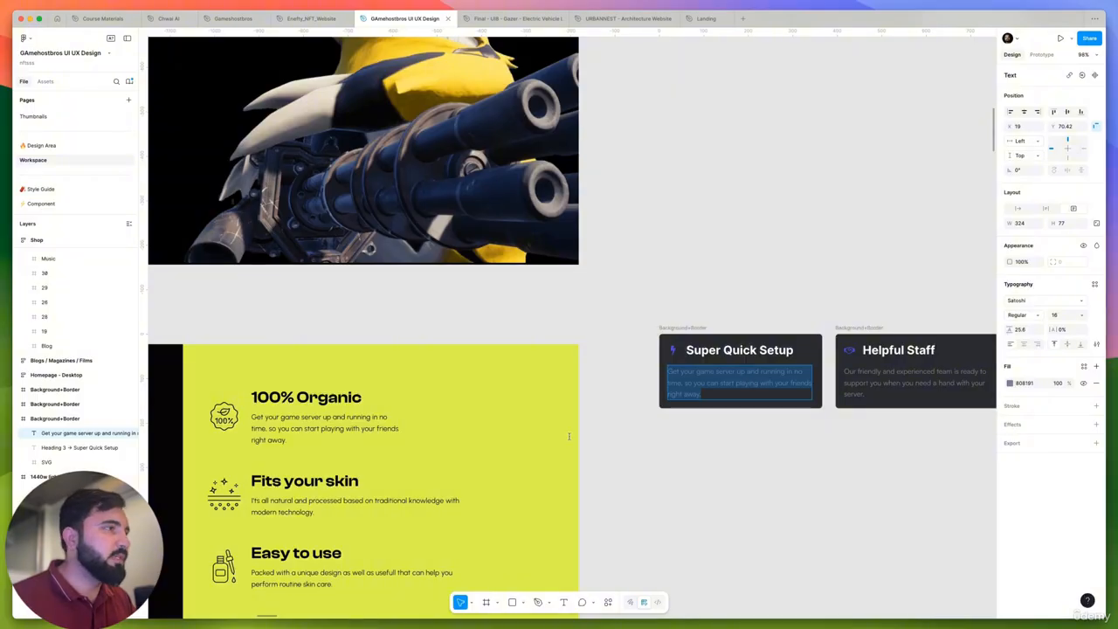
pyautogui.doubleClick(294, 502)
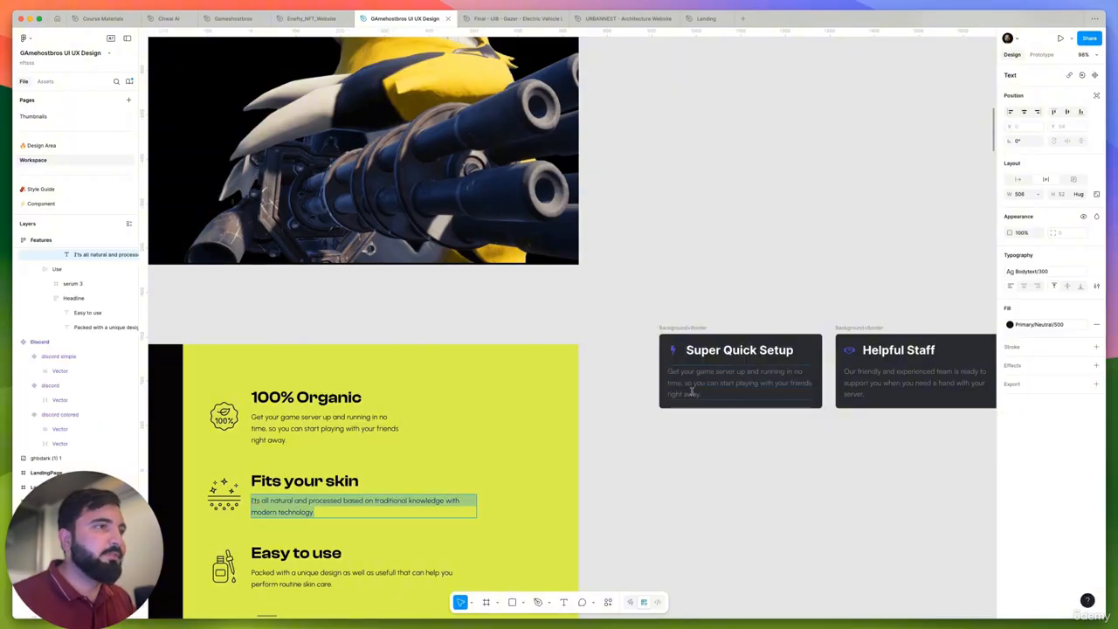
pyautogui.press('super+v')
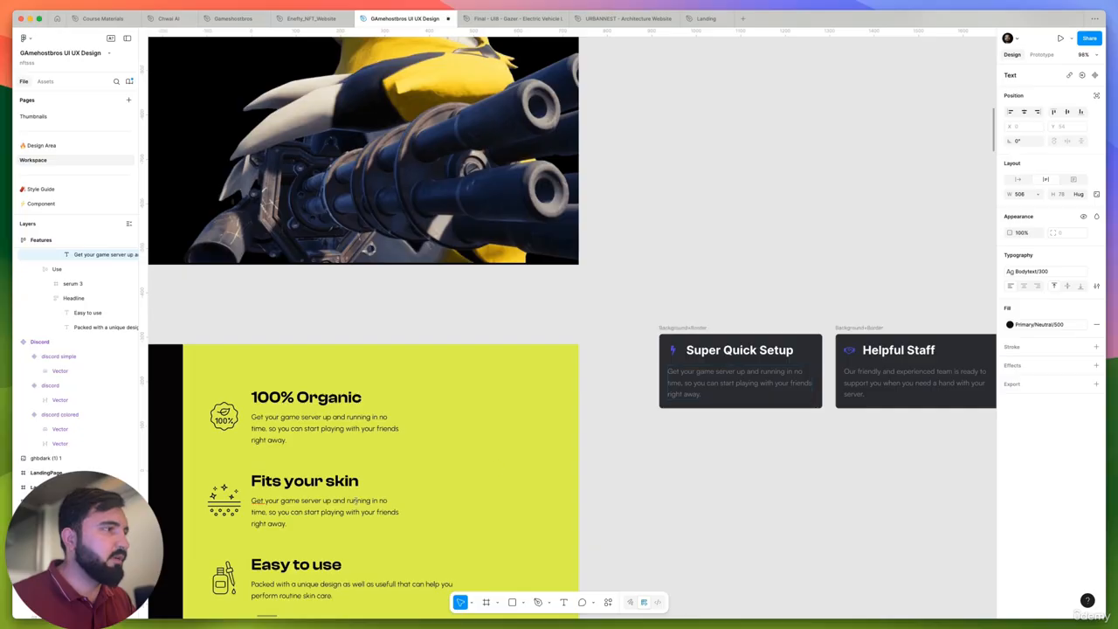
pyautogui.press('Escape')
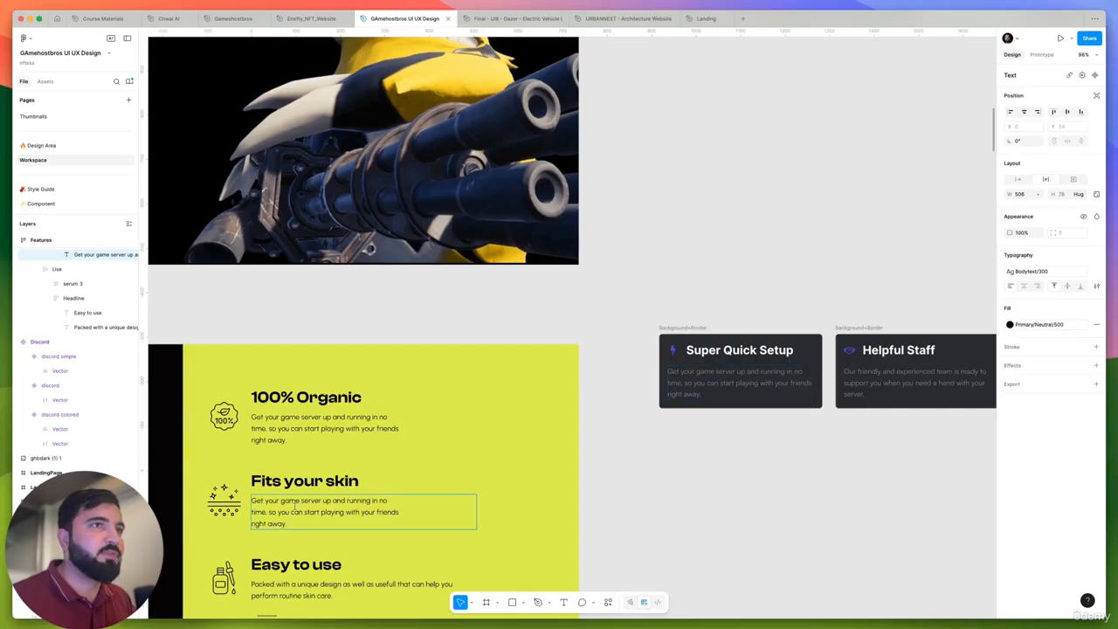
pyautogui.press('Escape')
pyautogui.click(324, 430)
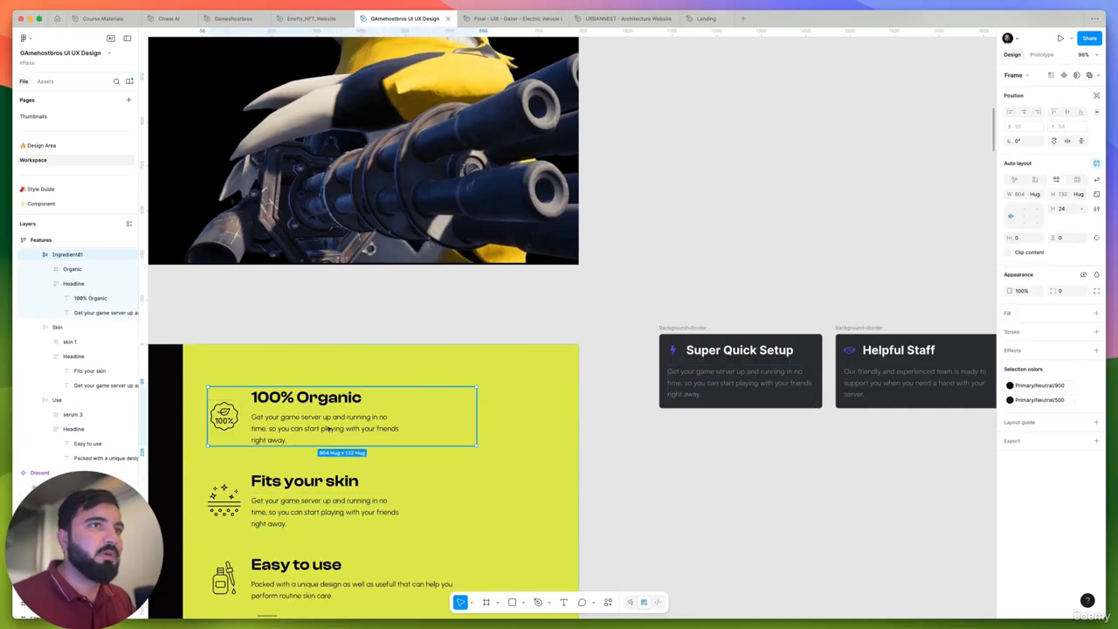
pyautogui.doubleClick(329, 429)
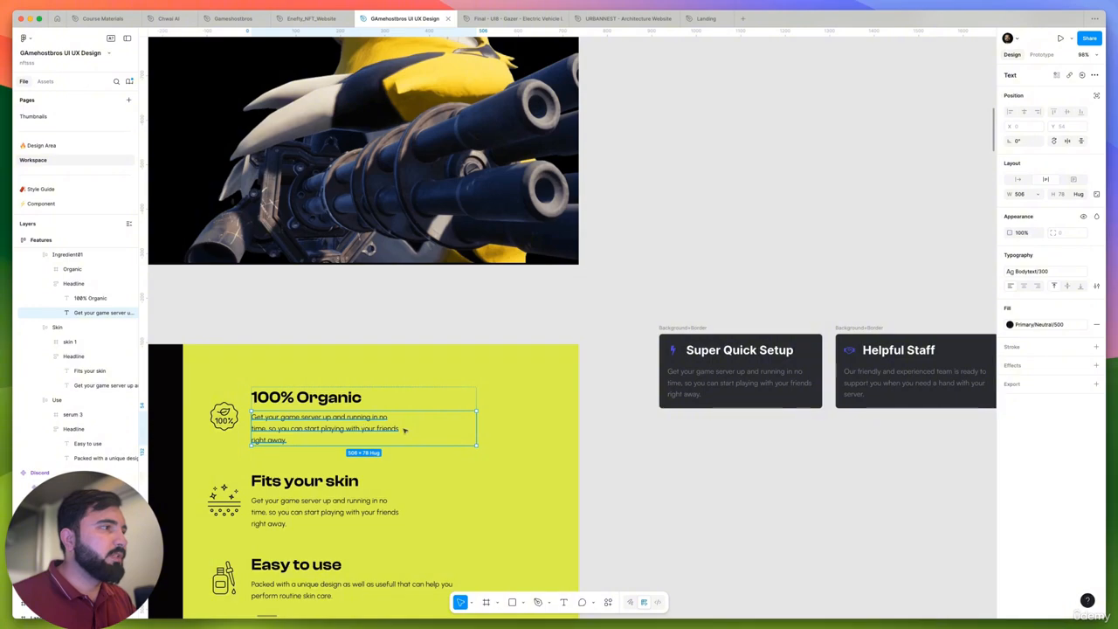
pyautogui.click(760, 382)
pyautogui.click(917, 384)
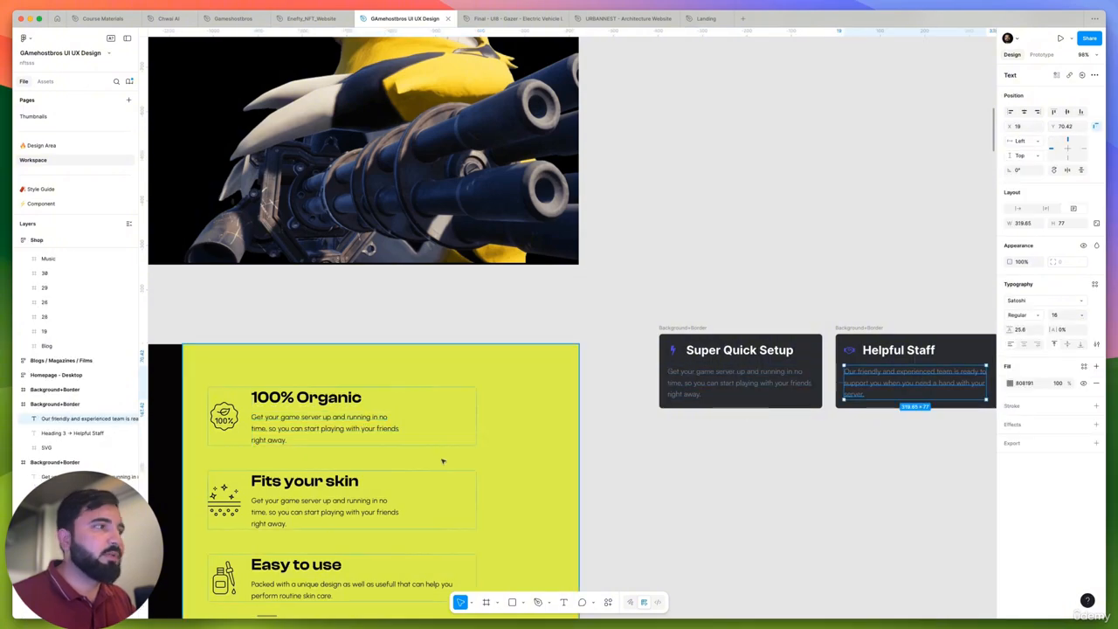
pyautogui.click(308, 507)
pyautogui.scroll(-3, 340, 502)
pyautogui.click(359, 504)
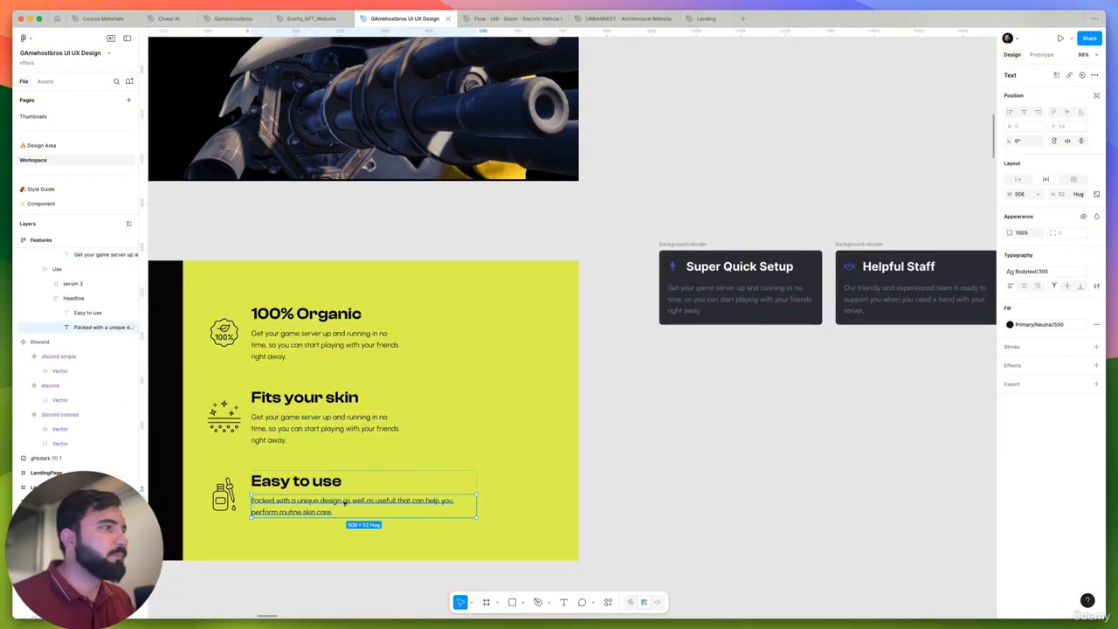
pyautogui.doubleClick(700, 299)
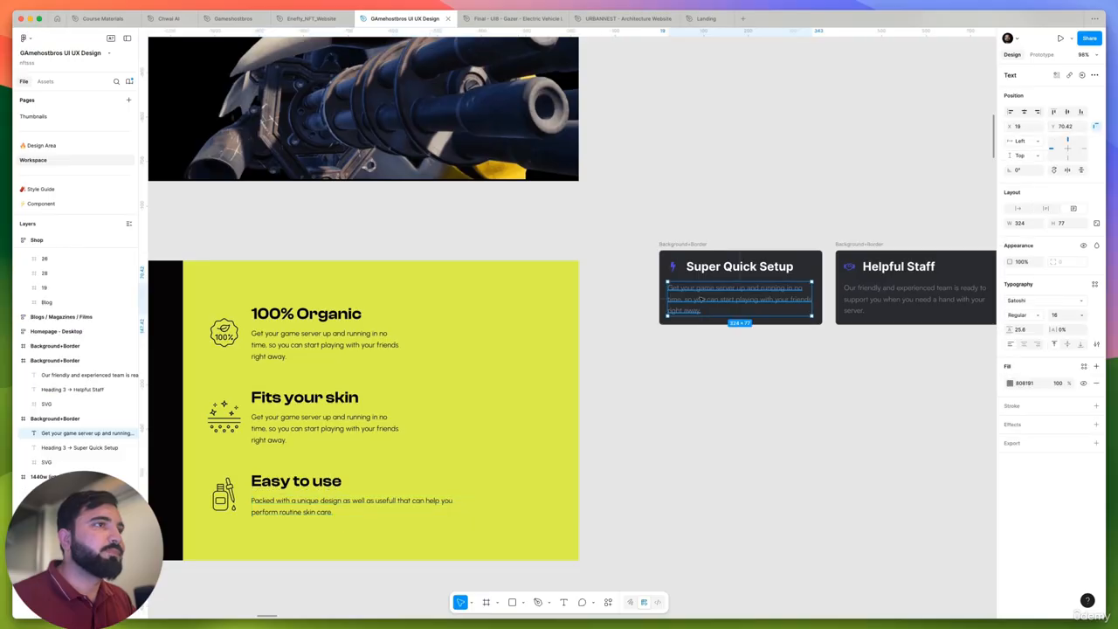
pyautogui.rightClick(701, 298)
# Copy the Helpful Staff card's description and paste it over the description under "Fits your skin"
pyautogui.doubleClick(873, 301)
pyautogui.press('super+c')
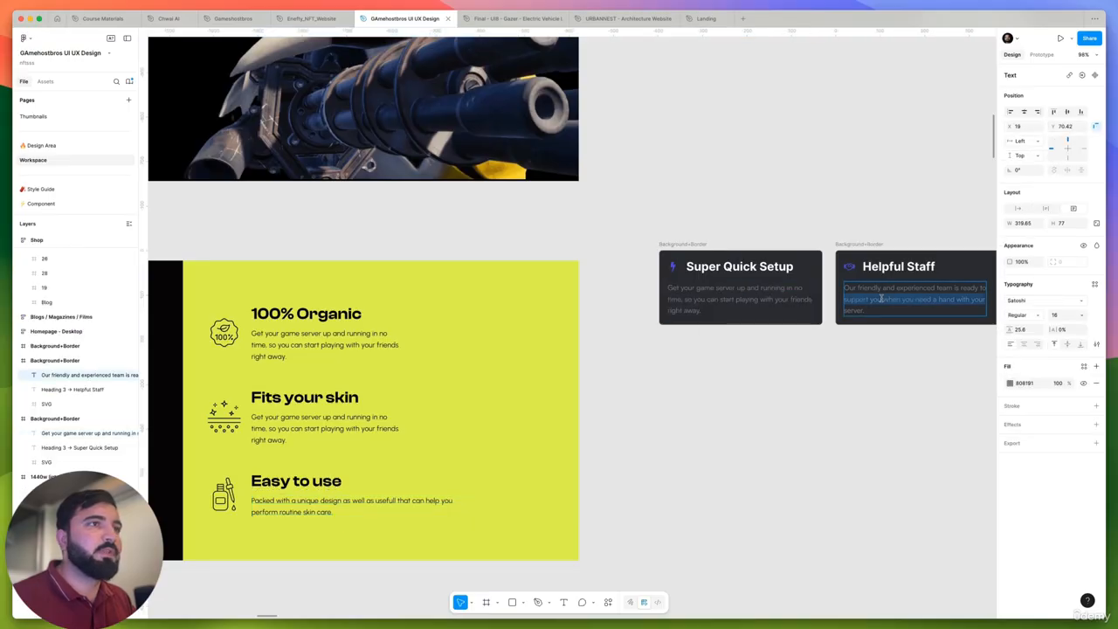
pyautogui.rightClick(884, 299)
pyautogui.click(940, 305)
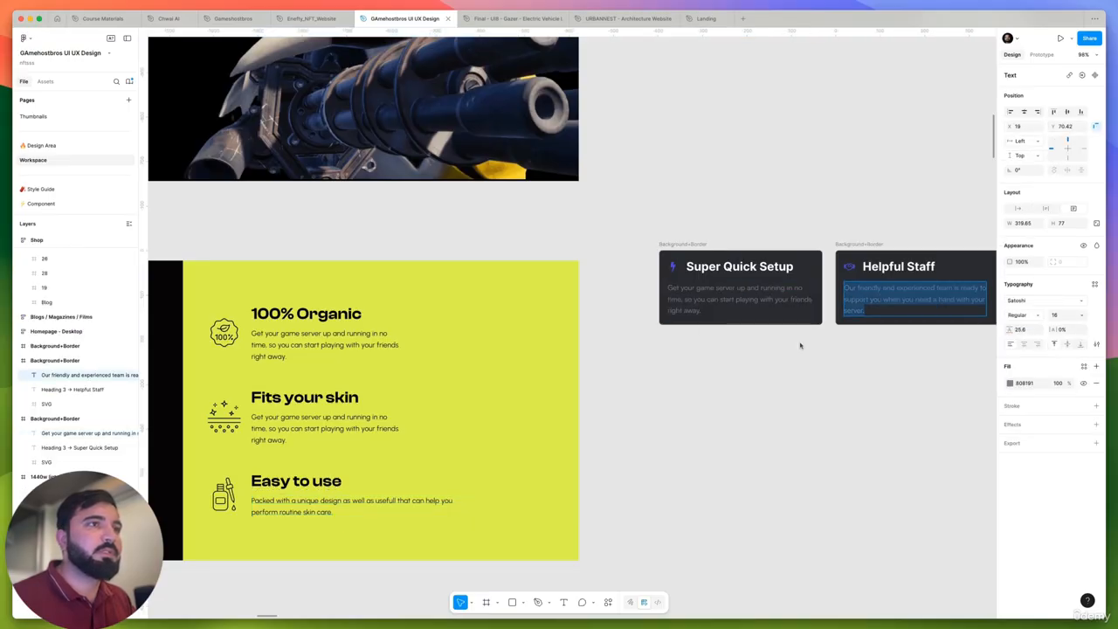
pyautogui.click(326, 444)
pyautogui.press('super+v')
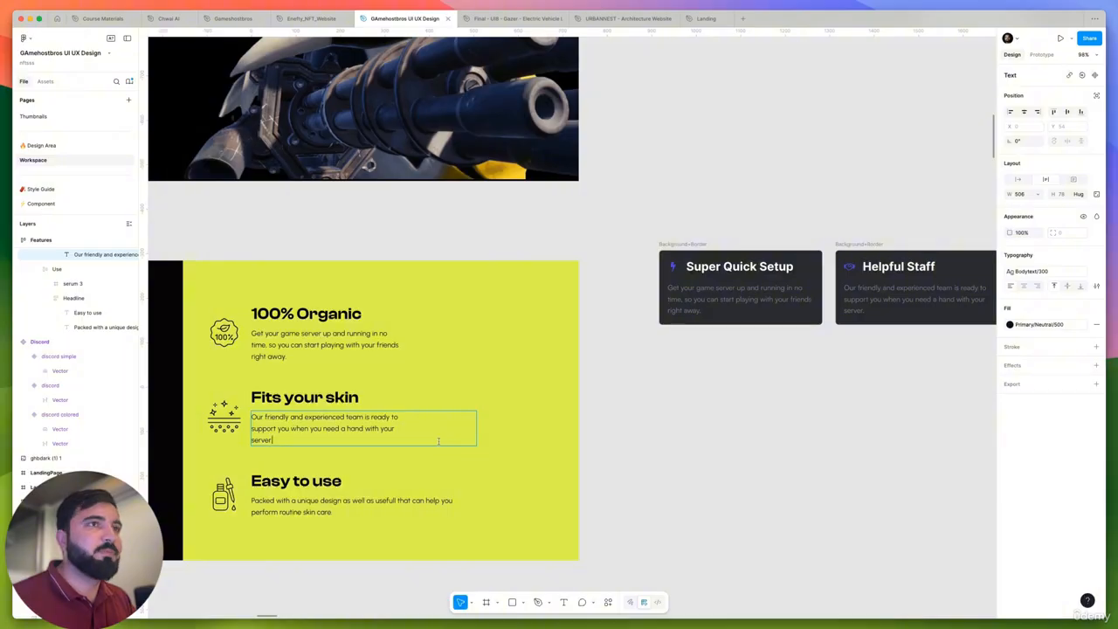
# Replace the description under "Easy to use" with the copied Helpful Staff description
pyautogui.click(323, 503)
pyautogui.doubleClick(323, 503)
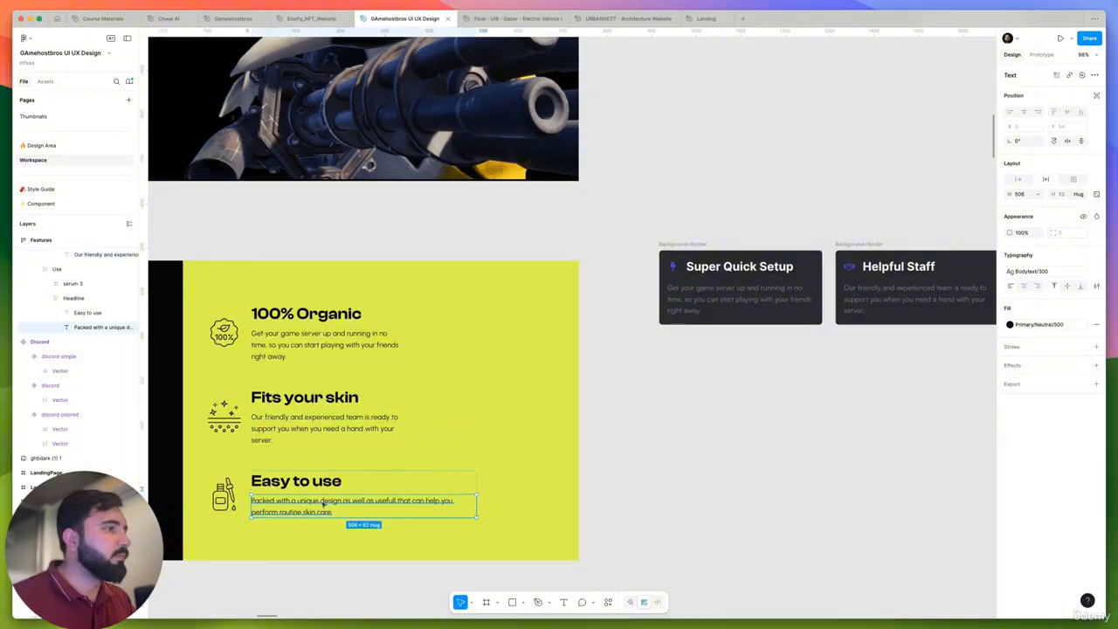
pyautogui.doubleClick(323, 503)
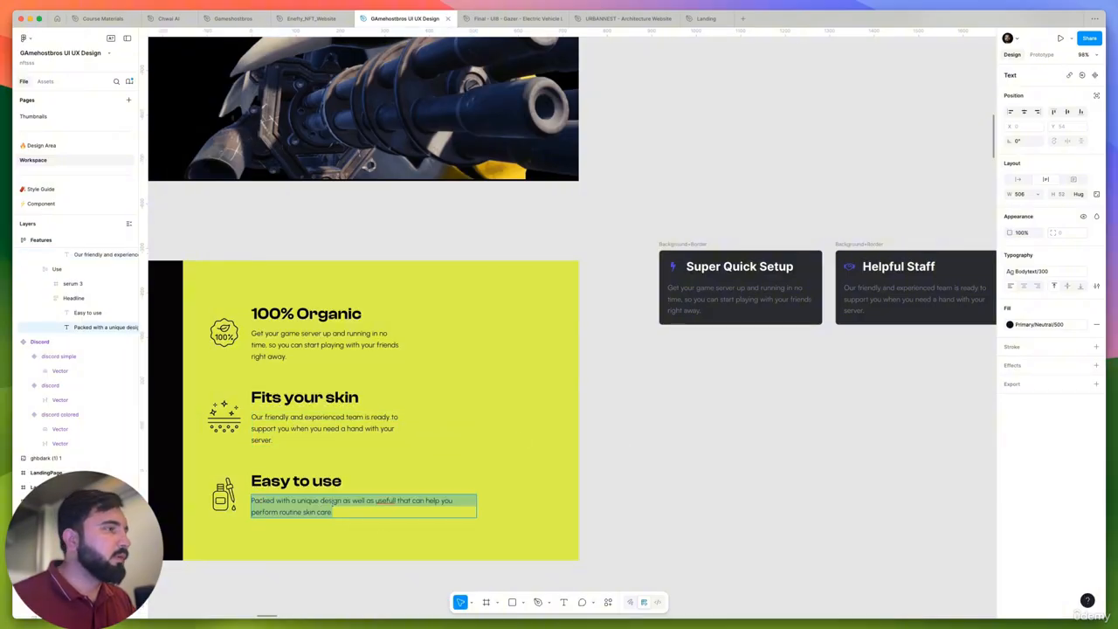
pyautogui.press('super+v')
pyautogui.press('Escape')
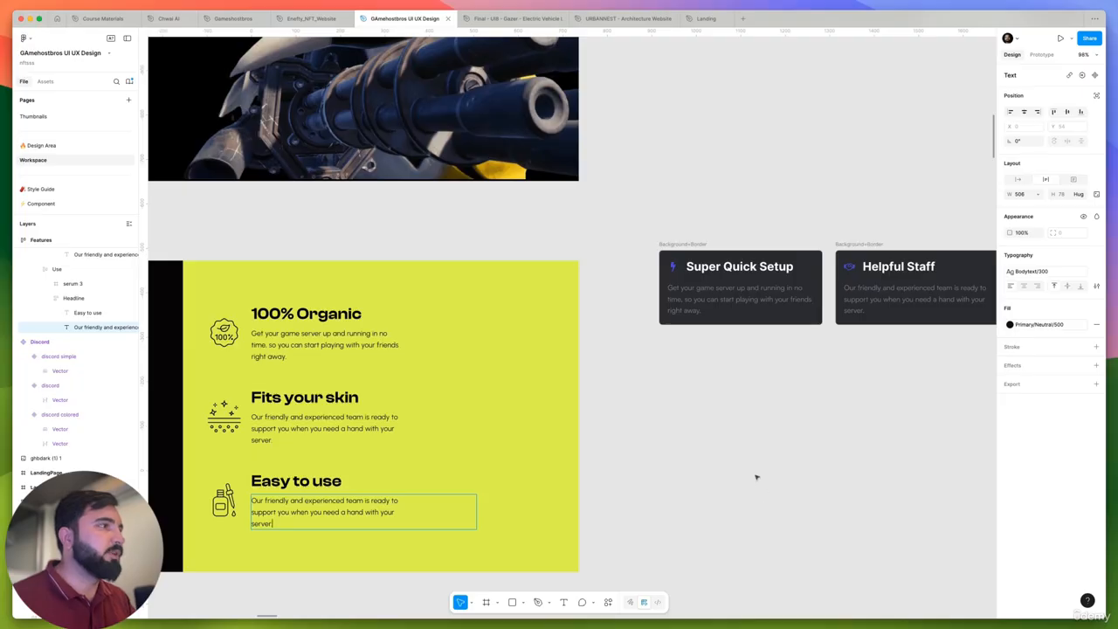
pyautogui.press('Escape')
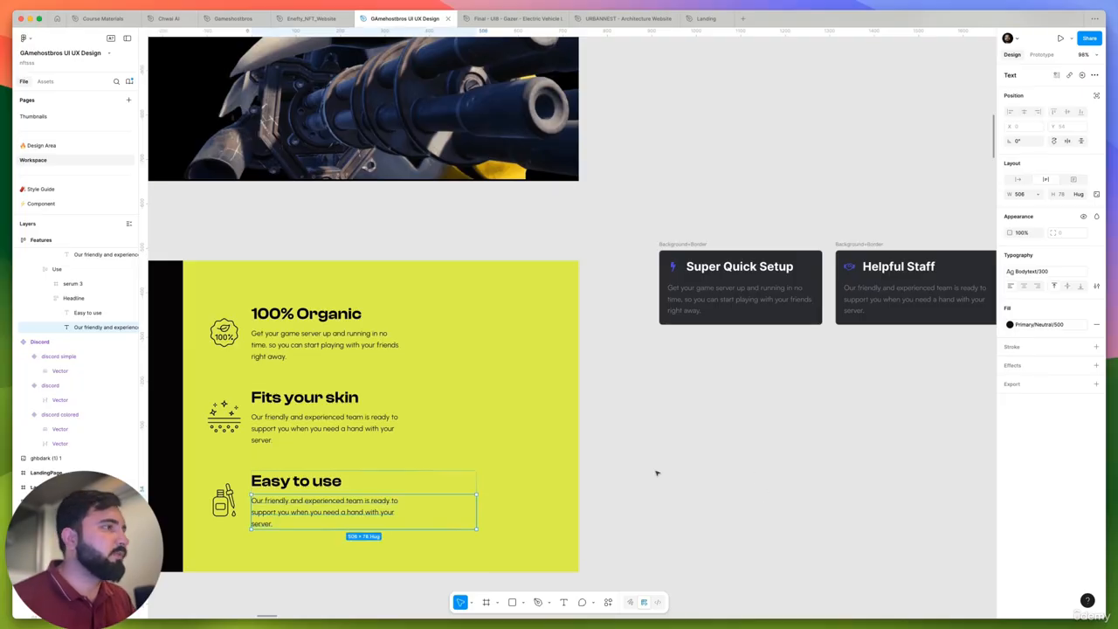
pyautogui.scroll(-3, 389, 407)
pyautogui.press('Escape')
pyautogui.scroll(3, 397, 373)
pyautogui.click(397, 373)
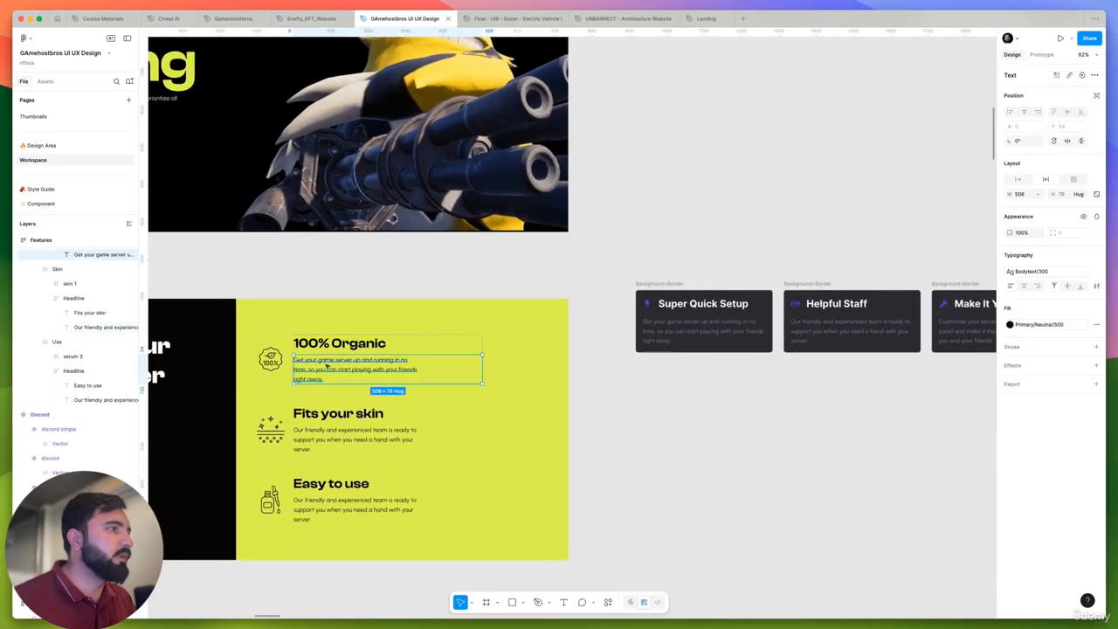
pyautogui.doubleClick(398, 375)
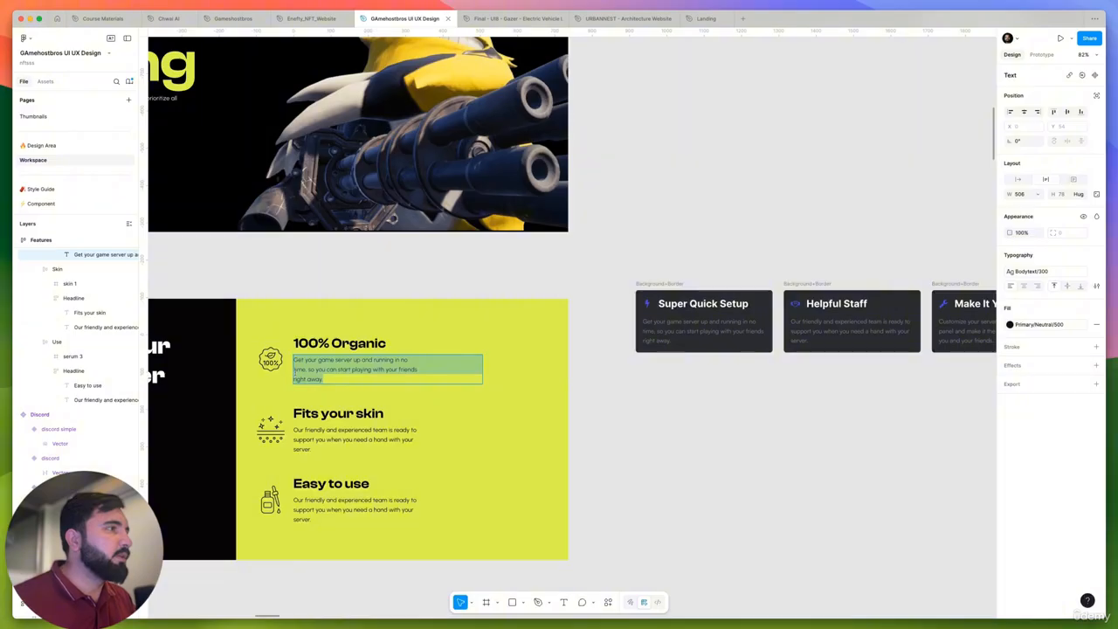
pyautogui.click(356, 381)
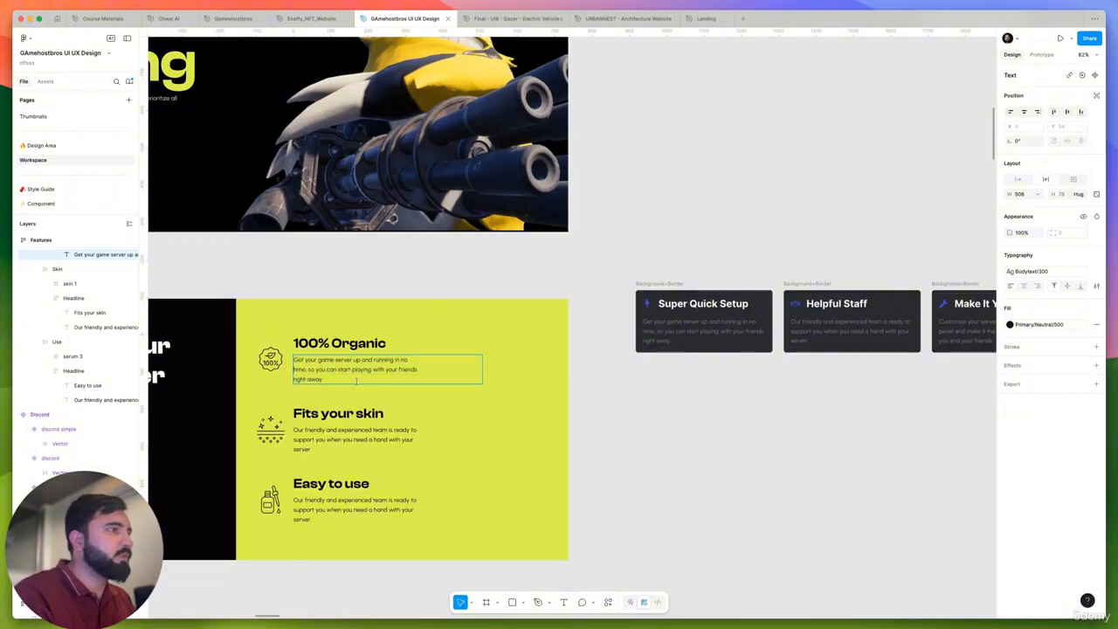
pyautogui.click(661, 407)
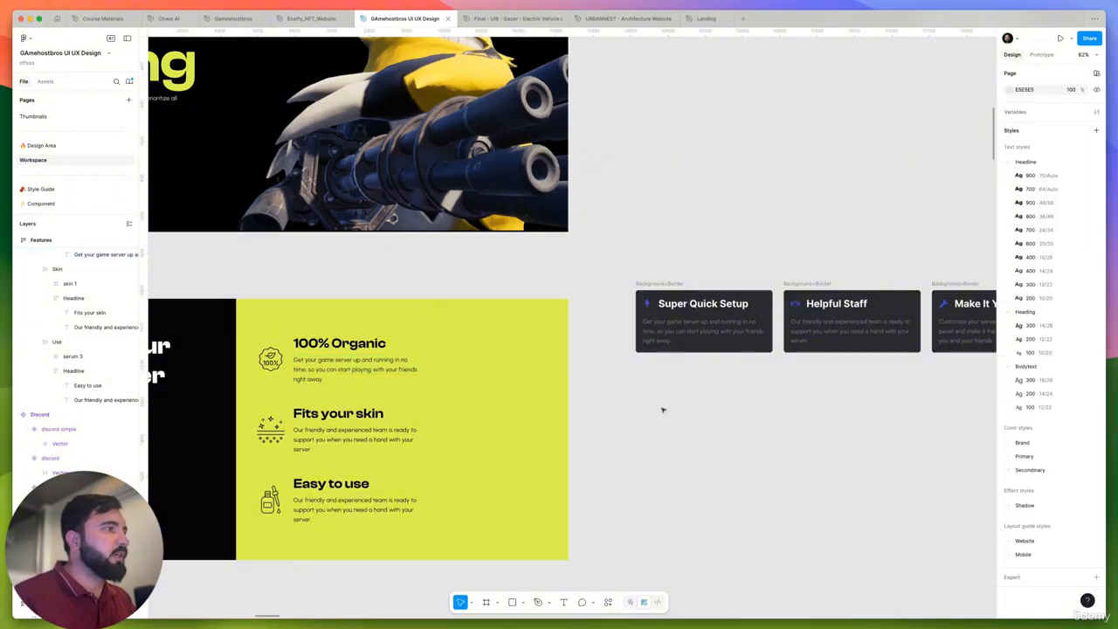
# Narrow the yellow panel of the Features section and set the section's auto layout spacing to Auto, pushing the panel to the far edge
pyautogui.hscroll(-3, 664, 397)
pyautogui.click(667, 394)
pyautogui.moveTo(385, 324); pyautogui.dragTo(445, 324)
pyautogui.click(683, 304)
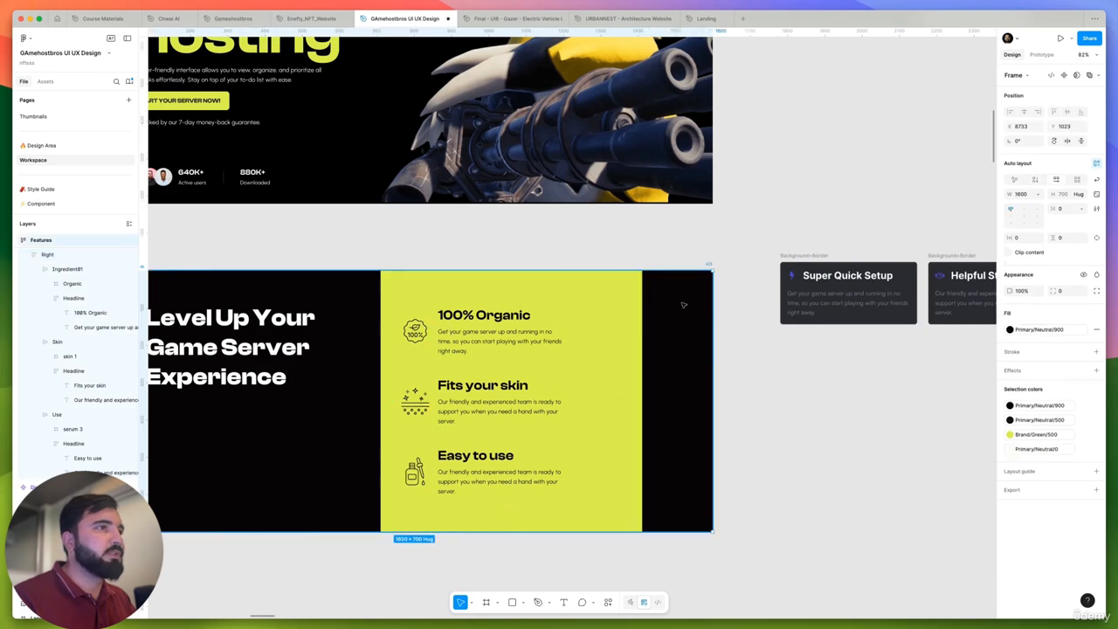
pyautogui.doubleClick(1010, 216)
pyautogui.scroll(-5, 772, 406)
pyautogui.click(831, 442)
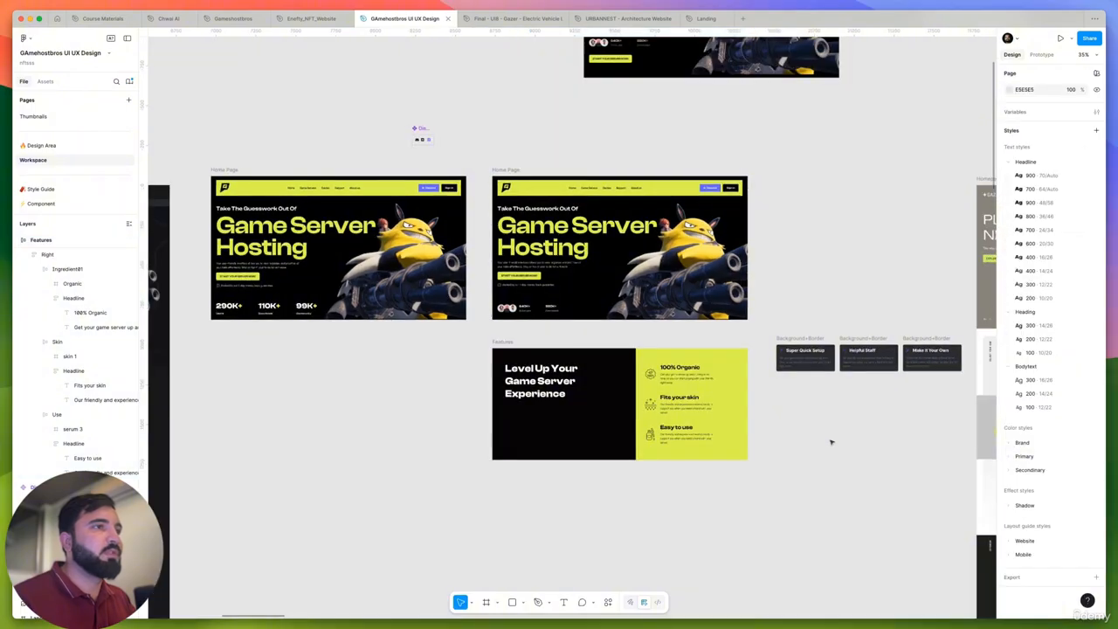
# Try to move the Features section up against the lower edge of the Home Page frame, and undo the moves
pyautogui.scroll(5, 690, 395)
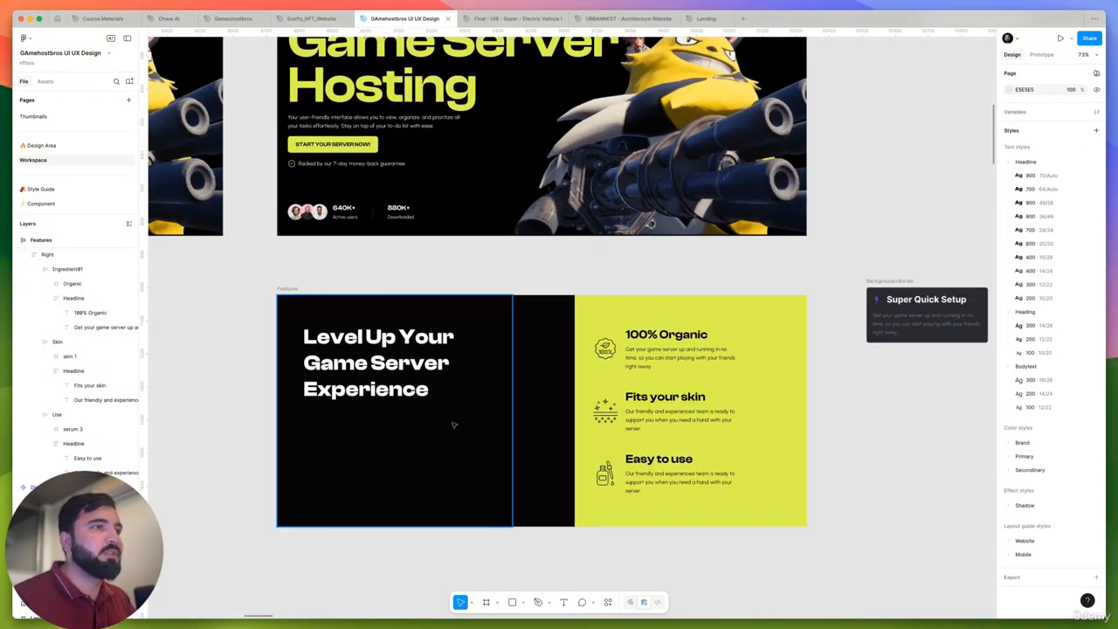
pyautogui.scroll(-4, 483, 361)
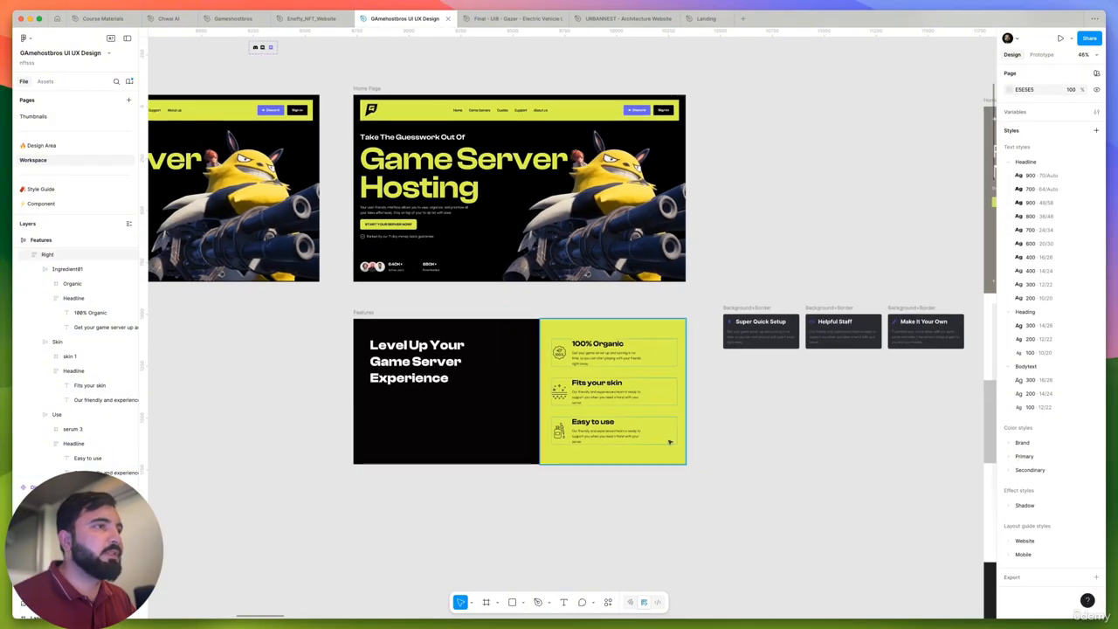
pyautogui.moveTo(526, 519); pyautogui.dragTo(556, 572)
pyautogui.moveTo(400, 366); pyautogui.dragTo(402, 342)
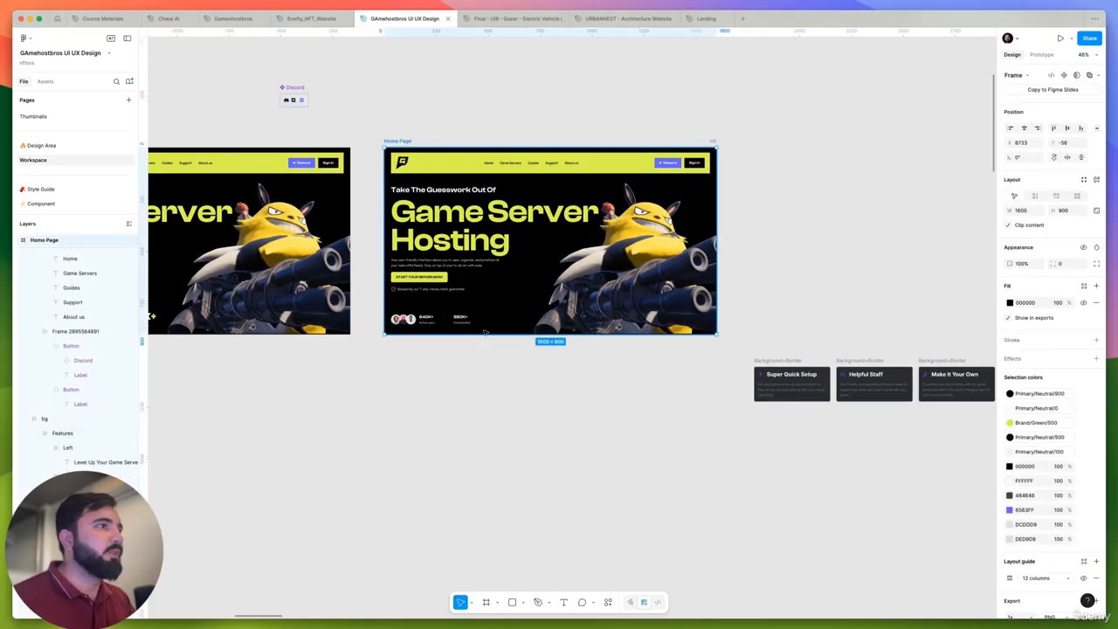
pyautogui.click(492, 429)
pyautogui.press('super+z')
pyautogui.press('super+z')
pyautogui.press('super+z')
pyautogui.press('super+z')
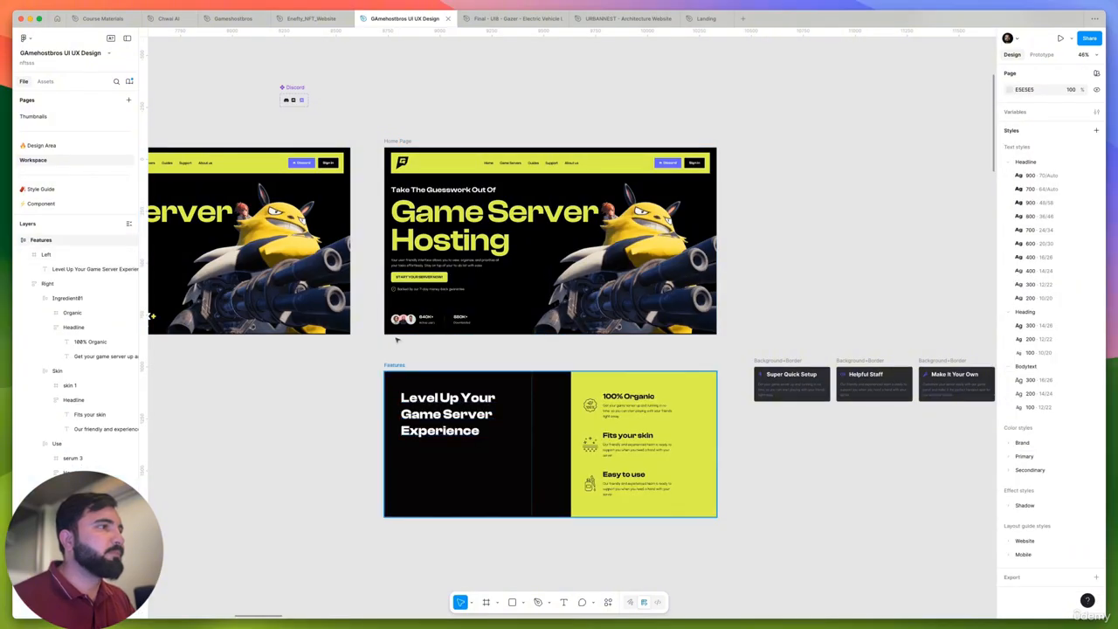
pyautogui.moveTo(395, 365); pyautogui.dragTo(399, 336)
pyautogui.press('super+z')
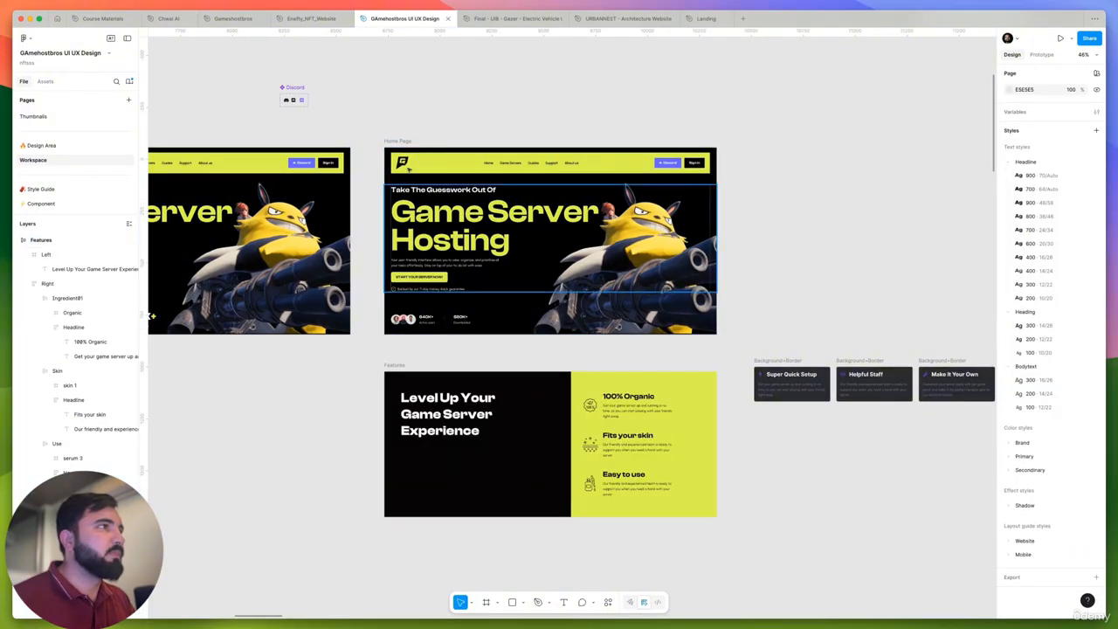
# Wrap the Home Page and Features frames together in one vertical auto layout frame and set its spacing to 0
pyautogui.click(398, 142)
pyautogui.hotkey('shift', 'a')
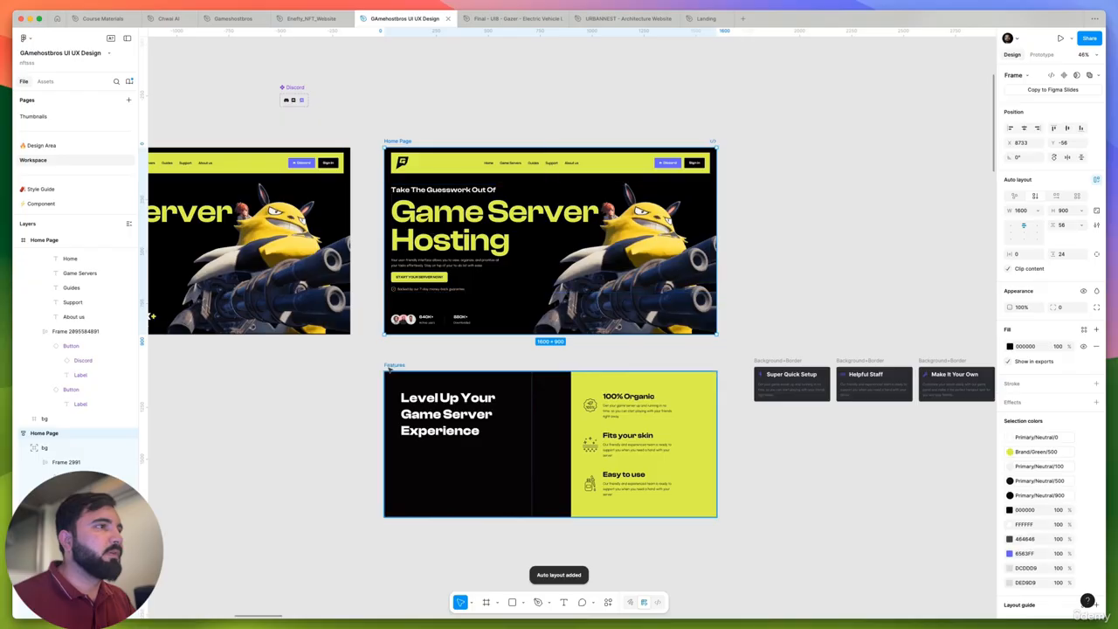
pyautogui.click(389, 367)
pyautogui.moveTo(383, 125); pyautogui.dragTo(717, 543)
pyautogui.hotkey('shift', 'a')
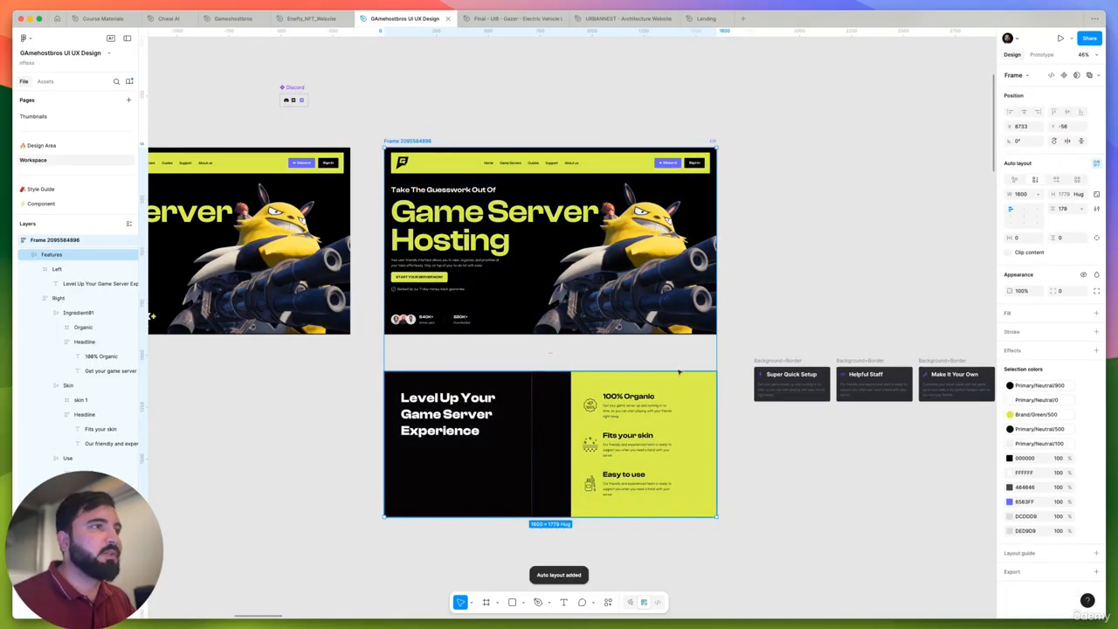
pyautogui.click(1064, 209)
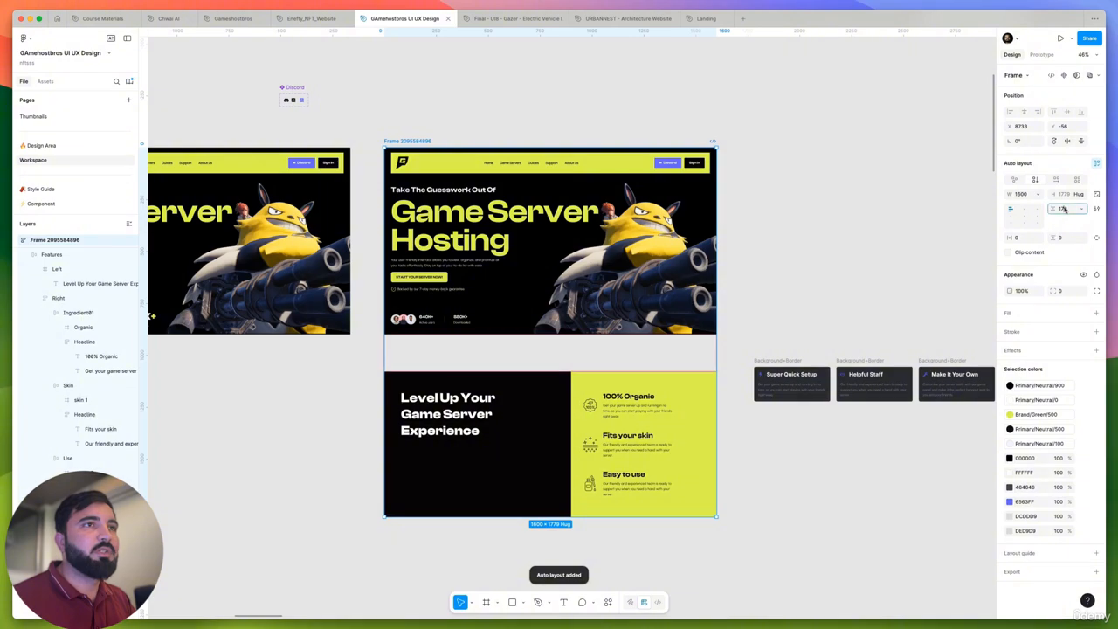
pyautogui.write('0')
pyautogui.press('Return')
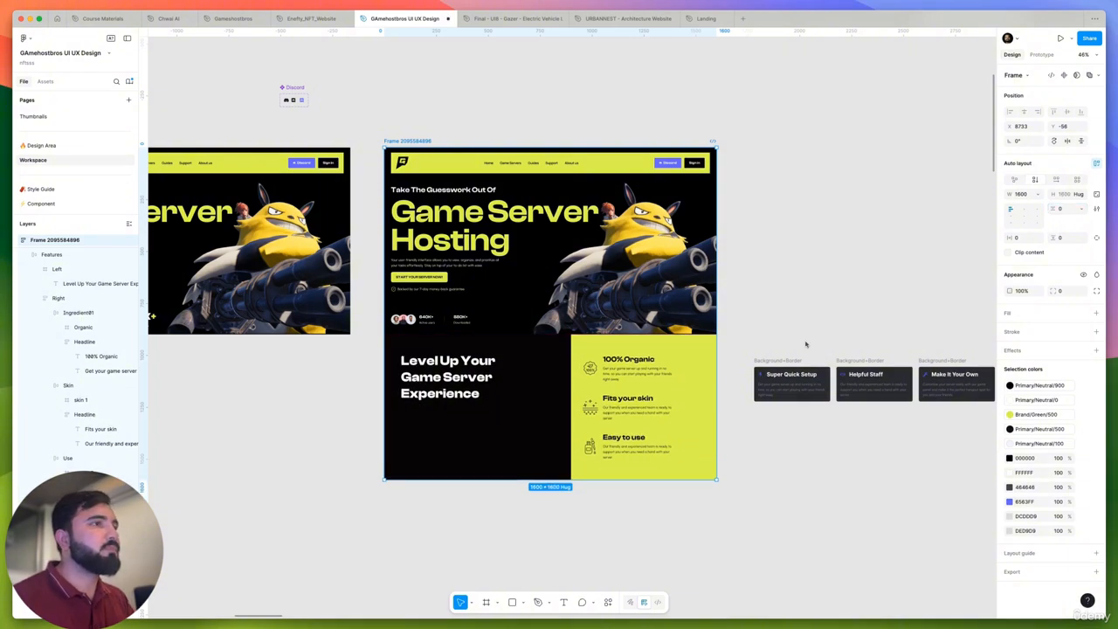
pyautogui.click(761, 532)
# Widen the Left frame holding the "Level Up Your Game Server Experience" heading to about 889, reaching the yellow panel
pyautogui.scroll(-1, 721, 451)
pyautogui.hscroll(-1, 722, 452)
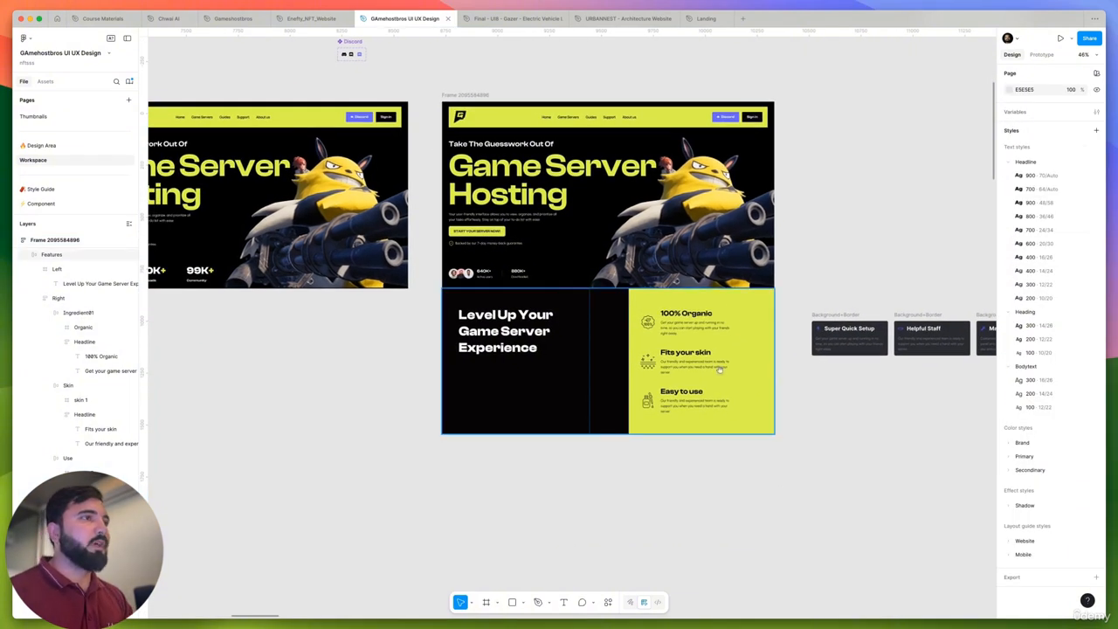
pyautogui.scroll(3, 683, 331)
pyautogui.scroll(1, 669, 348)
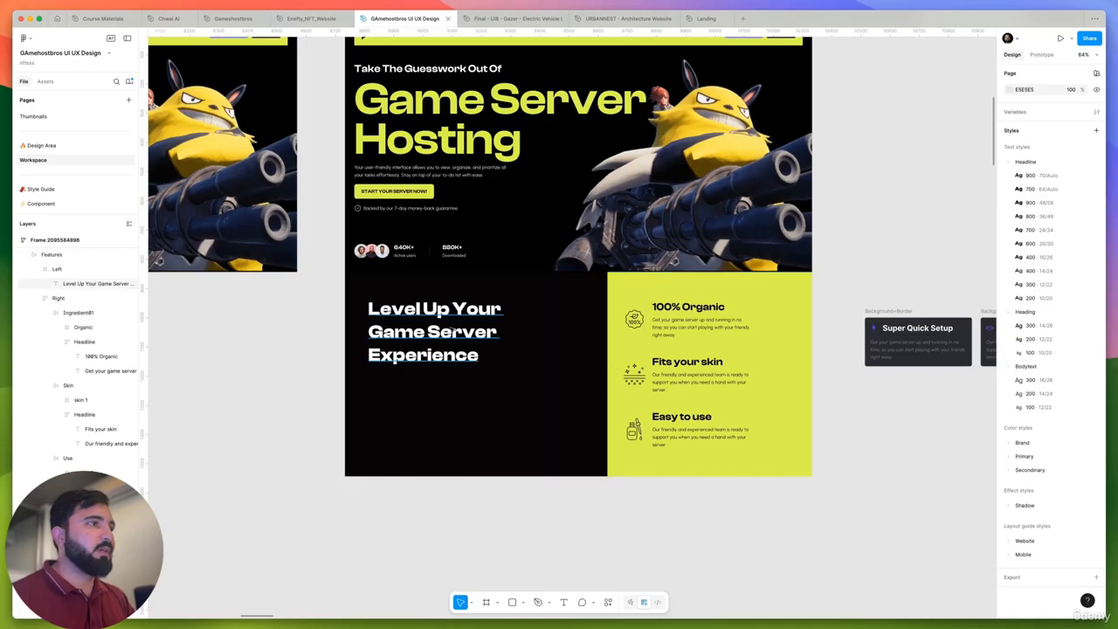
pyautogui.doubleClick(518, 341)
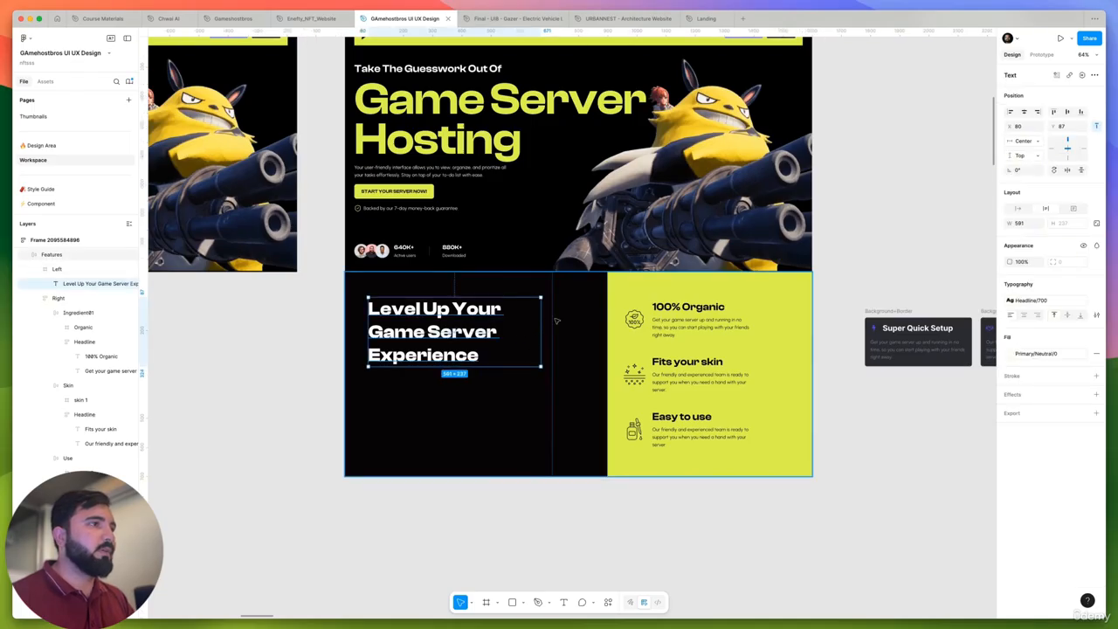
pyautogui.click(554, 325)
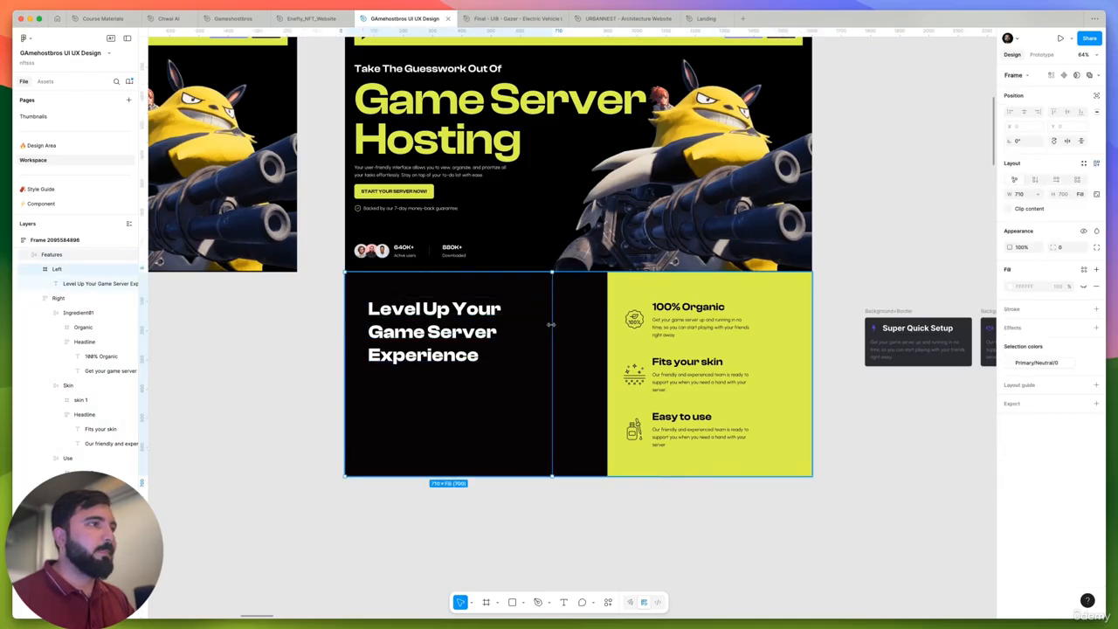
pyautogui.moveTo(553, 328); pyautogui.dragTo(604, 321)
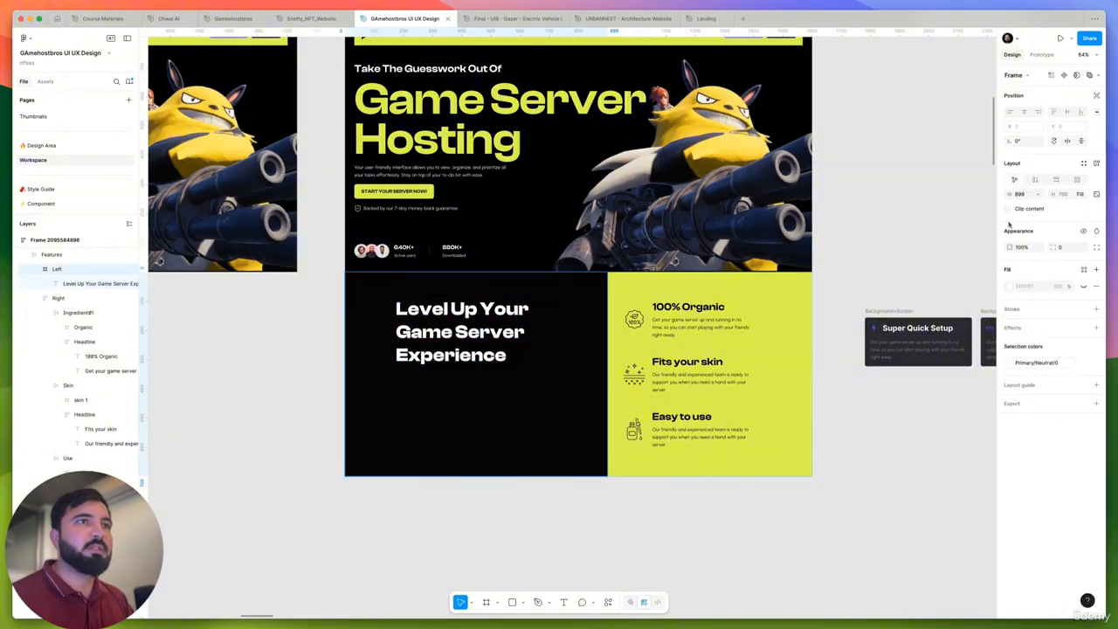
# Add auto layout to the Left frame, set its horizontal padding to 32 and align its content to the top left
pyautogui.click(426, 341)
pyautogui.click(367, 334)
pyautogui.hotkey('shift', 'a')
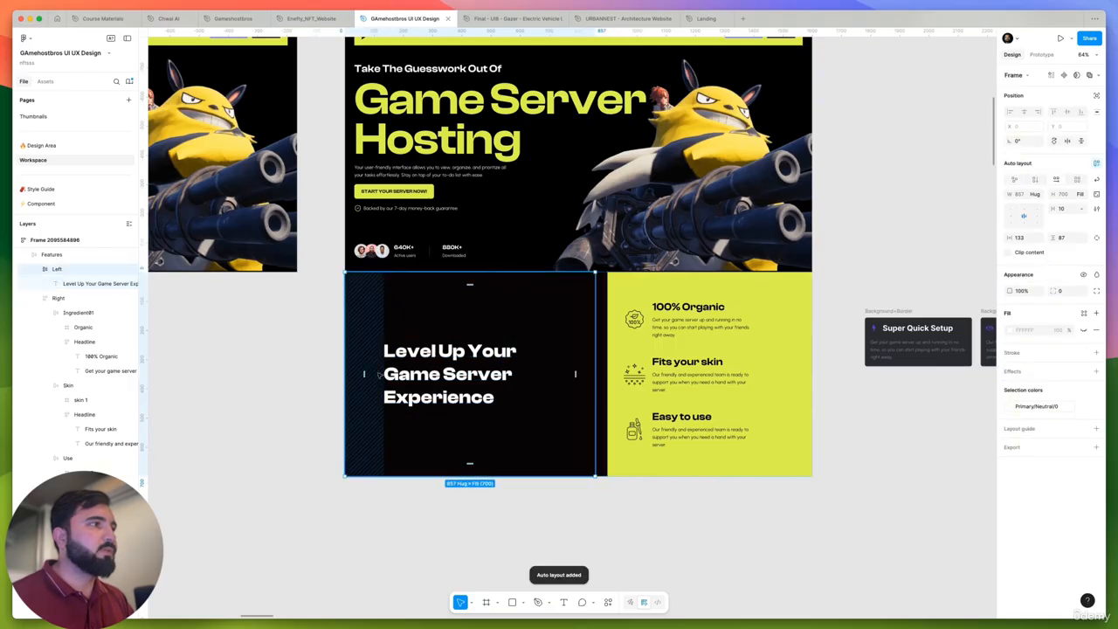
pyautogui.click(1027, 237)
pyautogui.write('32')
pyautogui.press('Return')
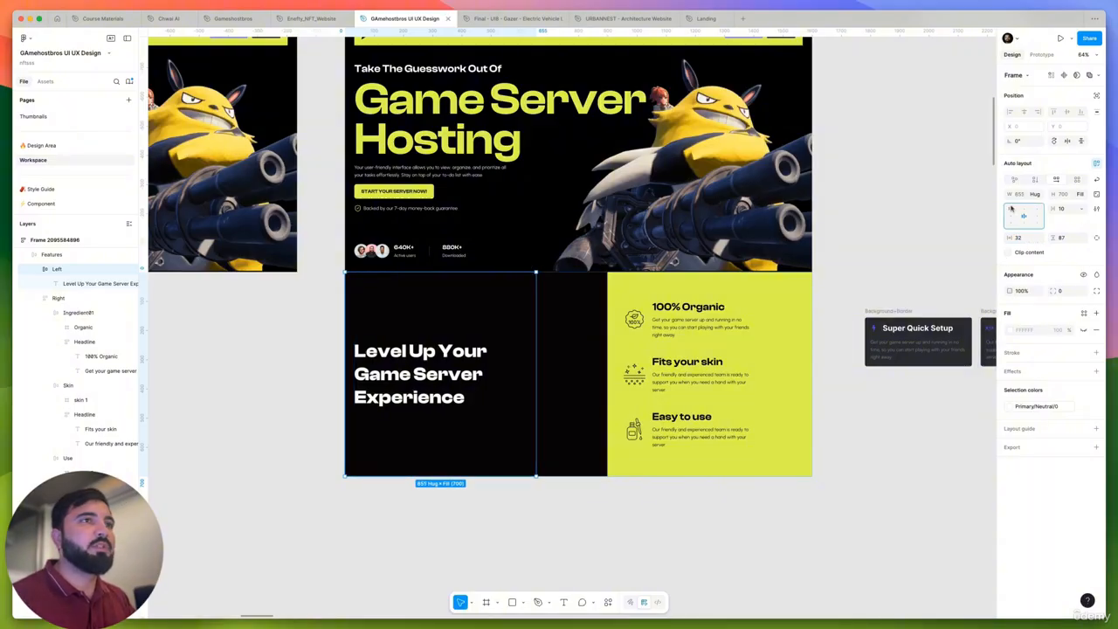
pyautogui.click(1011, 208)
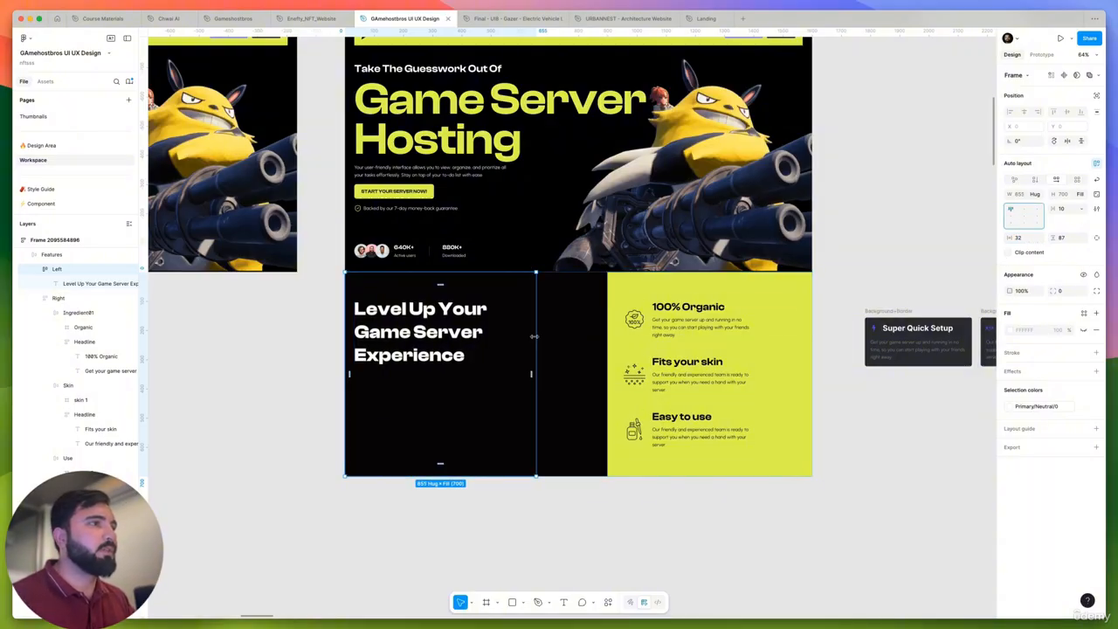
# Stretch the auto-layout Left frame to 889 wide and widen its heading text to about 835 so it wraps onto two lines
pyautogui.moveTo(534, 336); pyautogui.dragTo(604, 342)
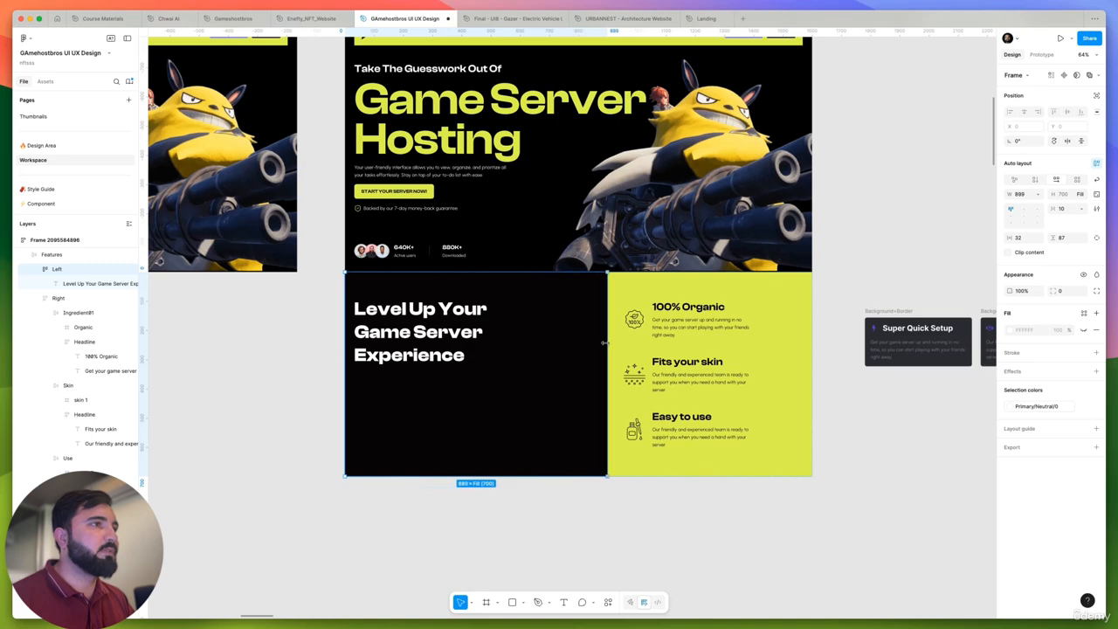
pyautogui.click(515, 334)
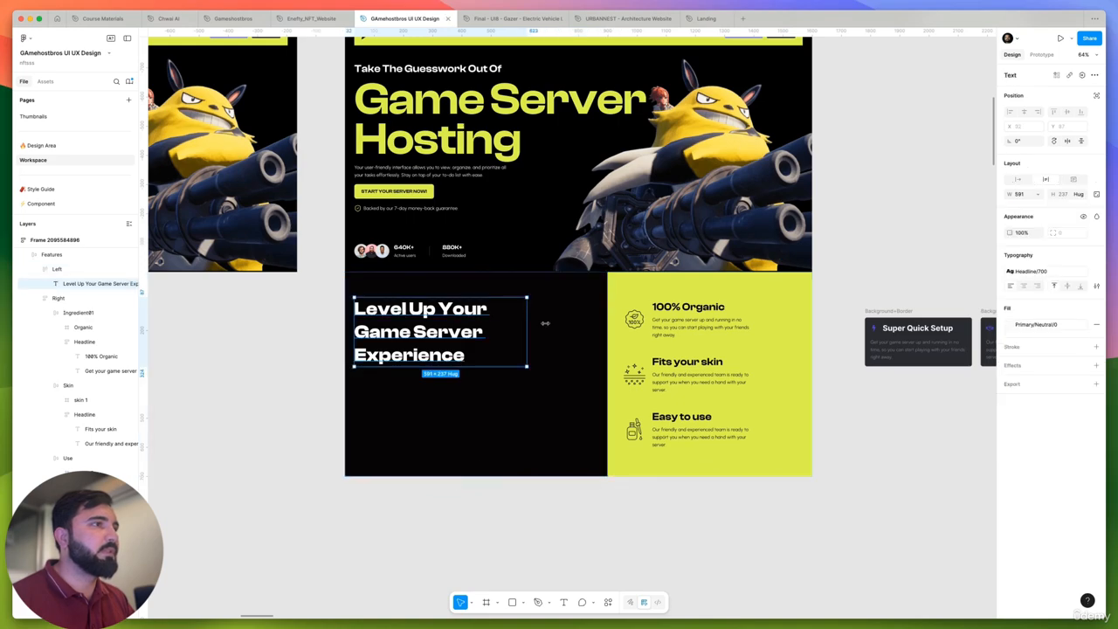
pyautogui.moveTo(545, 323); pyautogui.dragTo(599, 324)
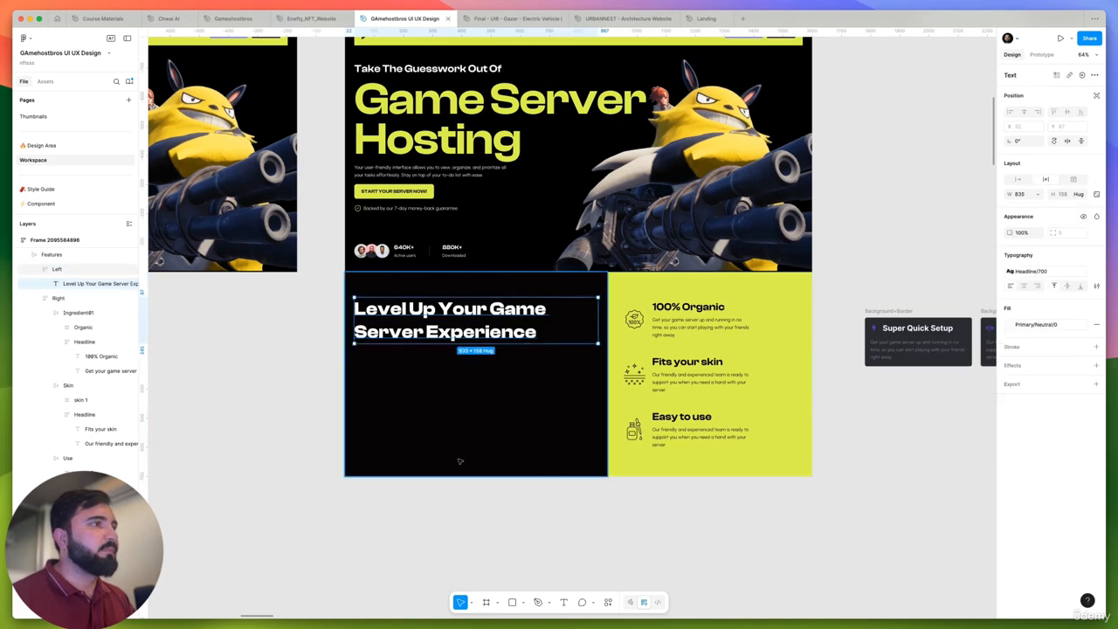
pyautogui.click(487, 506)
# Examine the Super Quick Setup card's icon and the icon frame beside "100% Organic" in the Features section
pyautogui.scroll(-5, 509, 501)
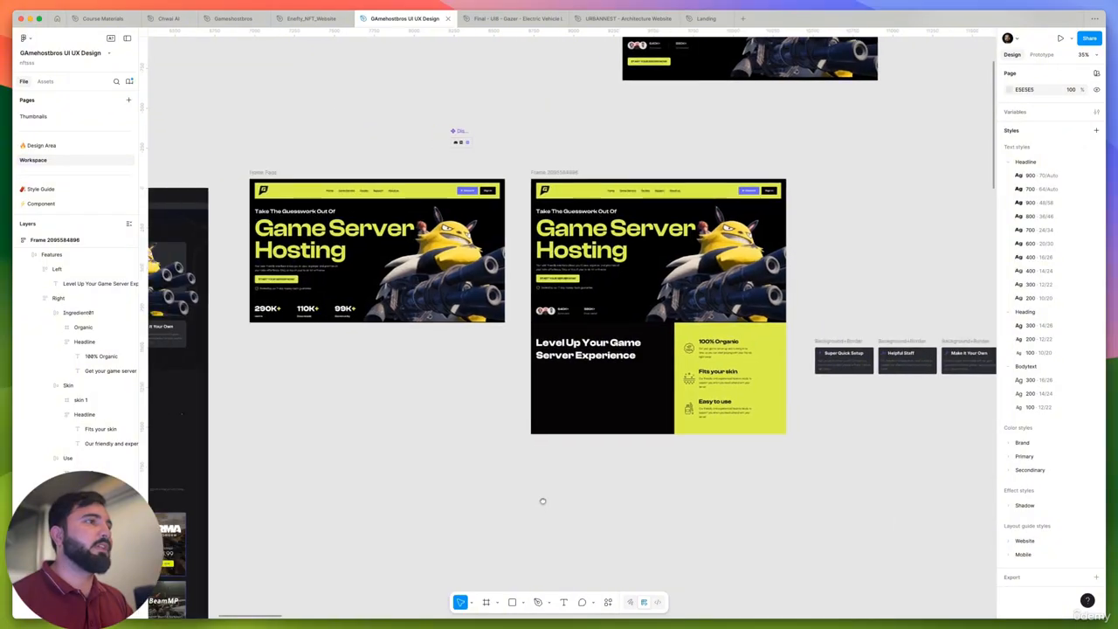
pyautogui.scroll(5, 542, 501)
pyautogui.scroll(-3, 558, 435)
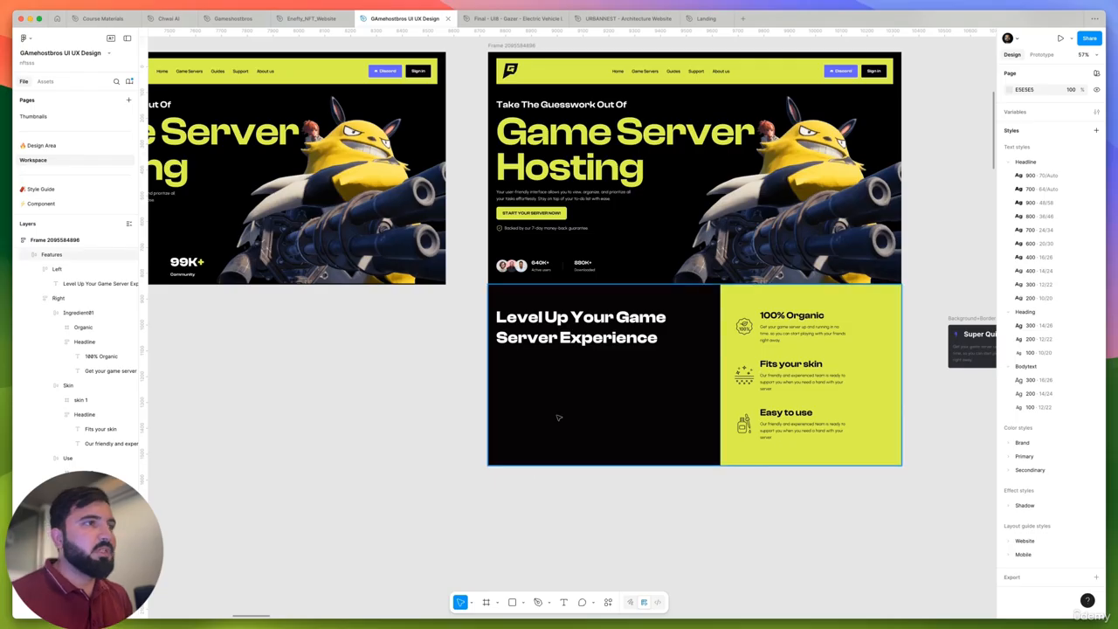
pyautogui.hscroll(5, 489, 400)
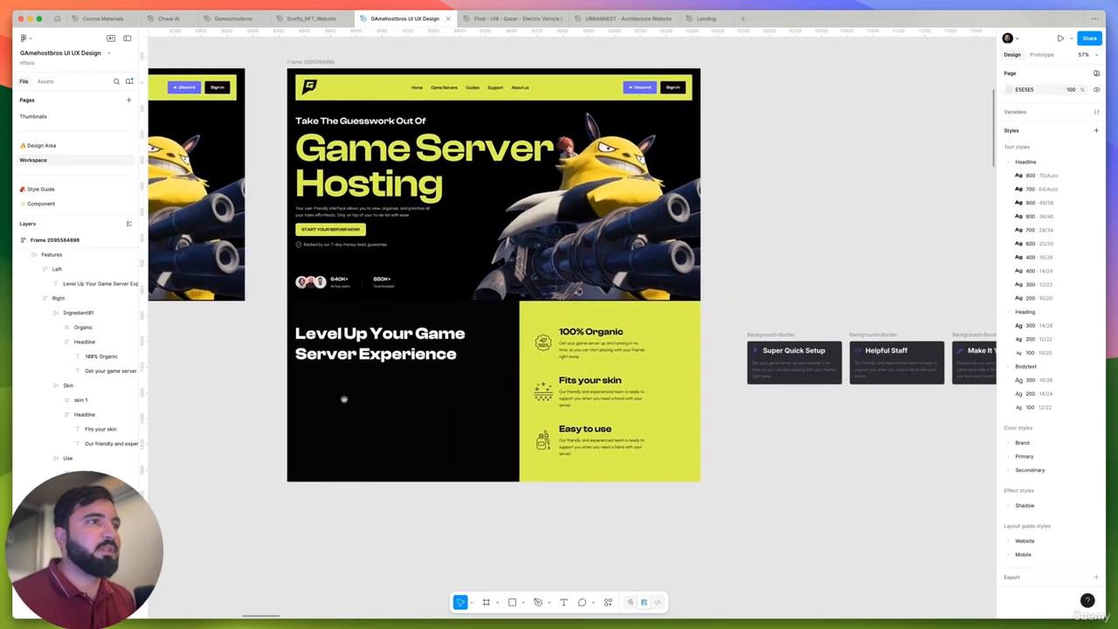
pyautogui.scroll(5, 806, 351)
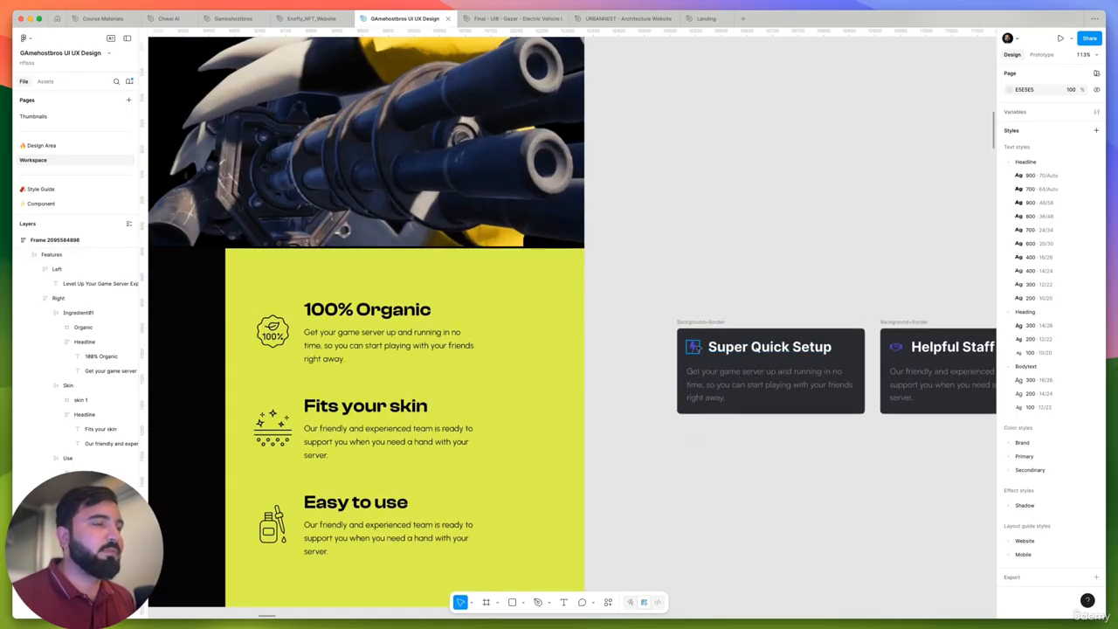
pyautogui.click(697, 347)
pyautogui.moveTo(612, 363); pyautogui.dragTo(673, 369)
pyautogui.click(347, 343)
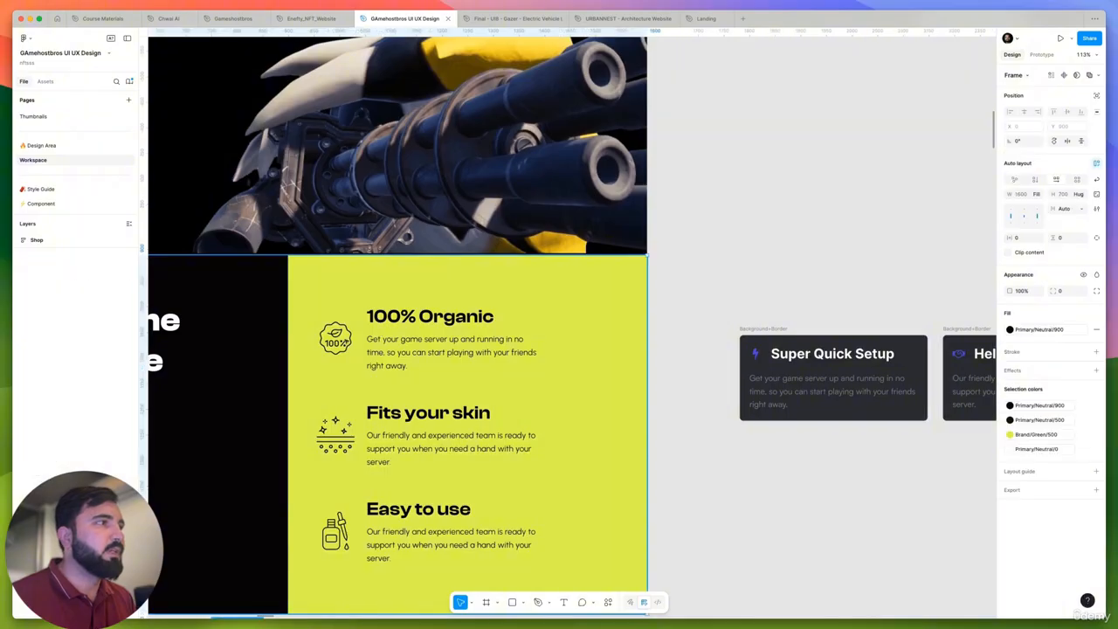
pyautogui.click(341, 340)
pyautogui.click(341, 341)
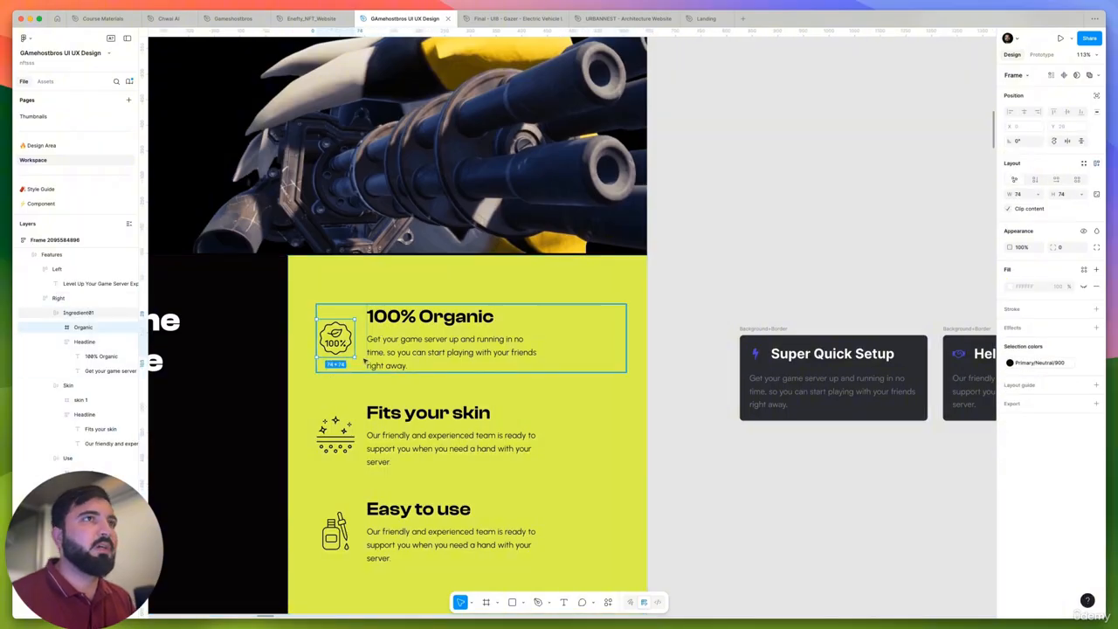
# Copy the small Discord icon from the header's Discord button
pyautogui.scroll(-10, 341, 342)
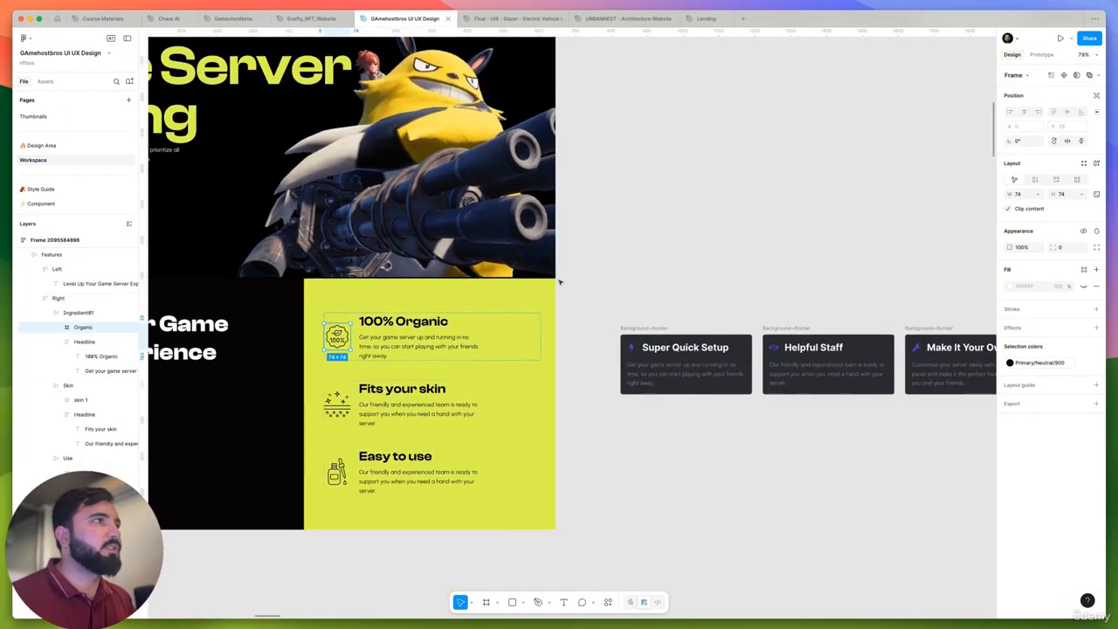
pyautogui.scroll(6, 539, 182)
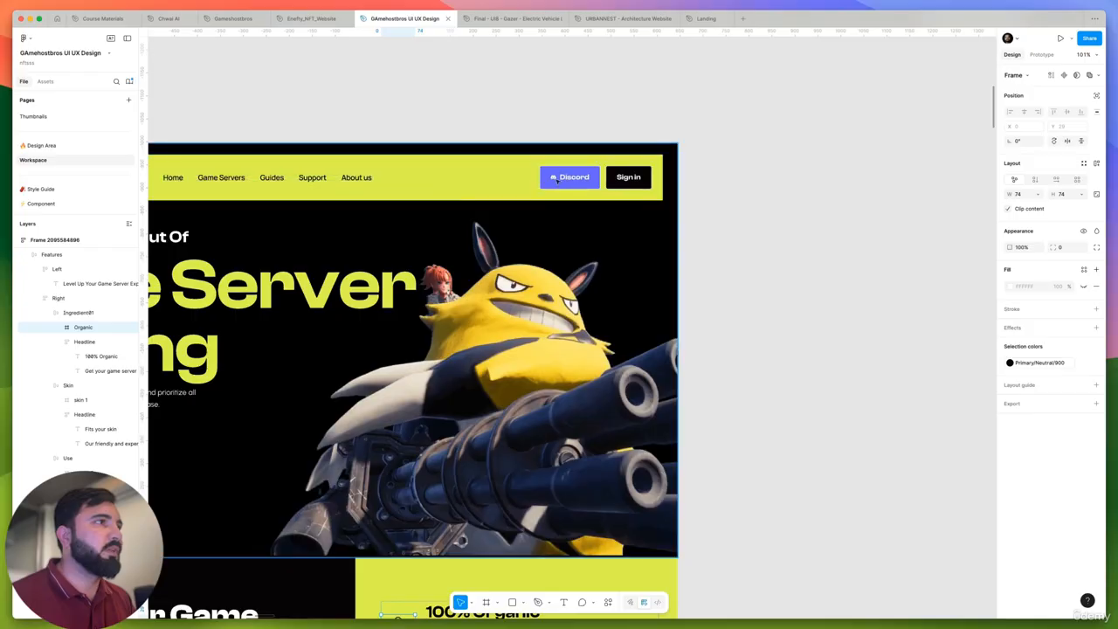
pyautogui.click(556, 179)
pyautogui.click(556, 179)
pyautogui.click(556, 179)
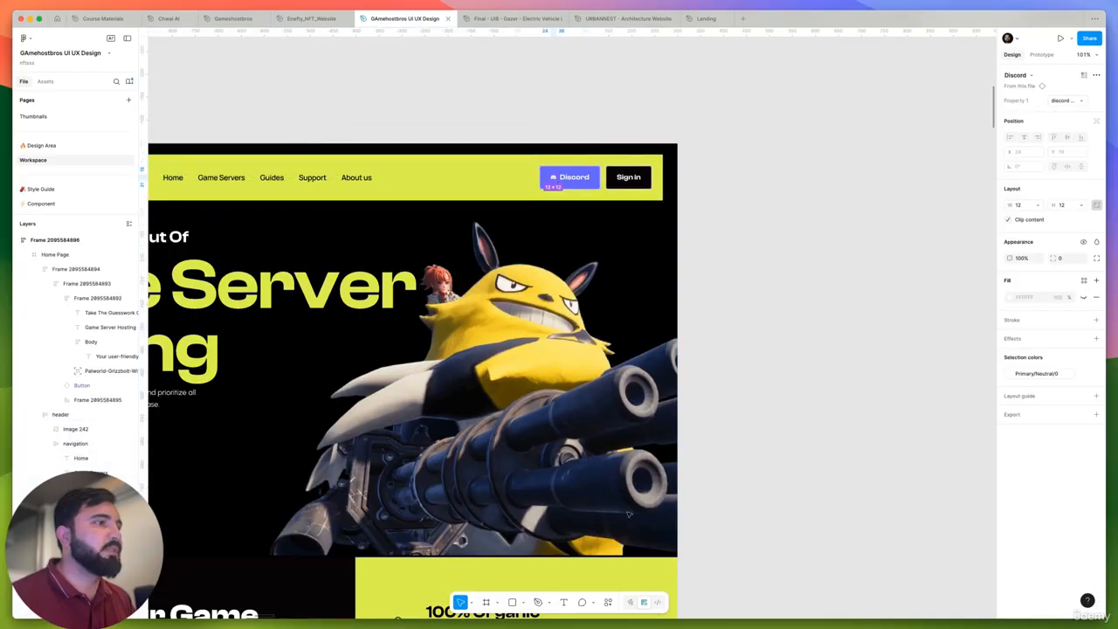
pyautogui.scroll(-5, 629, 513)
pyautogui.hscroll(-2, 629, 514)
pyautogui.scroll(-4, 724, 327)
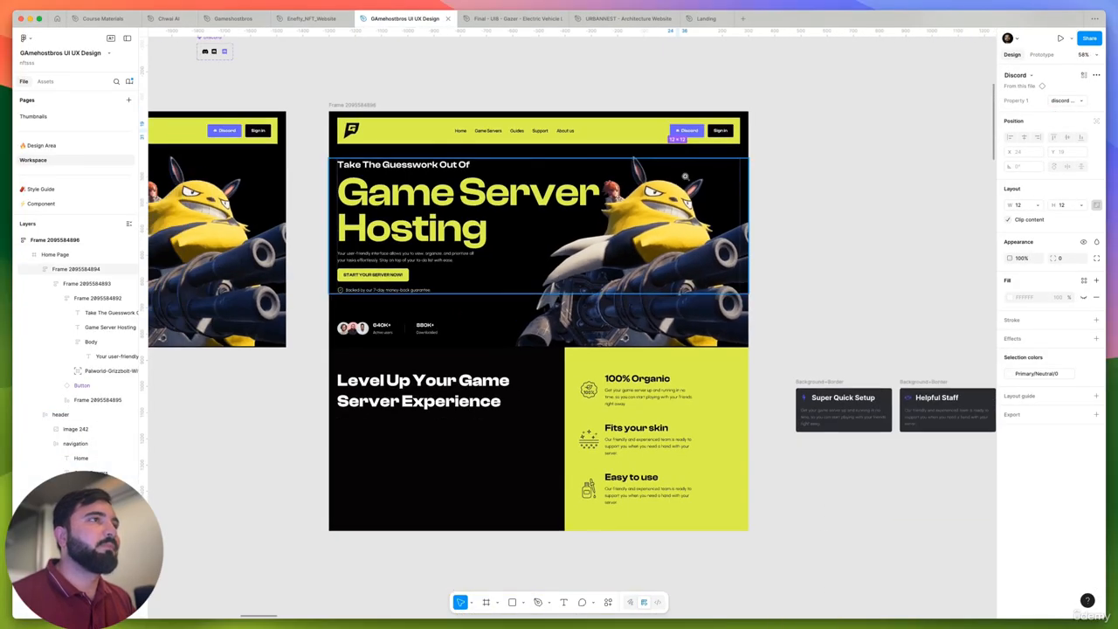
# Paste the Discord icon into the 74 × 74 Organic icon frame beside "100% Organic"
pyautogui.moveTo(639, 351); pyautogui.dragTo(596, 394)
pyautogui.press('BackSpace')
pyautogui.scroll(8, 594, 401)
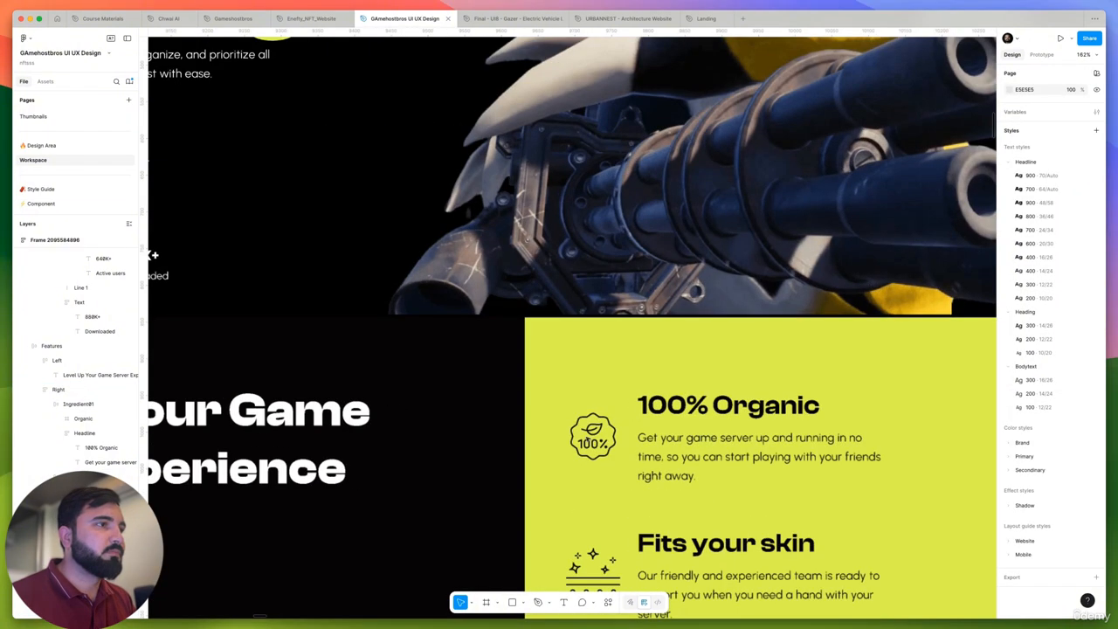
pyautogui.doubleClick(587, 440)
pyautogui.doubleClick(594, 434)
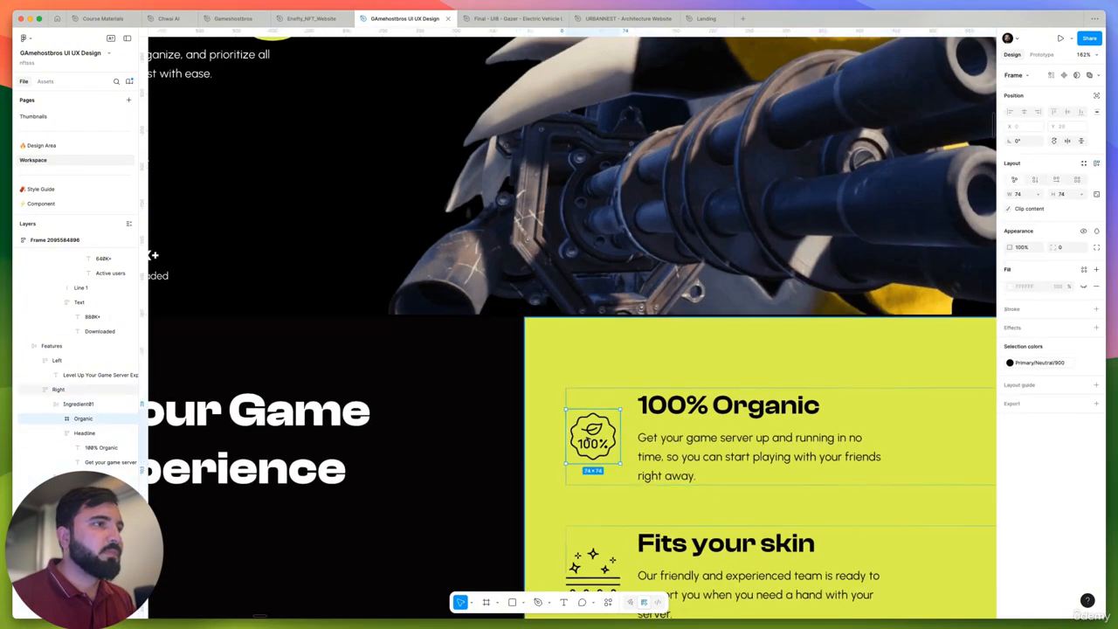
pyautogui.doubleClick(594, 434)
pyautogui.scroll(5, 602, 432)
pyautogui.scroll(3, 615, 437)
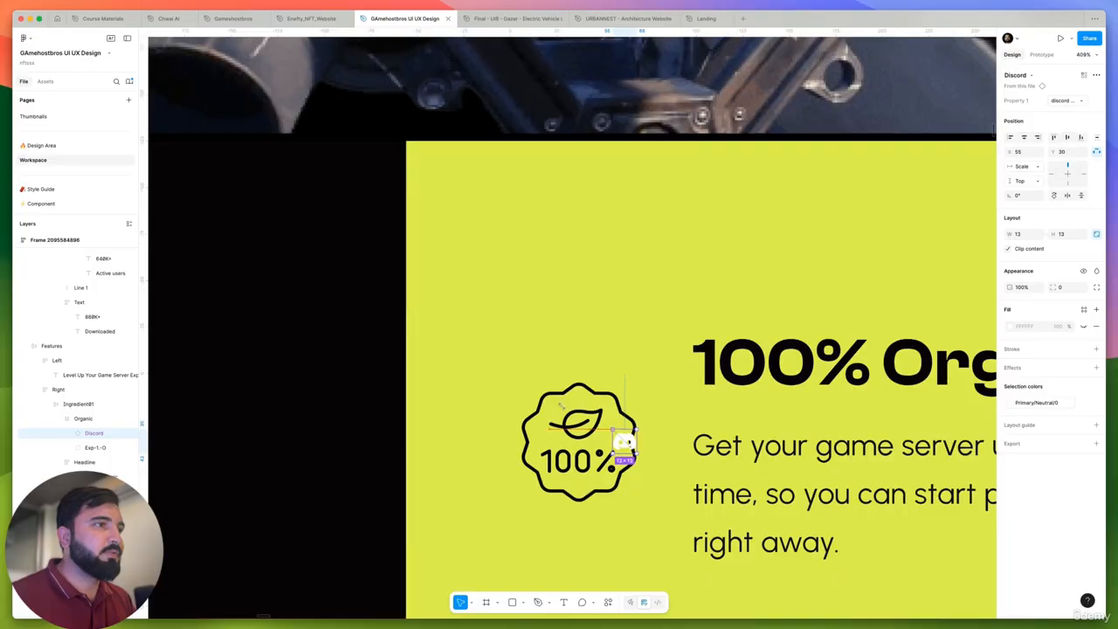
# Enlarge the pasted Discord icon to 55 × 55 in its frame and delete the 100% leaf badge behind it
pyautogui.moveTo(615, 432); pyautogui.dragTo(592, 396)
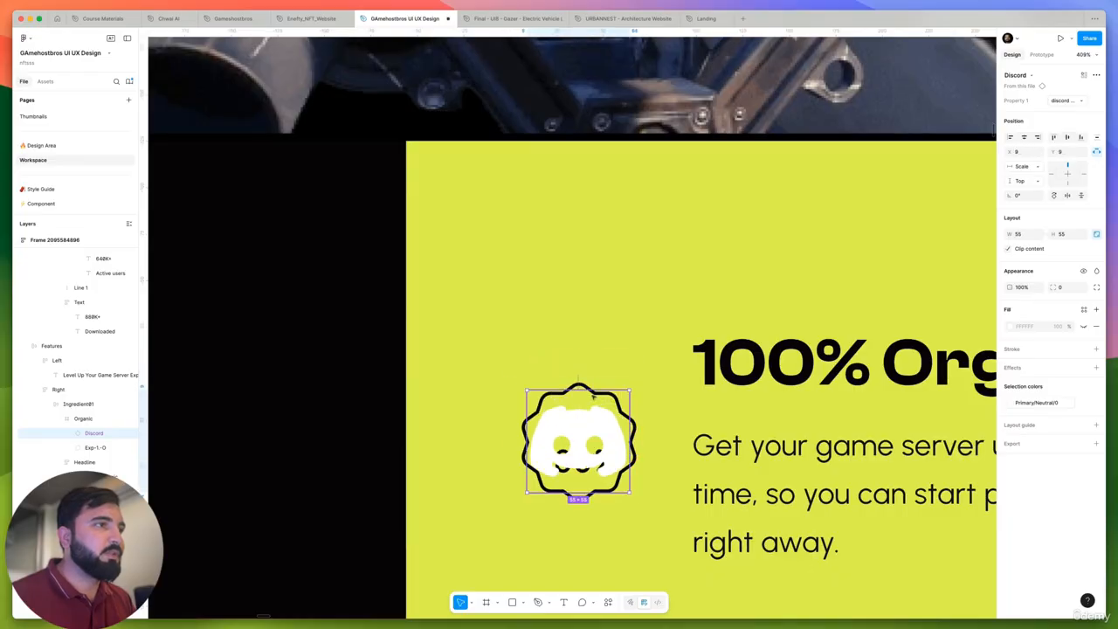
pyautogui.hotkey('ctrl', 'z')
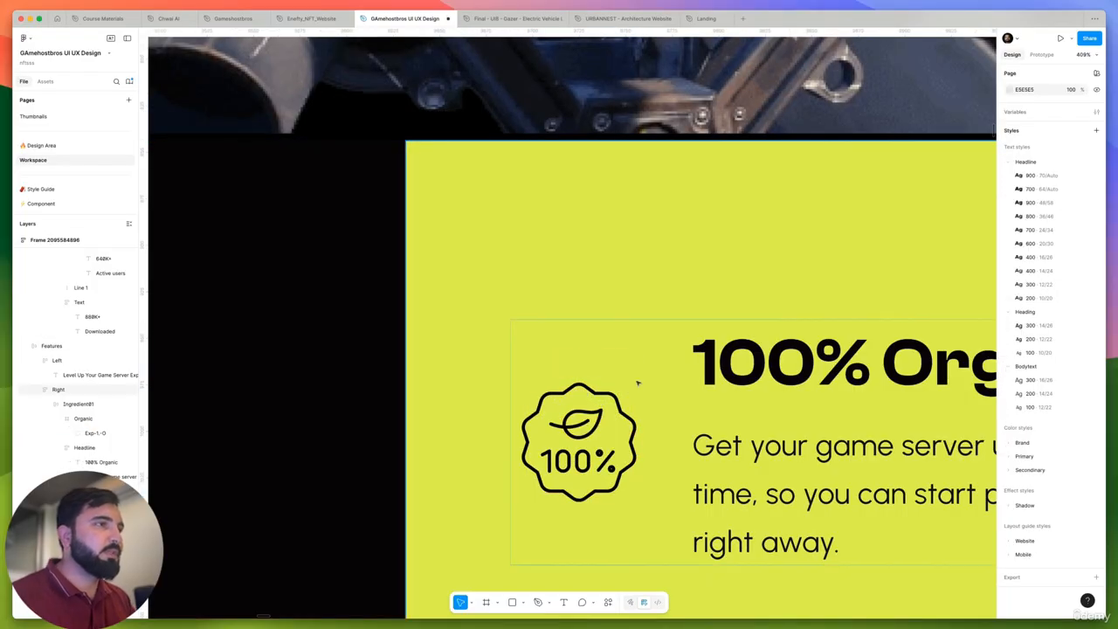
pyautogui.hotkey('ctrl', 'shift', 'z')
pyautogui.scroll(1, 578, 419)
pyautogui.click(578, 419)
pyautogui.press('Delete')
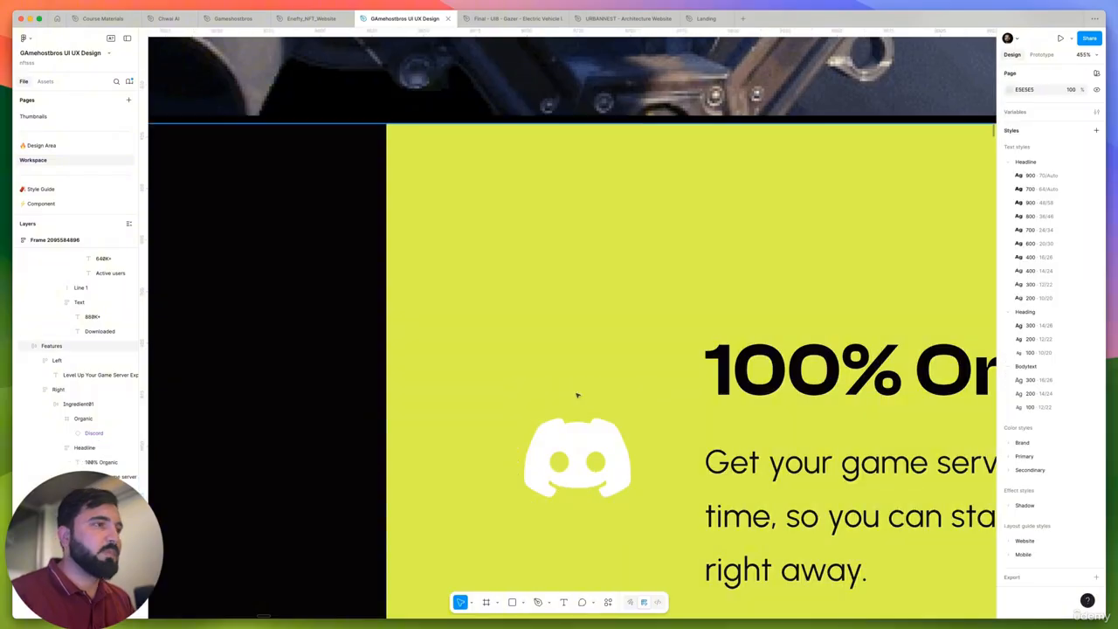
# Open the instance swap for the Discord icon beside "100% Organic" and search the components for "energy"
pyautogui.scroll(-3, 577, 395)
pyautogui.click(566, 424)
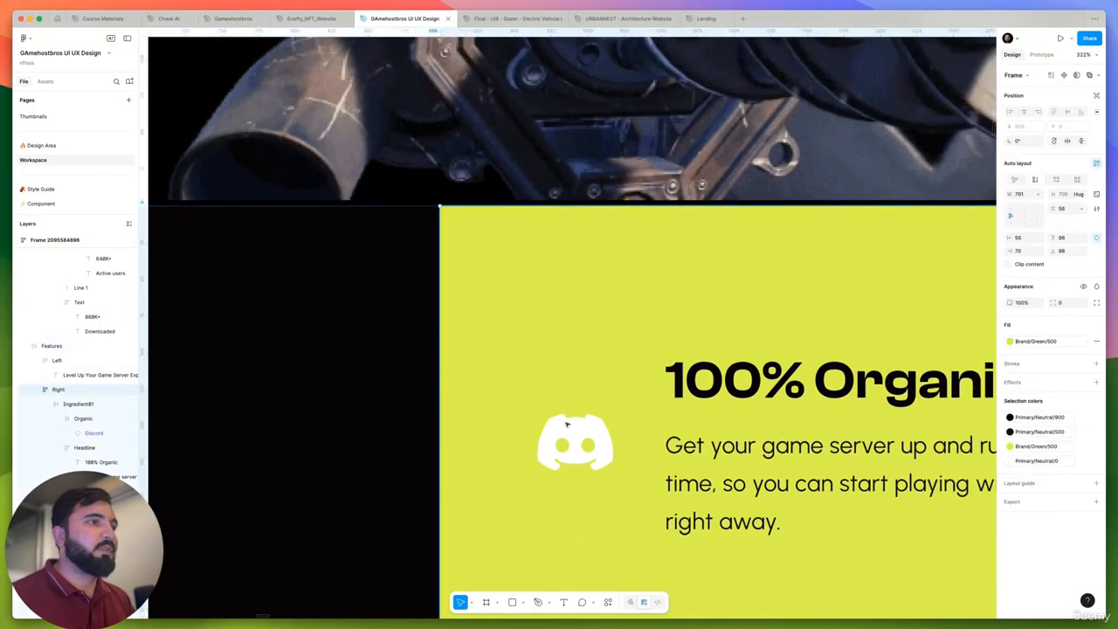
pyautogui.scroll(-8, 566, 423)
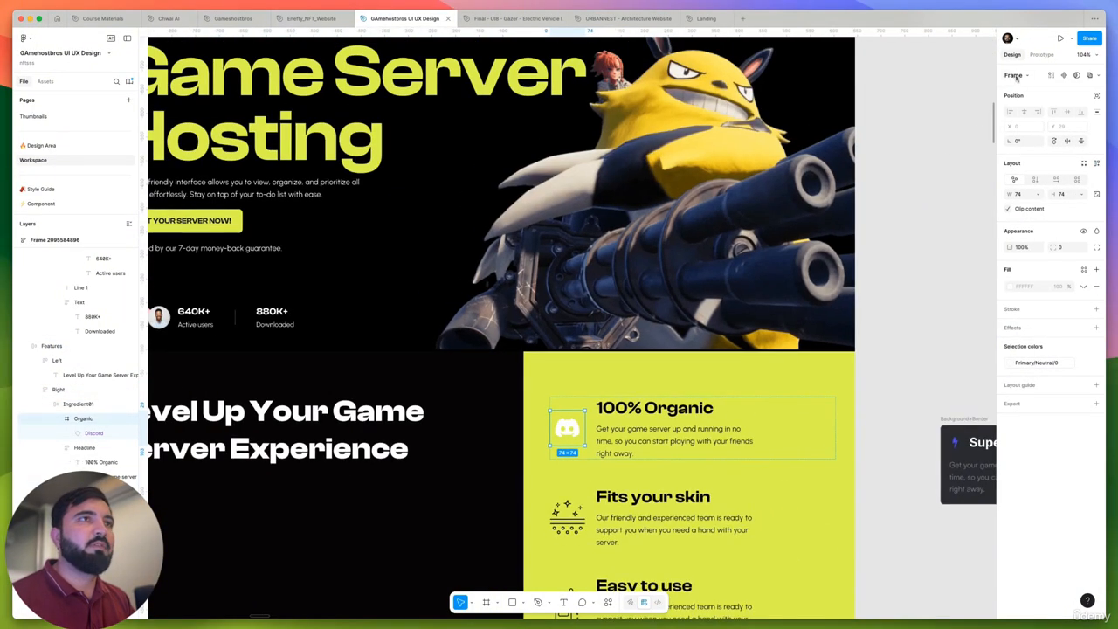
pyautogui.click(573, 426)
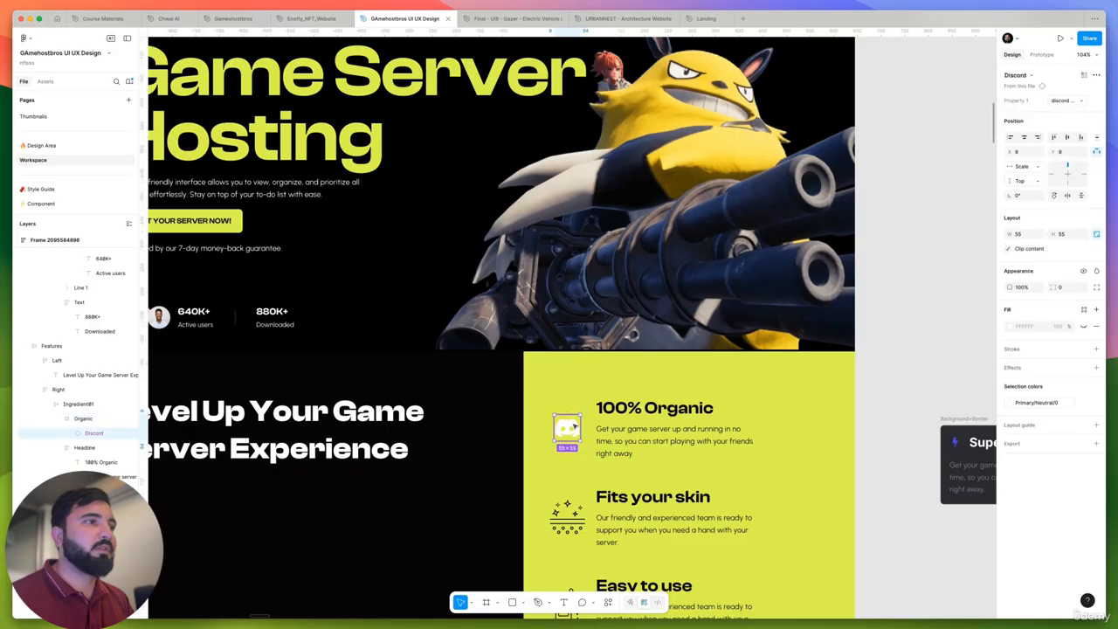
pyautogui.click(1014, 77)
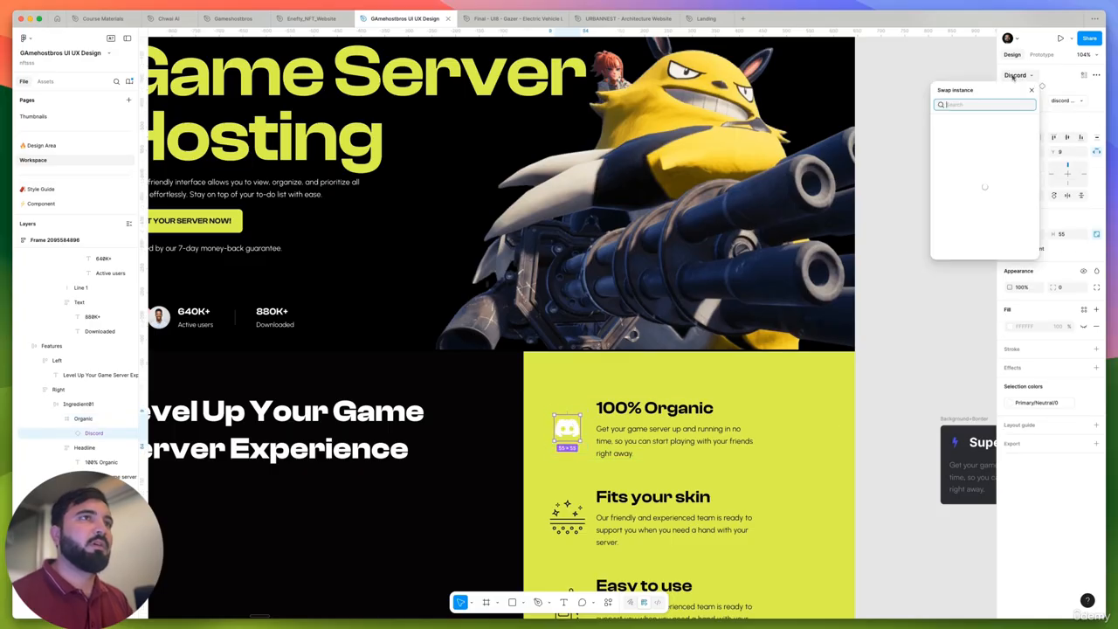
pyautogui.write('energy')
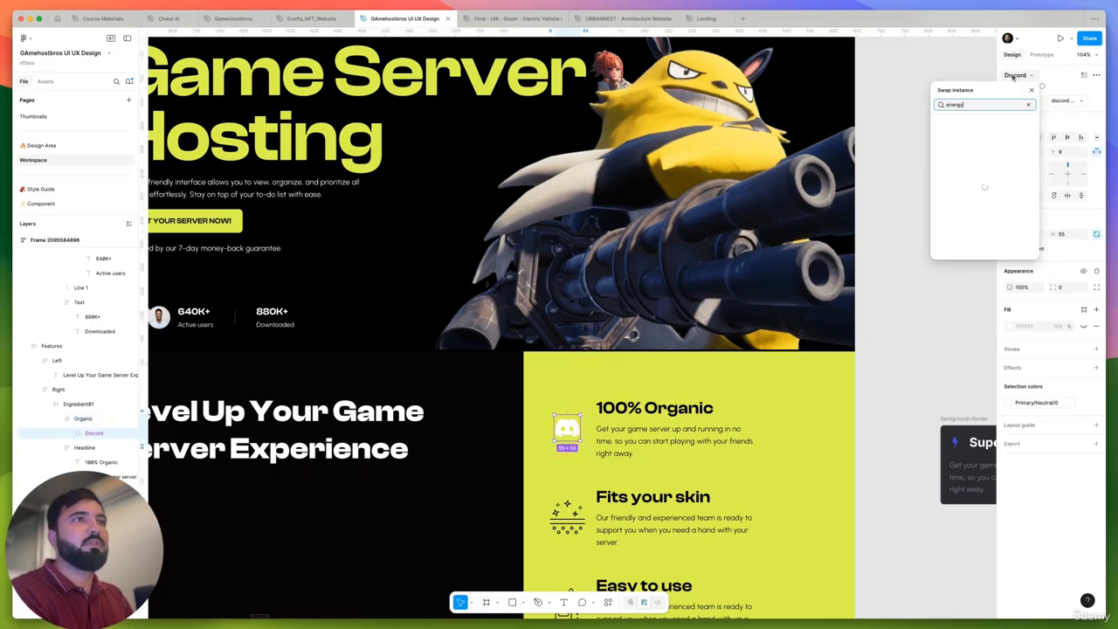
pyautogui.press('BackSpace')
pyautogui.press('BackSpace')
pyautogui.press('BackSpace')
pyautogui.press('BackSpace')
pyautogui.press('BackSpace')
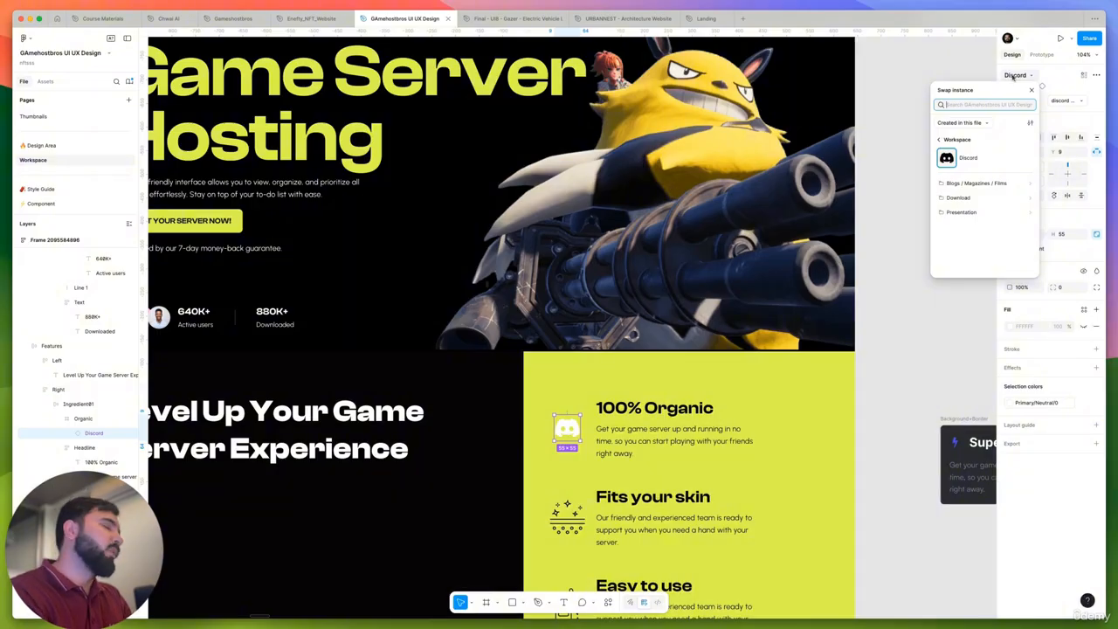
# Search the swap components for "spar" and for "electric"
pyautogui.write('i')
pyautogui.write('par')
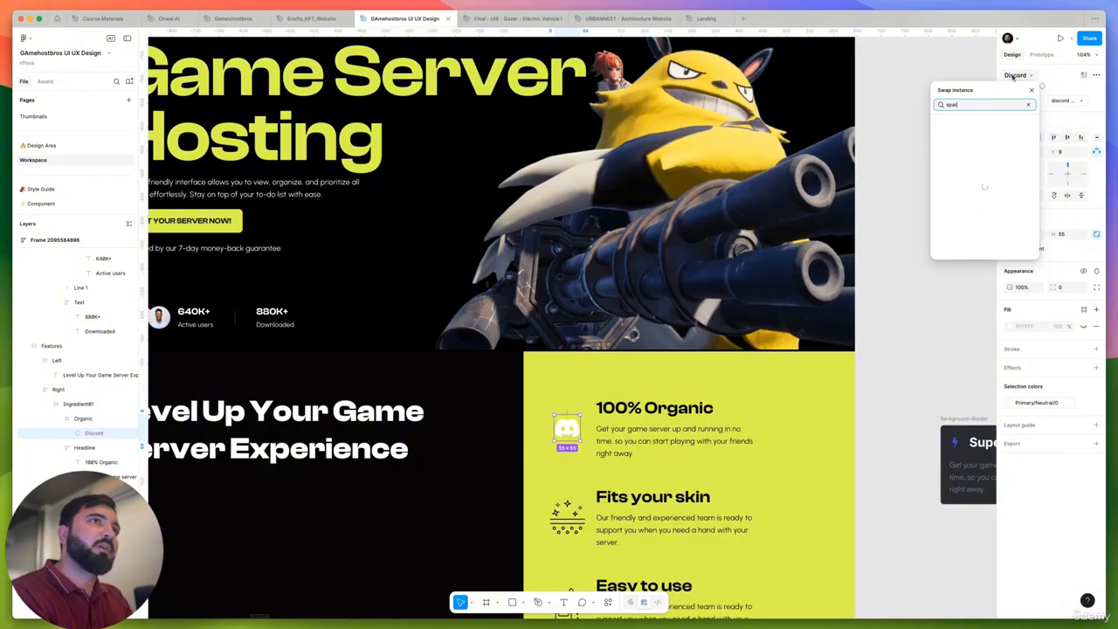
pyautogui.press('BackSpace')
pyautogui.press('BackSpace')
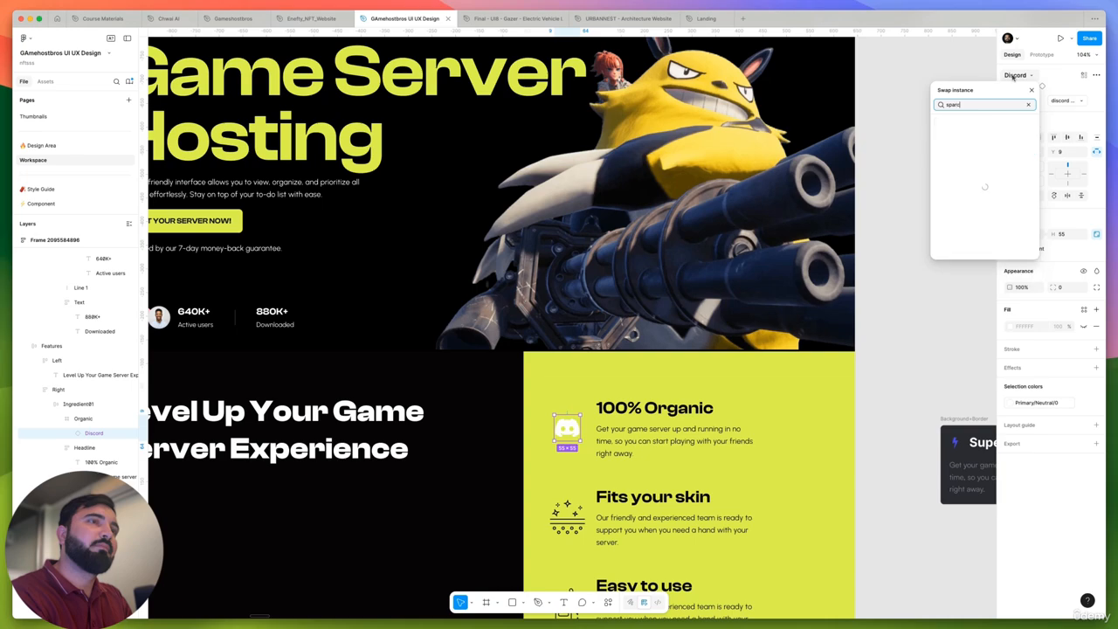
pyautogui.press('BackSpace')
pyautogui.press('BackSpace')
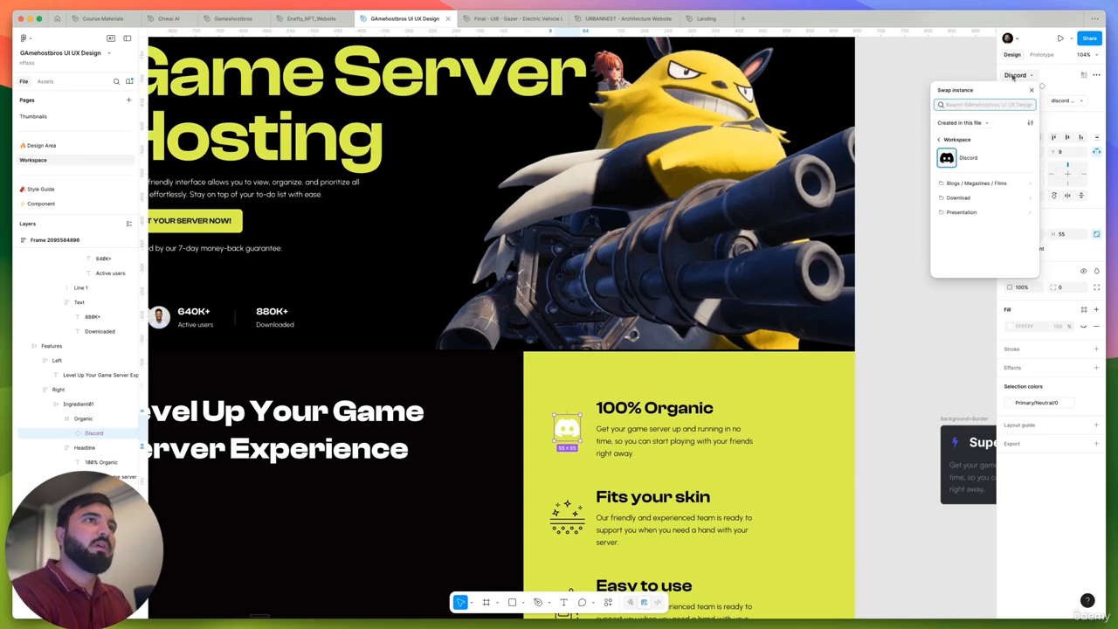
pyautogui.write('elec')
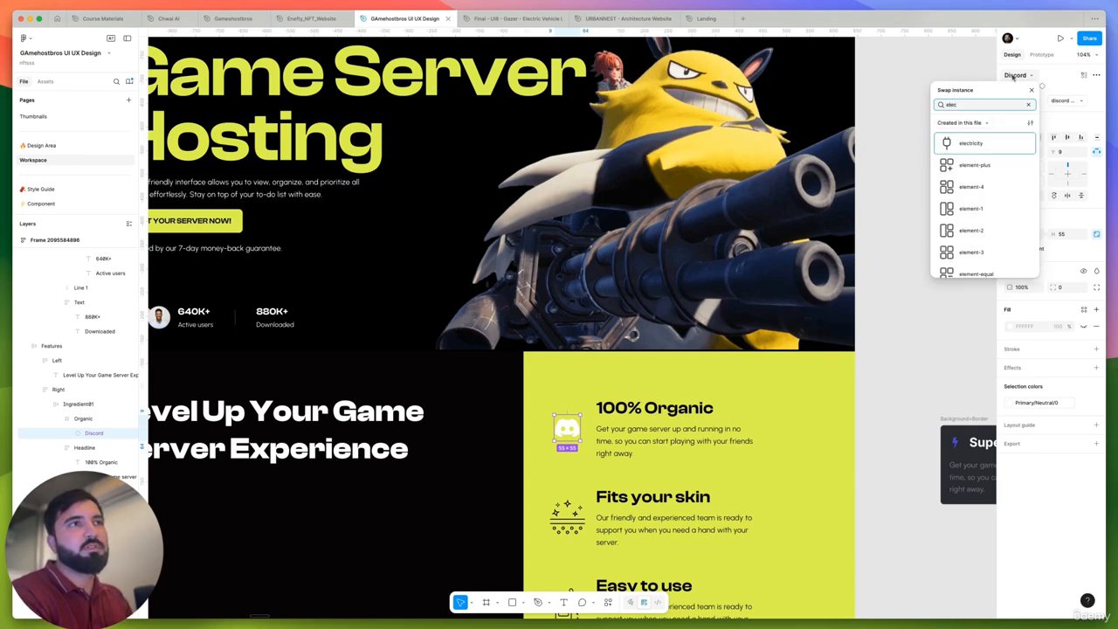
pyautogui.write('tric')
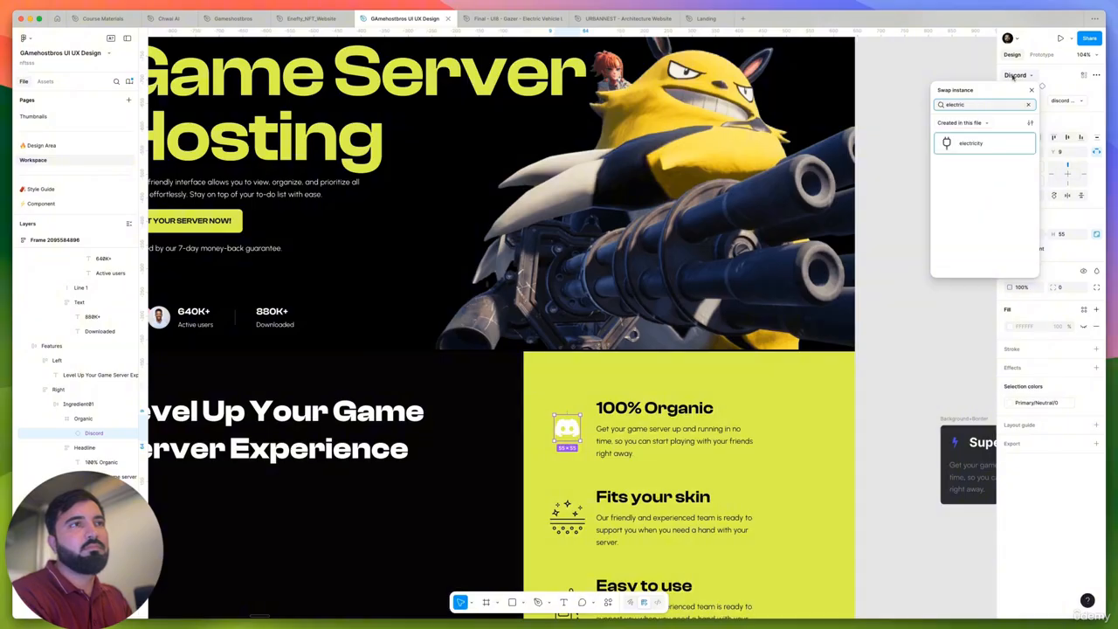
pyautogui.press('BackSpace')
pyautogui.press('BackSpace')
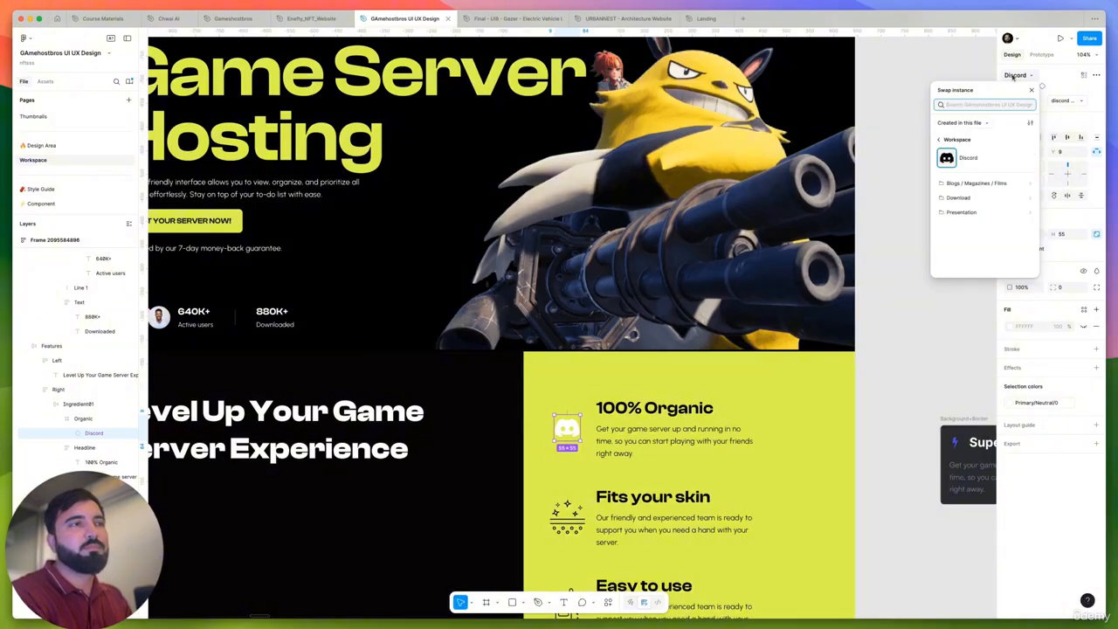
# Search the swap components for "rocke" and close the instance swap without choosing a replacement
pyautogui.write('rocke')
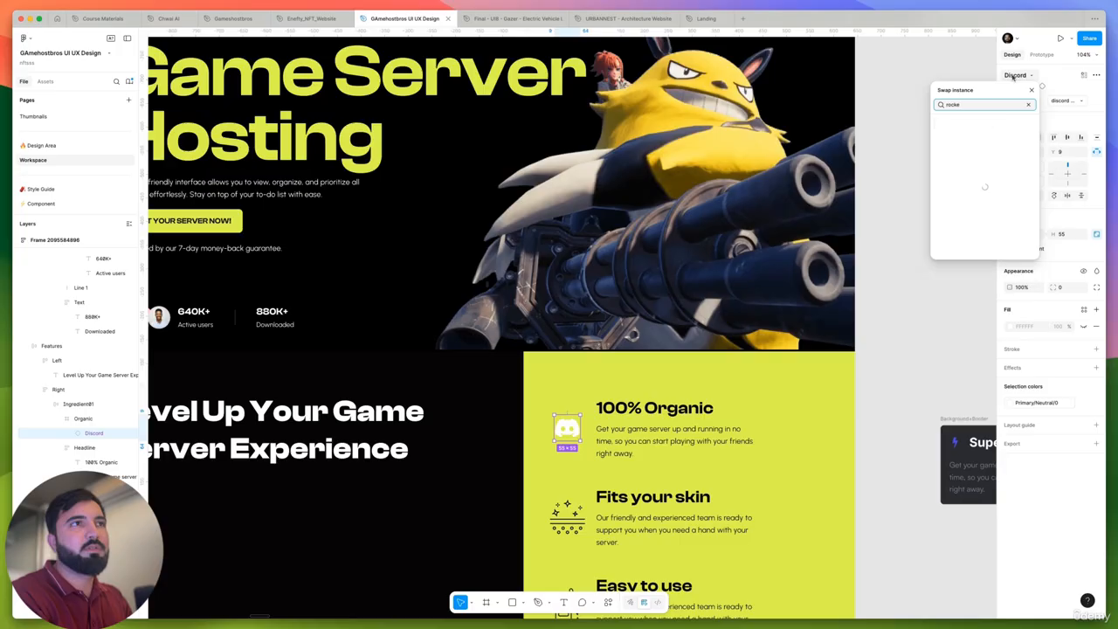
pyautogui.press('BackSpace')
pyautogui.press('BackSpace')
pyautogui.press('BackSpace')
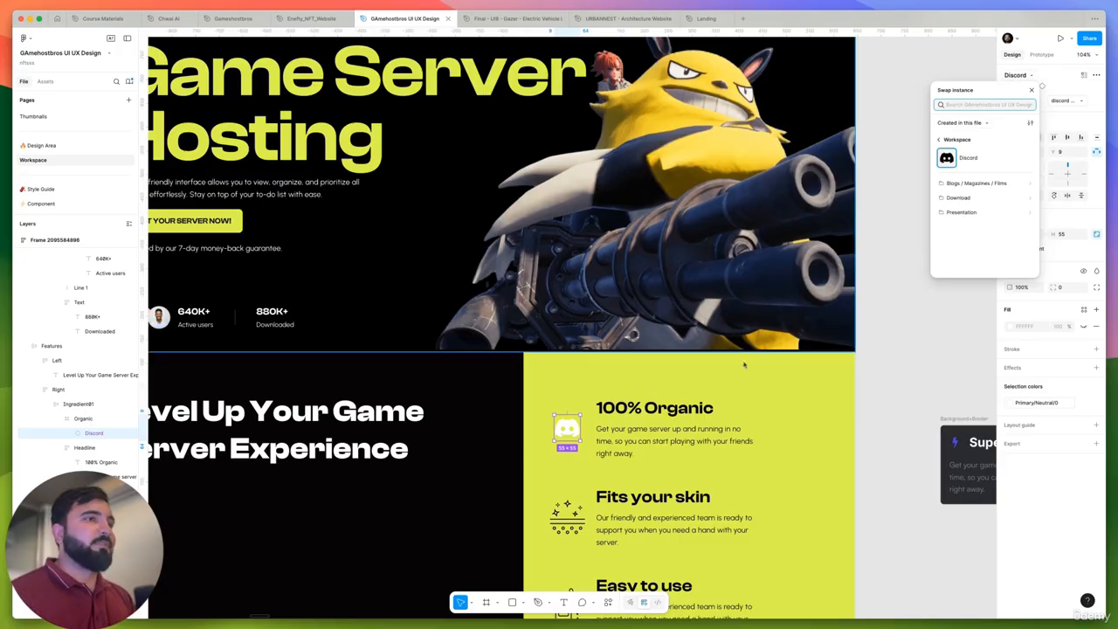
pyautogui.scroll(-2, 581, 404)
pyautogui.scroll(-3, 801, 338)
pyautogui.click(801, 337)
# Run the IconScout plugin, move its window clear of the Super Quick Setup card, and search its icons for "energy"
pyautogui.scroll(5, 714, 304)
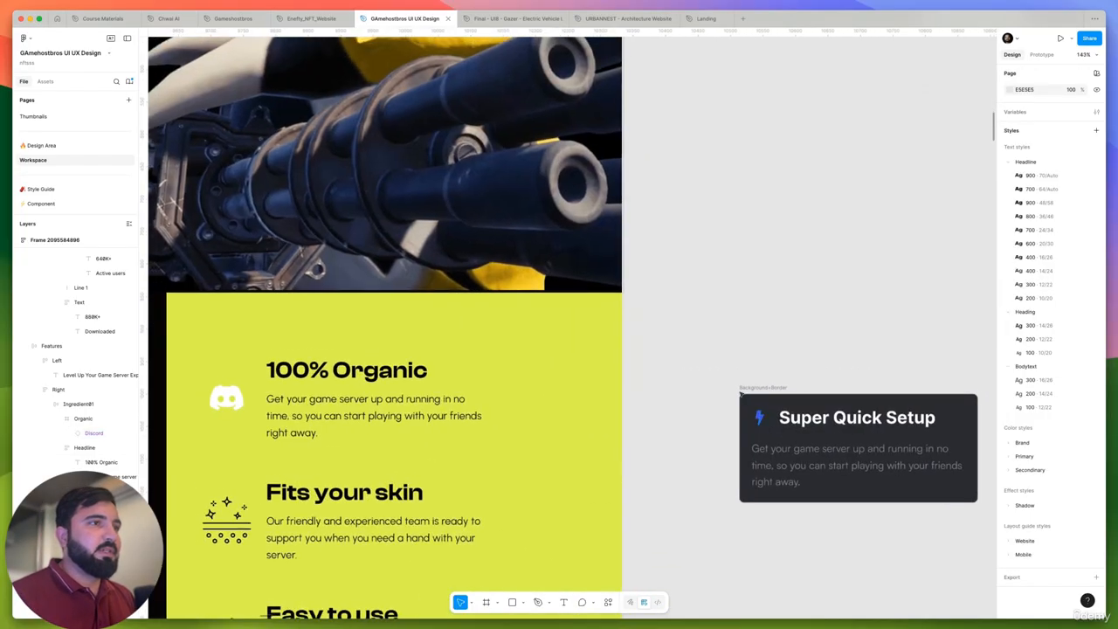
pyautogui.scroll(-1, 715, 304)
pyautogui.rightClick(724, 295)
pyautogui.moveTo(760, 371)
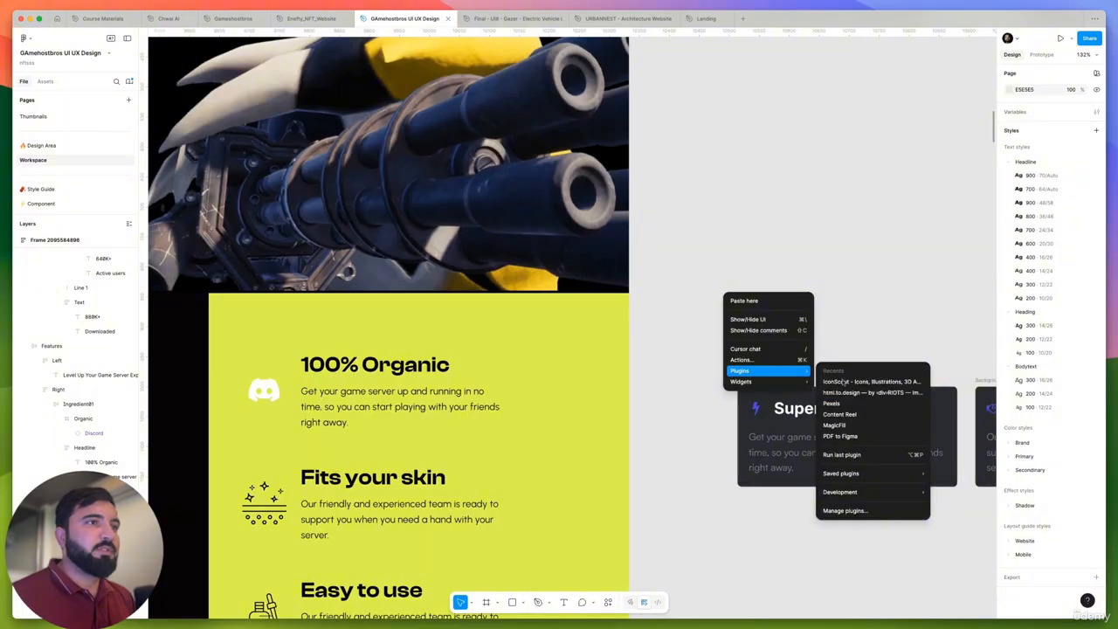
pyautogui.click(845, 382)
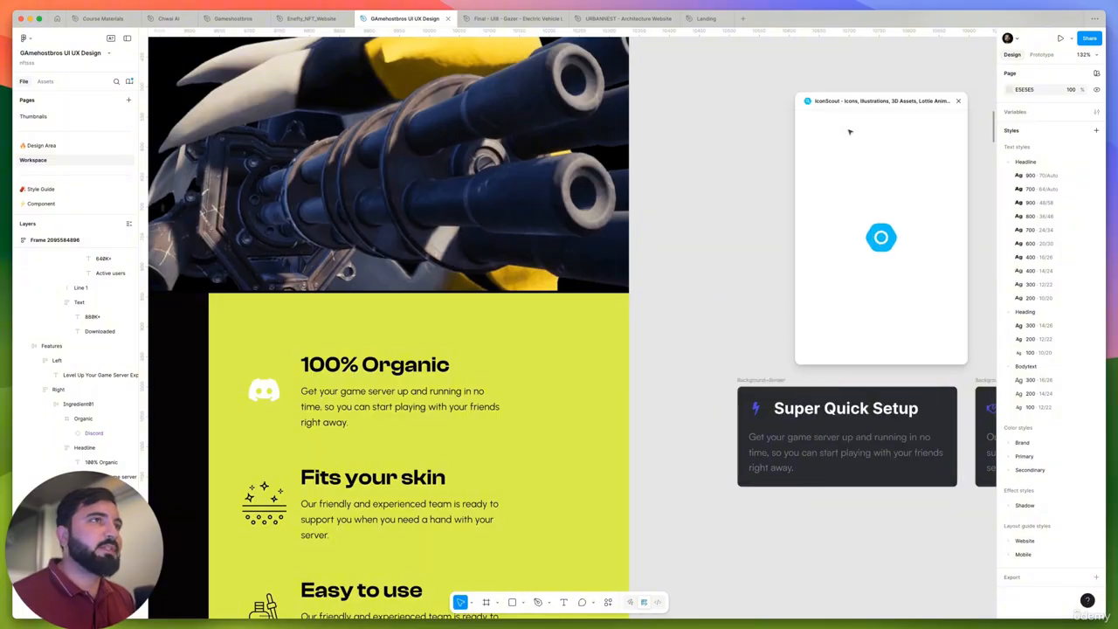
pyautogui.moveTo(870, 106); pyautogui.dragTo(819, 69)
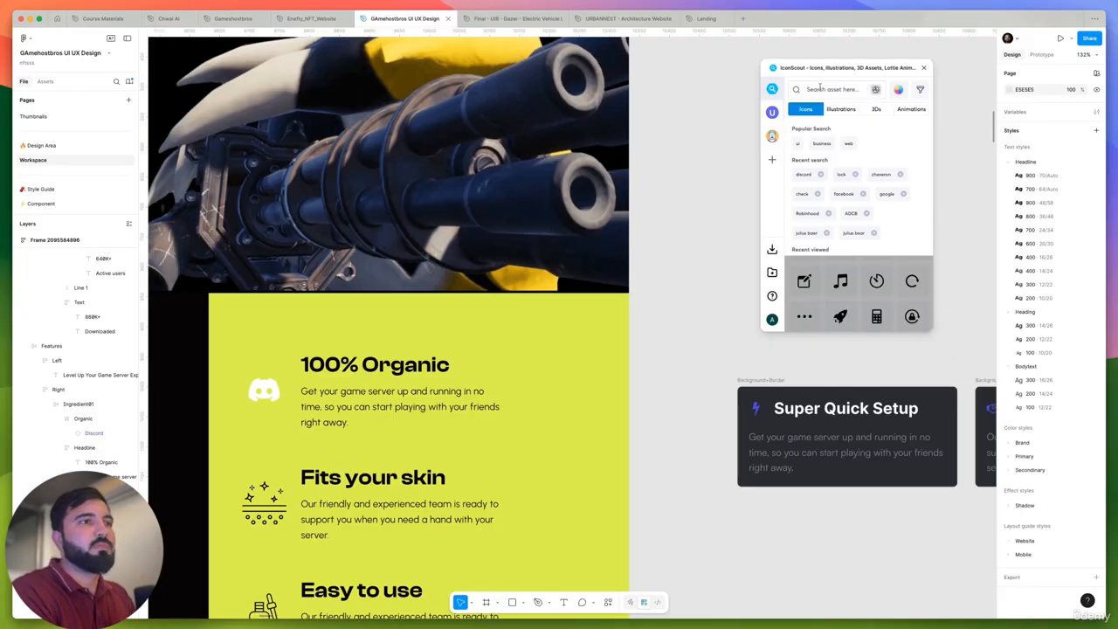
pyautogui.write('gy')
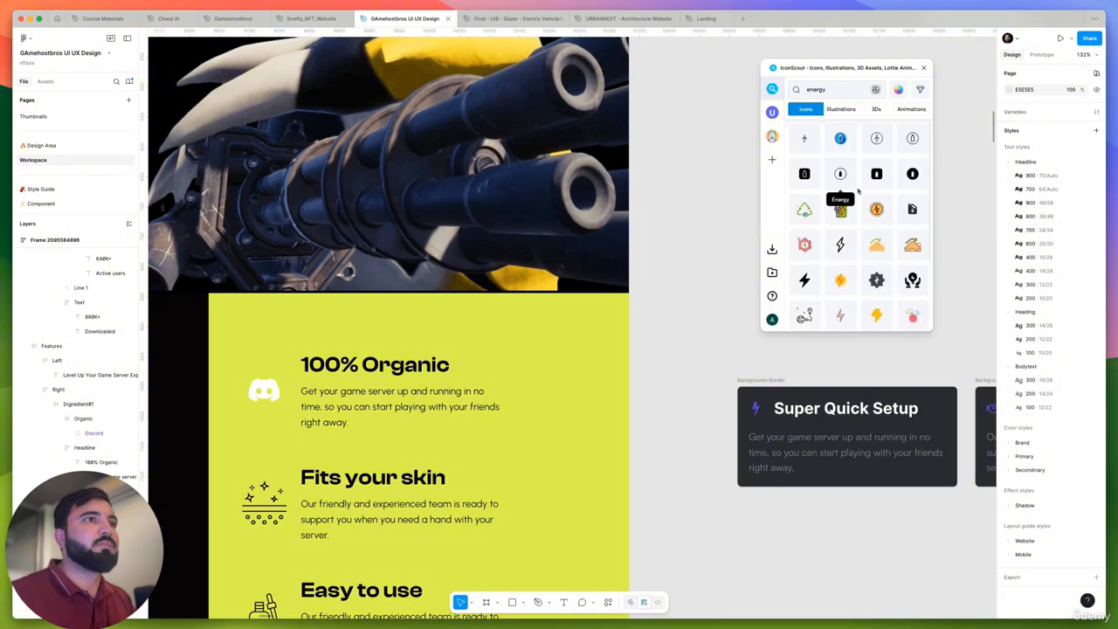
# Place the solid black lightning bolt Energy icon on the canvas beside the hero and scale it down to 68 × 68
pyautogui.scroll(-2, 837, 207)
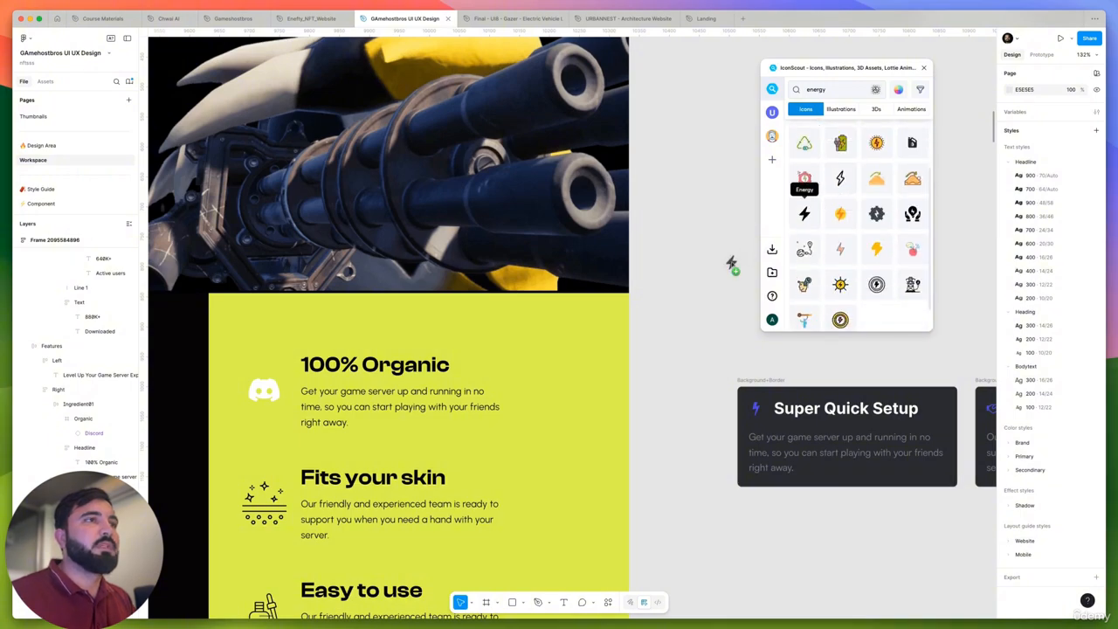
pyautogui.moveTo(732, 265); pyautogui.dragTo(732, 264)
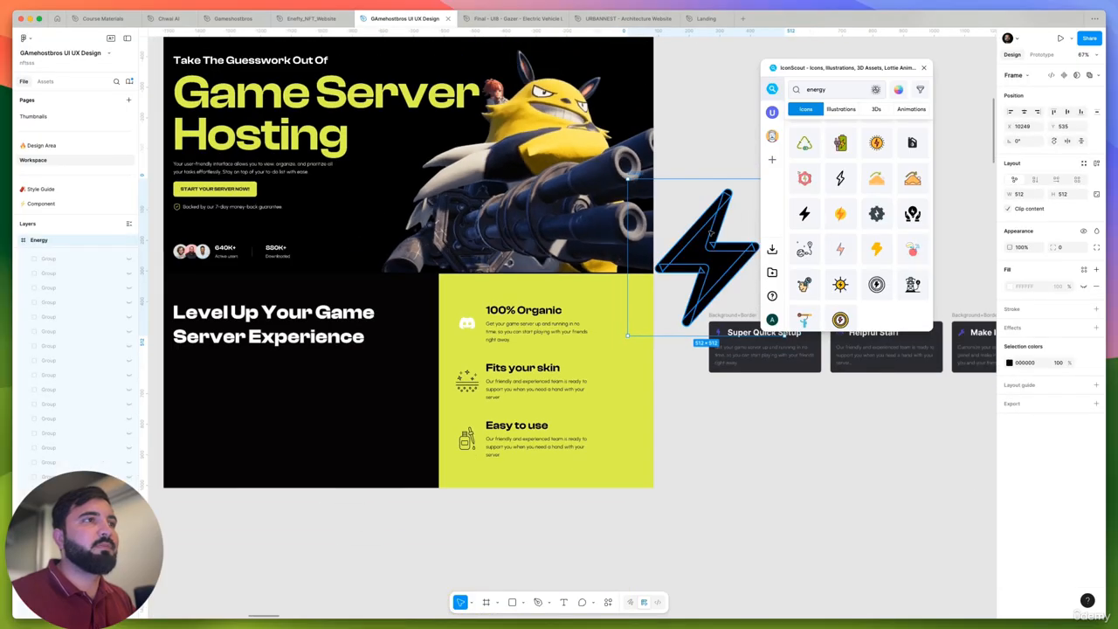
pyautogui.scroll(-1, 710, 233)
pyautogui.moveTo(633, 328); pyautogui.dragTo(700, 258)
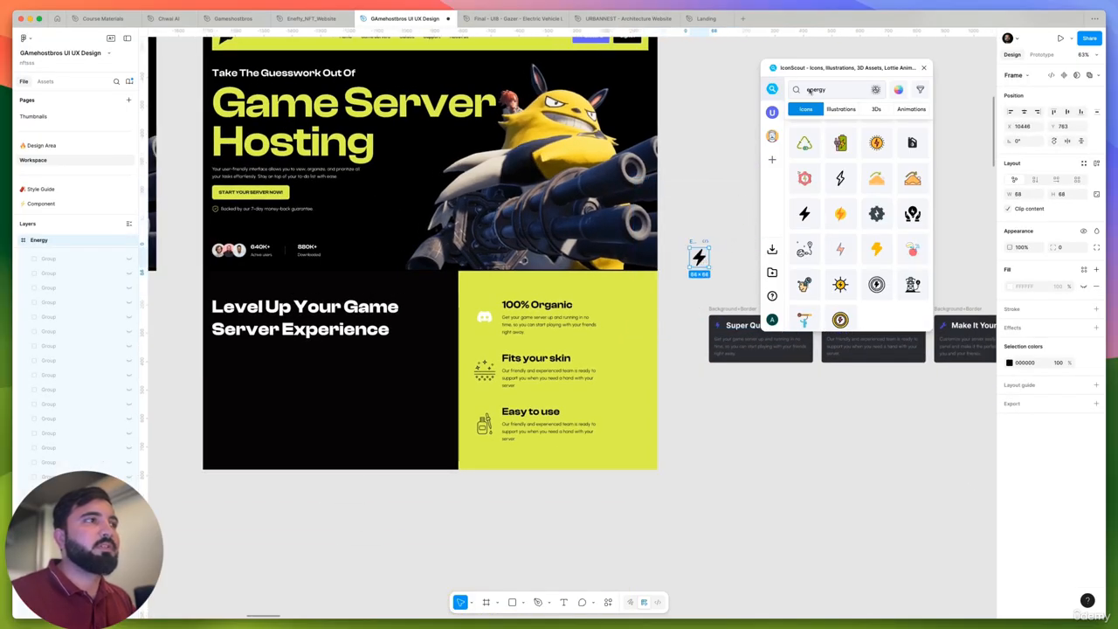
# Move the IconScout window below the Super Quick Setup and Helpful Staff cards and search its icons for "hand"
pyautogui.moveTo(811, 73); pyautogui.dragTo(771, 388)
pyautogui.scroll(5, 854, 344)
pyautogui.scroll(-2, 854, 343)
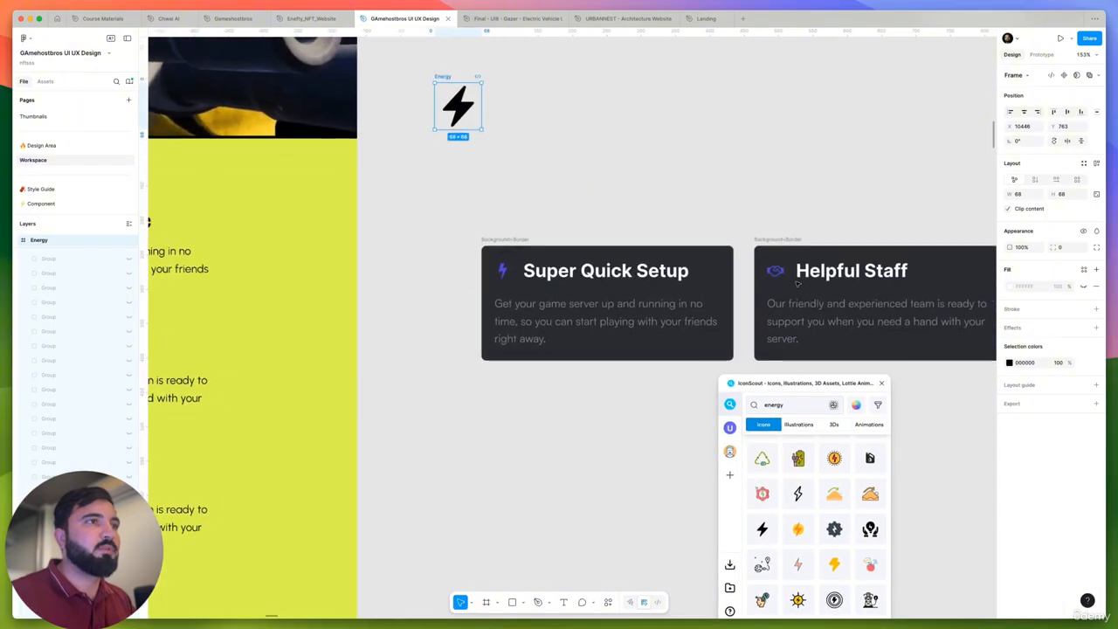
pyautogui.click(773, 404)
pyautogui.write('hand')
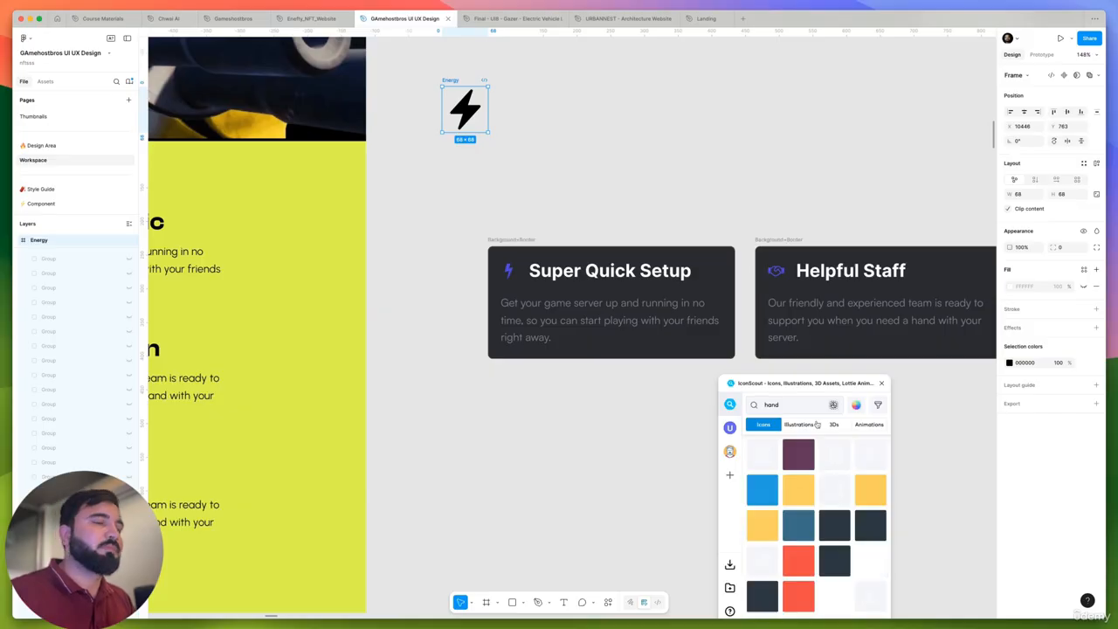
pyautogui.scroll(-2, 852, 476)
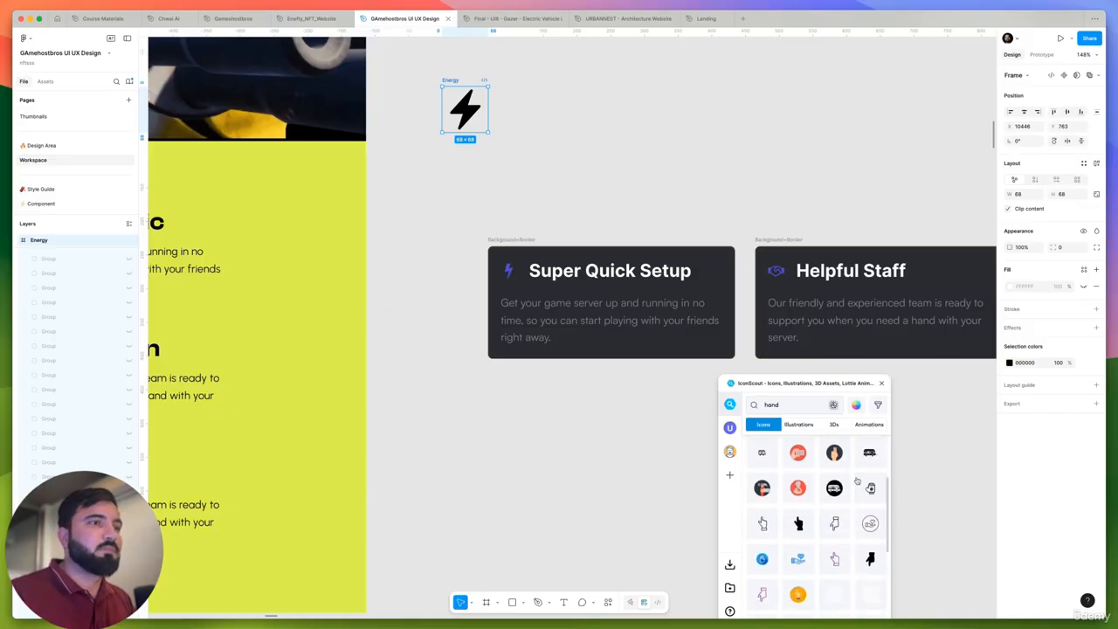
pyautogui.scroll(-2, 870, 511)
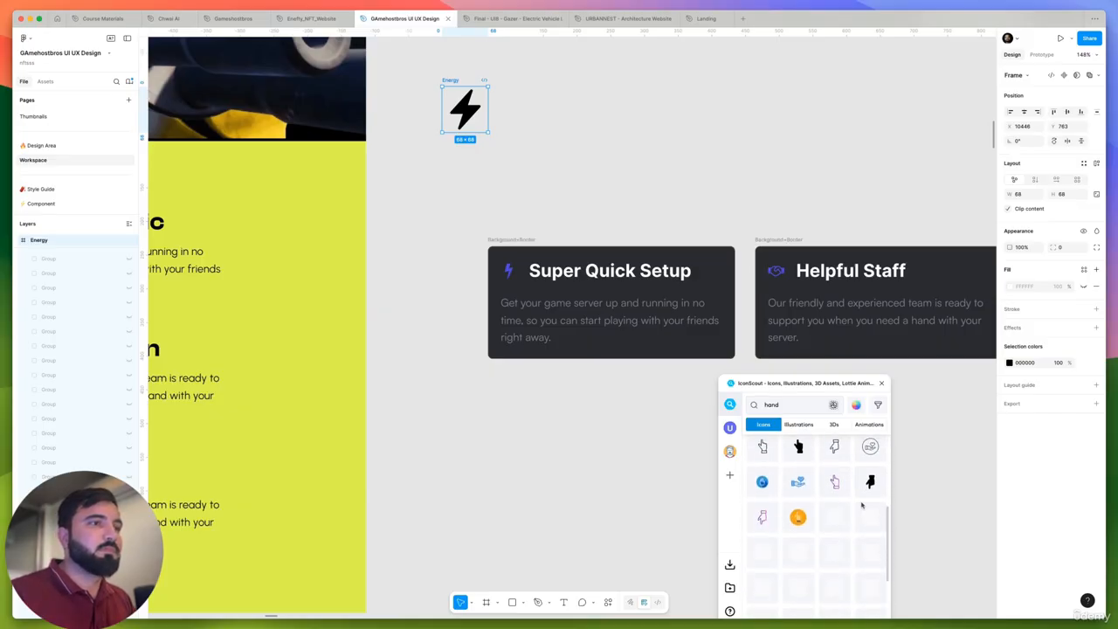
# Search the IconScout icons for "shaking hands" and look through the results for a handshake icon
pyautogui.click(790, 406)
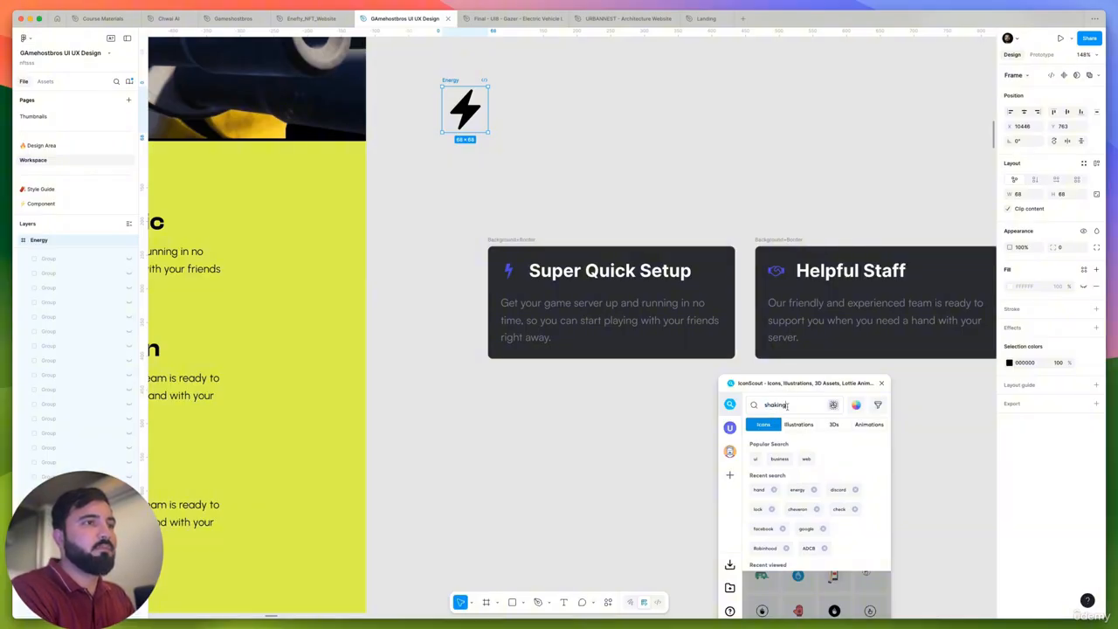
pyautogui.write('shaking hands')
pyautogui.press('Return')
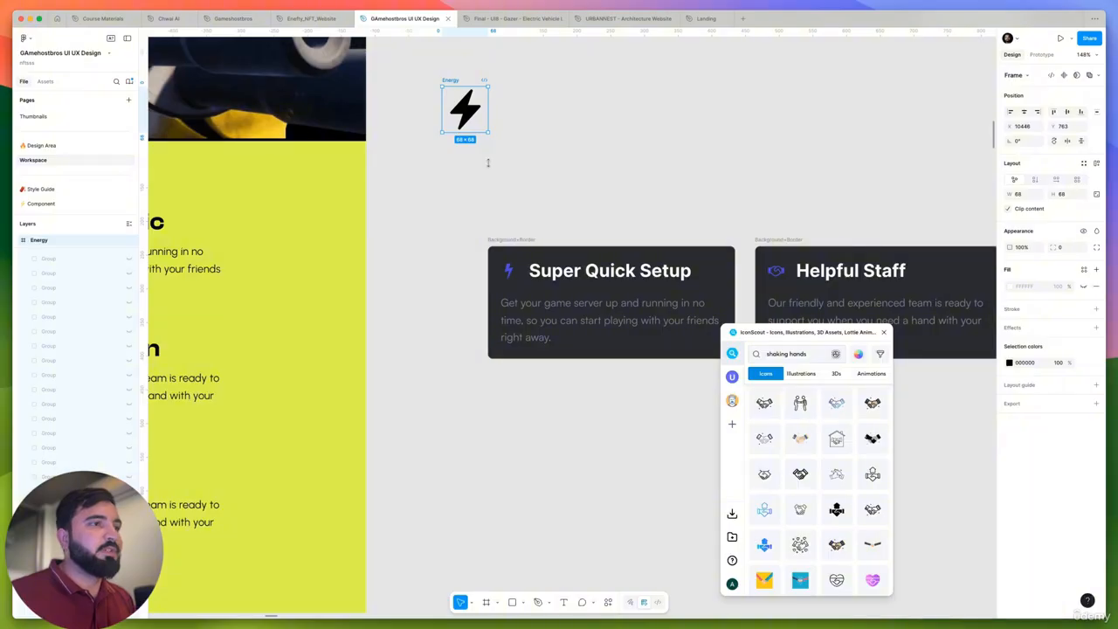
pyautogui.scroll(-5, 842, 520)
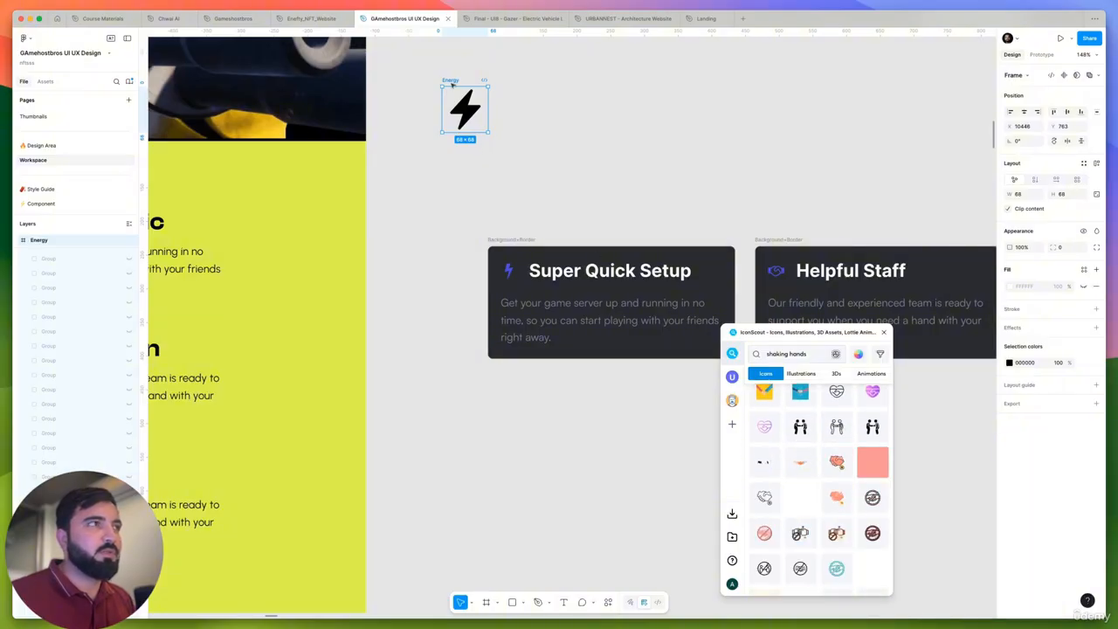
pyautogui.moveTo(419, 68); pyautogui.dragTo(505, 150)
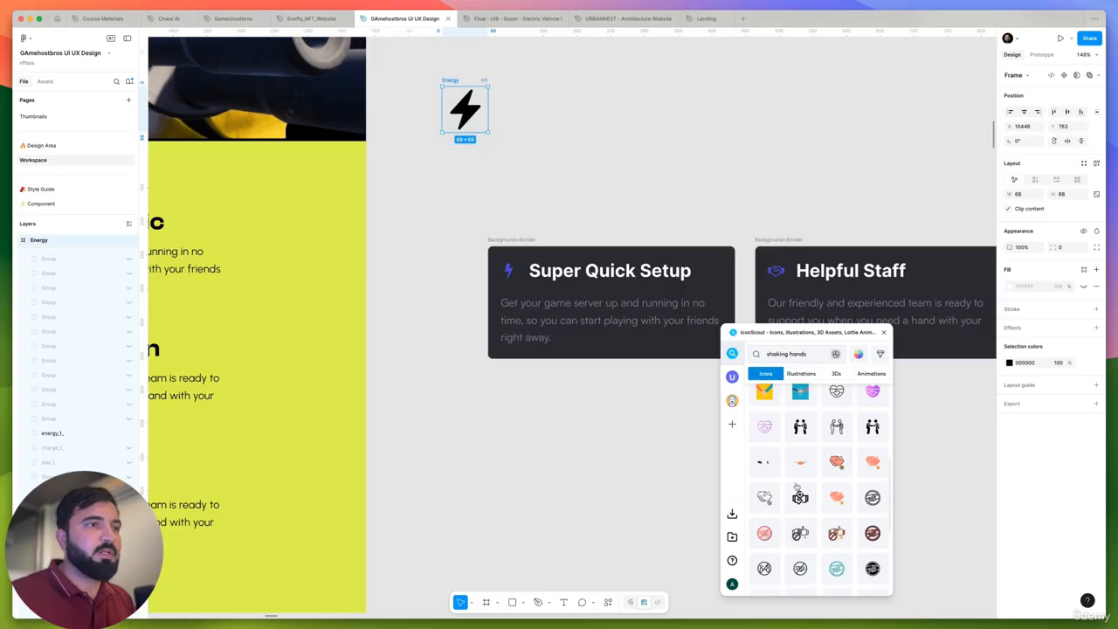
pyautogui.scroll(-3, 837, 489)
pyautogui.scroll(-3, 835, 476)
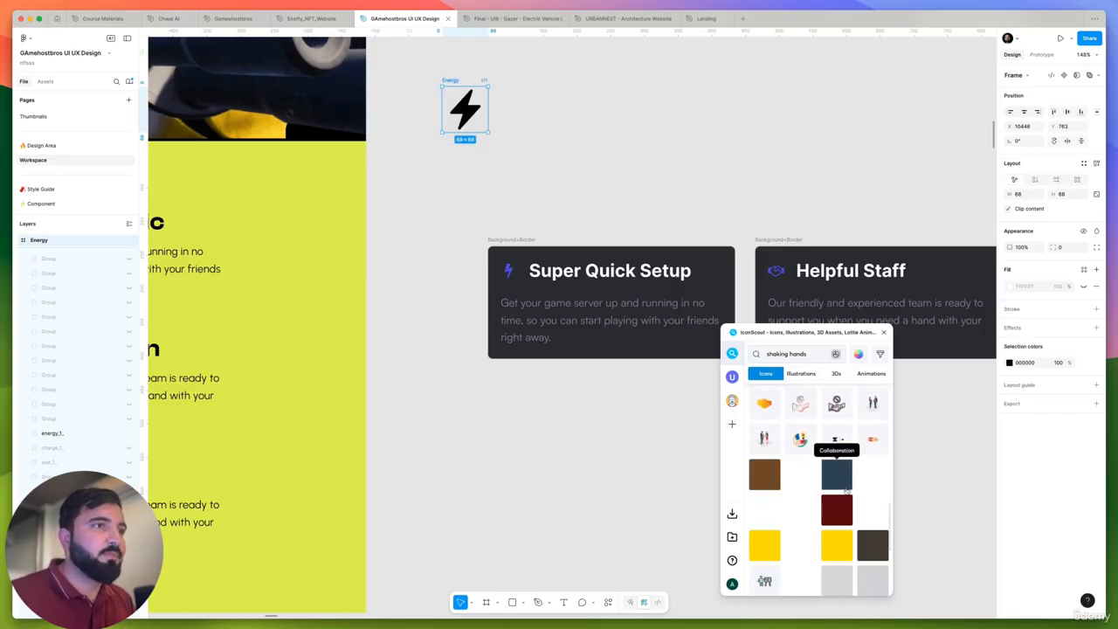
pyautogui.scroll(-1, 840, 472)
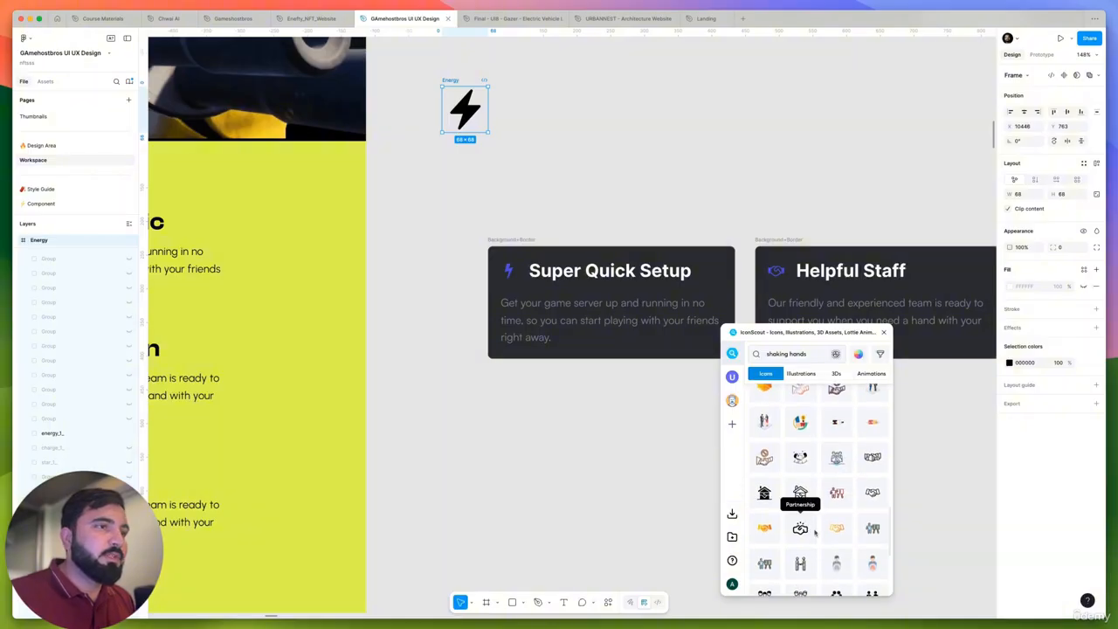
pyautogui.scroll(-2, 812, 523)
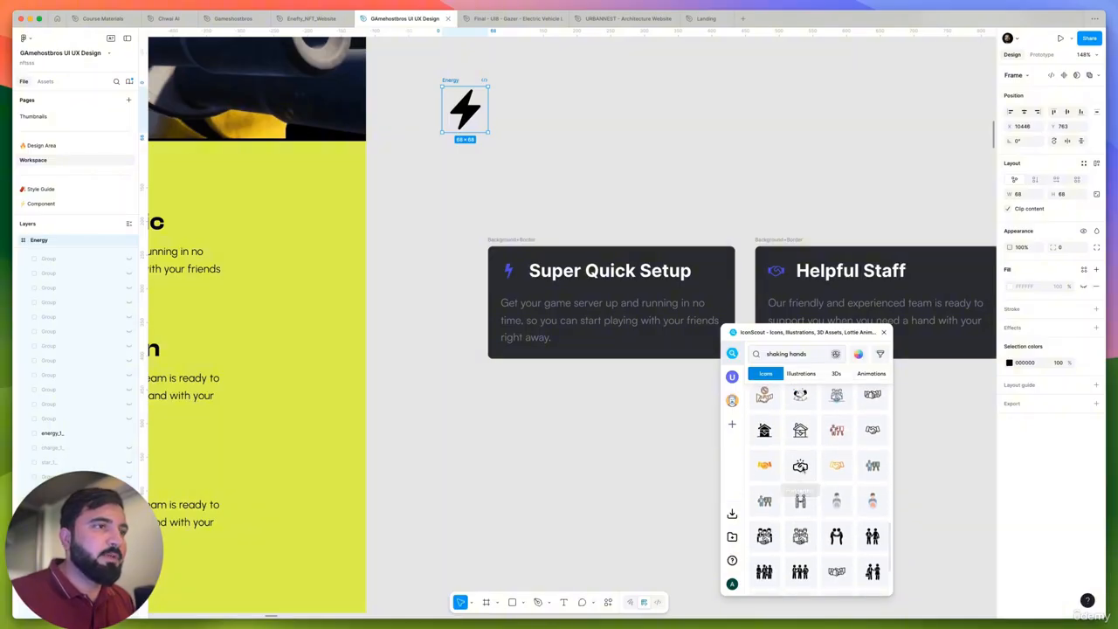
# View the Partnership handshake icon's details and browse the Business And Finance Pack it belongs to
pyautogui.click(800, 466)
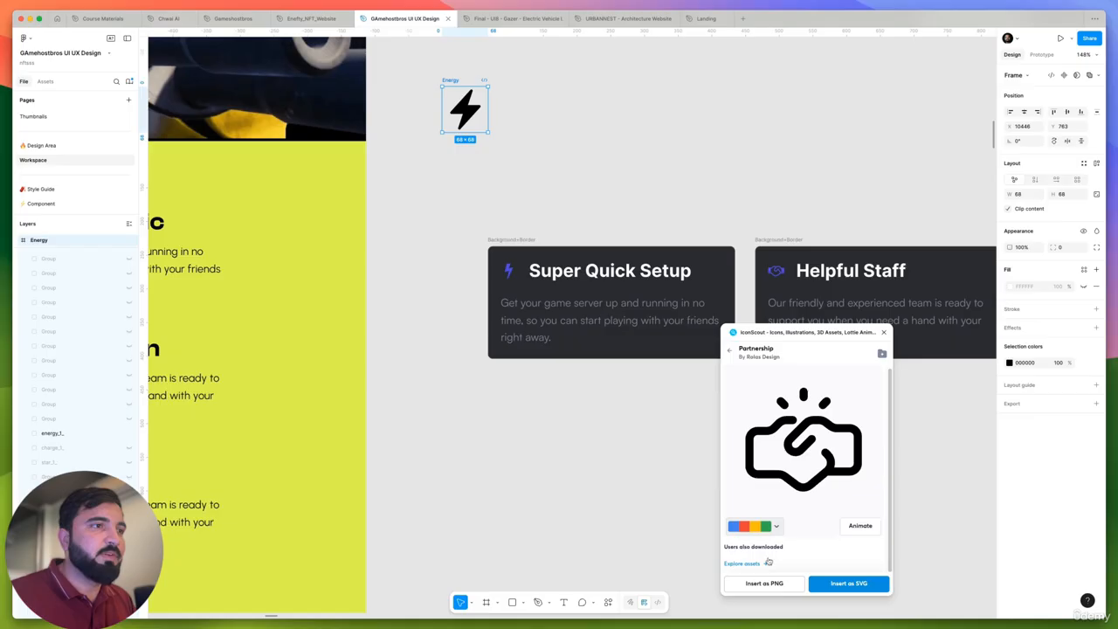
pyautogui.scroll(-1, 832, 476)
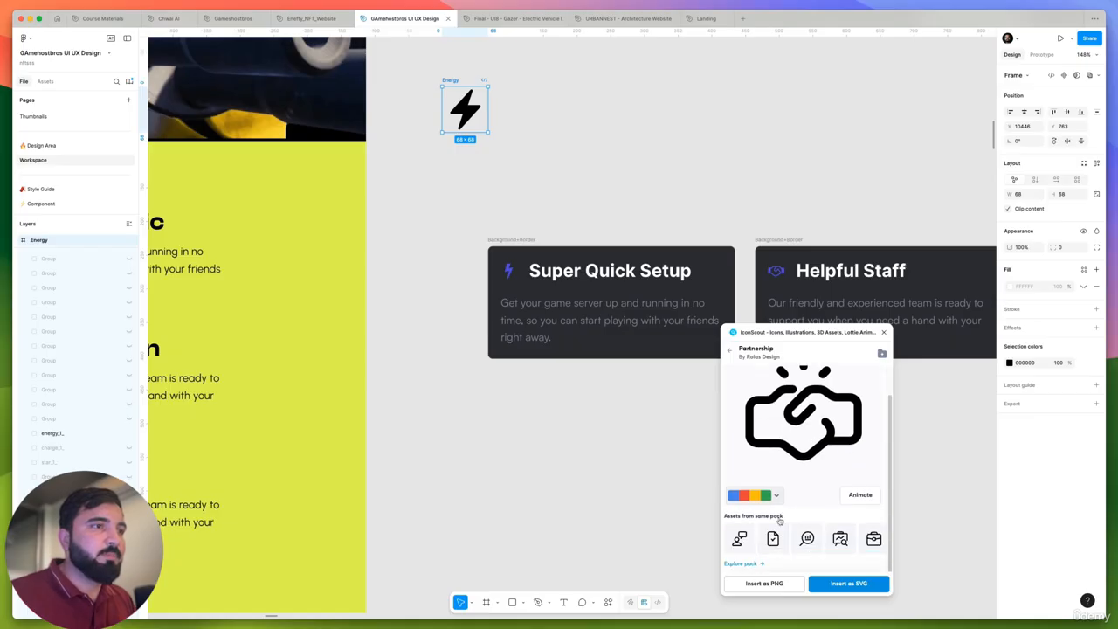
pyautogui.click(749, 564)
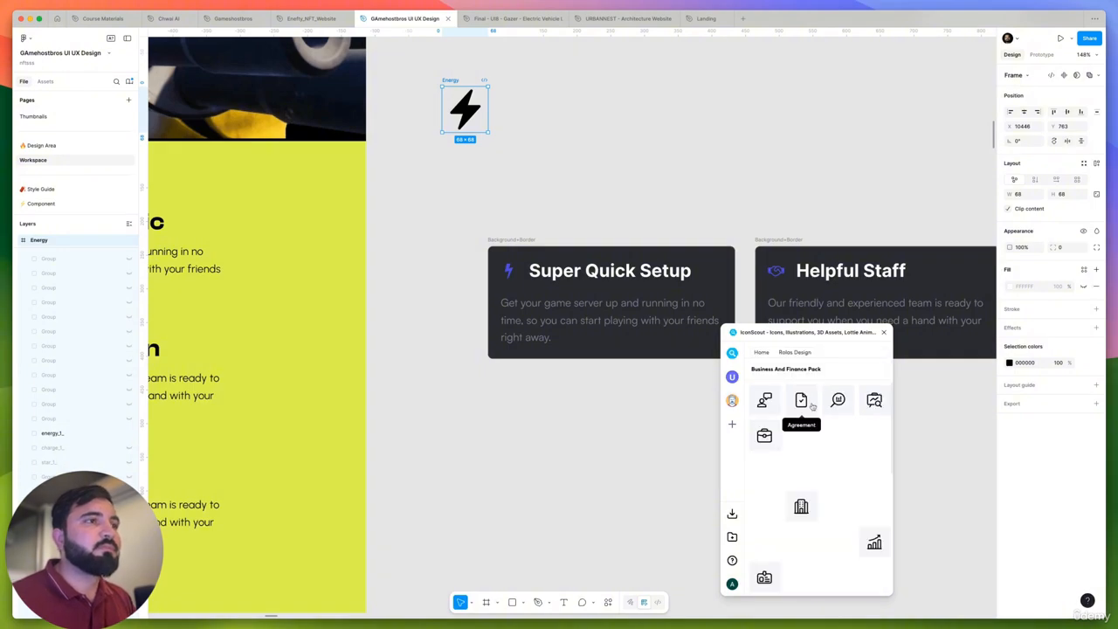
pyautogui.scroll(-1, 833, 504)
pyautogui.scroll(-5, 832, 504)
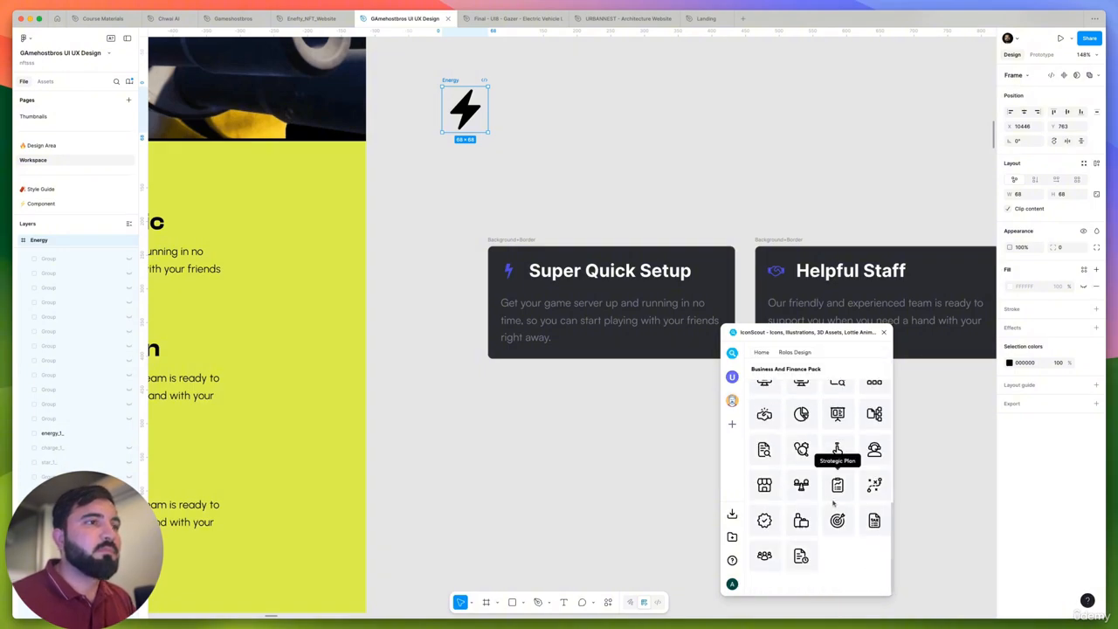
pyautogui.scroll(8, 833, 504)
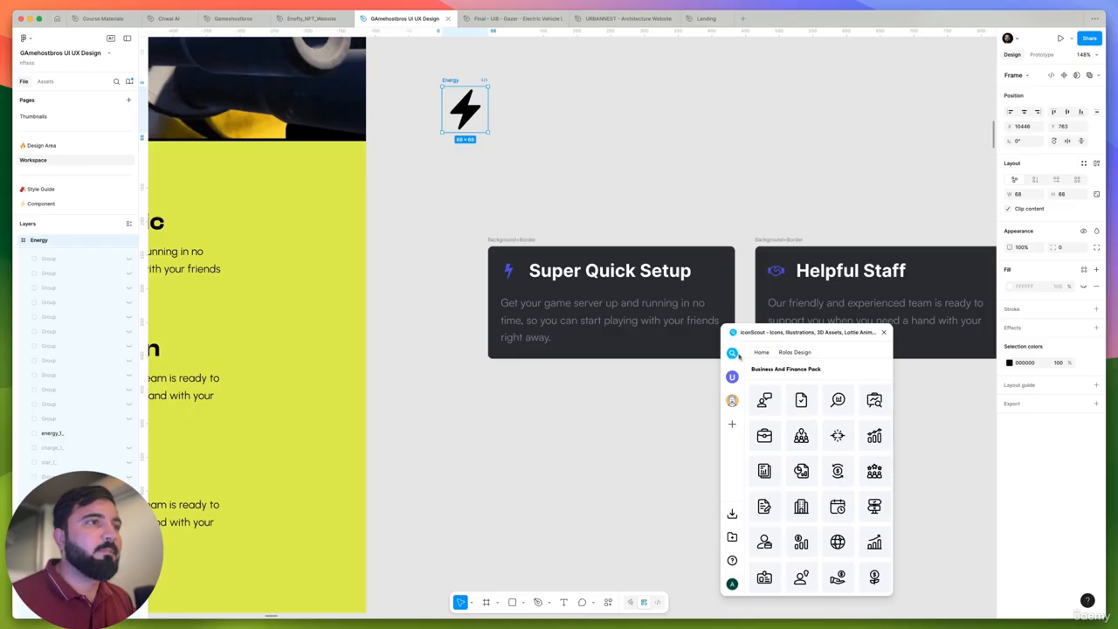
# Delete the Energy lightning bolt icon from the canvas
pyautogui.click(625, 221)
pyautogui.click(450, 80)
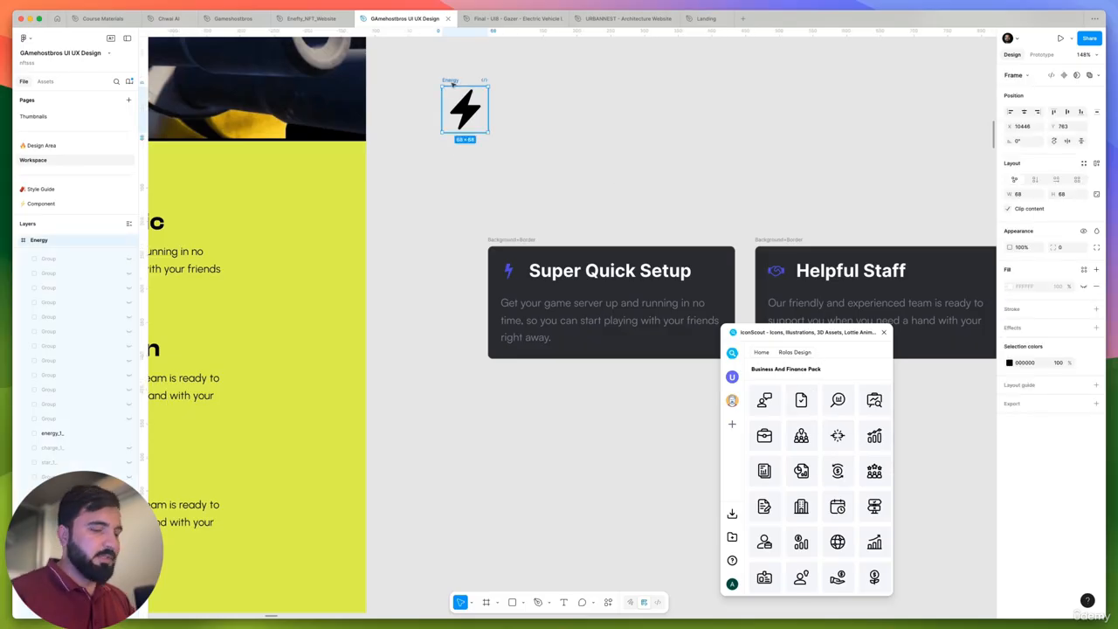
pyautogui.press('Delete')
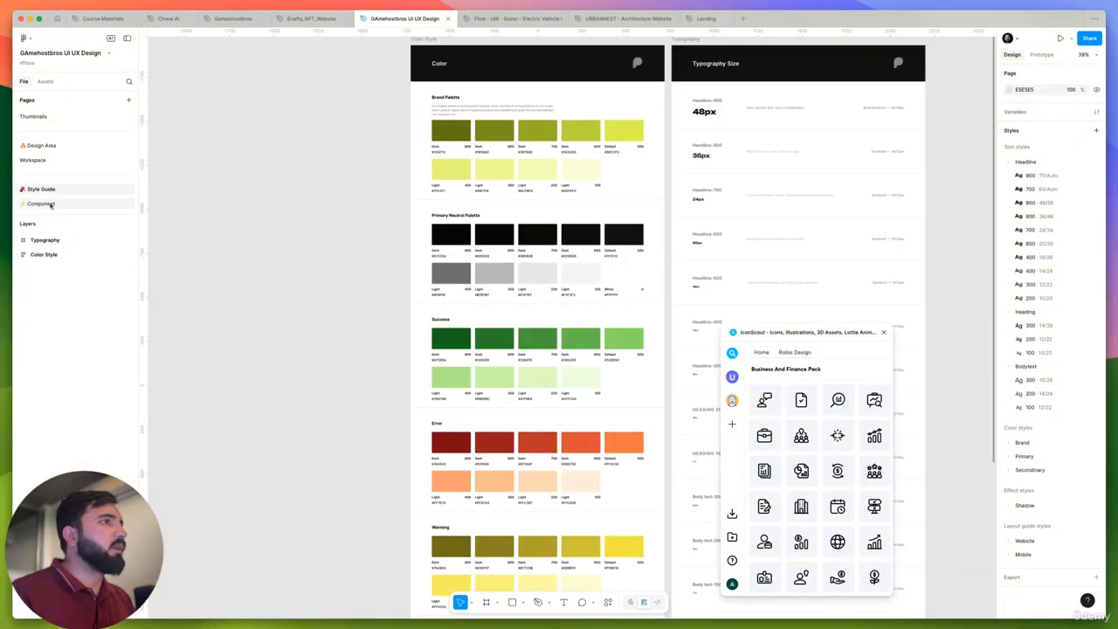
# Go to the Component page with the icon library and close the IconScout plugin
pyautogui.click(40, 204)
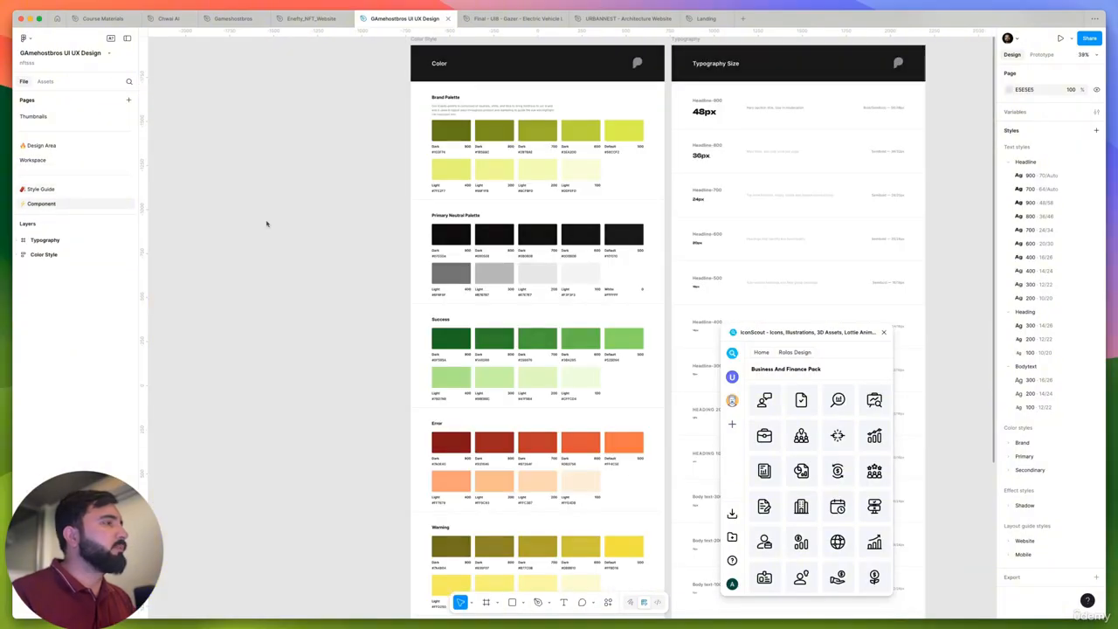
pyautogui.scroll(5, 736, 152)
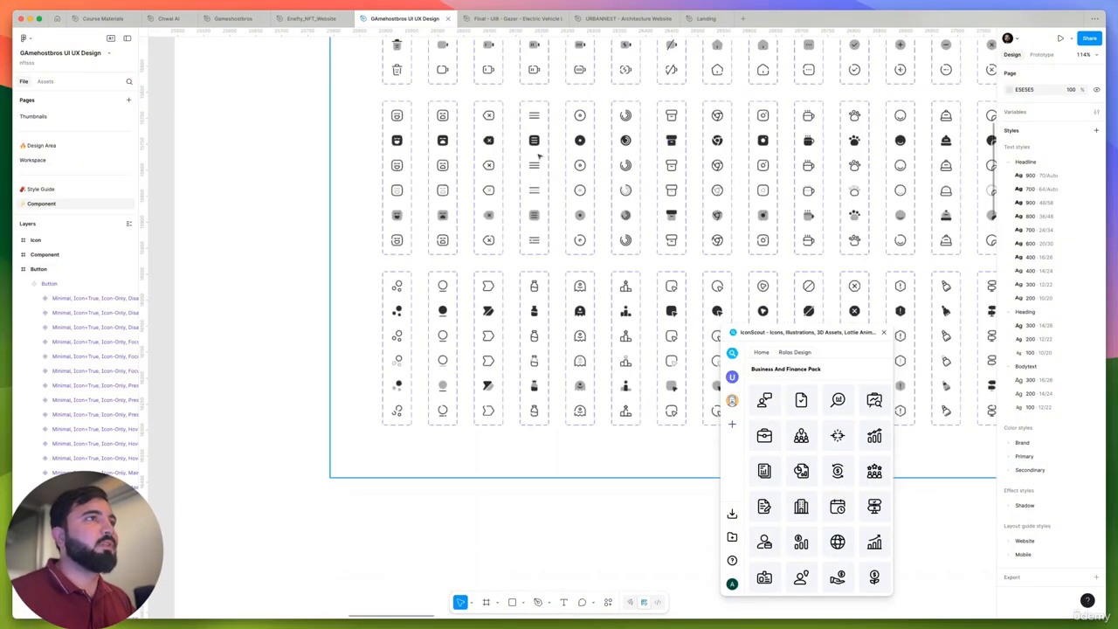
pyautogui.hscroll(3, 453, 226)
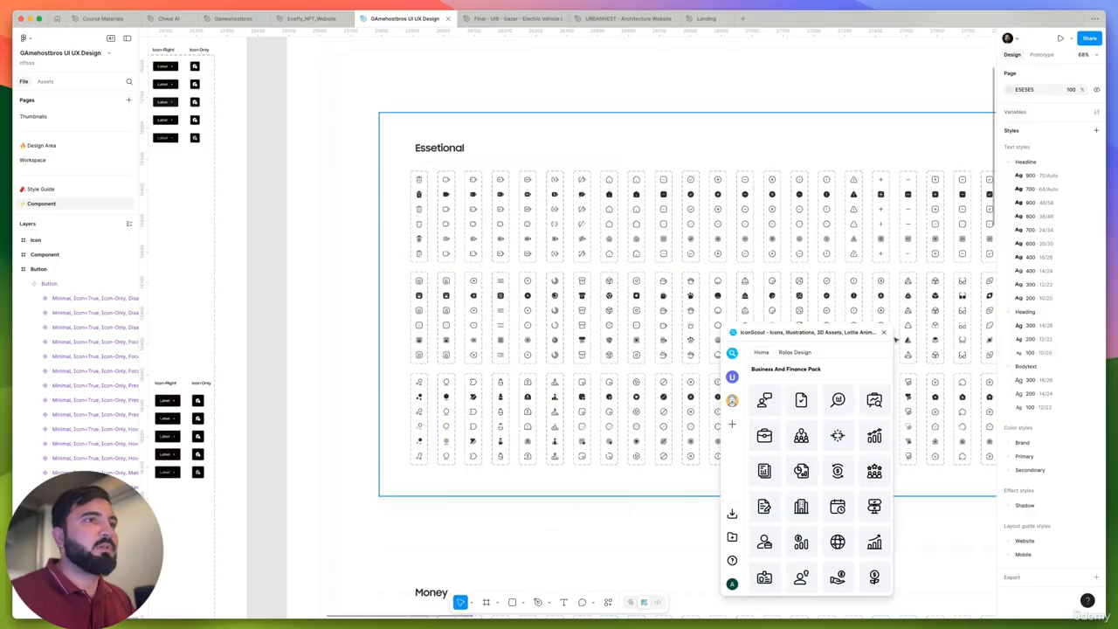
pyautogui.click(883, 333)
# Select the bold like-tag icon in the Support, Like, Question set of the icon library
pyautogui.scroll(-5, 491, 259)
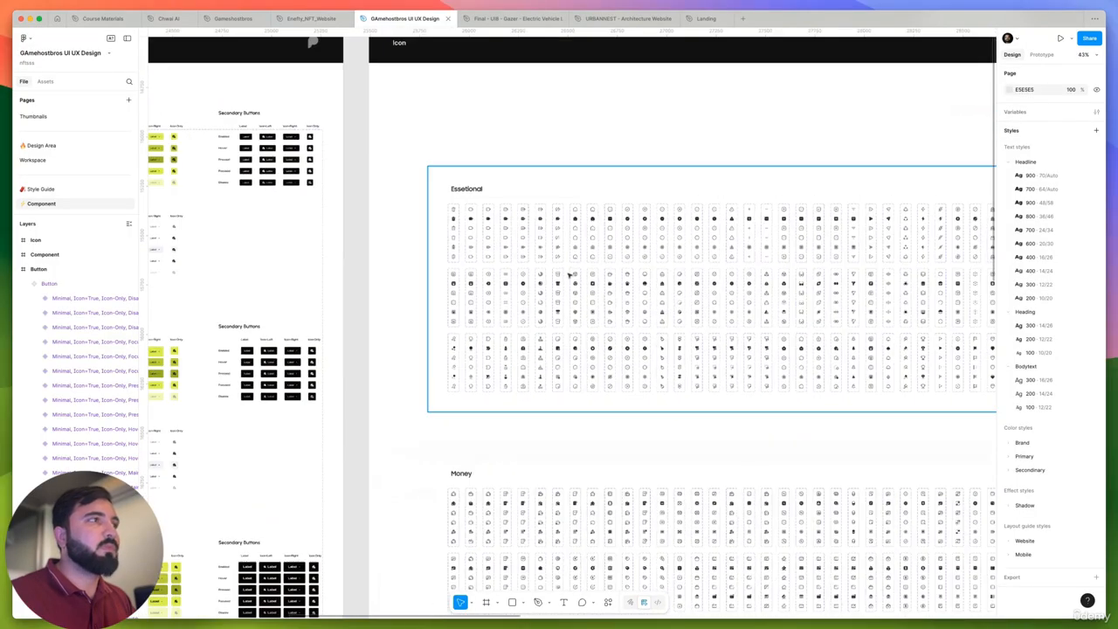
pyautogui.scroll(-4, 483, 371)
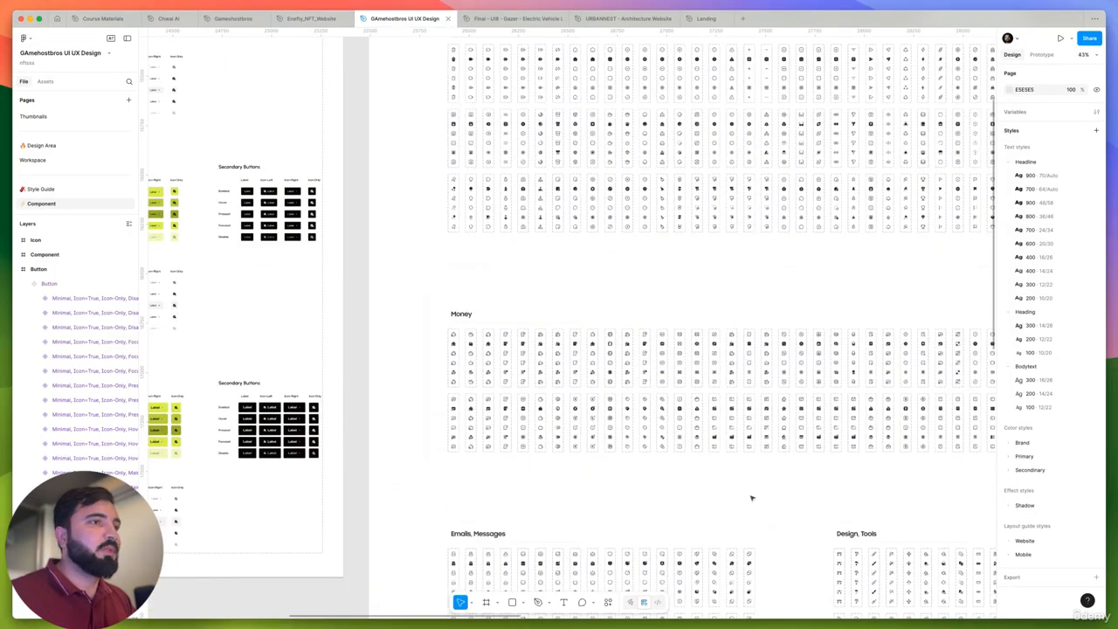
pyautogui.scroll(-5, 664, 471)
pyautogui.hscroll(2, 664, 471)
pyautogui.scroll(-5, 536, 254)
pyautogui.hscroll(2, 536, 255)
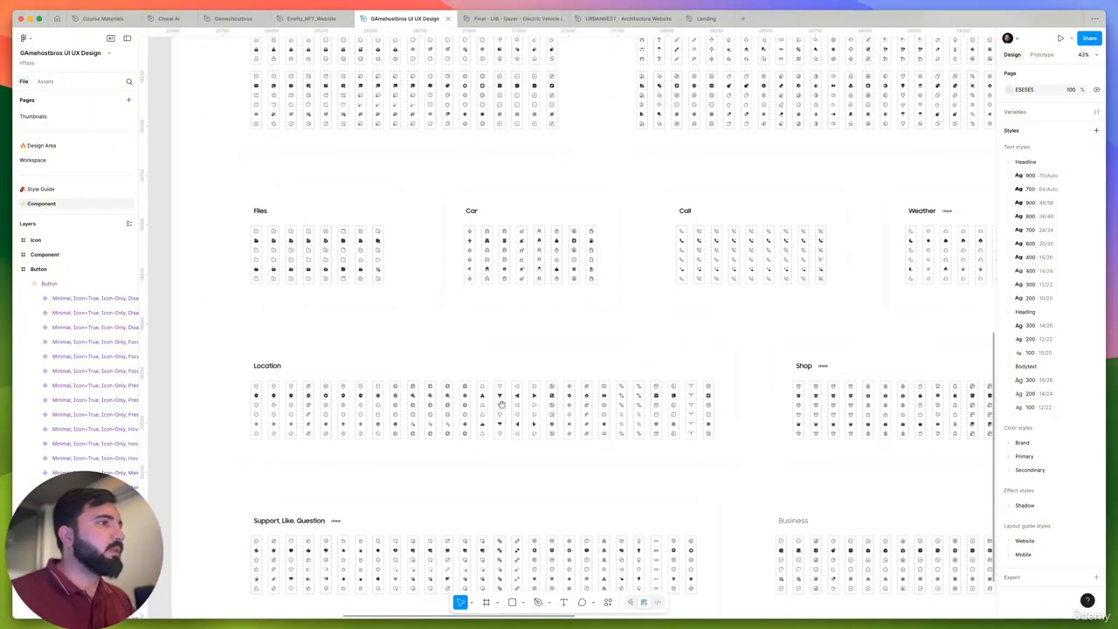
pyautogui.scroll(-5, 501, 405)
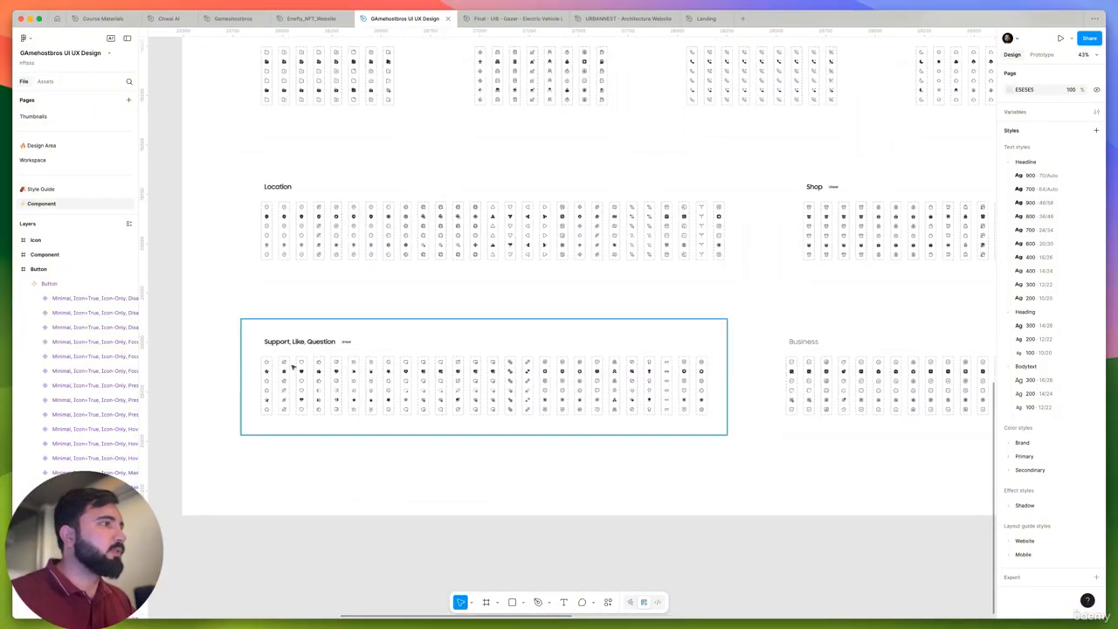
pyautogui.scroll(5, 295, 367)
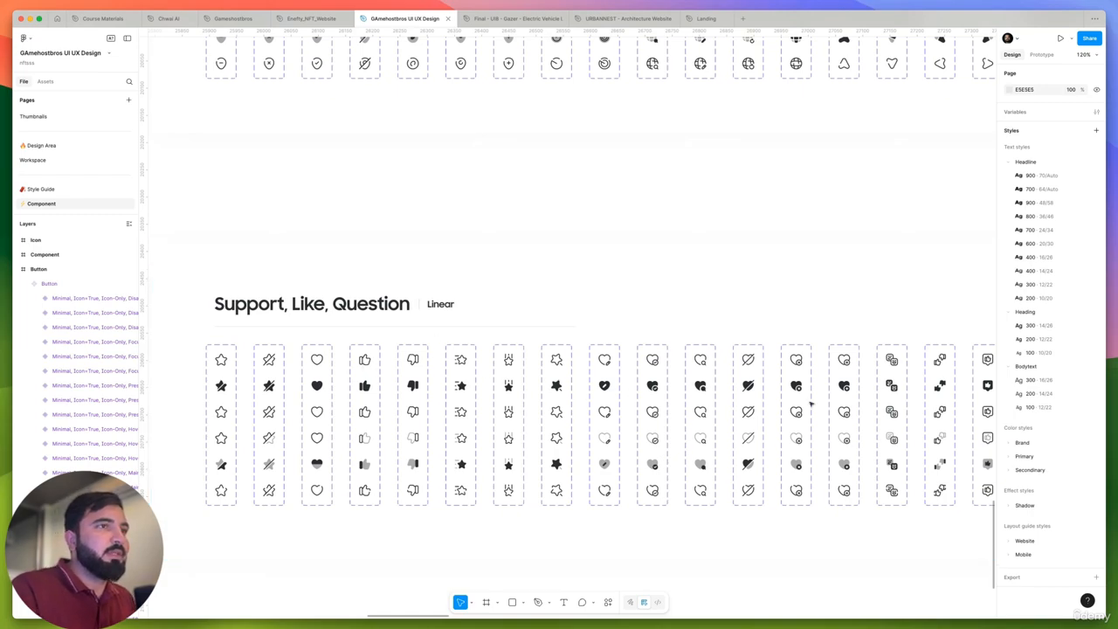
pyautogui.hscroll(5, 586, 401)
pyautogui.scroll(5, 752, 397)
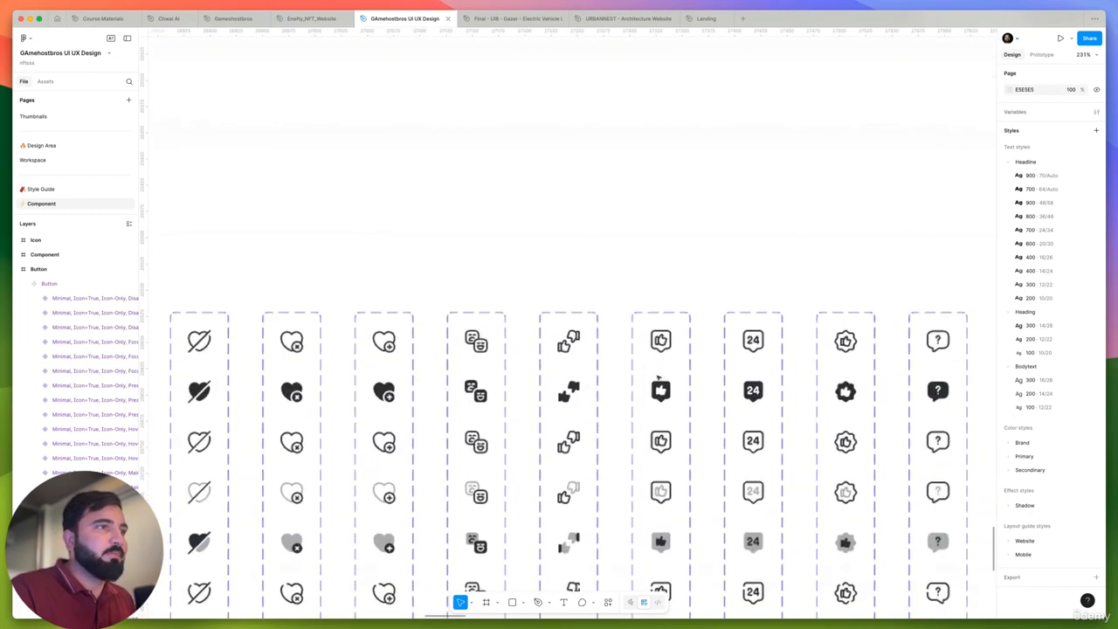
pyautogui.click(756, 395)
pyautogui.click(662, 392)
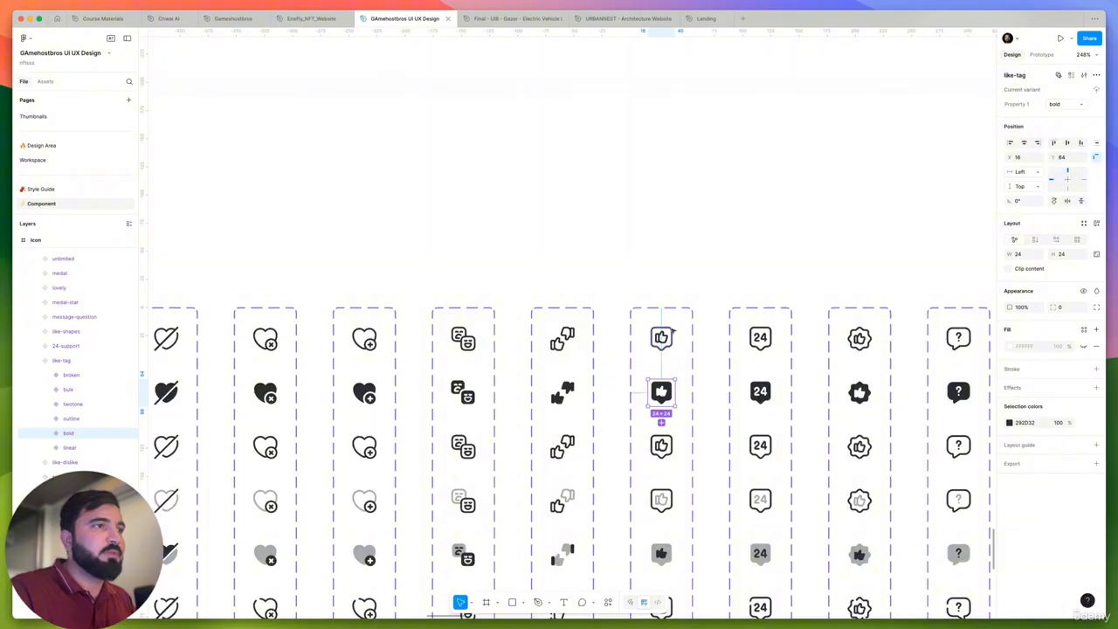
# Add the bold medal-star icon from the same set to the selection
pyautogui.scroll(-3, 669, 341)
pyautogui.scroll(-5, 688, 374)
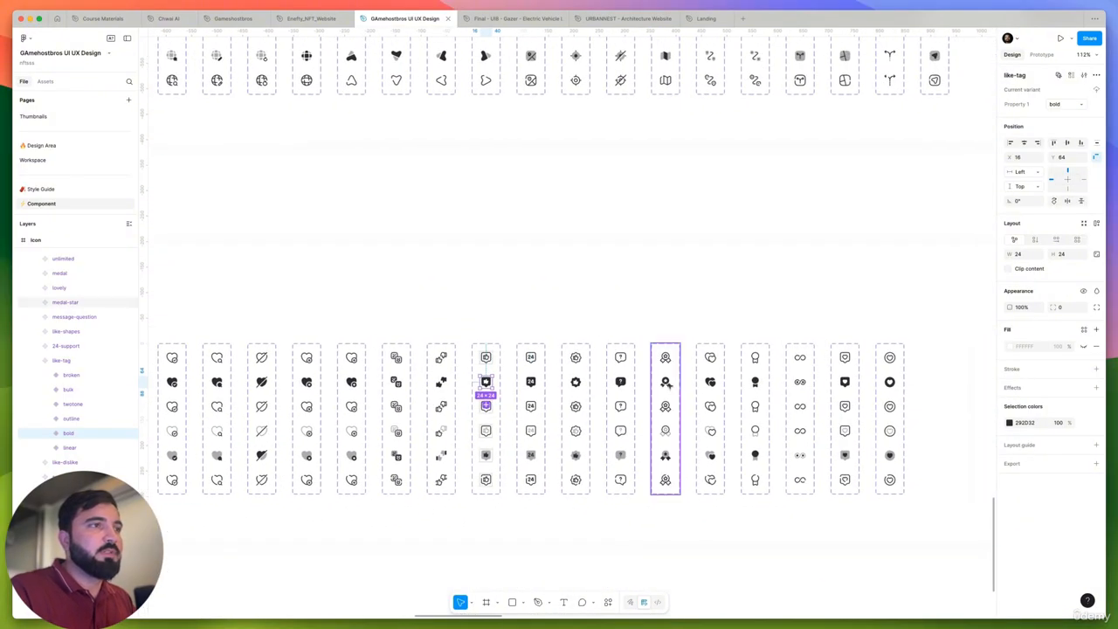
pyautogui.keyDown('shift'); pyautogui.click(666, 382); pyautogui.keyUp('shift')
# Add the bold home-trend-up icon from the Business set to the selected icons
pyautogui.scroll(-3, 659, 383)
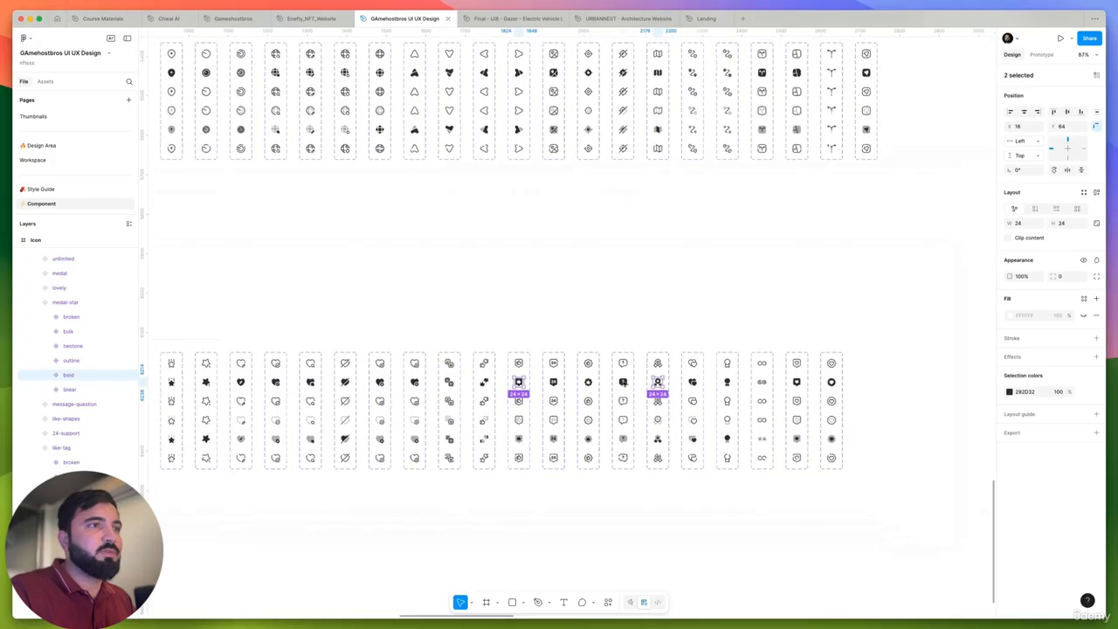
pyautogui.scroll(-3, 671, 390)
pyautogui.hscroll(5, 671, 390)
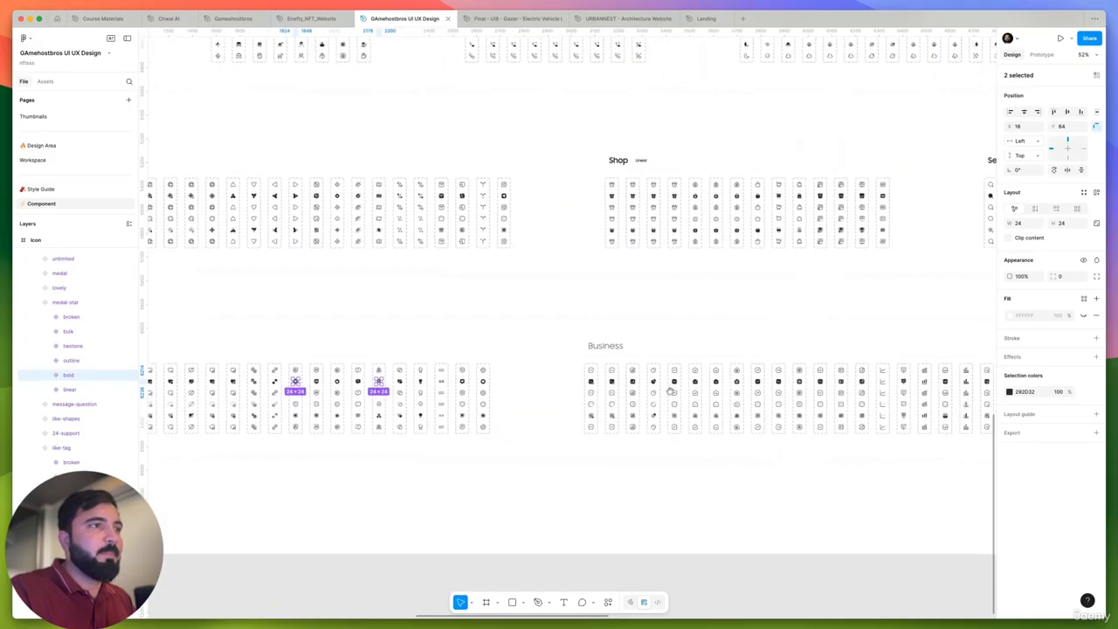
pyautogui.hscroll(5, 670, 391)
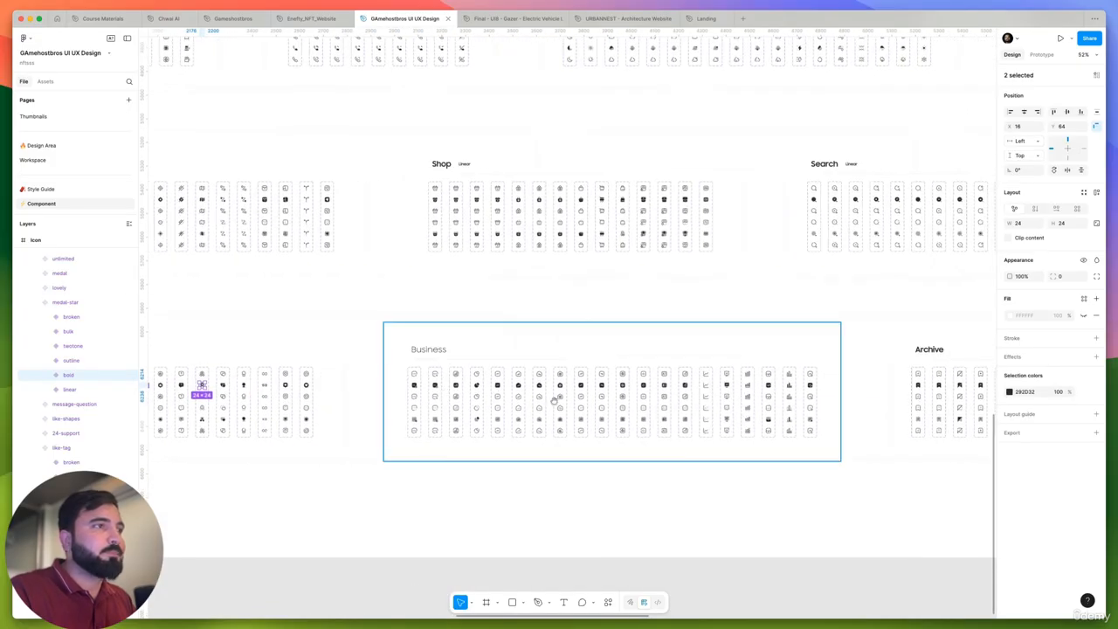
pyautogui.scroll(5, 553, 401)
pyautogui.scroll(-5, 531, 377)
pyautogui.moveTo(747, 394); pyautogui.dragTo(732, 400)
pyautogui.moveTo(414, 373); pyautogui.dragTo(513, 372)
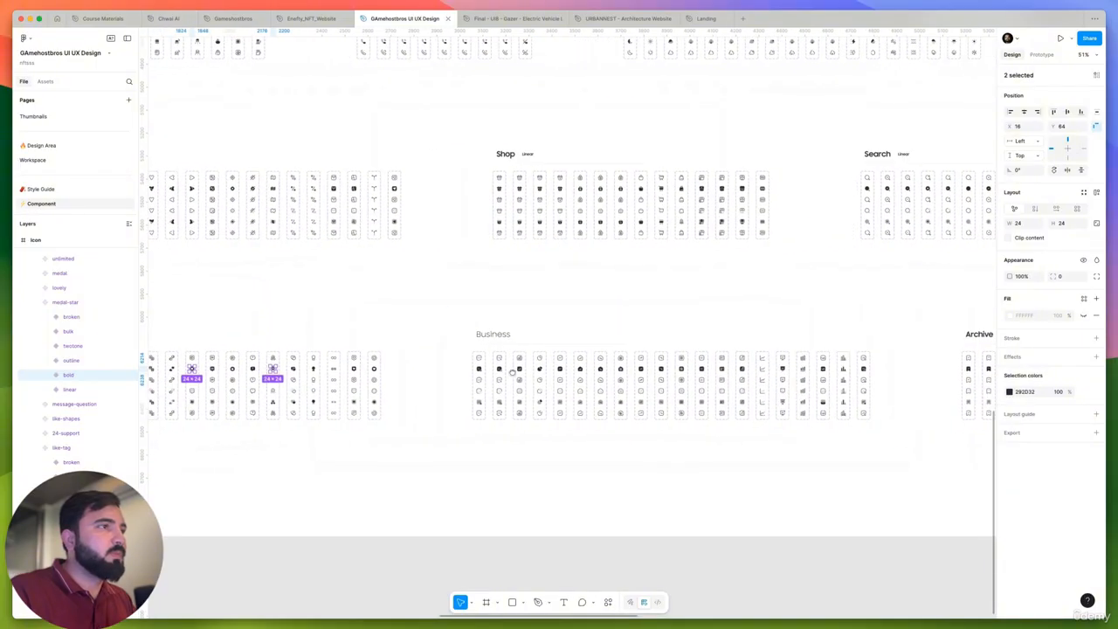
pyautogui.scroll(5, 512, 372)
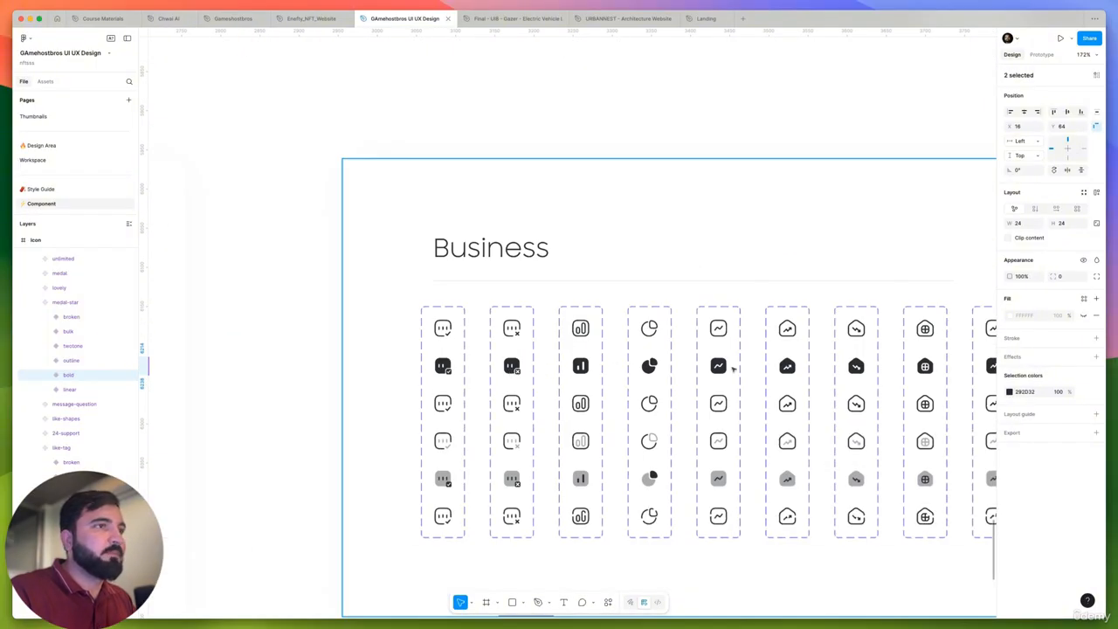
pyautogui.scroll(-3, 787, 367)
pyautogui.keyDown('shift'); pyautogui.click(786, 367); pyautogui.keyUp('shift')
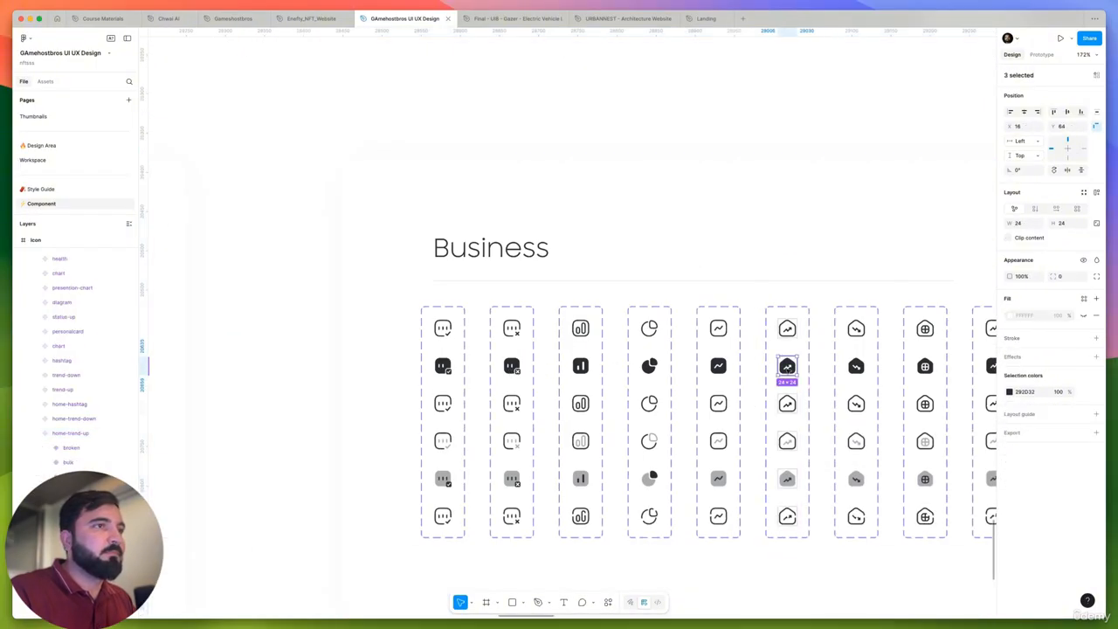
# Look through the Archive, Settings and Security sets of the icon library for another suitable feature icon
pyautogui.scroll(-3, 786, 370)
pyautogui.hscroll(10, 791, 384)
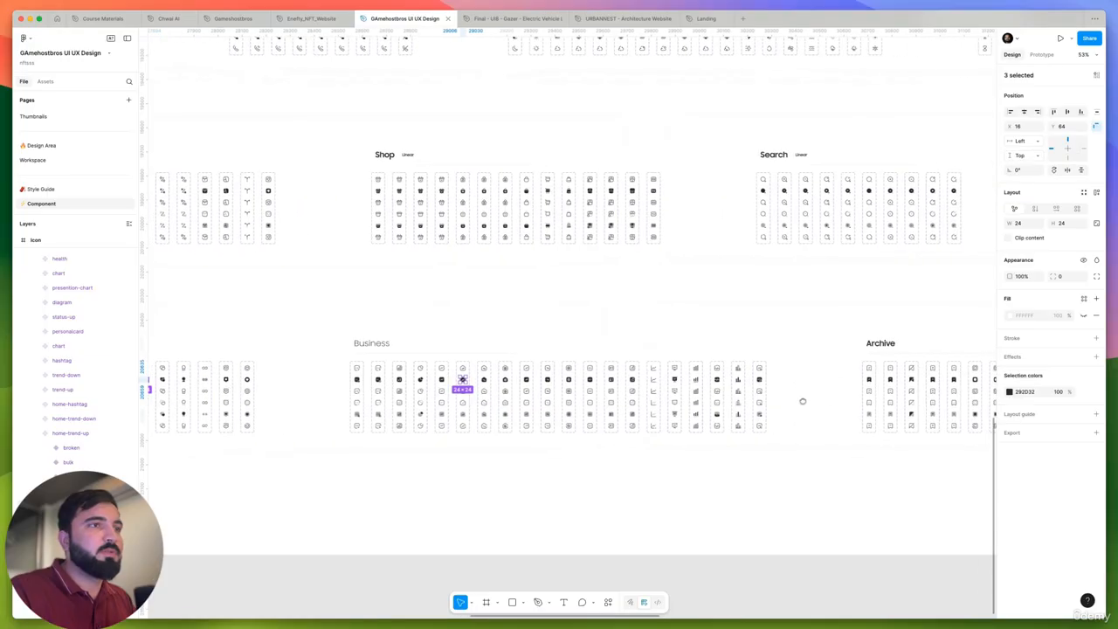
pyautogui.scroll(3, 804, 408)
pyautogui.scroll(-5, 698, 385)
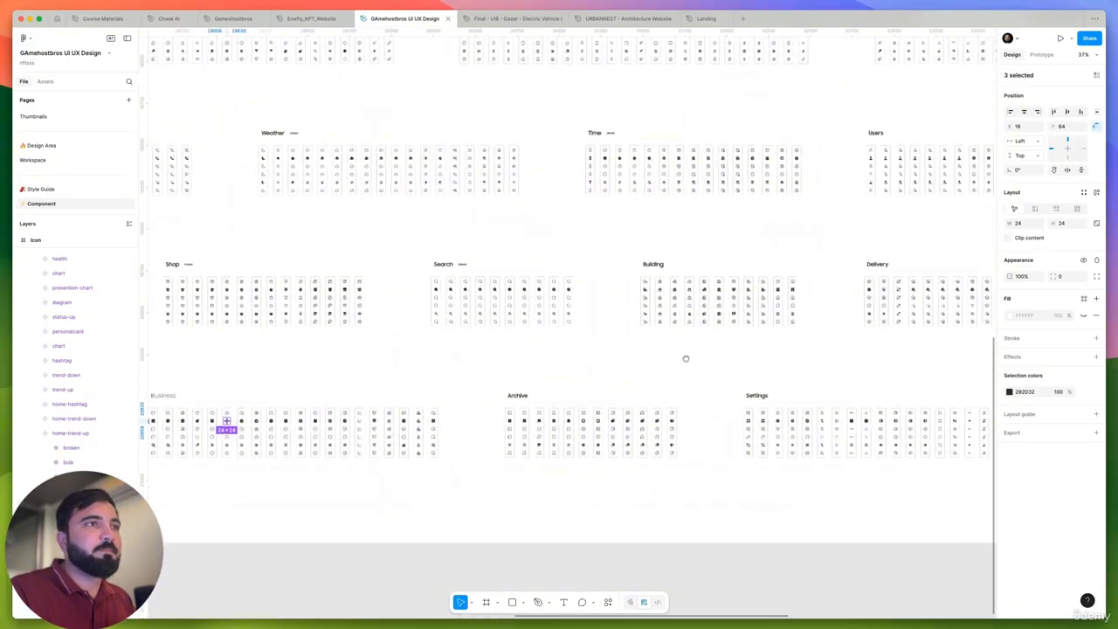
pyautogui.hscroll(3, 625, 357)
pyautogui.scroll(5, 624, 356)
pyautogui.scroll(-5, 585, 393)
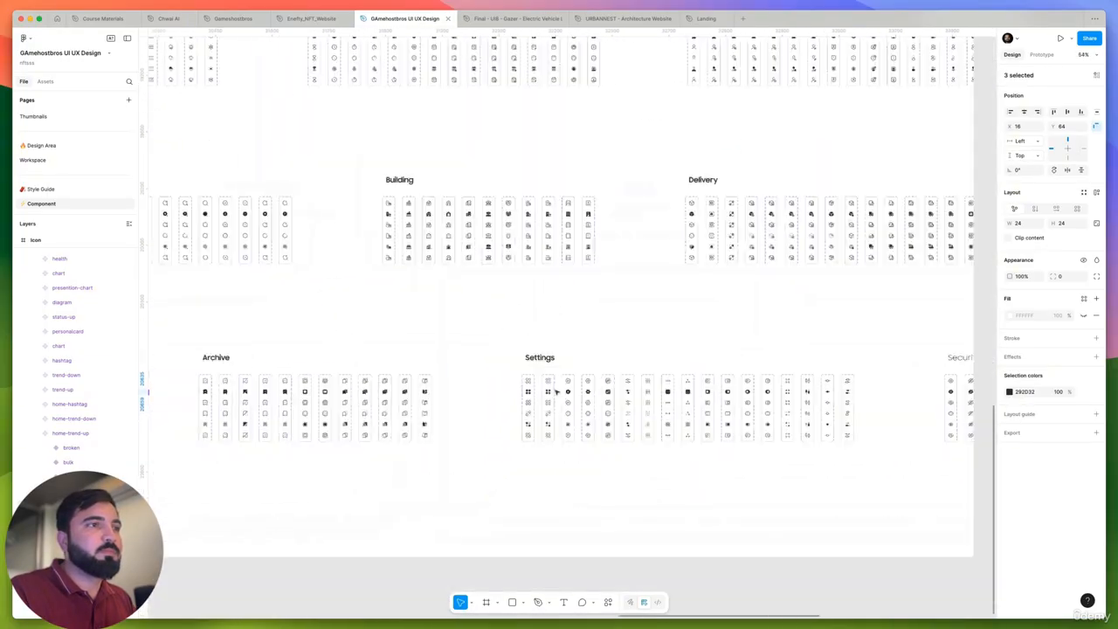
pyautogui.hscroll(10, 584, 393)
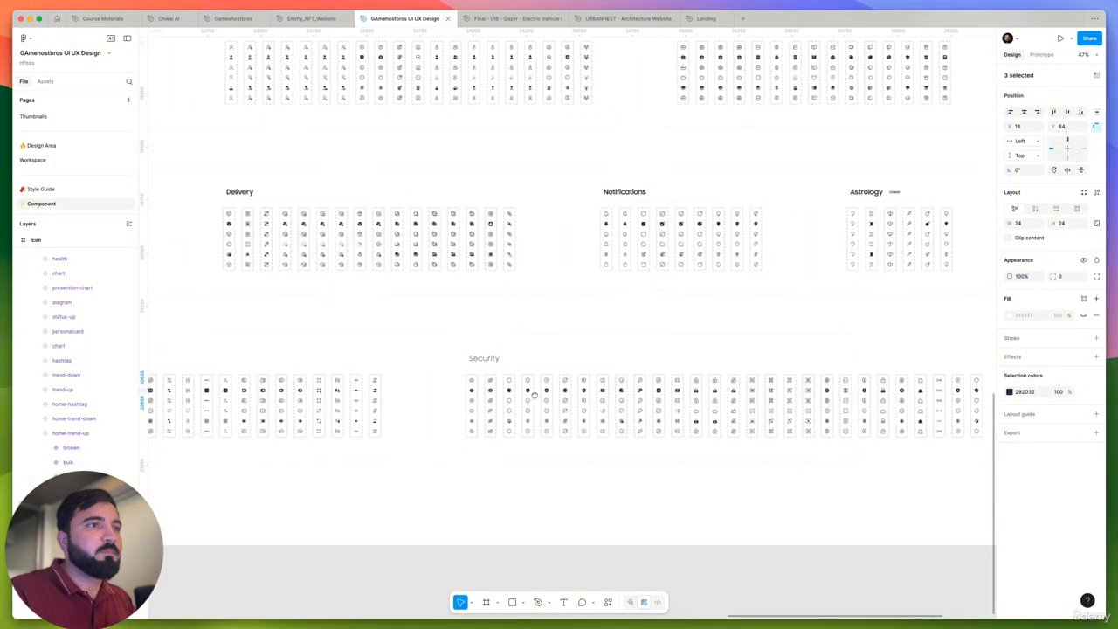
pyautogui.scroll(8, 618, 412)
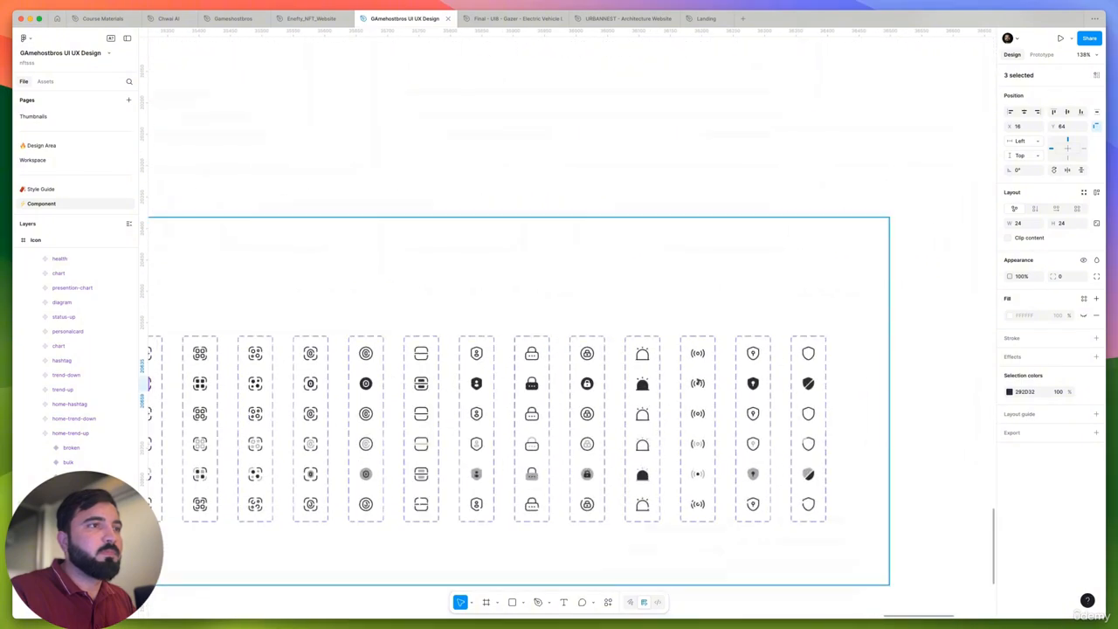
pyautogui.scroll(-5, 785, 425)
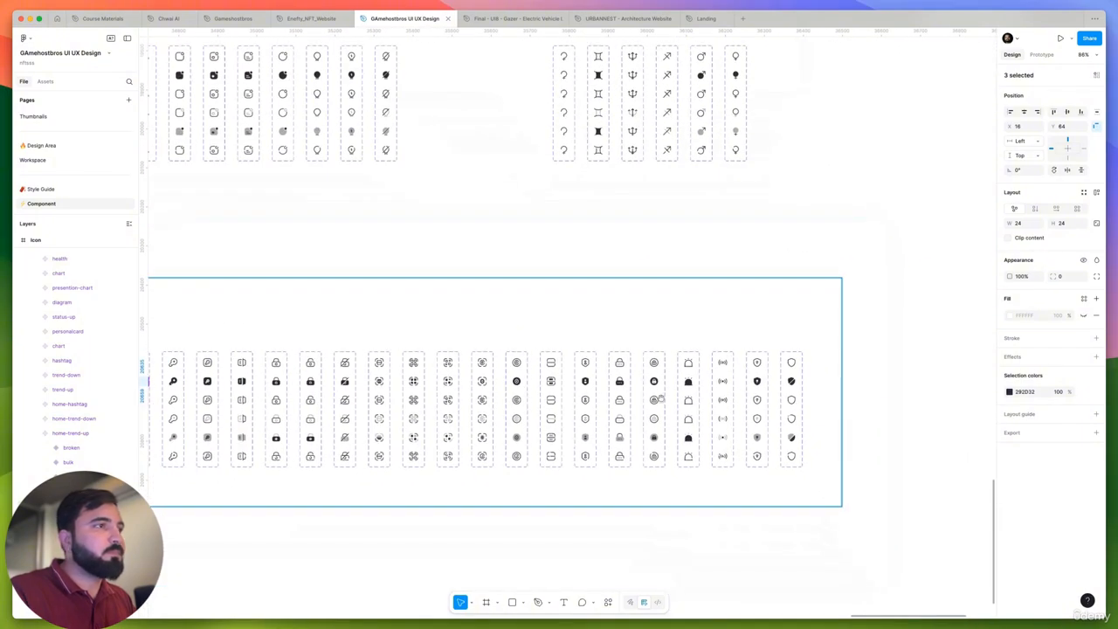
pyautogui.scroll(3, 557, 286)
pyautogui.hscroll(-4, 557, 286)
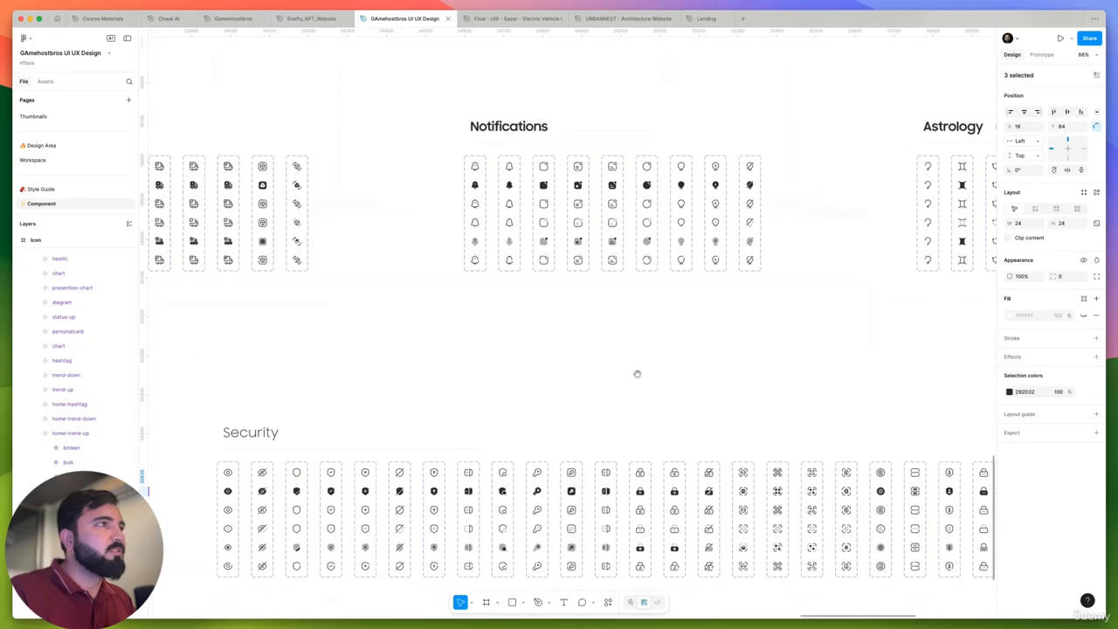
# Examine the Notifications, Astrology, Crypto Currency, Users, Grid, Computers and Type icon sets for a fourth feature icon
pyautogui.scroll(-2, 558, 286)
pyautogui.scroll(3, 577, 324)
pyautogui.hscroll(4, 576, 323)
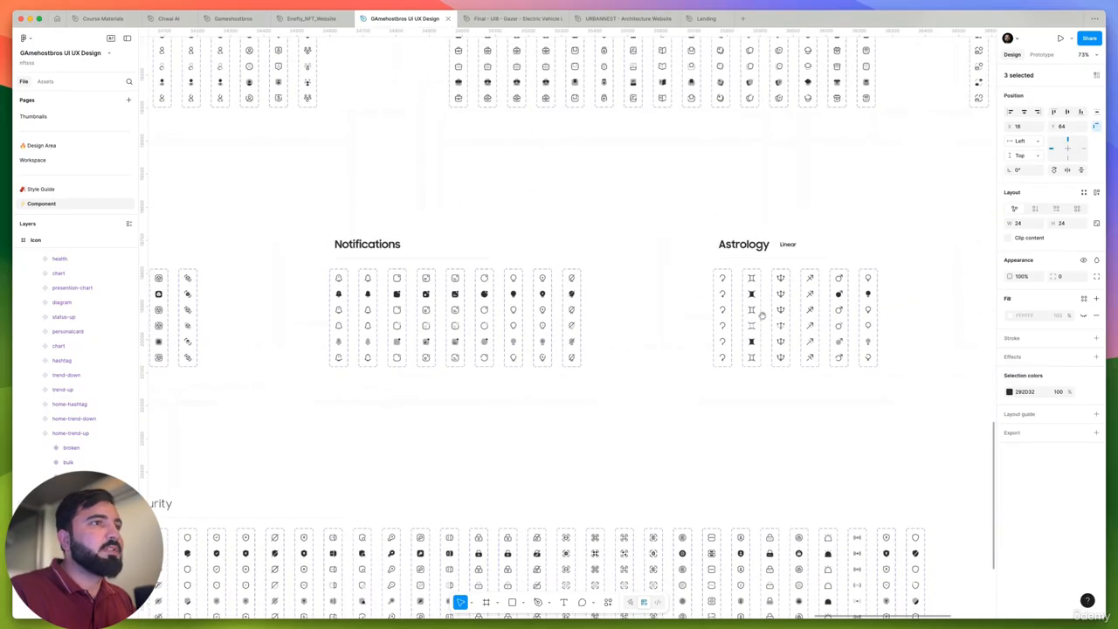
pyautogui.scroll(2, 598, 354)
pyautogui.hscroll(5, 598, 354)
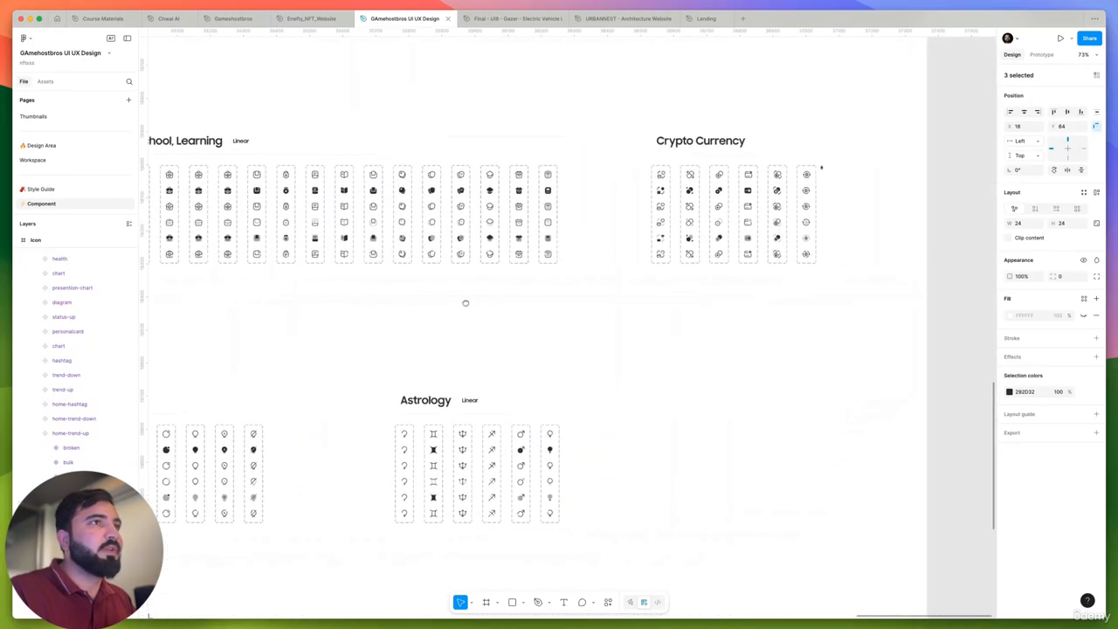
pyautogui.hscroll(-8, 465, 303)
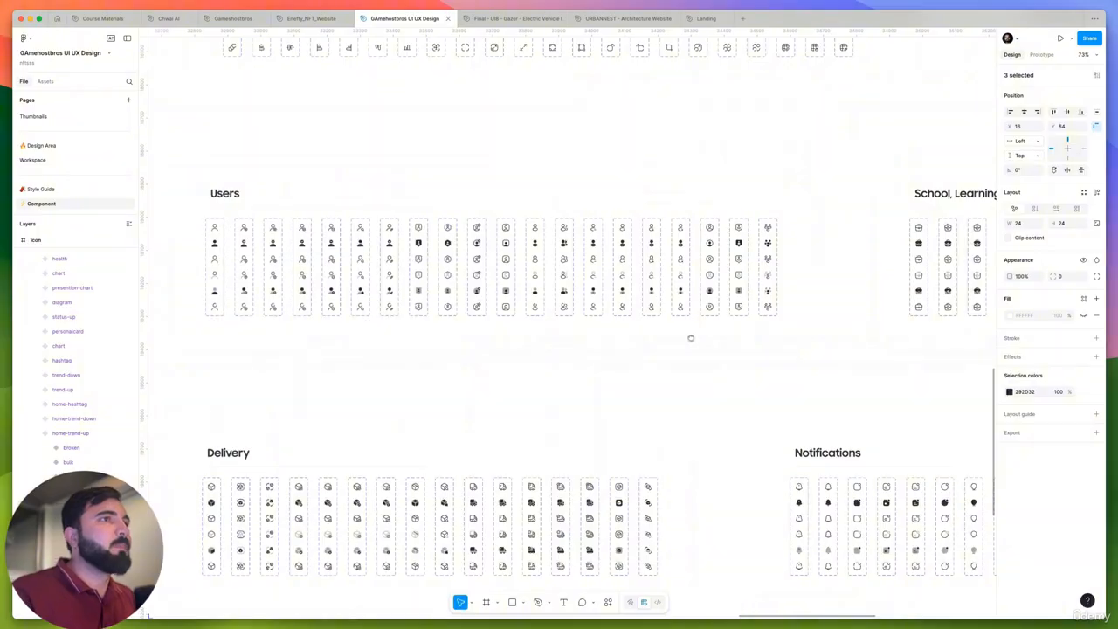
pyautogui.hscroll(-3, 689, 337)
pyautogui.scroll(1, 689, 337)
pyautogui.scroll(-2, 498, 314)
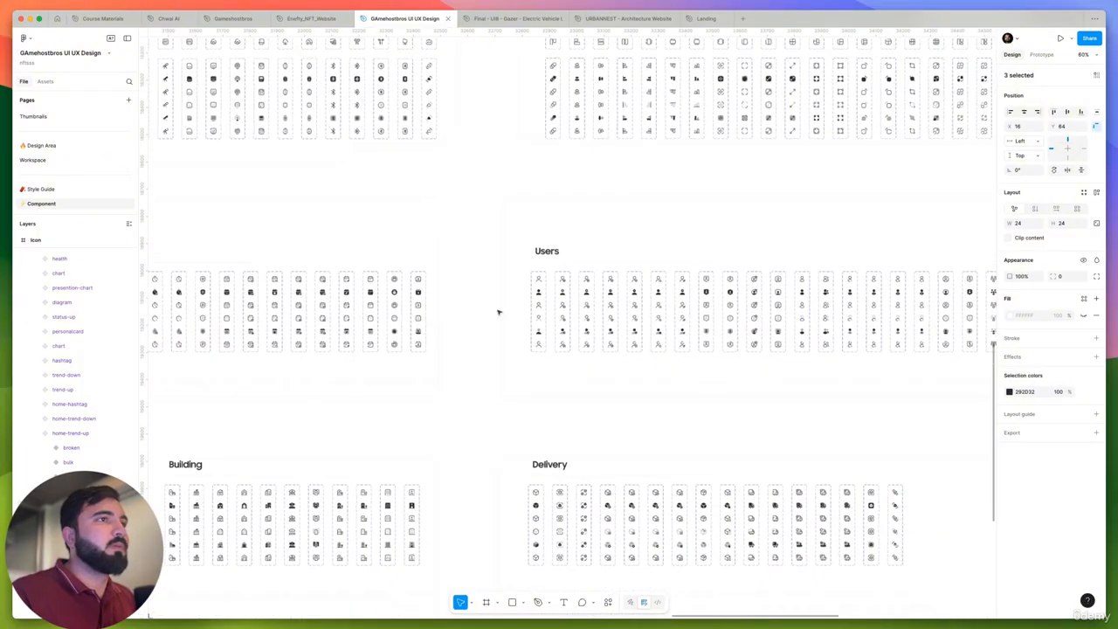
pyautogui.scroll(3, 527, 312)
pyautogui.scroll(2, 626, 193)
pyautogui.scroll(-8, 452, 251)
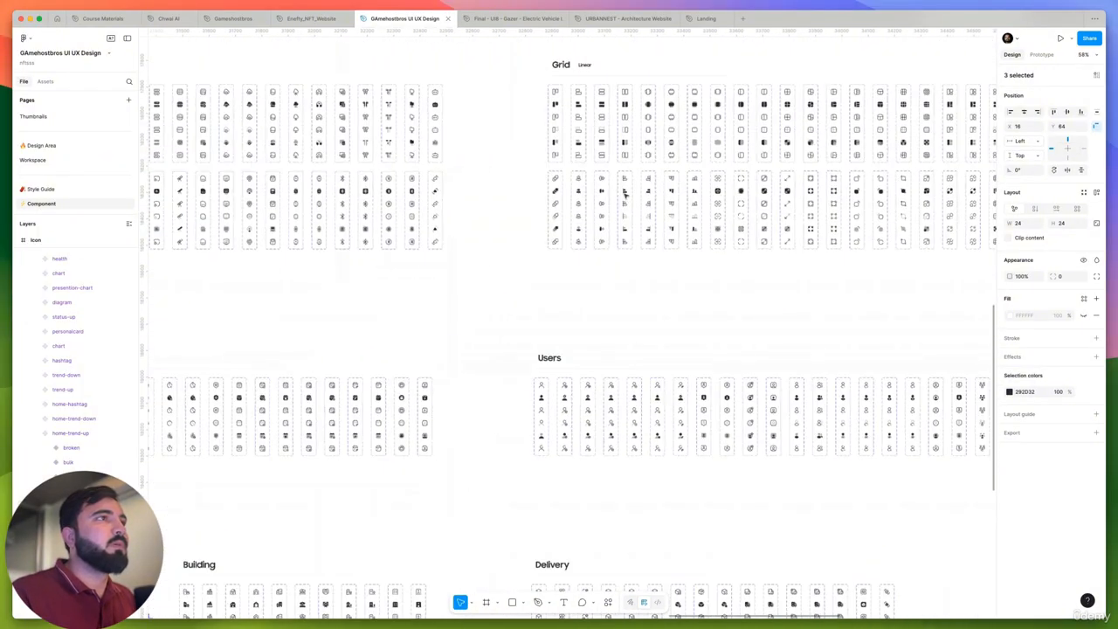
pyautogui.scroll(10, 451, 251)
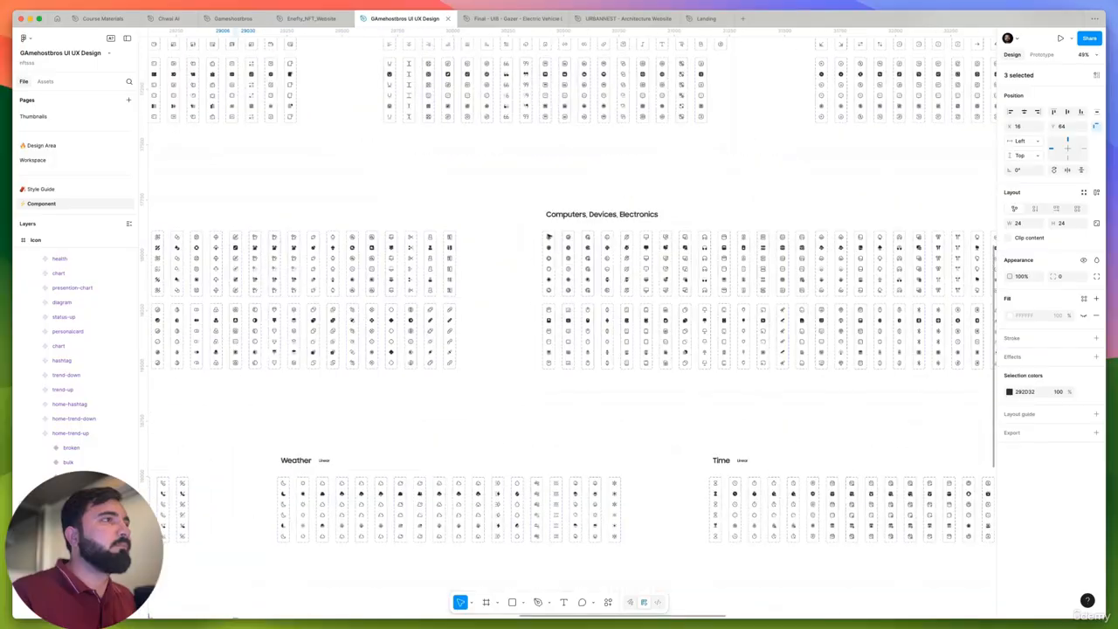
pyautogui.scroll(-10, 560, 236)
pyautogui.scroll(6, 524, 210)
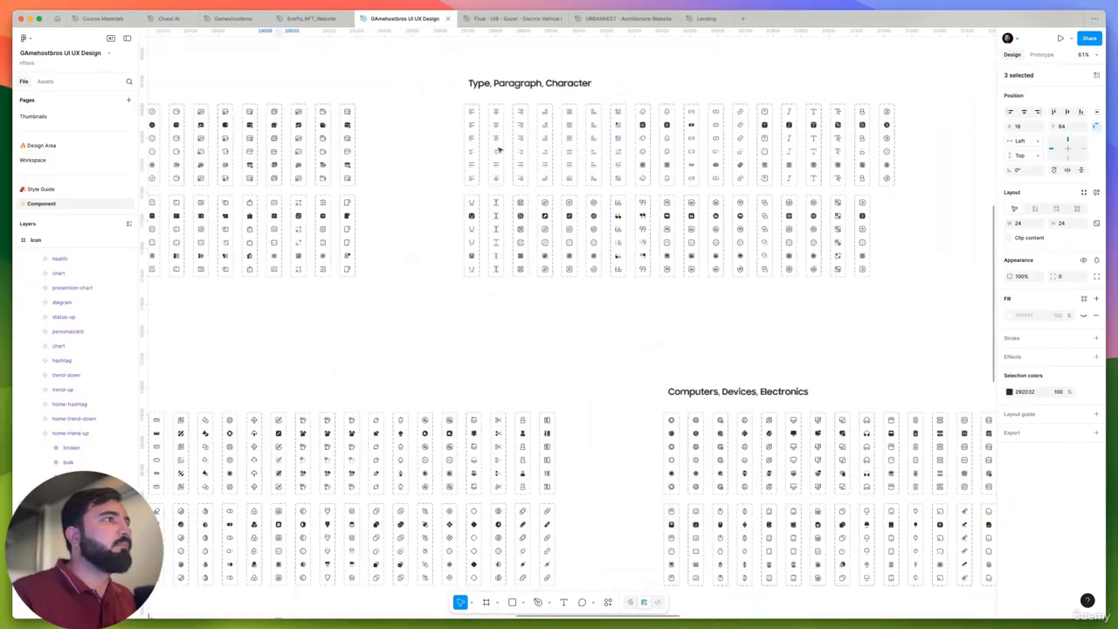
pyautogui.scroll(-4, 486, 171)
# Add the bold ranking icon from the Essetional set to the selected icons
pyautogui.scroll(6, 485, 171)
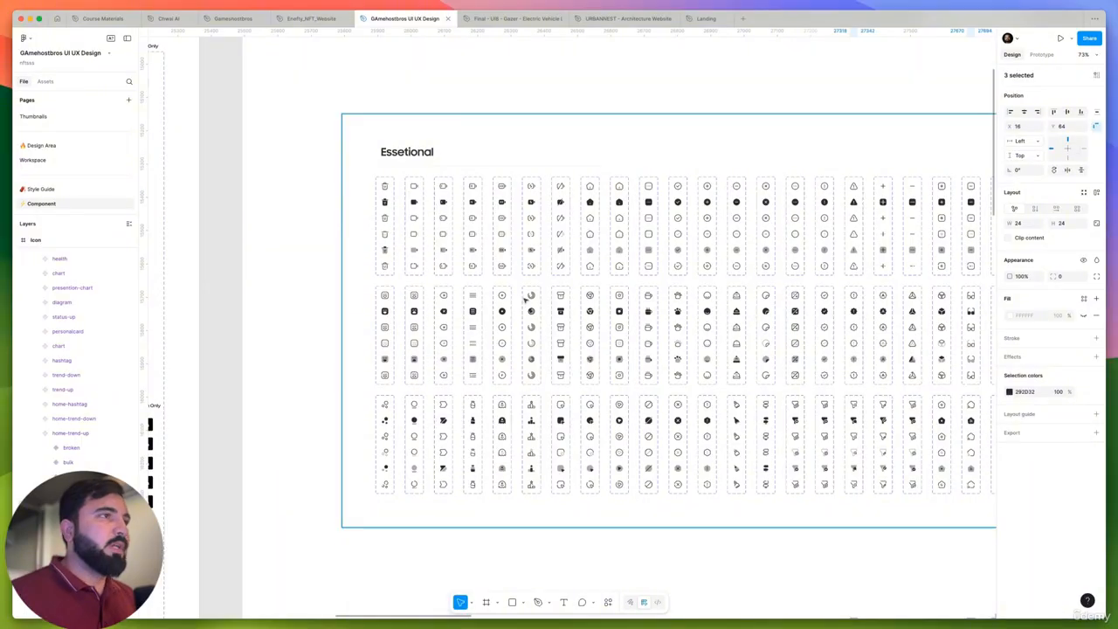
pyautogui.scroll(3, 684, 342)
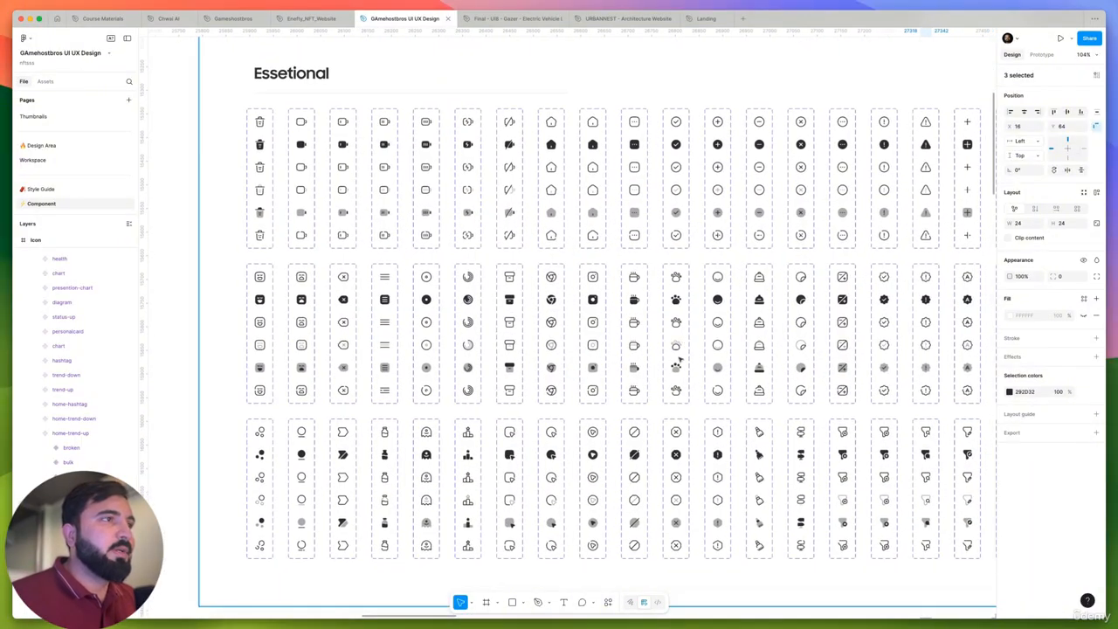
pyautogui.scroll(-1, 623, 314)
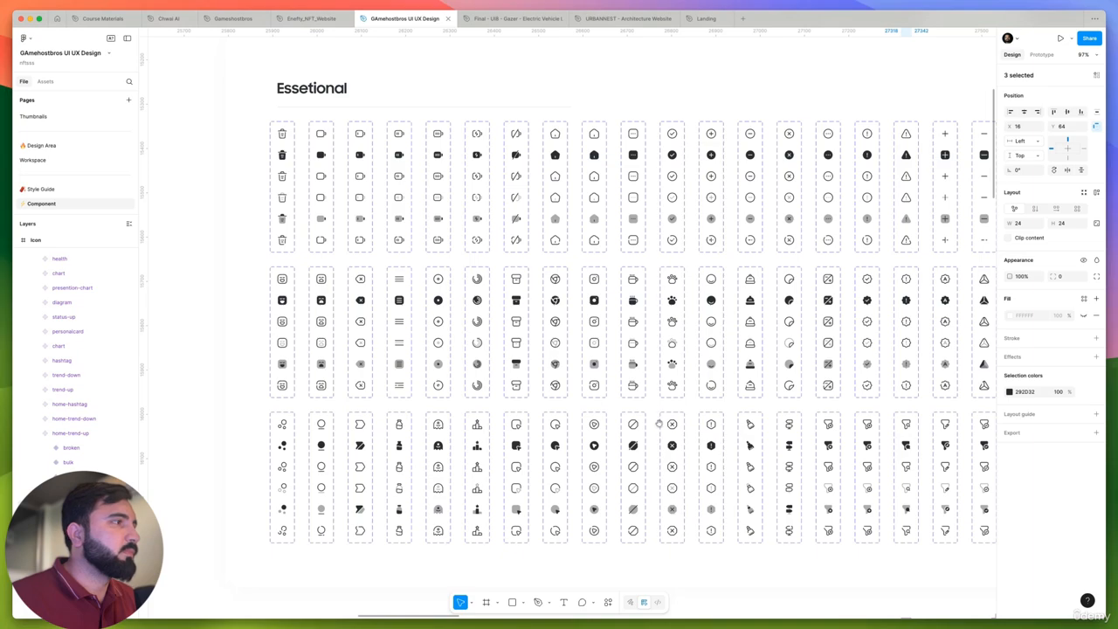
pyautogui.scroll(-2, 659, 424)
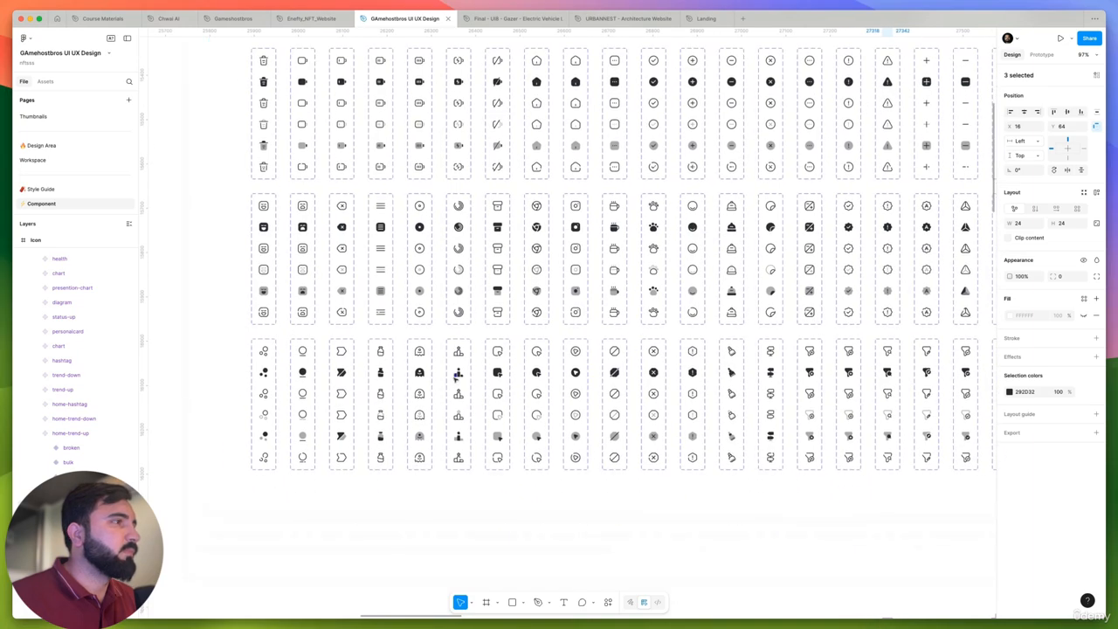
pyautogui.scroll(-2, 454, 377)
pyautogui.scroll(2, 579, 393)
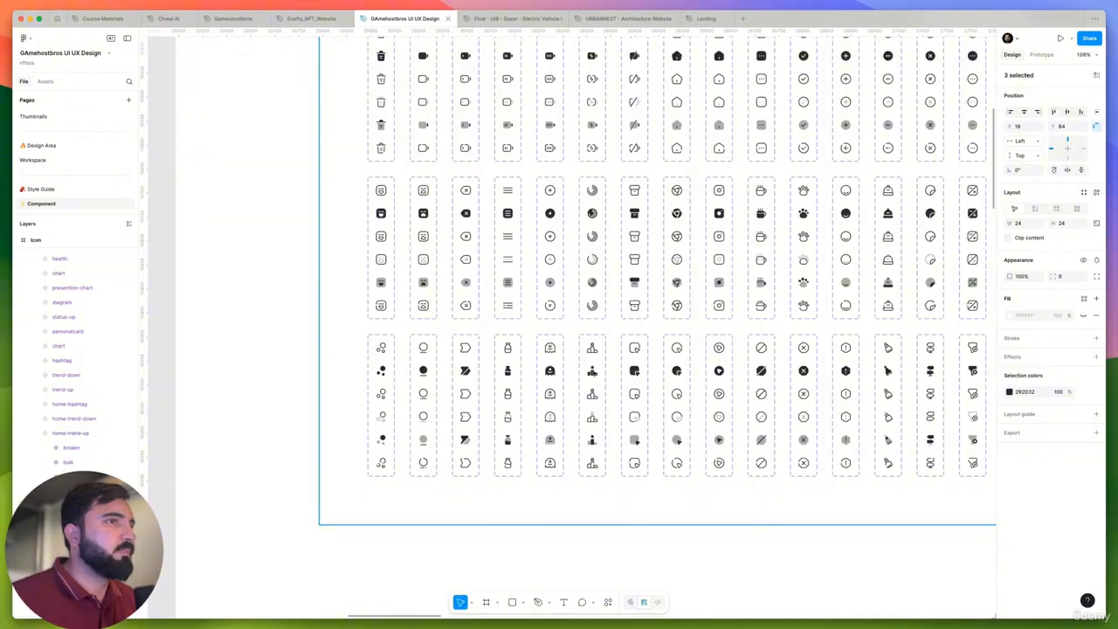
pyautogui.keyDown('shift'); pyautogui.doubleClick(594, 373); pyautogui.keyUp('shift')
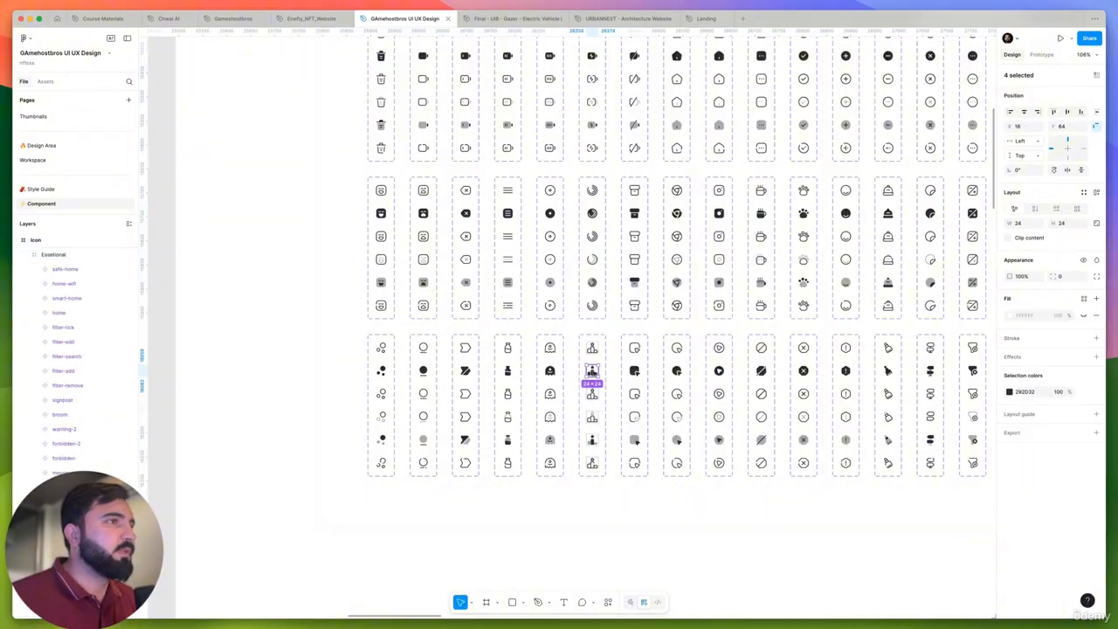
# Copy the four selected icons and paste them onto the Workspace page
pyautogui.scroll(-10, 623, 383)
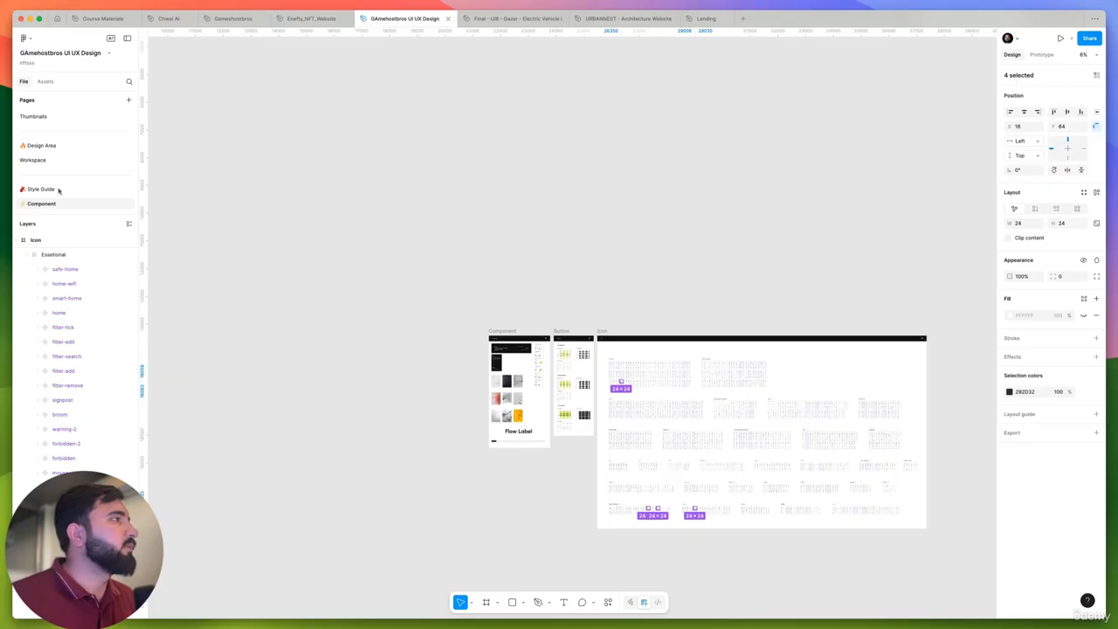
pyautogui.click(52, 159)
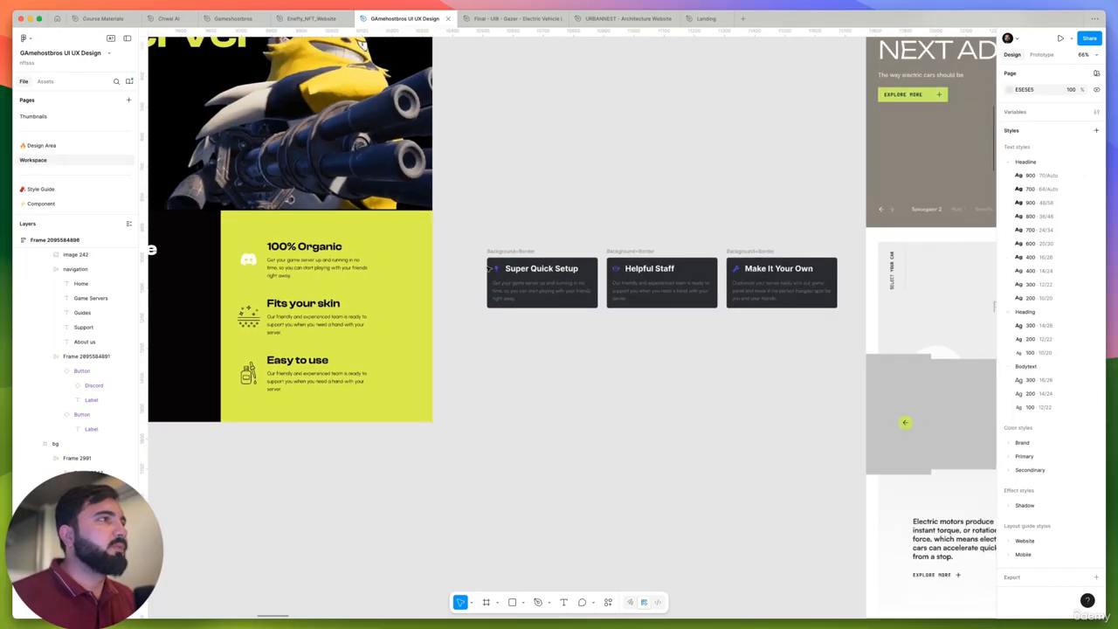
pyautogui.scroll(-5, 533, 379)
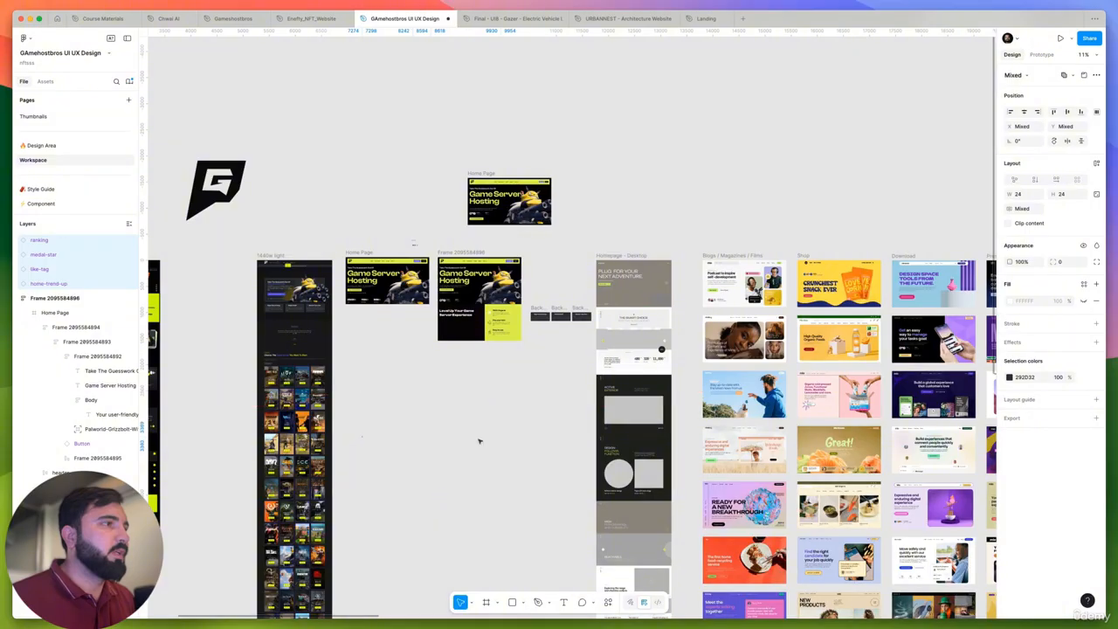
# Gather the scattered pasted icons into one row on the empty canvas below the Home Page design
pyautogui.scroll(-3, 480, 436)
pyautogui.click(531, 469)
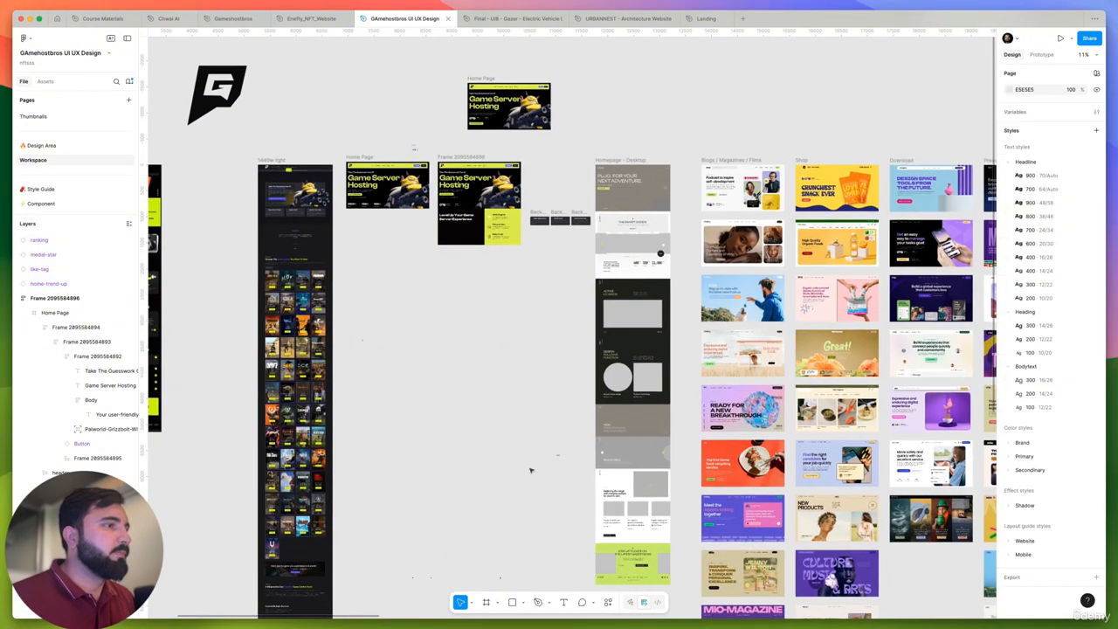
pyautogui.moveTo(524, 496); pyautogui.dragTo(349, 616)
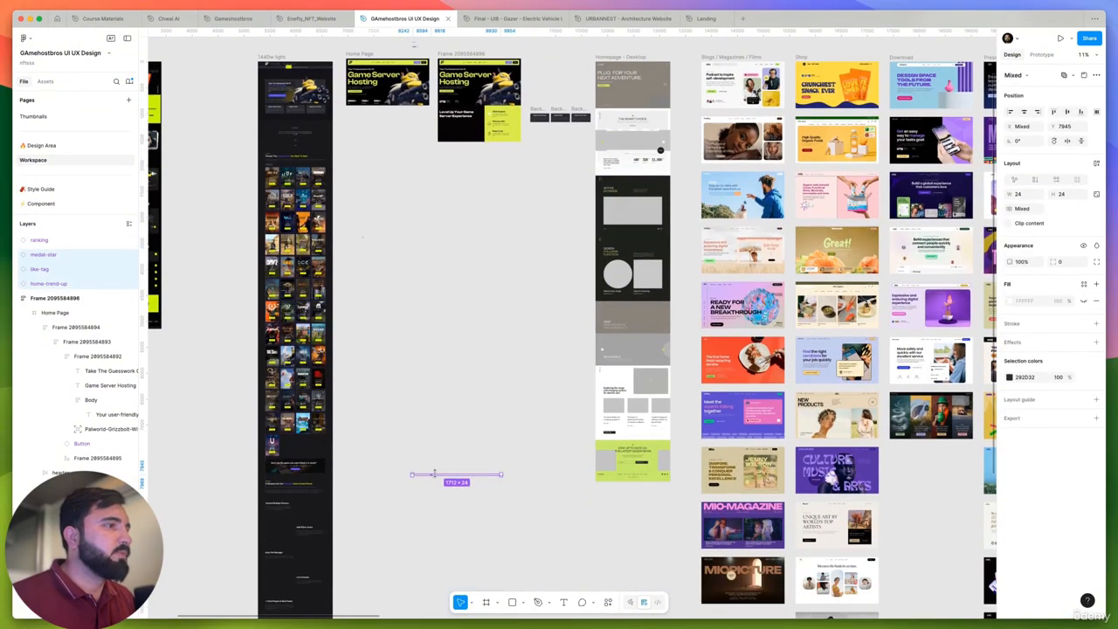
pyautogui.moveTo(433, 476); pyautogui.dragTo(416, 267)
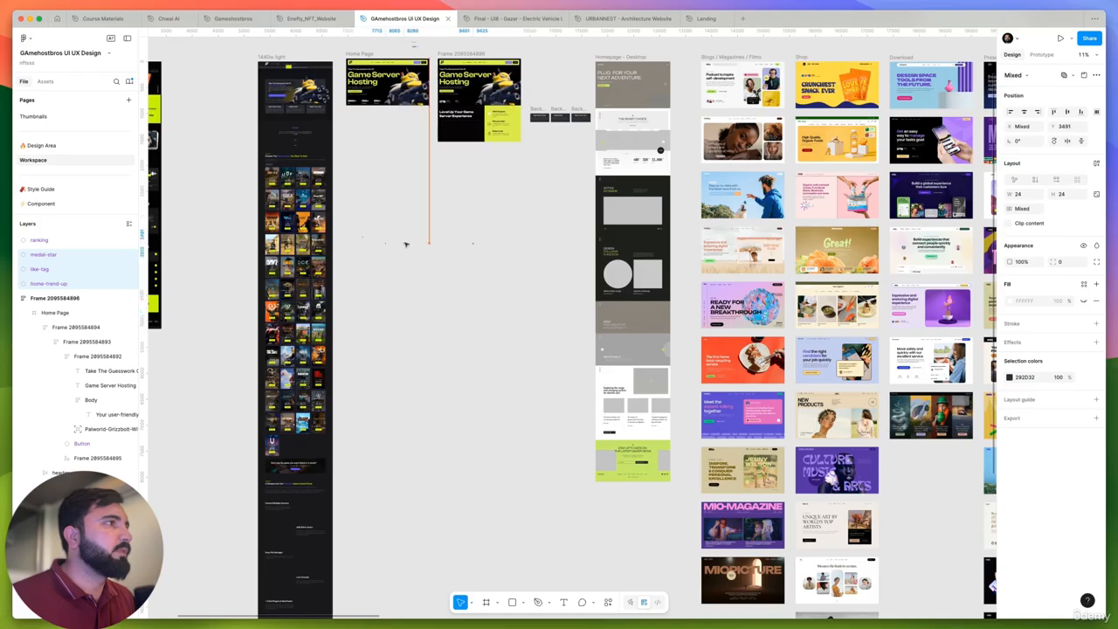
pyautogui.scroll(5, 366, 236)
pyautogui.moveTo(430, 170); pyautogui.dragTo(634, 239)
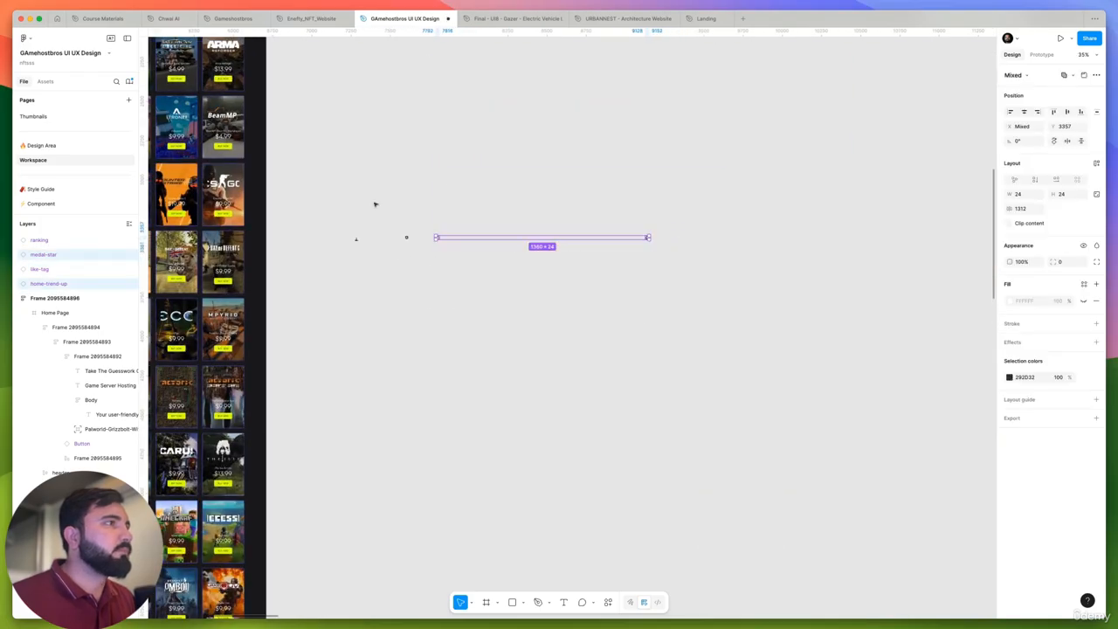
# Wrap the four icons in a horizontal auto layout with a 16 gap and place the row below the Super Quick Setup card
pyautogui.moveTo(335, 197); pyautogui.dragTo(660, 307)
pyautogui.hotkey('shift', 'a')
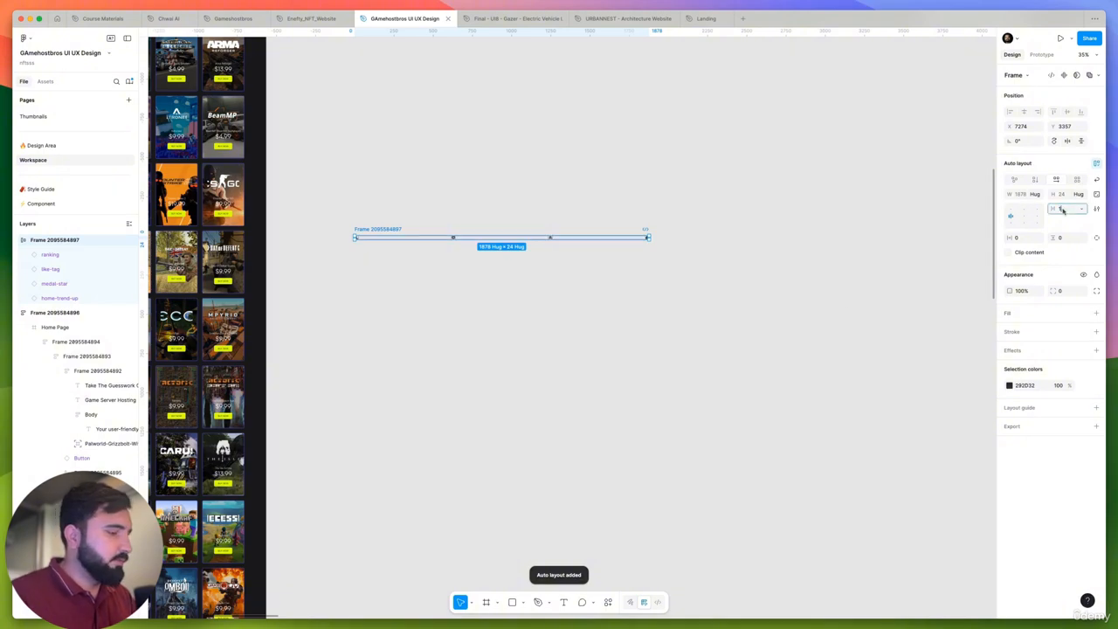
pyautogui.press('Return')
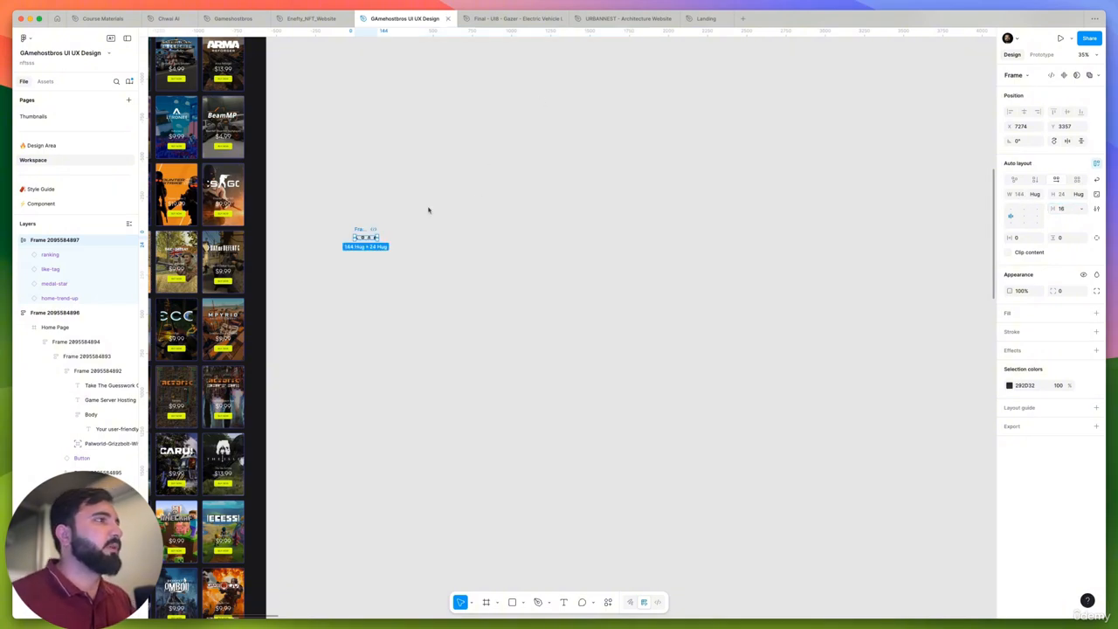
pyautogui.scroll(3, 428, 210)
pyautogui.moveTo(303, 381); pyautogui.dragTo(688, 156)
# Scale the four-icon row to 3.25x, about 468 × 78
pyautogui.scroll(5, 689, 156)
pyautogui.click(515, 185)
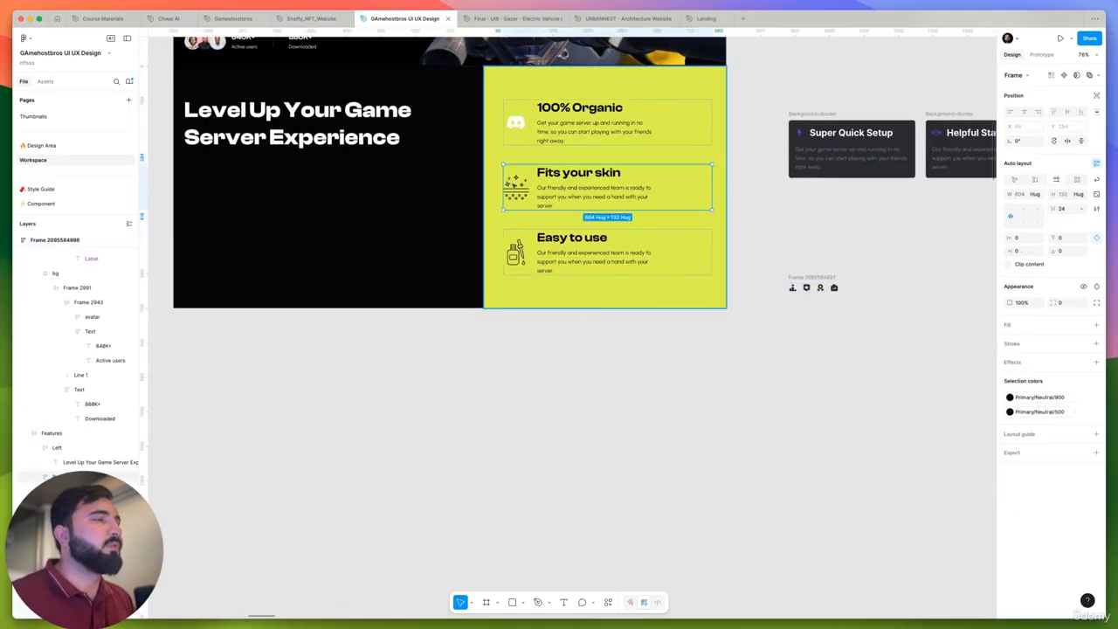
pyautogui.click(515, 186)
pyautogui.hscroll(3, 612, 227)
pyautogui.click(704, 298)
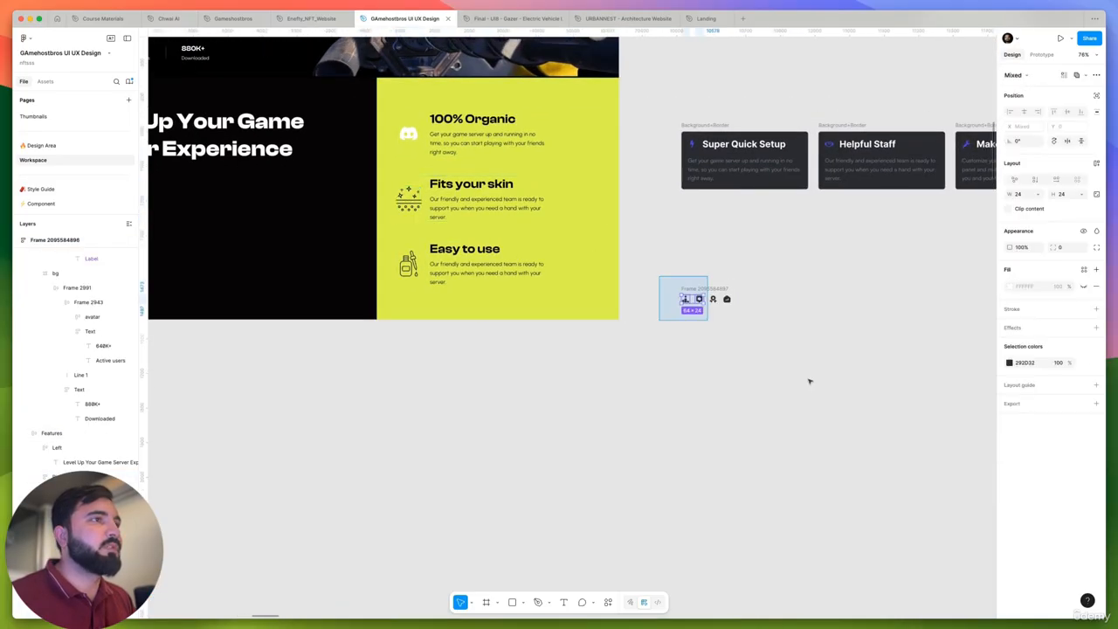
pyautogui.press('k')
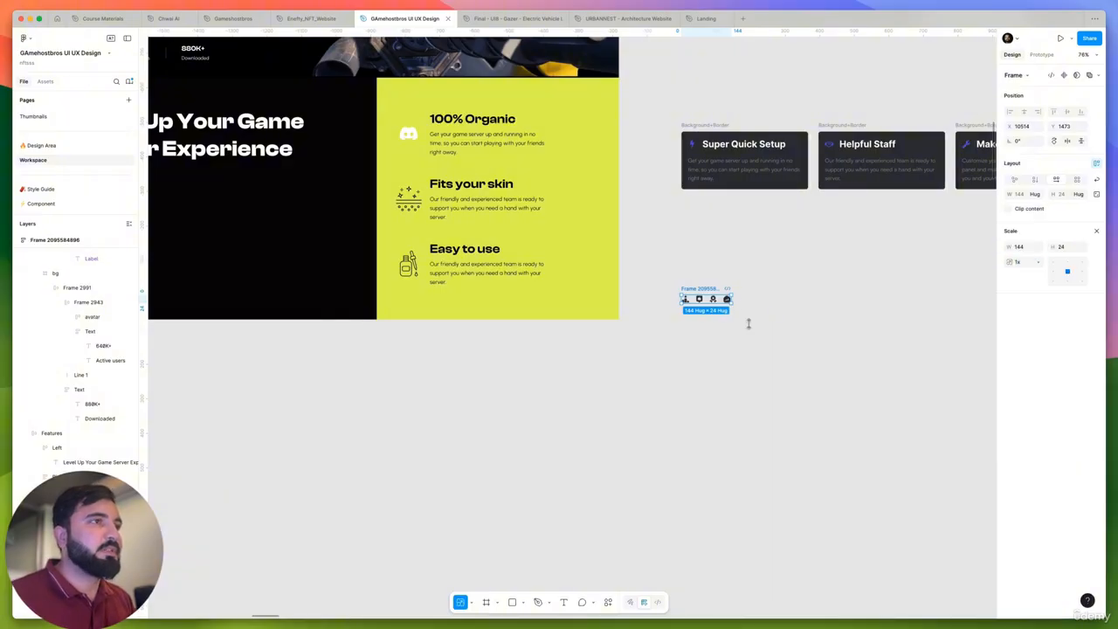
pyautogui.moveTo(748, 324)
pyautogui.mouseDown()
pyautogui.moveTo(774, 342)
pyautogui.moveTo(765, 323)
pyautogui.mouseUp()
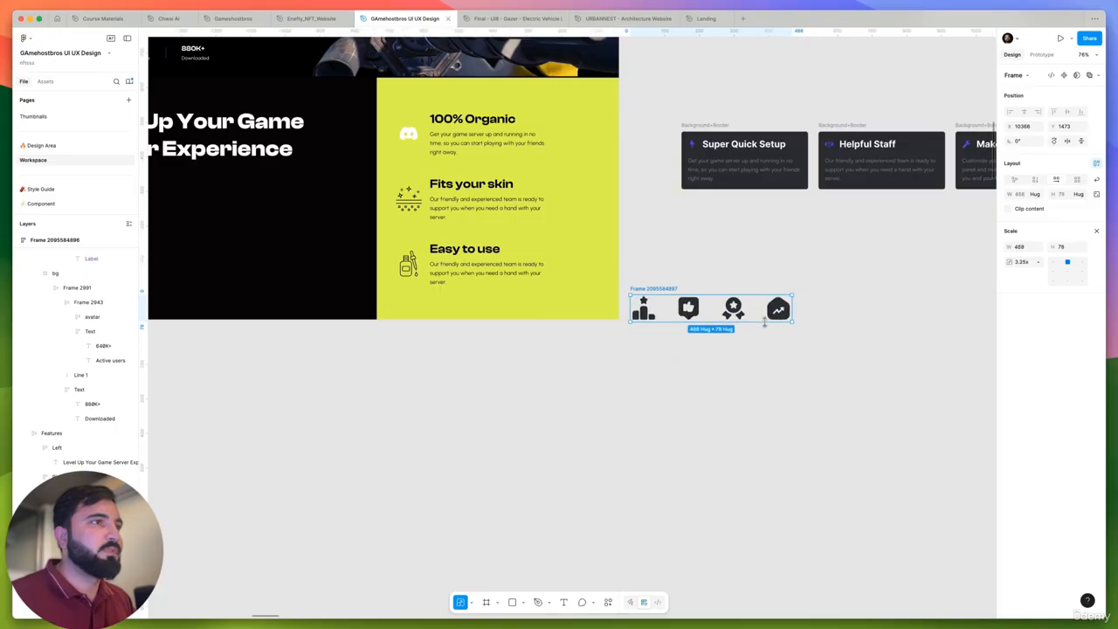
# Move the enlarged icon row away from the yellow features panel and ungroup its frame into four separate icons
pyautogui.click(770, 364)
pyautogui.moveTo(647, 289); pyautogui.dragTo(711, 276)
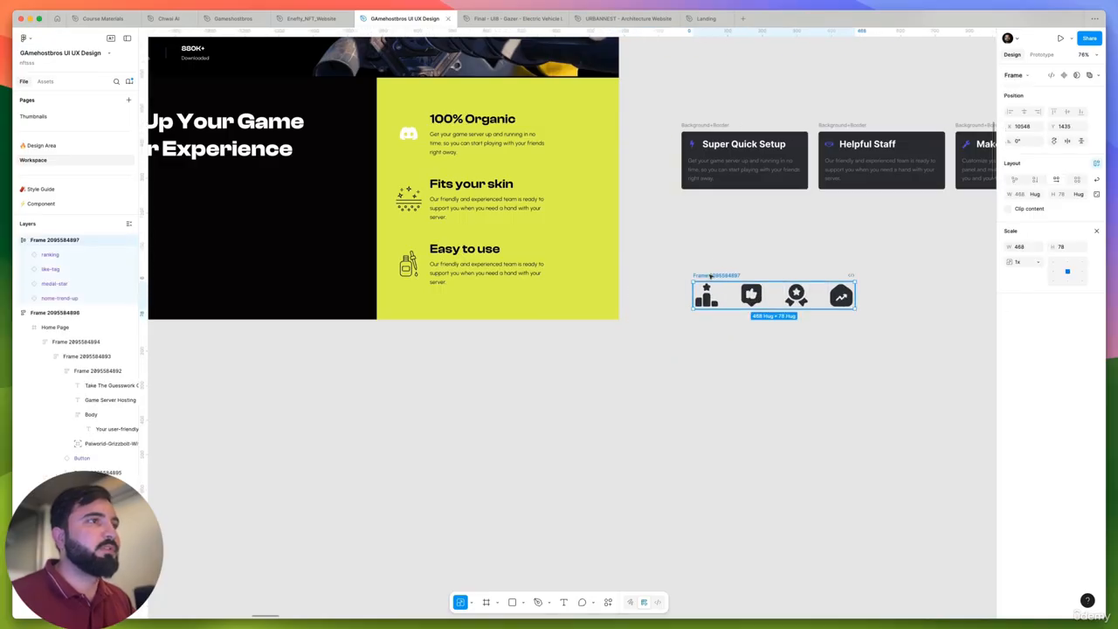
pyautogui.click(679, 261)
pyautogui.scroll(1, 682, 312)
pyautogui.click(704, 303)
pyautogui.press('super+shift+g')
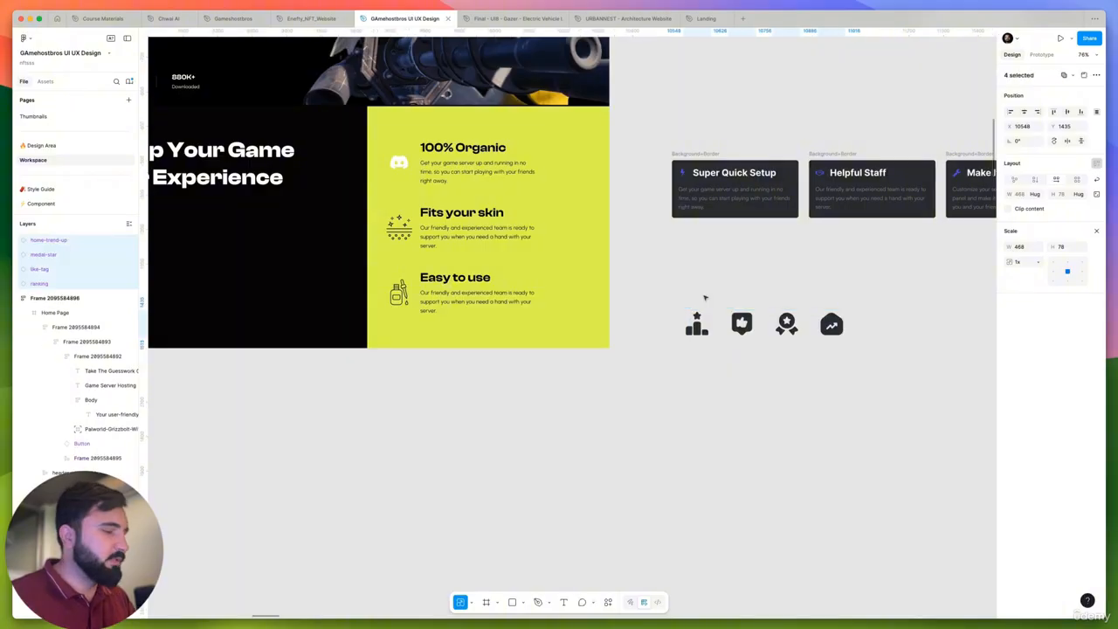
# Cut the ranking podium icon from the row of loose icons on the canvas
pyautogui.click(705, 297)
pyautogui.moveTo(684, 304); pyautogui.dragTo(483, 280)
pyautogui.press('Delete')
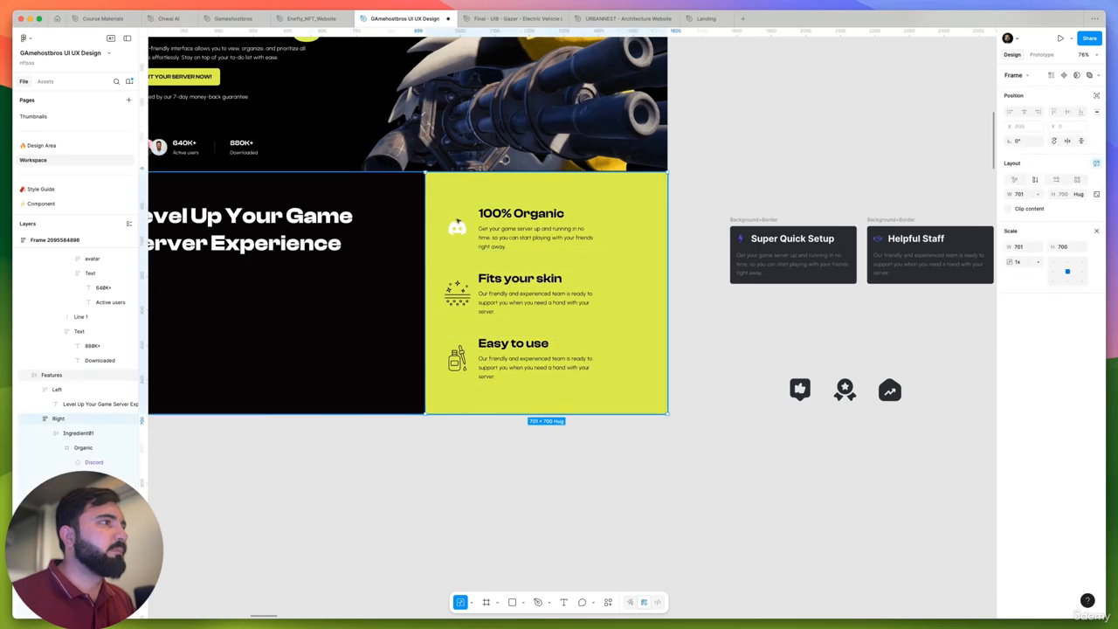
pyautogui.click(463, 228)
pyautogui.doubleClick(466, 228)
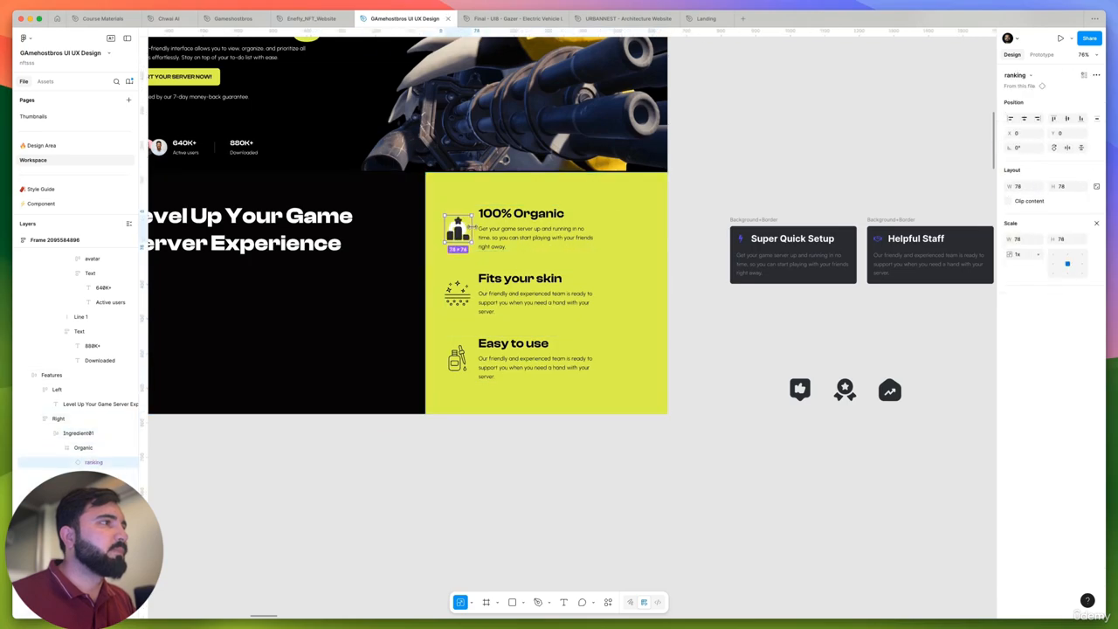
pyautogui.press('super+z')
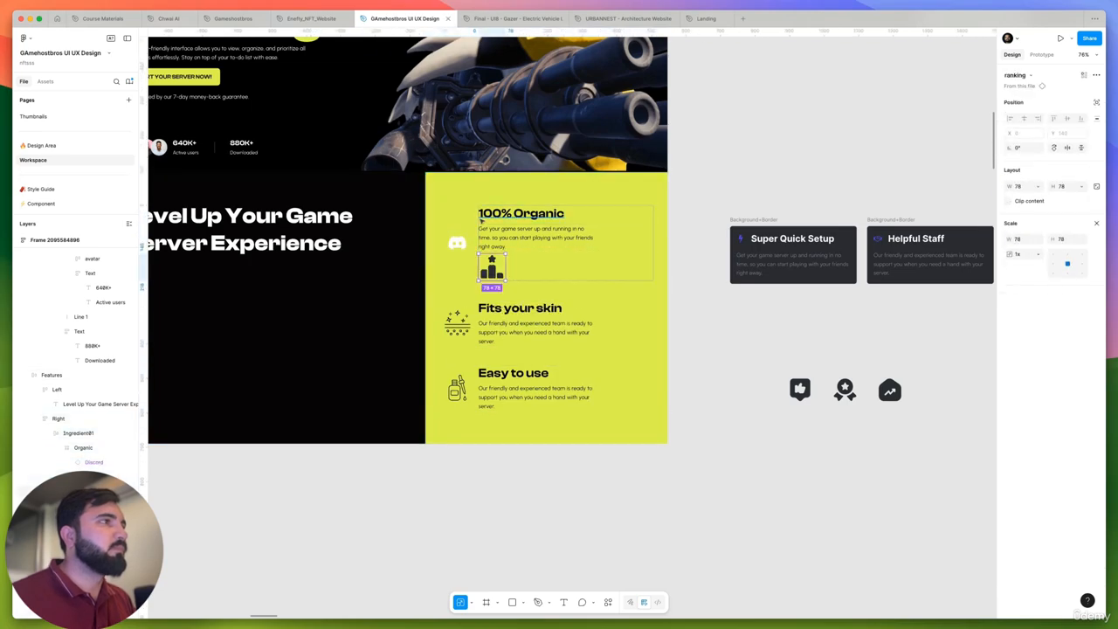
pyautogui.press('Delete')
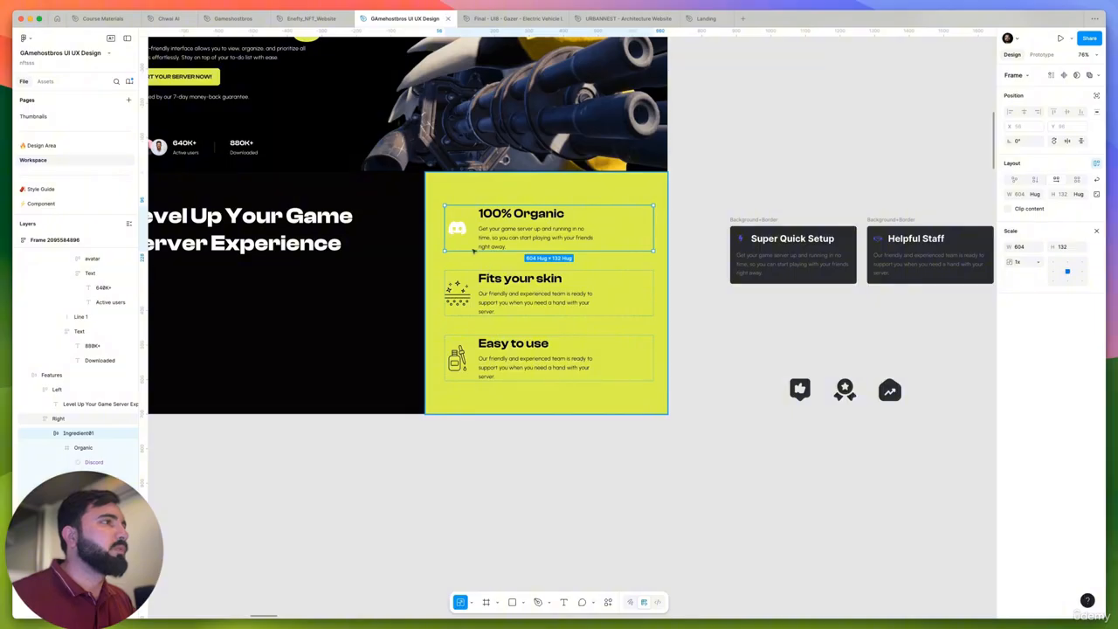
# Paste the ranking icon ahead of the text in the 100% Organic item and delete its Discord icon
pyautogui.press('super+v')
pyautogui.press('Left')
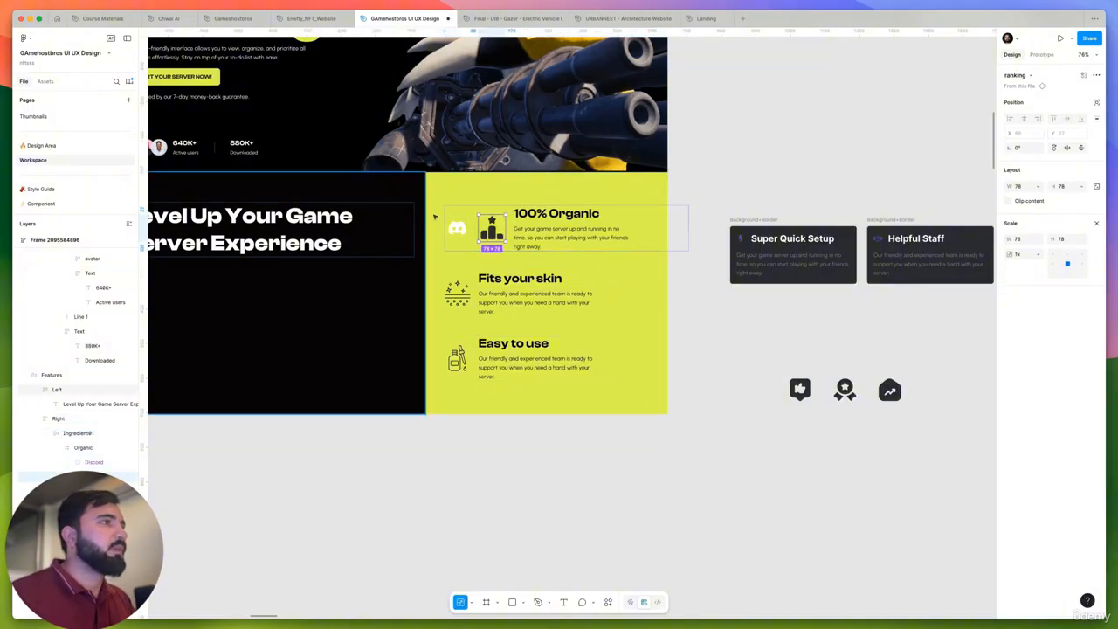
pyautogui.click(448, 224)
pyautogui.press('Delete')
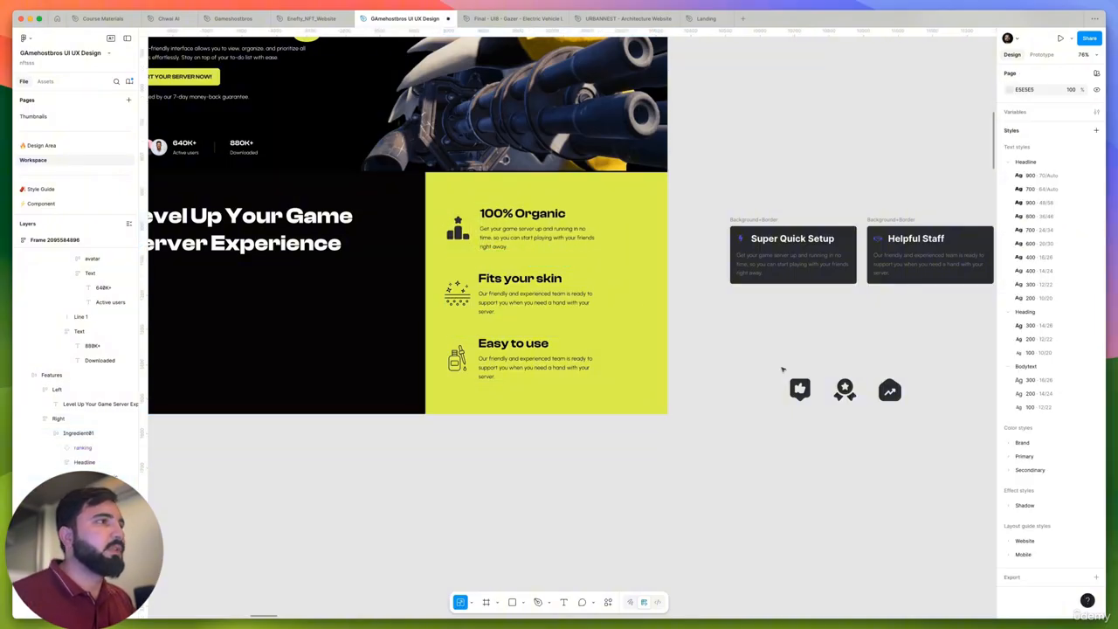
pyautogui.click(800, 390)
pyautogui.click(845, 389)
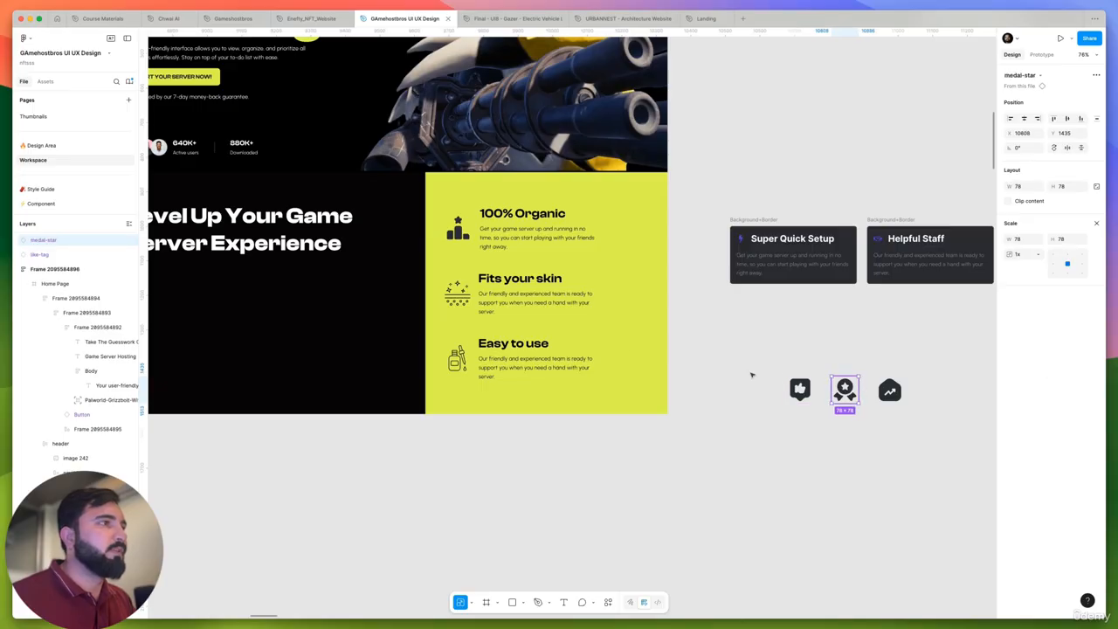
pyautogui.scroll(-5, 753, 375)
pyautogui.press('Escape')
# Replace the "Fits your skin" heading with "Helpful Staff" copied from the dark reference card
pyautogui.scroll(5, 756, 259)
pyautogui.doubleClick(801, 264)
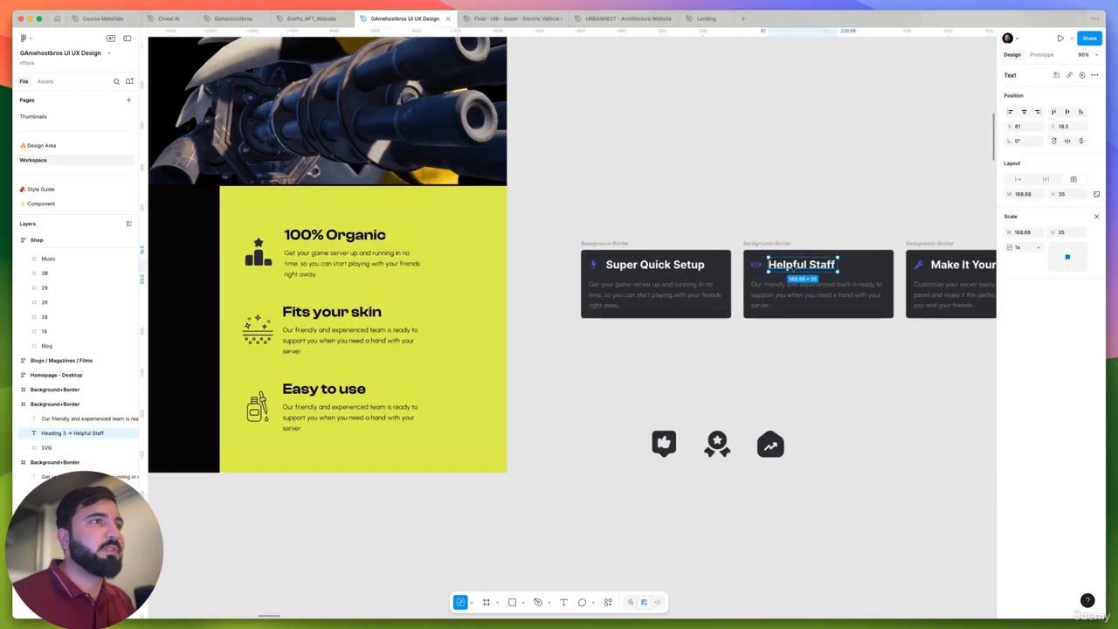
pyautogui.hotkey('ctrl', 'c')
pyautogui.doubleClick(365, 312)
pyautogui.hotkey('ctrl', 'a')
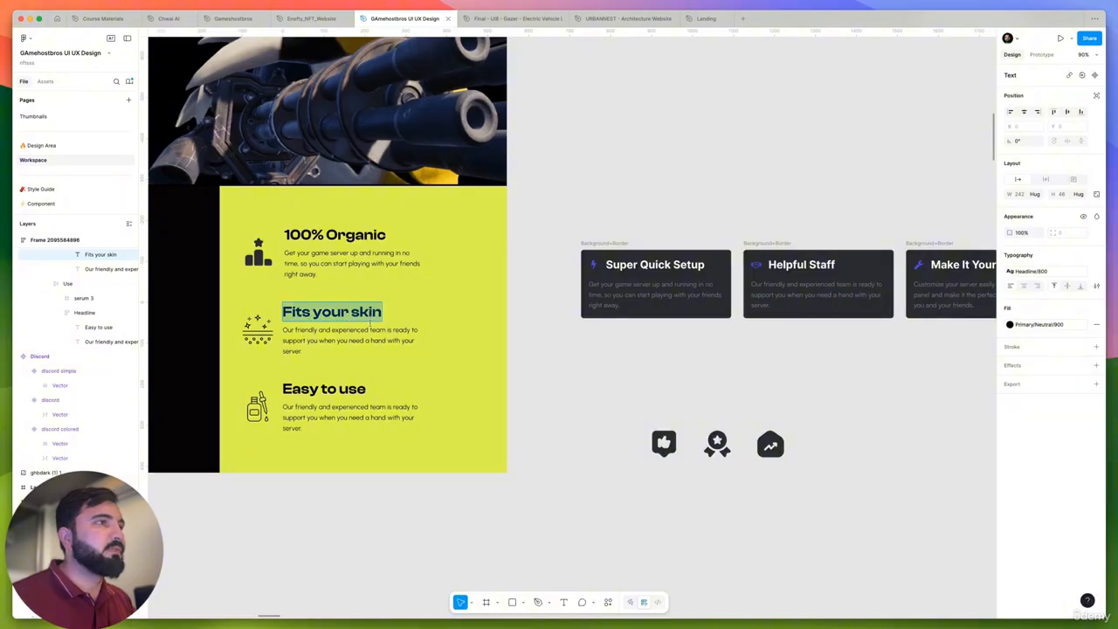
pyautogui.hotkey('ctrl', 'v')
# Replace the "100% Organic" heading with "Super Quick Setup" copied from the first reference card
pyautogui.doubleClick(668, 264)
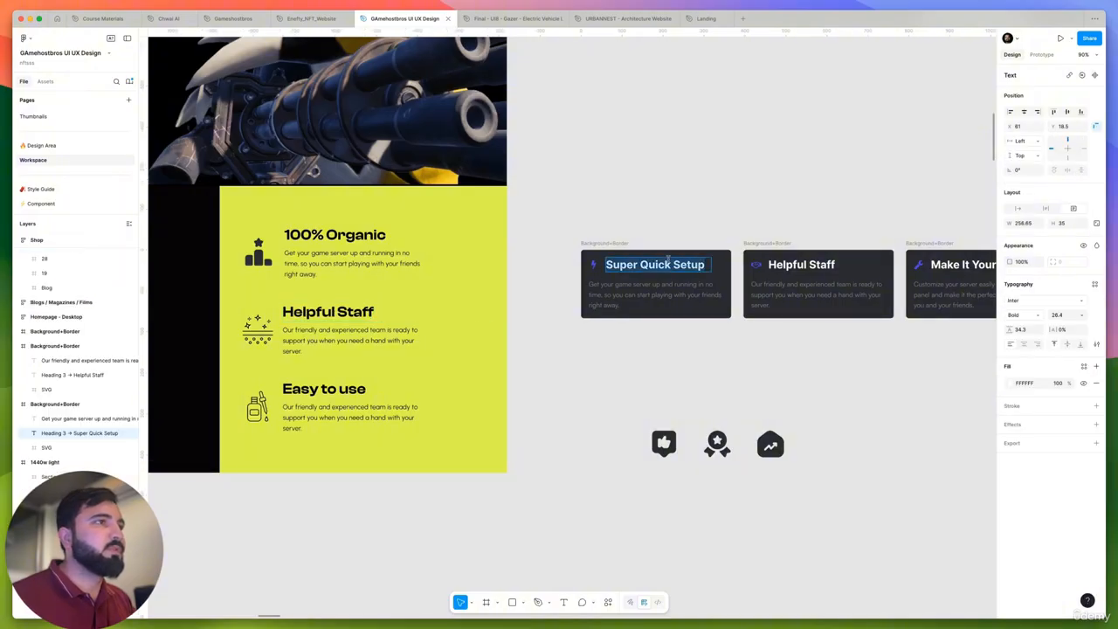
pyautogui.hotkey('ctrl', 'c')
pyautogui.doubleClick(354, 234)
pyautogui.hotkey('ctrl', 'a')
pyautogui.hotkey('ctrl', 'v')
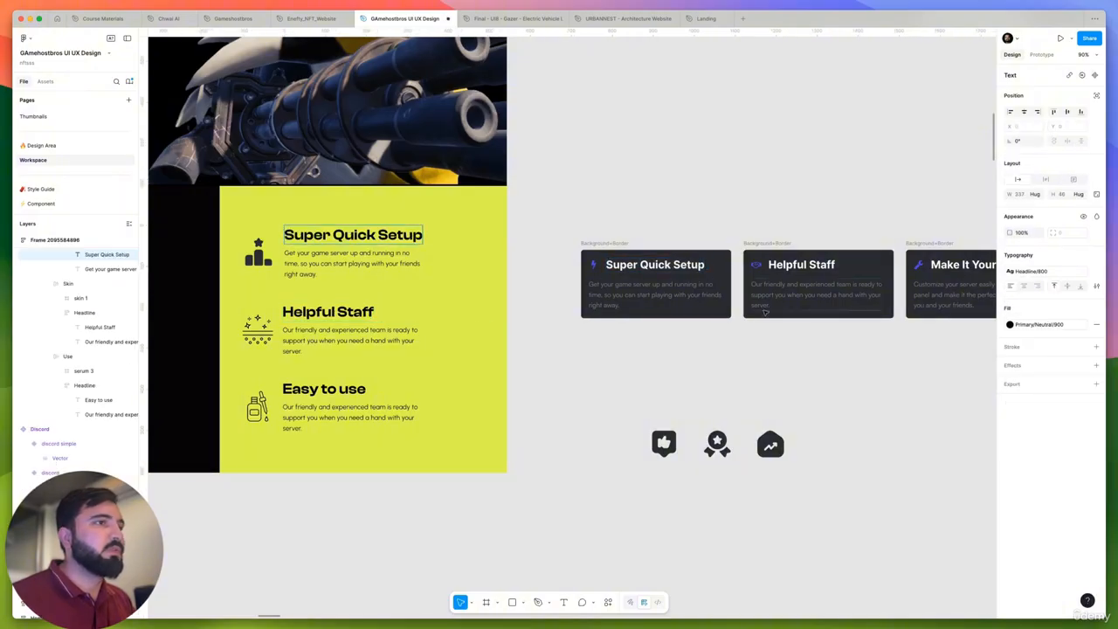
# Replace the "Easy to use" heading with "Make It Your Own" copied from the third reference card
pyautogui.doubleClick(933, 264)
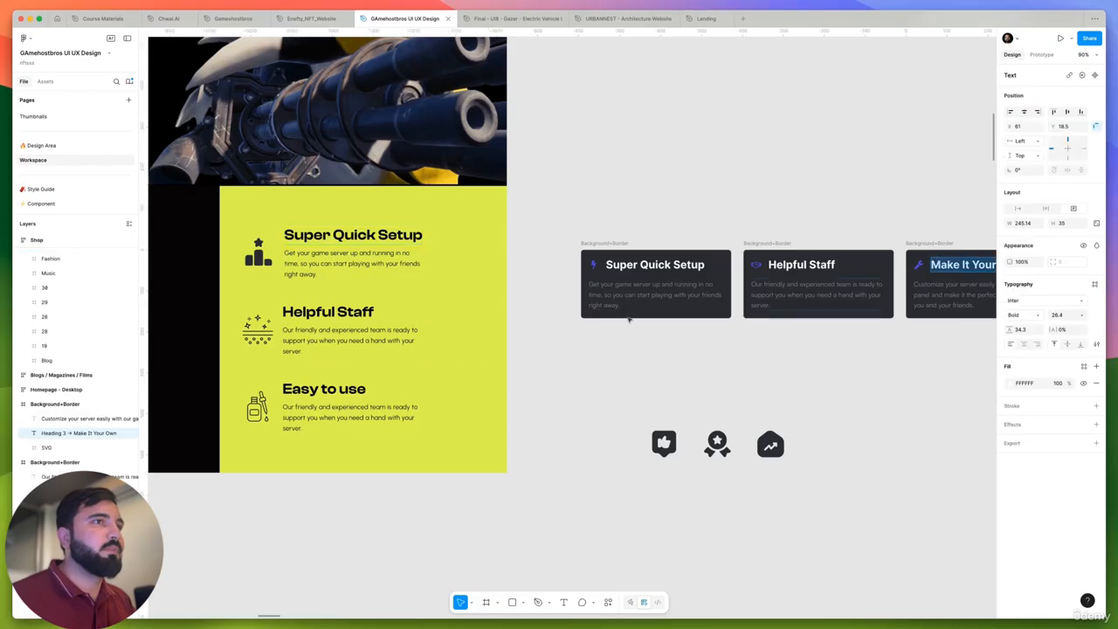
pyautogui.doubleClick(330, 390)
pyautogui.hotkey('ctrl', 'v')
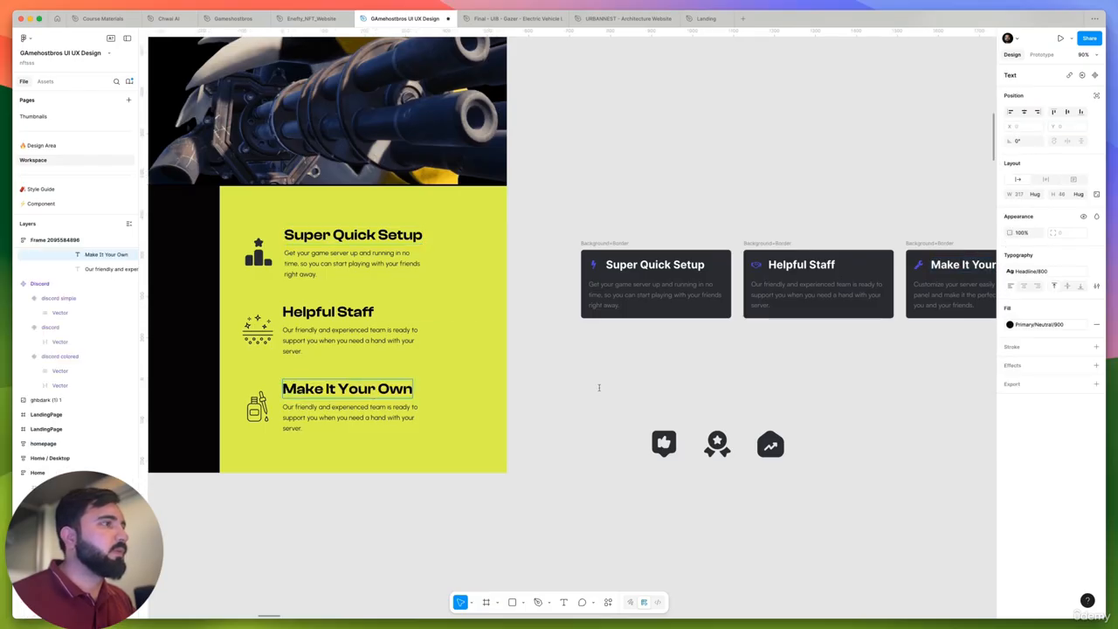
pyautogui.click(602, 387)
# Move the medal-star icon from the canvas into the Make It Your Own item, replacing its serum bottle icon
pyautogui.hscroll(-3, 602, 387)
pyautogui.scroll(-1, 602, 387)
pyautogui.click(796, 410)
pyautogui.moveTo(796, 411); pyautogui.dragTo(341, 378)
pyautogui.press('Delete')
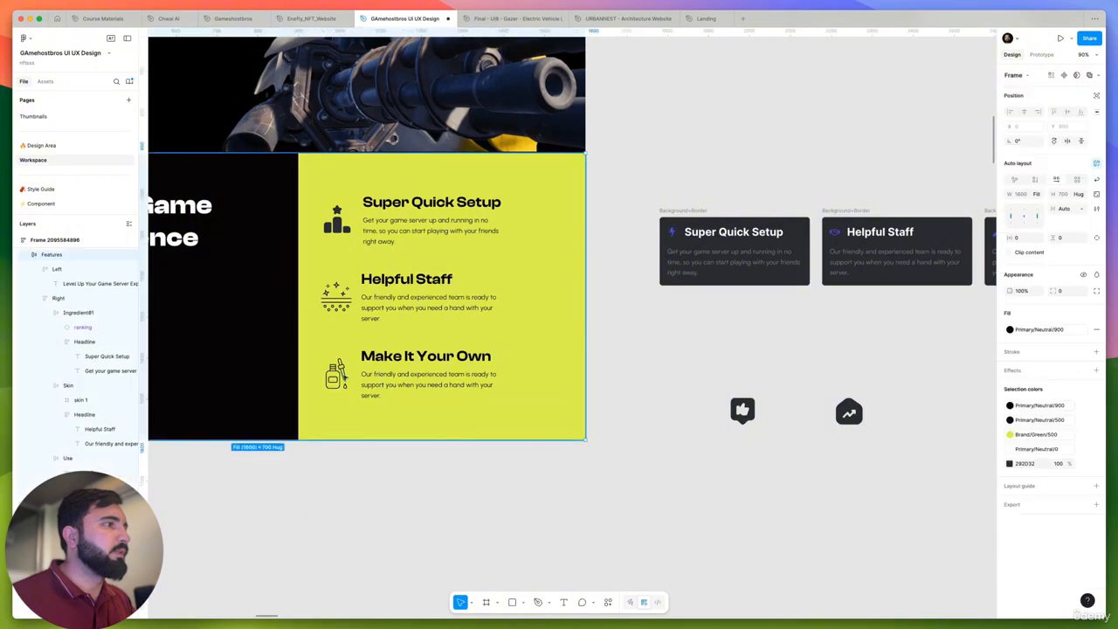
pyautogui.click(336, 375)
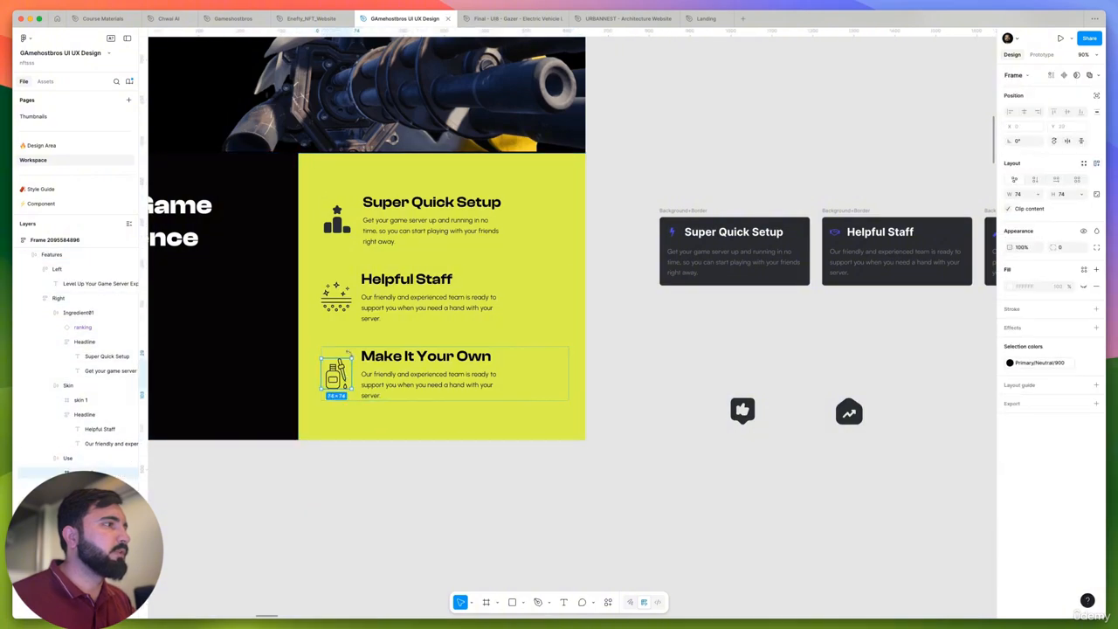
pyautogui.click(357, 351)
pyautogui.hotkey('ctrl', 'v')
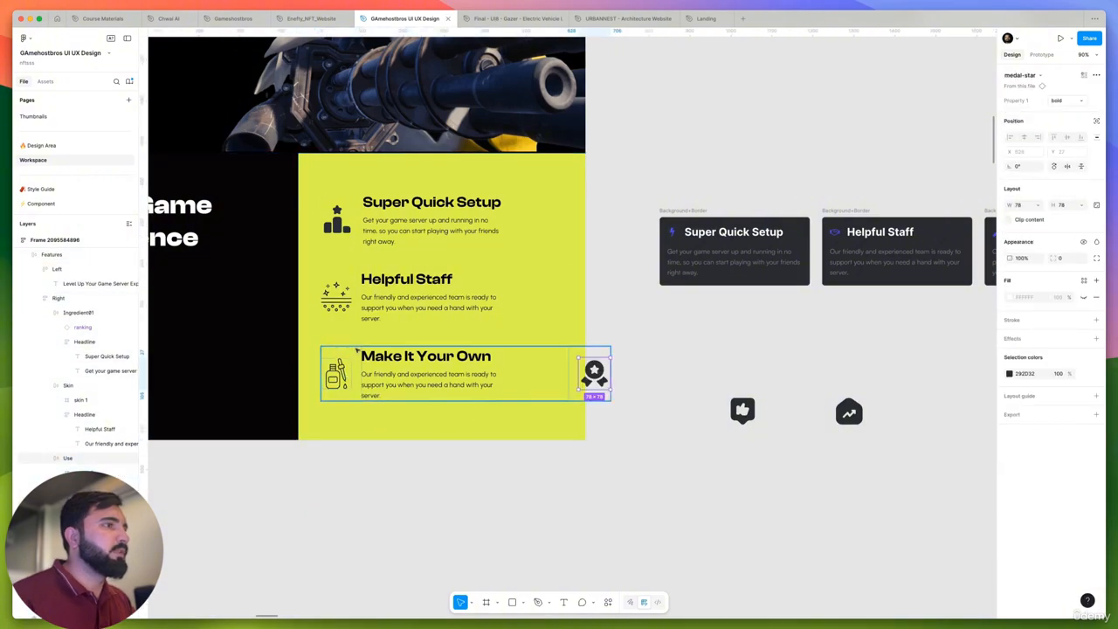
pyautogui.press('Left')
pyautogui.click(336, 374)
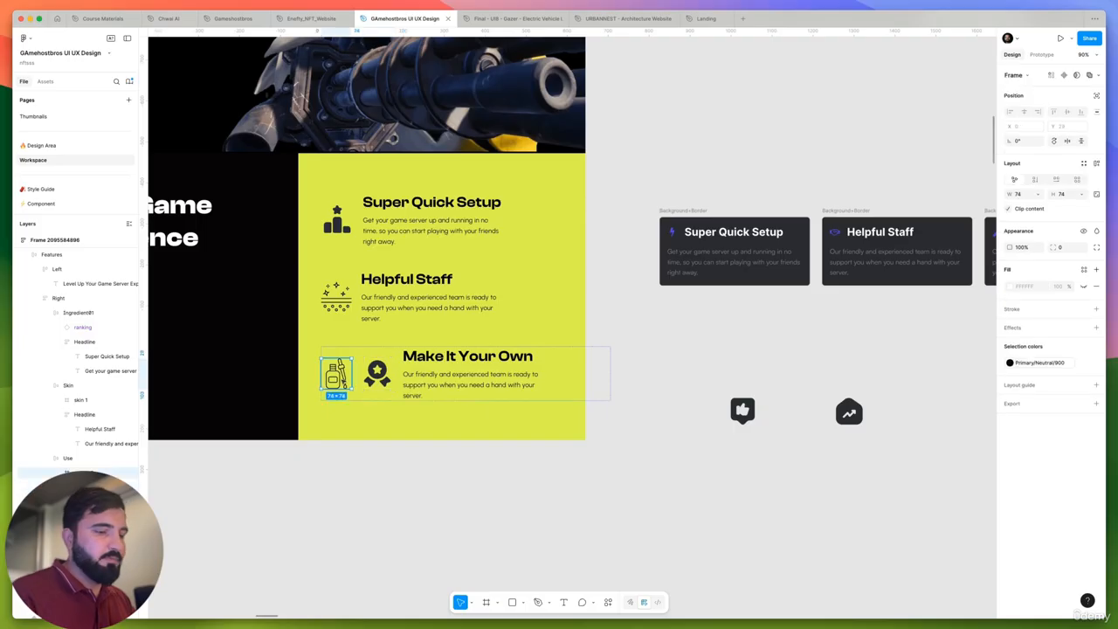
pyautogui.press('Delete')
# Move the like-tag icon from the canvas into the Helpful Staff item, replacing its skin icon
pyautogui.scroll(-1, 699, 387)
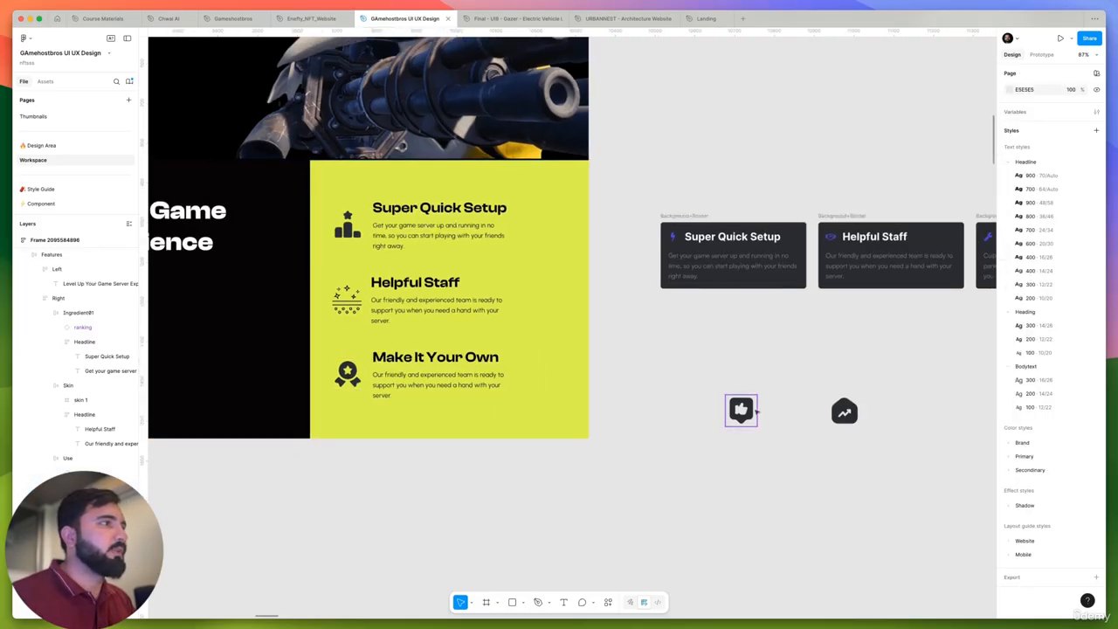
pyautogui.hscroll(-2, 702, 370)
pyautogui.scroll(1, 701, 370)
pyautogui.moveTo(771, 429); pyautogui.dragTo(396, 325)
pyautogui.moveTo(392, 327); pyautogui.dragTo(391, 325)
pyautogui.press('Delete')
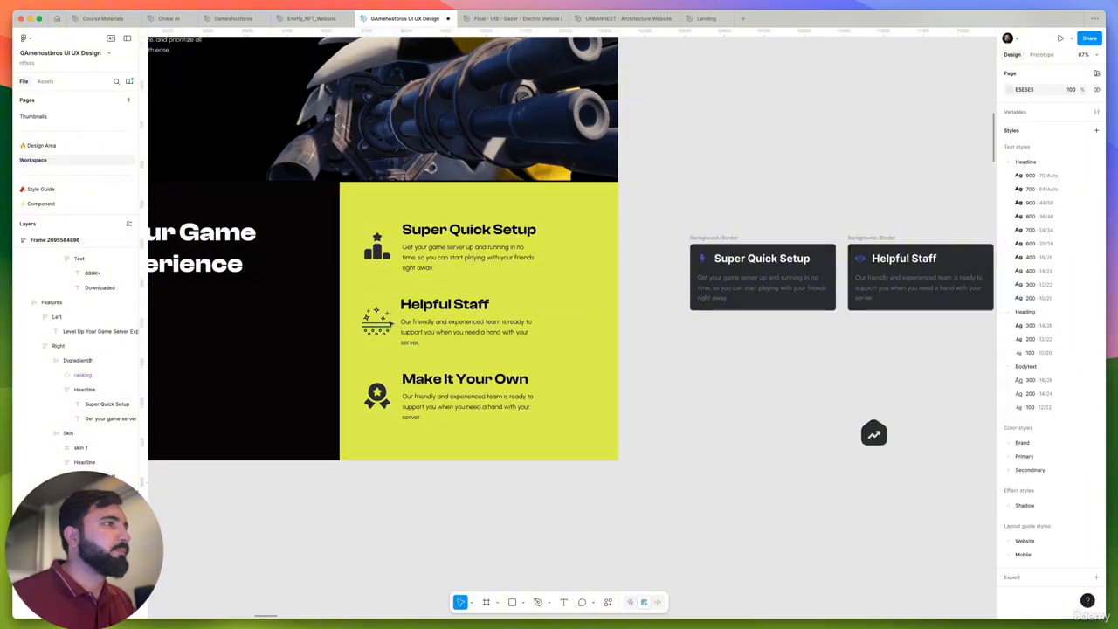
pyautogui.doubleClick(391, 324)
pyautogui.doubleClick(391, 324)
pyautogui.hotkey('ctrl', 'z')
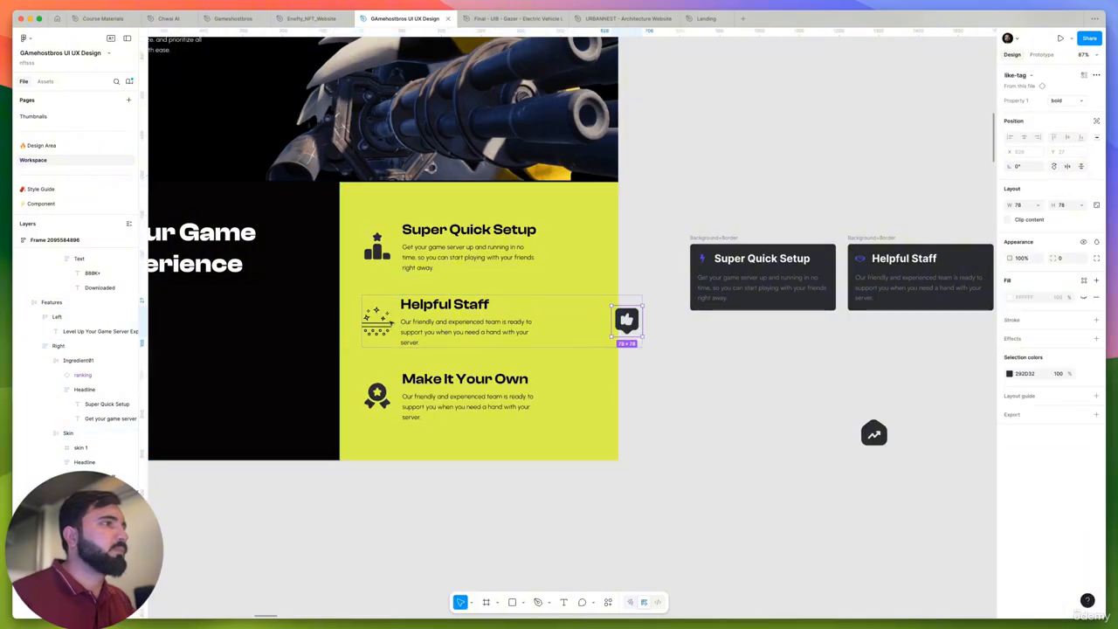
pyautogui.hotkey('ctrl', 'z')
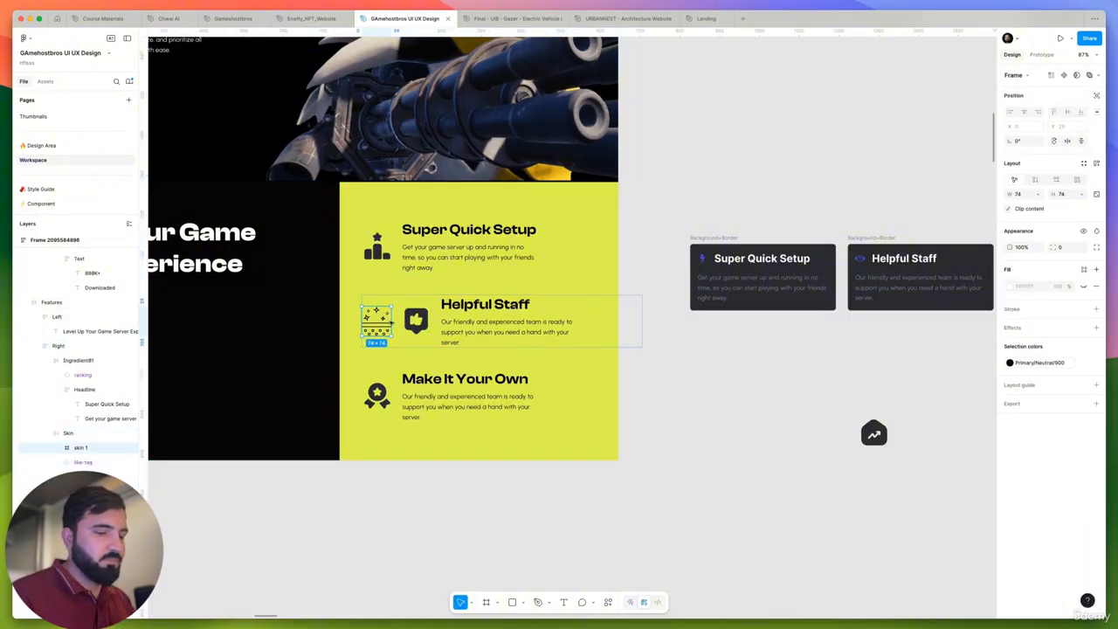
pyautogui.hotkey('ctrl', 'z')
# Move the remaining home-trend-up icon on the canvas closer to the Home Page design, beneath the Super Quick Setup card
pyautogui.scroll(-5, 411, 358)
pyautogui.scroll(2, 416, 369)
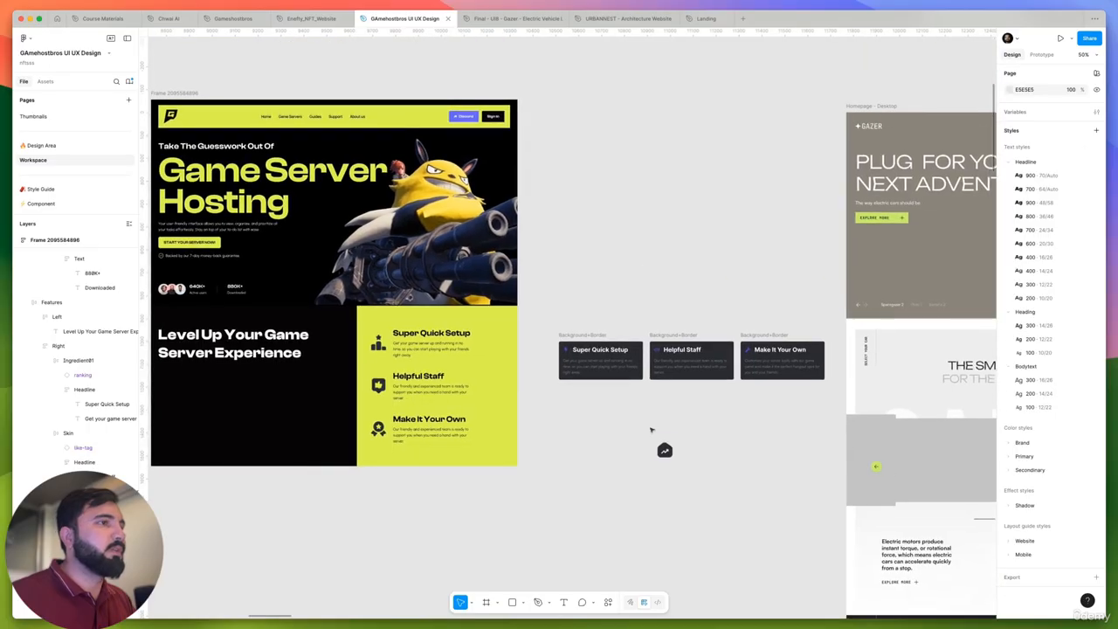
pyautogui.moveTo(665, 450); pyautogui.dragTo(627, 450)
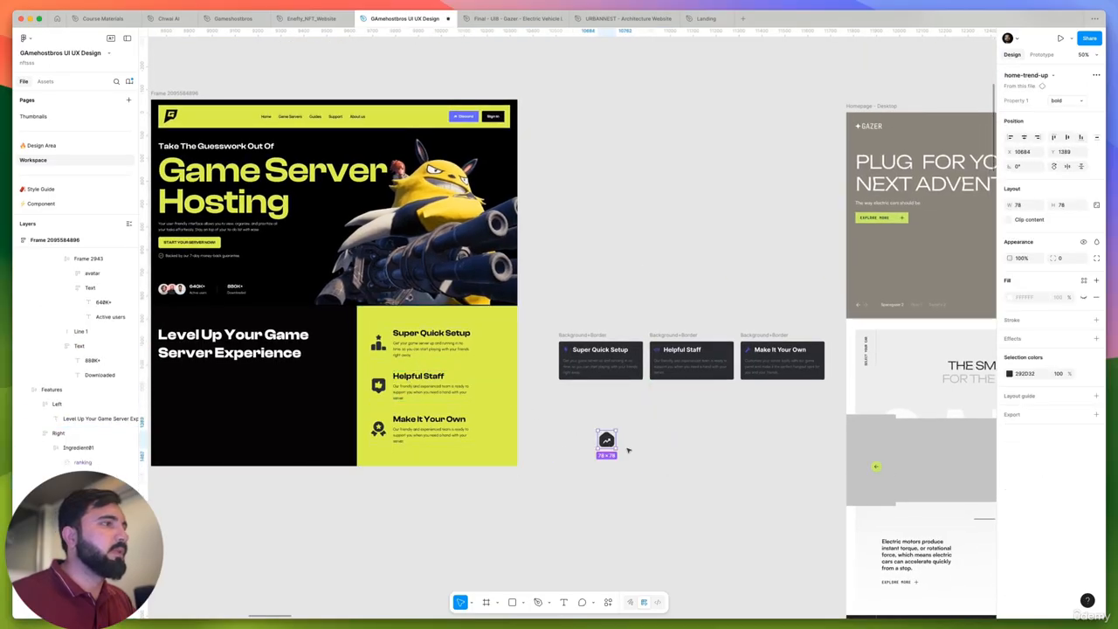
# Cut the home-trend-up icon from the canvas and put it in the Super Quick Setup item in place of the ranking icon
pyautogui.scroll(3, 627, 447)
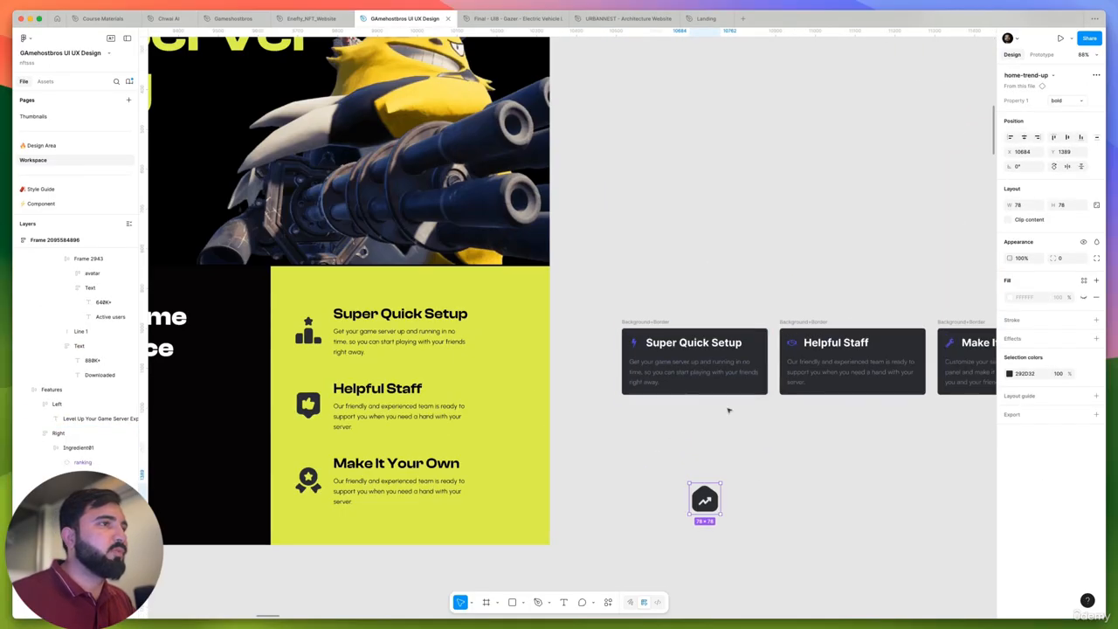
pyautogui.scroll(5, 698, 504)
pyautogui.scroll(-5, 714, 489)
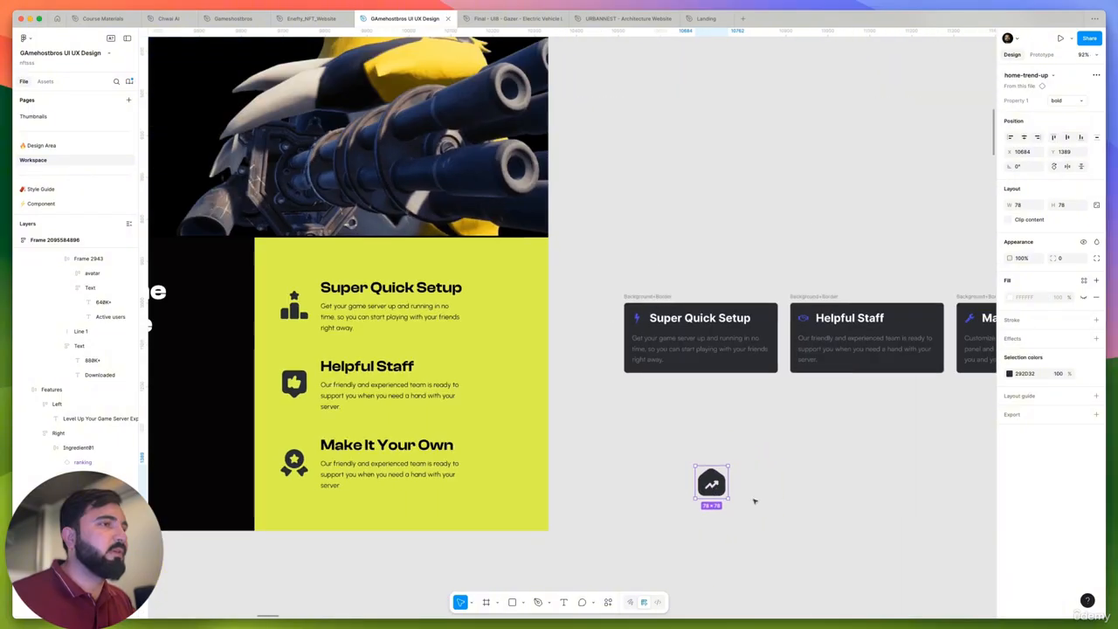
pyautogui.press('Delete')
pyautogui.scroll(2, 739, 481)
pyautogui.scroll(-1, 726, 492)
pyautogui.hscroll(-6, 524, 359)
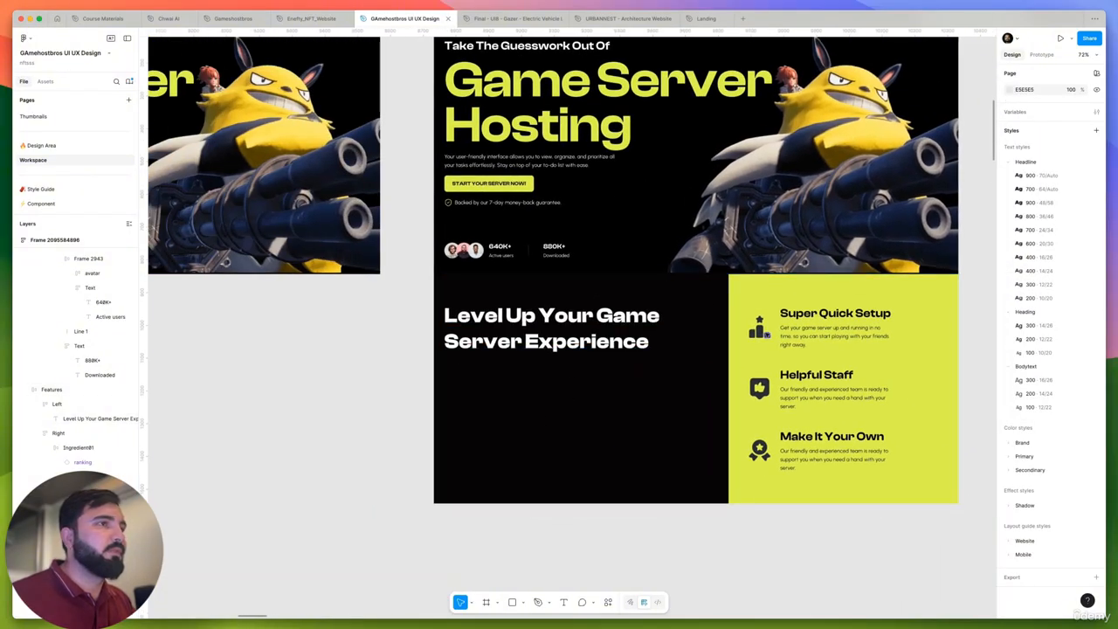
pyautogui.scroll(3, 769, 328)
pyautogui.hotkey('ctrl', 'z')
pyautogui.hscroll(5, 769, 325)
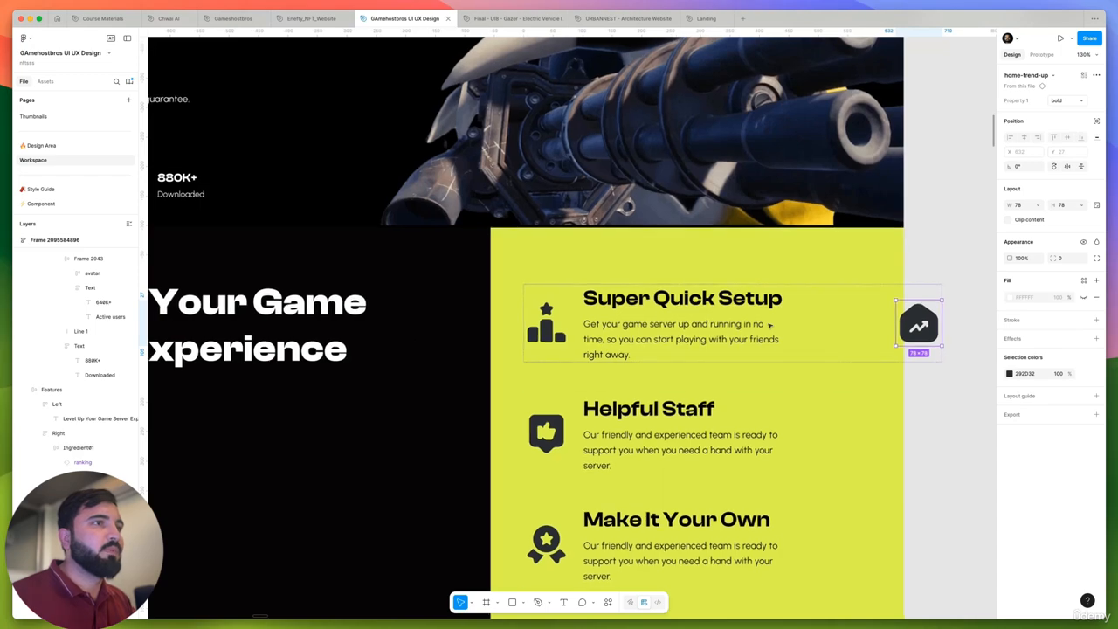
pyautogui.scroll(-3, 768, 325)
pyautogui.hotkey('ctrl', 'z')
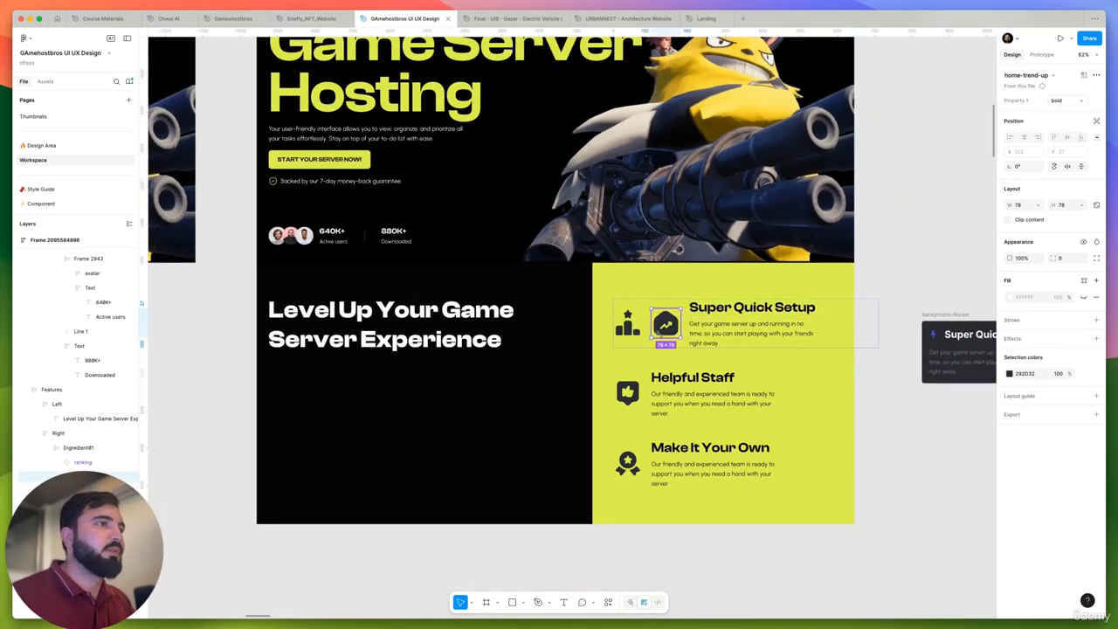
pyautogui.hotkey('ctrl', 'z')
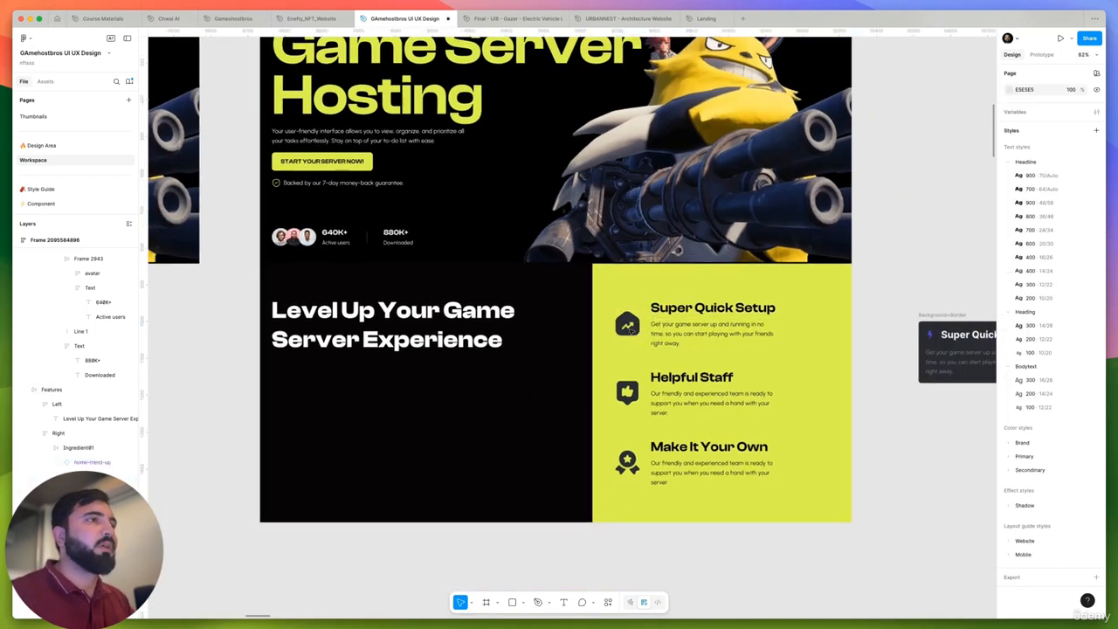
# Swap the home-trend-up icon in the Super Quick Setup item for the cpu-setting icon, searching the components for "setting"
pyautogui.scroll(-2, 629, 328)
pyautogui.click(629, 327)
pyautogui.click(629, 328)
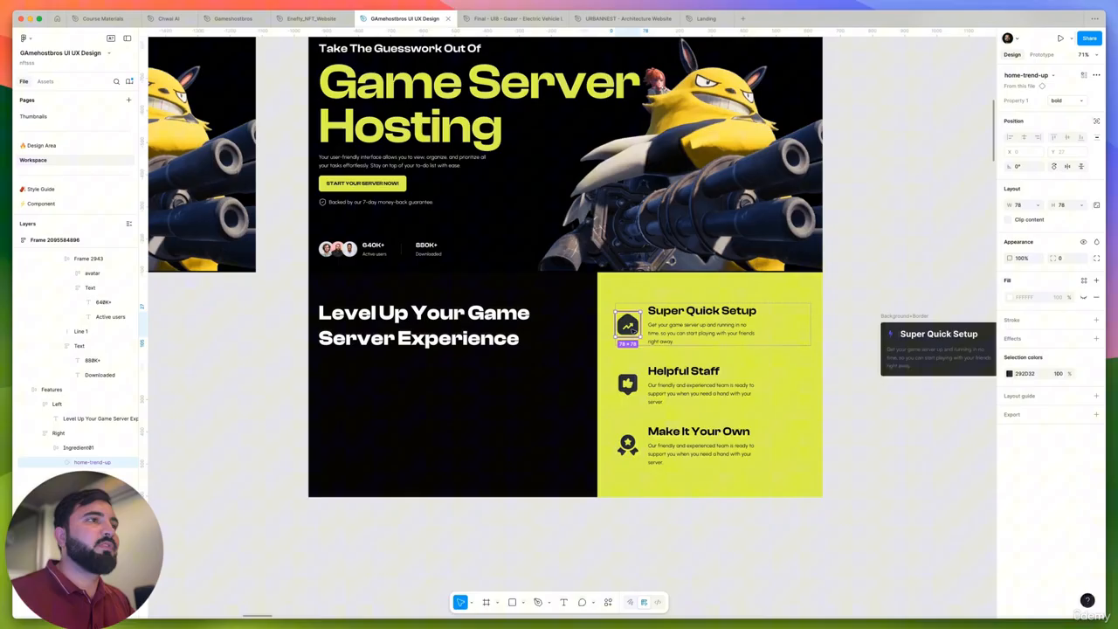
pyautogui.click(1015, 76)
pyautogui.write('s')
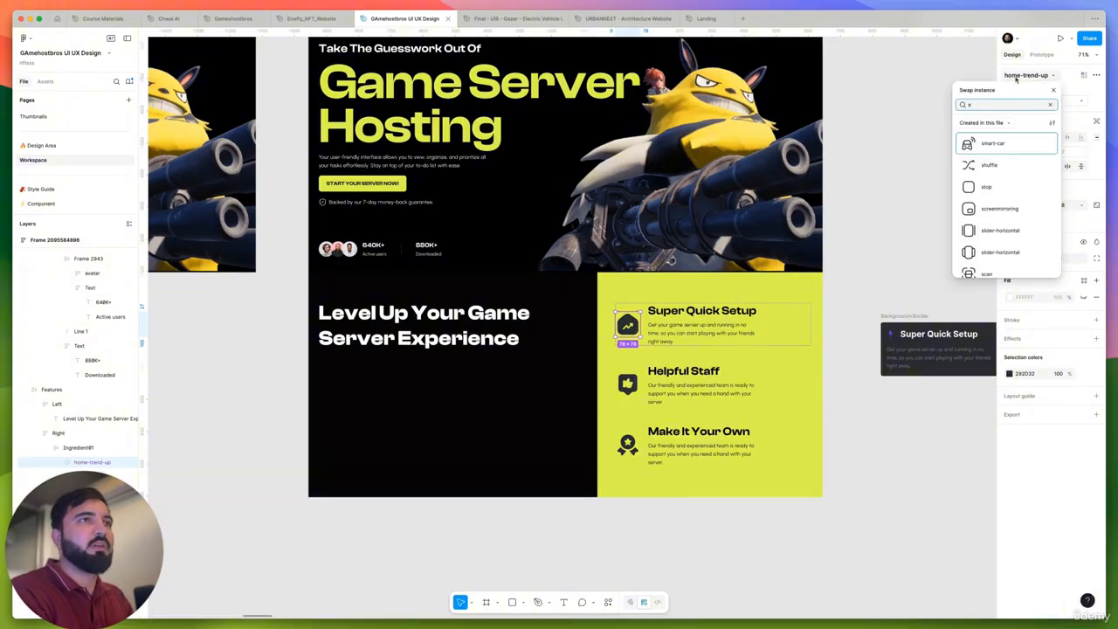
pyautogui.write('etup')
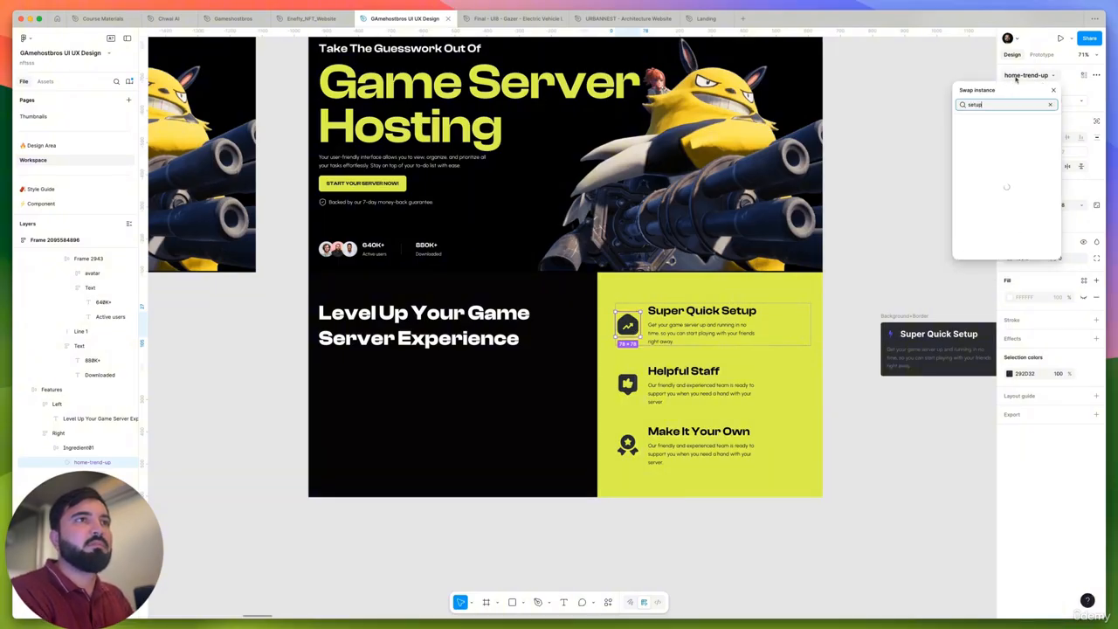
pyautogui.write('s')
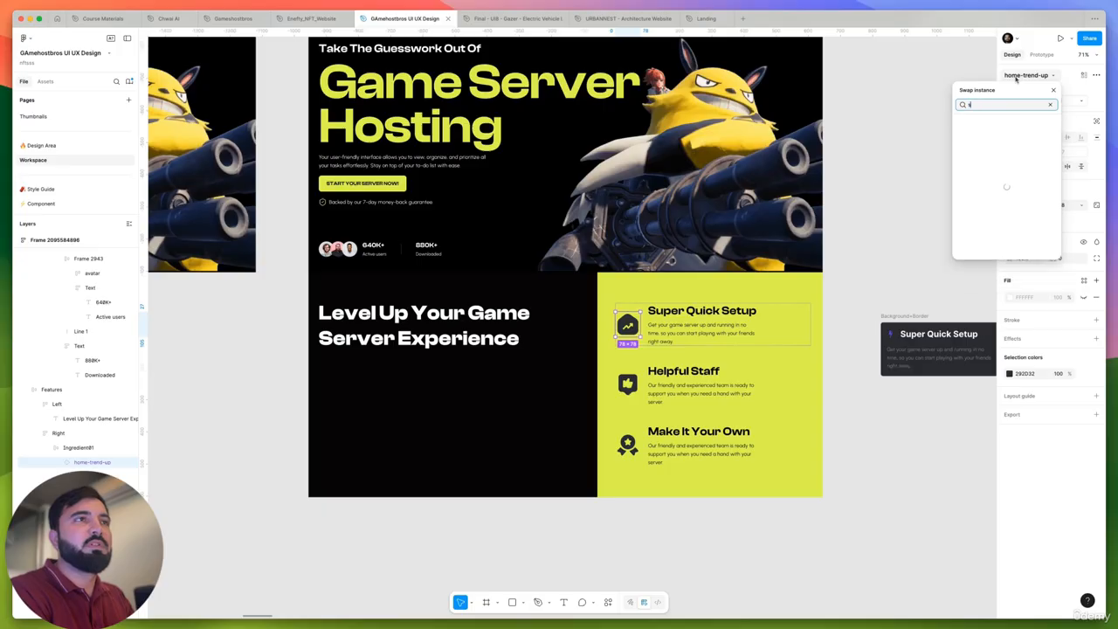
pyautogui.write('etting')
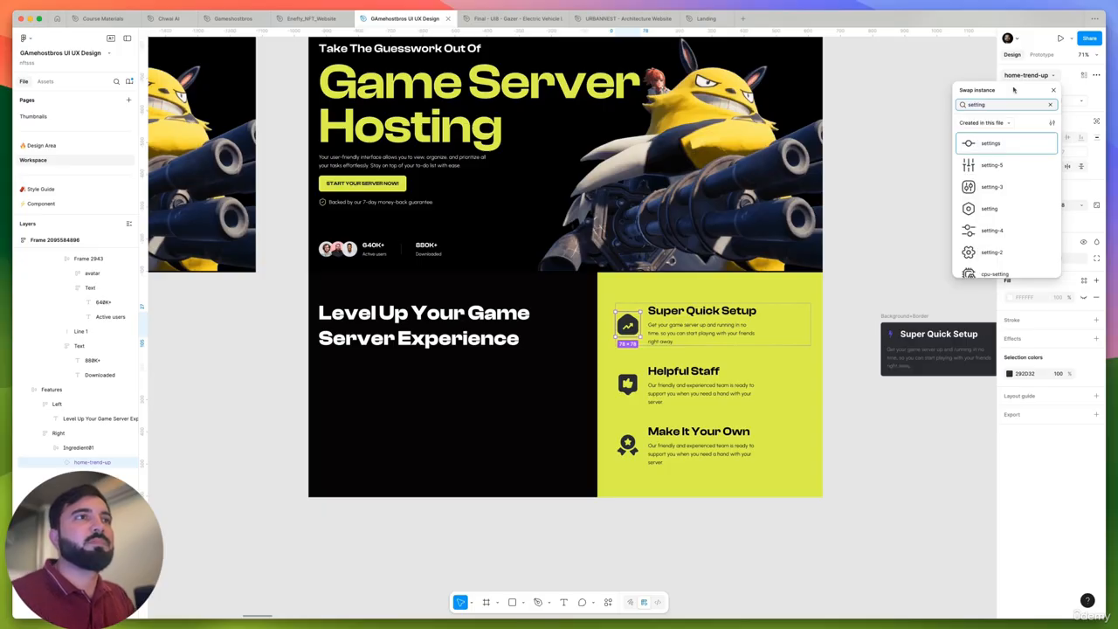
pyautogui.scroll(-2, 939, 172)
pyautogui.scroll(-1, 1005, 224)
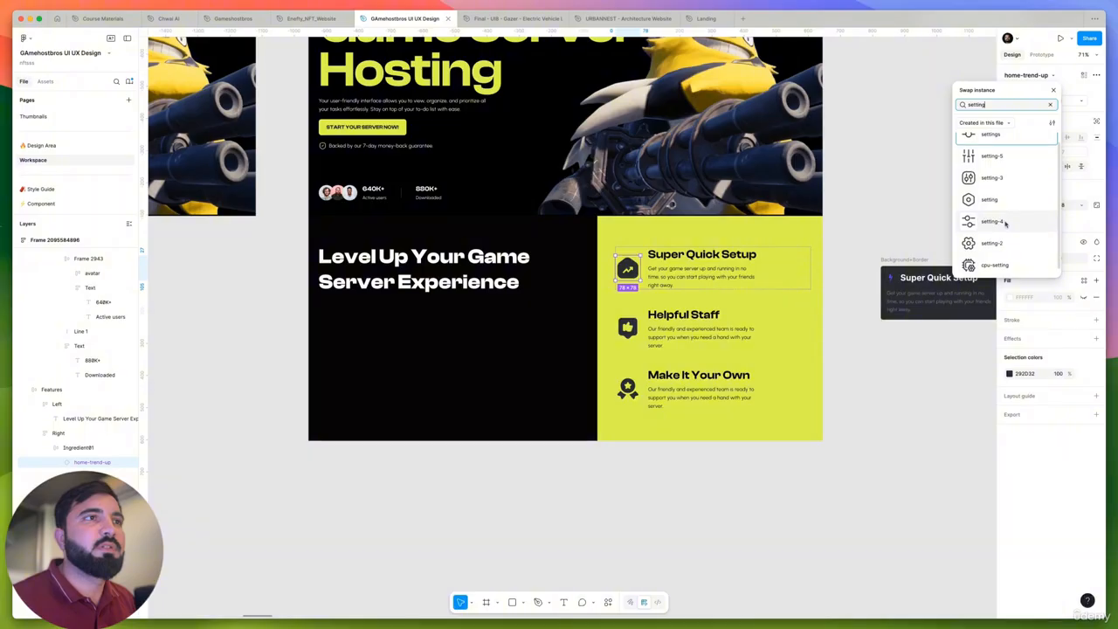
pyautogui.click(994, 257)
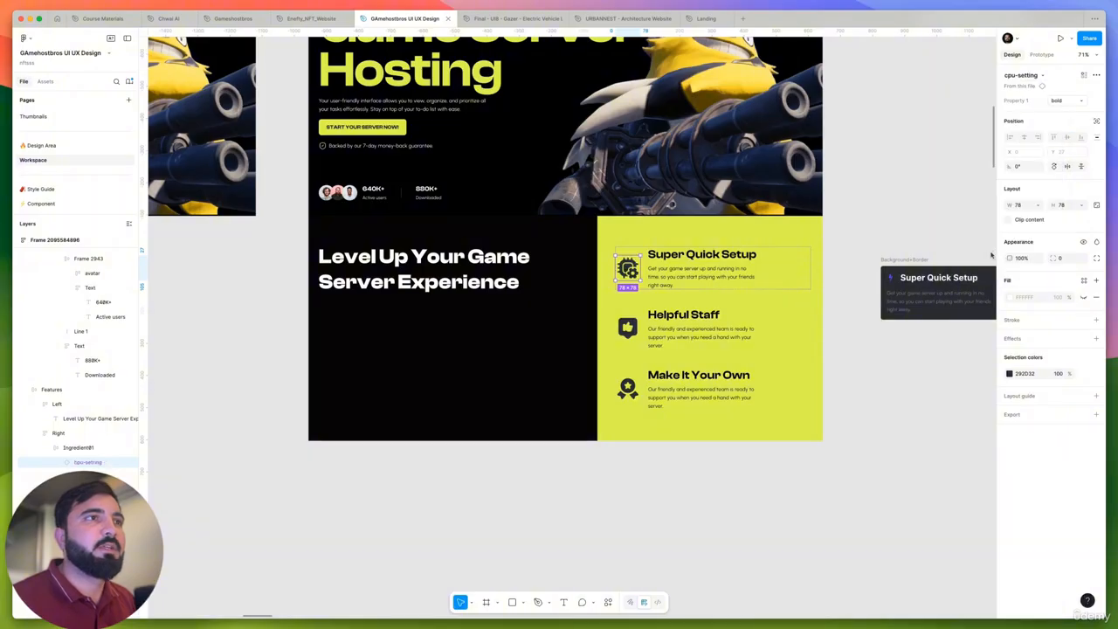
# Change the cpu-setting icon in the Super Quick Setup item to the linear variant
pyautogui.scroll(5, 612, 262)
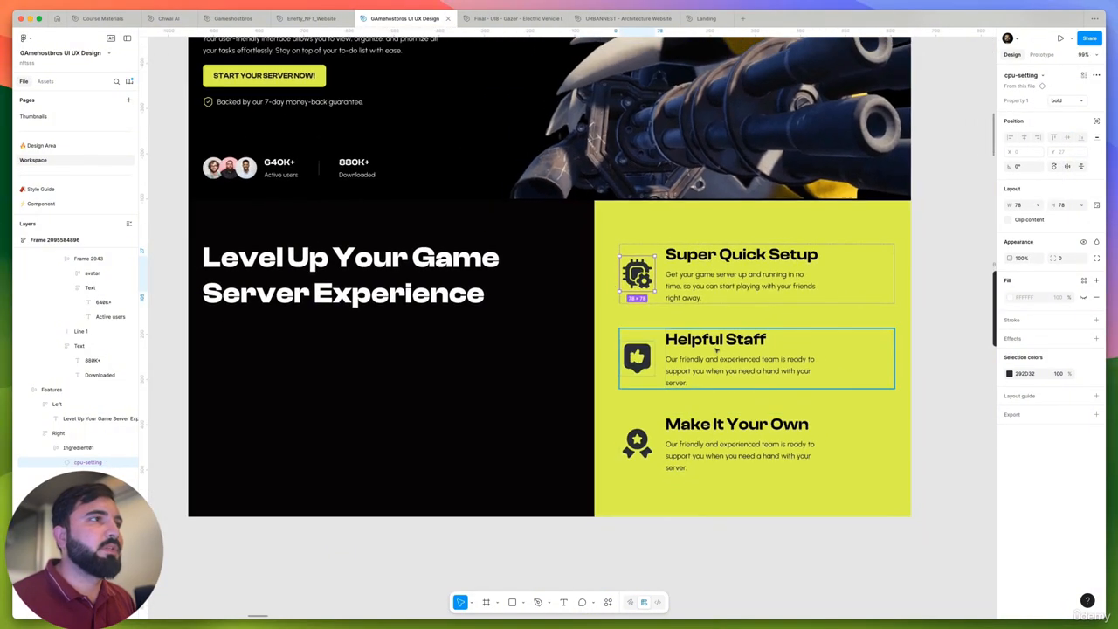
pyautogui.keyDown('shift'); pyautogui.click(635, 358); pyautogui.keyUp('shift')
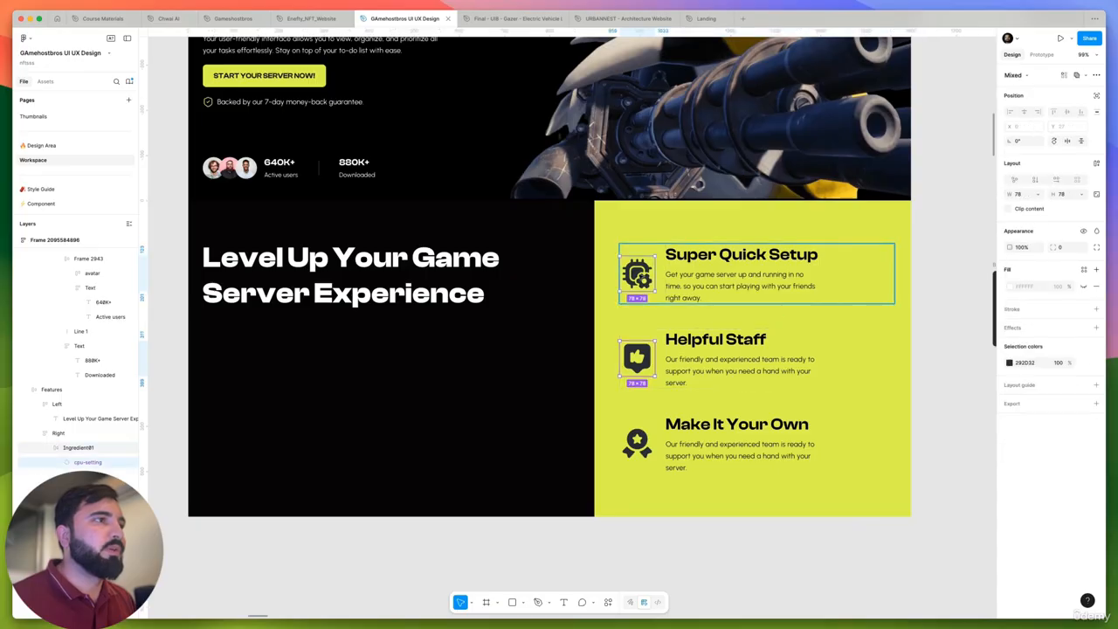
pyautogui.keyDown('shift'); pyautogui.click(647, 433); pyautogui.keyUp('shift')
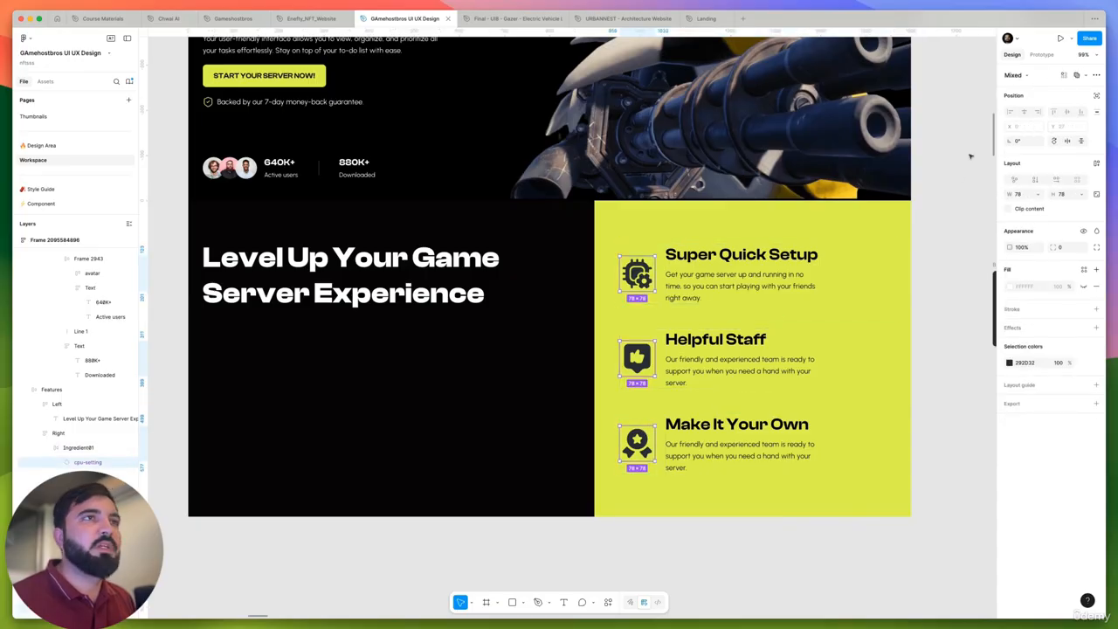
pyautogui.scroll(-3, 658, 394)
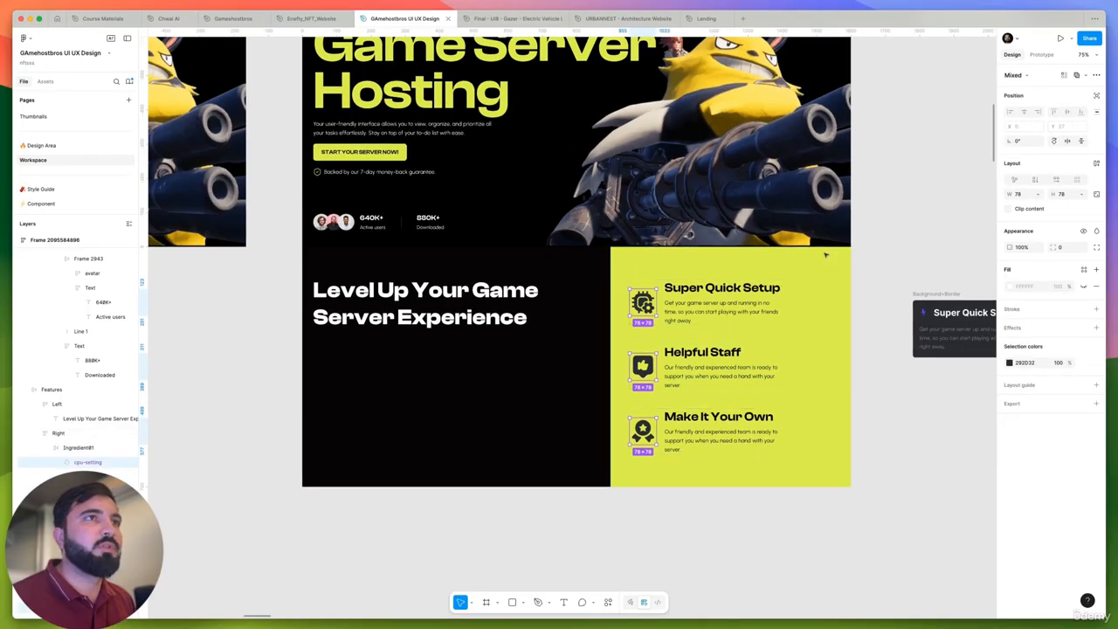
pyautogui.click(643, 302)
pyautogui.click(1059, 101)
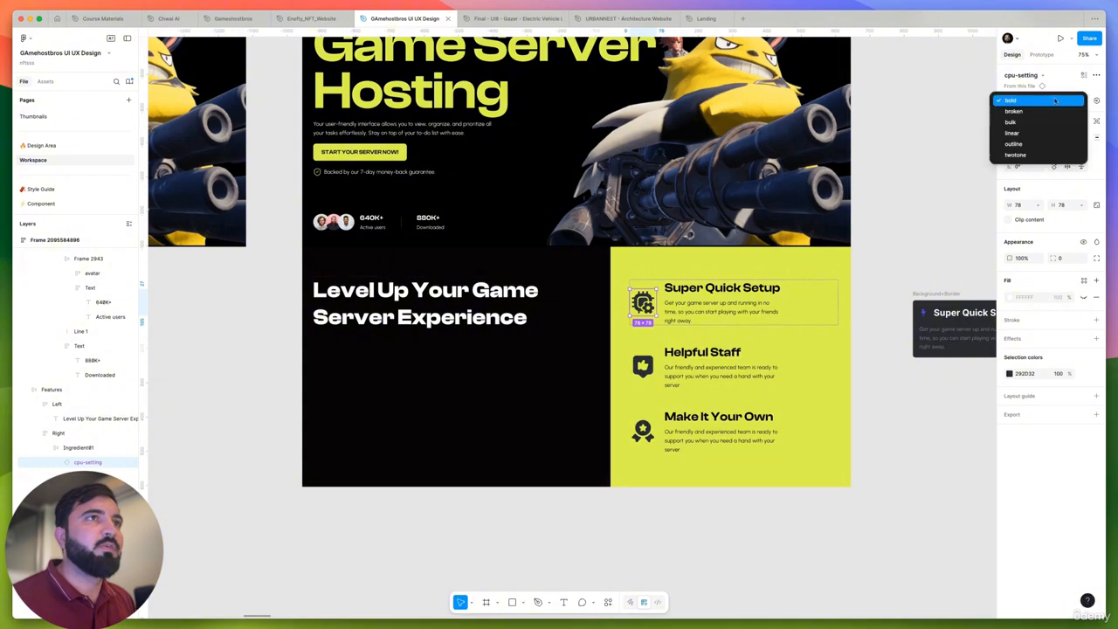
pyautogui.click(1022, 134)
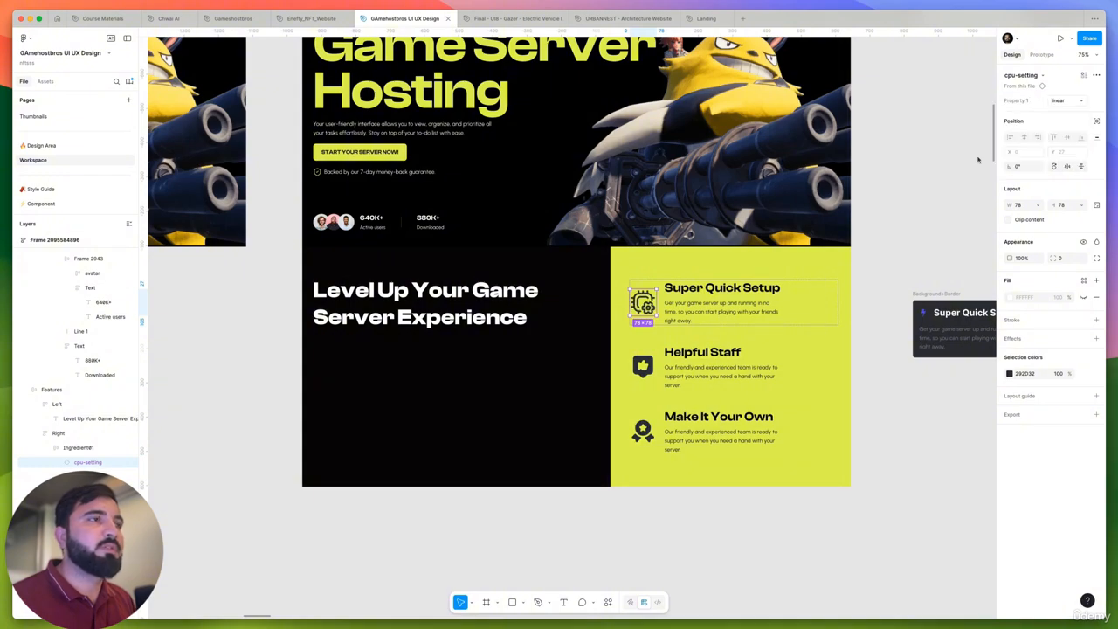
# Change the like-tag icon in the Helpful Staff item to the outline variant
pyautogui.scroll(5, 678, 367)
pyautogui.doubleClick(624, 365)
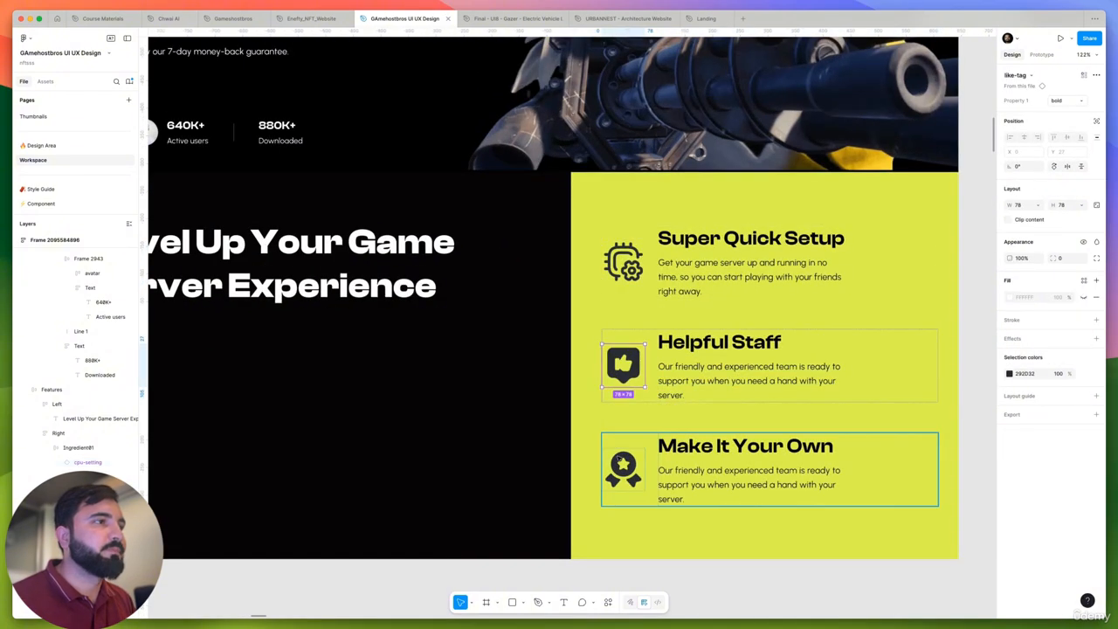
pyautogui.keyDown('shift'); pyautogui.click(619, 457); pyautogui.keyUp('shift')
pyautogui.click(1059, 101)
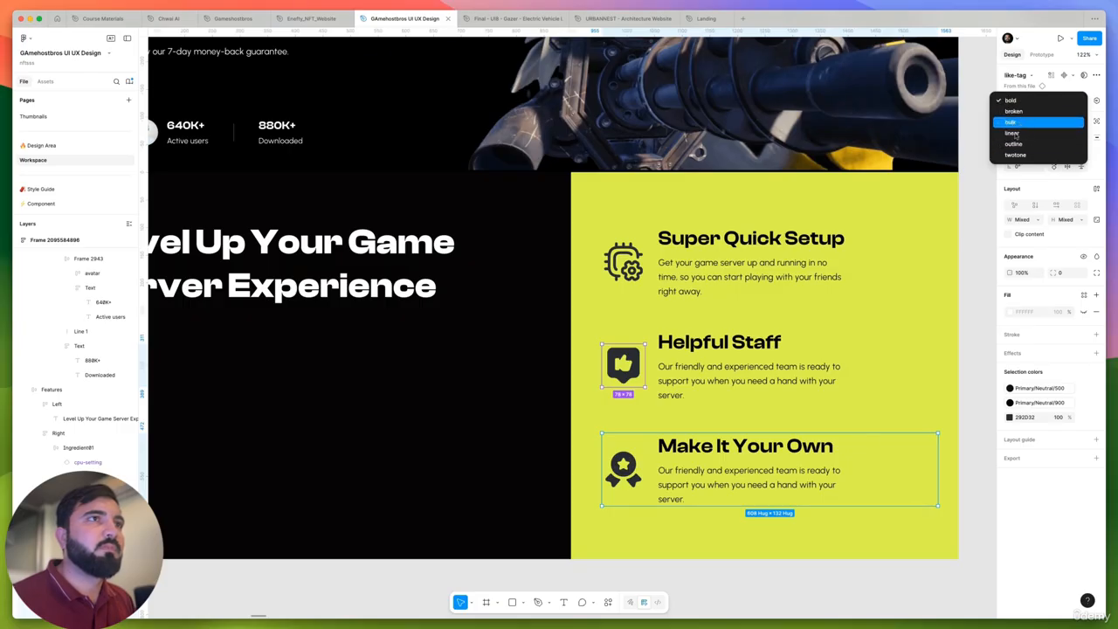
pyautogui.click(649, 348)
pyautogui.click(645, 367)
pyautogui.click(1058, 101)
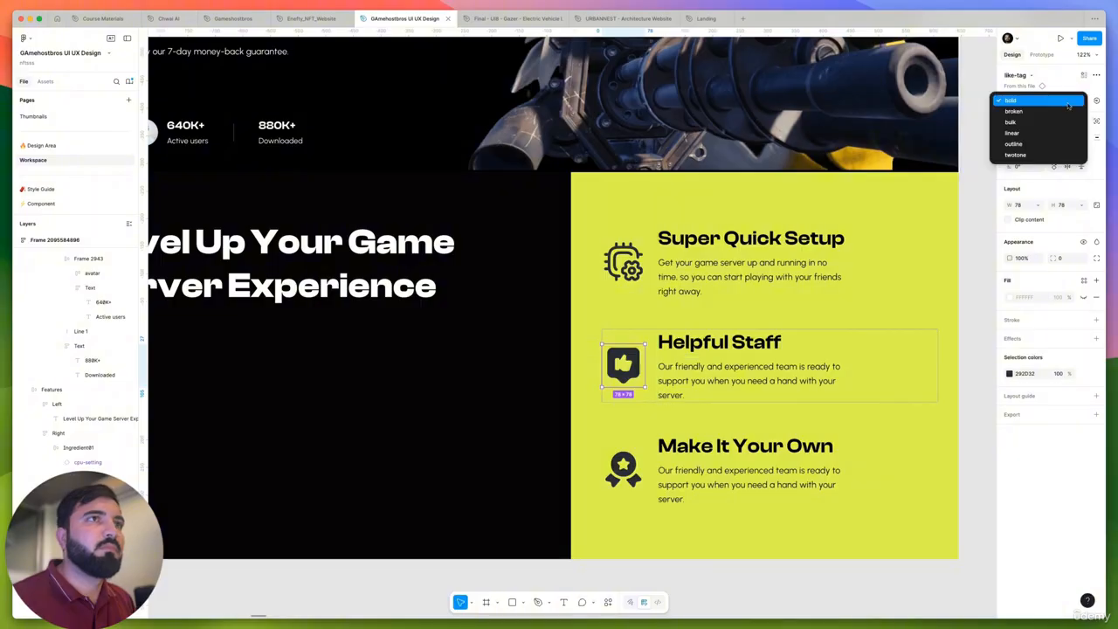
pyautogui.click(1024, 145)
# Change the medal-star icon in the Make It Your Own item to the outline variant and clear the selection
pyautogui.click(627, 478)
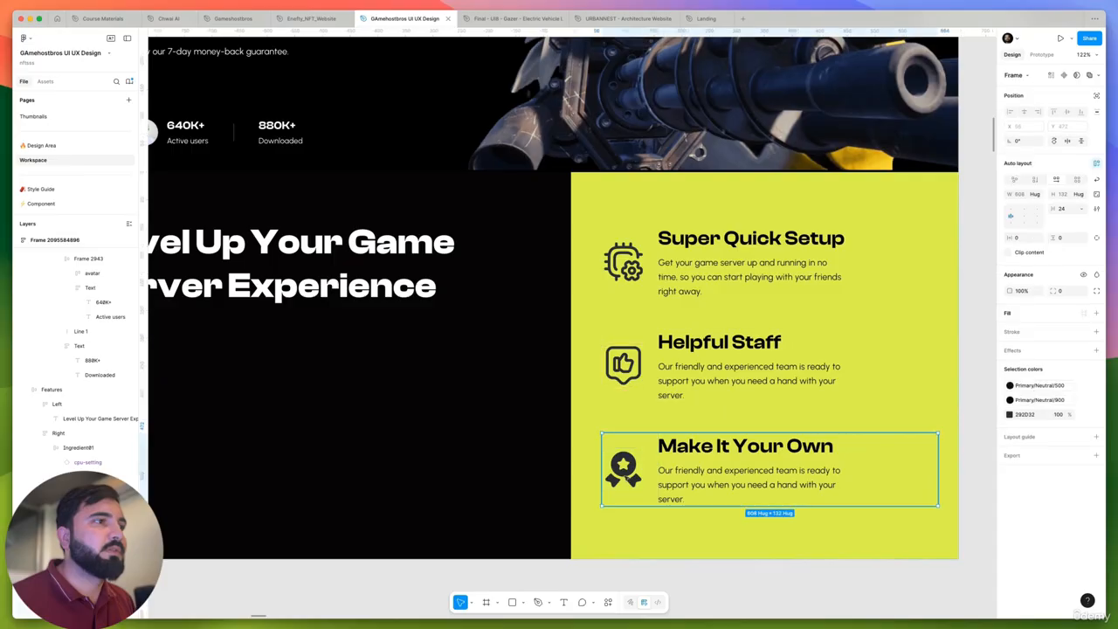
pyautogui.click(627, 478)
pyautogui.click(1057, 100)
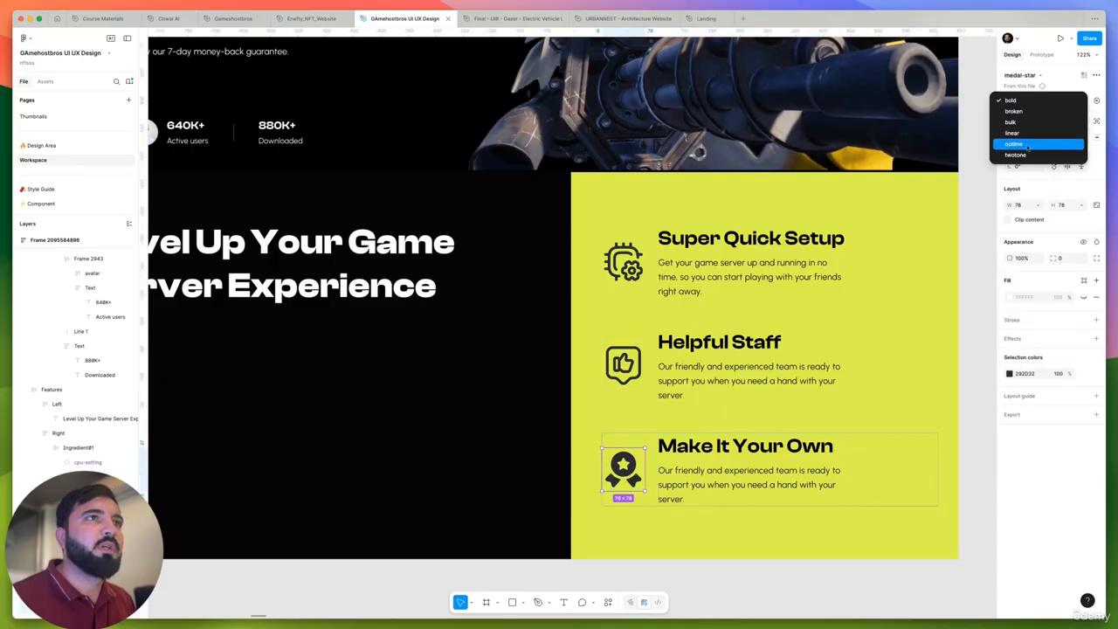
pyautogui.click(1023, 145)
pyautogui.scroll(-5, 524, 354)
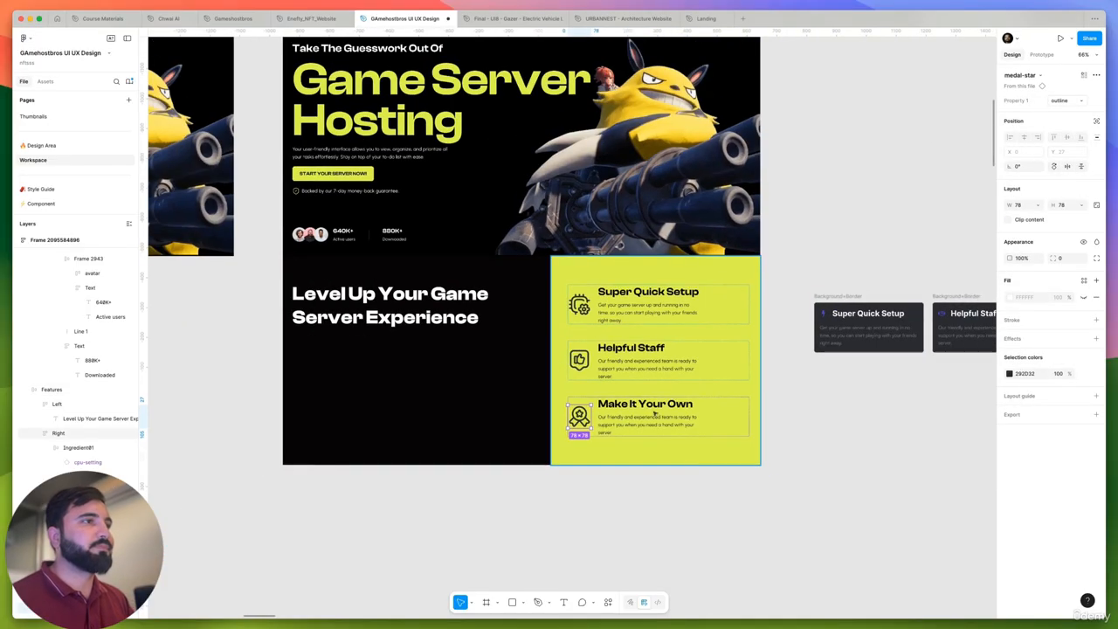
pyautogui.click(752, 489)
# Compare the two-column Features section with the Home Page frame and the original website reference
pyautogui.moveTo(678, 521); pyautogui.dragTo(777, 496)
pyautogui.scroll(-3, 777, 496)
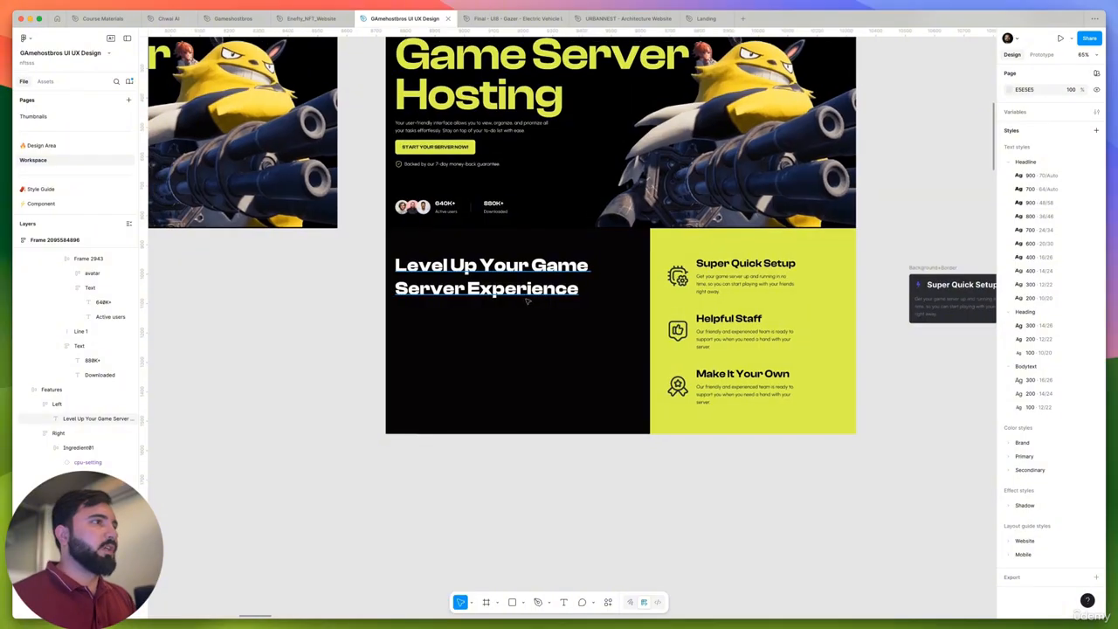
pyautogui.hscroll(-3, 760, 490)
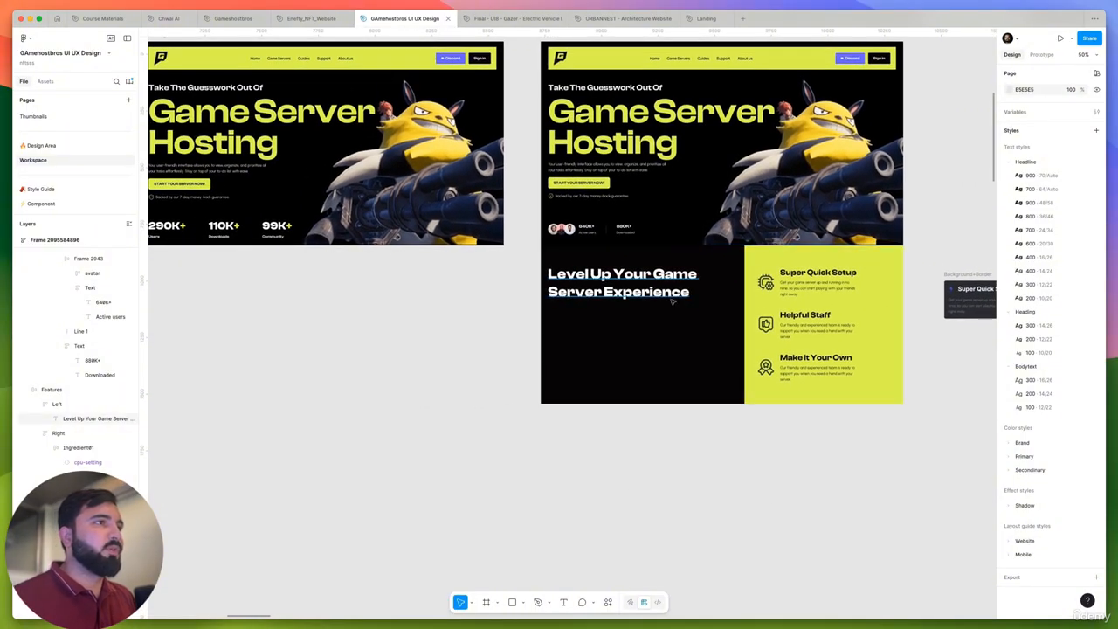
pyautogui.scroll(4, 664, 305)
pyautogui.scroll(-5, 655, 293)
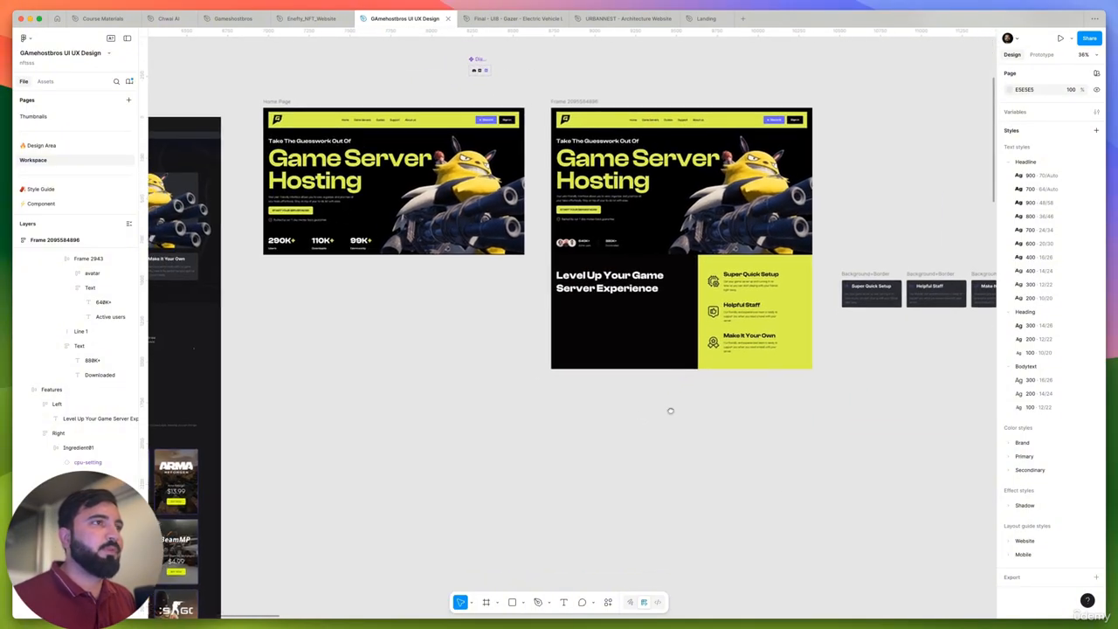
pyautogui.moveTo(671, 410); pyautogui.dragTo(676, 410)
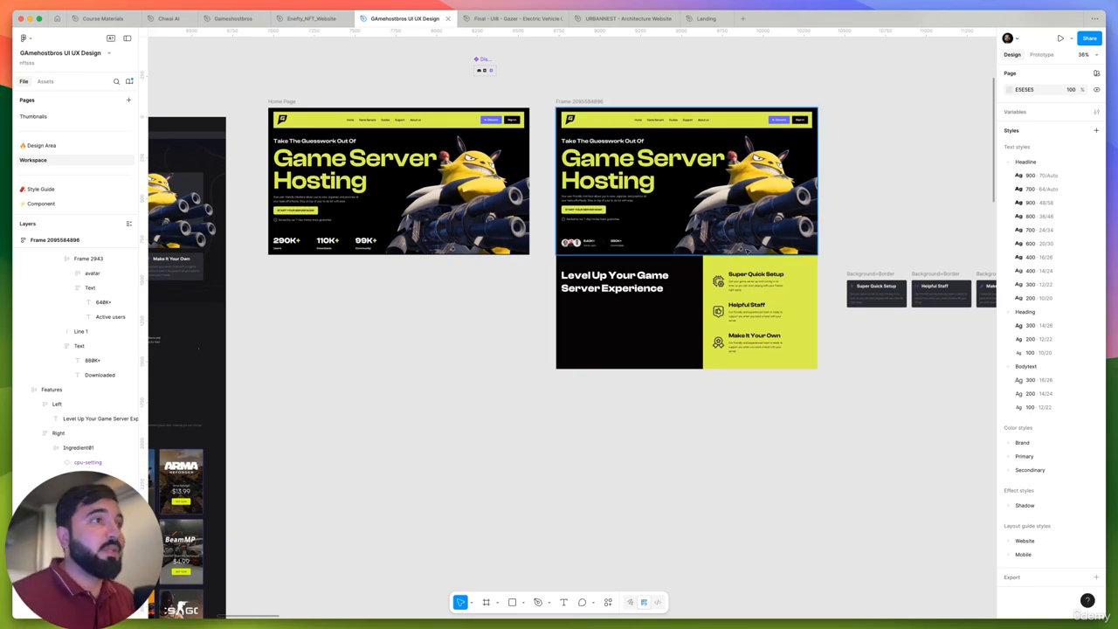
pyautogui.scroll(-5, 647, 297)
pyautogui.scroll(3, 620, 284)
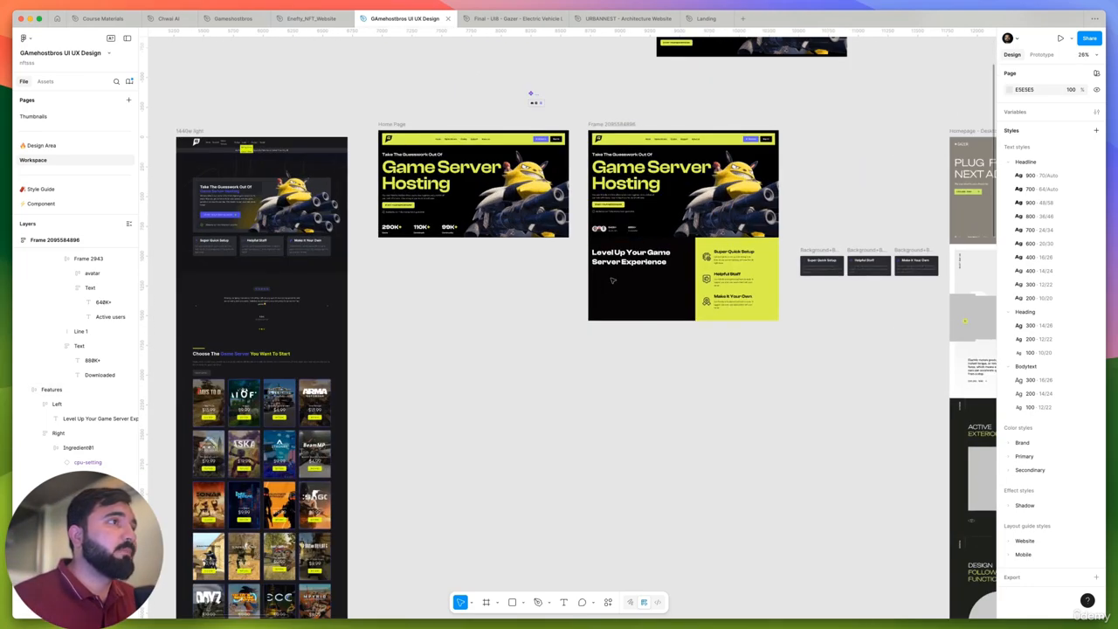
pyautogui.click(612, 280)
pyautogui.scroll(4, 576, 271)
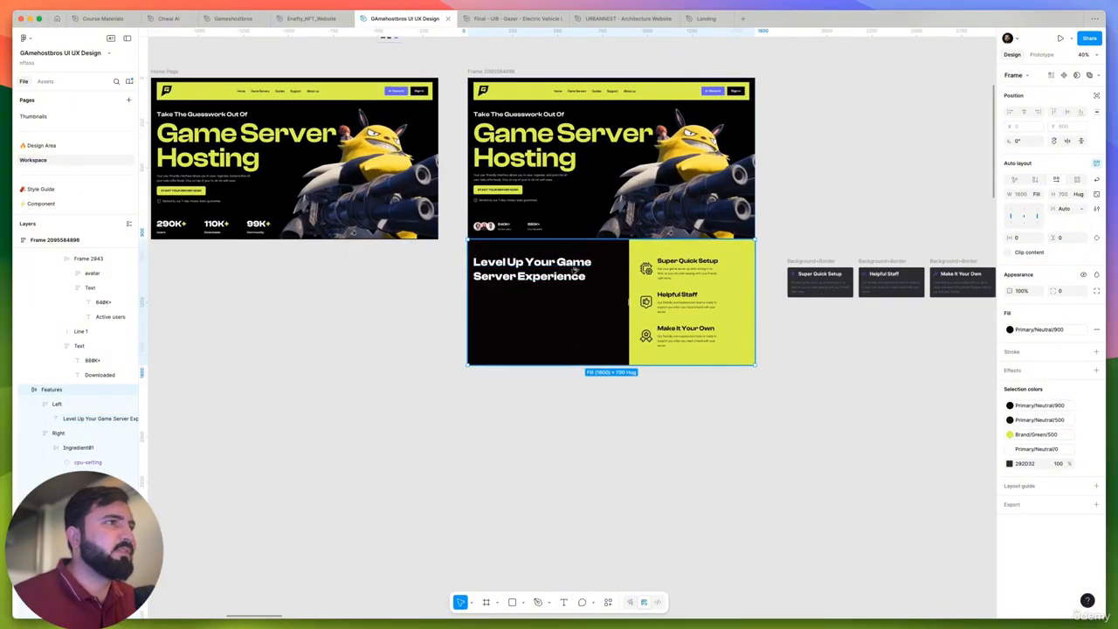
pyautogui.scroll(-4, 568, 270)
pyautogui.hscroll(-3, 611, 262)
pyautogui.scroll(2, 661, 149)
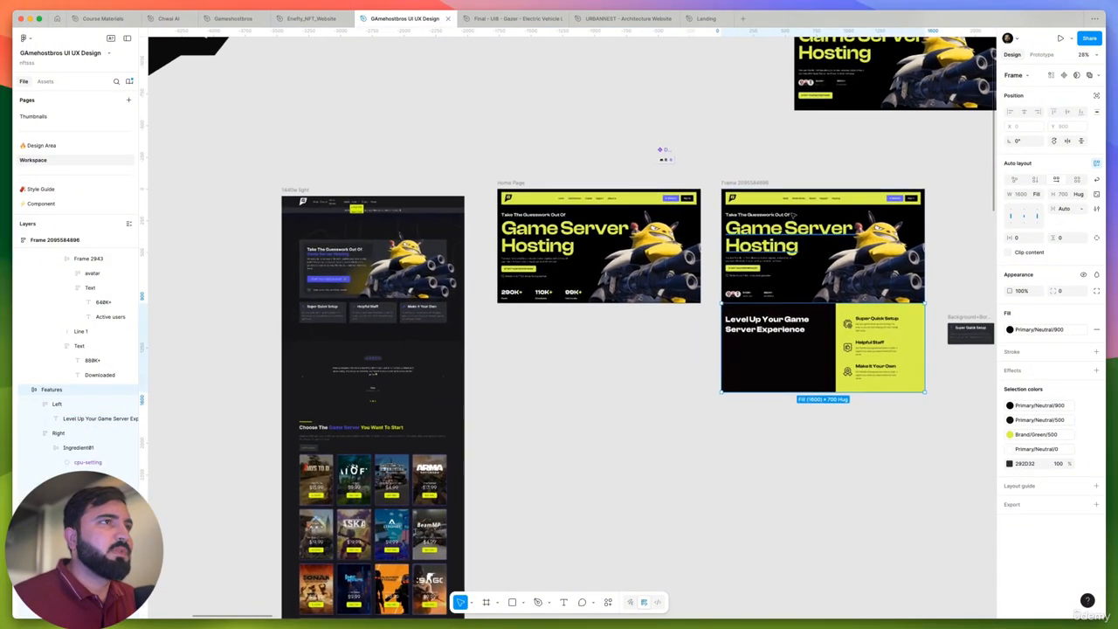
pyautogui.scroll(5, 793, 328)
pyautogui.hscroll(5, 630, 374)
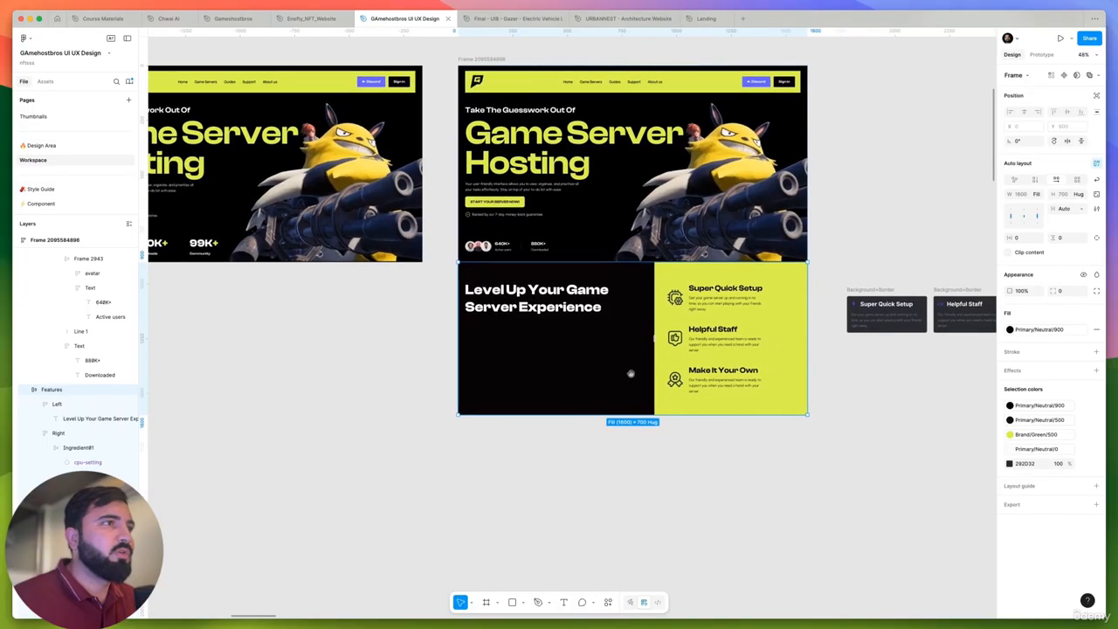
# Duplicate the Features section and place the copy directly beneath the Home Page hero, aligned with its edges
pyautogui.click(704, 457)
pyautogui.moveTo(524, 446); pyautogui.dragTo(716, 461)
pyautogui.moveTo(756, 346); pyautogui.dragTo(387, 336)
# Delete the "Level Up Your Game Server Experience" heading and its container from the copied Features section
pyautogui.doubleClick(358, 304)
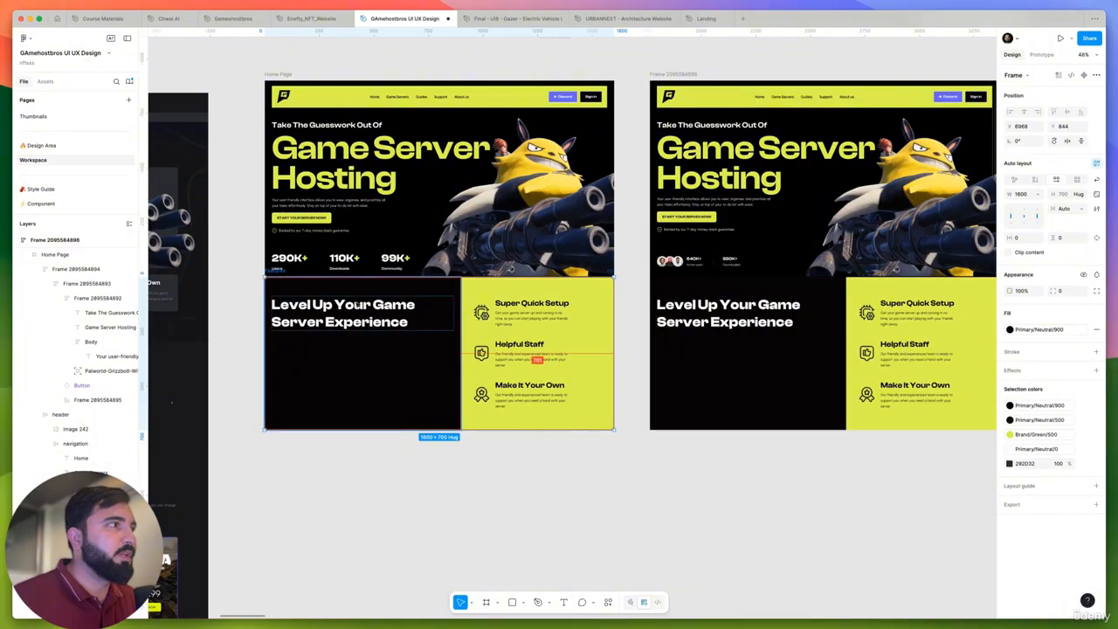
pyautogui.click(360, 306)
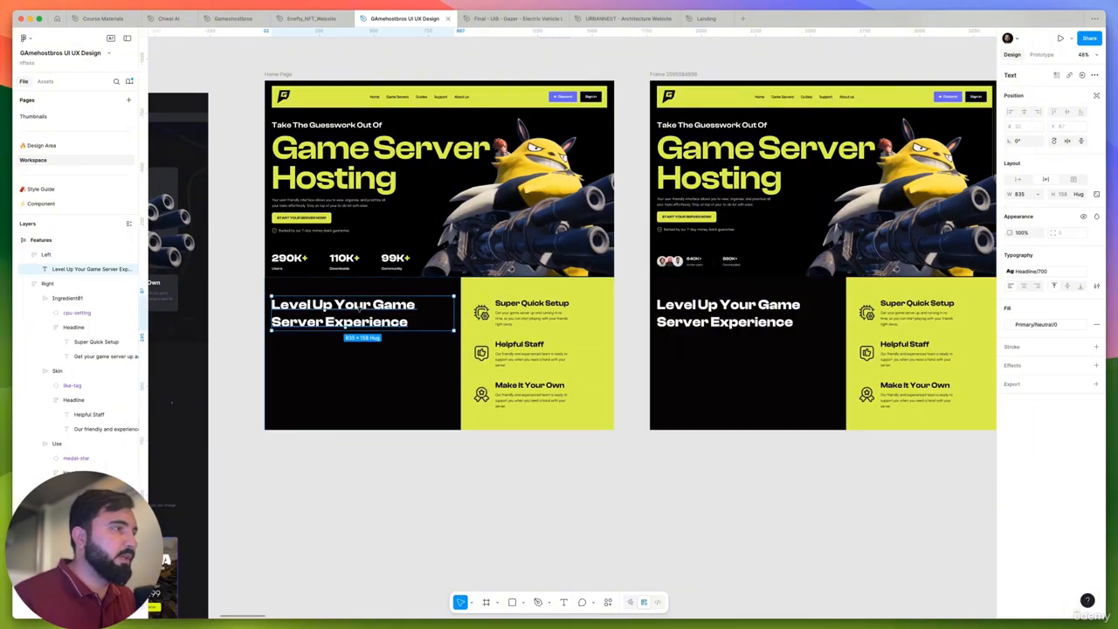
pyautogui.press('Delete')
pyautogui.press('Delete')
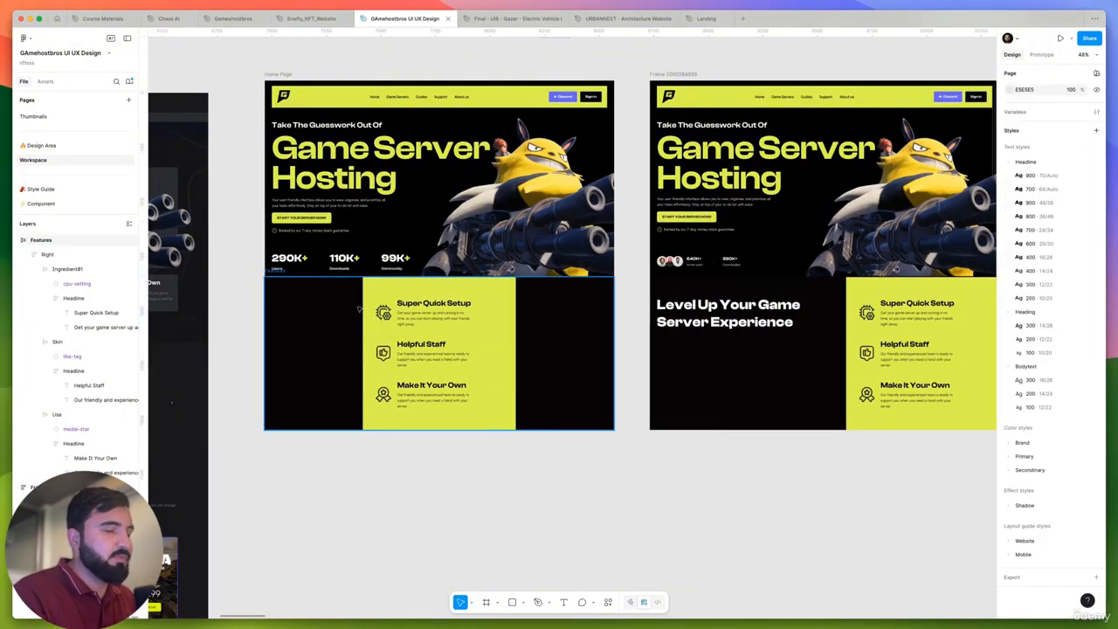
# Lay out the copied section's three benefits horizontally and widen their green container to about 1595 px
pyautogui.click(431, 313)
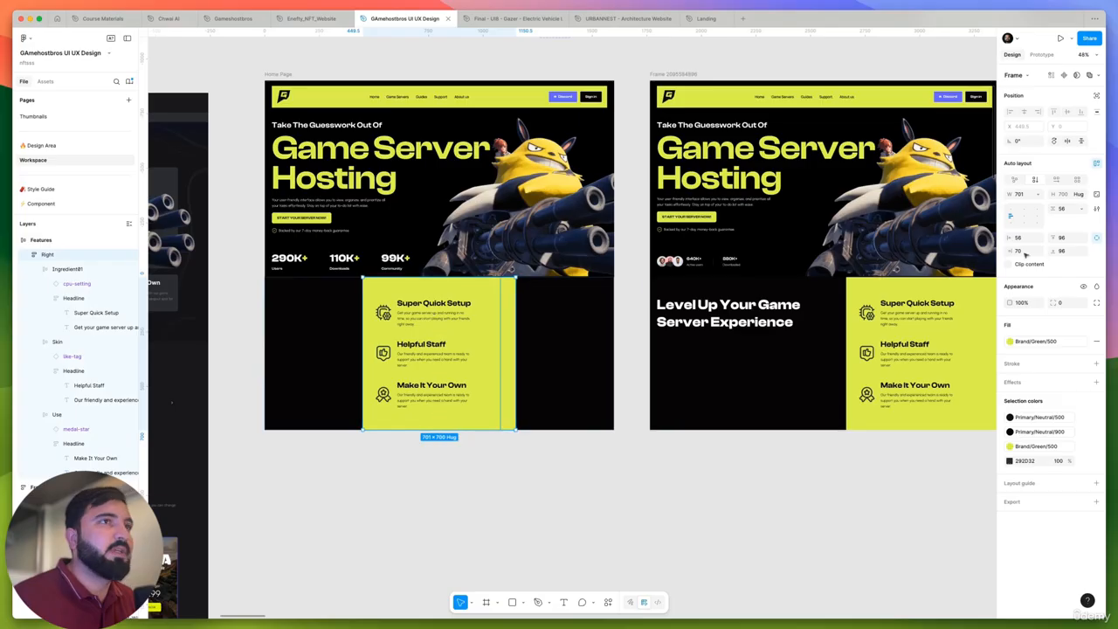
pyautogui.click(1057, 179)
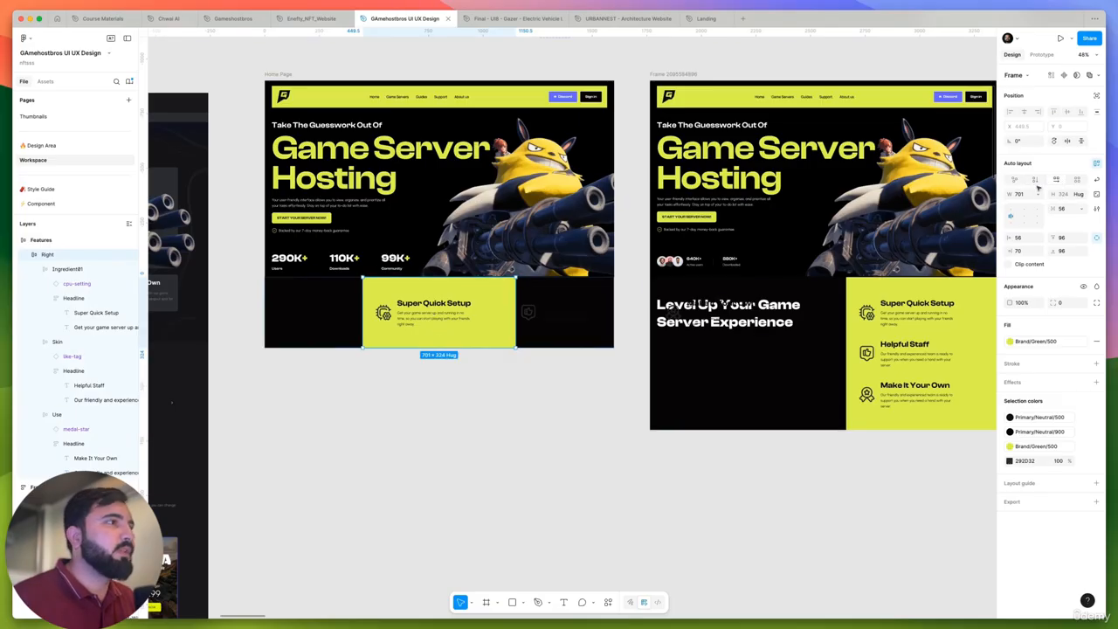
pyautogui.moveTo(511, 312); pyautogui.dragTo(613, 312)
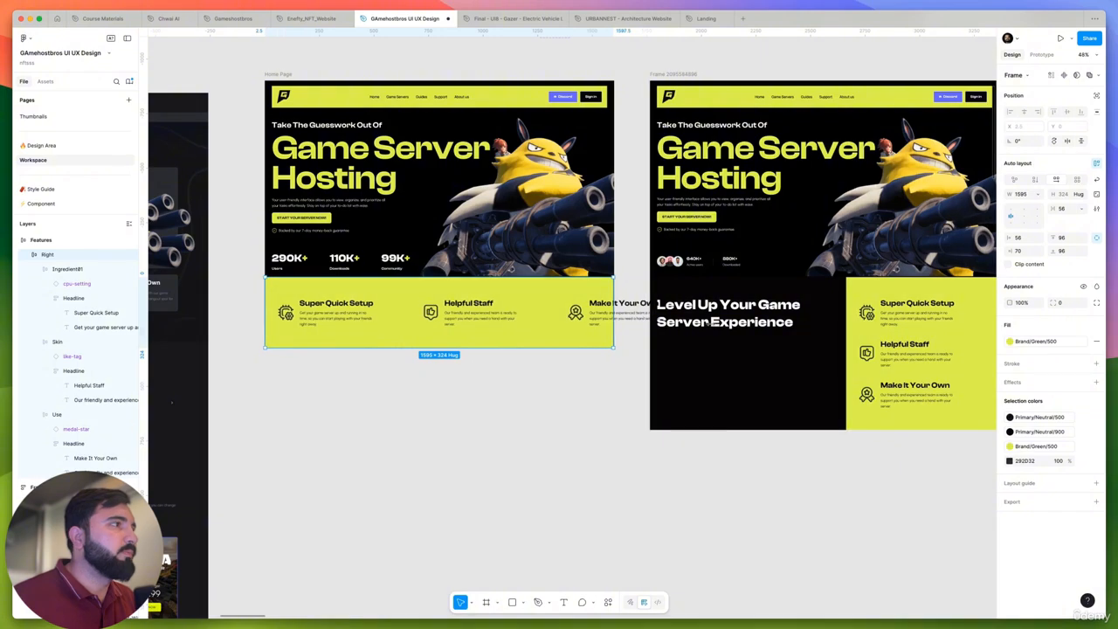
# Set the three benefit blocks in the green strip to fill the container's width
pyautogui.click(524, 313)
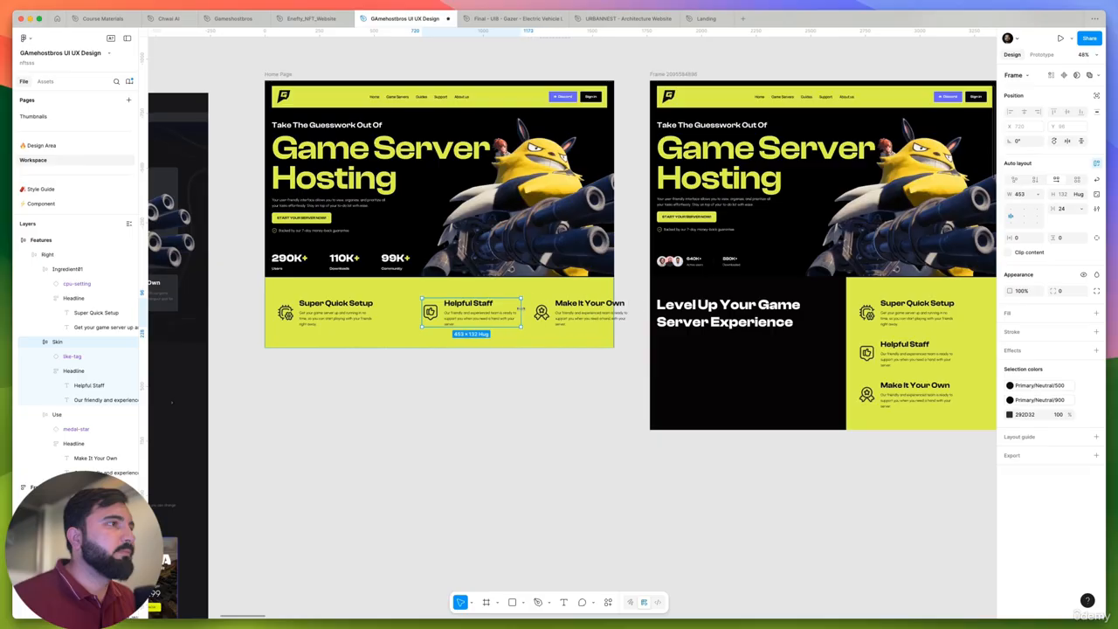
pyautogui.click(385, 317)
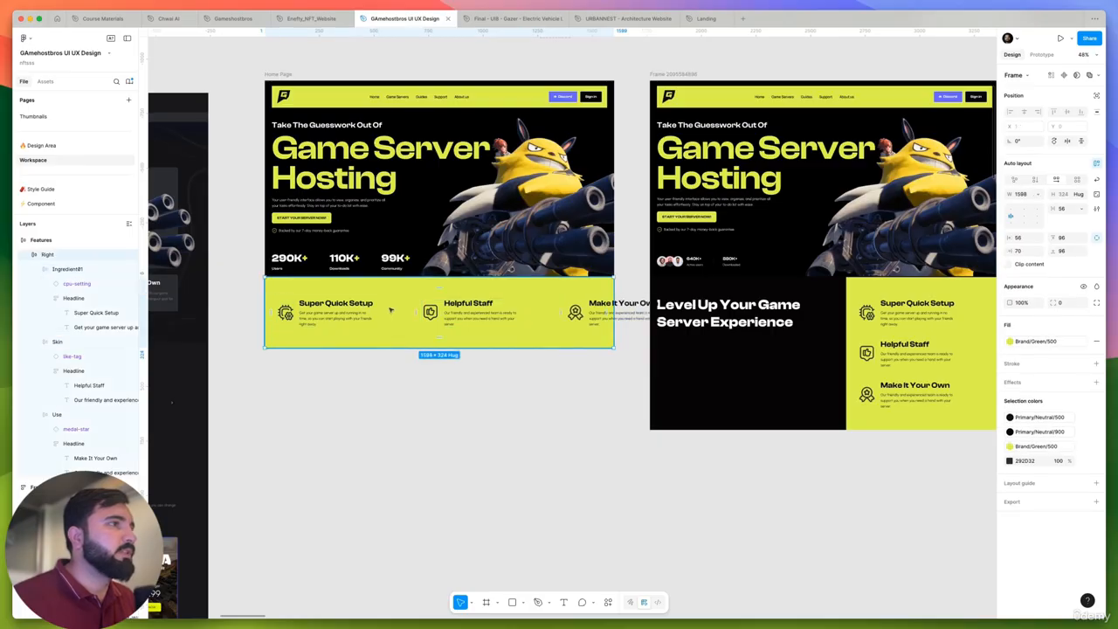
pyautogui.moveTo(381, 306); pyautogui.dragTo(699, 299)
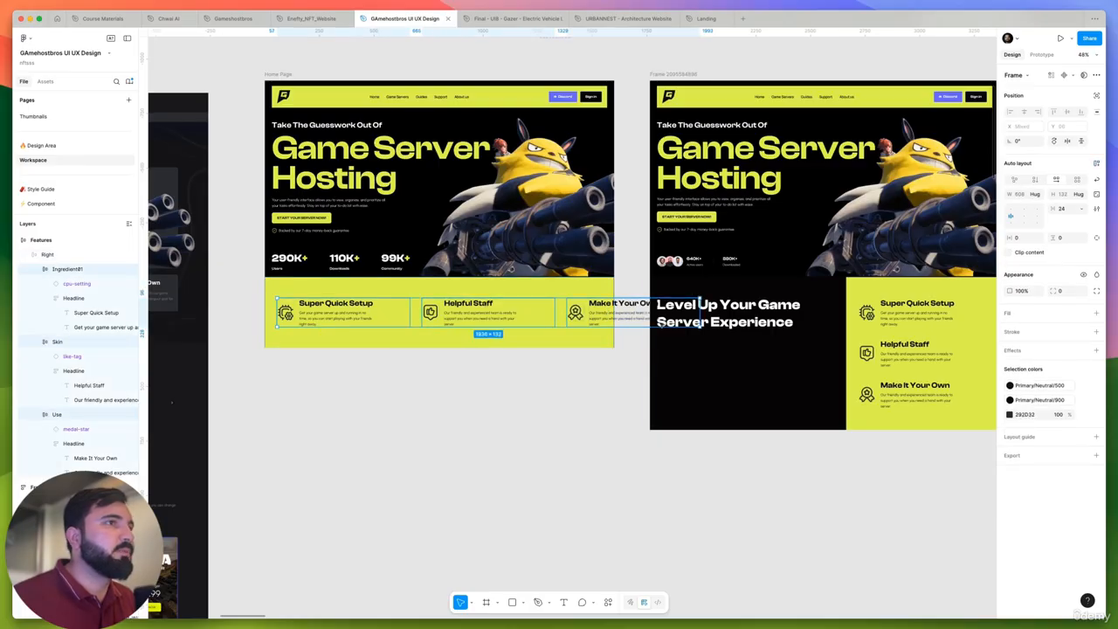
pyautogui.click(1037, 193)
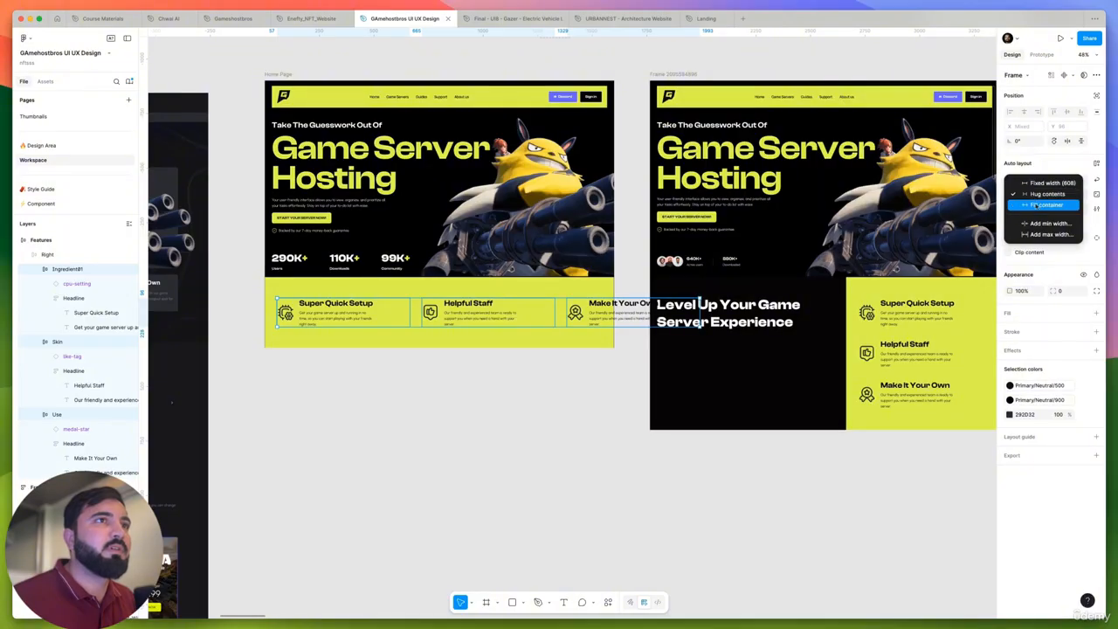
pyautogui.click(1042, 206)
pyautogui.click(515, 392)
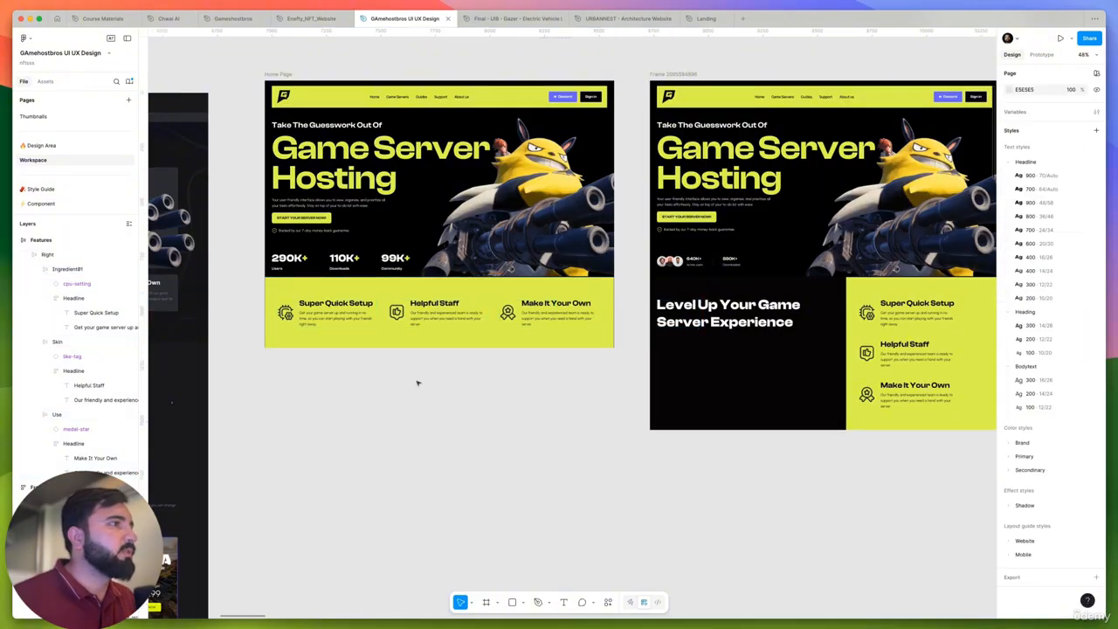
# Adjust the green container's left edge and line up the Features frame with the hero at X 6969, Y 848
pyautogui.scroll(1, 456, 327)
pyautogui.scroll(5, 456, 328)
pyautogui.scroll(-8, 462, 327)
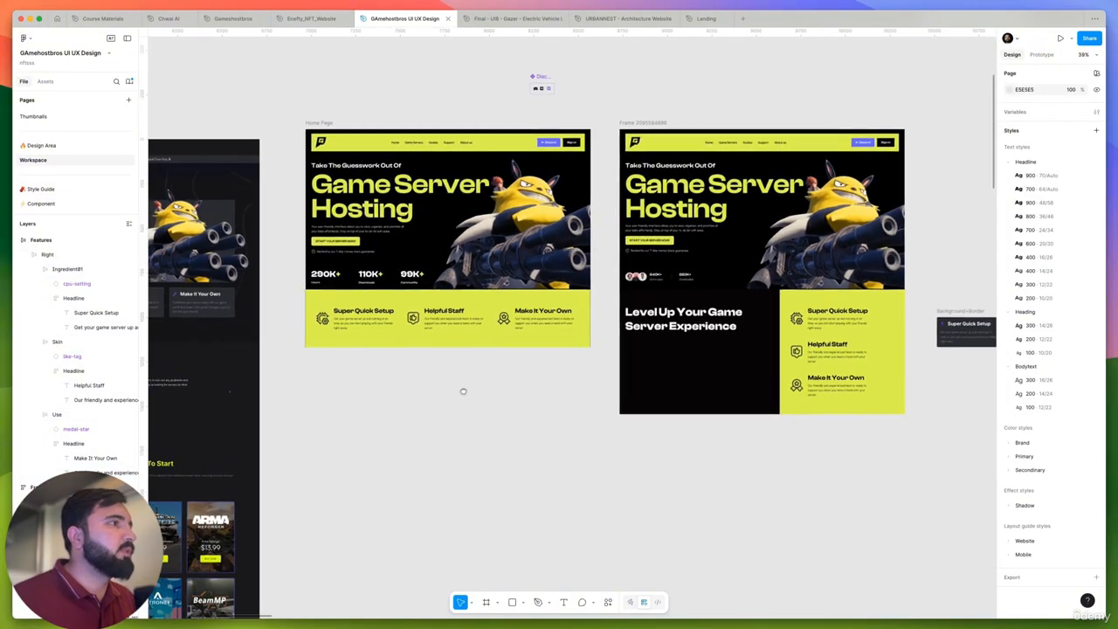
pyautogui.hscroll(-2, 462, 392)
pyautogui.click(354, 308)
pyautogui.scroll(5, 355, 307)
pyautogui.scroll(5, 355, 267)
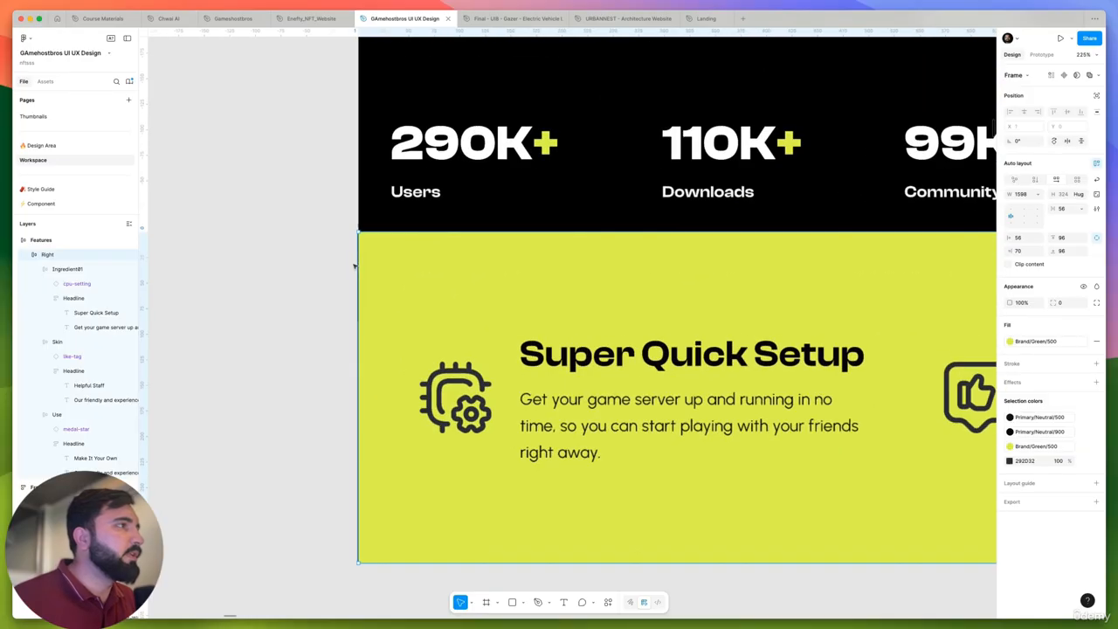
pyautogui.moveTo(364, 264); pyautogui.dragTo(359, 264)
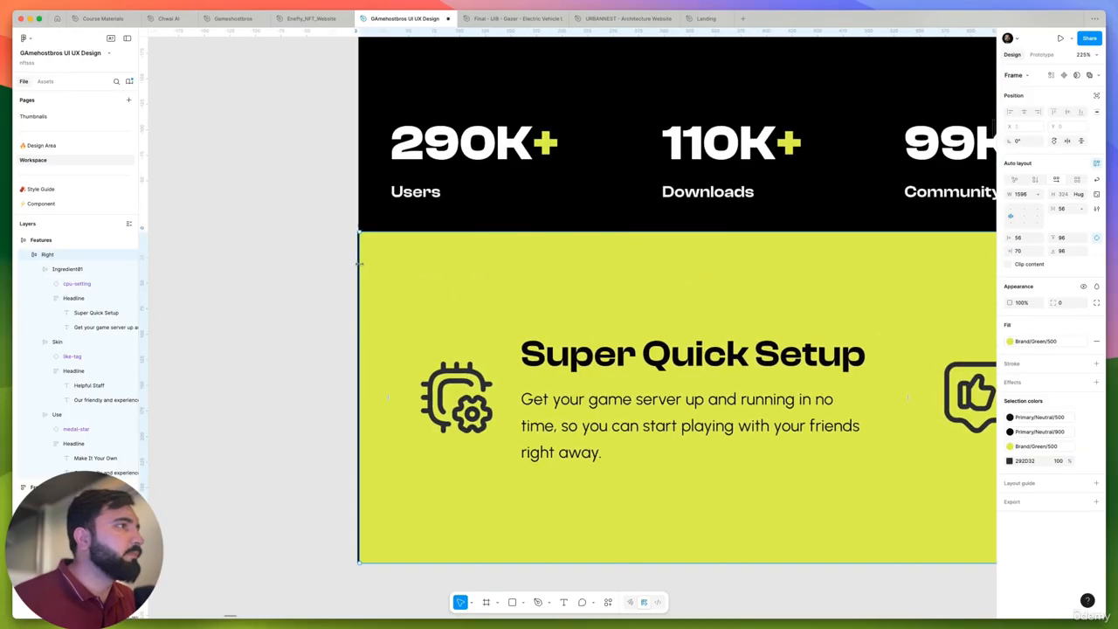
pyautogui.scroll(5, 348, 265)
pyautogui.click(346, 257)
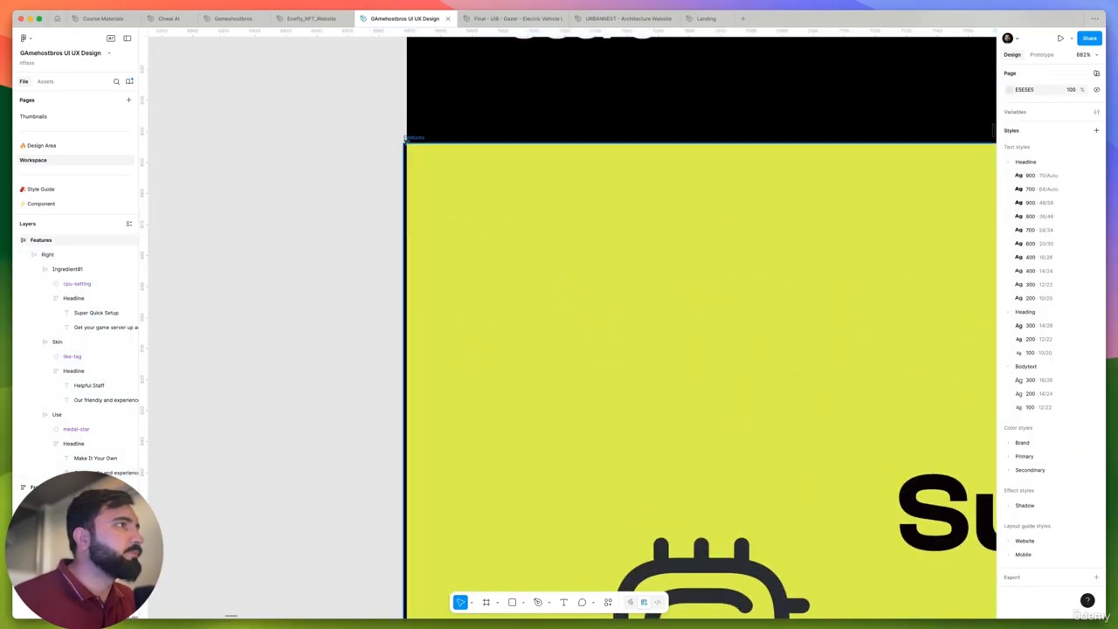
pyautogui.moveTo(404, 140); pyautogui.dragTo(407, 152)
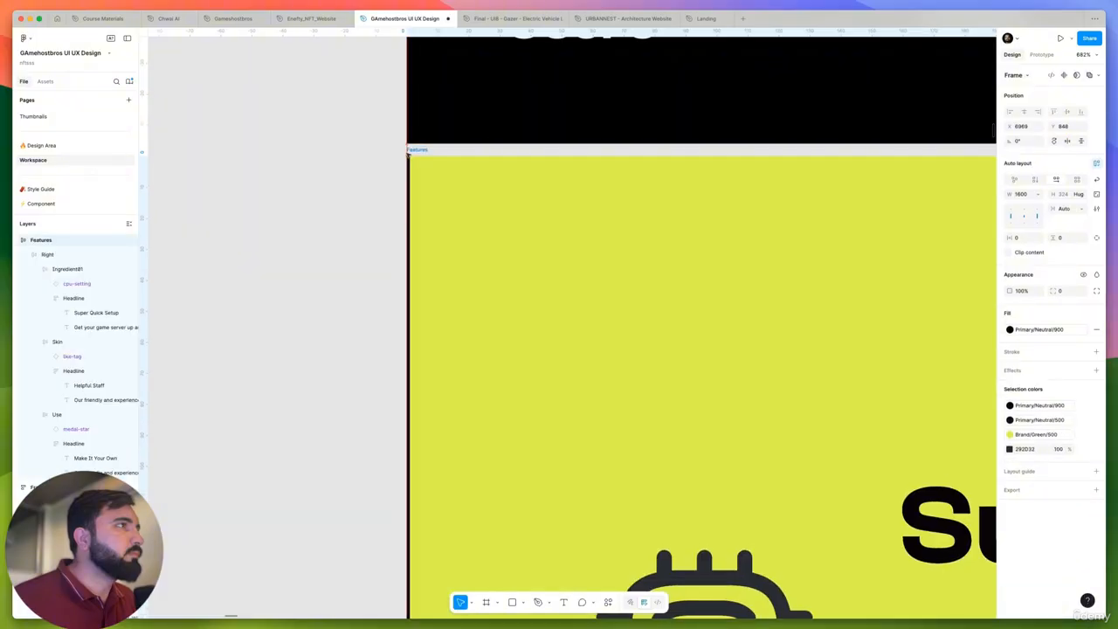
# Remove the outer Features frame around the green container, keeping the container as a standalone frame
pyautogui.scroll(-10, 408, 152)
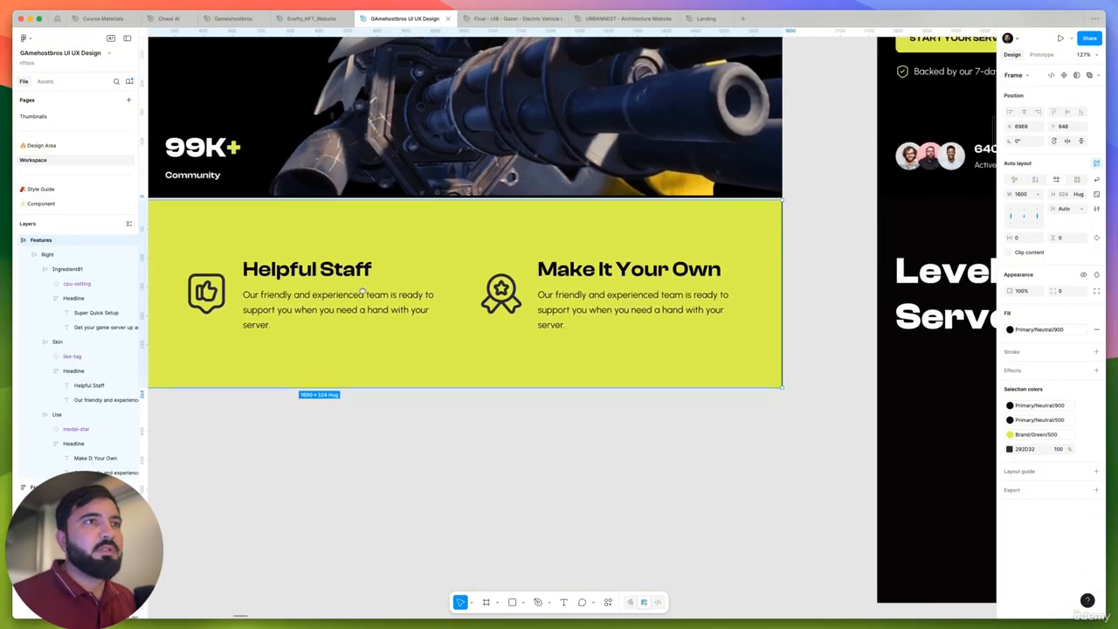
pyautogui.hscroll(2, 361, 290)
pyautogui.scroll(5, 742, 207)
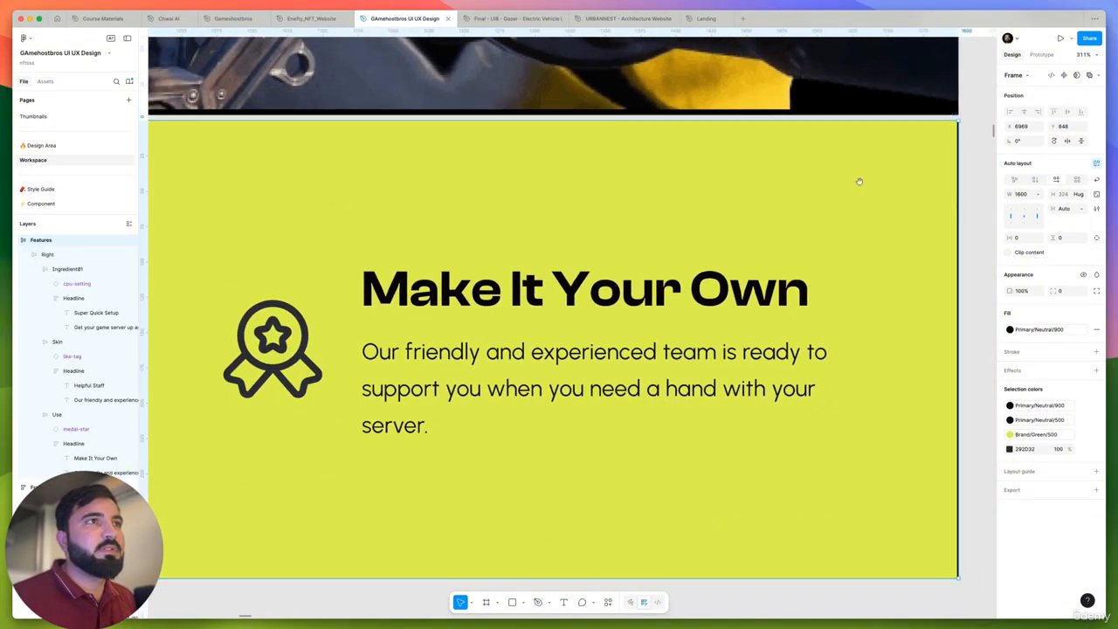
pyautogui.hscroll(3, 860, 180)
pyautogui.scroll(5, 809, 174)
pyautogui.scroll(5, 753, 199)
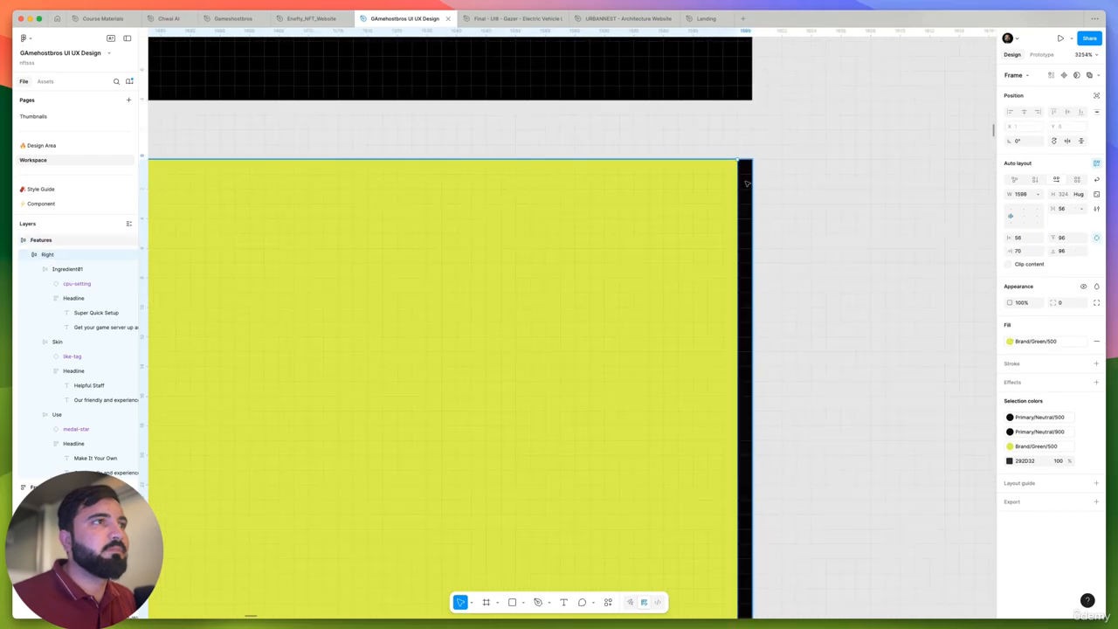
pyautogui.press('Return')
pyautogui.scroll(-15, 771, 180)
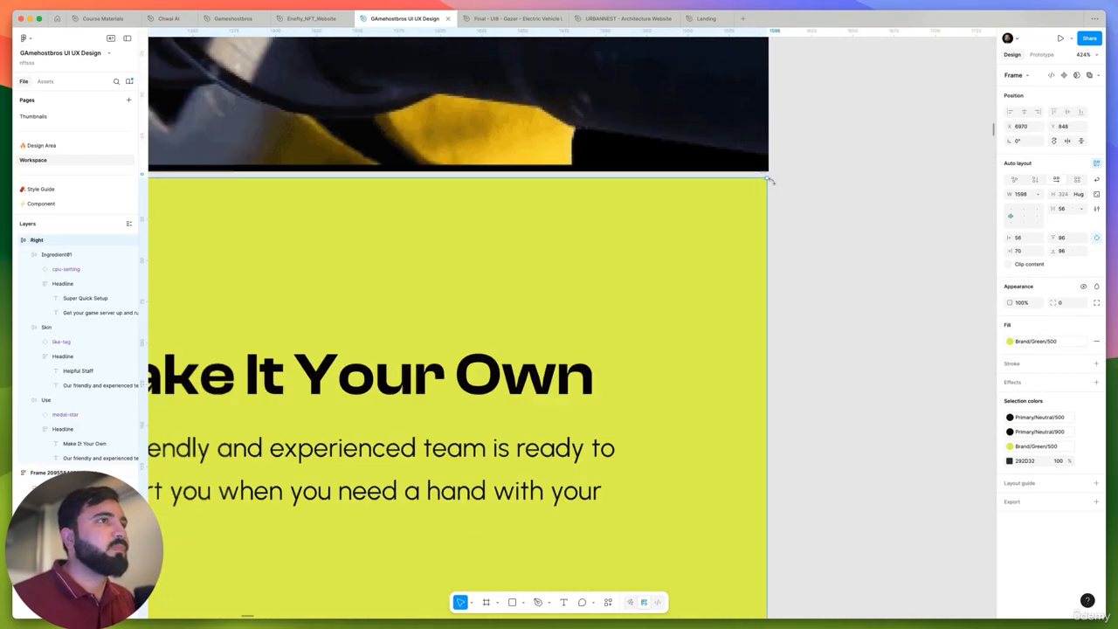
# Extend the green strip's right and left edges to a width of 1600 px, matching the hero
pyautogui.moveTo(775, 205); pyautogui.dragTo(775, 206)
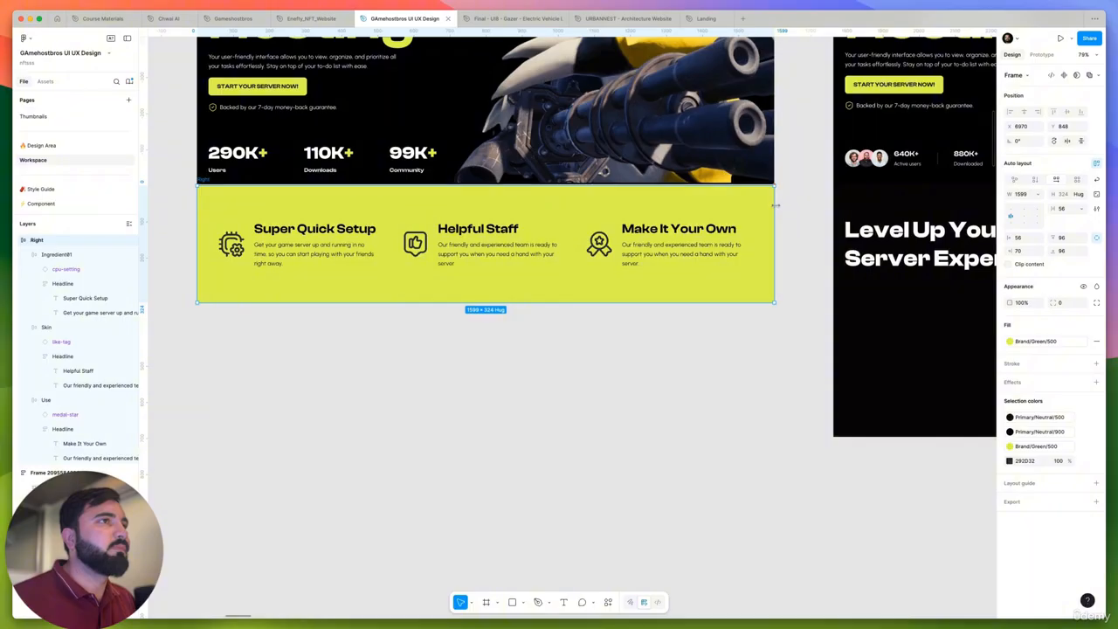
pyautogui.scroll(2, 334, 263)
pyautogui.hscroll(-3, 331, 259)
pyautogui.scroll(5, 332, 259)
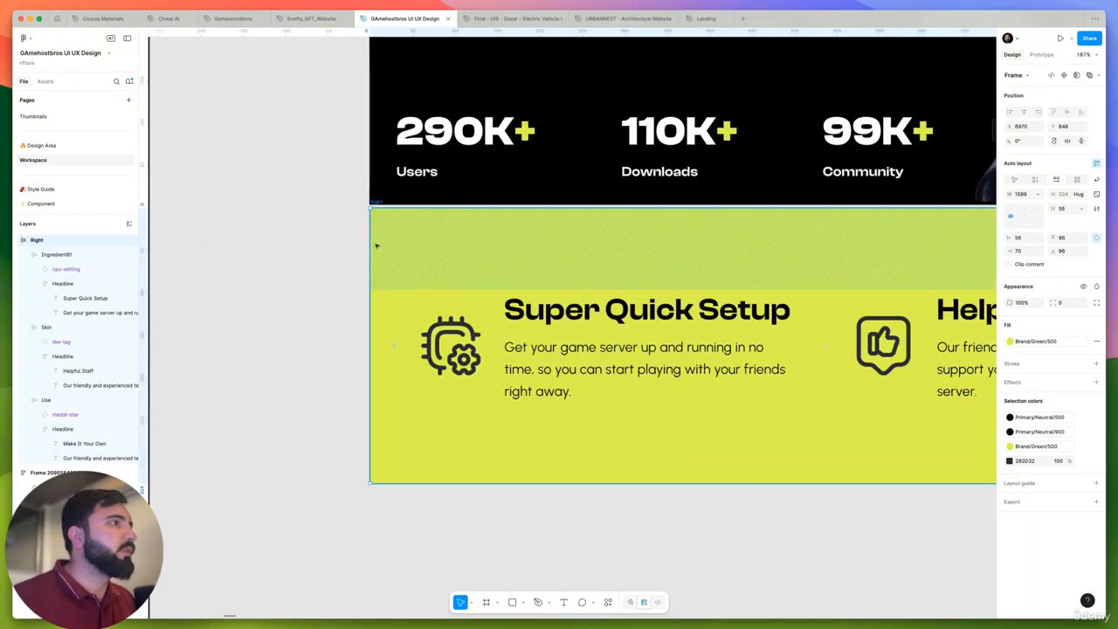
pyautogui.moveTo(371, 245); pyautogui.dragTo(368, 245)
pyautogui.scroll(-10, 367, 245)
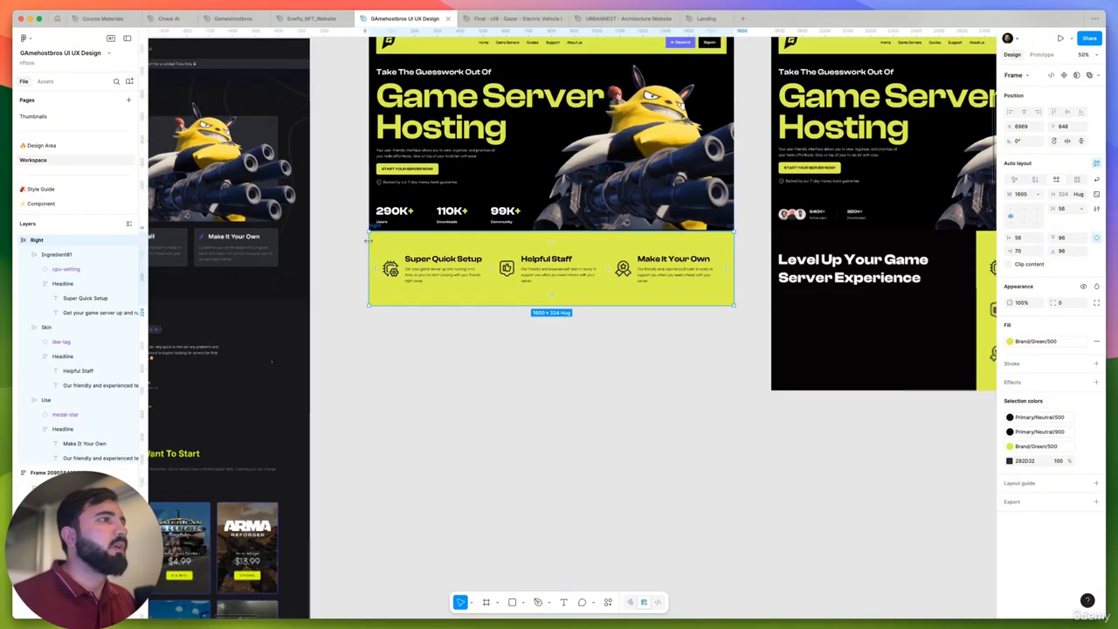
pyautogui.click(477, 375)
# Reposition the green benefits strip beneath the Home Page hero at Y 974, leaving a gap between them
pyautogui.click(400, 325)
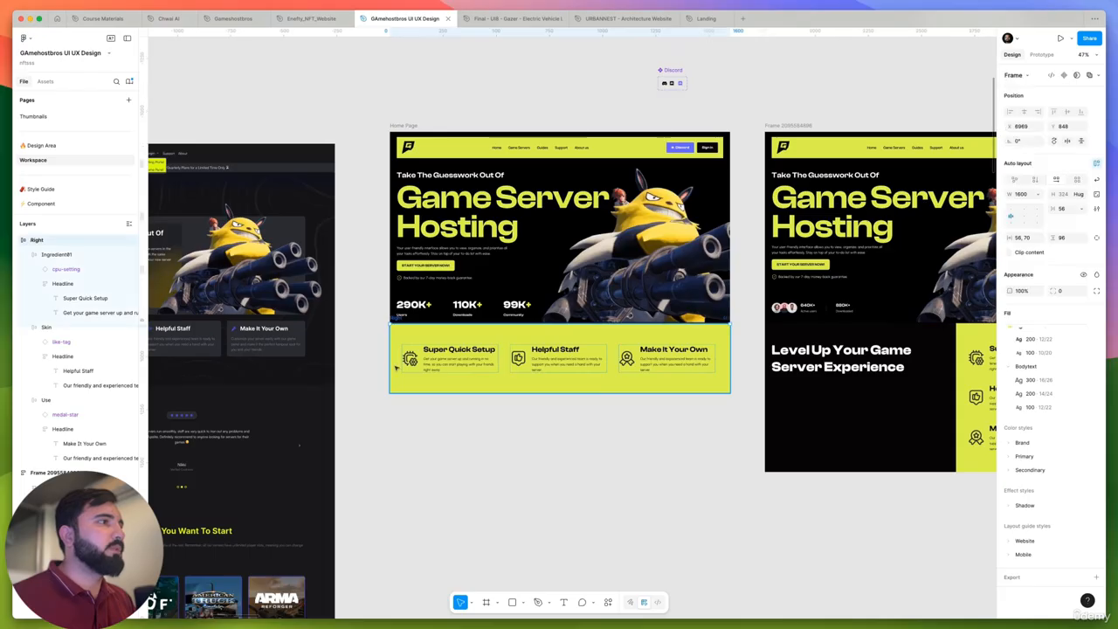
pyautogui.press('Delete')
pyautogui.hotkey('ctrl', 'v')
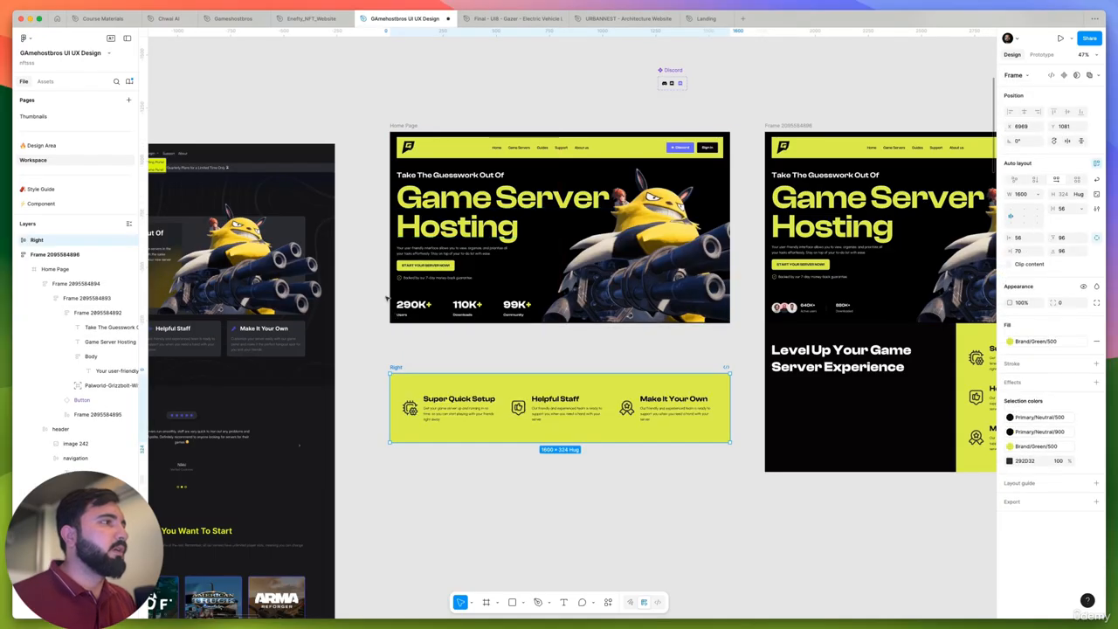
pyautogui.moveTo(403, 366); pyautogui.dragTo(392, 344)
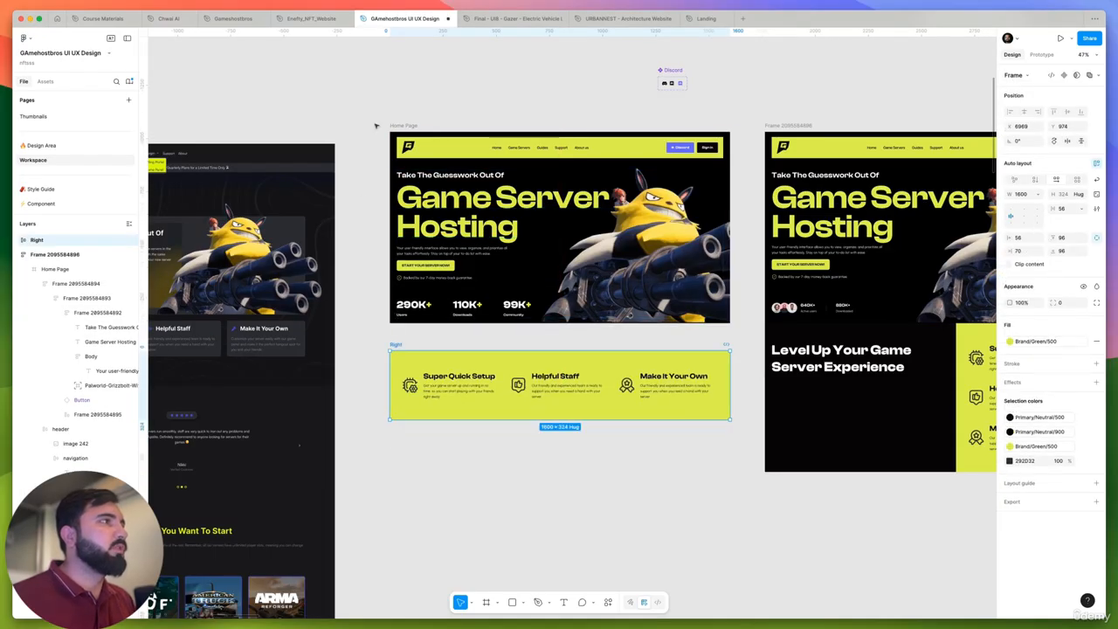
# Wrap the Home Page hero and green strip in a vertical auto layout frame with a gap of 0
pyautogui.moveTo(377, 116)
pyautogui.mouseDown()
pyautogui.moveTo(643, 368)
pyautogui.moveTo(736, 422)
pyautogui.mouseUp()
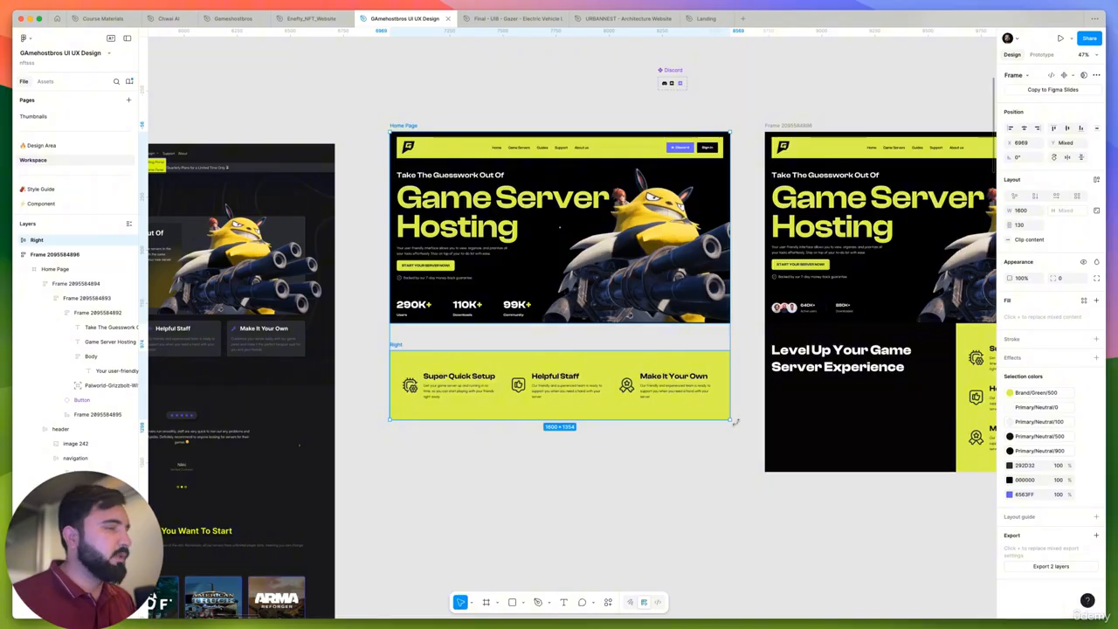
pyautogui.hotkey('shift', 'a')
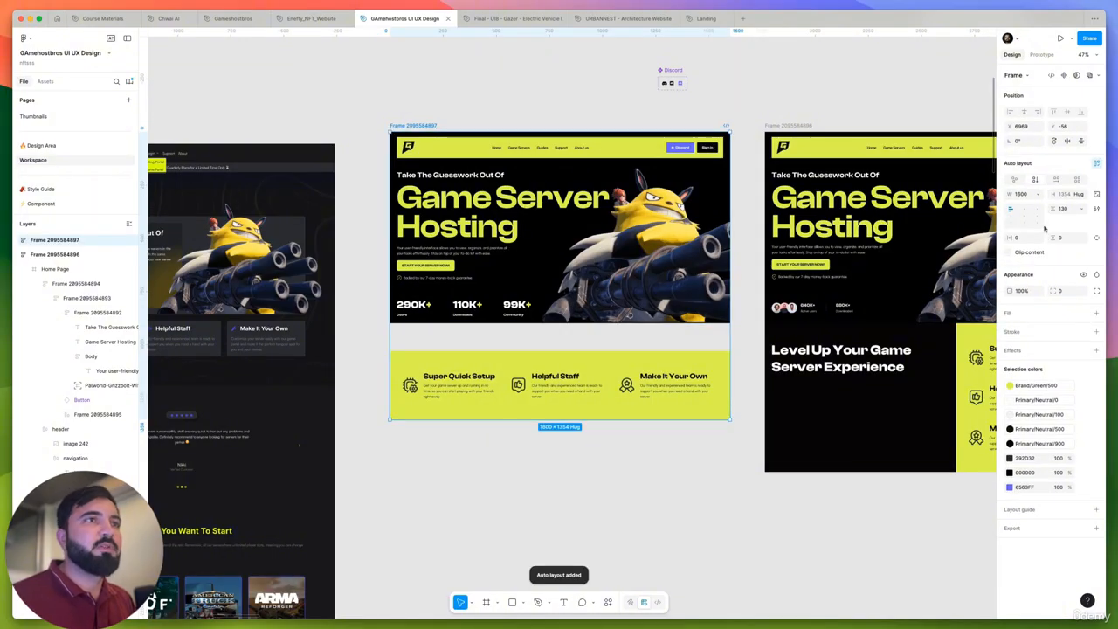
pyautogui.write('0')
pyautogui.press('Return')
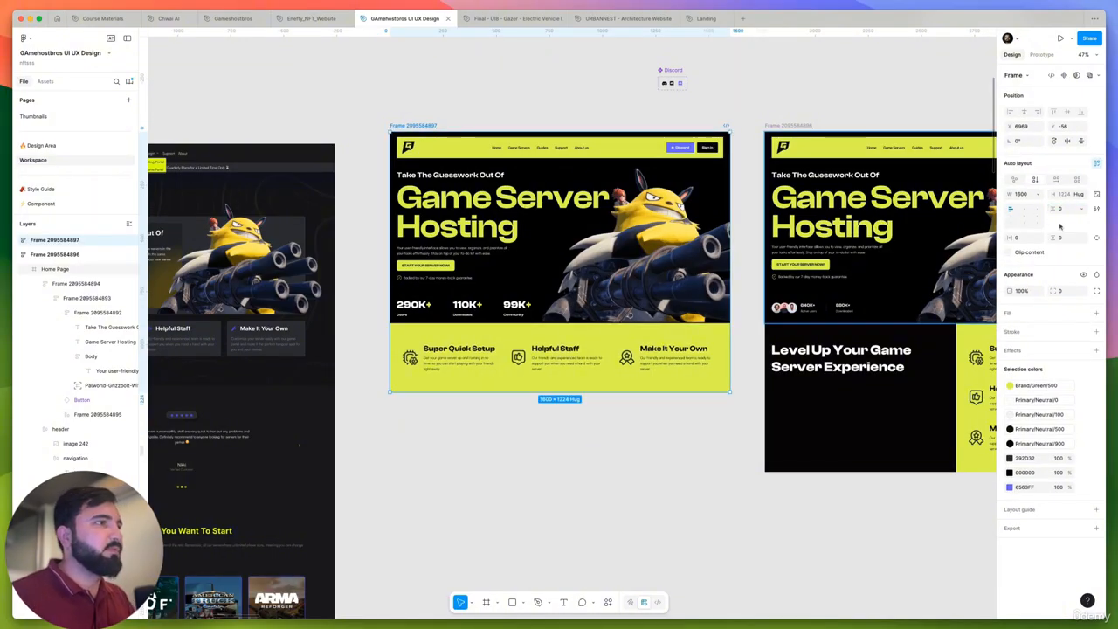
pyautogui.click(574, 442)
# Rename both outer frames, the green-strip variant and the two-column variant, to "Home page"
pyautogui.scroll(-6, 632, 174)
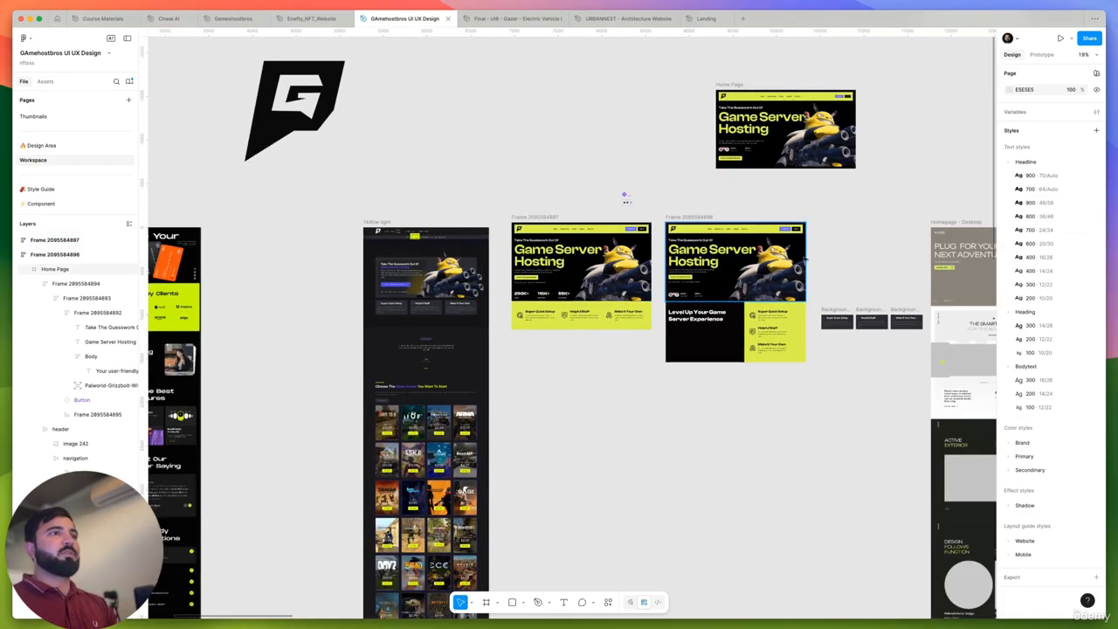
pyautogui.scroll(5, 730, 242)
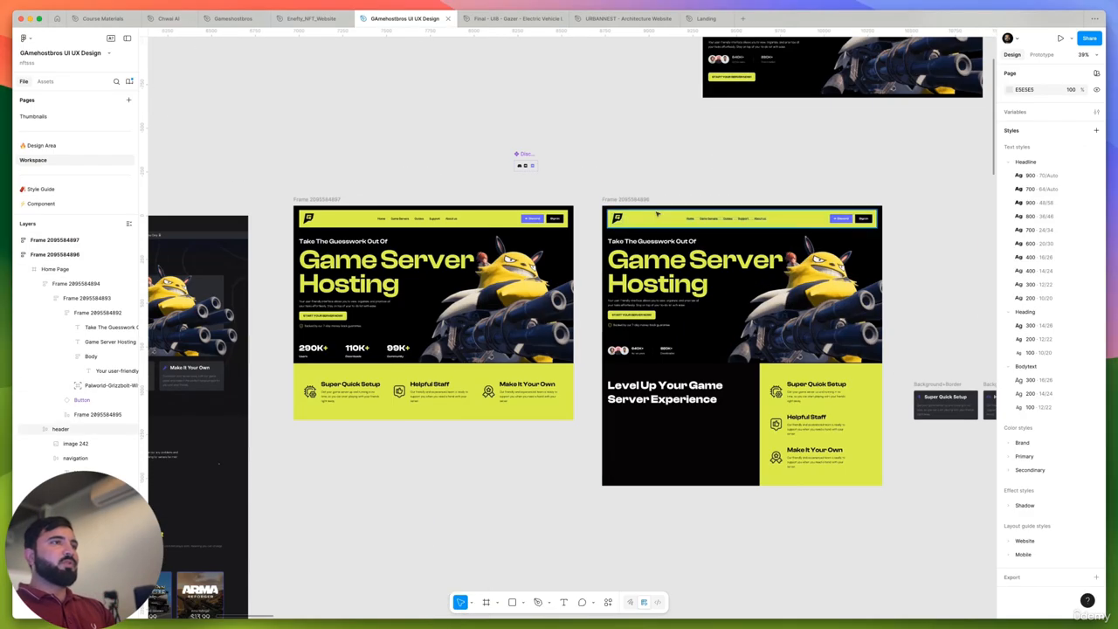
pyautogui.click(319, 199)
pyautogui.click(331, 180)
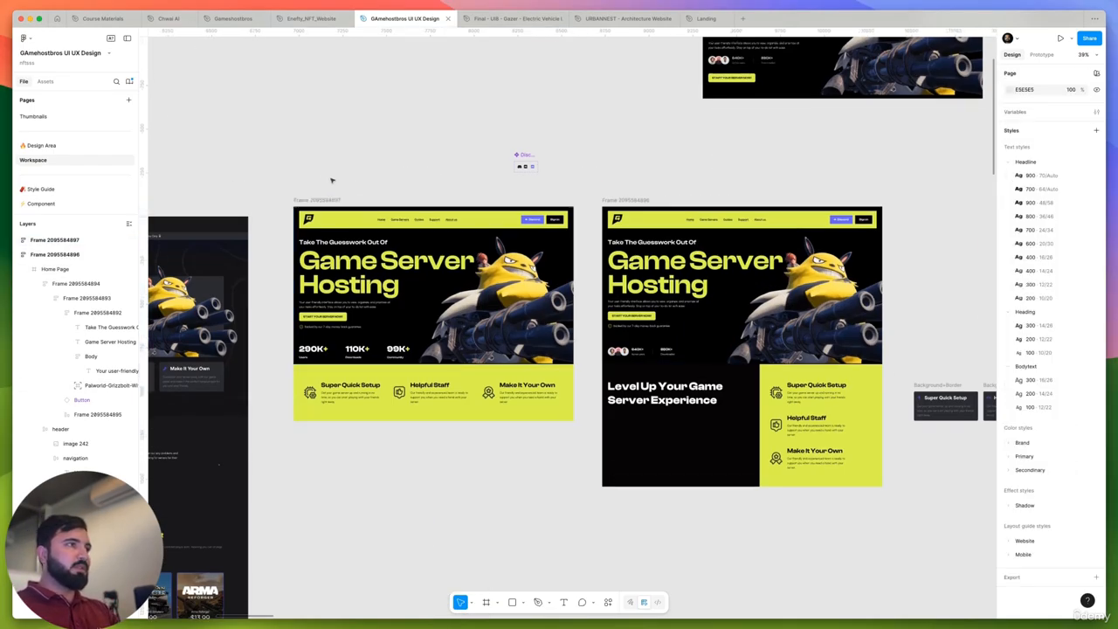
pyautogui.click(328, 200)
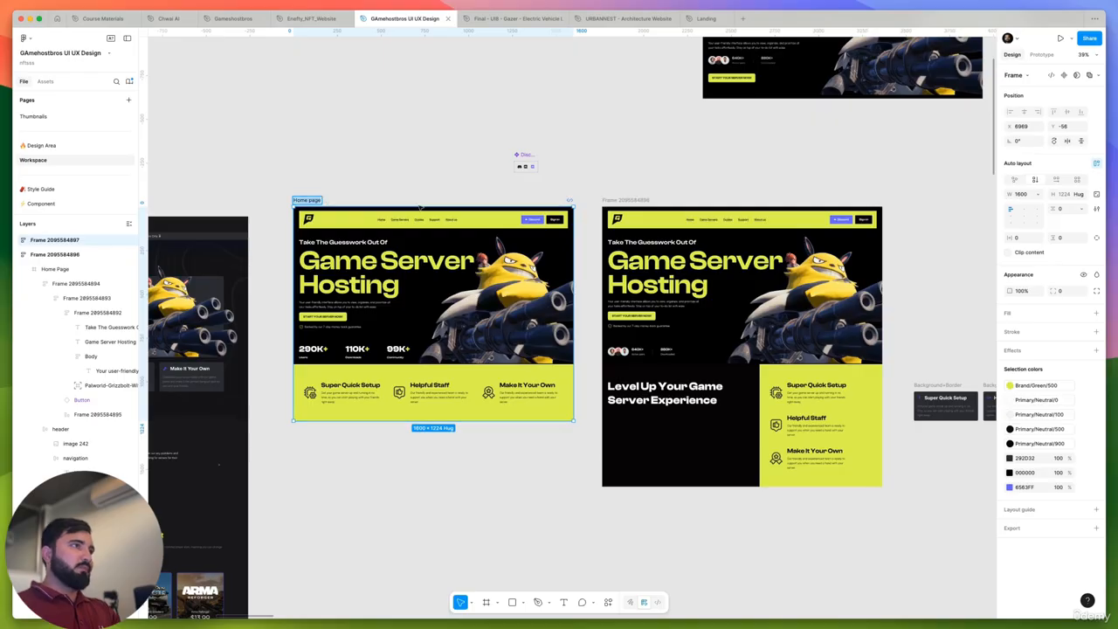
pyautogui.click(621, 200)
pyautogui.write('Home page')
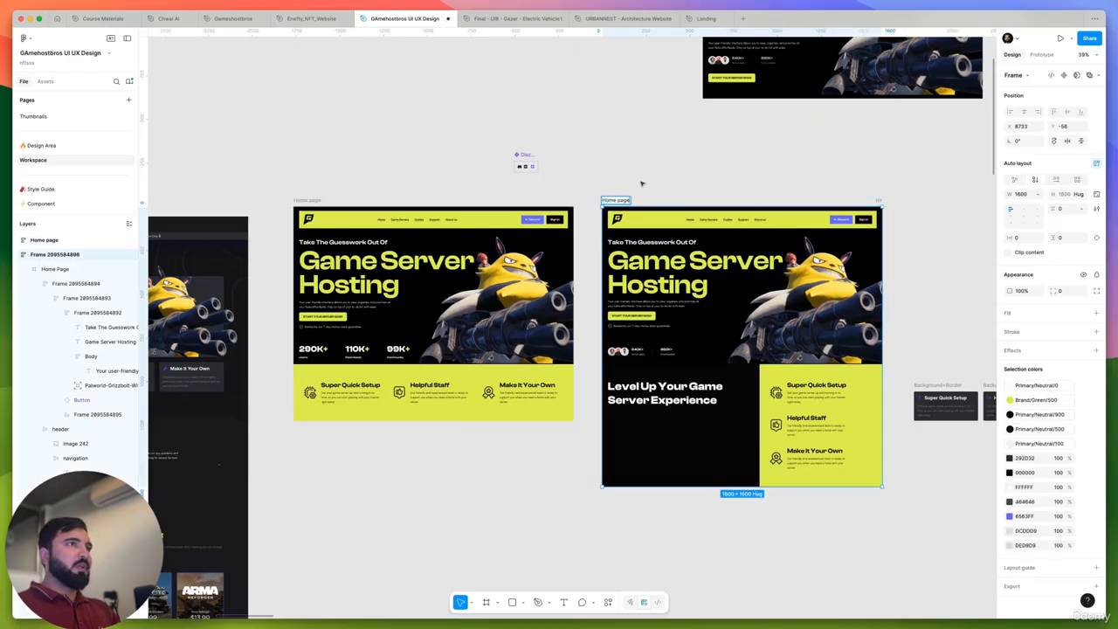
pyautogui.click(641, 184)
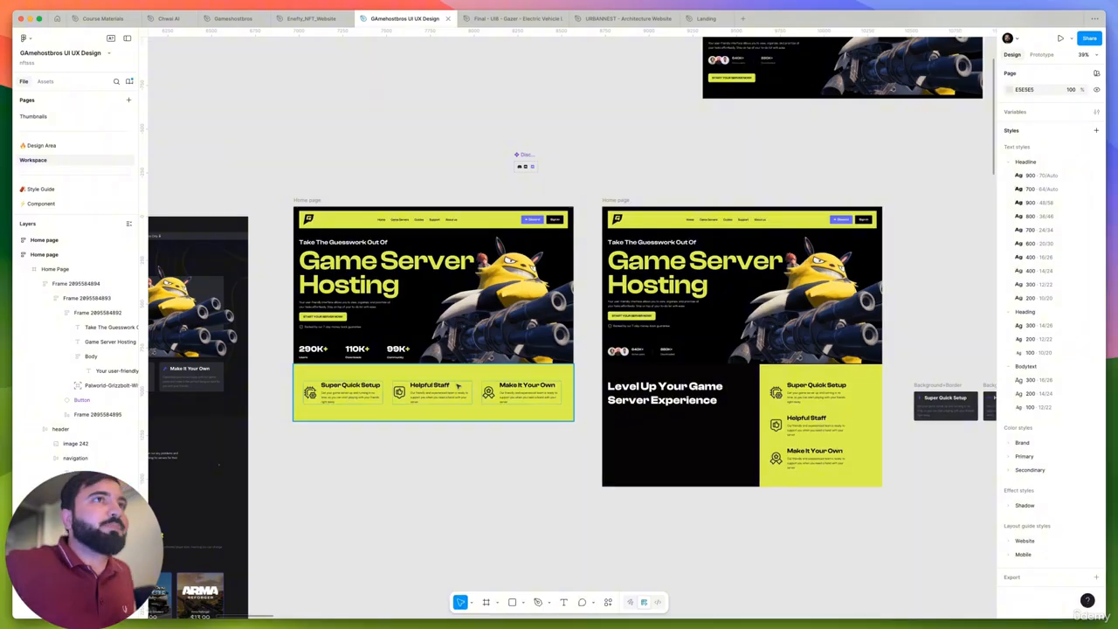
# Examine the original website reference's testimonial and game server sections alongside the redesigned home page
pyautogui.scroll(-10, 400, 392)
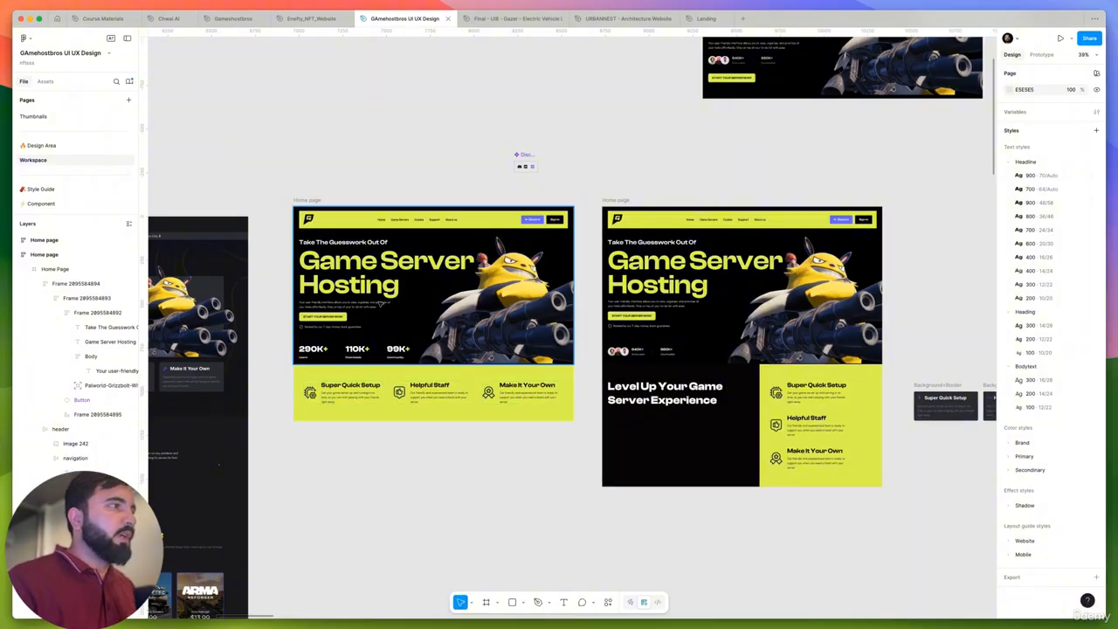
pyautogui.scroll(5, 528, 211)
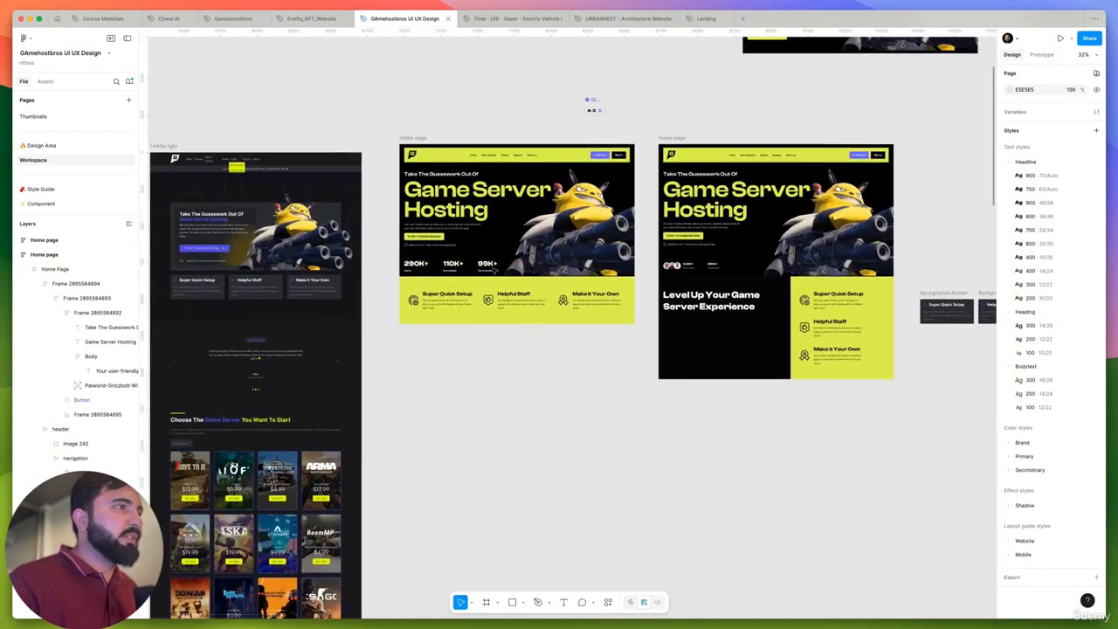
pyautogui.scroll(-4, 528, 211)
pyautogui.scroll(8, 528, 211)
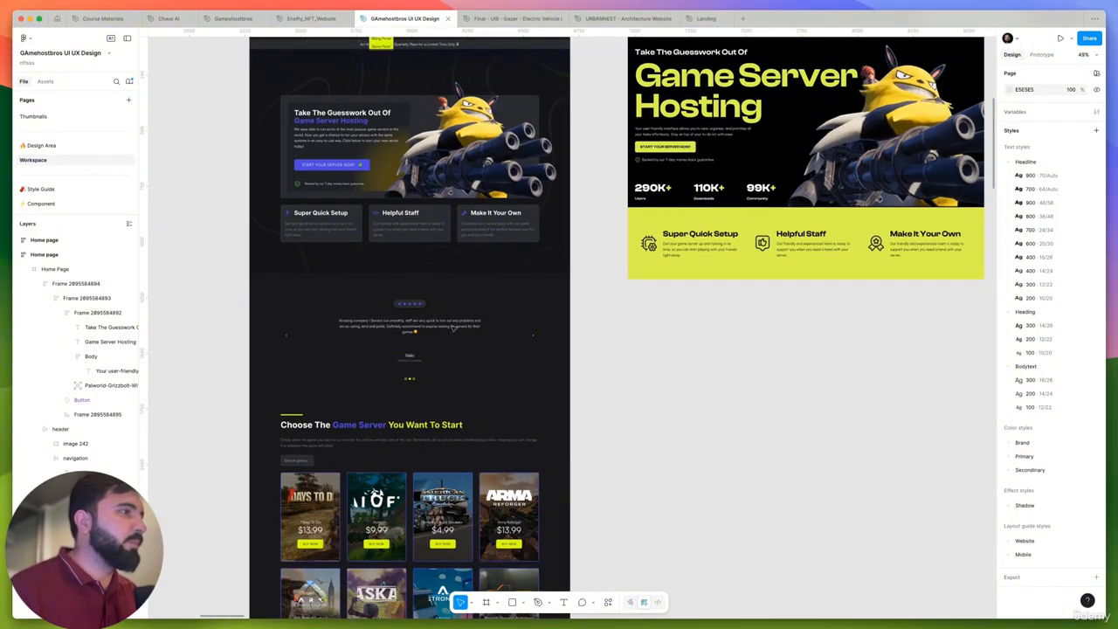
pyautogui.scroll(-5, 454, 329)
pyautogui.scroll(-6, 453, 330)
pyautogui.scroll(10, 428, 192)
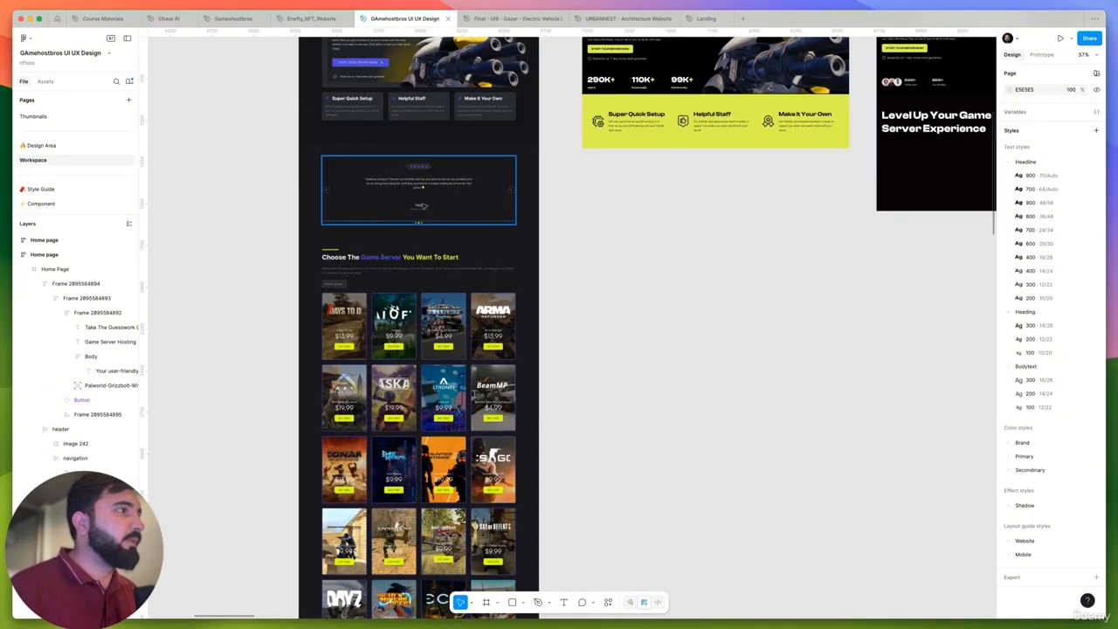
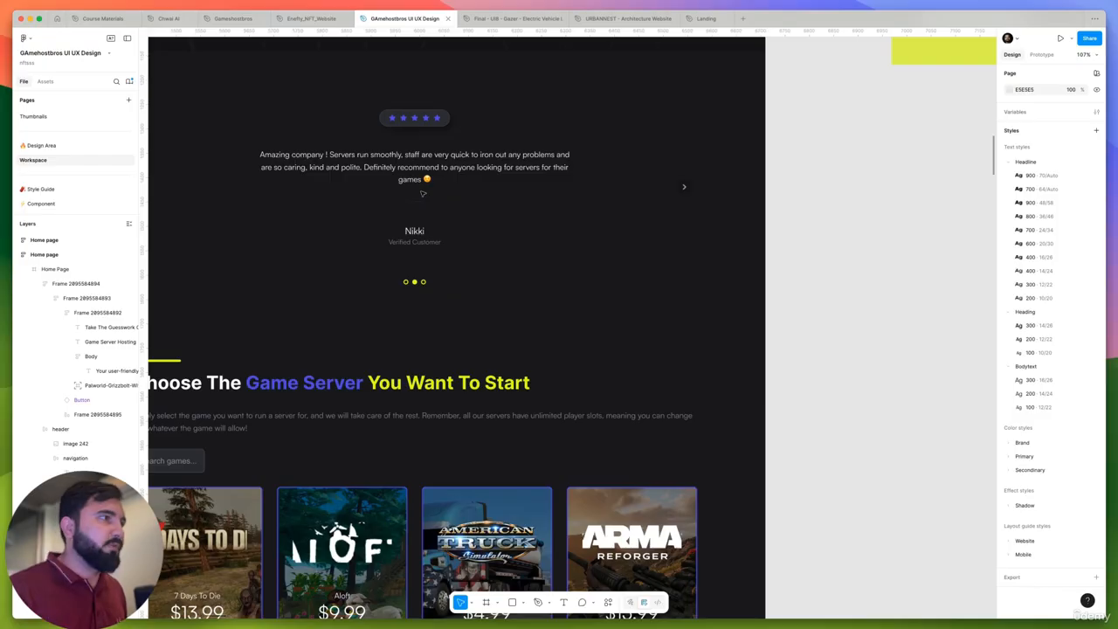
# Examine the reference website designs across the Workspace page for customer testimonial layouts
pyautogui.scroll(-10, 422, 193)
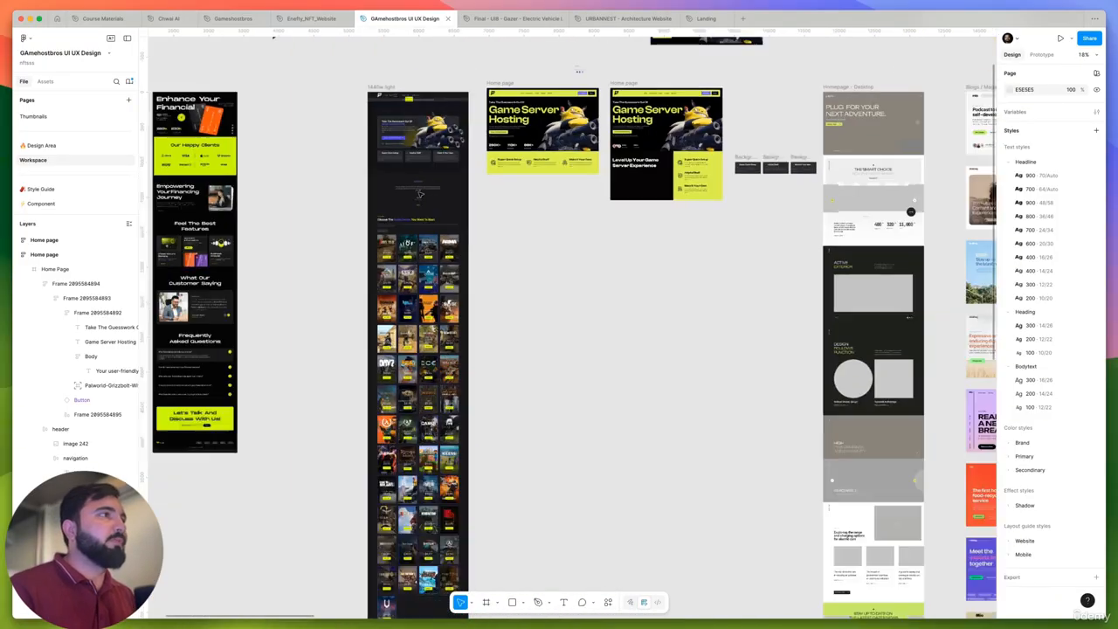
pyautogui.scroll(8, 325, 269)
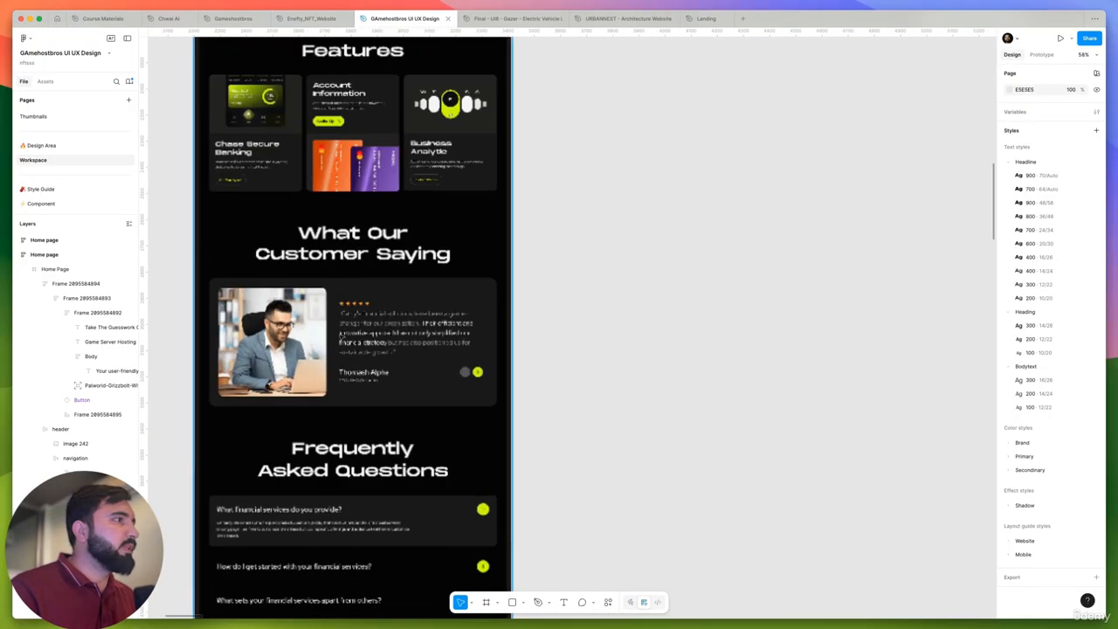
pyautogui.scroll(-10, 490, 352)
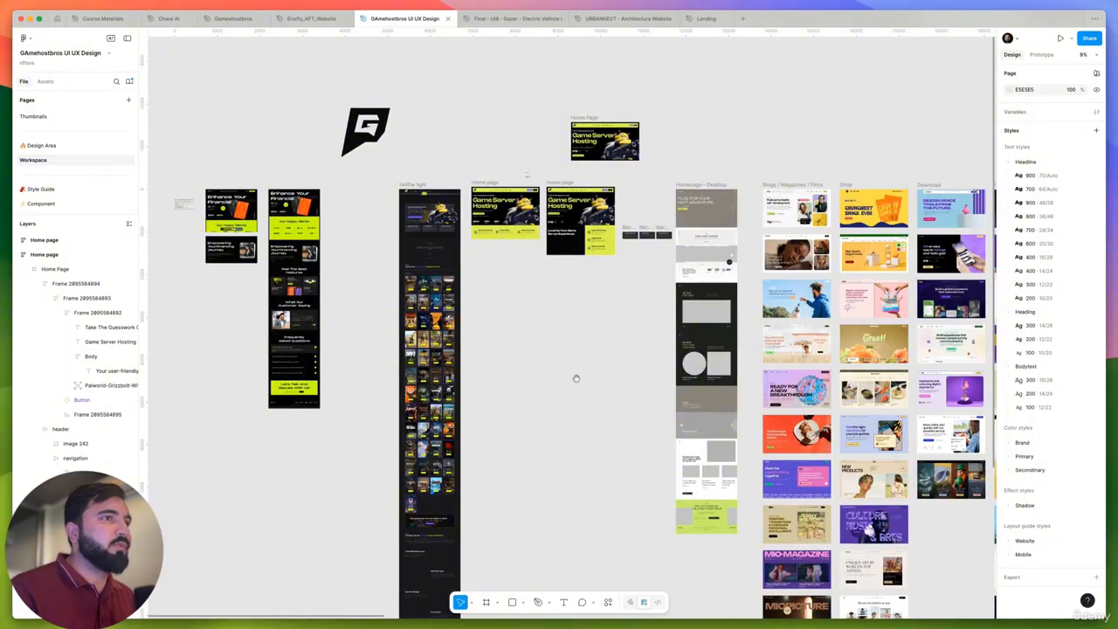
pyautogui.hscroll(10, 575, 378)
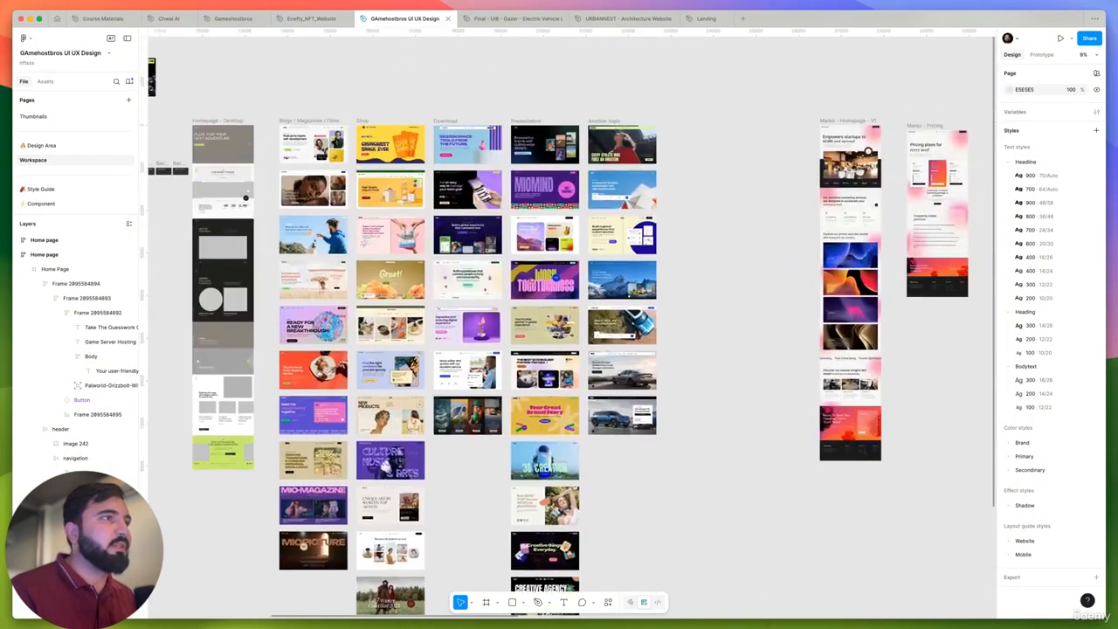
pyautogui.scroll(-5, 437, 349)
pyautogui.scroll(12, 567, 162)
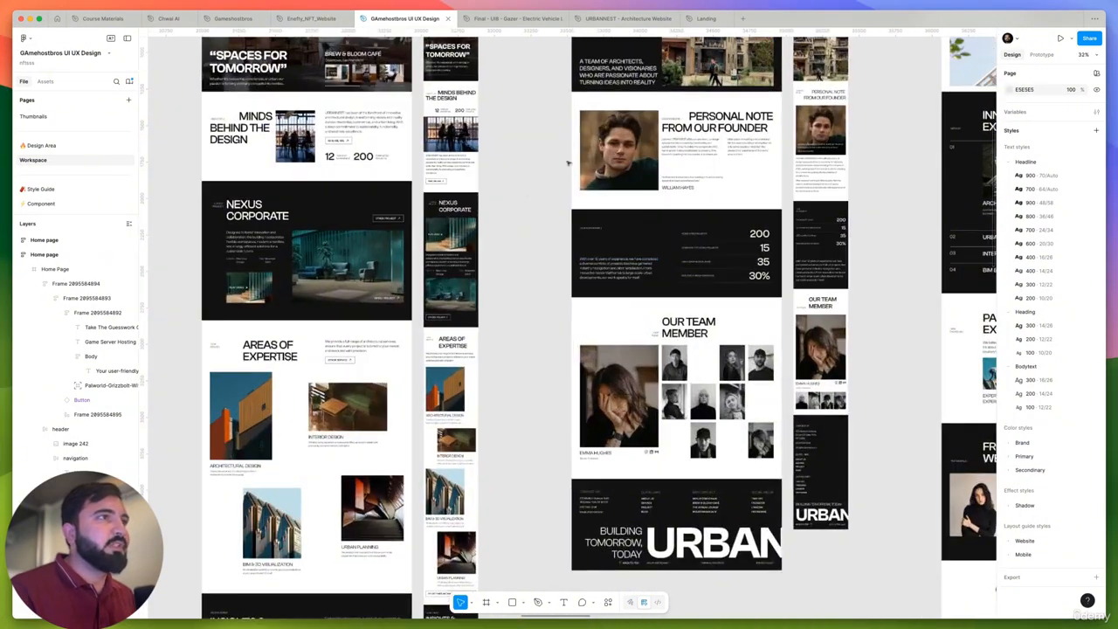
pyautogui.scroll(-5, 568, 162)
pyautogui.scroll(2, 612, 193)
pyautogui.hscroll(5, 647, 218)
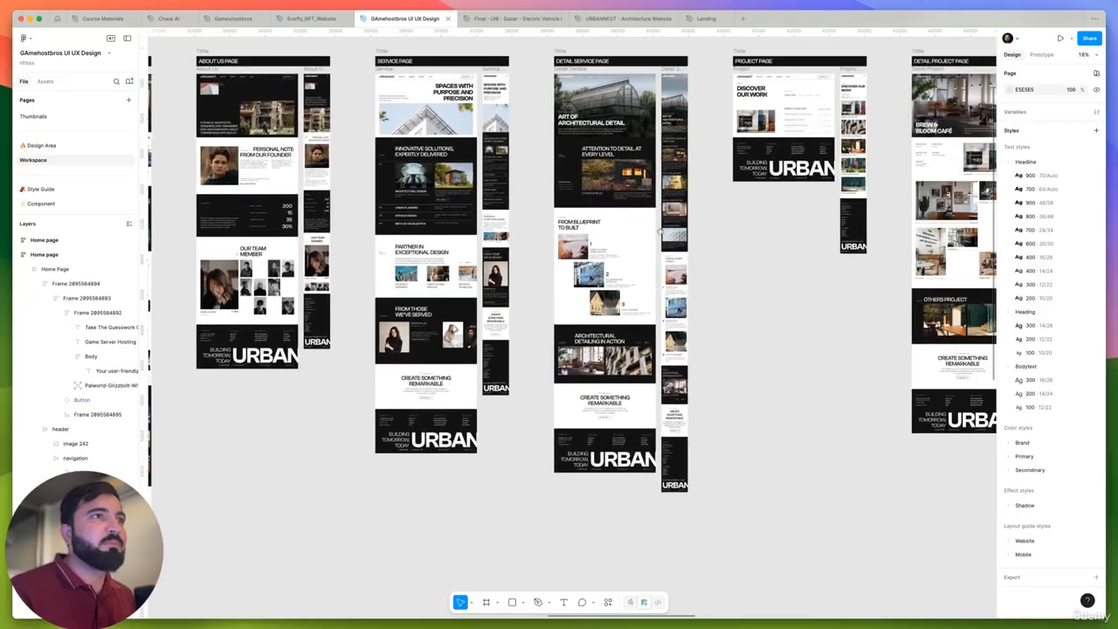
pyautogui.hscroll(15, 660, 230)
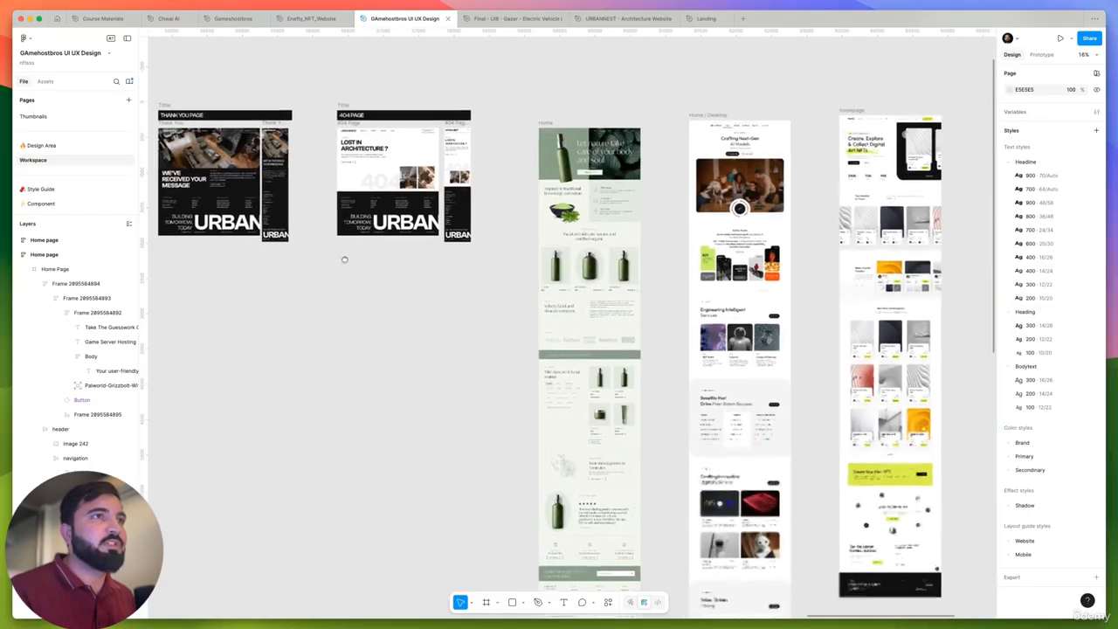
pyautogui.scroll(-2, 595, 437)
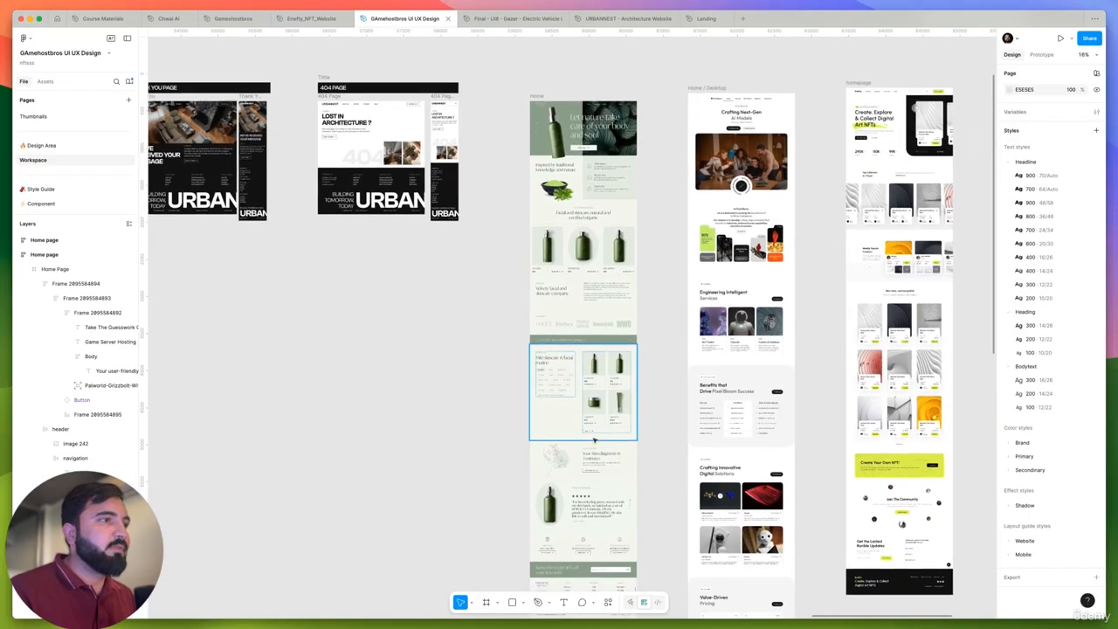
# Select and copy the Product Testimonials section of the green skincare Home page
pyautogui.scroll(8, 595, 439)
pyautogui.click(592, 444)
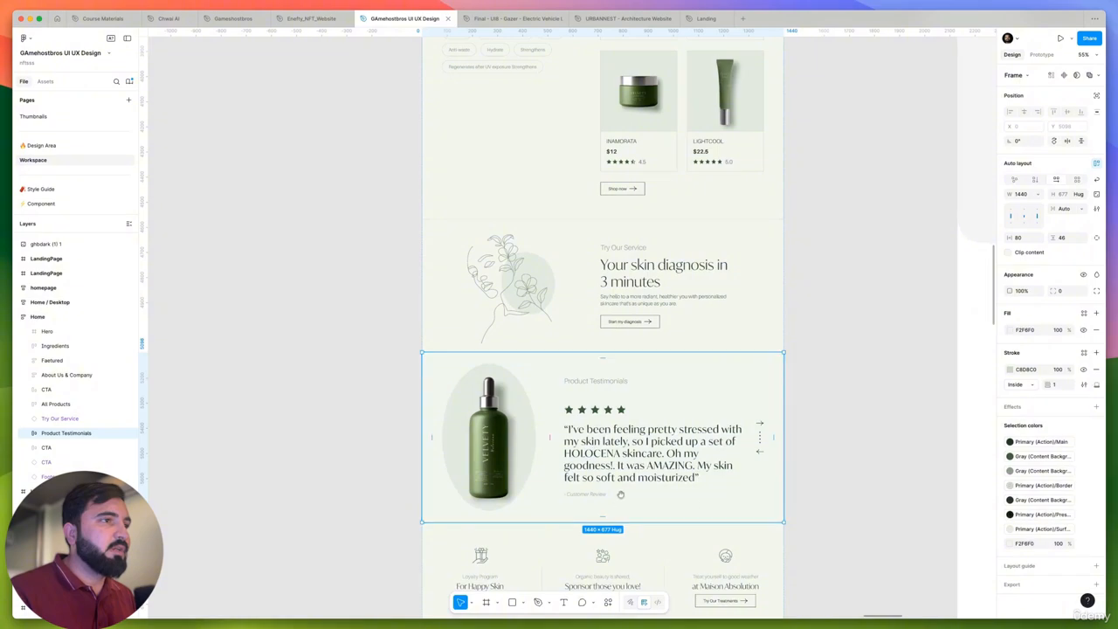
pyautogui.scroll(-3, 620, 494)
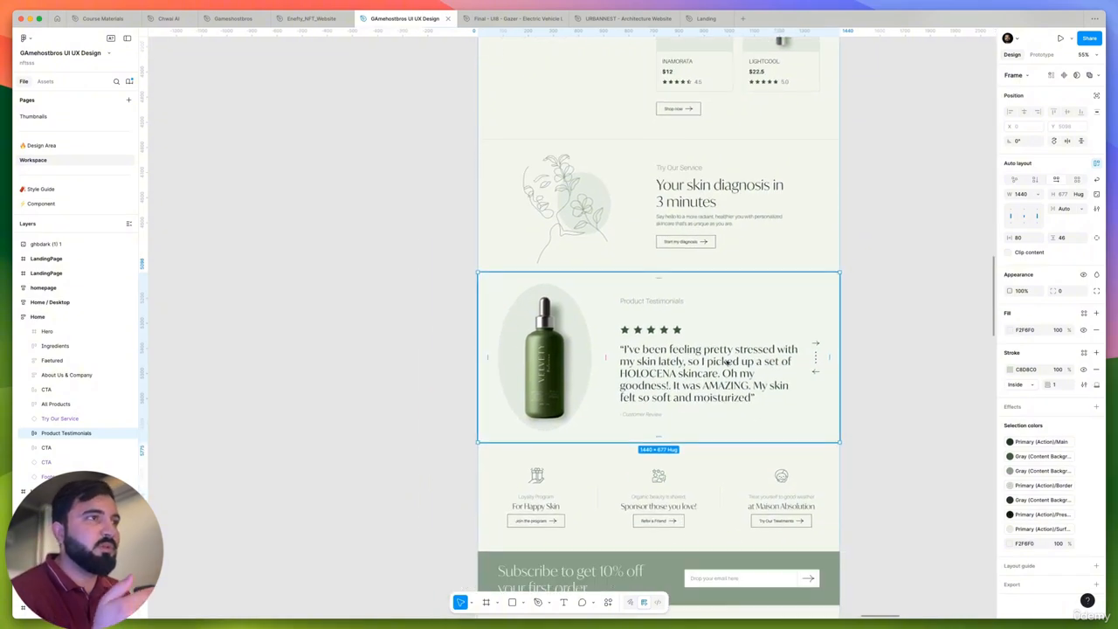
# Examine the testimonial section of the Home / Desktop page and the neighbouring homepage and landing page designs
pyautogui.scroll(-8, 703, 333)
pyautogui.hscroll(4, 690, 409)
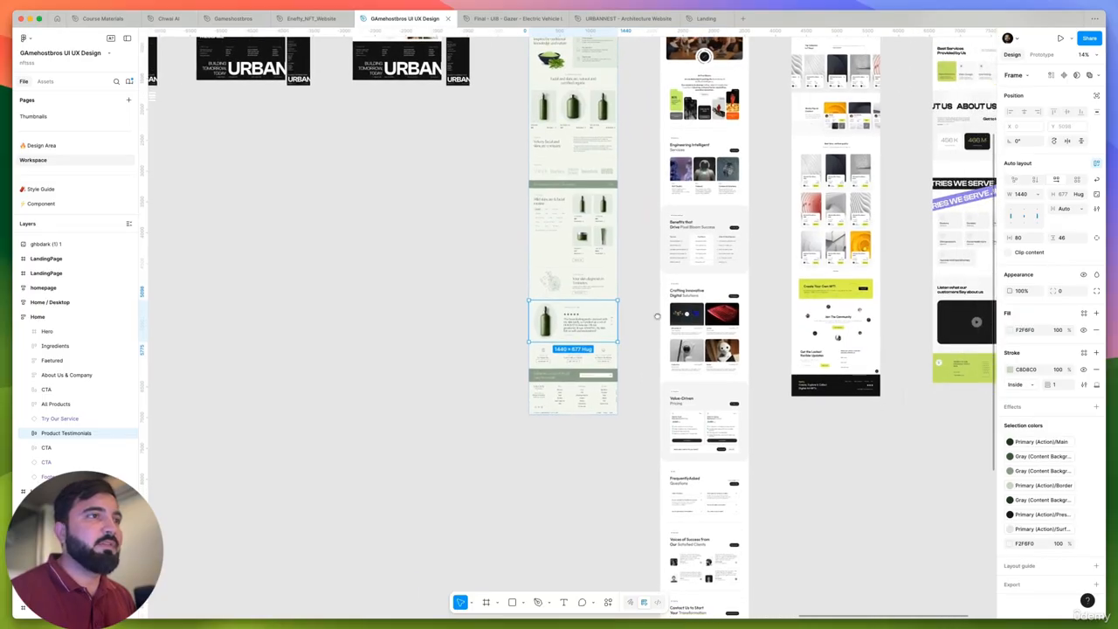
pyautogui.scroll(9, 695, 488)
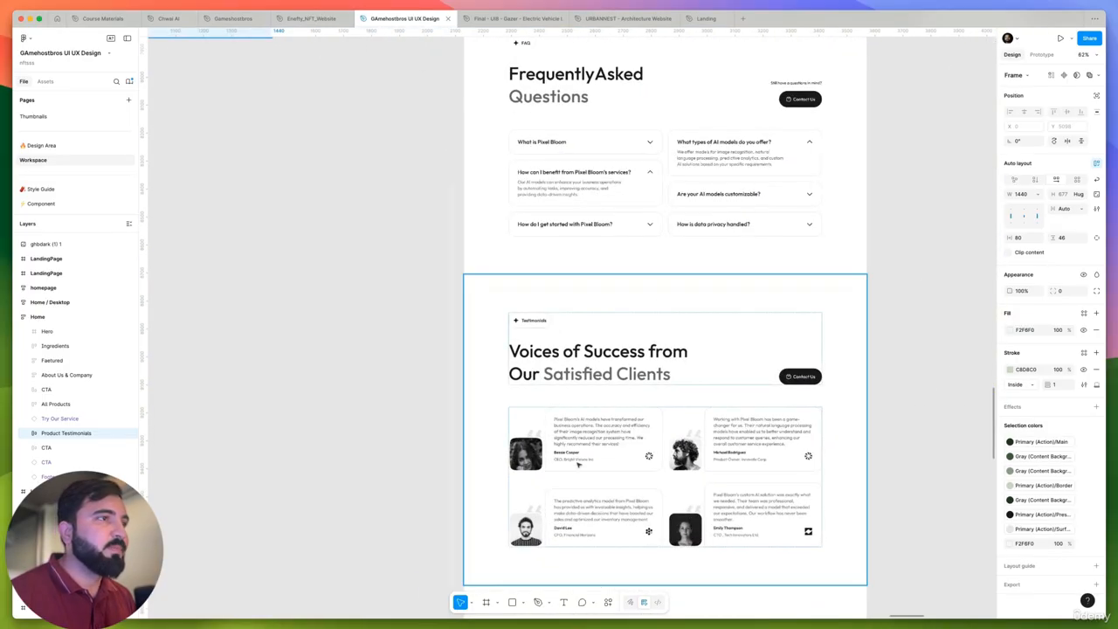
pyautogui.scroll(-8, 718, 418)
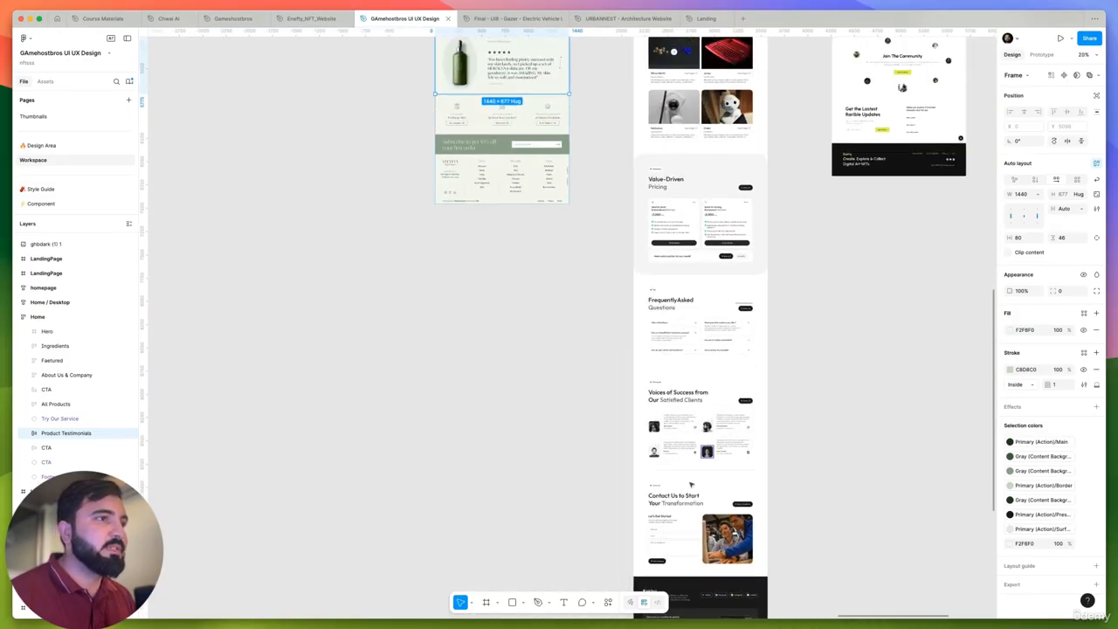
pyautogui.scroll(6, 711, 400)
pyautogui.scroll(3, 712, 399)
pyautogui.scroll(5, 704, 374)
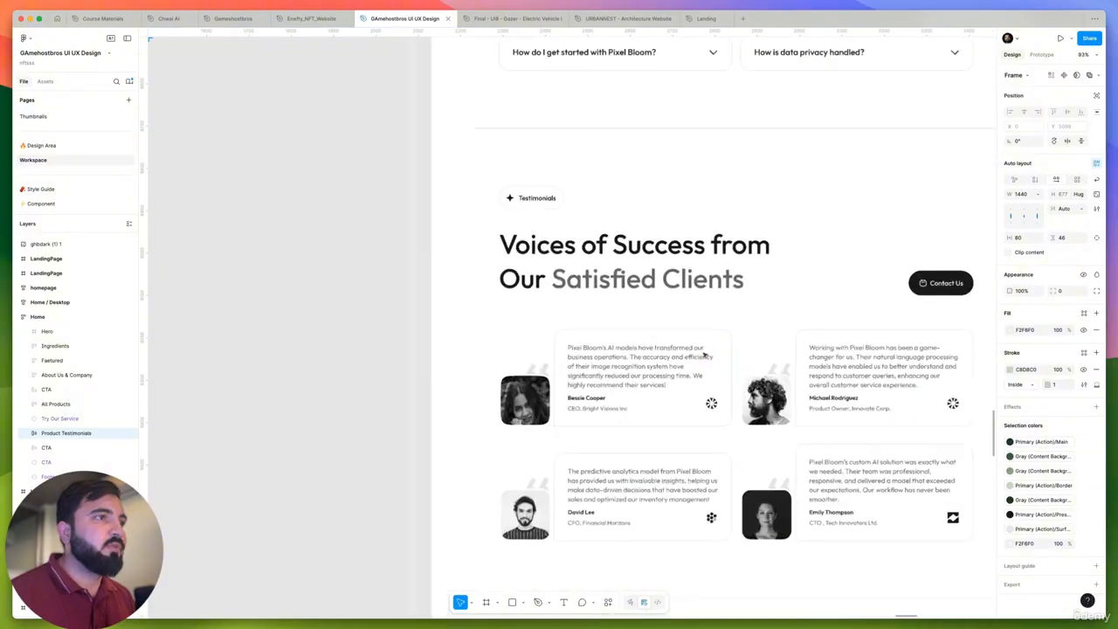
pyautogui.scroll(-15, 674, 356)
pyautogui.scroll(6, 674, 356)
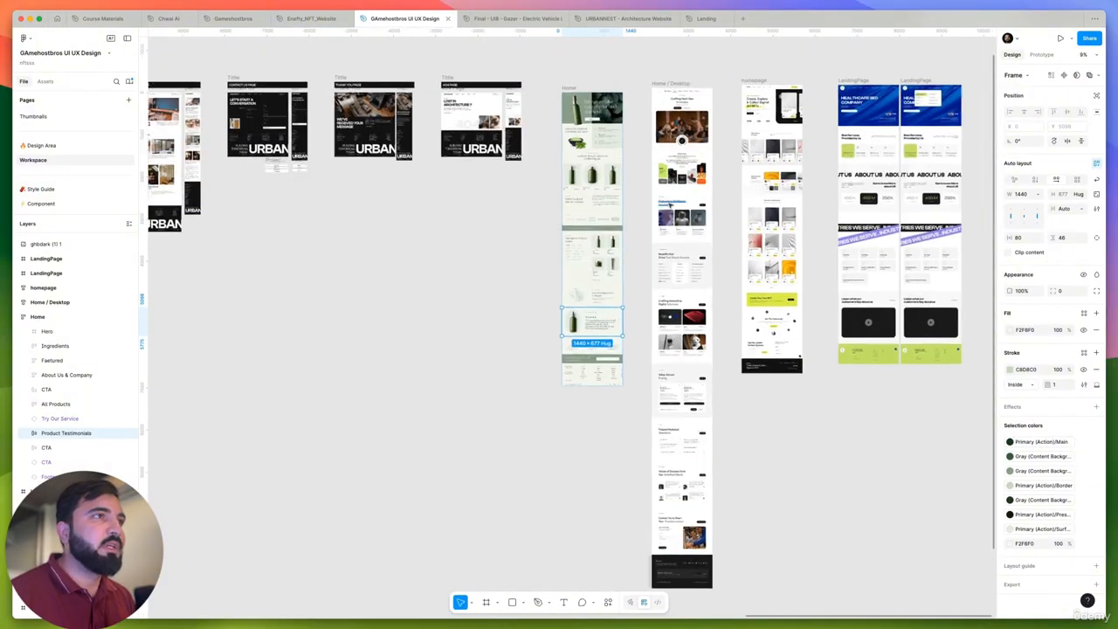
pyautogui.scroll(-3, 701, 334)
pyautogui.scroll(8, 694, 297)
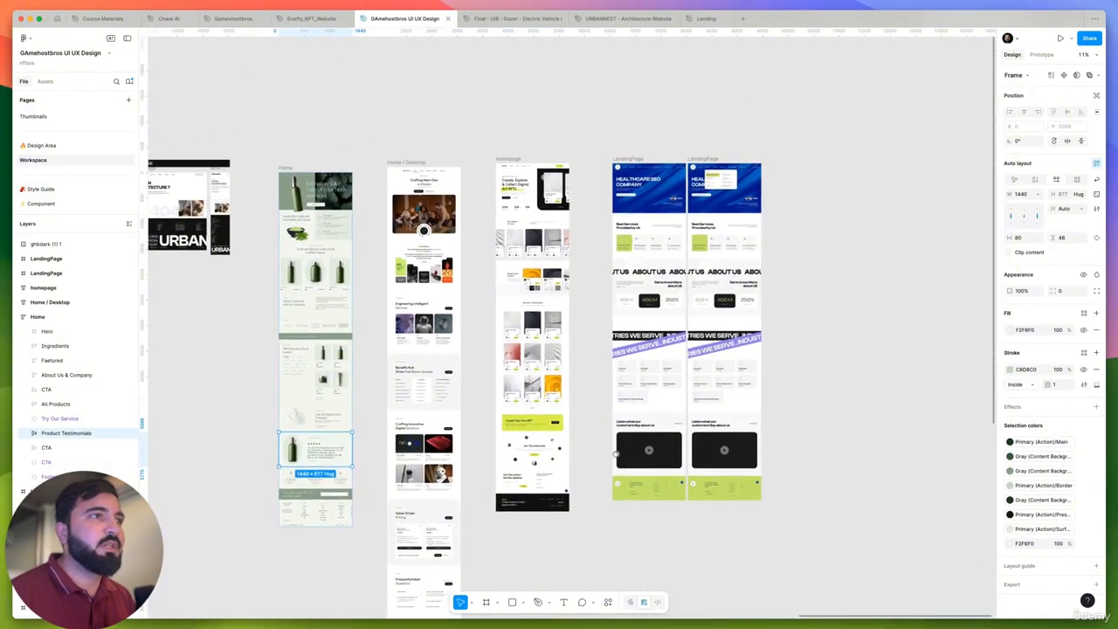
pyautogui.scroll(-6, 684, 259)
pyautogui.hscroll(6, 699, 332)
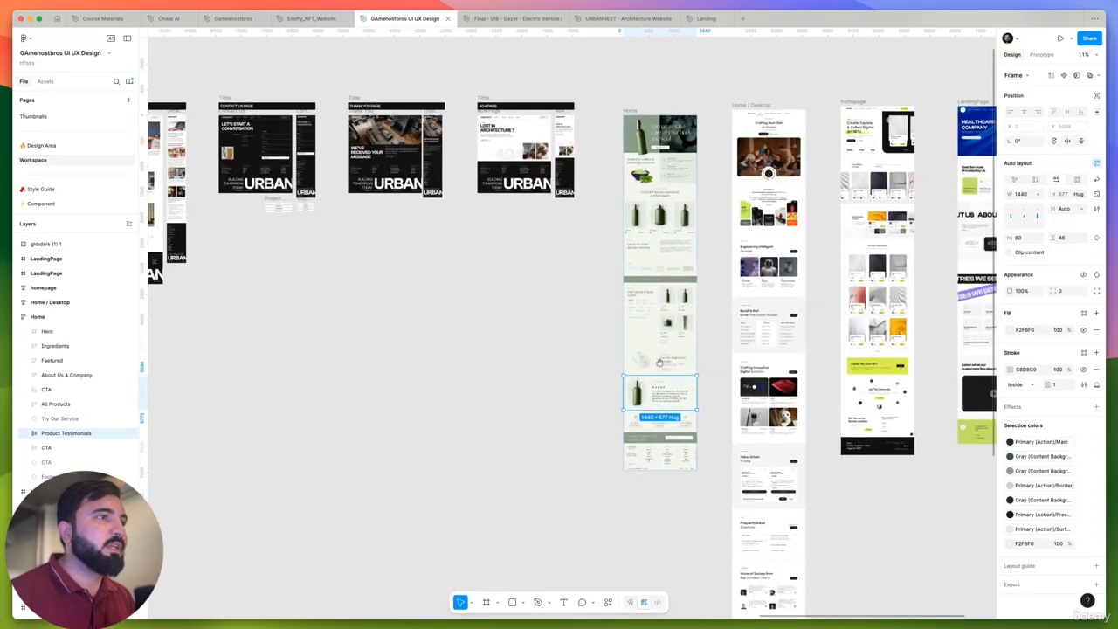
pyautogui.scroll(6, 735, 410)
pyautogui.scroll(-10, 735, 409)
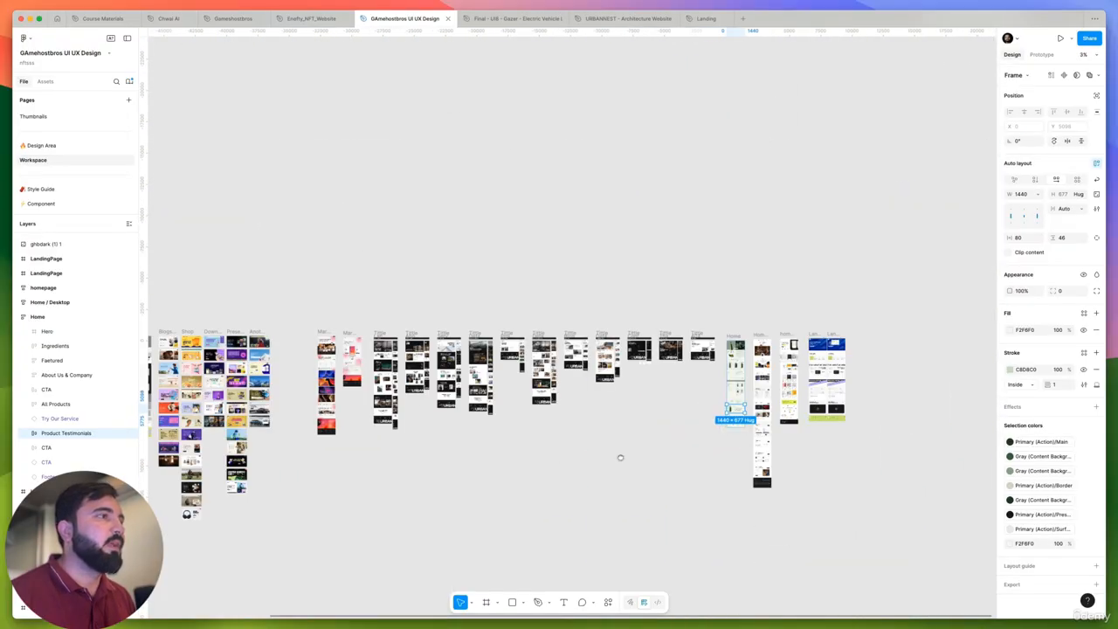
# Paste the Product Testimonials section beneath the Game Server Hosting home pages and place it at about X 8795, Y 1967
pyautogui.scroll(2, 543, 332)
pyautogui.scroll(10, 449, 302)
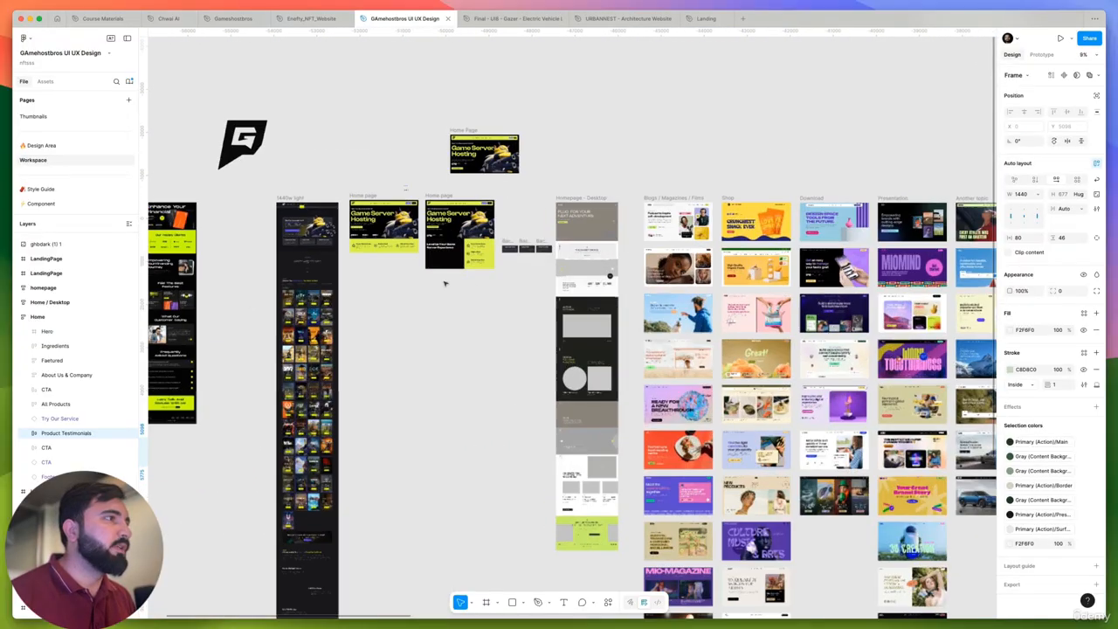
pyautogui.press('Escape')
pyautogui.hotkey('ctrl', 'v')
pyautogui.scroll(5, 448, 308)
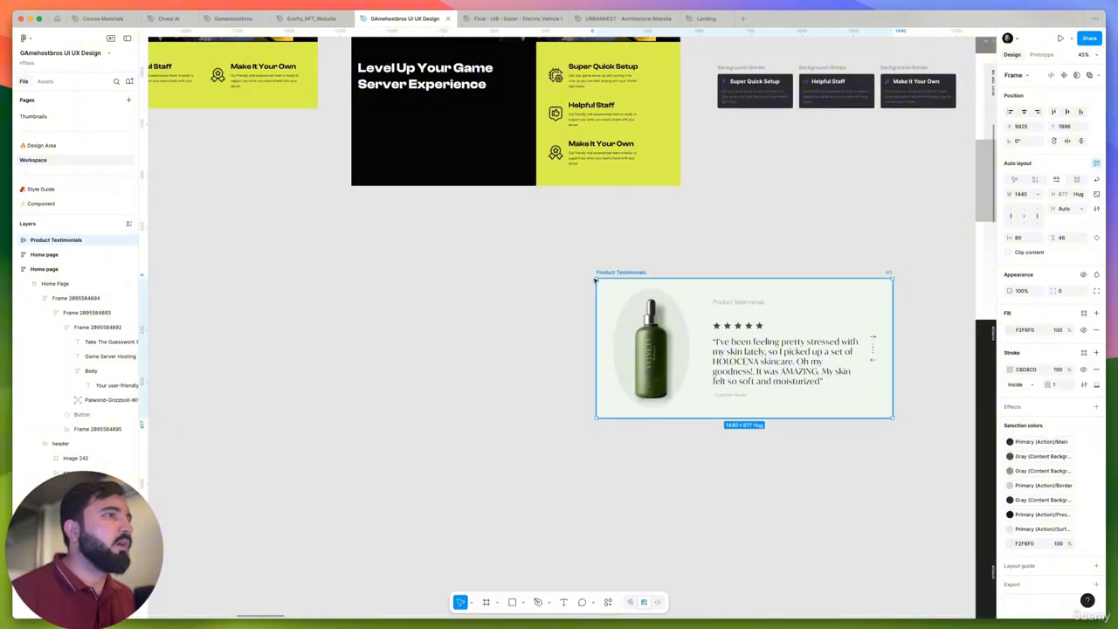
pyautogui.moveTo(595, 279); pyautogui.dragTo(362, 276)
pyautogui.scroll(3, 524, 350)
pyautogui.scroll(-5, 370, 368)
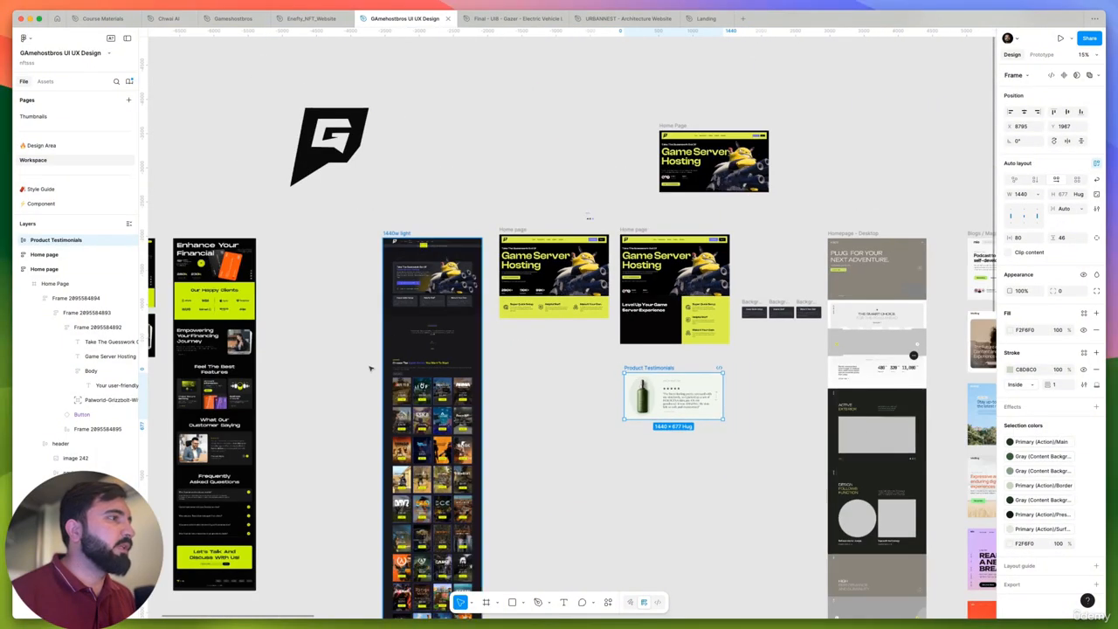
# Switch to the URBANNEST architecture file and copy the All Team component set from its Design System page
pyautogui.scroll(3, 371, 368)
pyautogui.hscroll(-5, 691, 107)
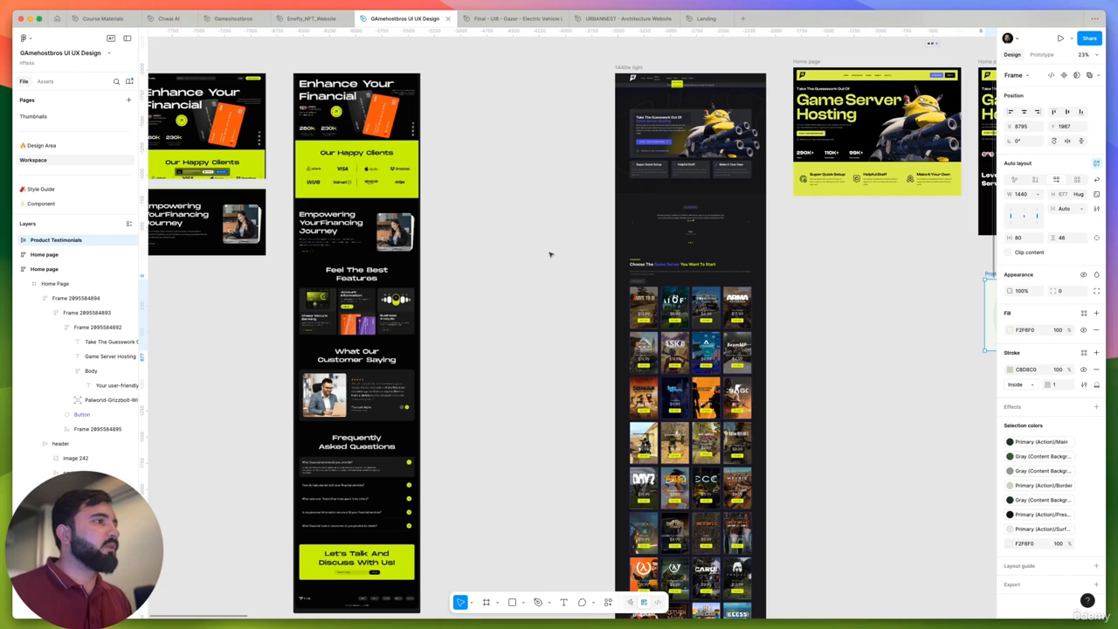
pyautogui.click(622, 19)
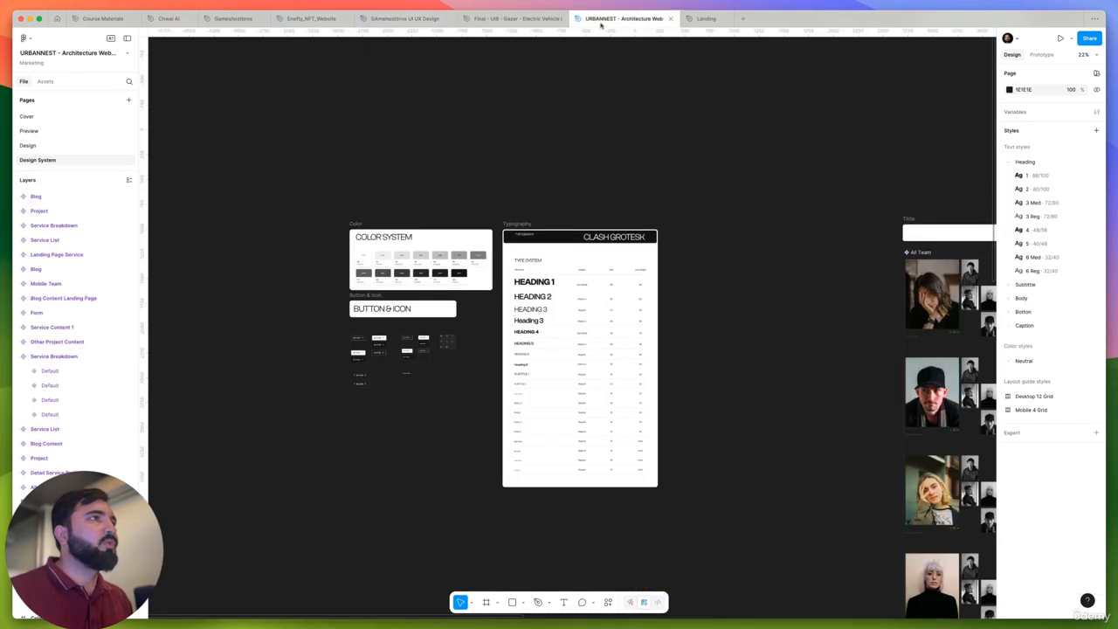
pyautogui.hscroll(5, 692, 156)
pyautogui.scroll(-2, 692, 156)
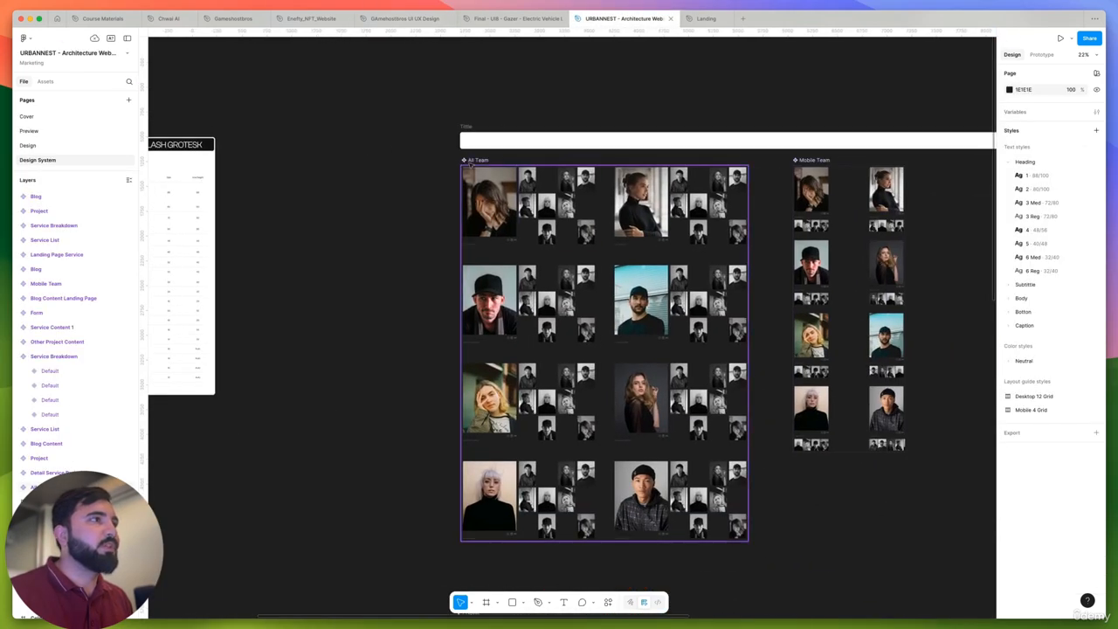
pyautogui.click(475, 165)
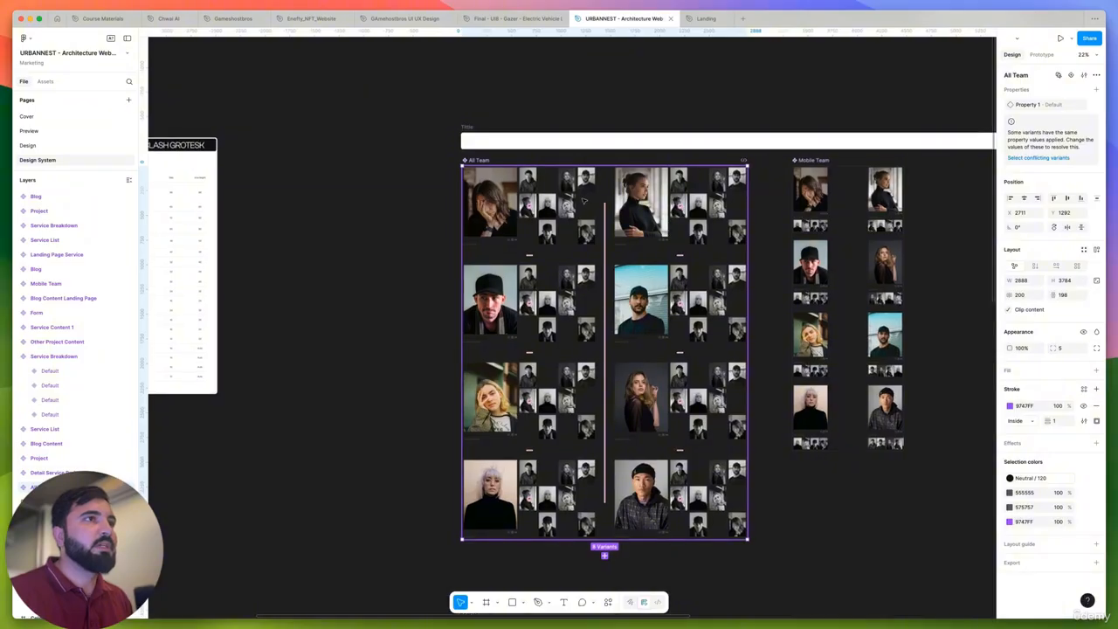
pyautogui.scroll(-2, 584, 201)
pyautogui.scroll(-3, 584, 200)
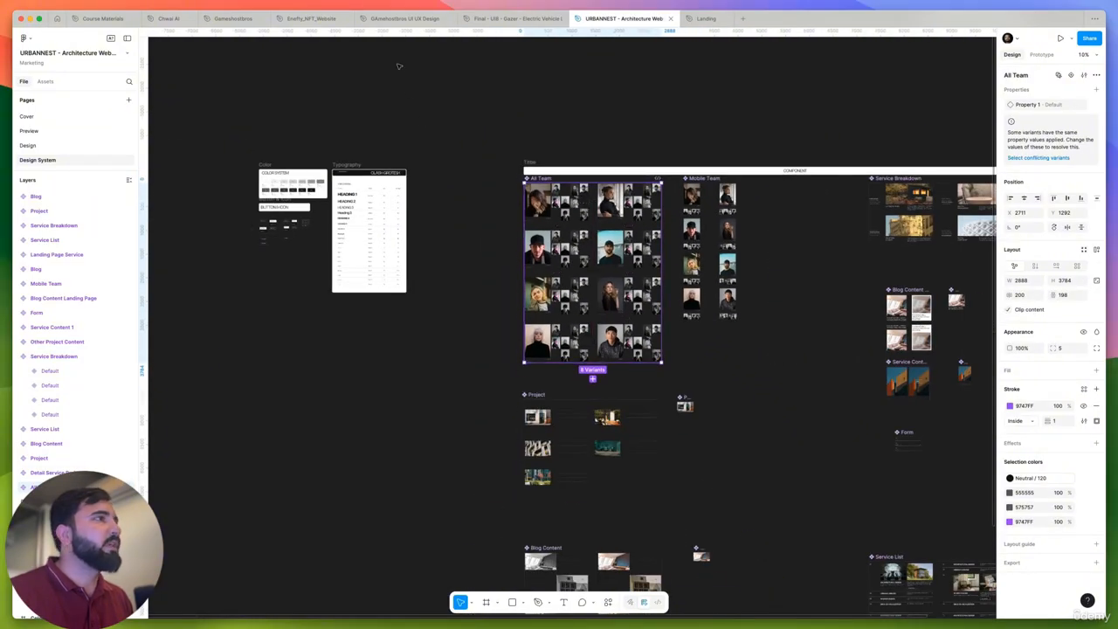
pyautogui.scroll(5, 533, 180)
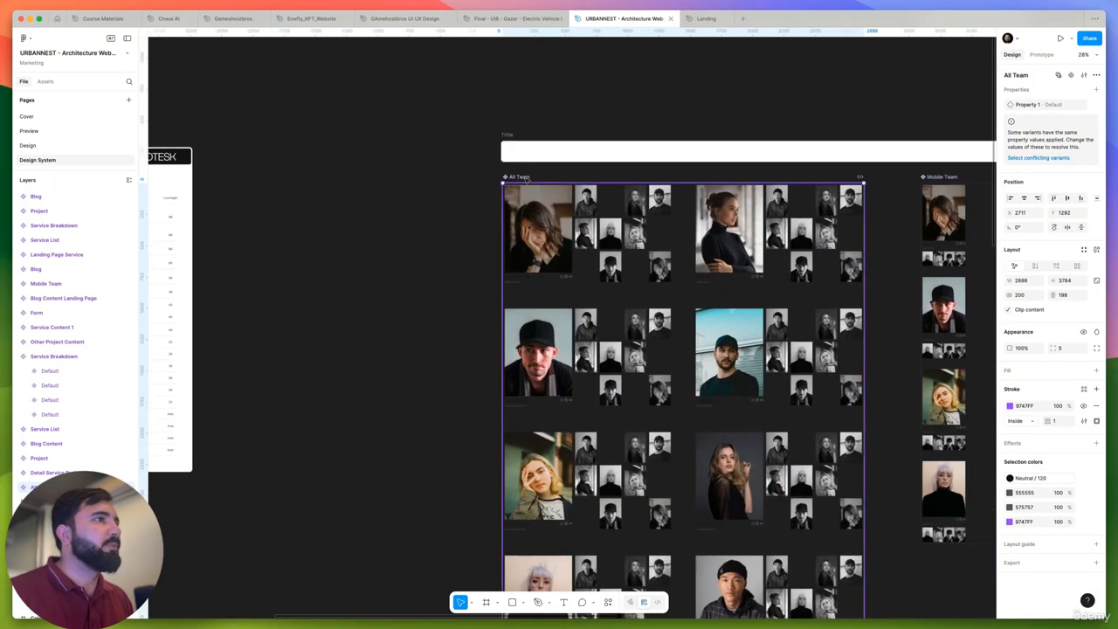
pyautogui.scroll(5, 520, 180)
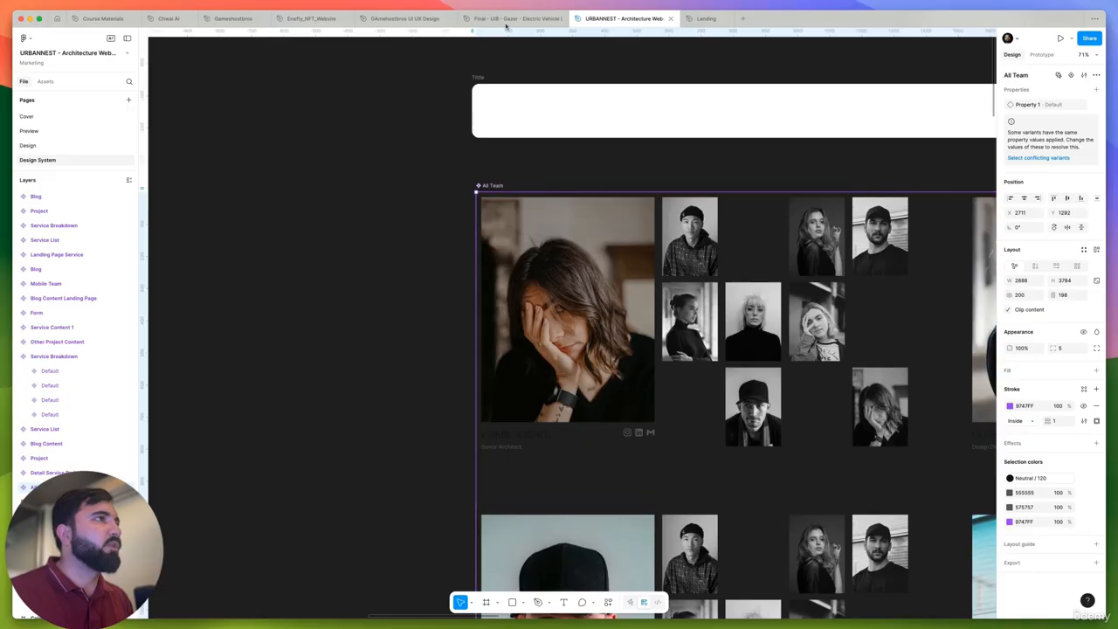
# Return to the GAmehostbros file, paste the All Team component set on empty canvas and move it to about X -11309, Y -751
pyautogui.click(408, 23)
pyautogui.scroll(-10, 517, 195)
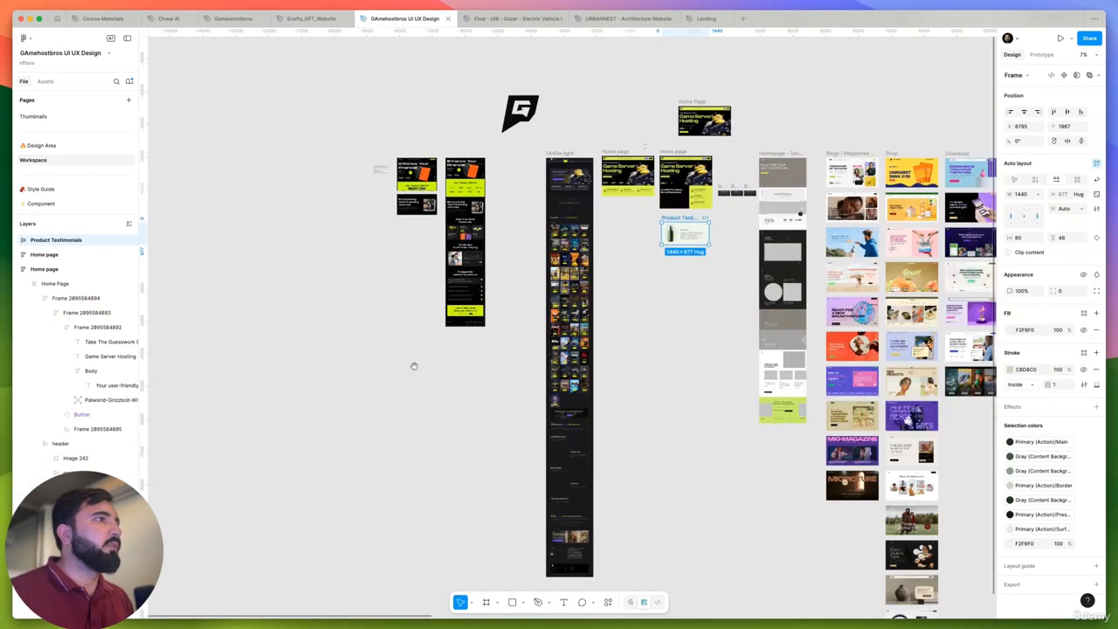
pyautogui.scroll(-3, 562, 267)
pyautogui.scroll(1, 491, 284)
pyautogui.scroll(3, 432, 253)
pyautogui.click(433, 254)
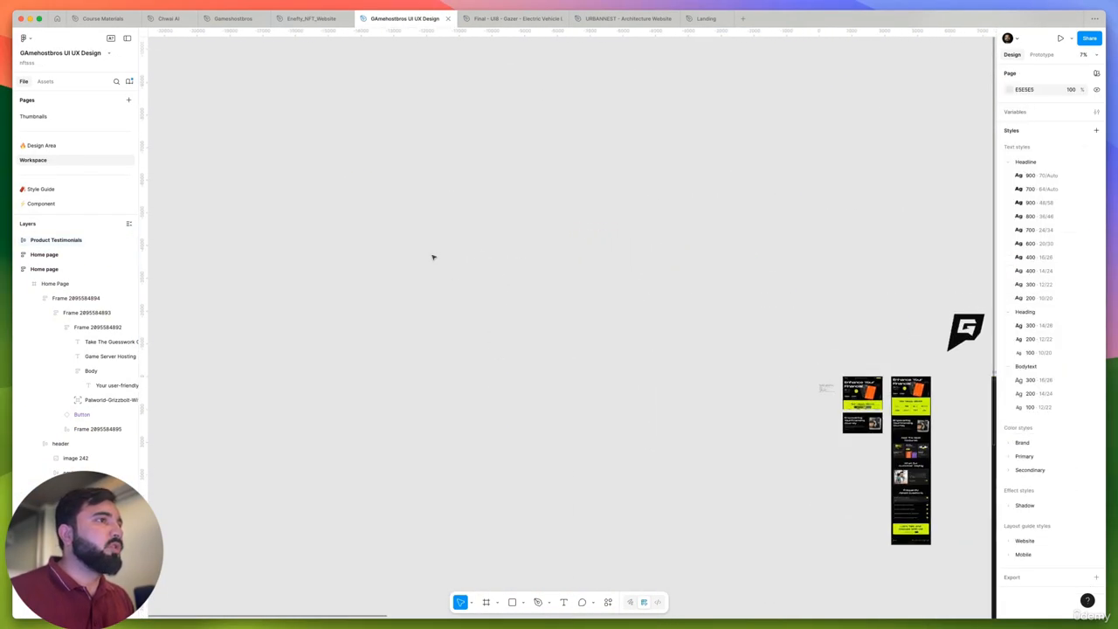
pyautogui.press('super+v')
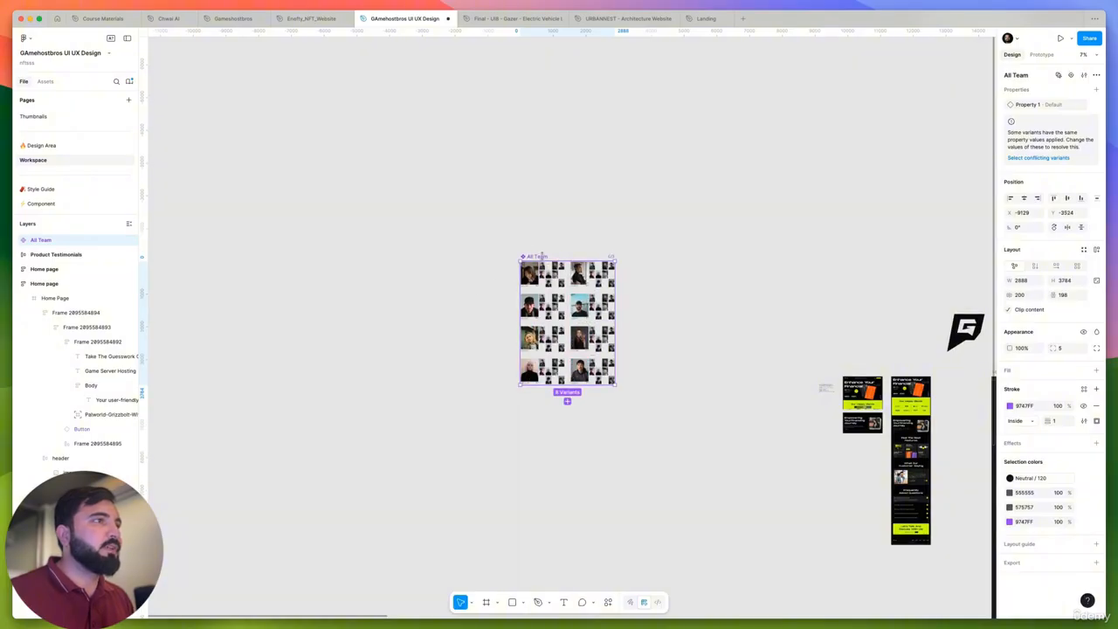
pyautogui.moveTo(542, 255); pyautogui.dragTo(470, 347)
# Move the black G logo image above the All Team component set, aligned with its left edge at about X -11309, Y -2434
pyautogui.hscroll(10, 648, 382)
pyautogui.scroll(-3, 648, 382)
pyautogui.hscroll(-5, 661, 267)
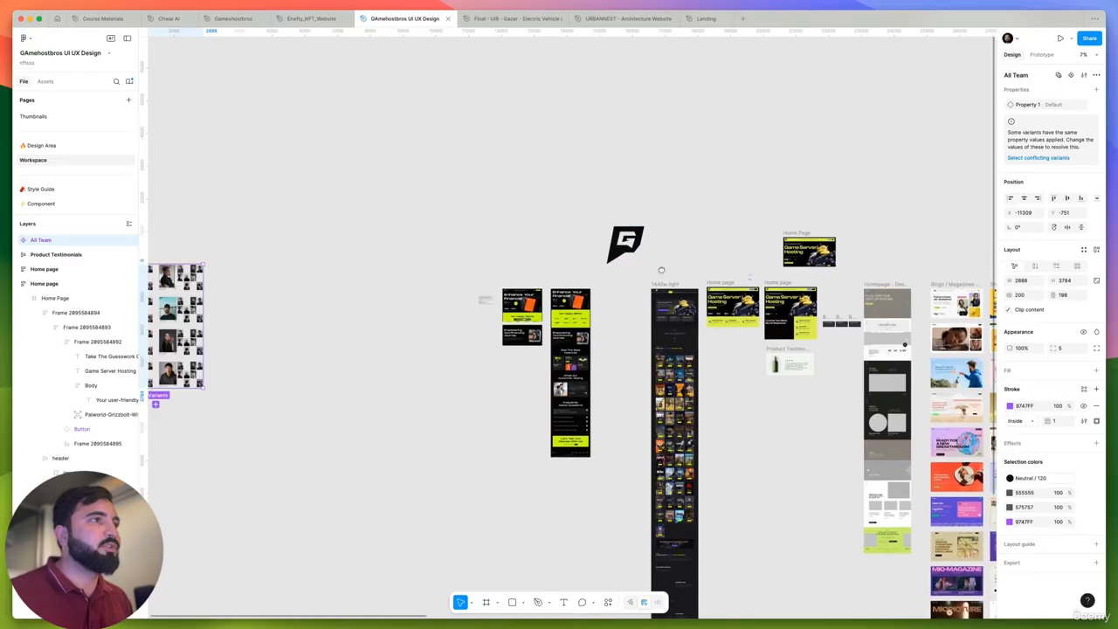
pyautogui.moveTo(756, 253); pyautogui.dragTo(267, 232)
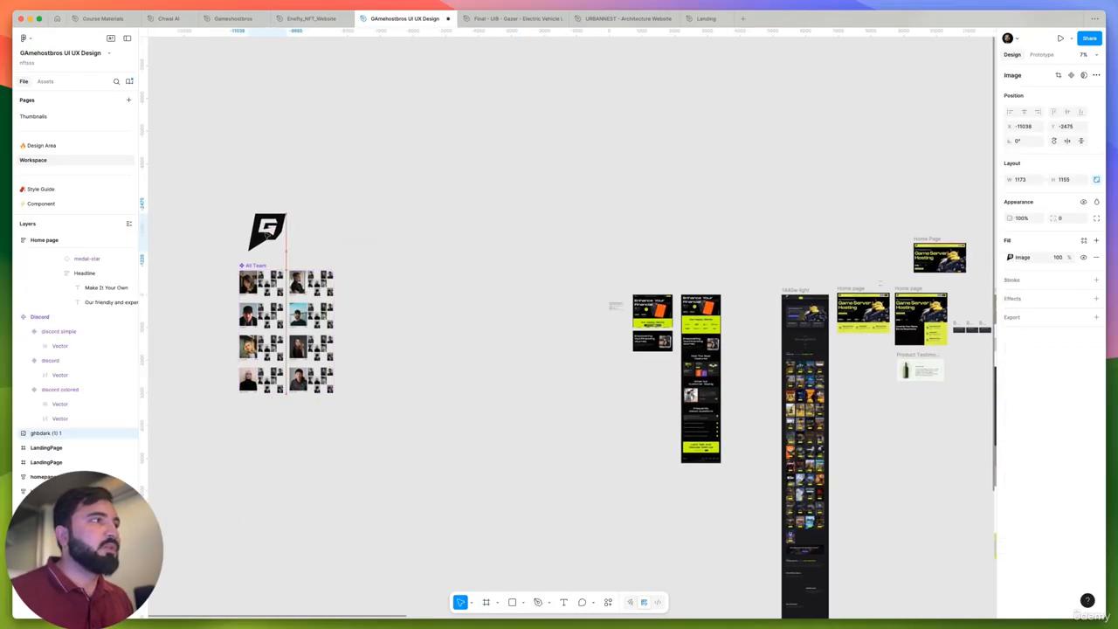
# Move the Discord component set from above the Home page frames to beside the All Team set, at about X -7701, Y -751
pyautogui.hscroll(5, 367, 303)
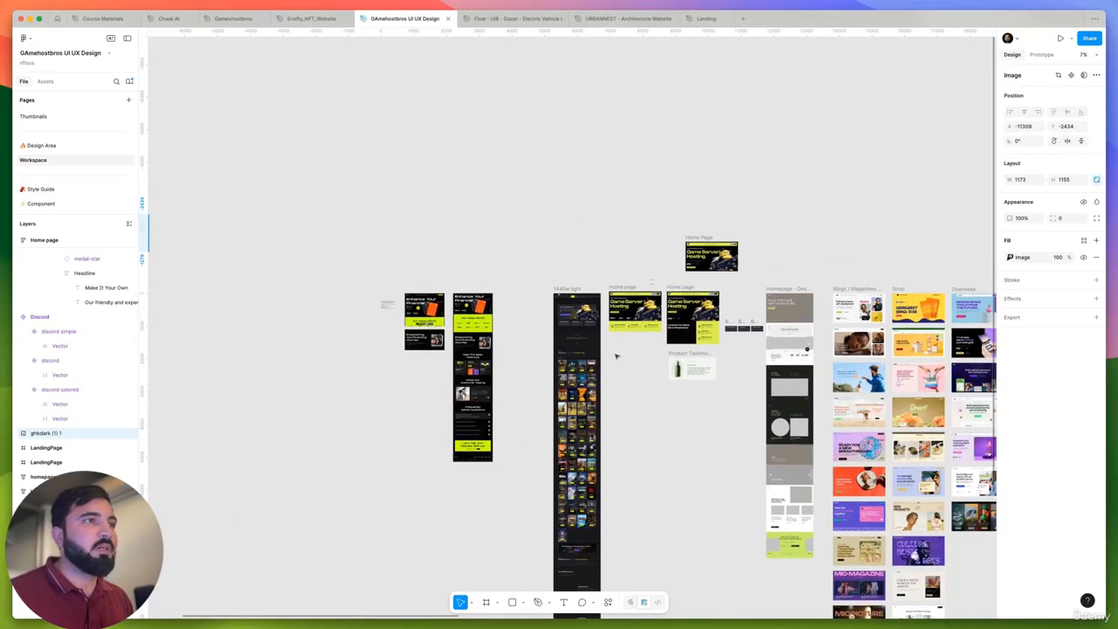
pyautogui.click(496, 603)
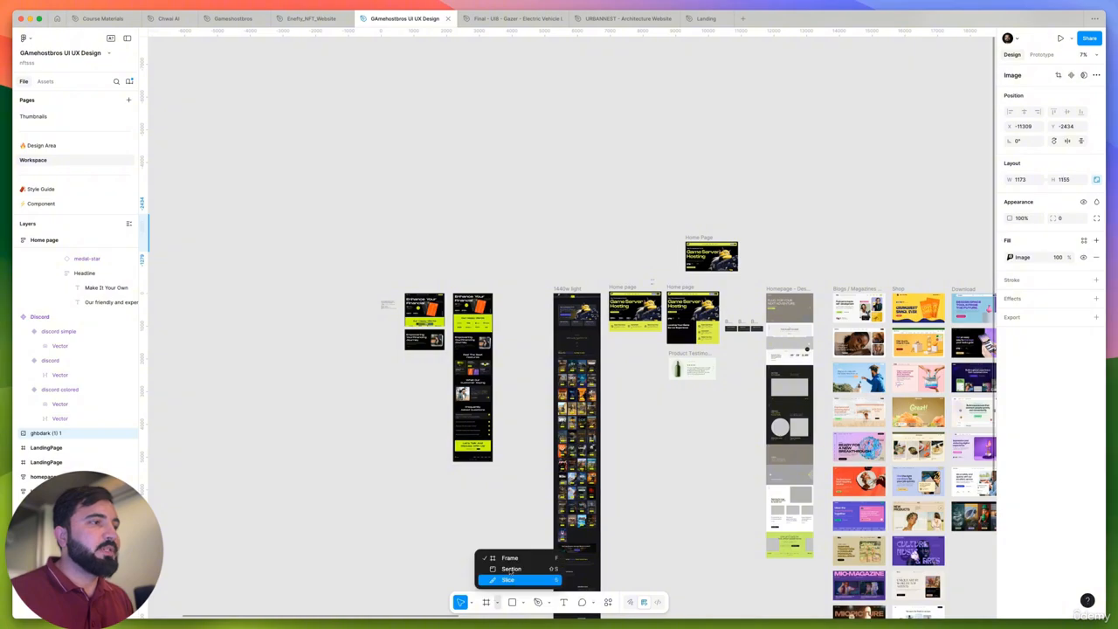
pyautogui.click(715, 288)
pyautogui.scroll(15, 714, 288)
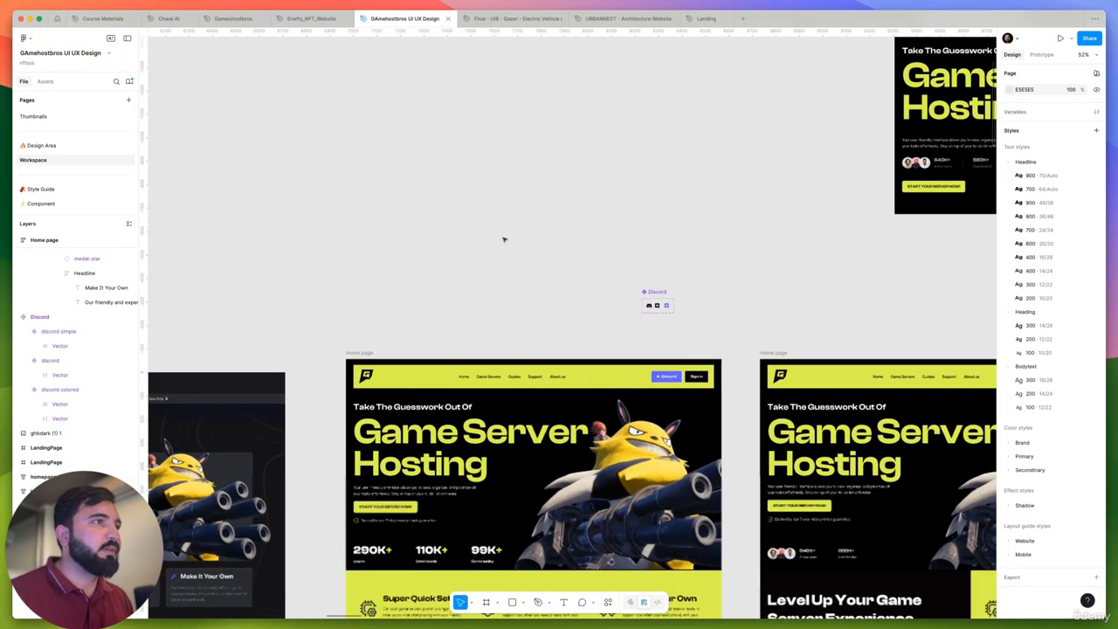
pyautogui.moveTo(503, 238); pyautogui.dragTo(710, 325)
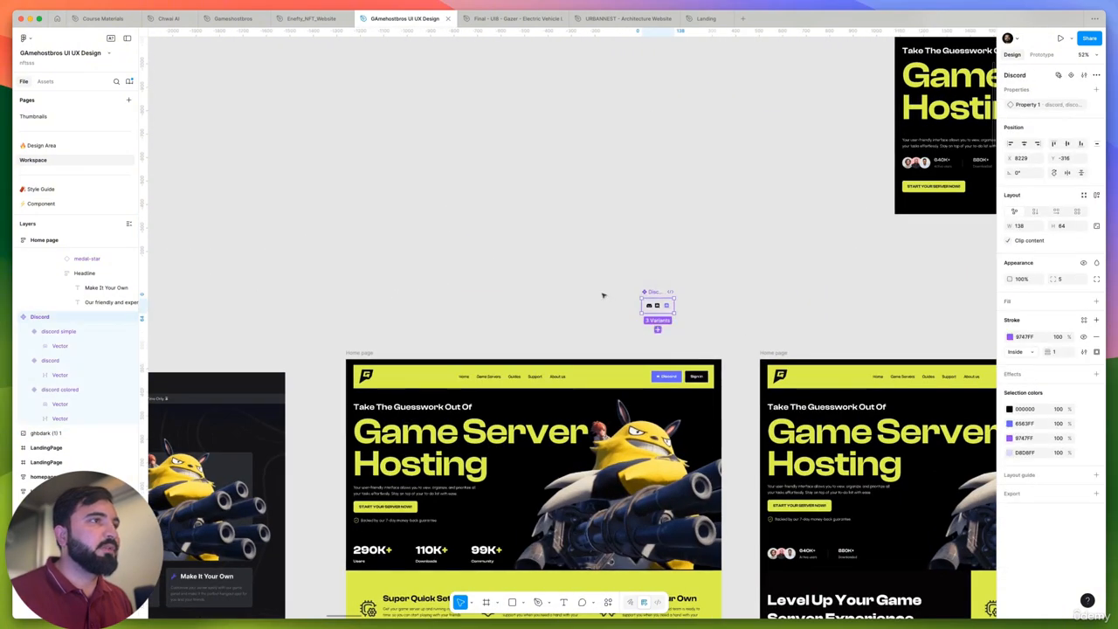
pyautogui.scroll(-5, 601, 294)
pyautogui.scroll(-4, 840, 281)
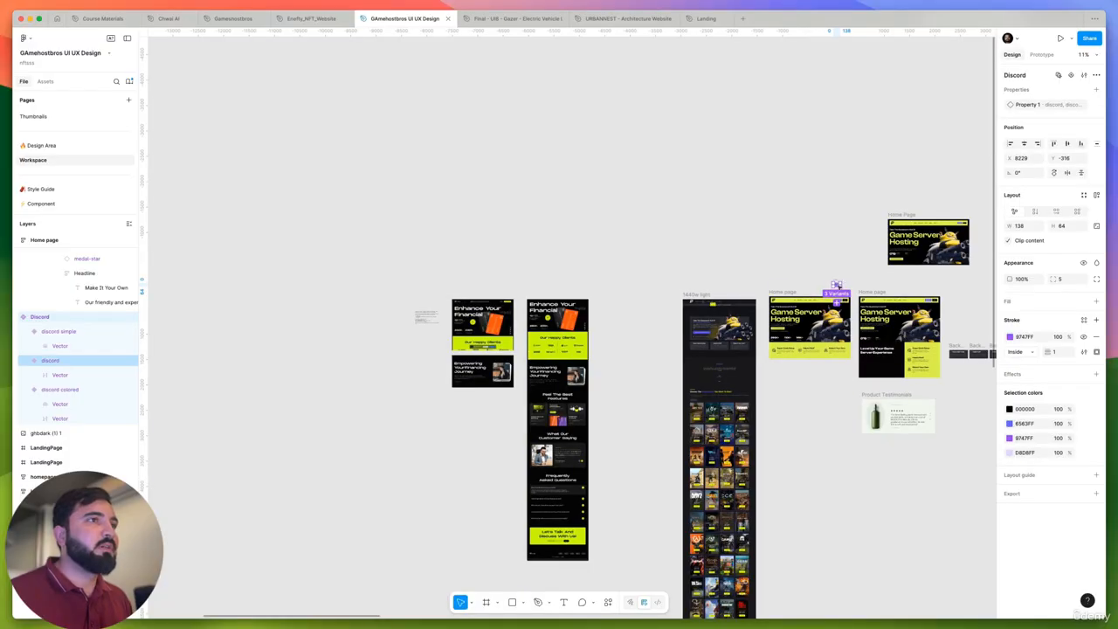
pyautogui.moveTo(837, 303); pyautogui.dragTo(309, 268)
# Delete the three dark Background cards beside the second Game Server Hosting home page
pyautogui.scroll(-4, 419, 317)
pyautogui.hscroll(3, 629, 314)
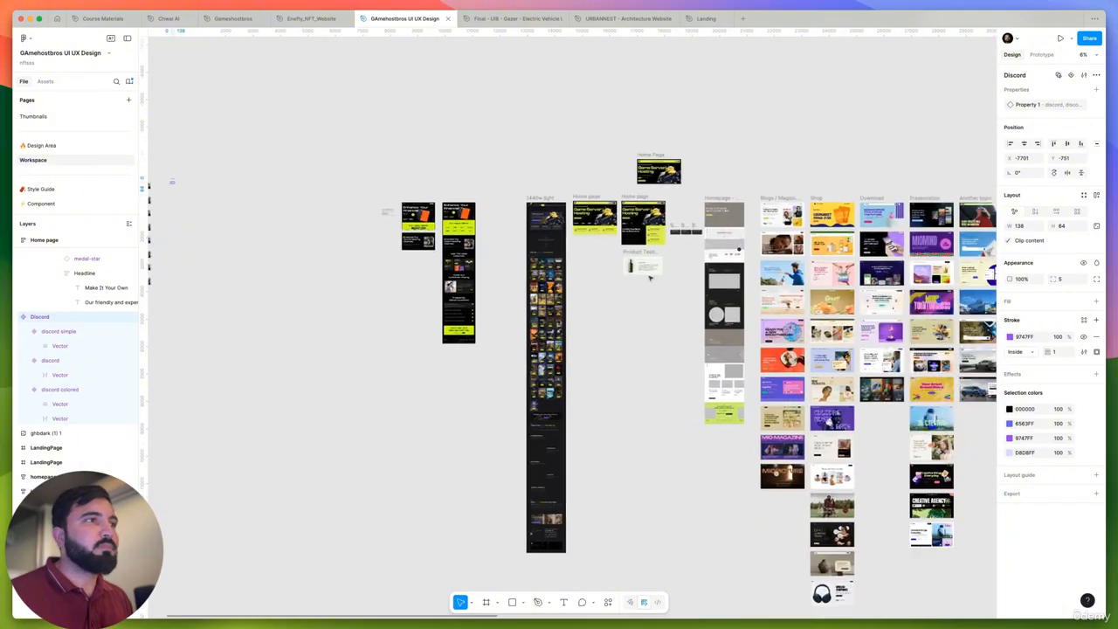
pyautogui.scroll(6, 617, 275)
pyautogui.scroll(3, 664, 271)
pyautogui.hscroll(2, 664, 271)
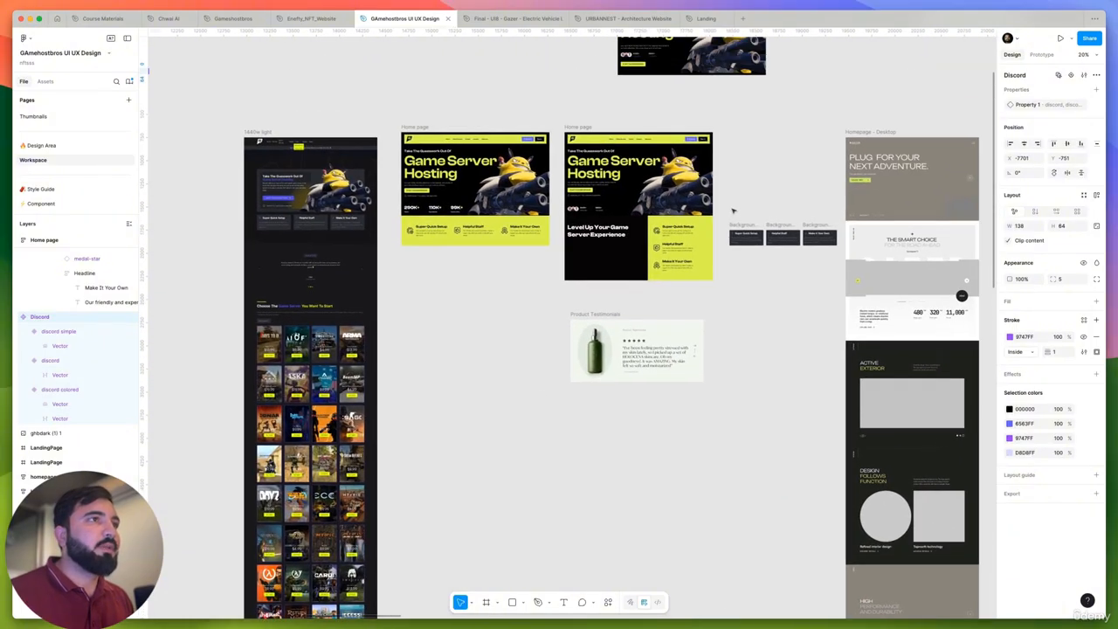
pyautogui.moveTo(733, 210); pyautogui.dragTo(828, 270)
pyautogui.press('Delete')
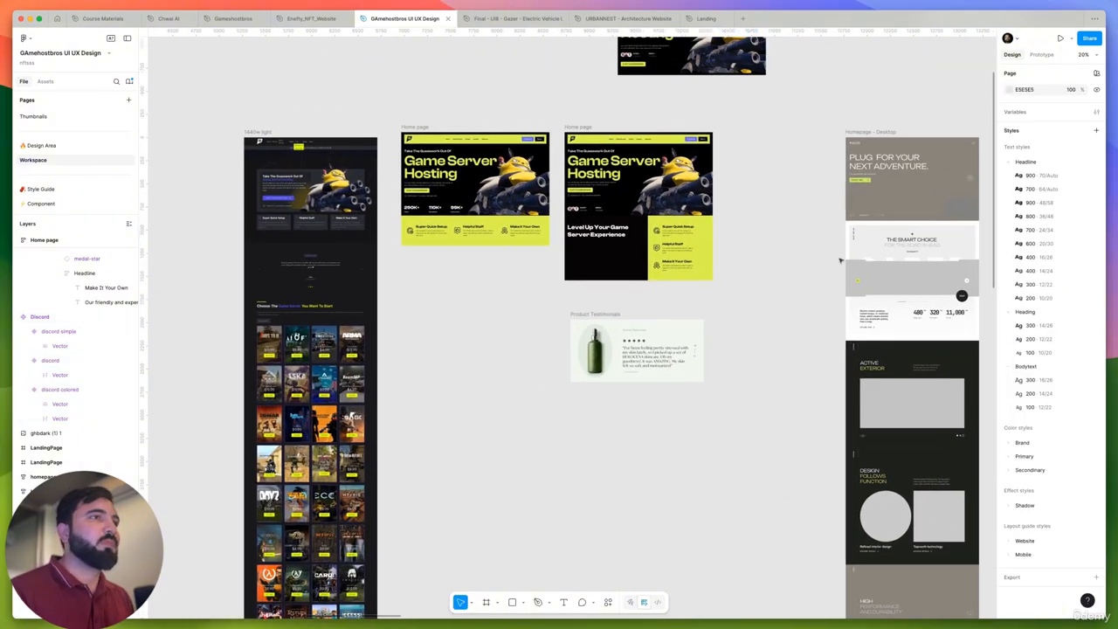
# Examine the What Our Customer Saying testimonial layout in the finance landing page reference
pyautogui.scroll(5, 661, 327)
pyautogui.scroll(-5, 661, 327)
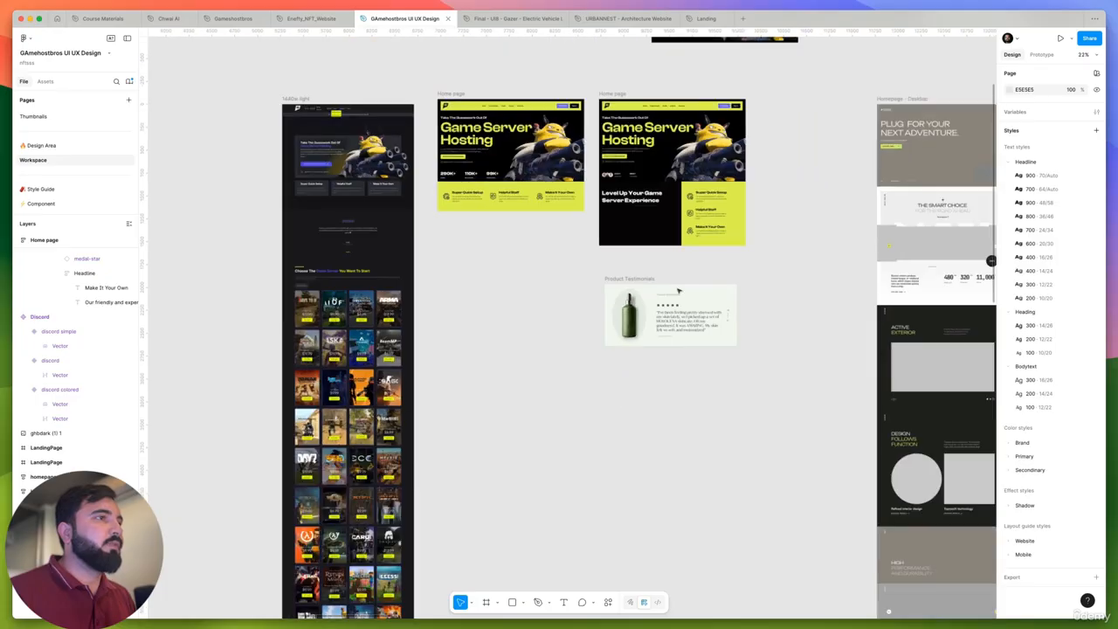
pyautogui.scroll(4, 661, 323)
pyautogui.scroll(-3, 664, 316)
pyautogui.scroll(6, 275, 350)
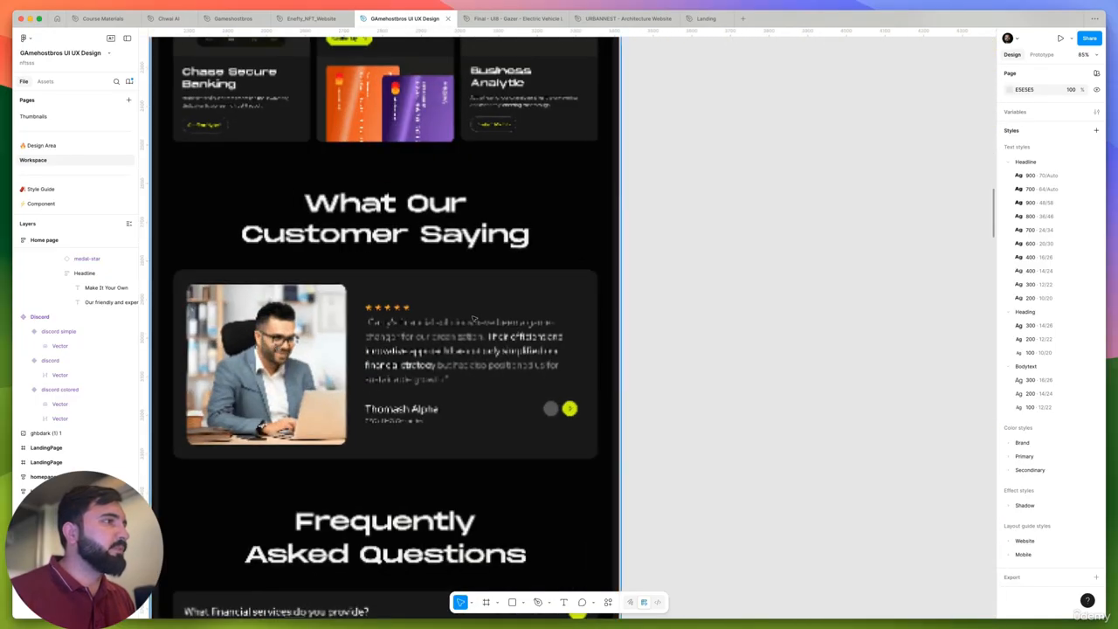
pyautogui.scroll(-6, 474, 319)
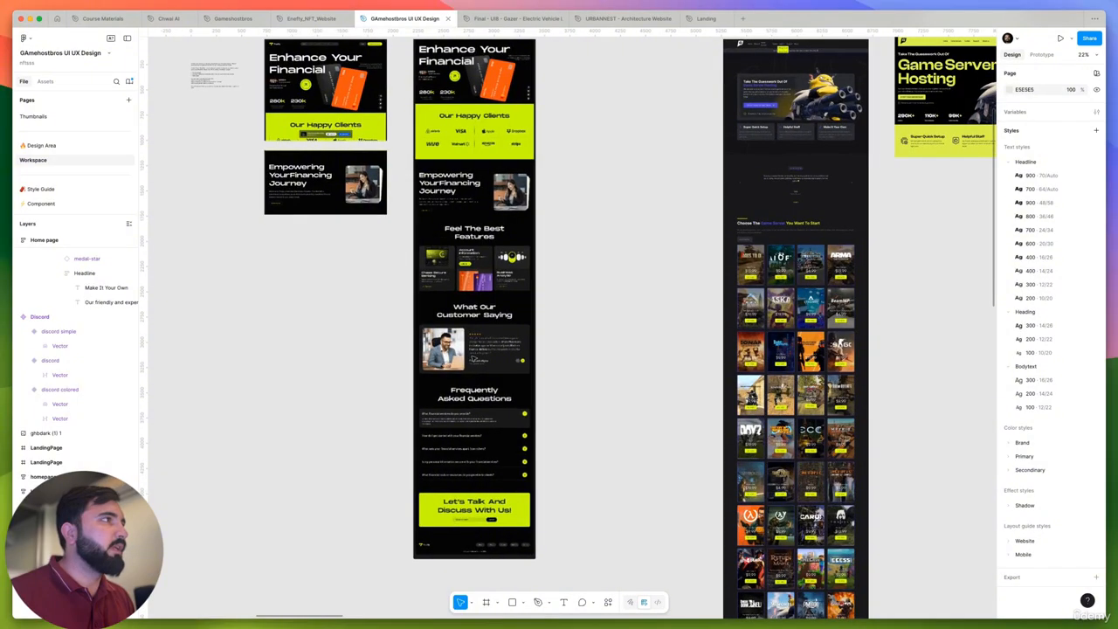
pyautogui.scroll(5, 472, 359)
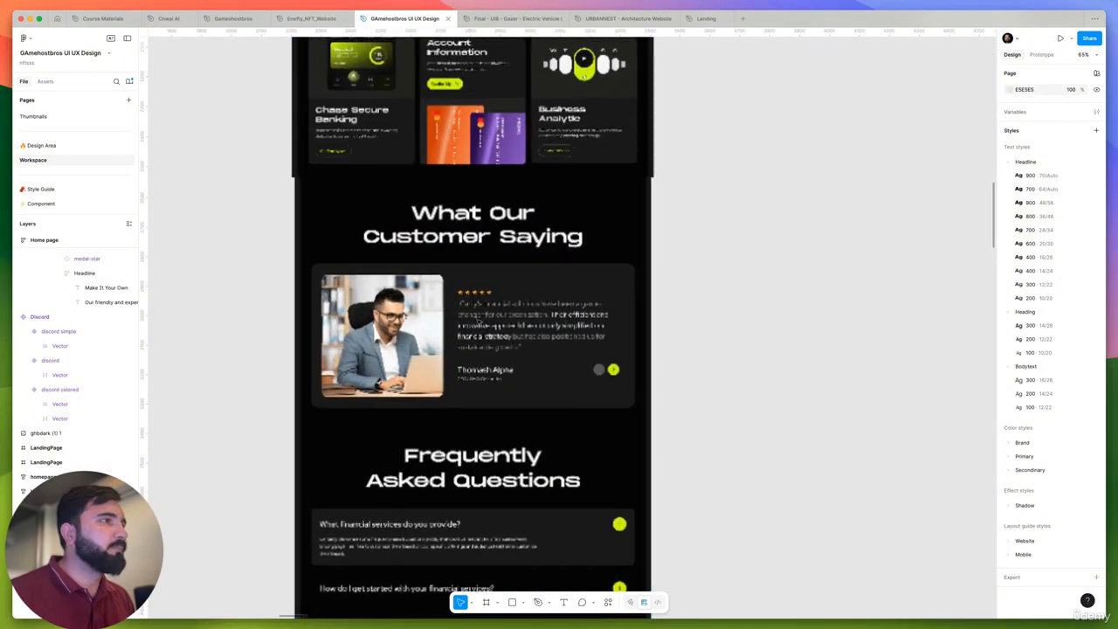
pyautogui.scroll(-6, 478, 323)
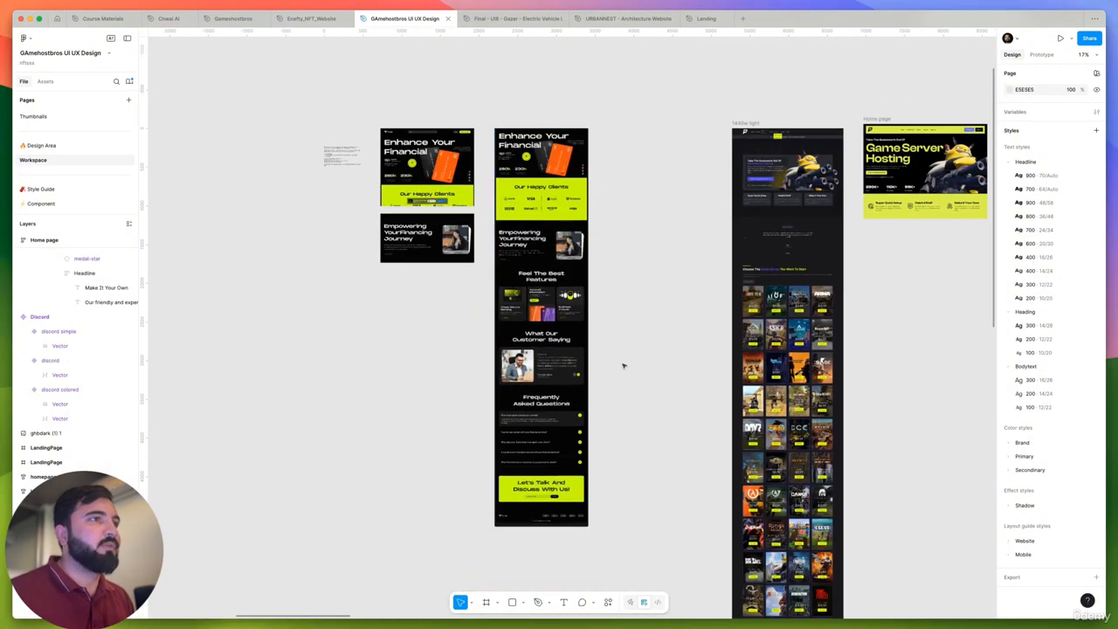
# Copy the portrait image of the blonde woman from the All Team component set
pyautogui.scroll(-4, 622, 365)
pyautogui.hscroll(-5, 656, 332)
pyautogui.scroll(5, 431, 253)
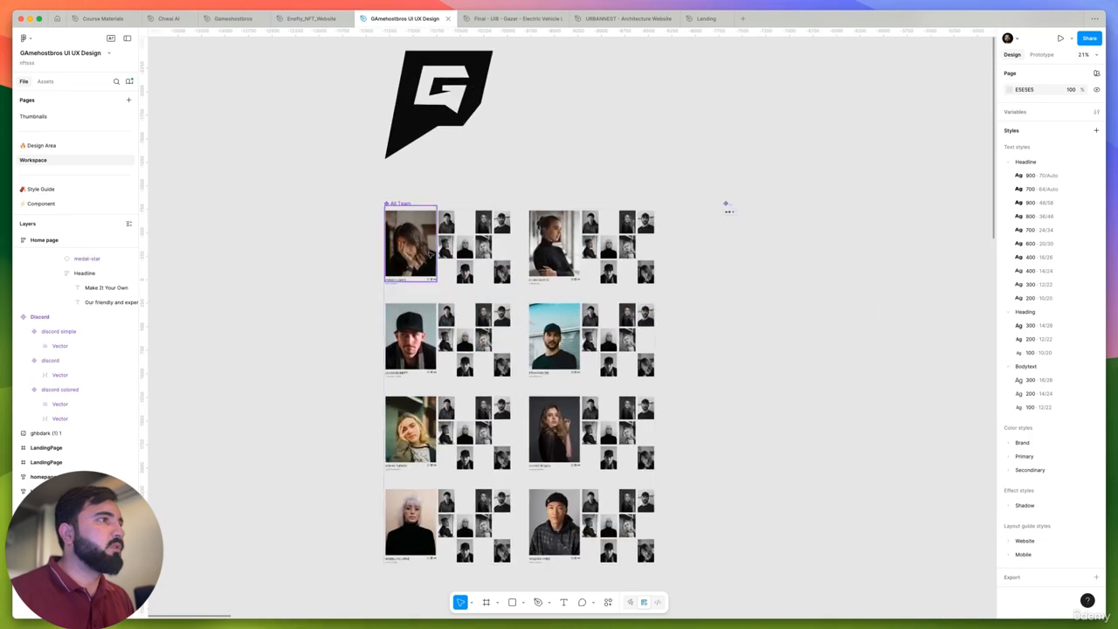
pyautogui.scroll(4, 430, 254)
pyautogui.click(401, 388)
pyautogui.scroll(-3, 402, 389)
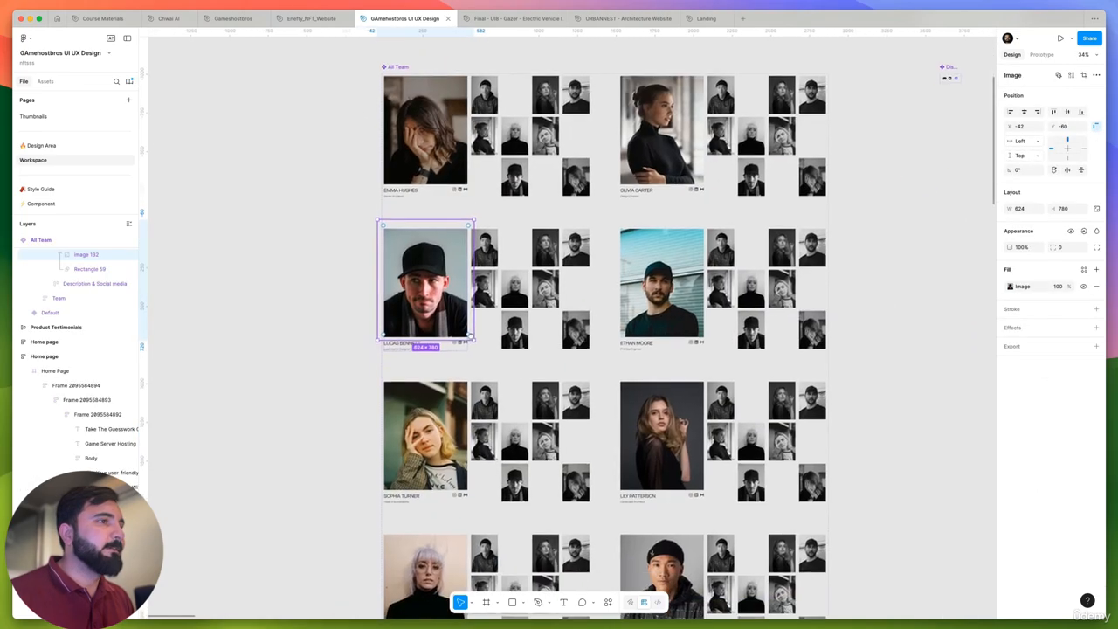
pyautogui.scroll(-3, 577, 402)
pyautogui.hscroll(-1, 577, 402)
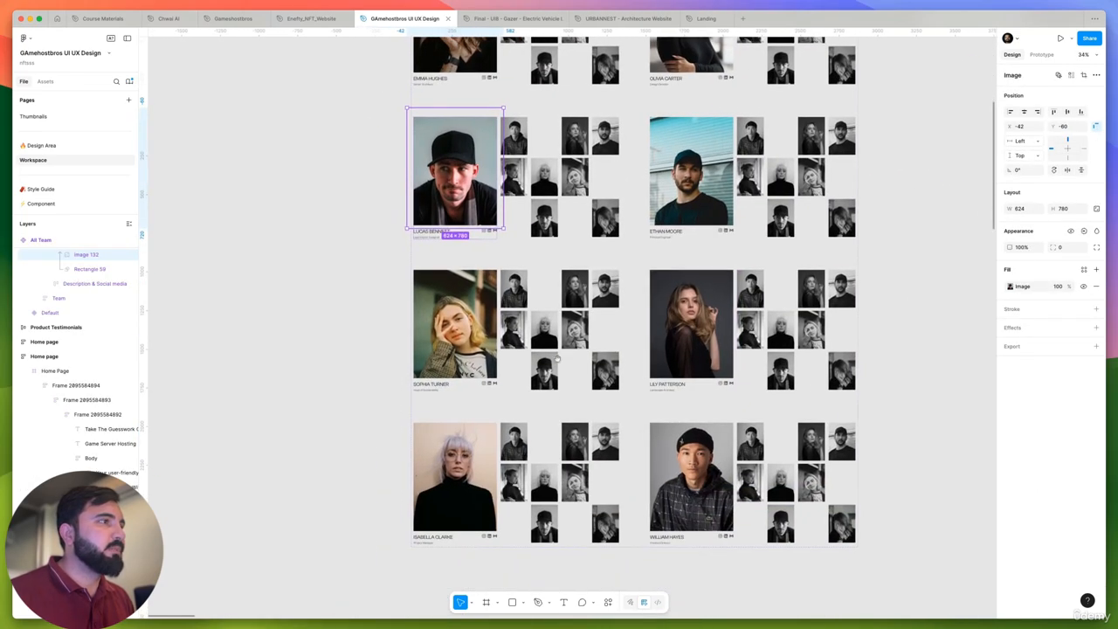
pyautogui.click(475, 307)
pyautogui.scroll(-5, 476, 307)
pyautogui.hscroll(4, 664, 362)
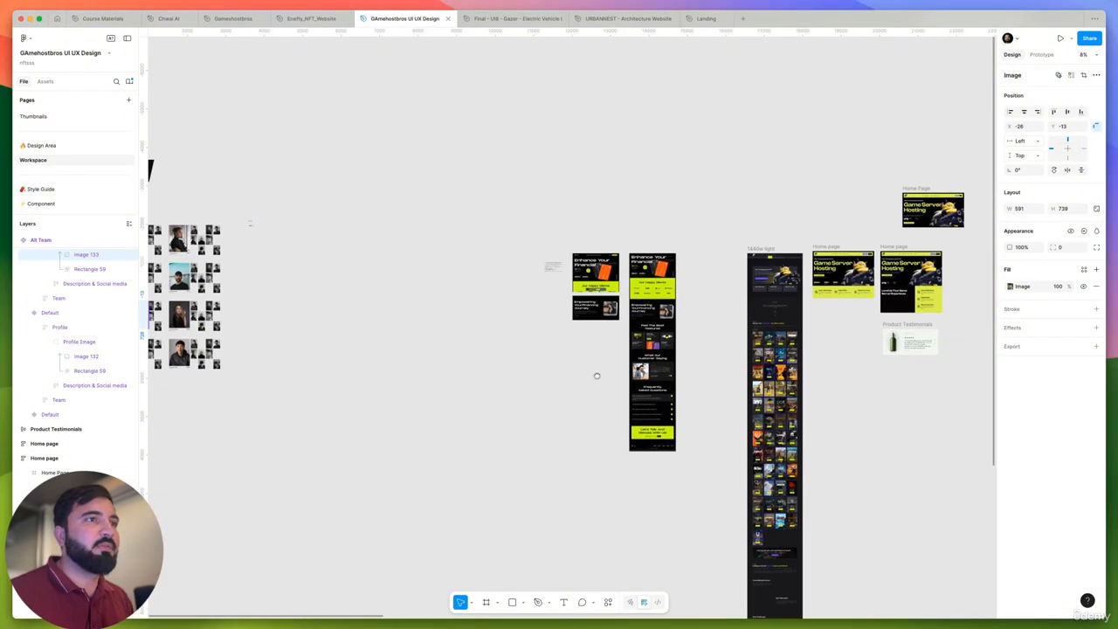
pyautogui.hscroll(-2, 596, 374)
pyautogui.scroll(10, 463, 289)
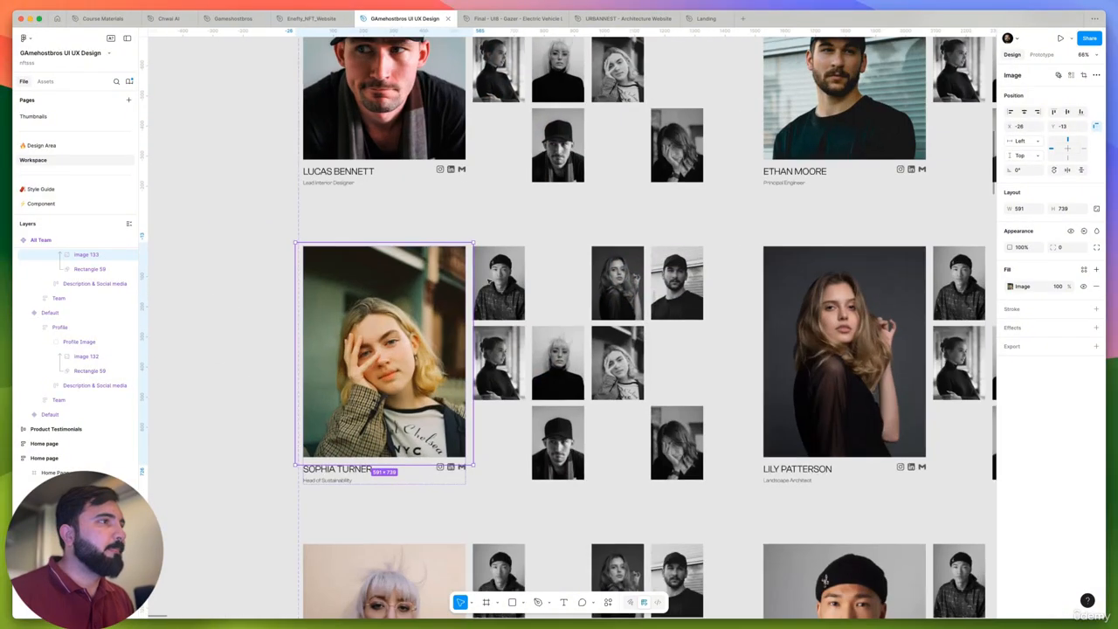
# Replace the bottle image in the Product Testimonials section with the copied portrait, placing it before the text content
pyautogui.scroll(-6, 489, 281)
pyautogui.hscroll(15, 805, 360)
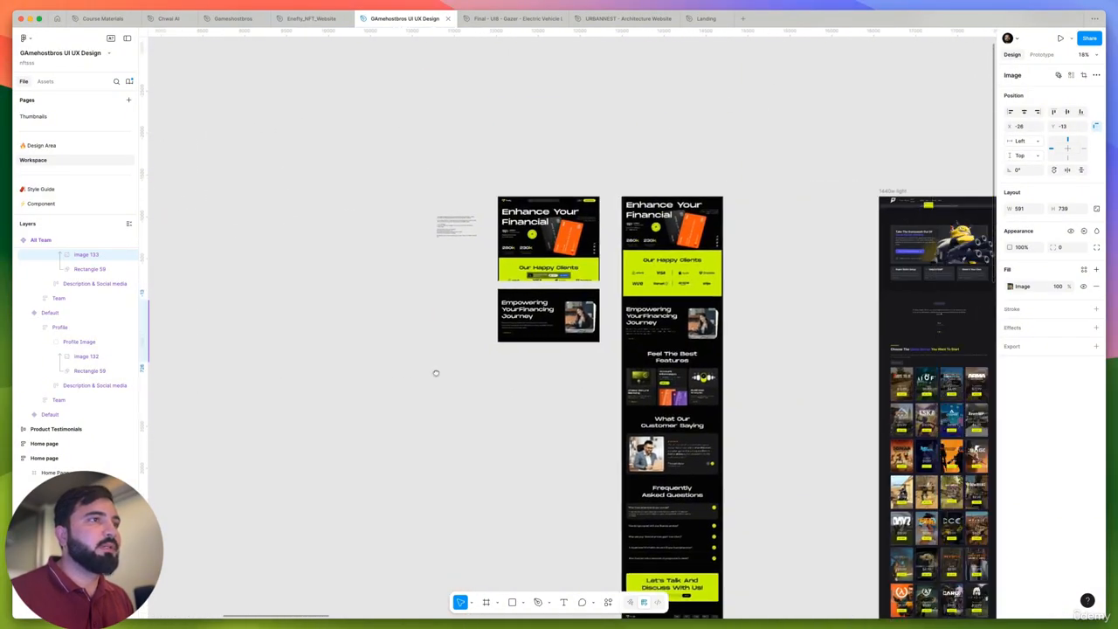
pyautogui.hscroll(4, 524, 375)
pyautogui.scroll(5, 705, 364)
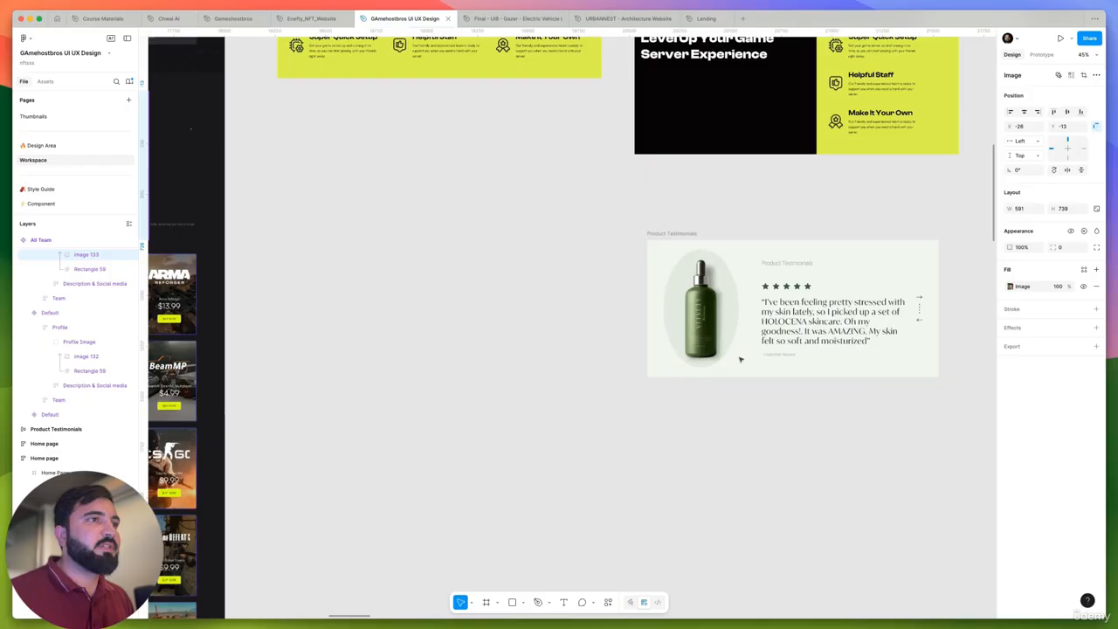
pyautogui.click(716, 312)
pyautogui.click(782, 319)
pyautogui.hscroll(1, 674, 417)
pyautogui.click(670, 324)
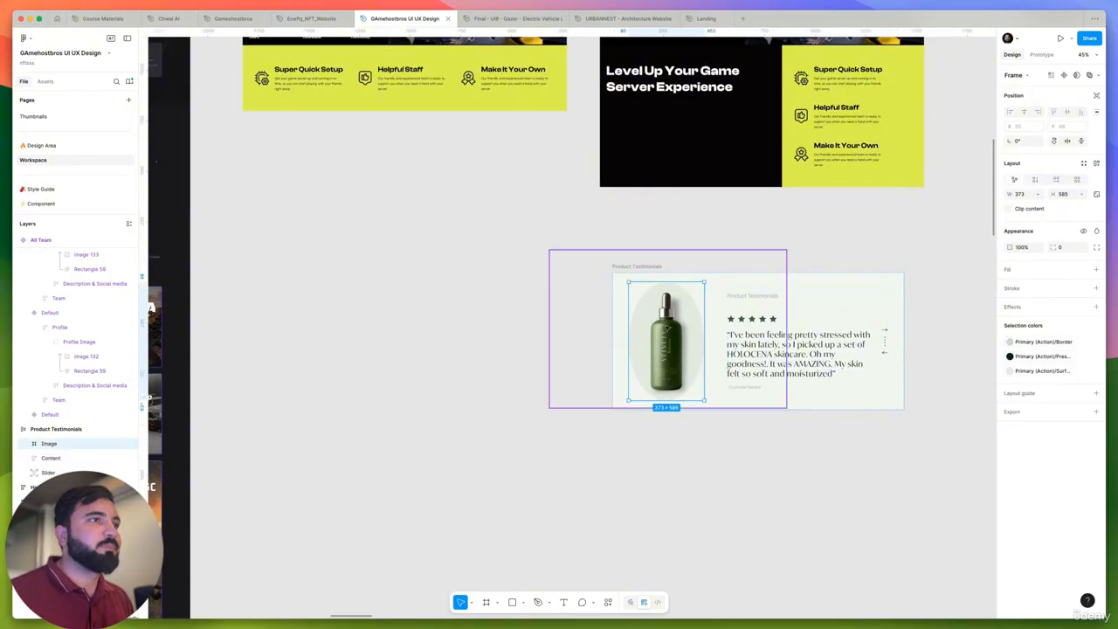
pyautogui.press('super+v')
pyautogui.press('super+z')
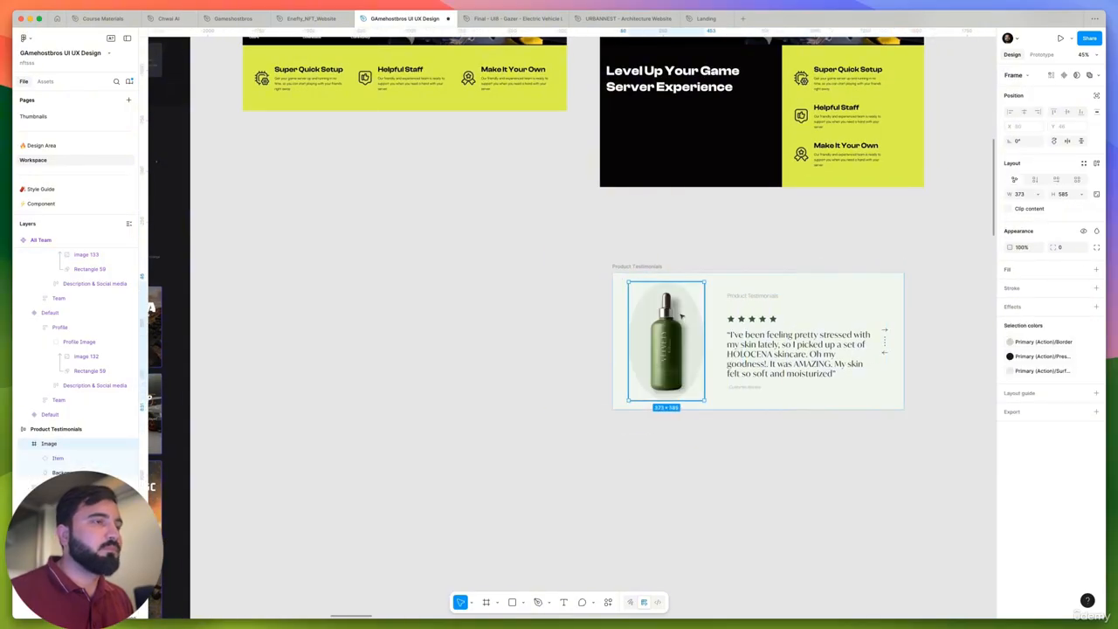
pyautogui.press('Delete')
pyautogui.click(669, 320)
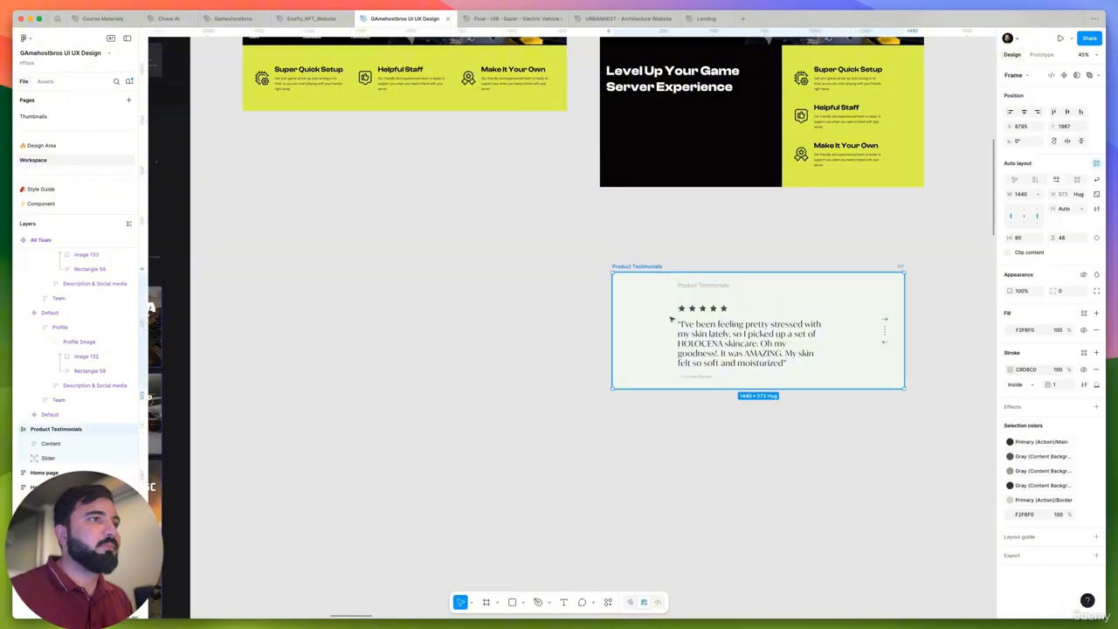
pyautogui.press('super+v')
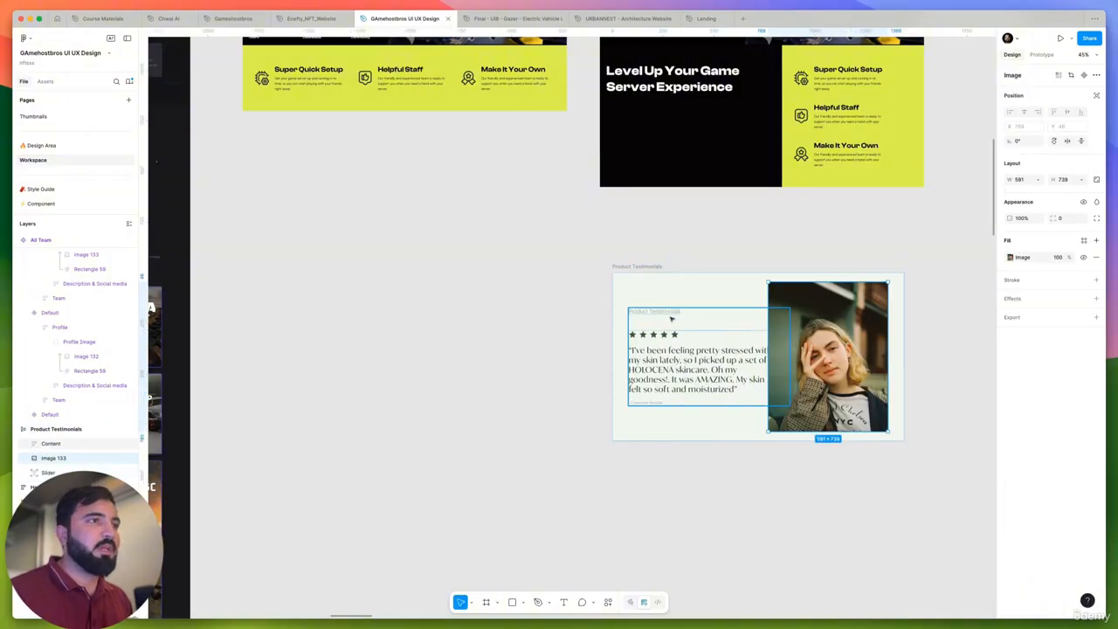
pyautogui.press('Left')
# Scale the testimonial portrait down to about 403 × 503 and set its corner radius to 24
pyautogui.scroll(5, 778, 332)
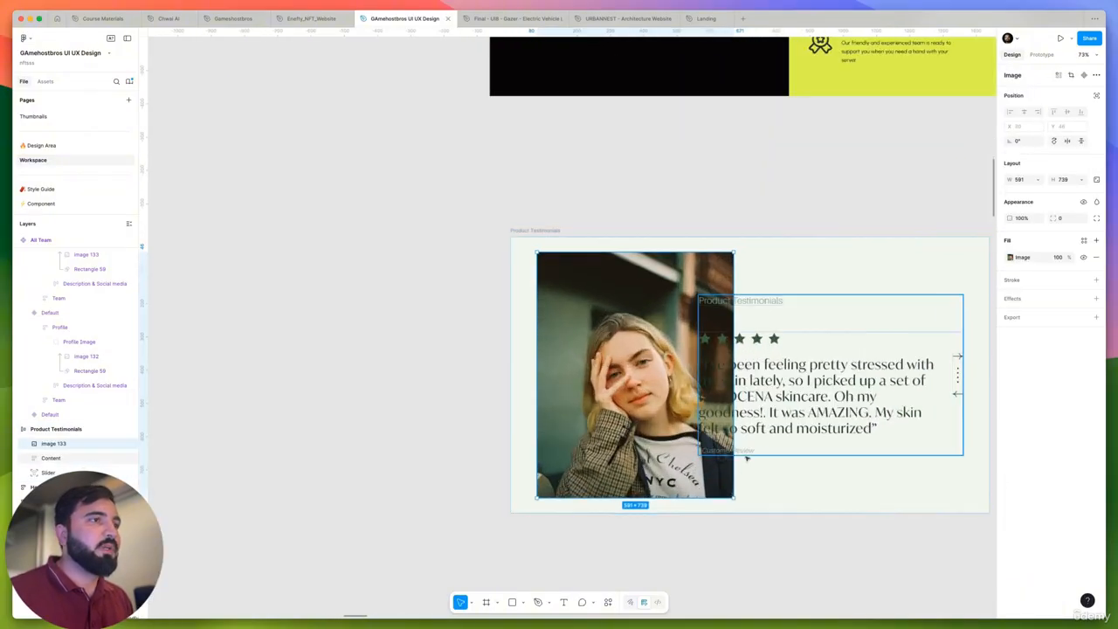
pyautogui.moveTo(732, 499); pyautogui.dragTo(686, 457)
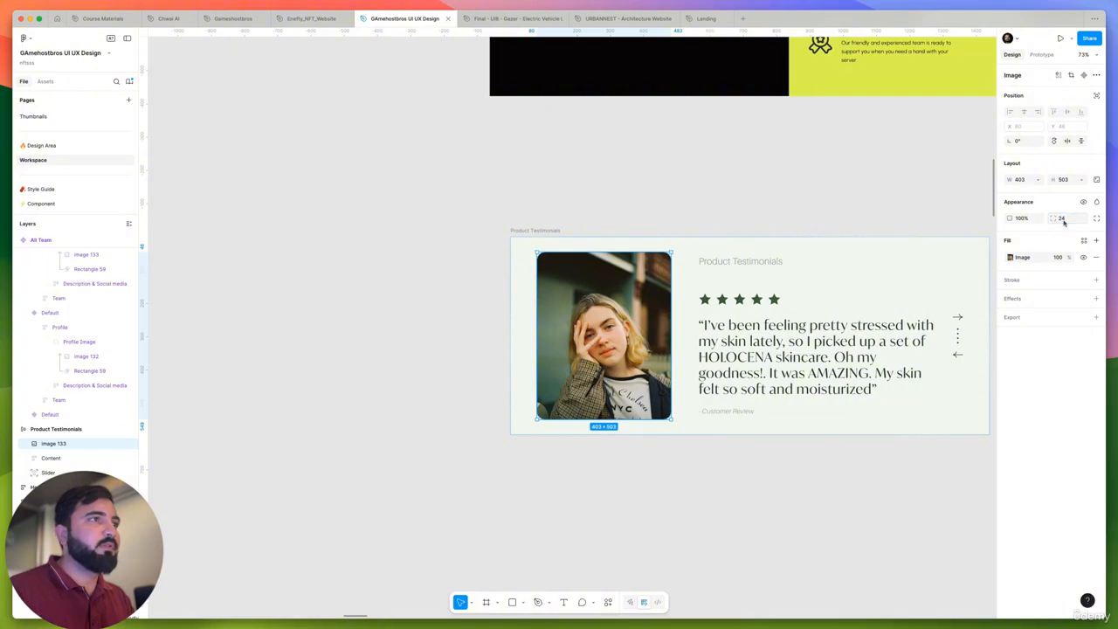
pyautogui.click(672, 204)
pyautogui.hscroll(2, 763, 206)
pyautogui.scroll(-1, 762, 206)
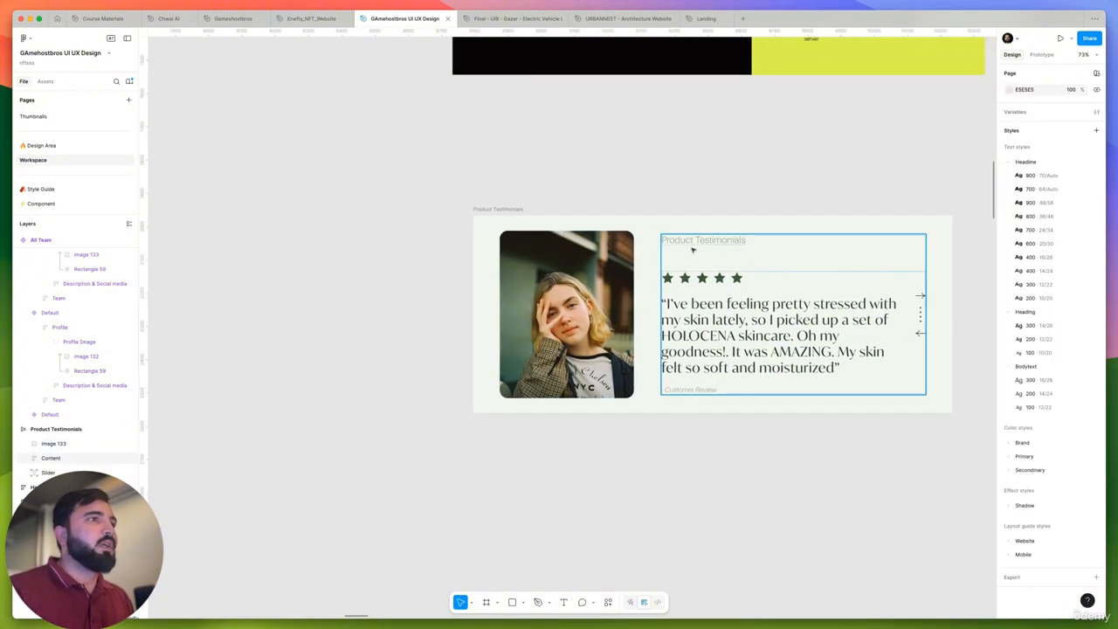
pyautogui.click(655, 269)
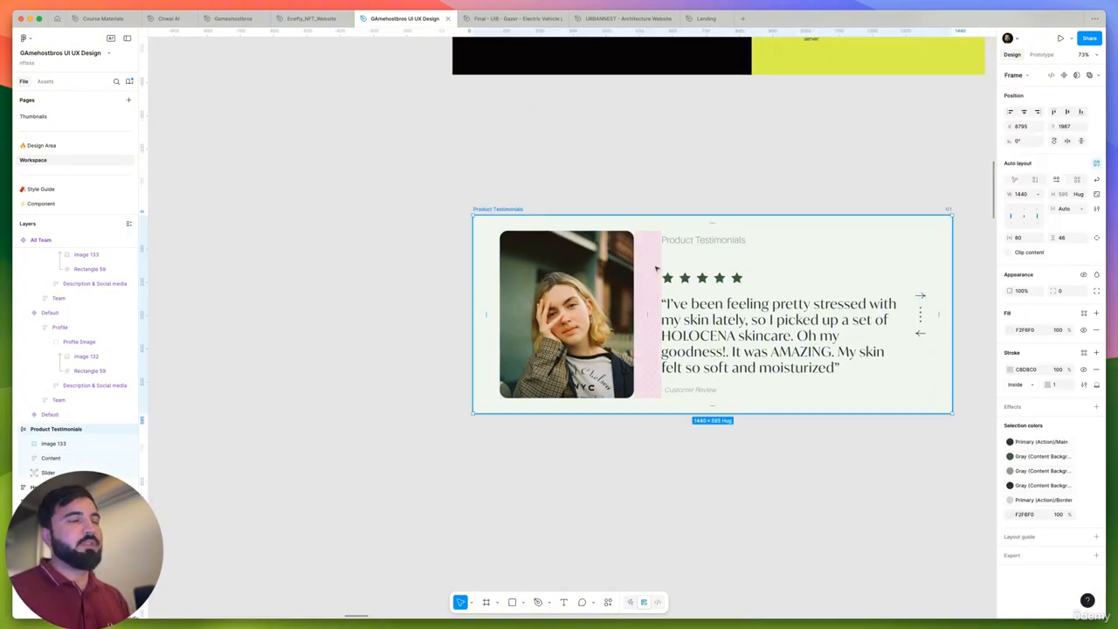
pyautogui.hscroll(3, 651, 279)
pyautogui.scroll(1, 650, 280)
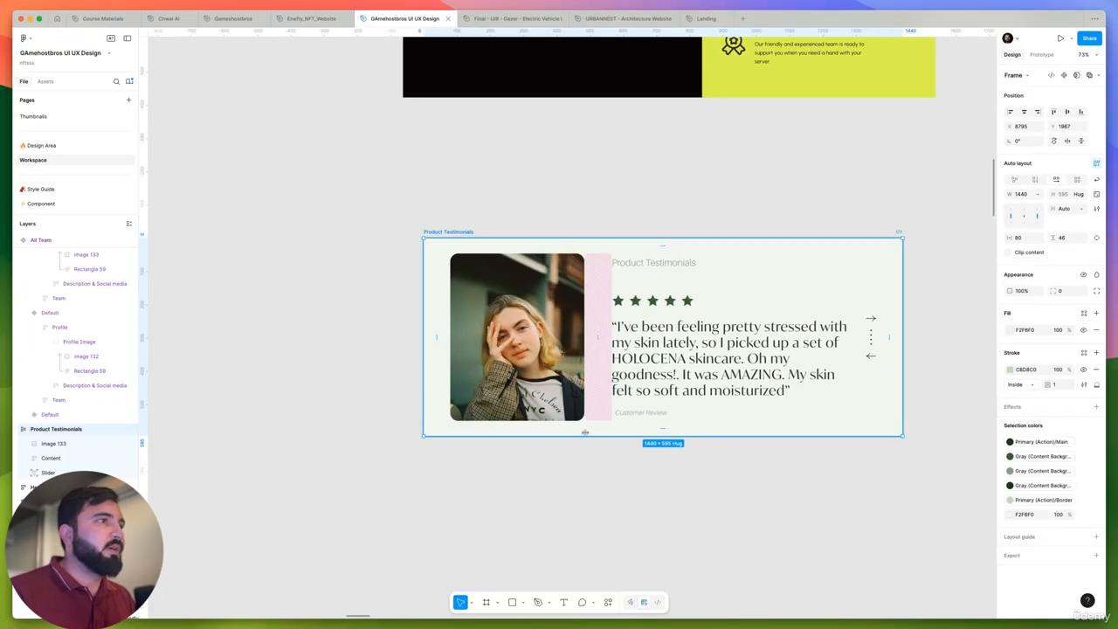
pyautogui.click(577, 456)
pyautogui.click(559, 373)
pyautogui.click(629, 338)
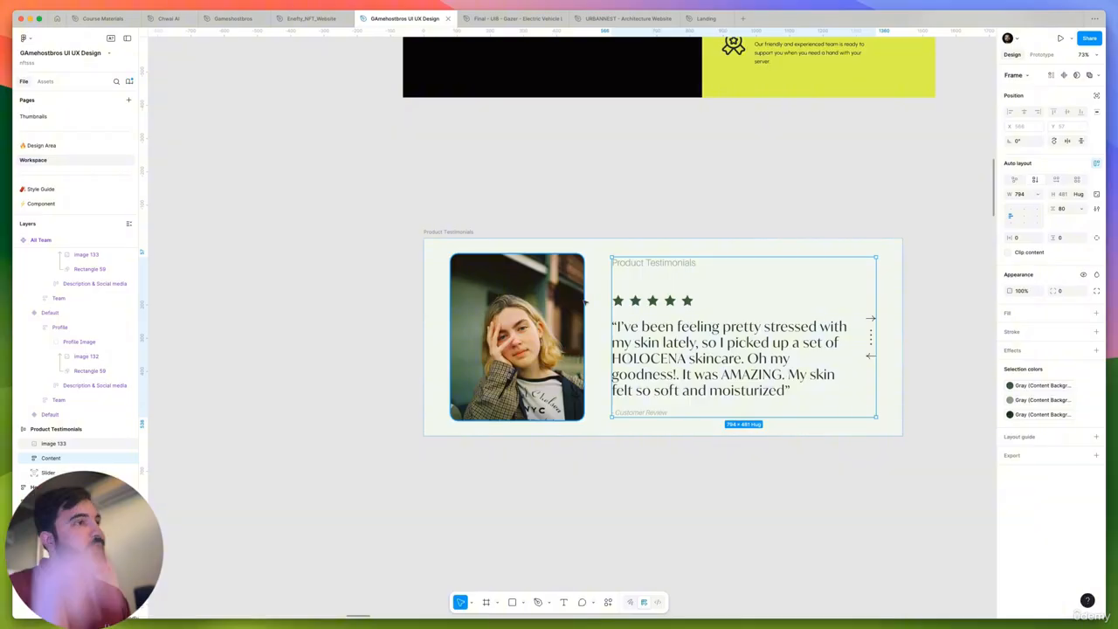
pyautogui.hscroll(3, 586, 301)
pyautogui.scroll(1, 585, 302)
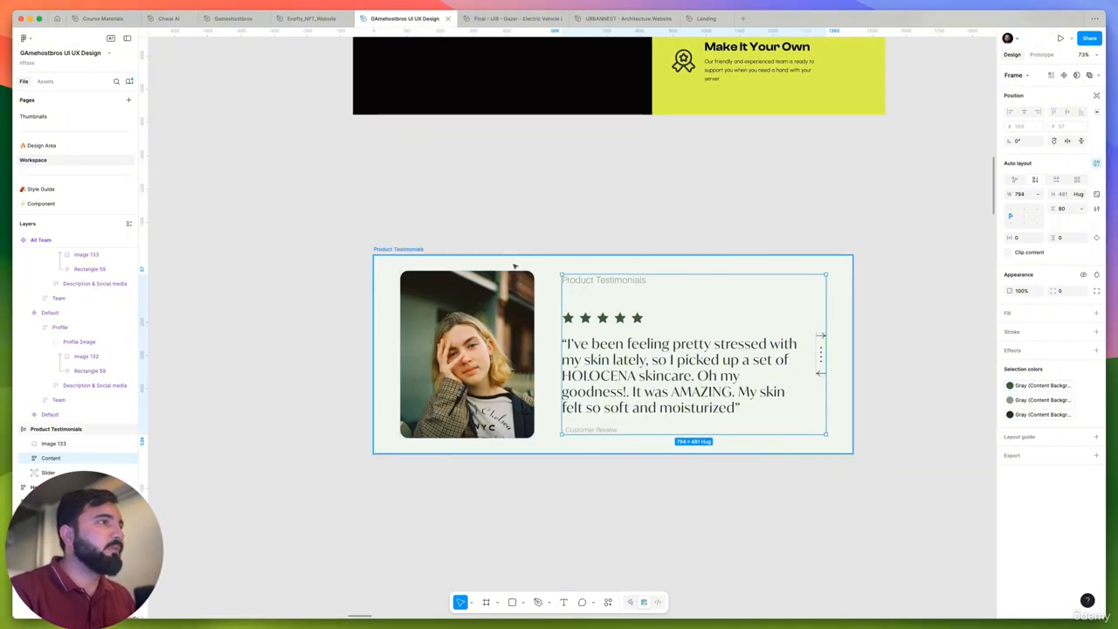
# Set the Product Testimonials frame's horizontal padding to 32 and the gap between its items to 32
pyautogui.click(514, 266)
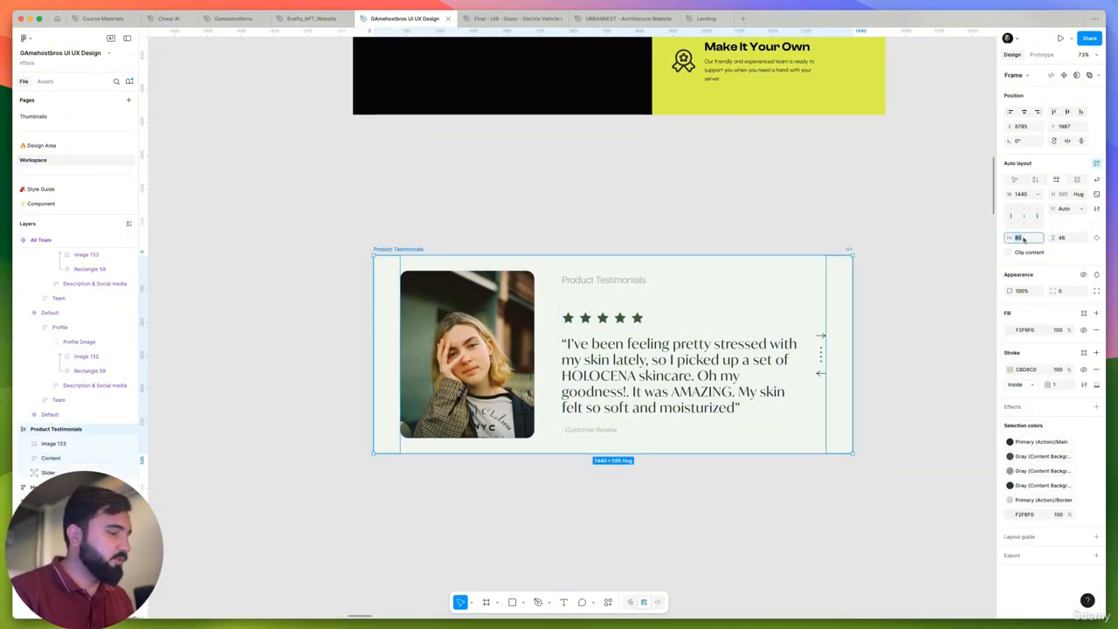
pyautogui.write('32')
pyautogui.press('Return')
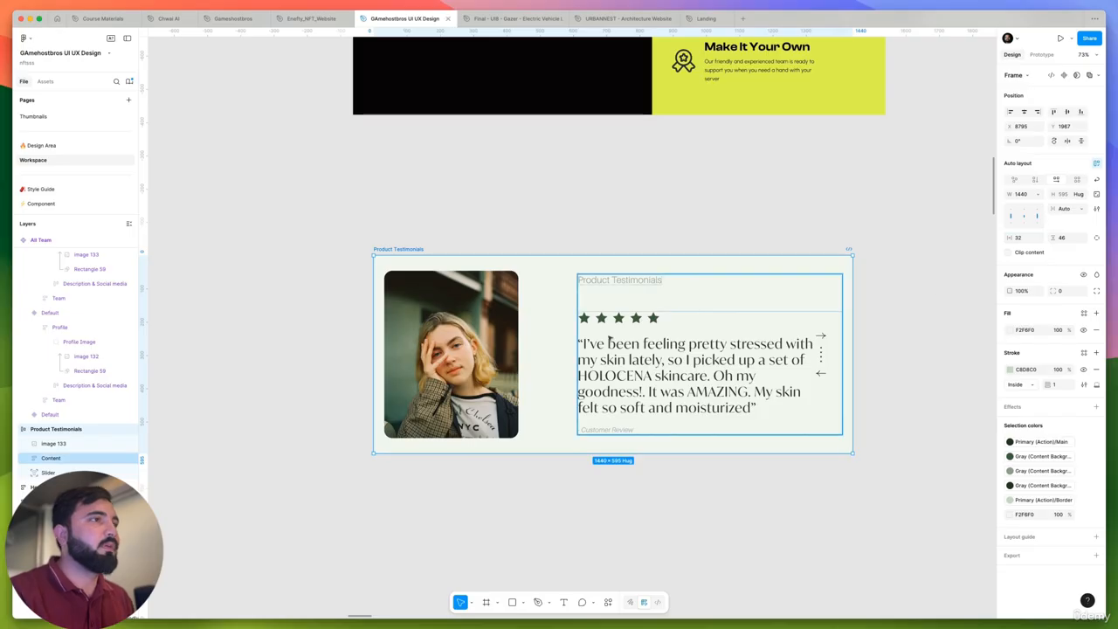
pyautogui.moveTo(548, 353); pyautogui.dragTo(525, 359)
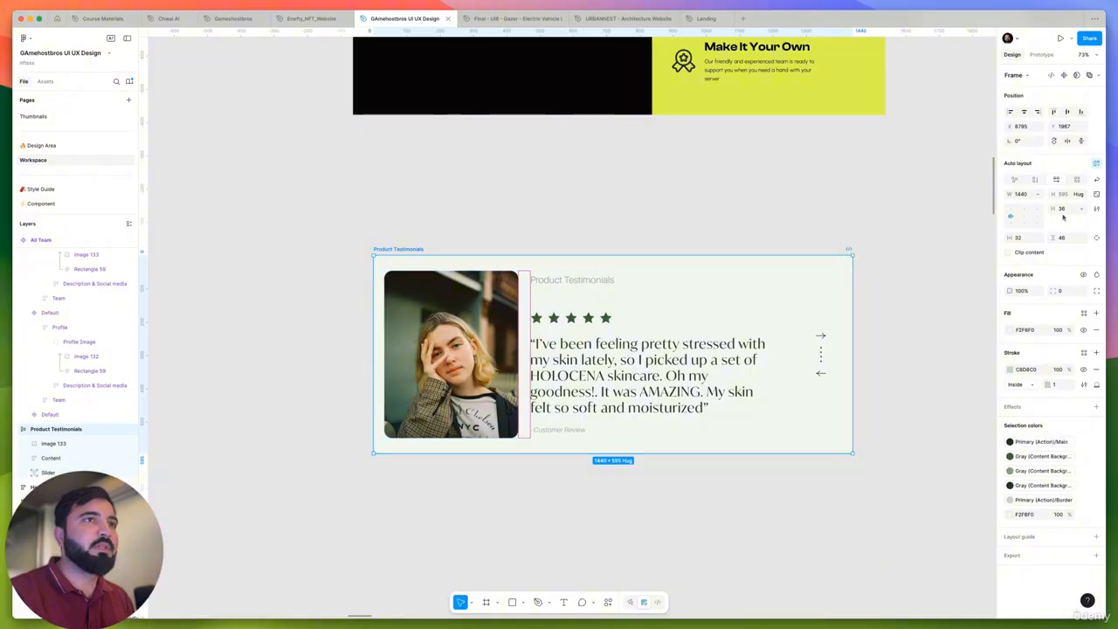
pyautogui.write('3')
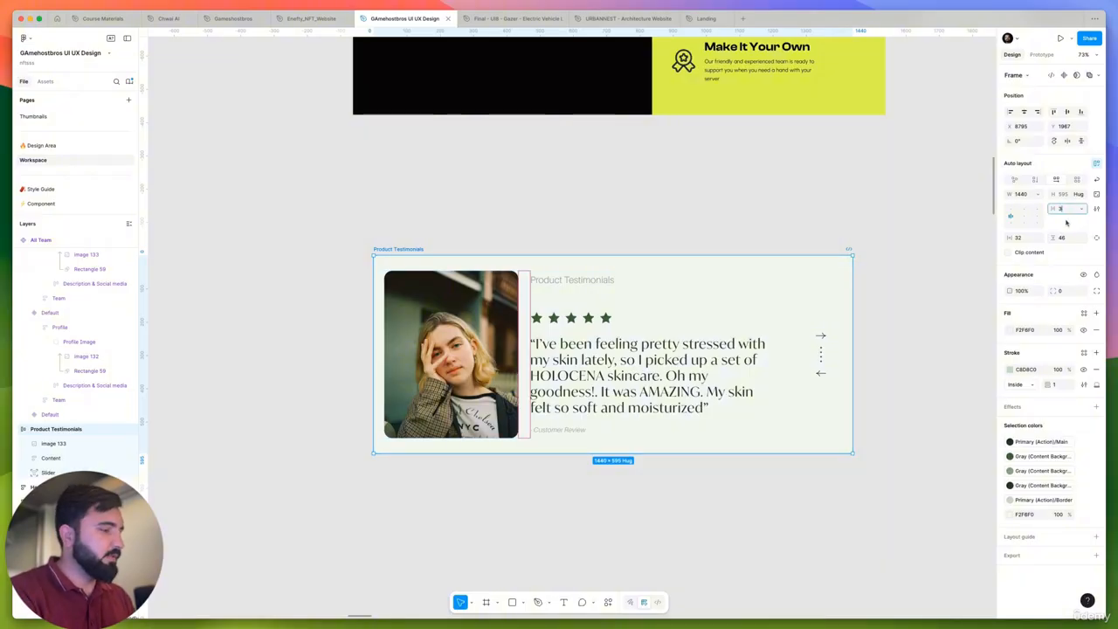
pyautogui.write('2')
pyautogui.press('Return')
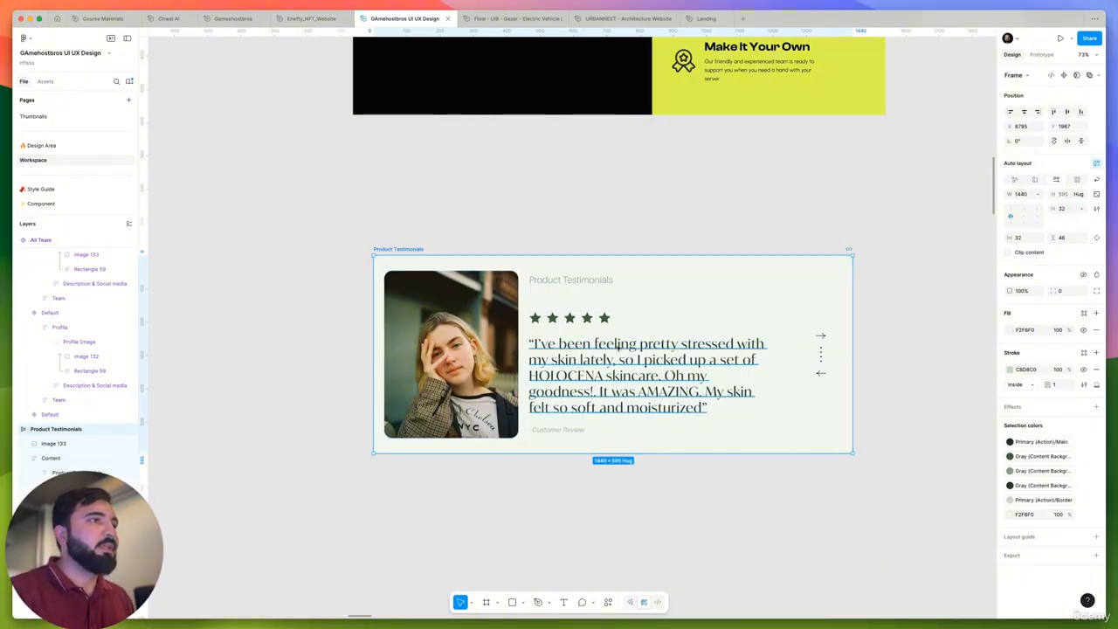
# Try the Headline 700 (24/34) and Headline 600 text styles on the testimonial quote
pyautogui.click(699, 383)
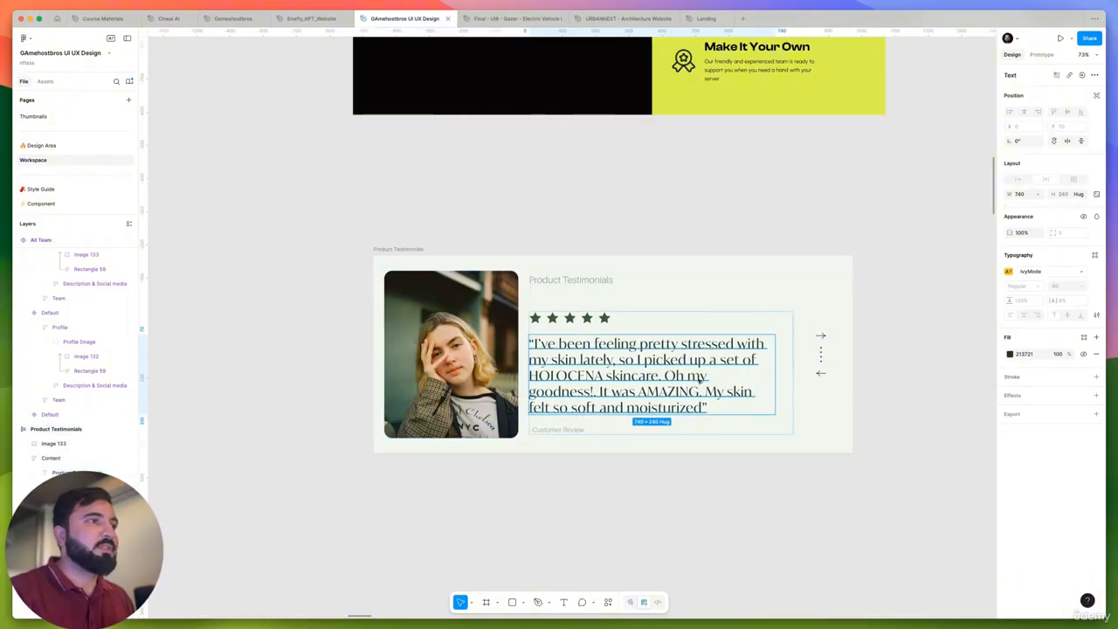
pyautogui.click(1096, 255)
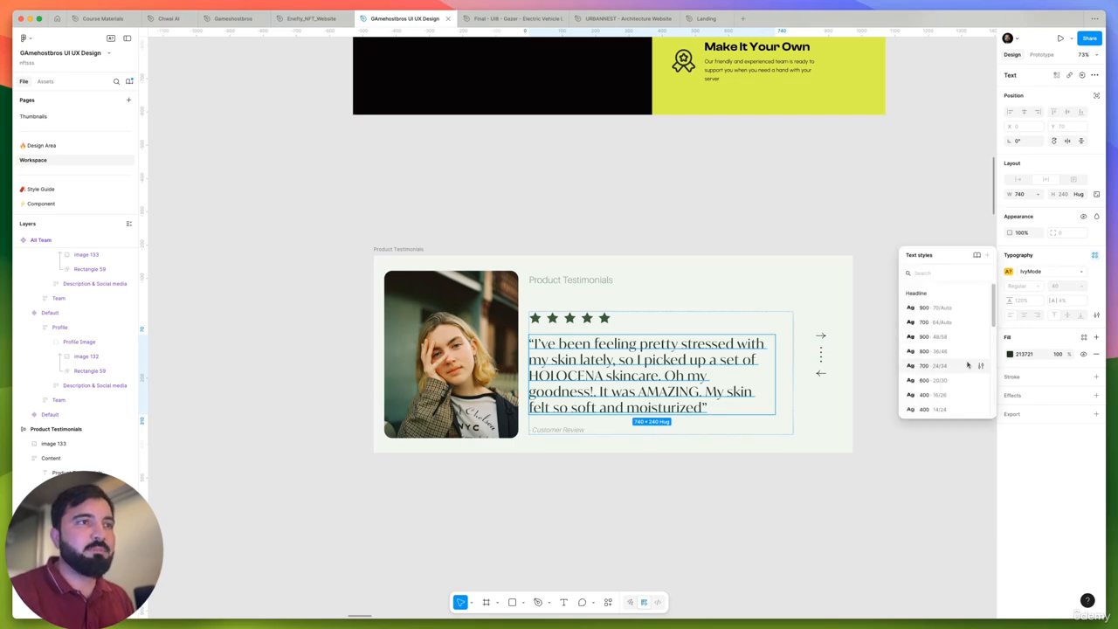
pyautogui.click(958, 366)
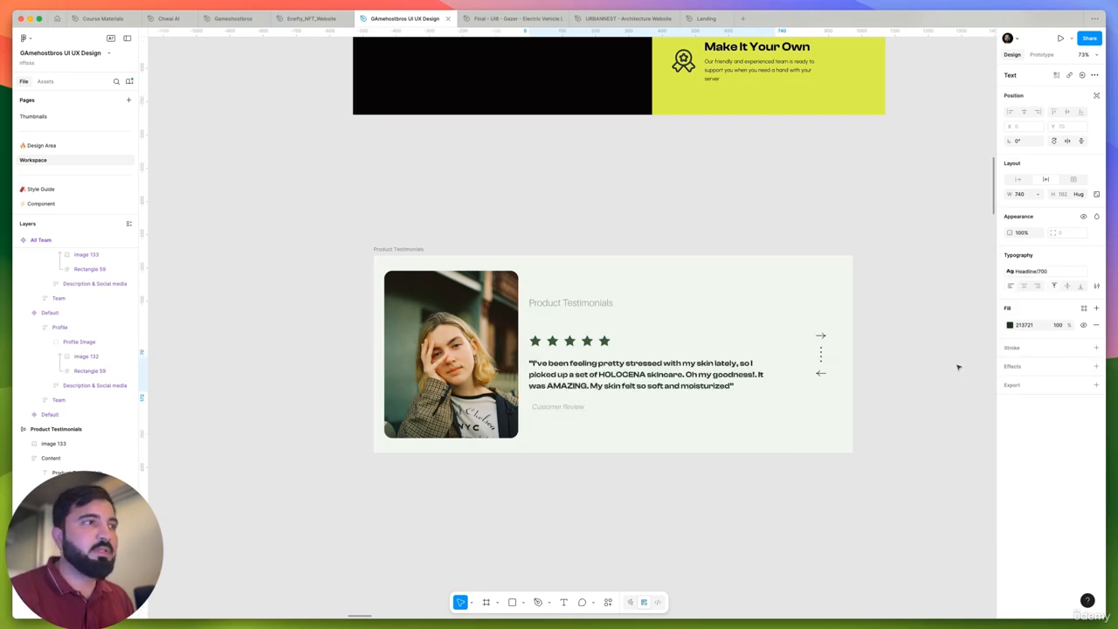
pyautogui.click(1055, 272)
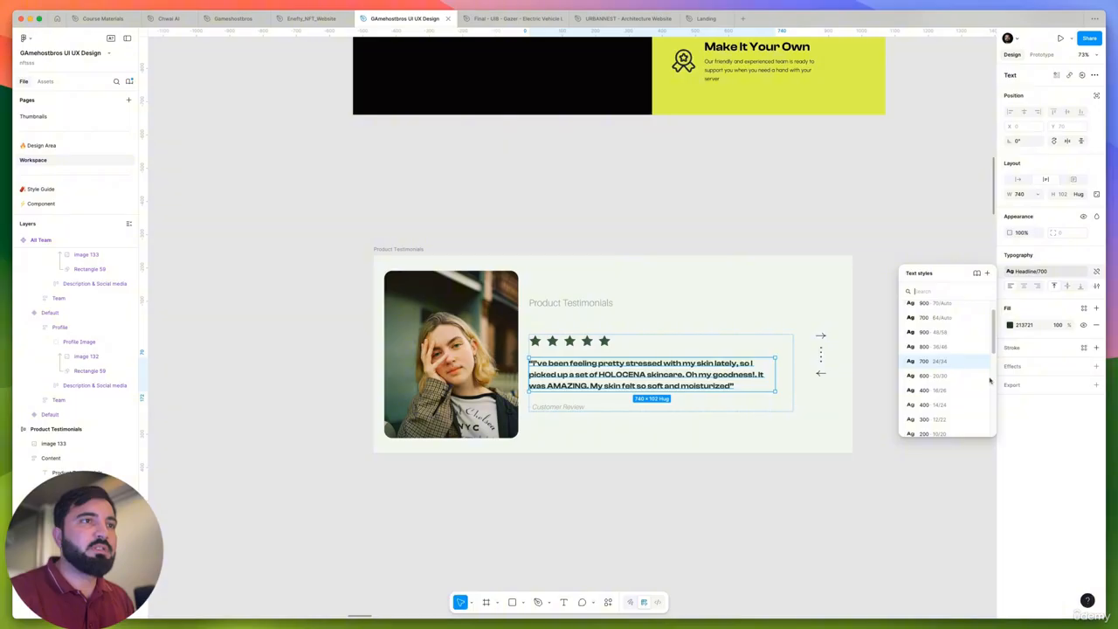
pyautogui.scroll(-3, 966, 406)
pyautogui.scroll(-5, 961, 401)
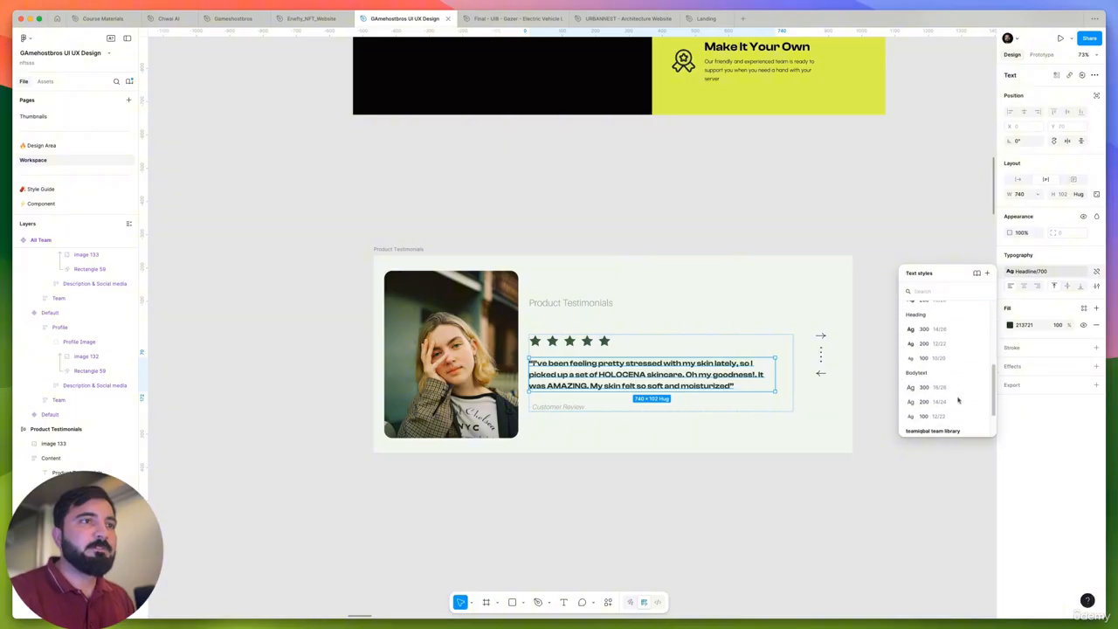
pyautogui.scroll(3, 956, 395)
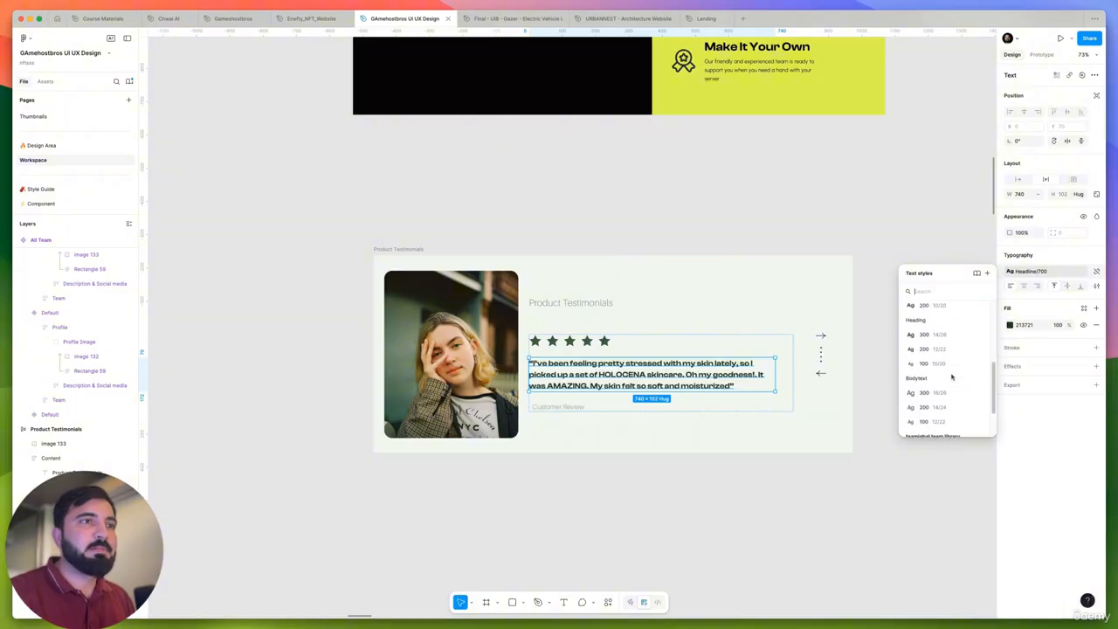
pyautogui.scroll(3, 943, 351)
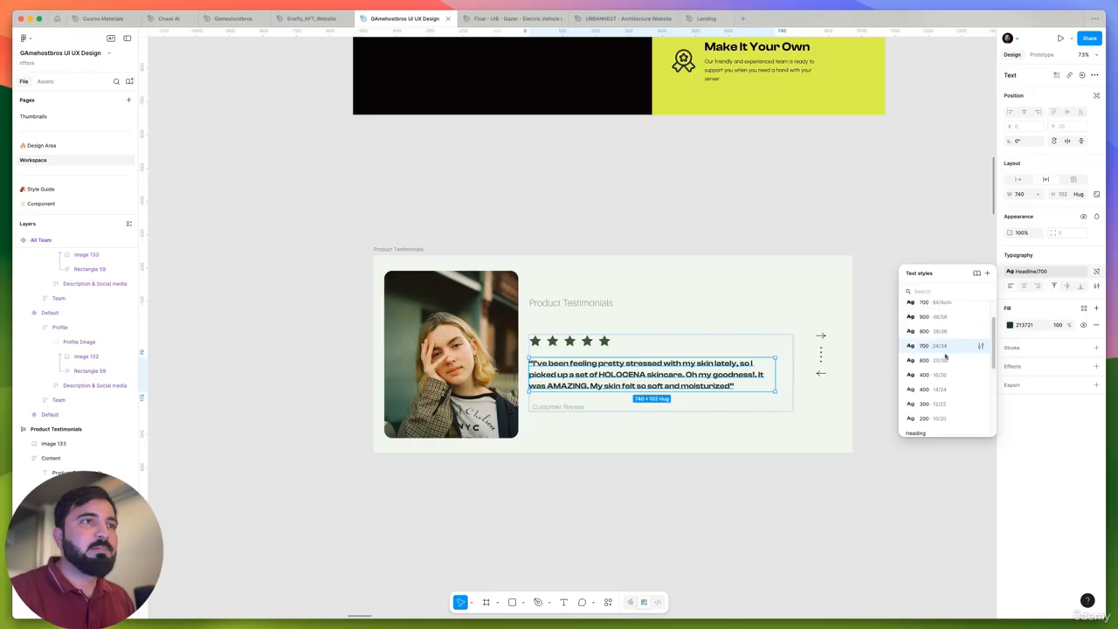
pyautogui.click(942, 360)
# Apply the Headline 800 text style to the testimonial quote
pyautogui.click(1029, 271)
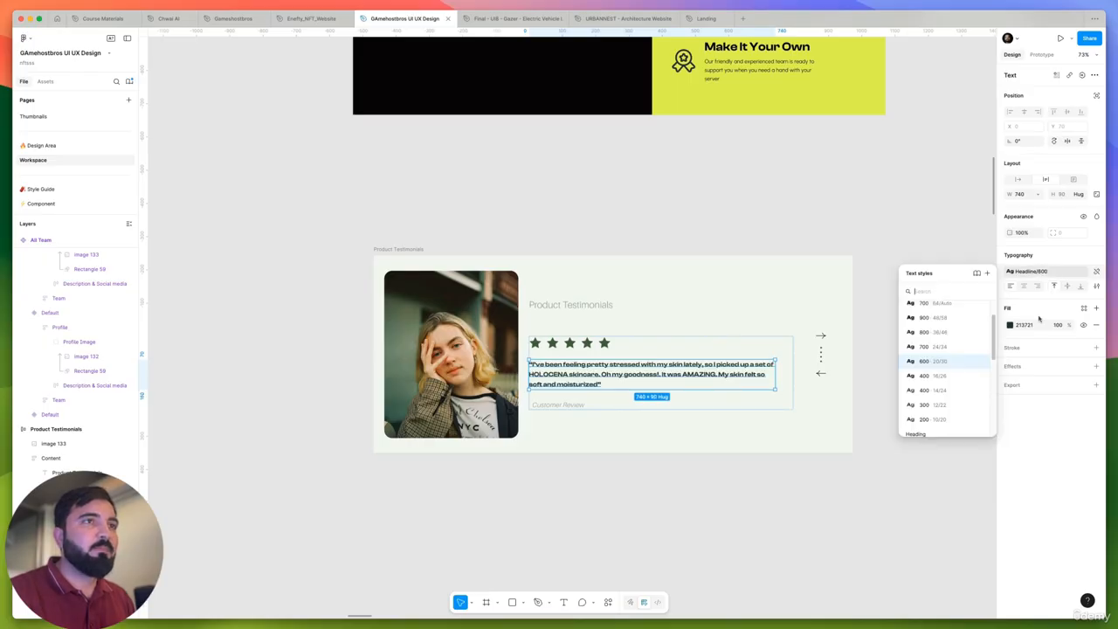
pyautogui.scroll(1, 959, 339)
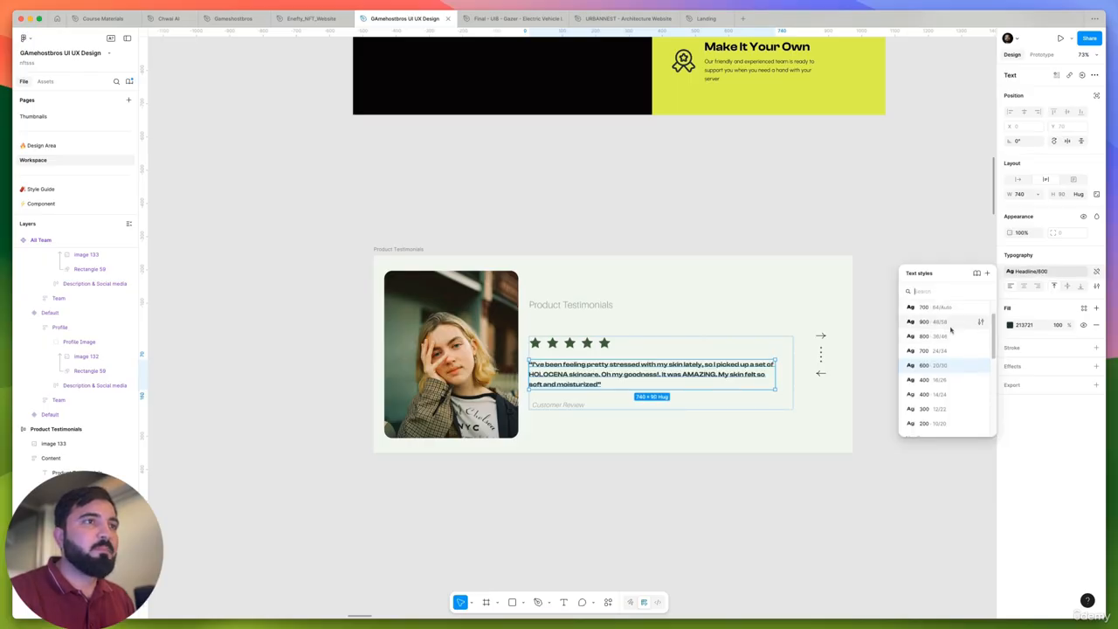
pyautogui.click(951, 333)
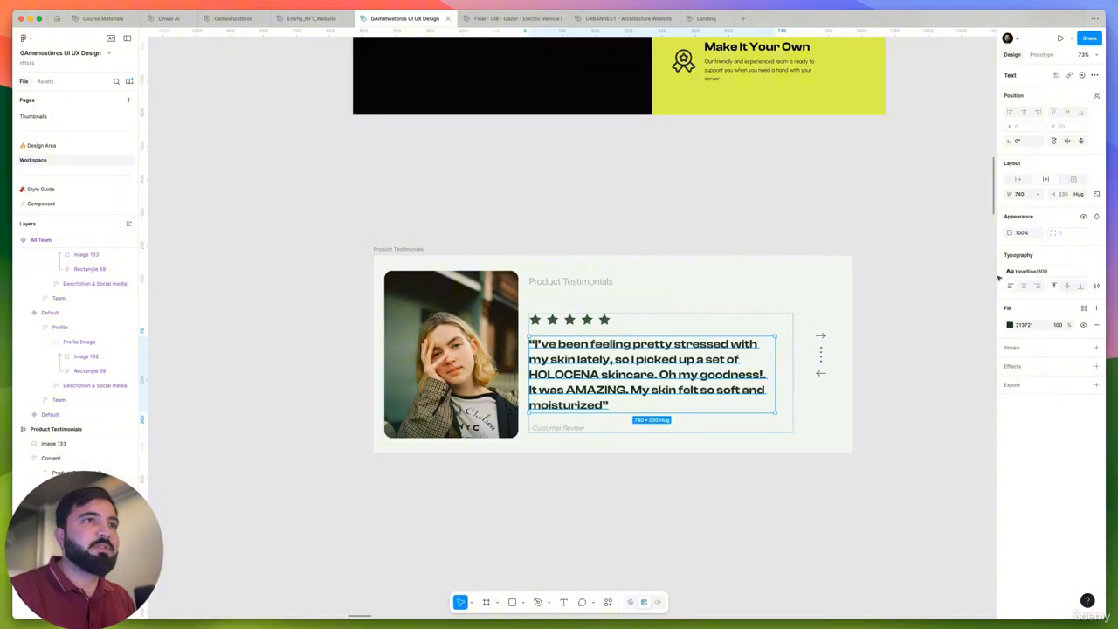
# Change the weight of the Headline 800 text style to Medium
pyautogui.click(1028, 273)
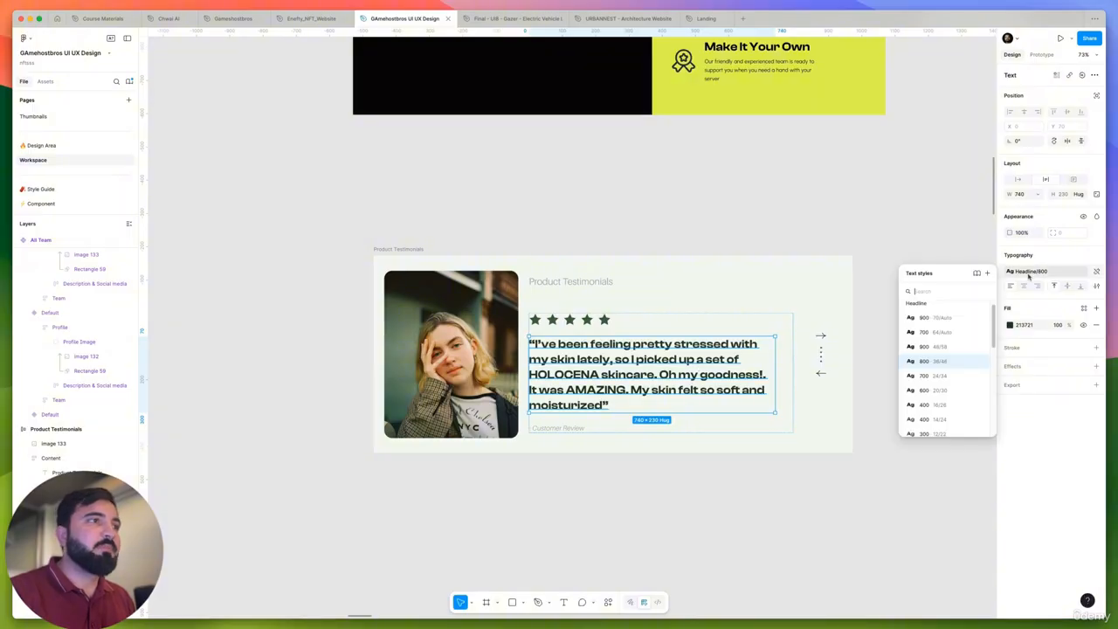
pyautogui.click(981, 361)
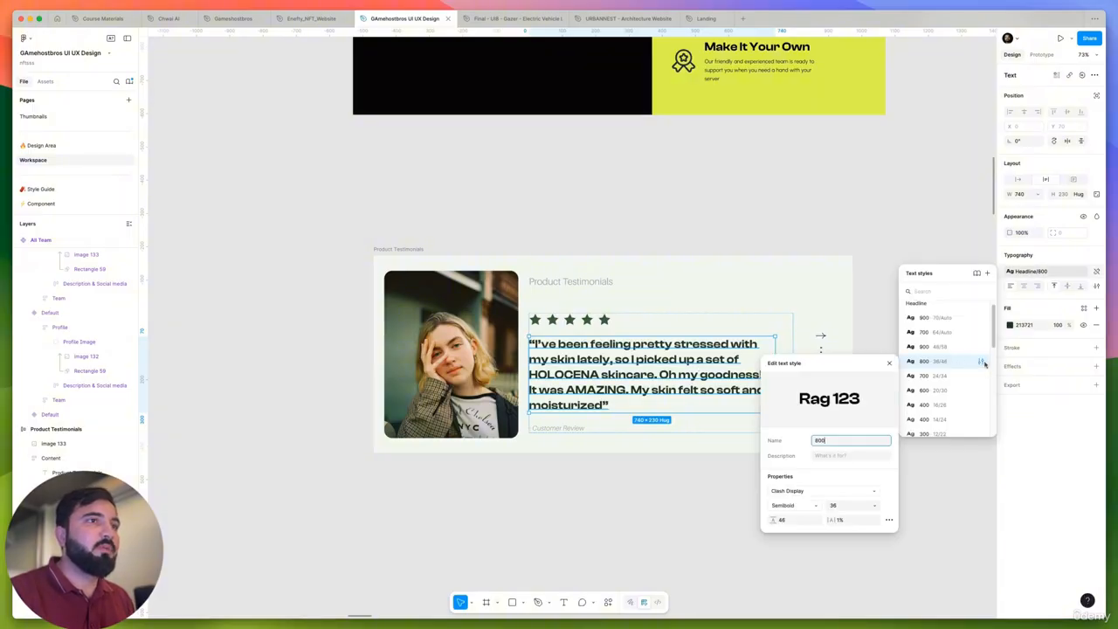
pyautogui.click(802, 506)
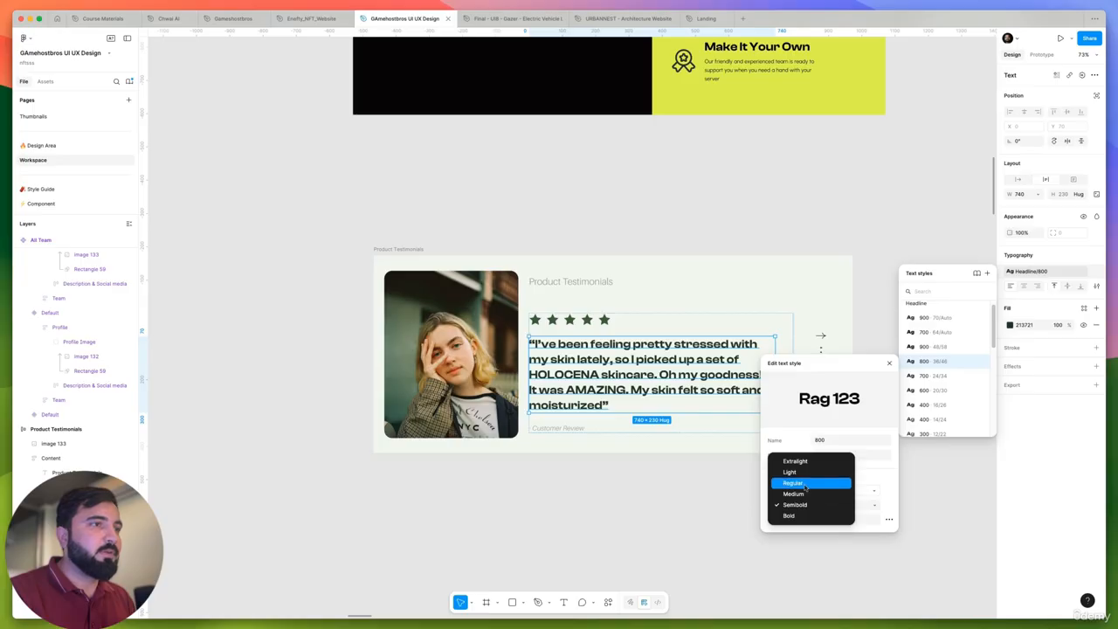
pyautogui.click(805, 485)
pyautogui.click(793, 505)
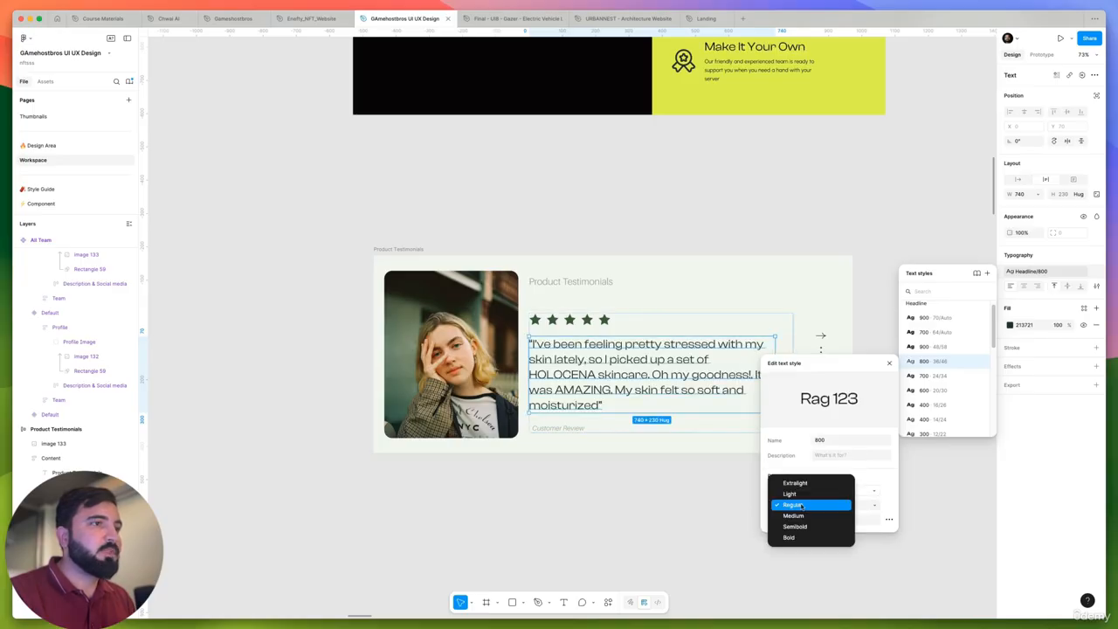
pyautogui.click(797, 519)
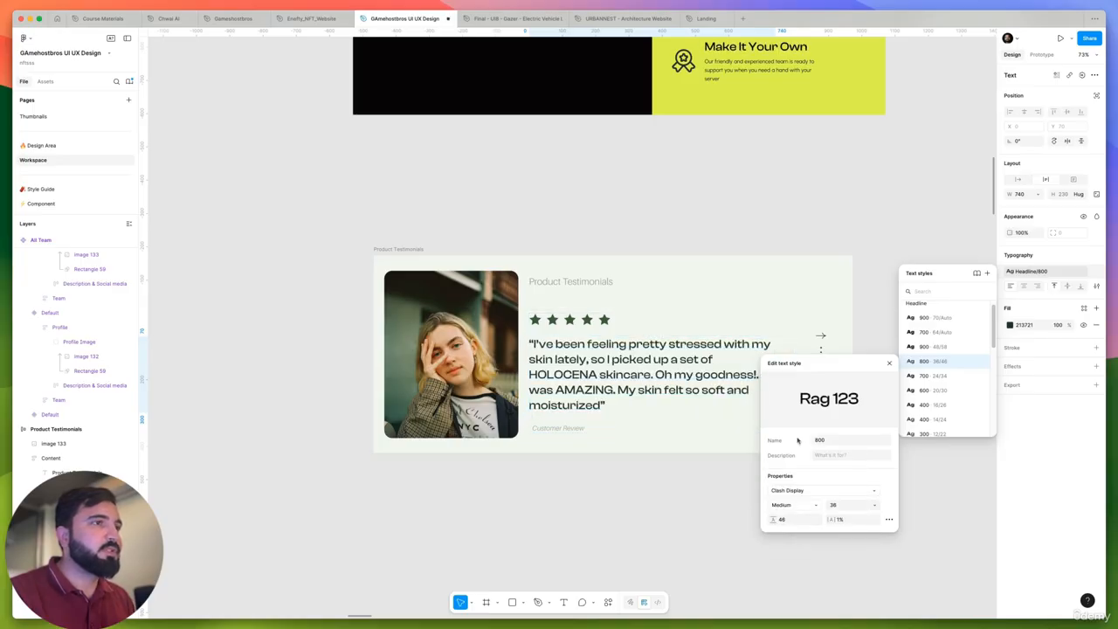
# Try Clash Grotesk Display as the font of the Headline 800 text style, and undo the font change
pyautogui.click(821, 490)
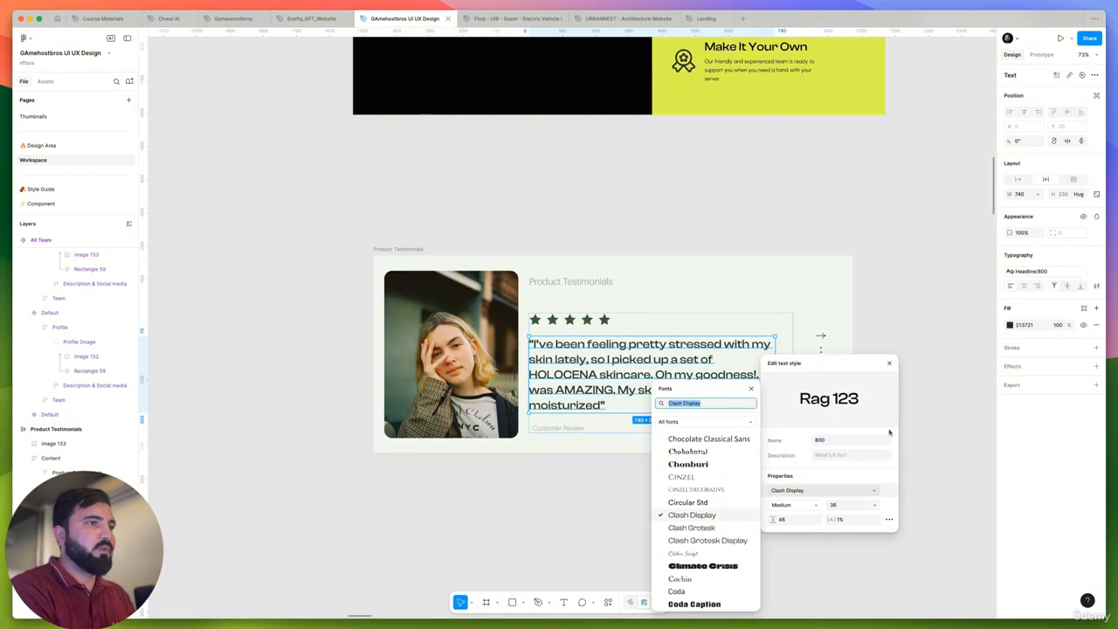
pyautogui.write('clash')
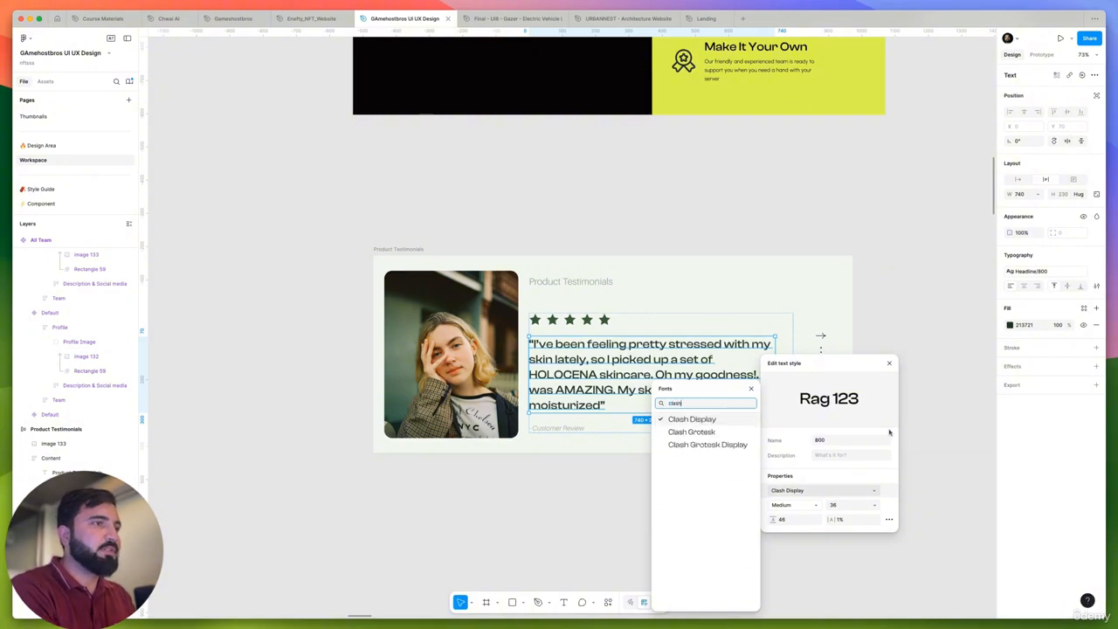
pyautogui.press('Down')
pyautogui.press('Return')
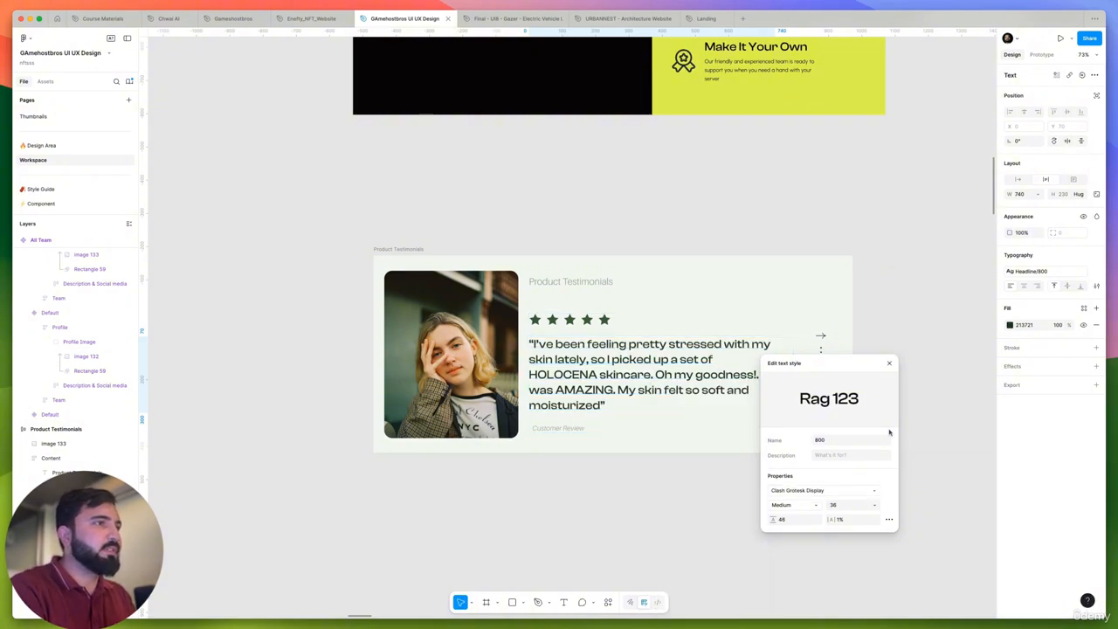
pyautogui.scroll(5, 606, 367)
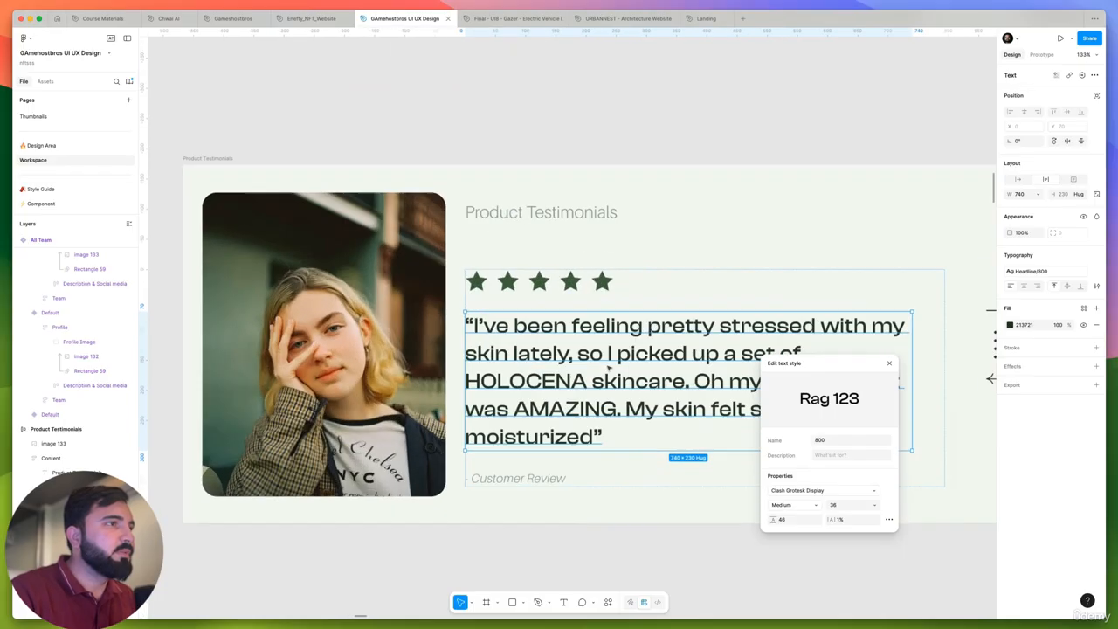
pyautogui.press('Escape')
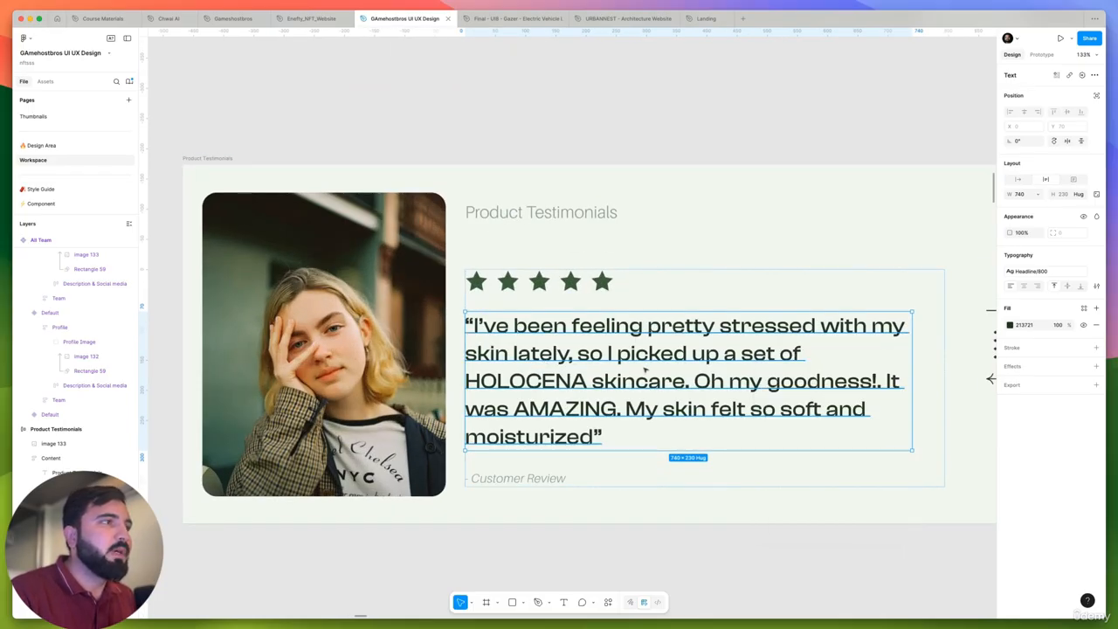
pyautogui.scroll(-5, 647, 377)
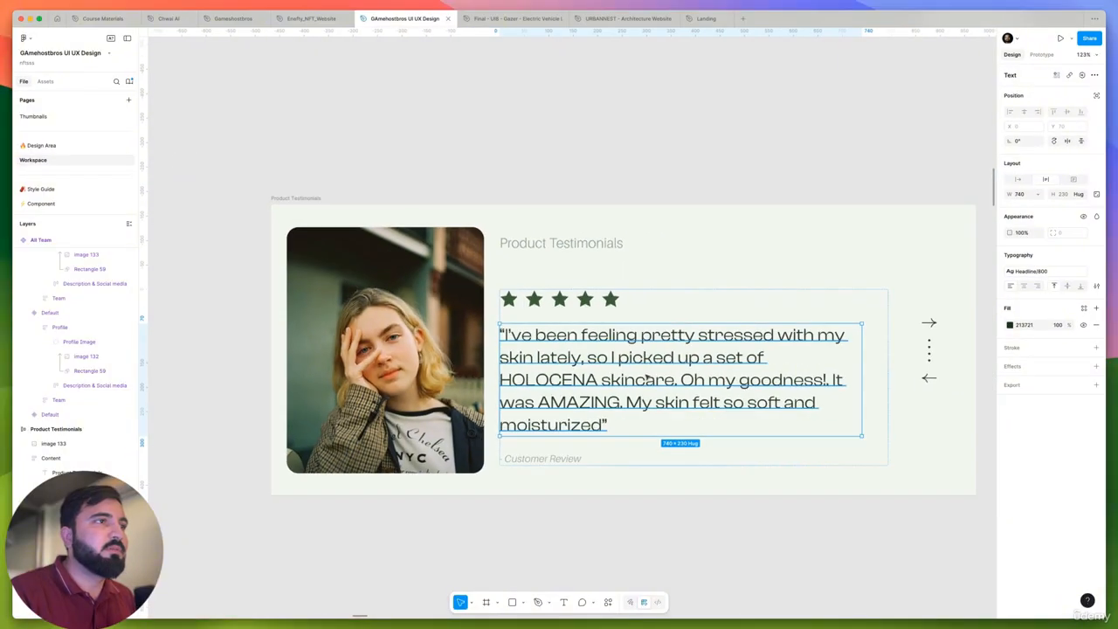
pyautogui.press('super+z')
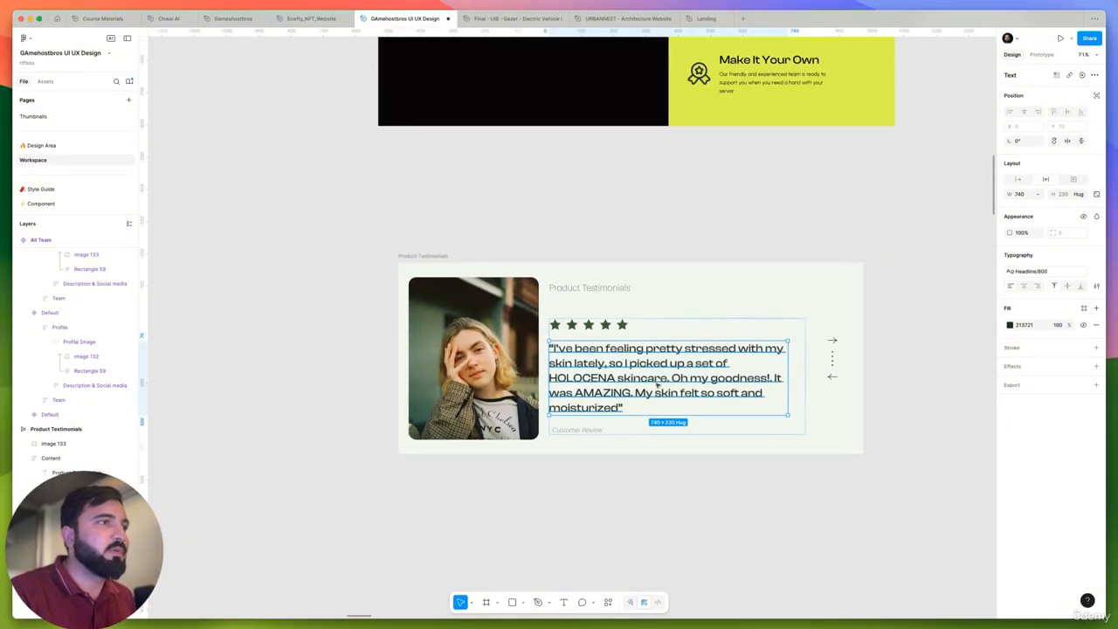
# Check the font properties of the Headline 800 text style used by the testimonial quote
pyautogui.click(661, 491)
pyautogui.keyDown('super'); pyautogui.click(655, 367); pyautogui.keyUp('super')
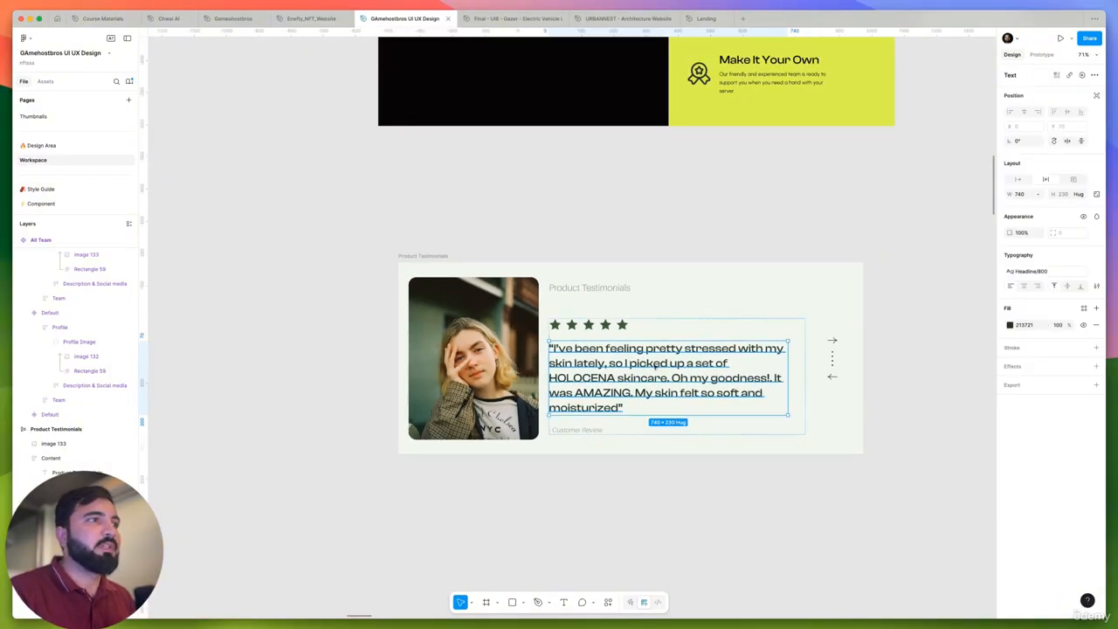
pyautogui.click(1082, 275)
pyautogui.click(982, 361)
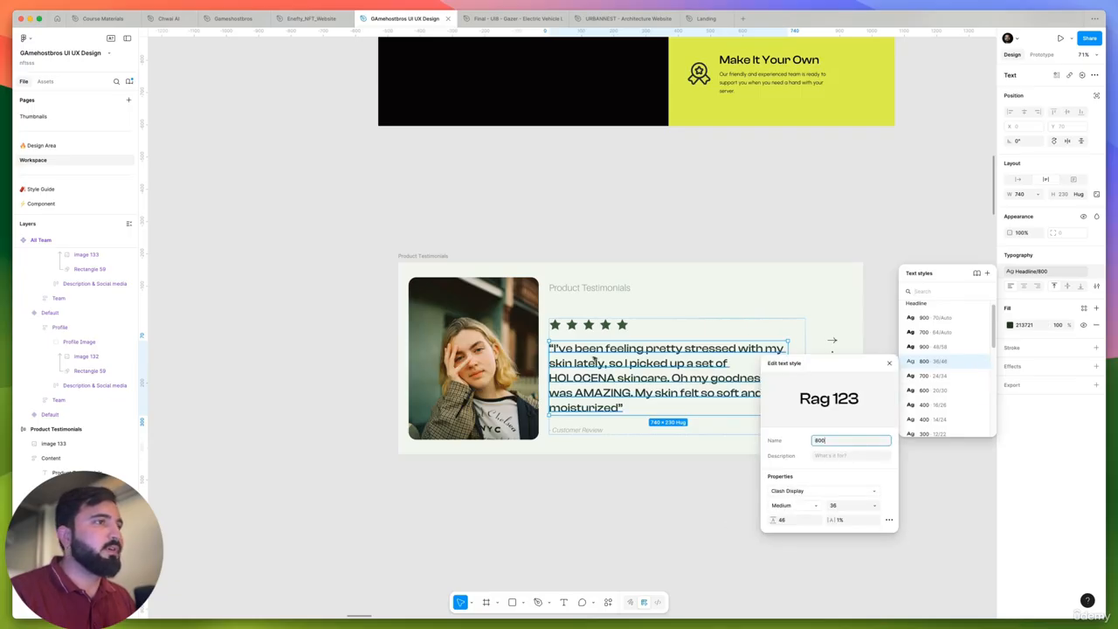
pyautogui.scroll(5, 590, 347)
pyautogui.scroll(-5, 552, 341)
pyautogui.click(614, 542)
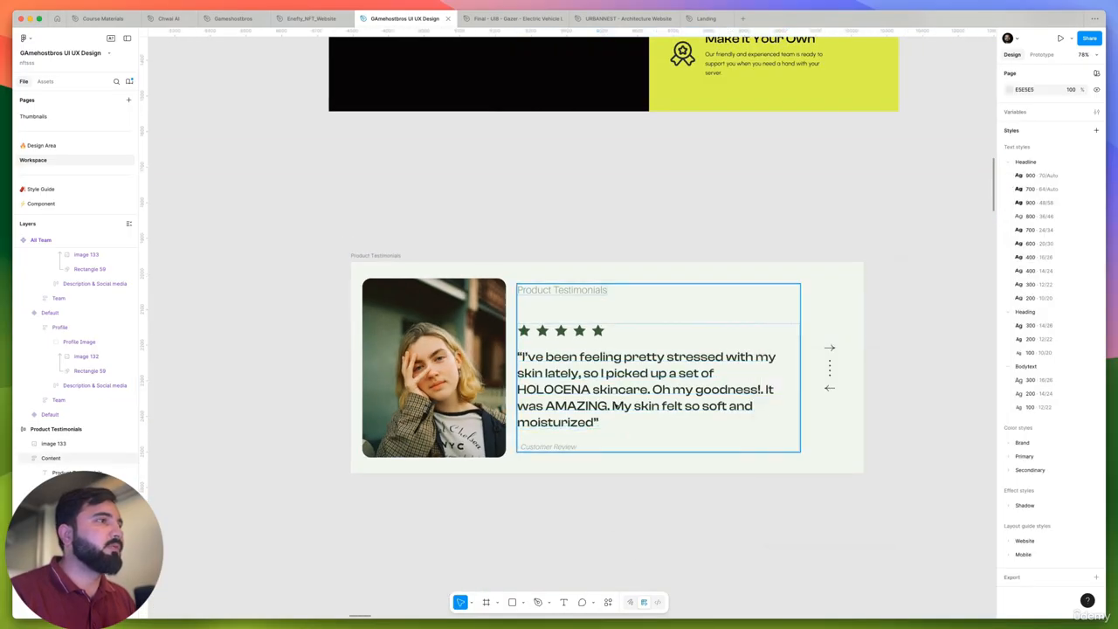
# Copy the "Amazing company !" customer review as plain text from the dark website reference
pyautogui.scroll(-5, 614, 406)
pyautogui.scroll(6, 218, 290)
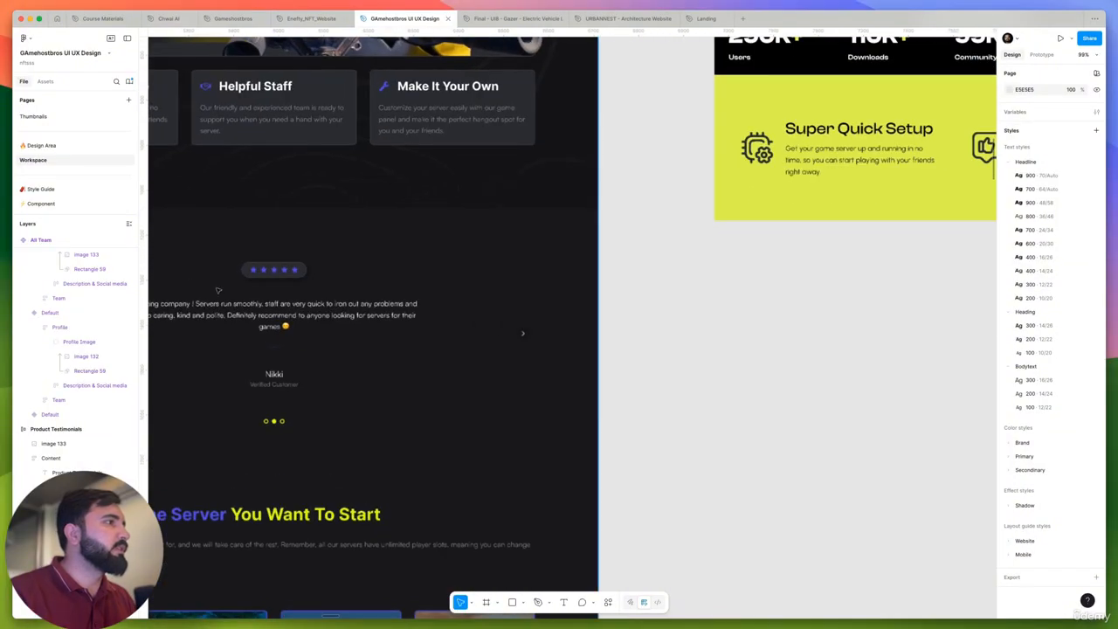
pyautogui.click(241, 306)
pyautogui.doubleClick(243, 307)
pyautogui.rightClick(261, 311)
pyautogui.moveTo(306, 348)
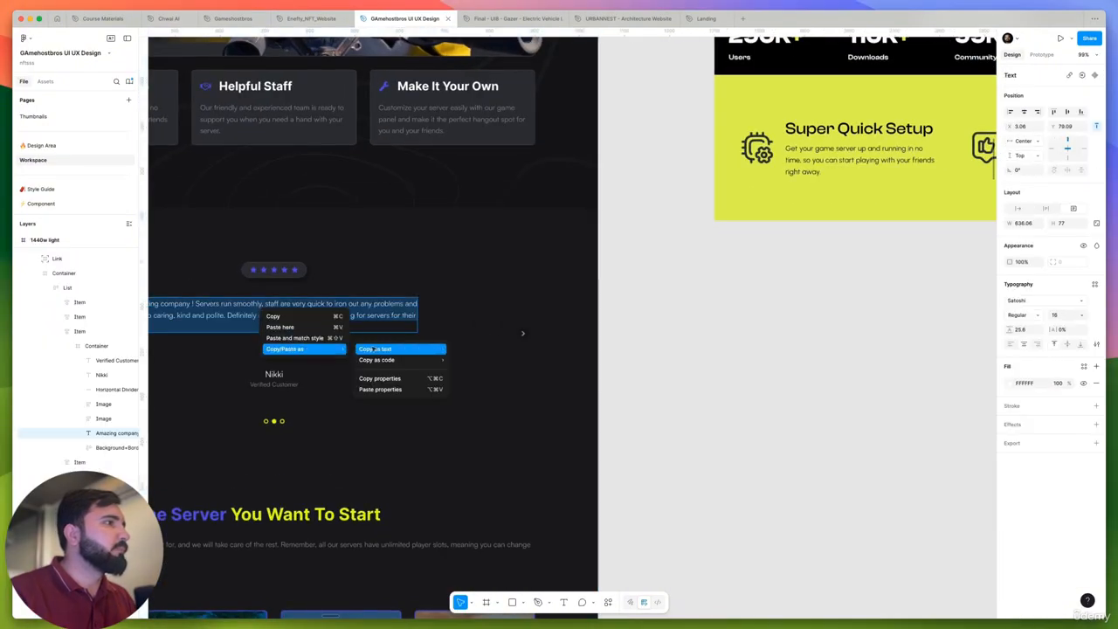
pyautogui.click(374, 349)
# Replace the skincare quote in the Product Testimonials section with the copied review, enclosed in quotation marks
pyautogui.click(666, 380)
pyautogui.scroll(-5, 609, 352)
pyautogui.scroll(3, 609, 352)
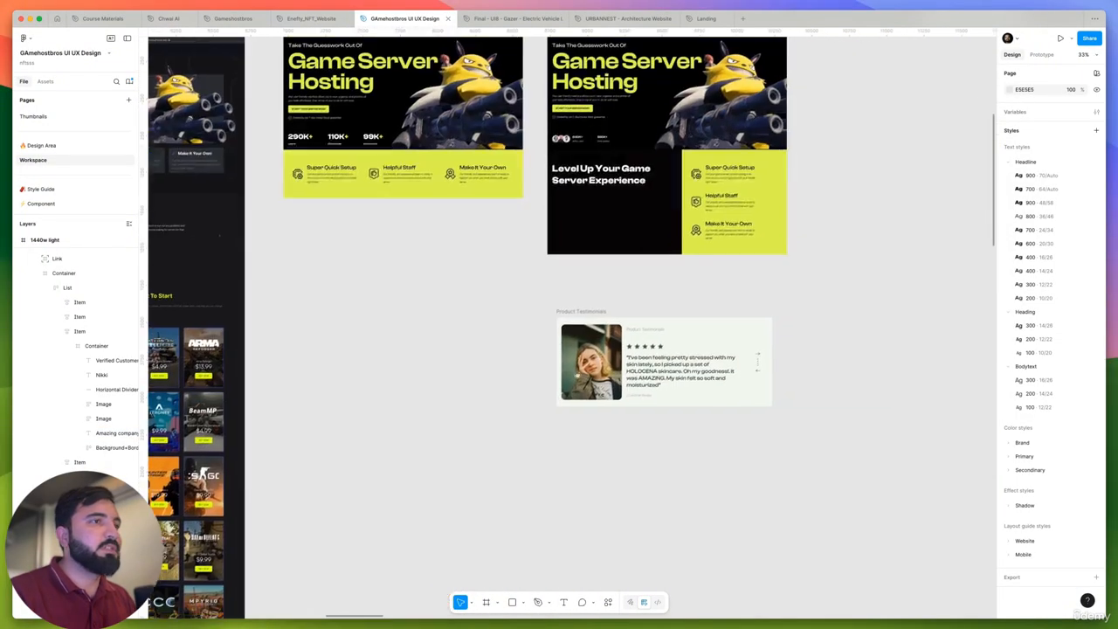
pyautogui.scroll(5, 638, 373)
pyautogui.doubleClick(638, 373)
pyautogui.press('super+a')
pyautogui.press('super+v')
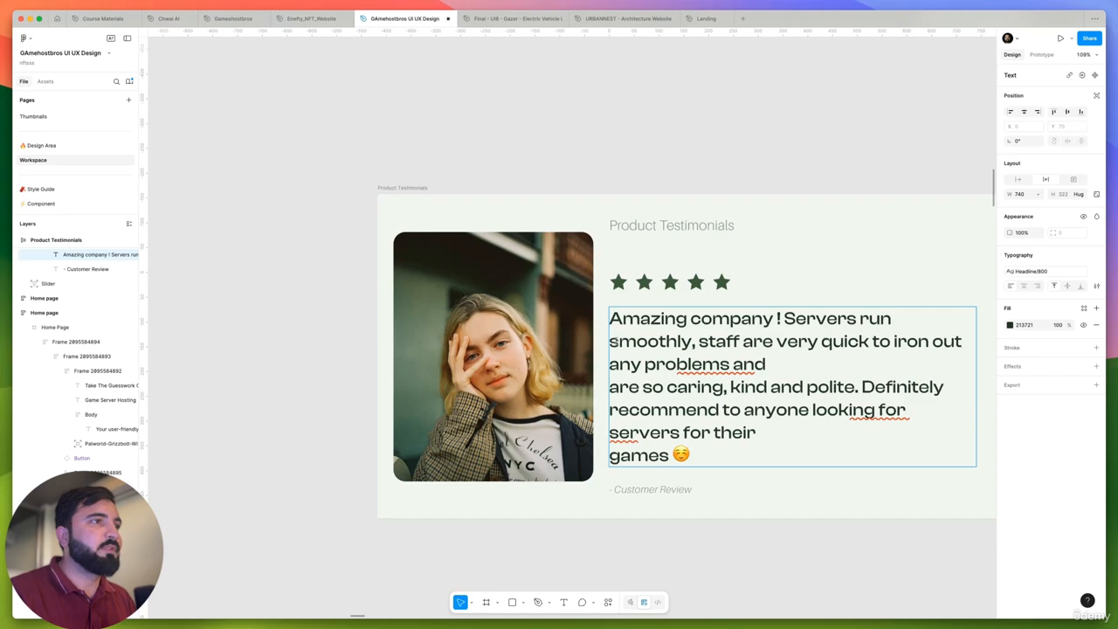
pyautogui.write('"')
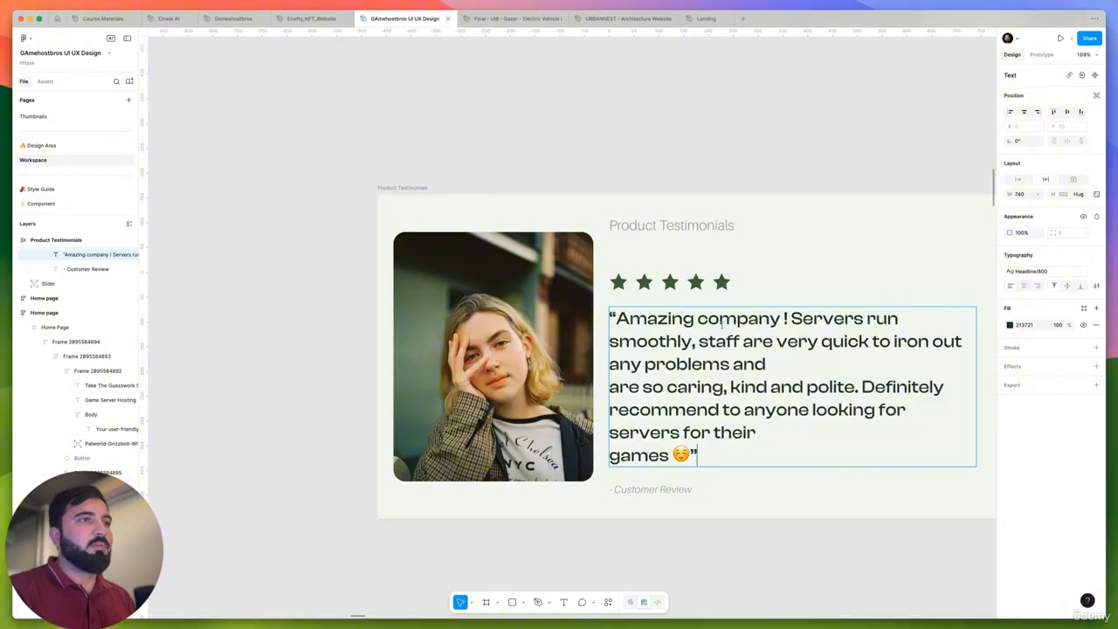
# Set the testimonial quote's width to fill its container in the Product Testimonials section
pyautogui.scroll(-1, 723, 324)
pyautogui.click(911, 522)
pyautogui.moveTo(800, 451); pyautogui.dragTo(593, 441)
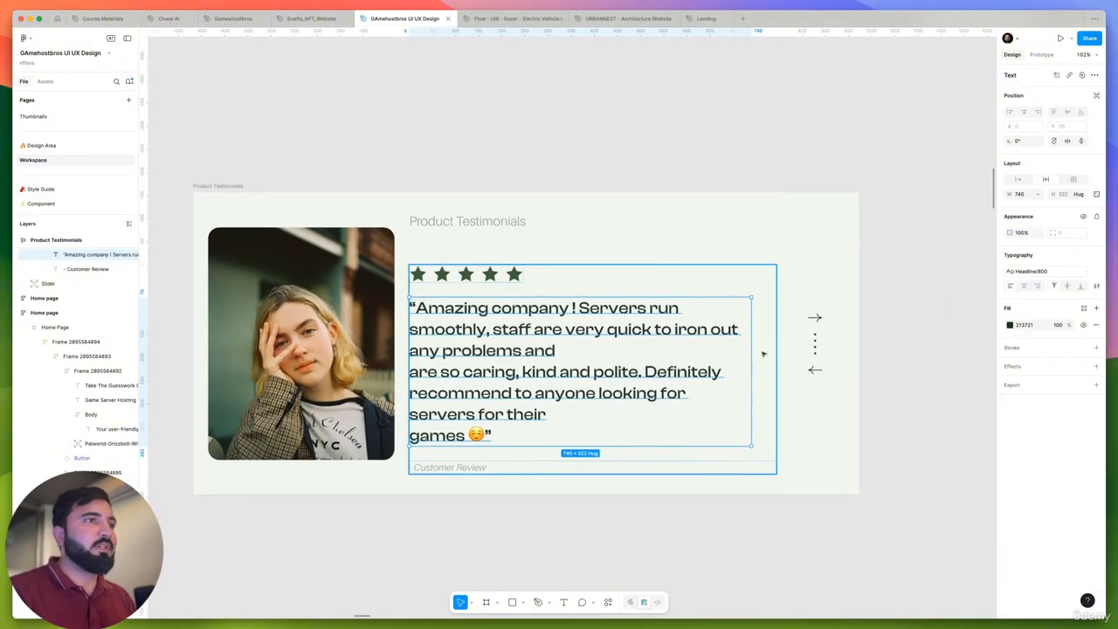
pyautogui.click(763, 354)
pyautogui.doubleClick(694, 341)
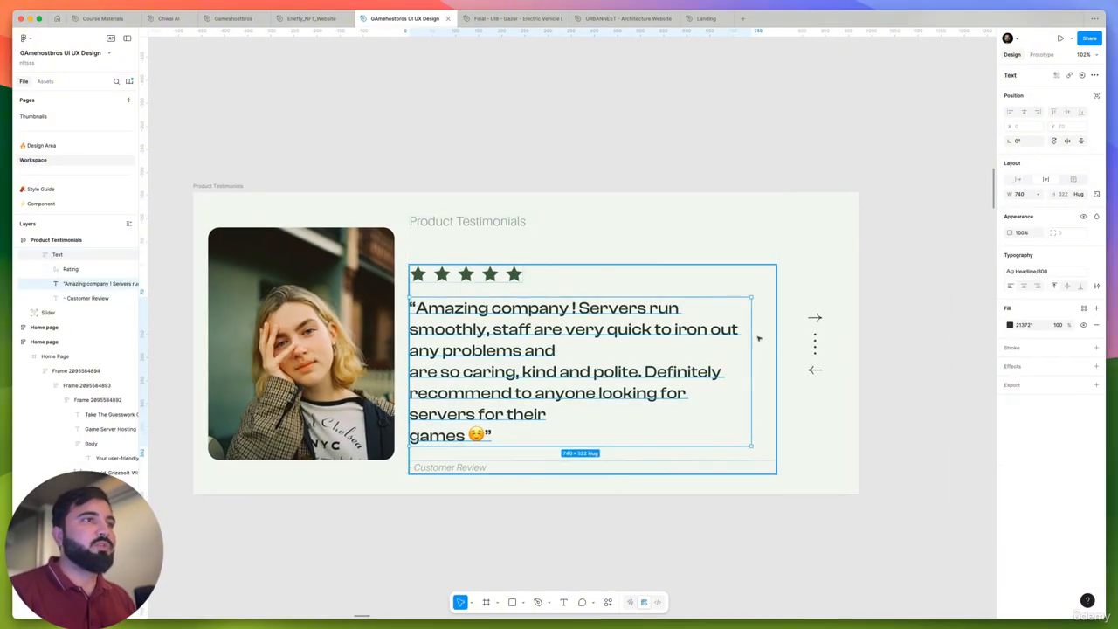
pyautogui.click(1038, 194)
pyautogui.click(1042, 217)
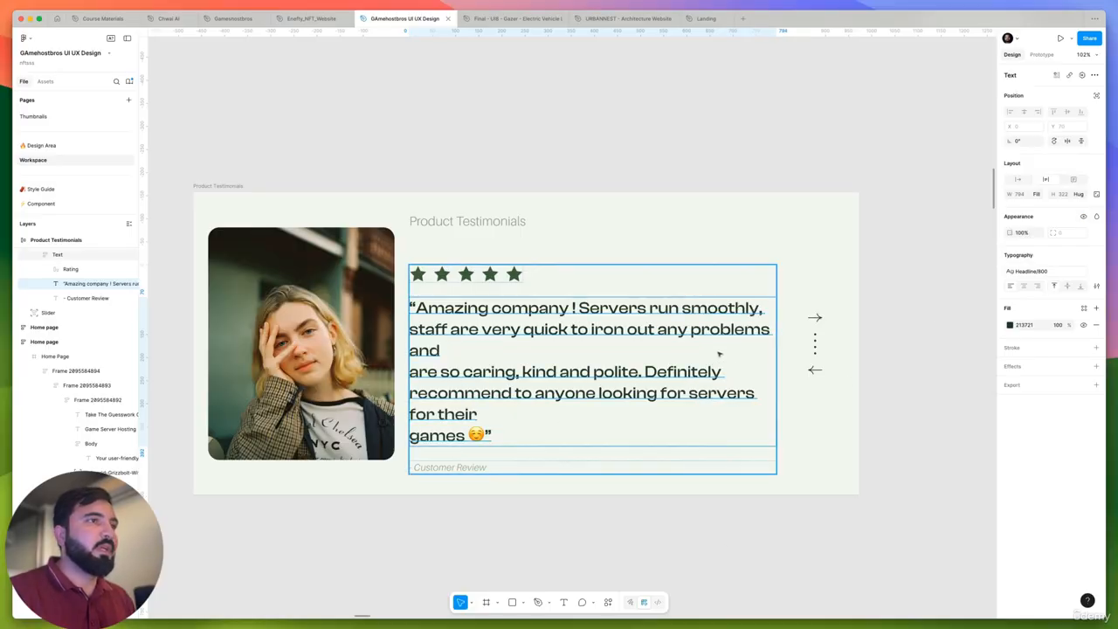
# Remove the line breaks before "are so caring" and "games" so the testimonial quote flows as one paragraph
pyautogui.doubleClick(437, 362)
pyautogui.press('super+a')
pyautogui.click(440, 356)
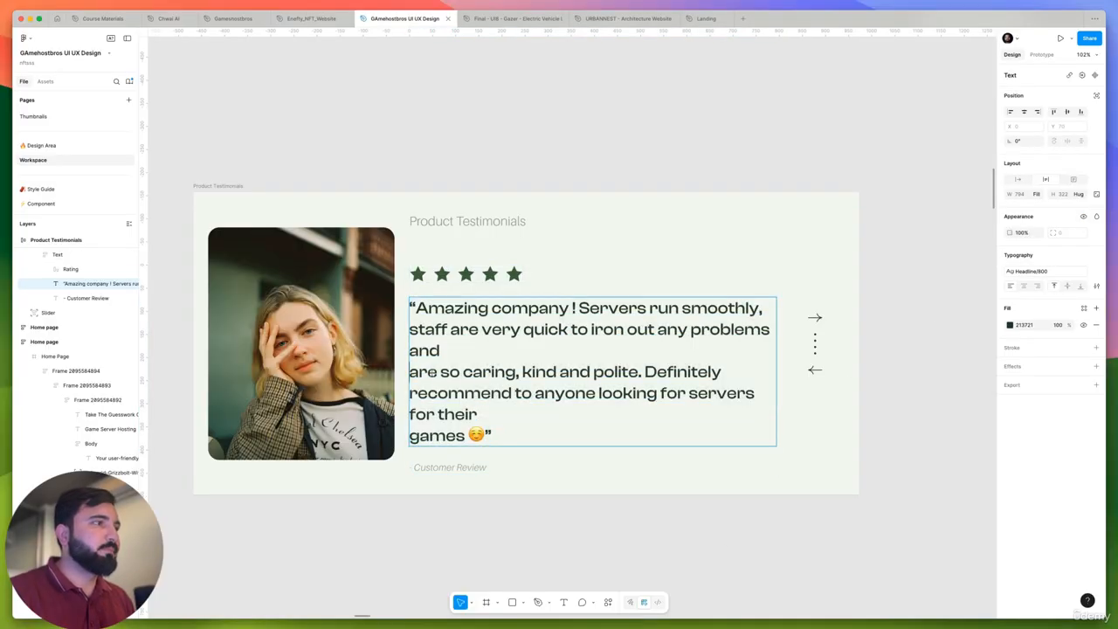
pyautogui.press('Delete')
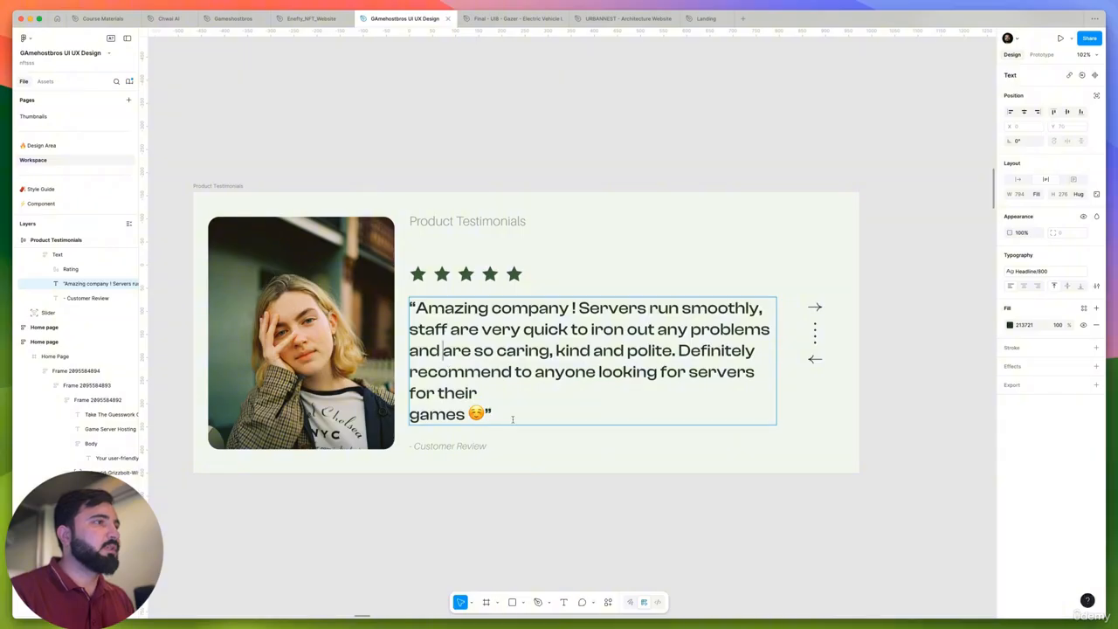
pyautogui.click(412, 415)
pyautogui.press('BackSpace')
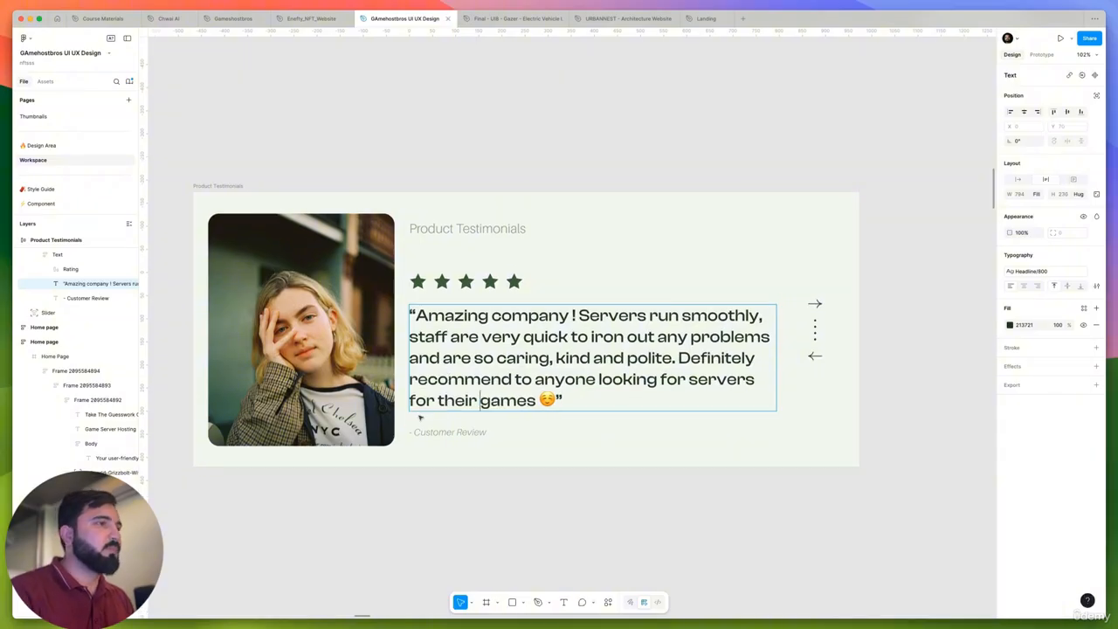
pyautogui.scroll(-10, 553, 531)
pyautogui.press('Escape')
pyautogui.press('Escape')
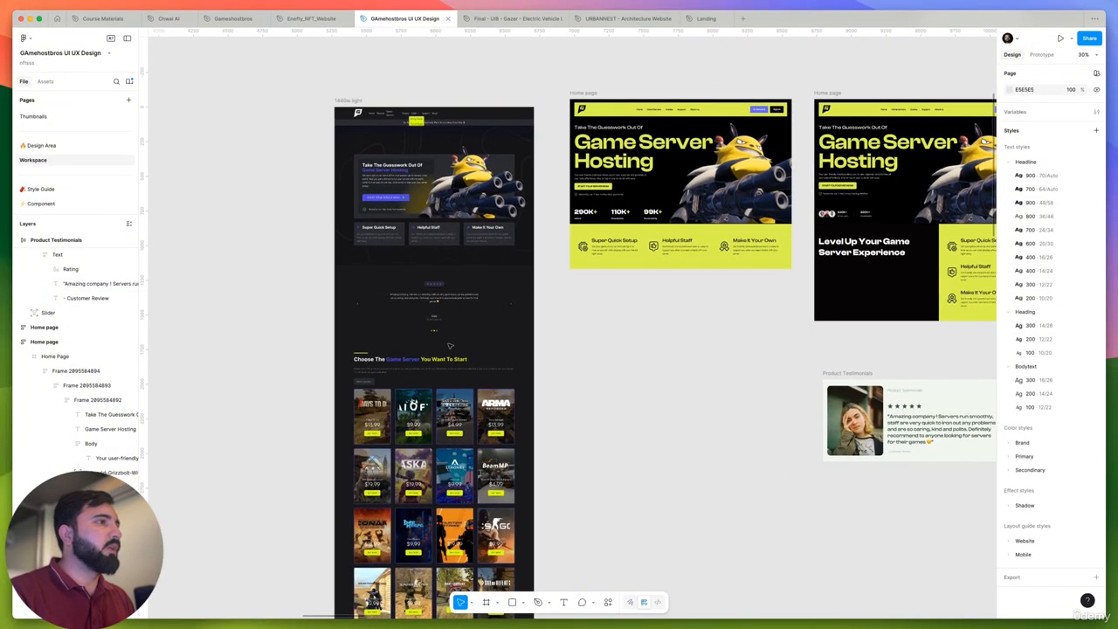
# Copy the customer's name and "Verified Customer" label from the dark website reference and paste them above the Product Testimonials frame
pyautogui.scroll(10, 450, 346)
pyautogui.click(499, 324)
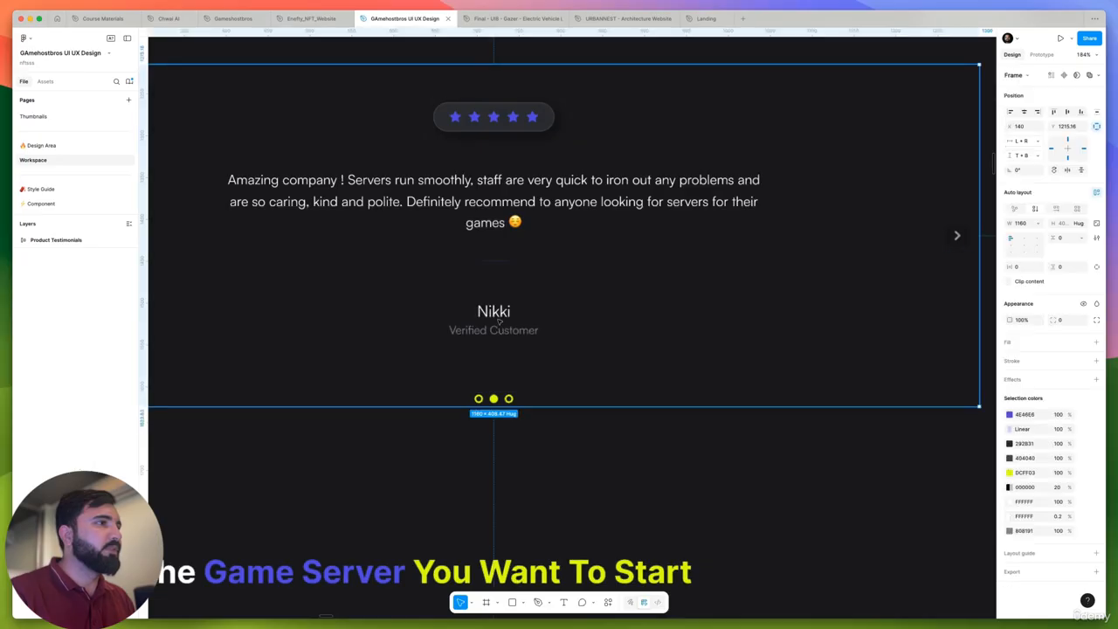
pyautogui.doubleClick(500, 323)
pyautogui.doubleClick(499, 323)
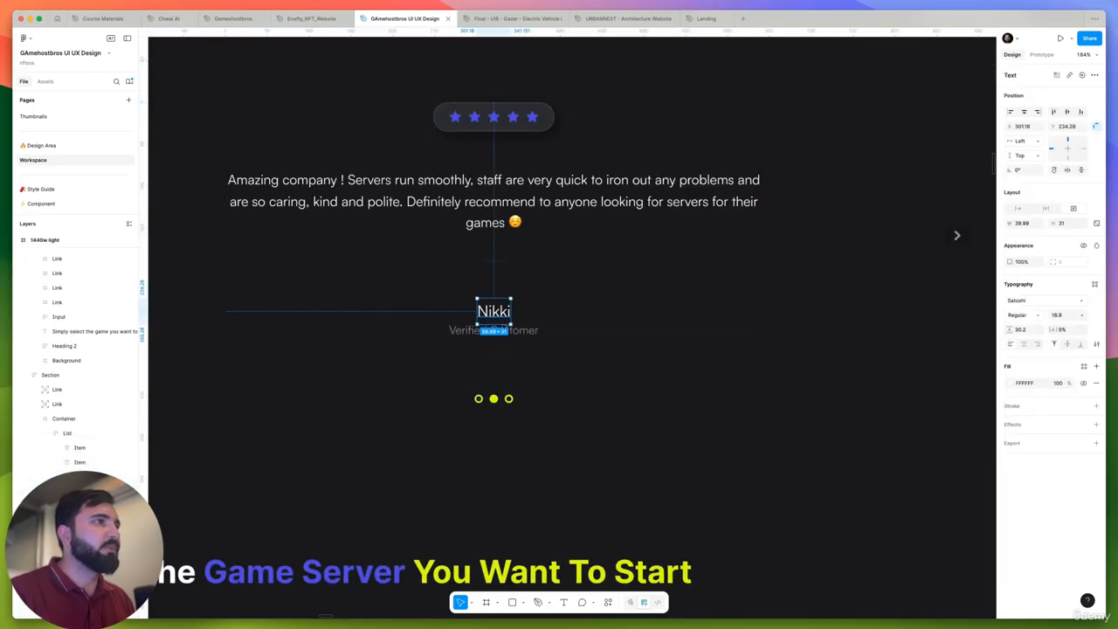
pyautogui.keyDown('shift'); pyautogui.click(527, 335); pyautogui.keyUp('shift')
pyautogui.scroll(-10, 528, 336)
pyautogui.scroll(5, 497, 362)
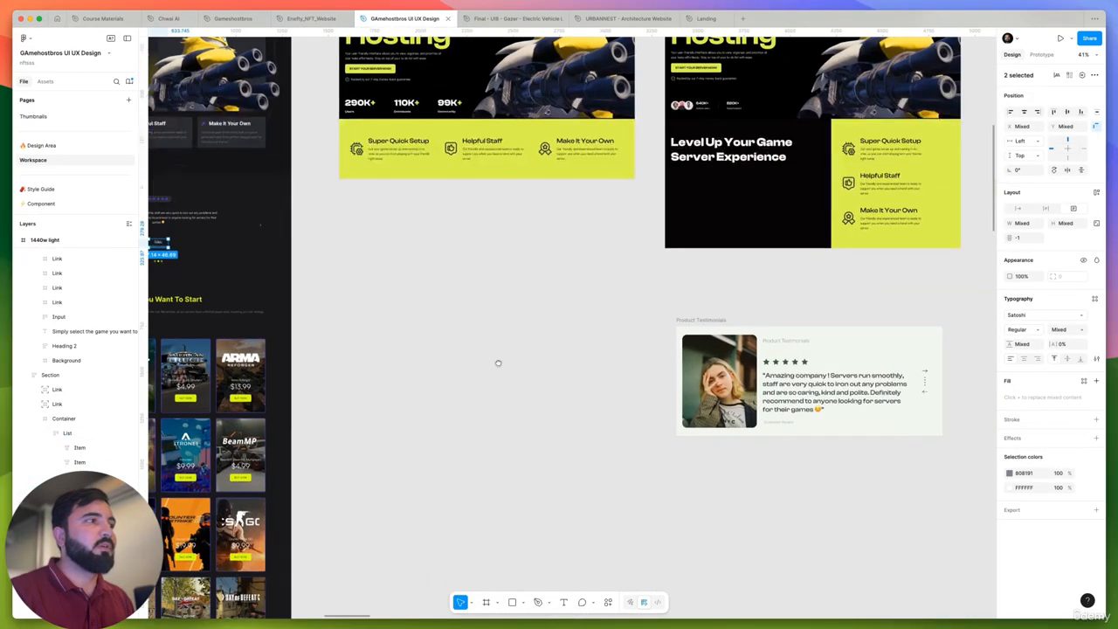
pyautogui.hscroll(5, 440, 395)
pyautogui.scroll(10, 570, 288)
pyautogui.press('super+v')
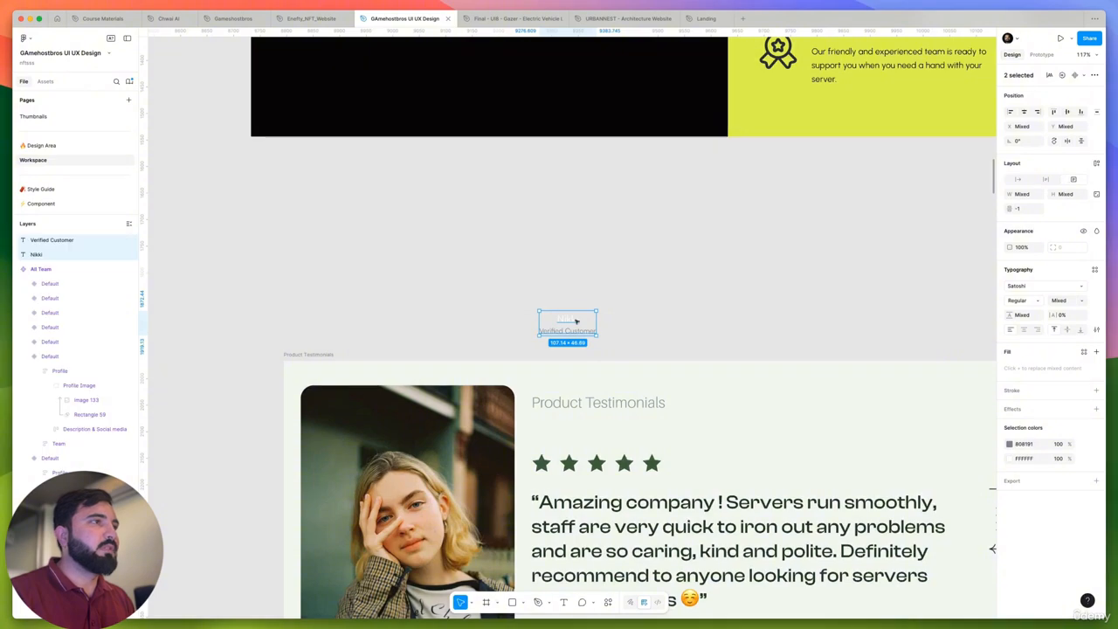
# Copy the text of the pasted customer name above the Product Testimonials frame
pyautogui.click(633, 332)
pyautogui.scroll(-3, 633, 332)
pyautogui.hscroll(1, 634, 332)
pyautogui.click(532, 218)
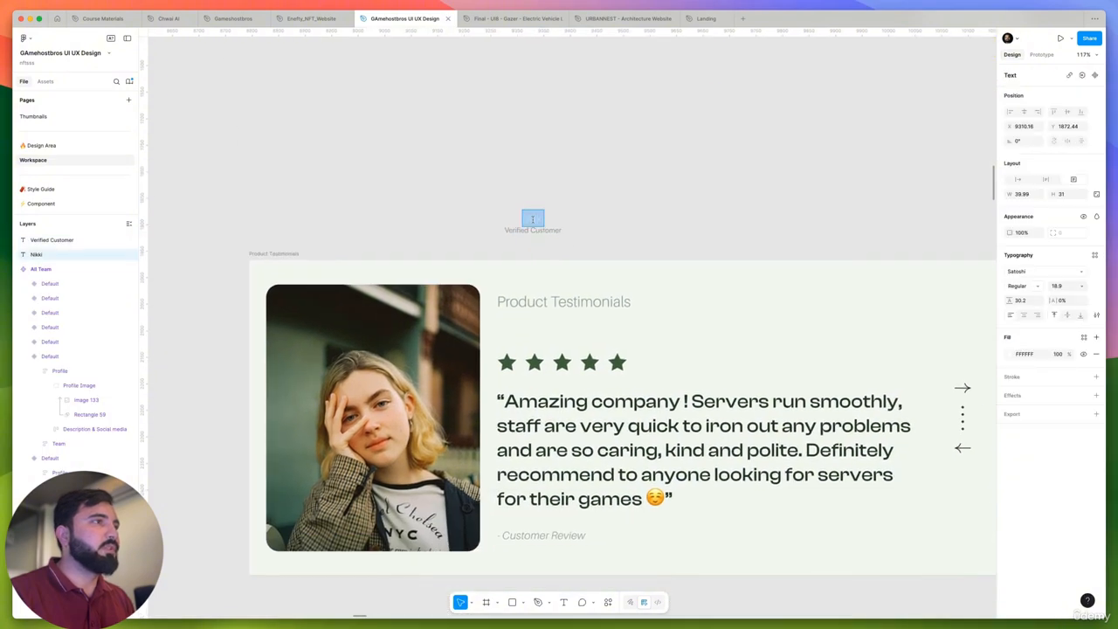
pyautogui.rightClick(534, 221)
pyautogui.moveTo(580, 258)
pyautogui.click(657, 300)
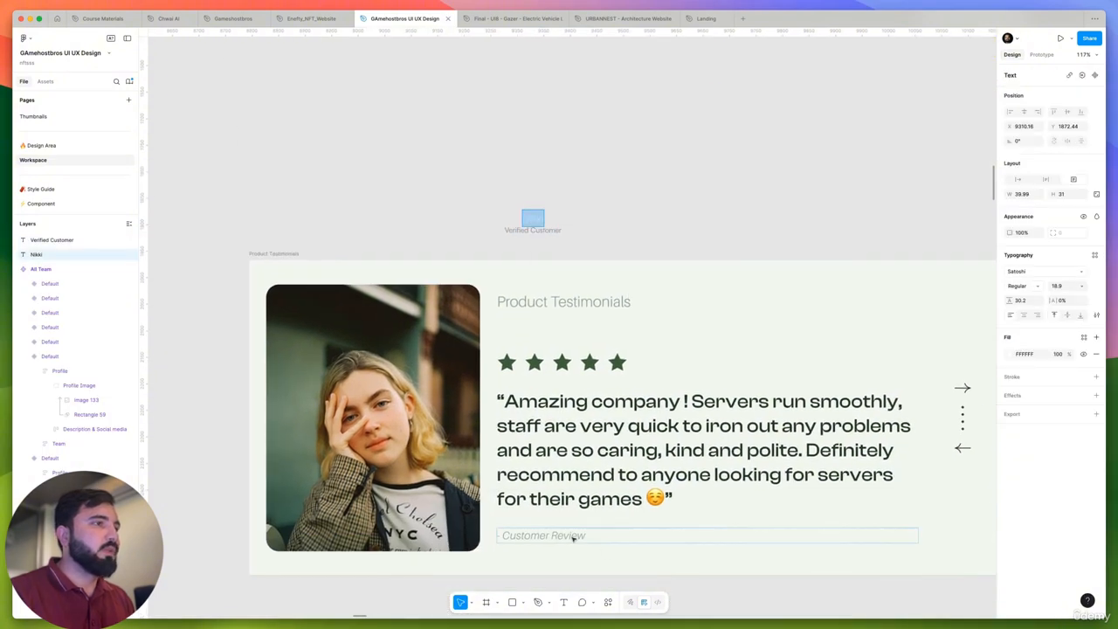
pyautogui.click(626, 175)
pyautogui.scroll(-2, 618, 201)
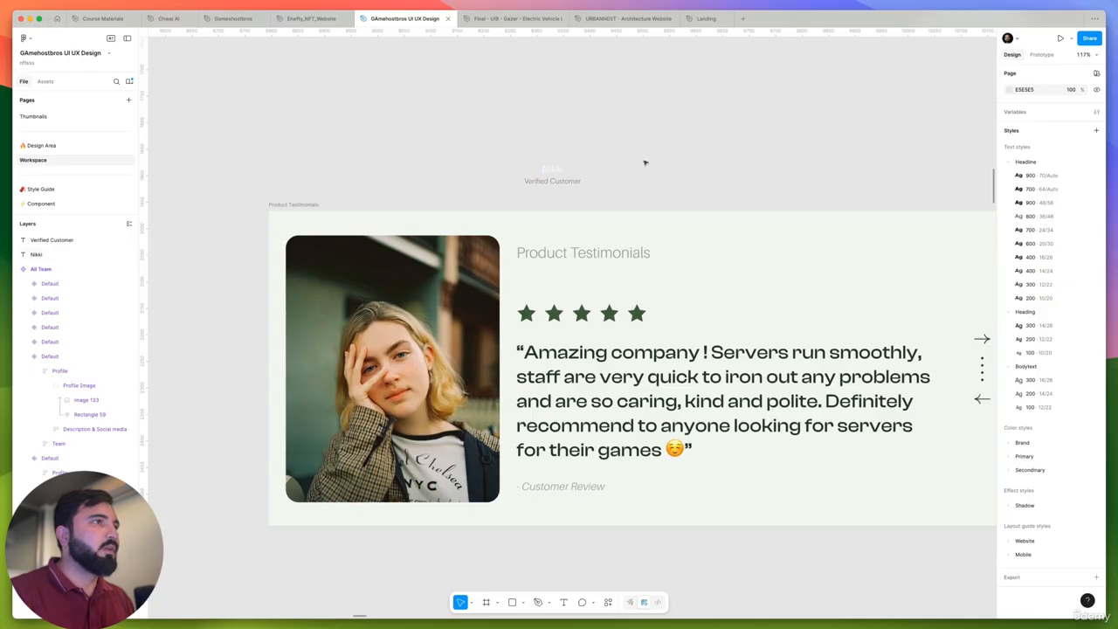
# Move the customer name so its left edge lines up with the "Verified Customer" label beneath it
pyautogui.click(551, 168)
pyautogui.keyDown('ctrl'); pyautogui.scroll(-3, 533, 164); pyautogui.keyUp('ctrl')
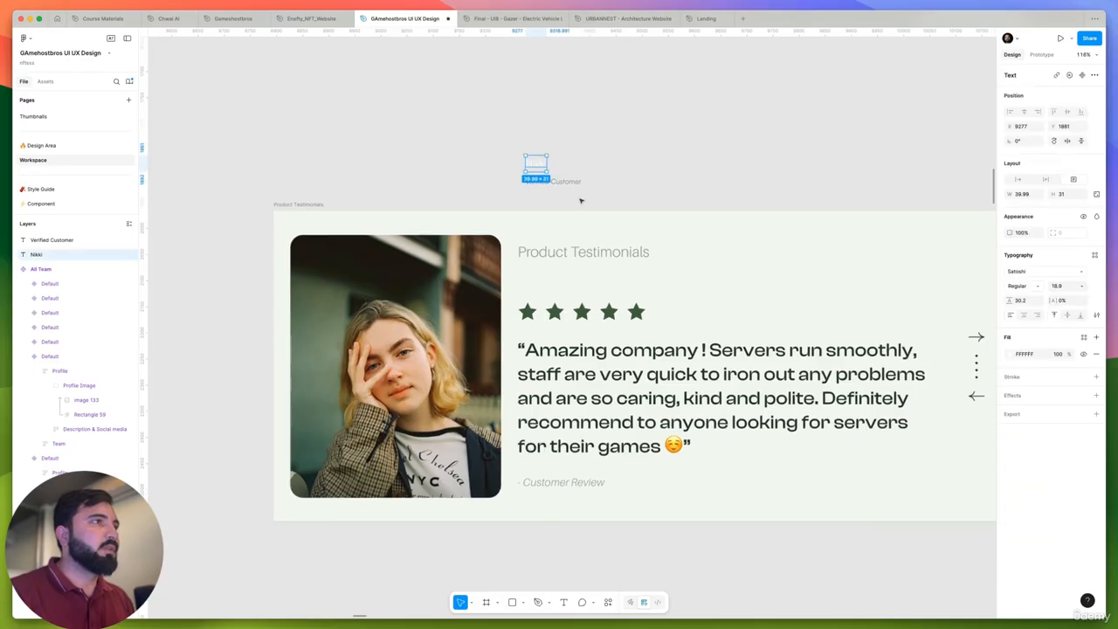
pyautogui.scroll(5, 533, 164)
pyautogui.keyDown('ctrl'); pyautogui.scroll(-5, 745, 195); pyautogui.keyUp('ctrl')
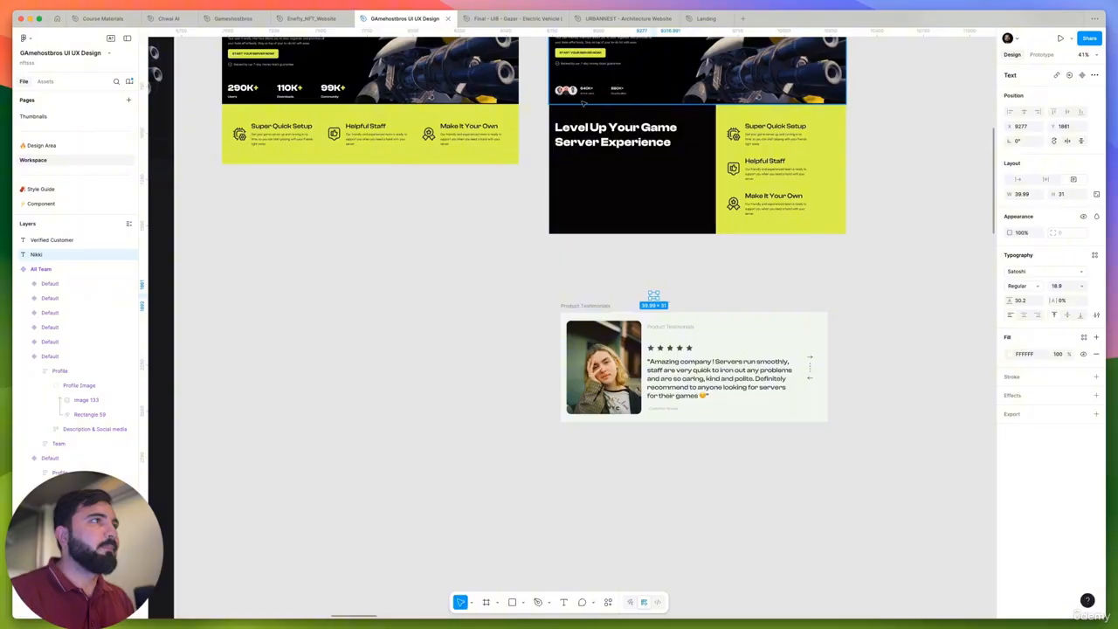
pyautogui.scroll(2, 559, 102)
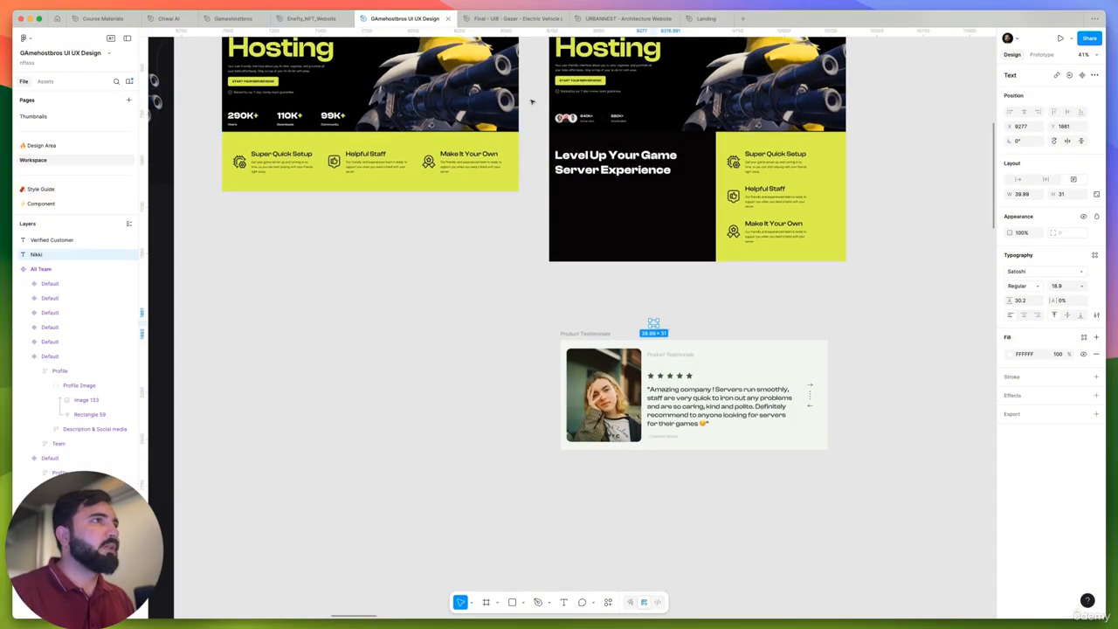
# Apply the Headline 600 text style to the customer name and widen its text box to about 87 px
pyautogui.keyDown('ctrl'); pyautogui.scroll(6, 651, 328); pyautogui.keyUp('ctrl')
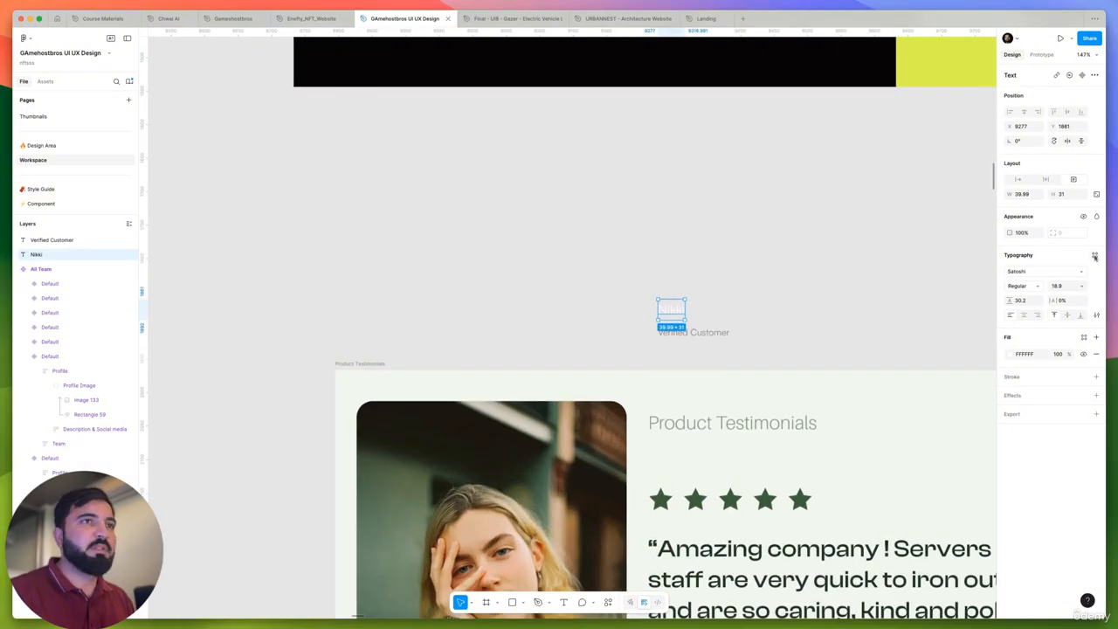
pyautogui.click(1095, 255)
pyautogui.scroll(-1, 954, 362)
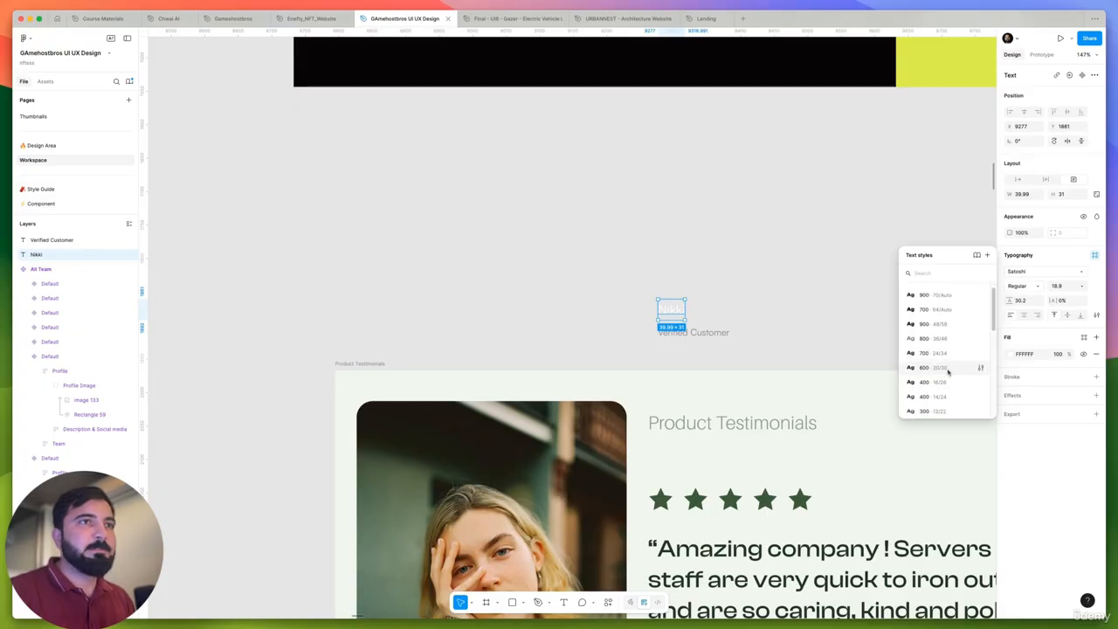
pyautogui.click(948, 372)
pyautogui.keyDown('ctrl'); pyautogui.scroll(5, 723, 337); pyautogui.keyUp('ctrl')
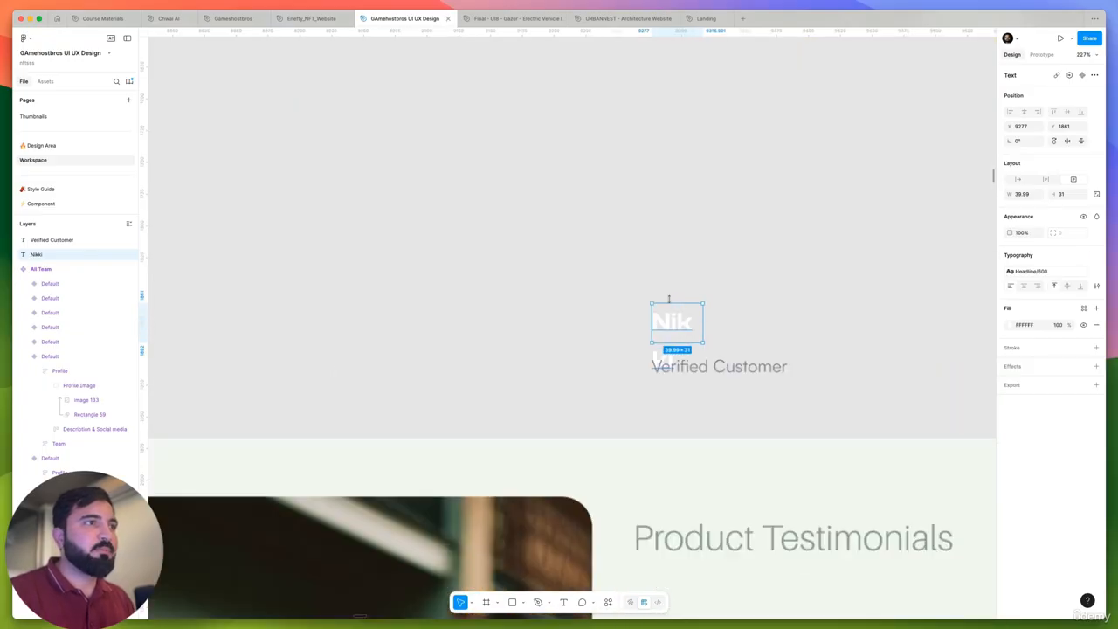
pyautogui.moveTo(725, 332); pyautogui.dragTo(830, 333)
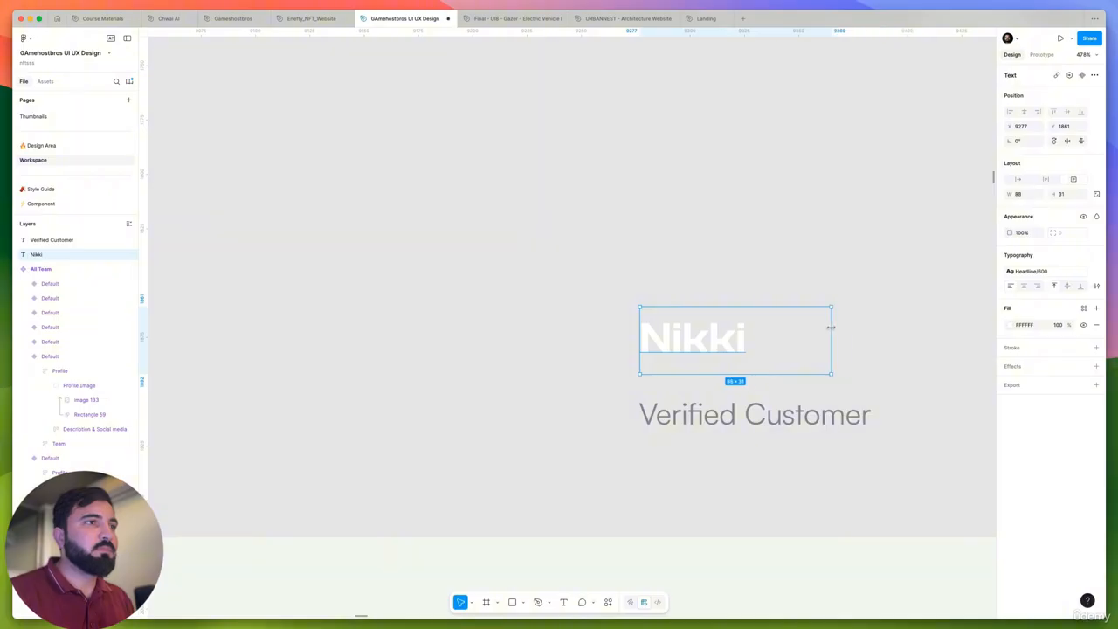
# Copy the properties of the label under 110K+ onto the "Verified Customer" text and widen its box to about 183 px
pyautogui.keyDown('ctrl'); pyautogui.scroll(-5, 831, 333); pyautogui.keyUp('ctrl')
pyautogui.keyDown('ctrl'); pyautogui.scroll(-3, 817, 334); pyautogui.keyUp('ctrl')
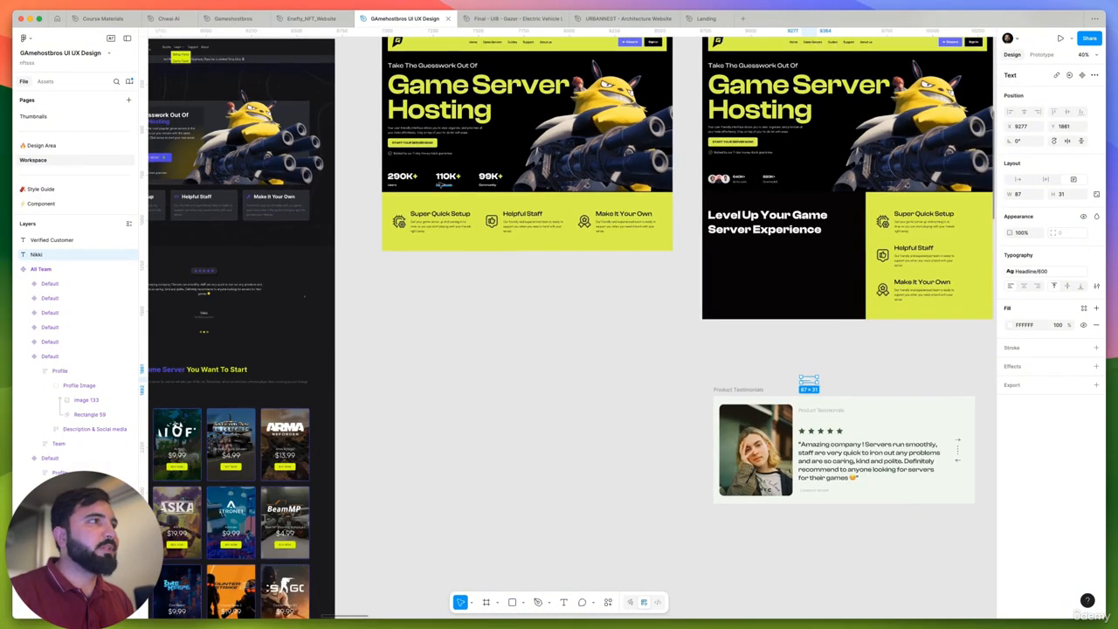
pyautogui.click(444, 185)
pyautogui.keyDown('ctrl'); pyautogui.scroll(5, 817, 392); pyautogui.keyUp('ctrl')
pyautogui.click(809, 390)
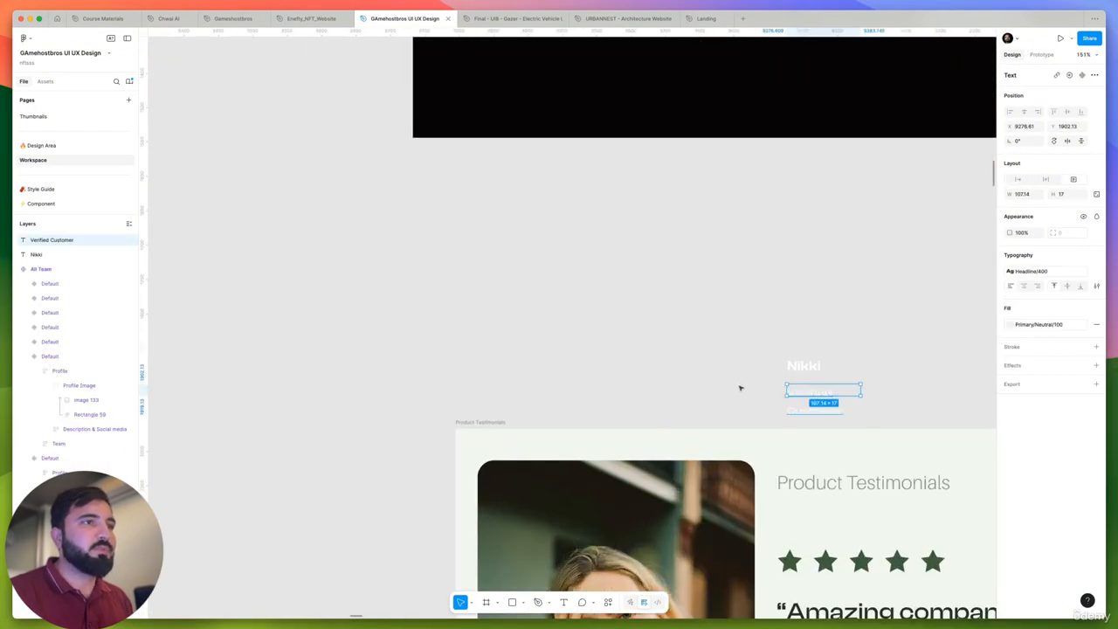
pyautogui.moveTo(861, 390); pyautogui.dragTo(911, 385)
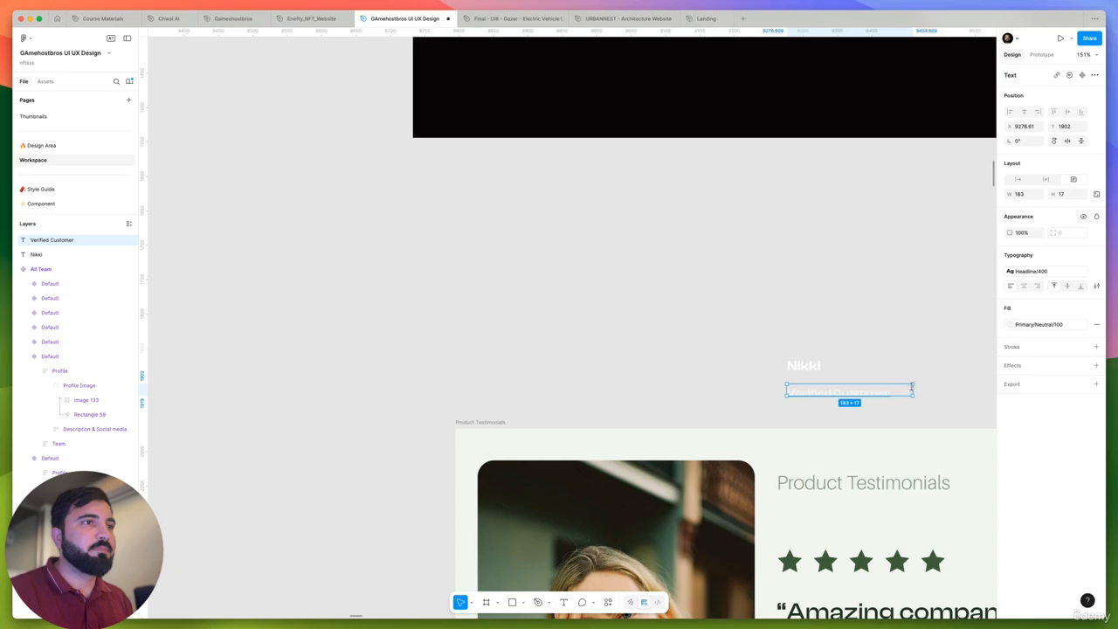
# Apply the Bodytext 300 text style to "Verified Customer" and align the text vertically to the middle
pyautogui.keyDown('ctrl'); pyautogui.scroll(4, 858, 386); pyautogui.keyUp('ctrl')
pyautogui.press('Return')
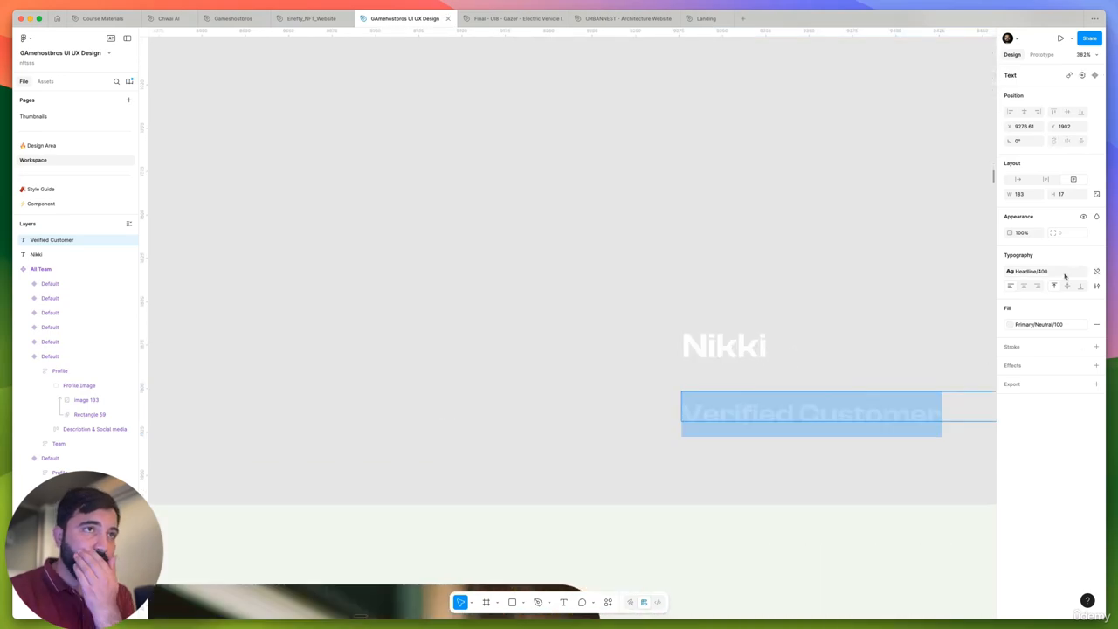
pyautogui.click(1048, 271)
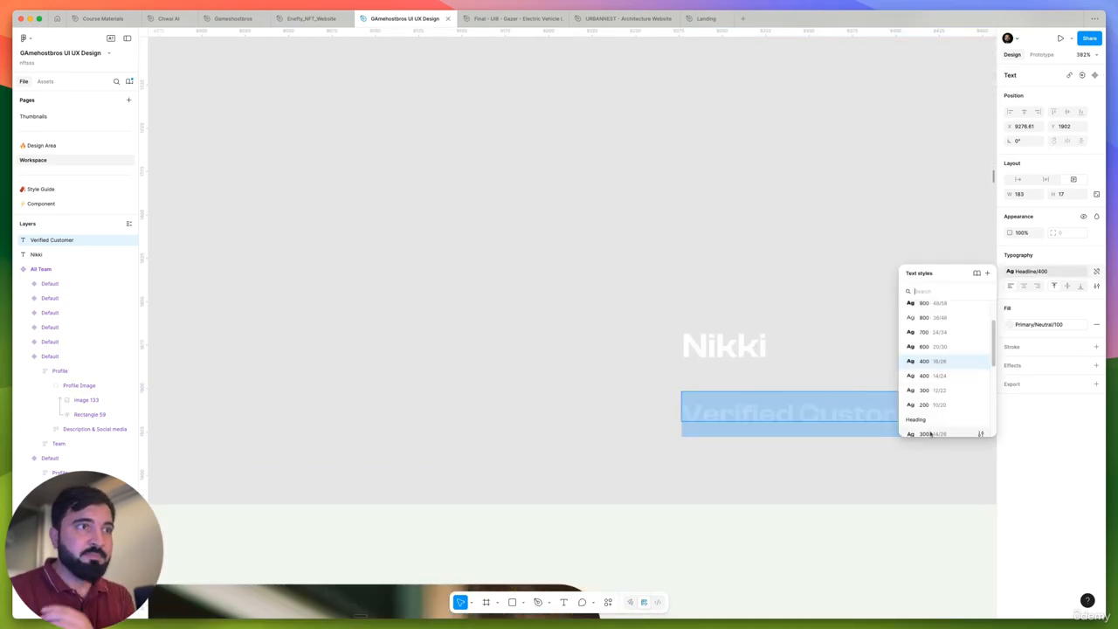
pyautogui.scroll(-2, 932, 431)
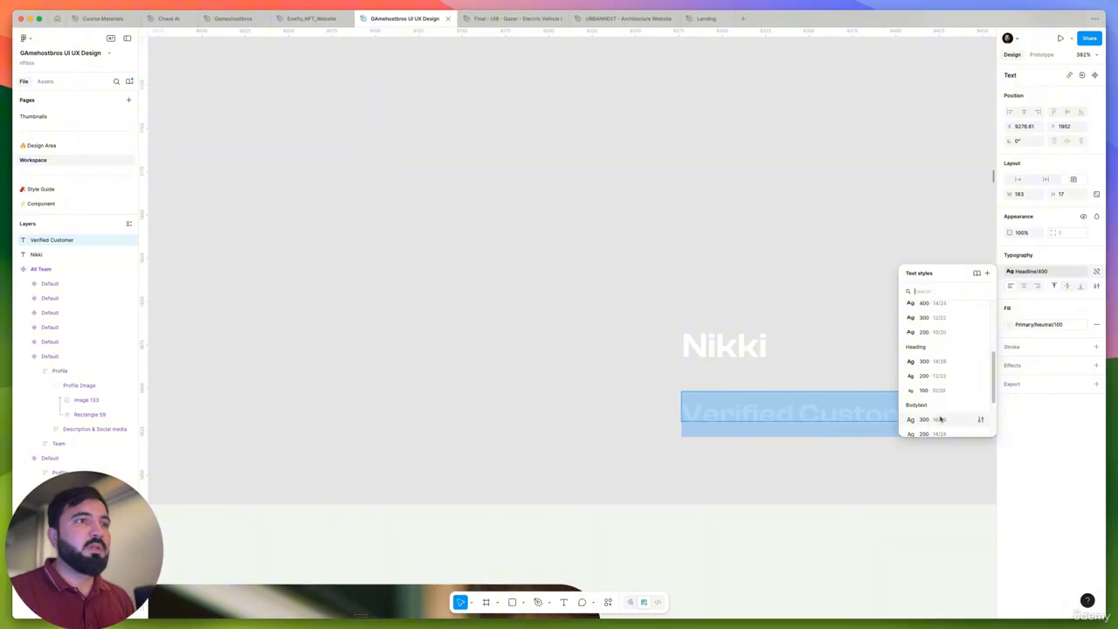
pyautogui.click(936, 419)
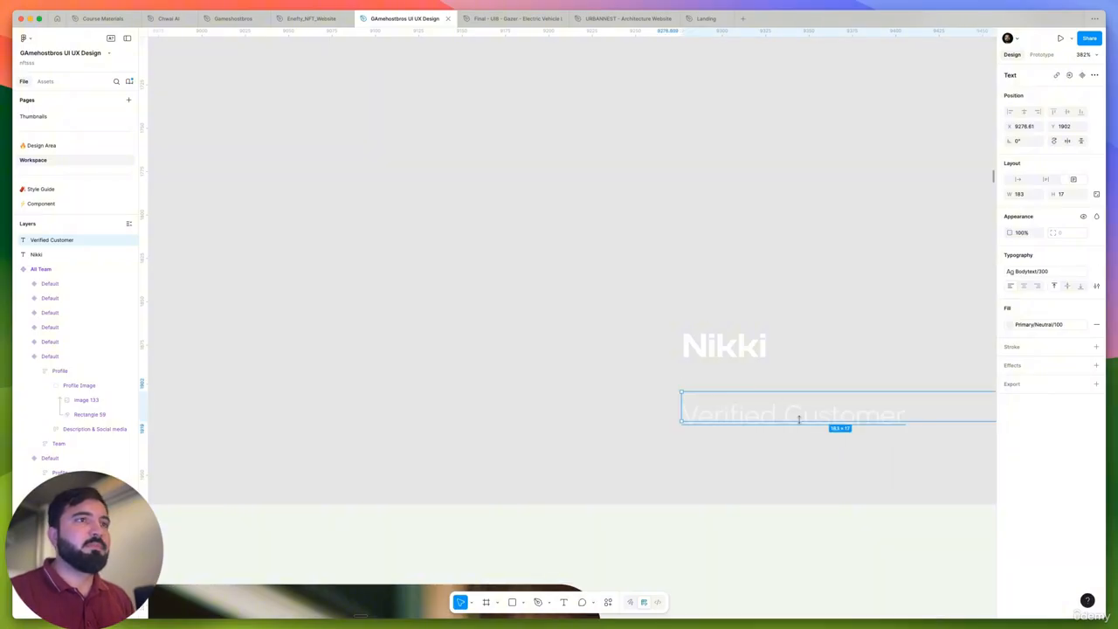
pyautogui.press('Escape')
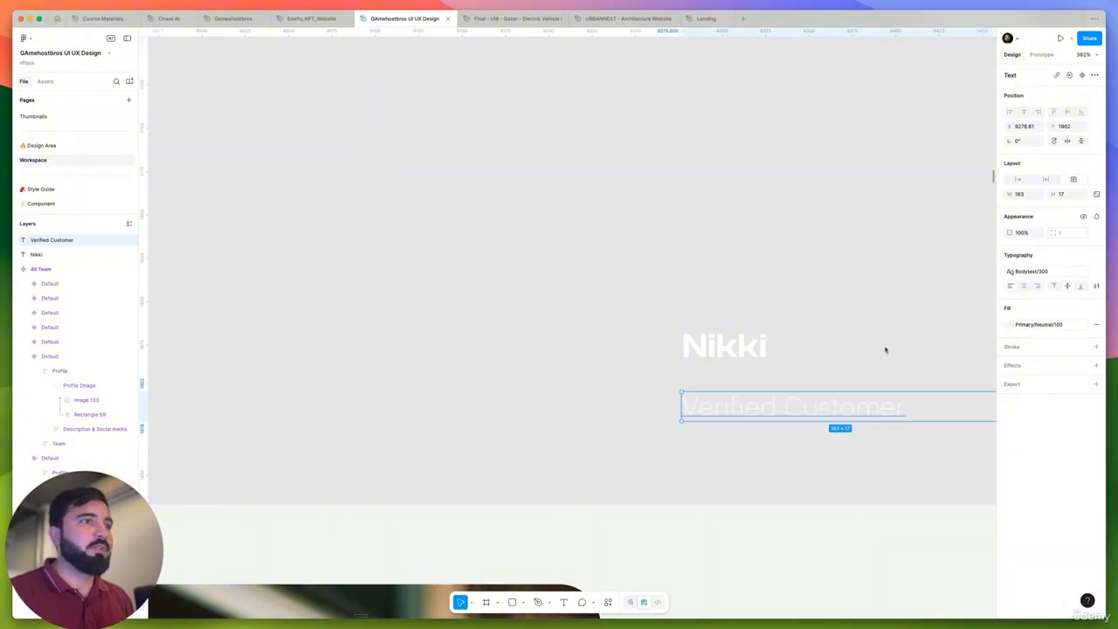
pyautogui.click(883, 349)
# Bring "Verified Customer" up closer to the customer name and wrap both texts in an auto layout frame
pyautogui.moveTo(756, 404); pyautogui.dragTo(758, 386)
pyautogui.keyDown('shift'); pyautogui.click(724, 346); pyautogui.keyUp('shift')
pyautogui.hotkey('shift', 'a')
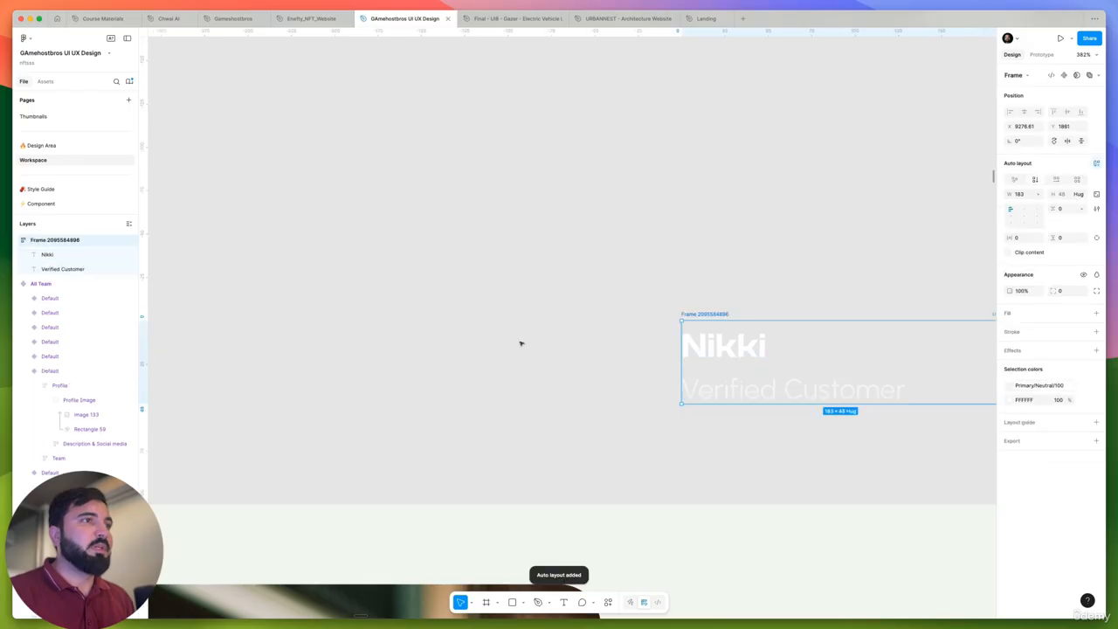
# Place the name and "Verified Customer" frame inside the testimonial's text stack, between the quote and "- Customer Review"
pyautogui.scroll(-10, 559, 336)
pyautogui.scroll(-1, 573, 332)
pyautogui.moveTo(574, 332); pyautogui.dragTo(594, 524)
pyautogui.scroll(3, 586, 517)
pyautogui.scroll(2, 586, 517)
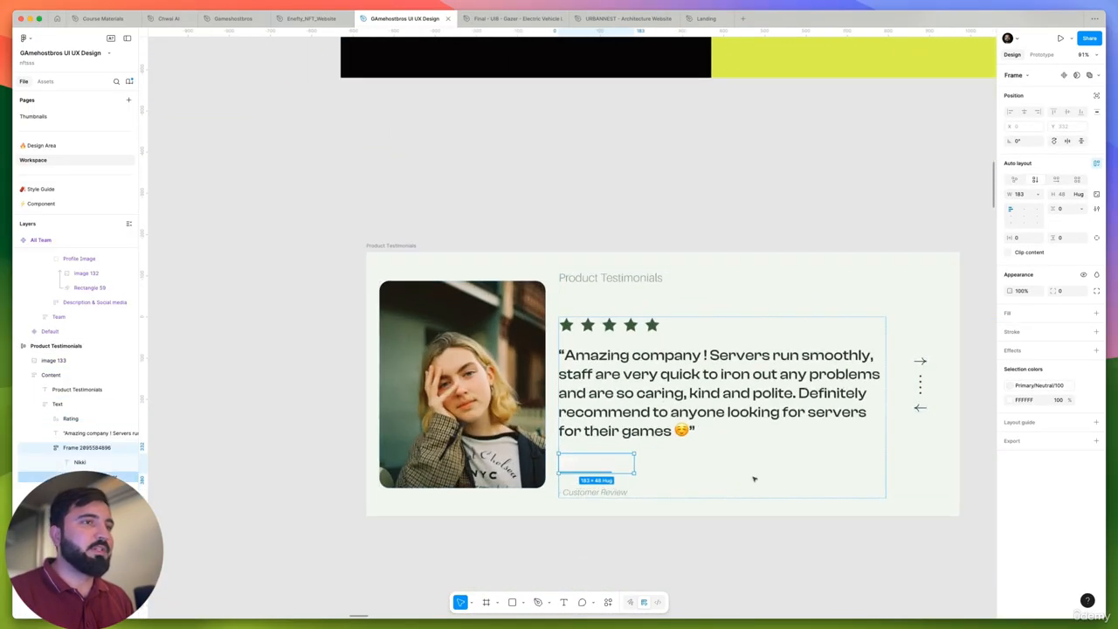
# Change the "Verified Customer" text colour to the Primary/Neutral/900 style
pyautogui.click(1052, 401)
pyautogui.scroll(2, 928, 522)
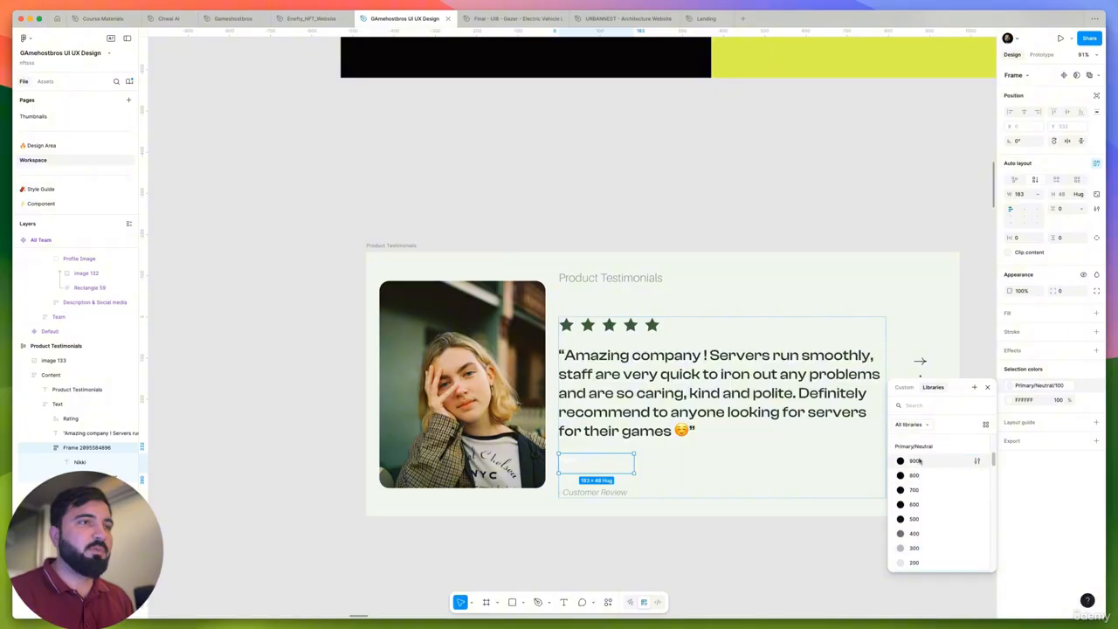
pyautogui.click(926, 461)
# Try the Primary/Neutral/200 style as the customer name's colour, and undo the colour change
pyautogui.click(1084, 402)
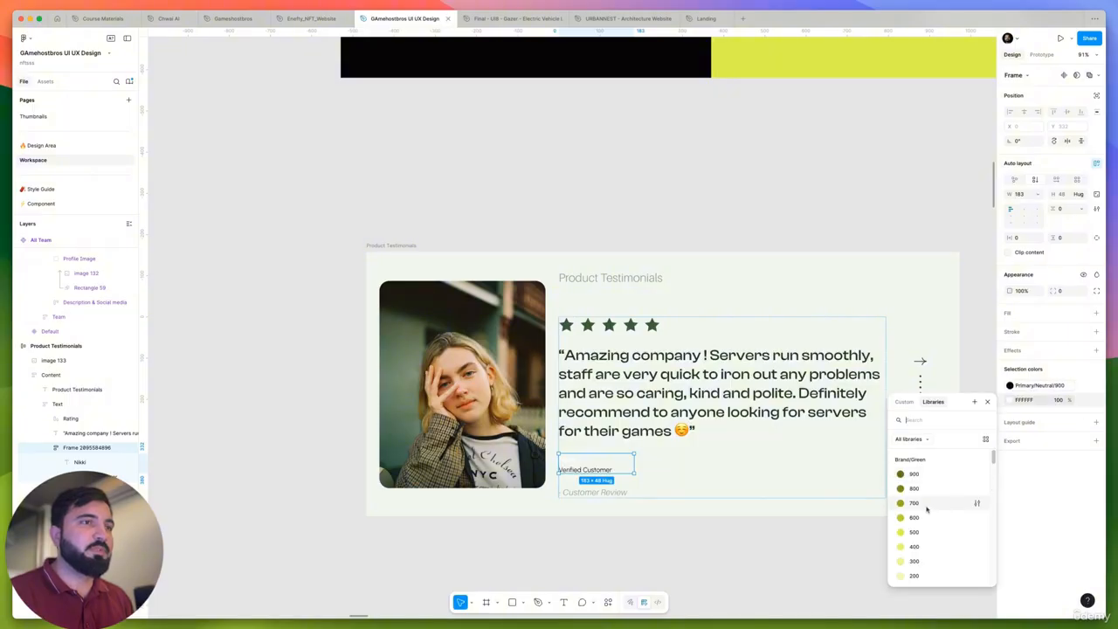
pyautogui.scroll(3, 936, 534)
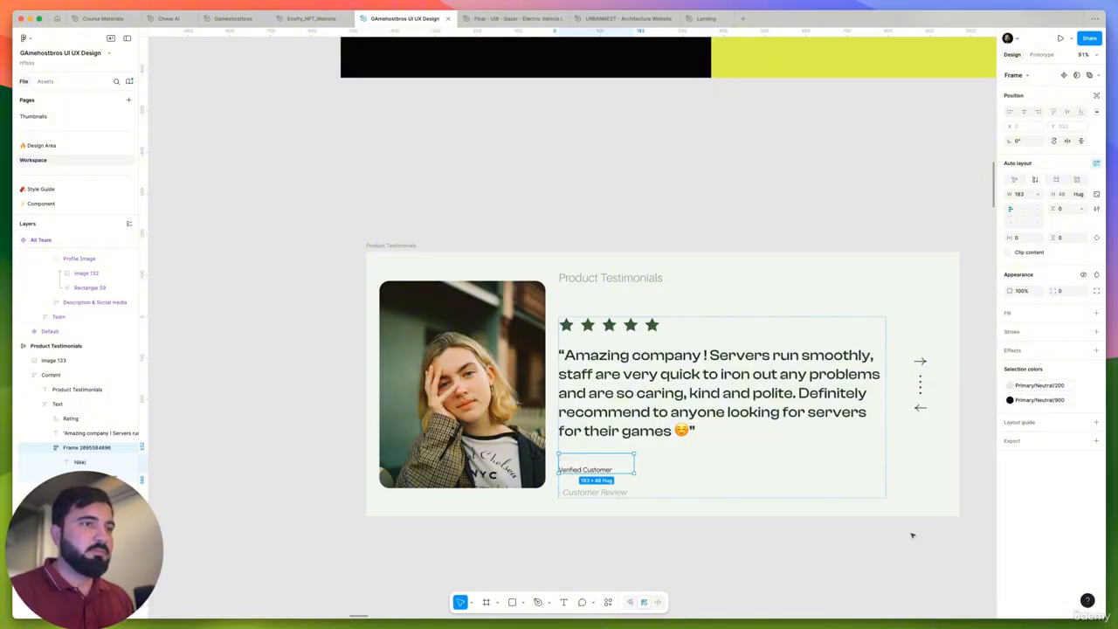
pyautogui.press('Escape')
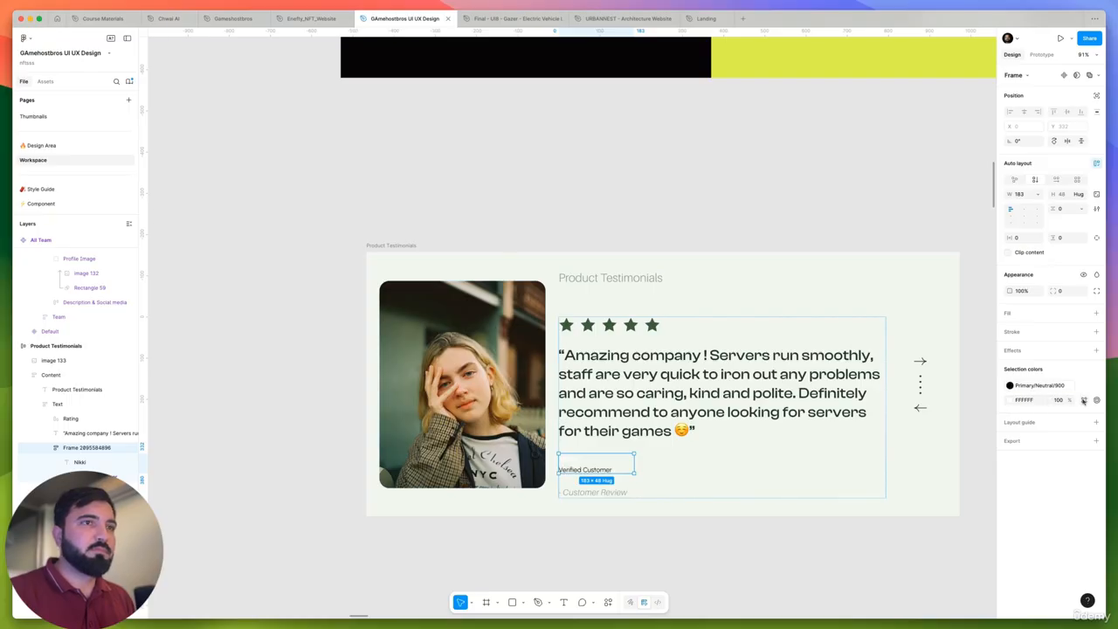
# Set the customer name's colour to the Primary/Neutral/900 style
pyautogui.click(1084, 401)
pyautogui.scroll(3, 939, 520)
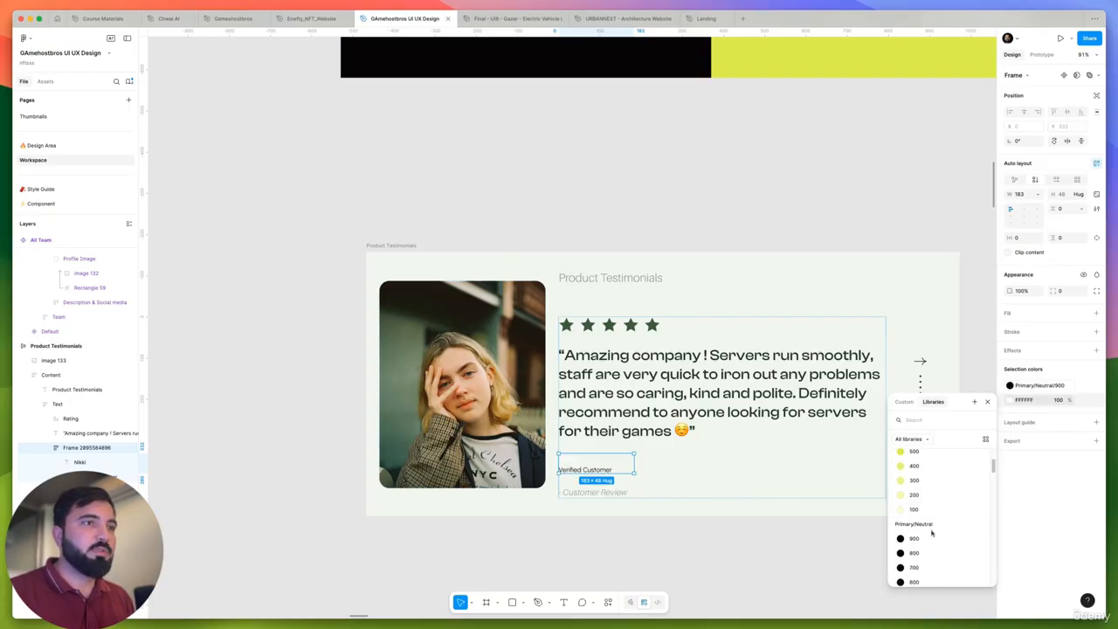
pyautogui.click(929, 536)
pyautogui.click(661, 547)
pyautogui.hscroll(-3, 719, 464)
pyautogui.scroll(-1, 718, 463)
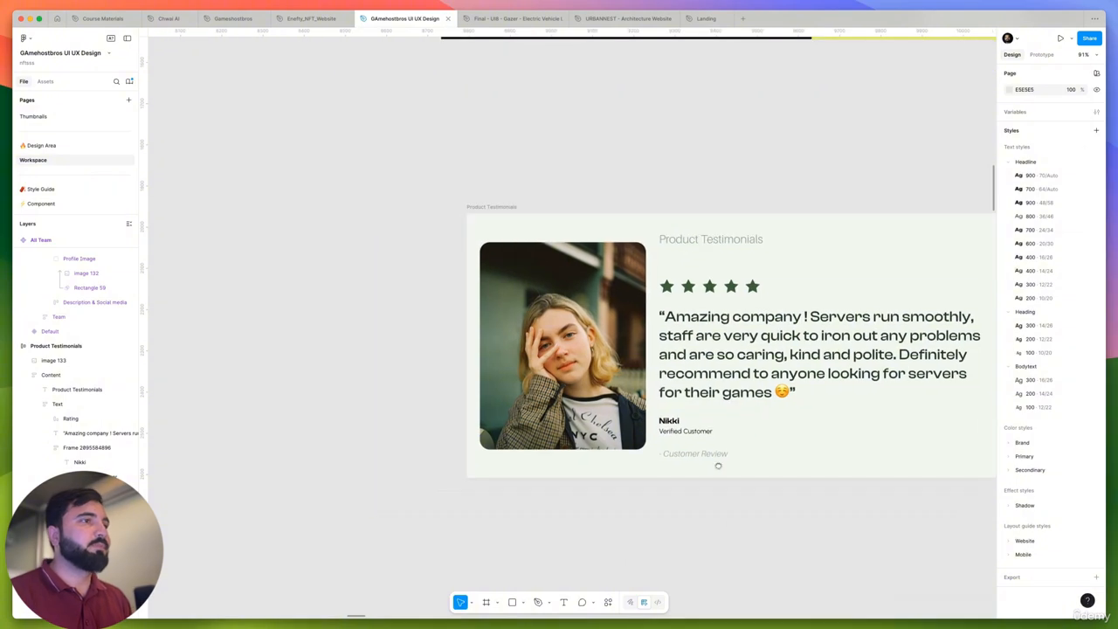
# Delete the "- Customer Review" text beneath "Verified Customer" in the testimonial
pyautogui.click(719, 464)
pyautogui.click(712, 451)
pyautogui.click(707, 454)
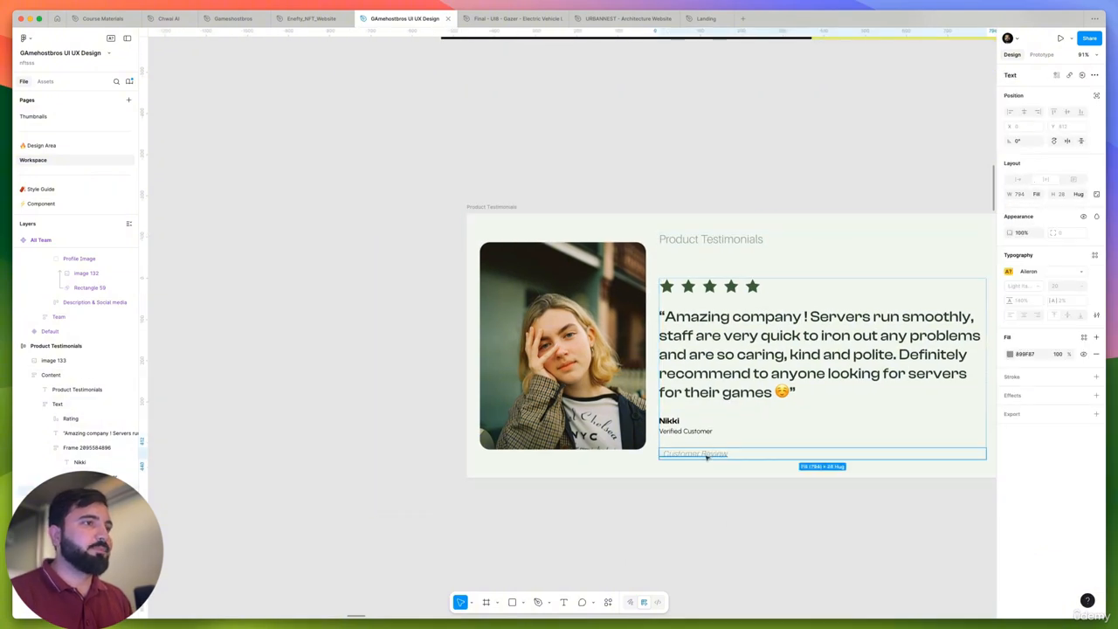
pyautogui.click(708, 455)
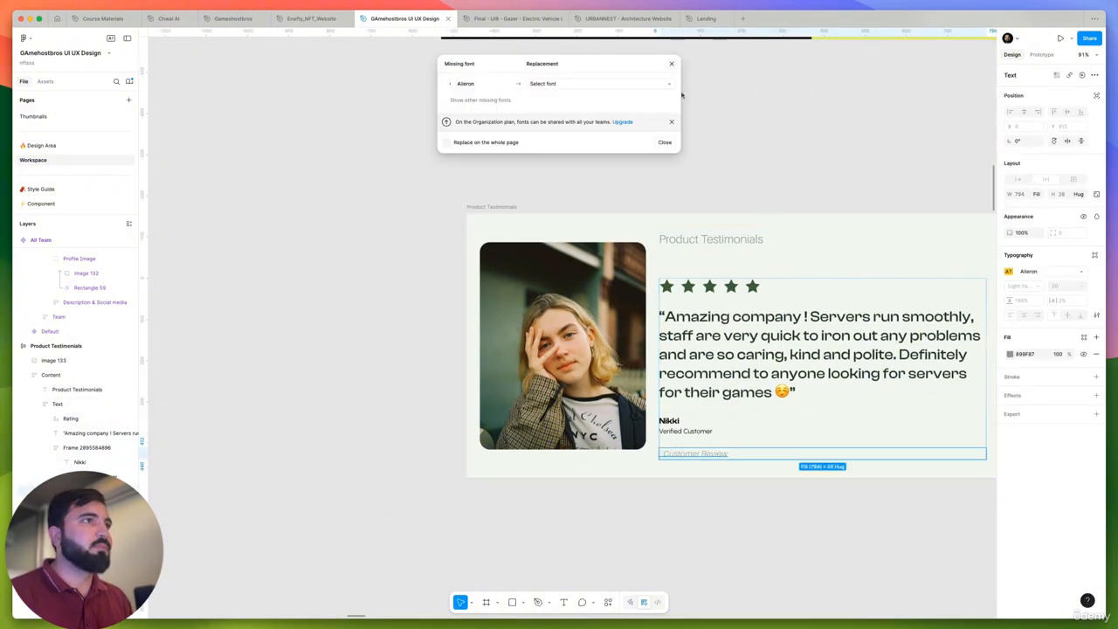
pyautogui.click(714, 453)
pyautogui.doubleClick(723, 455)
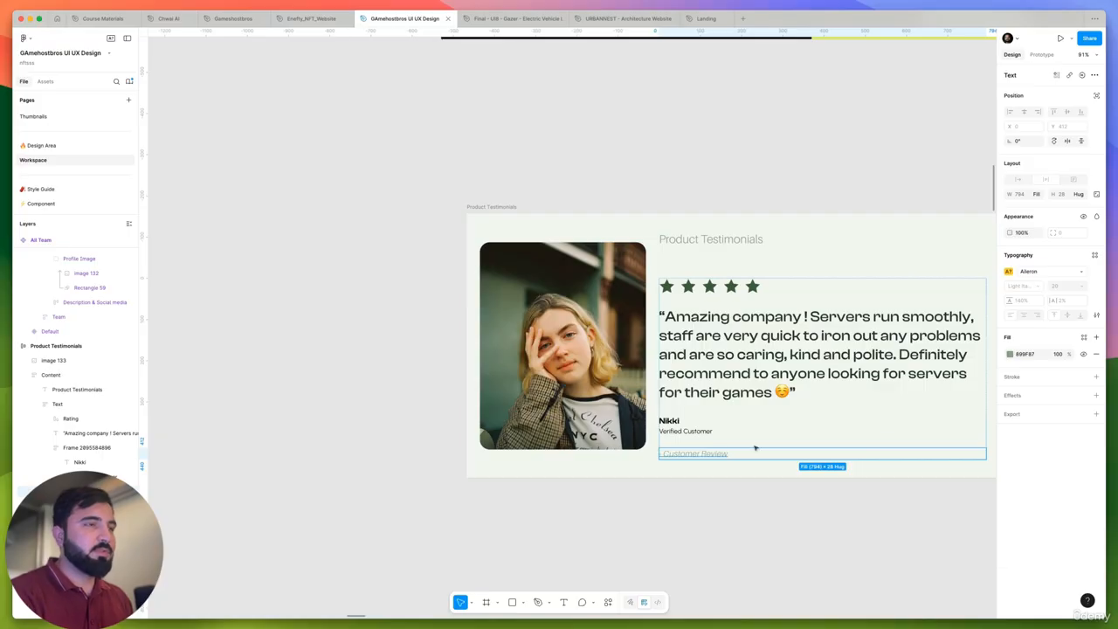
pyautogui.press('BackSpace')
pyautogui.press('Escape')
pyautogui.hscroll(4, 552, 294)
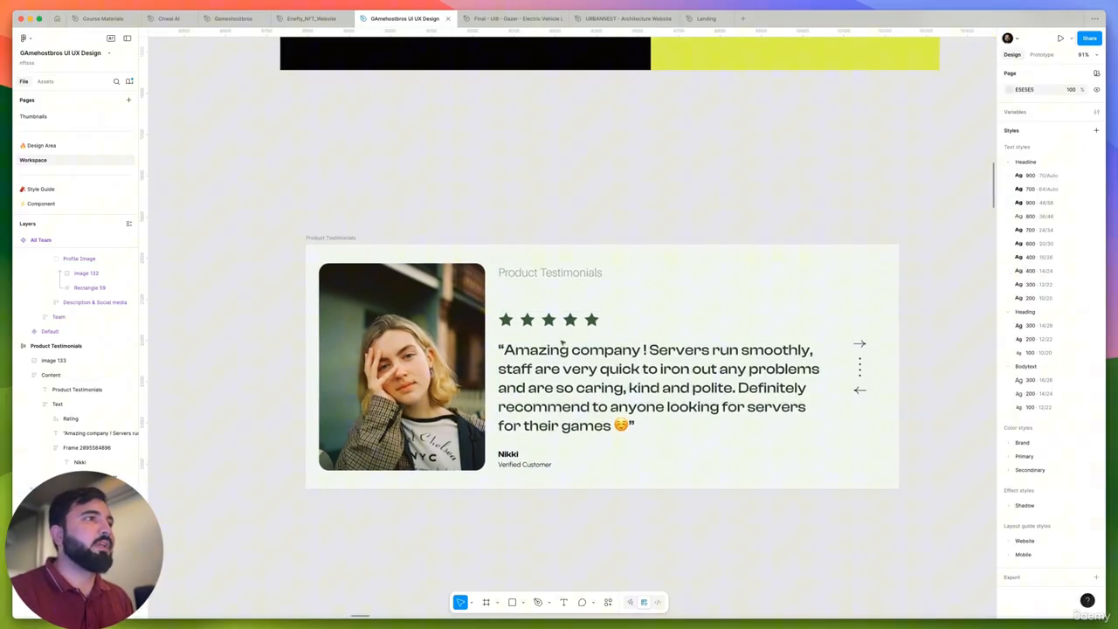
# Examine the reference layouts and the star rating in the original 1440w light page's testimonial
pyautogui.click(579, 276)
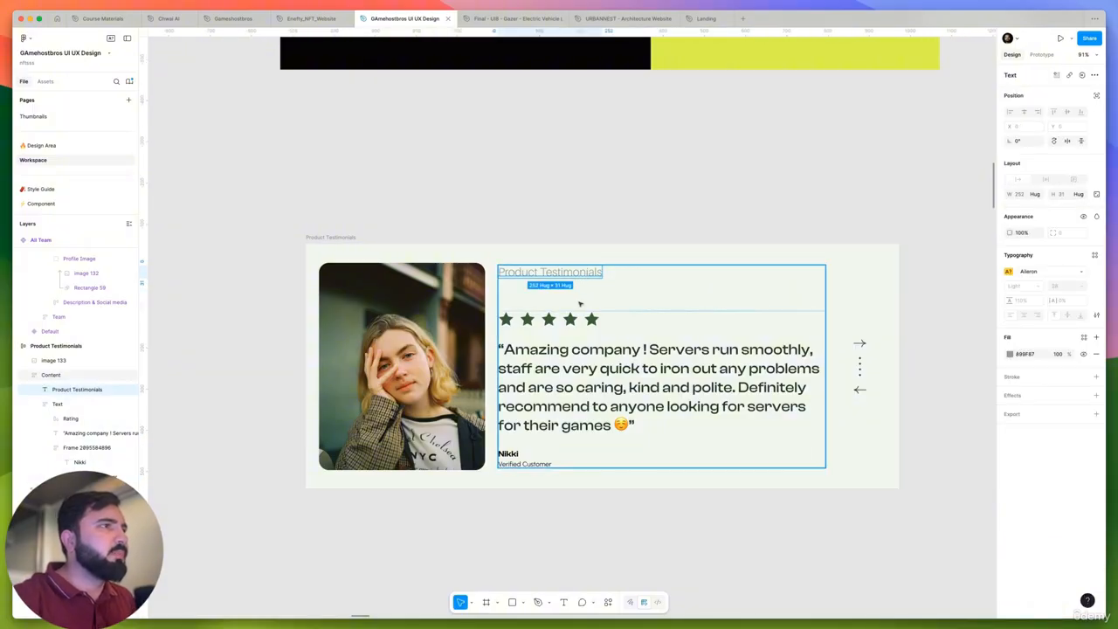
pyautogui.scroll(-10, 588, 297)
pyautogui.click(457, 422)
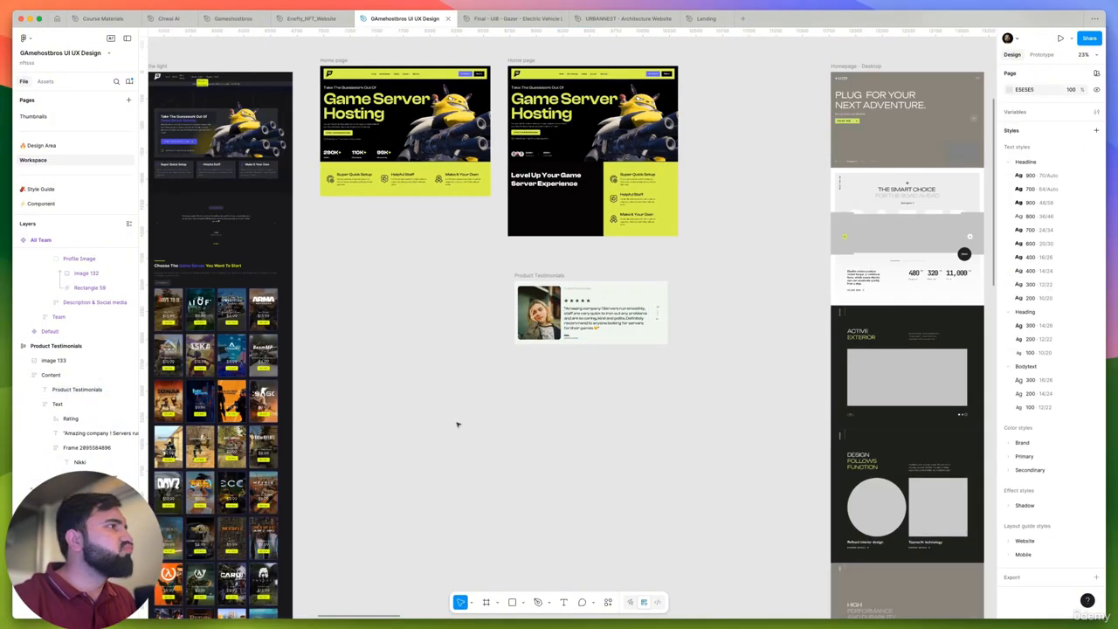
pyautogui.scroll(2, 455, 350)
pyautogui.scroll(5, 454, 293)
pyautogui.scroll(-5, 634, 319)
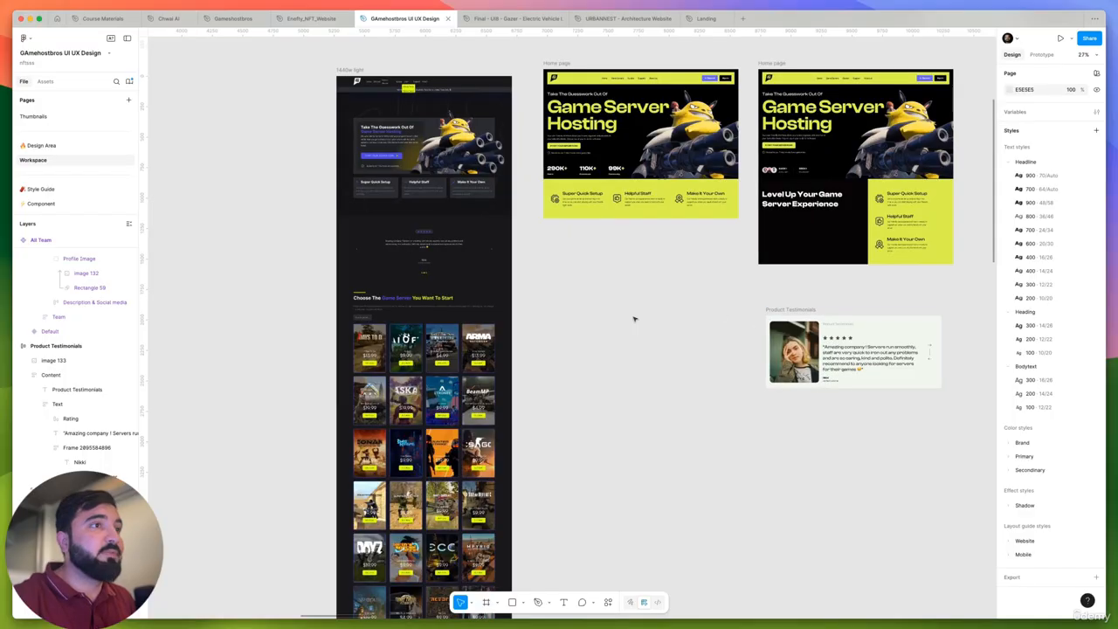
pyautogui.scroll(-8, 563, 314)
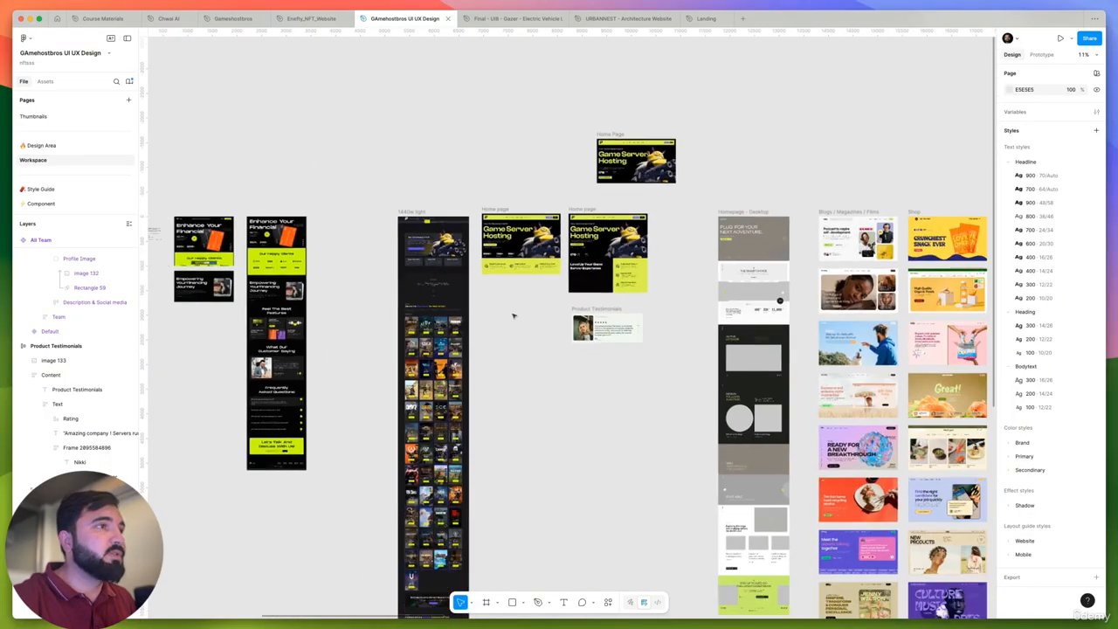
pyautogui.scroll(6, 658, 355)
pyautogui.scroll(-5, 527, 326)
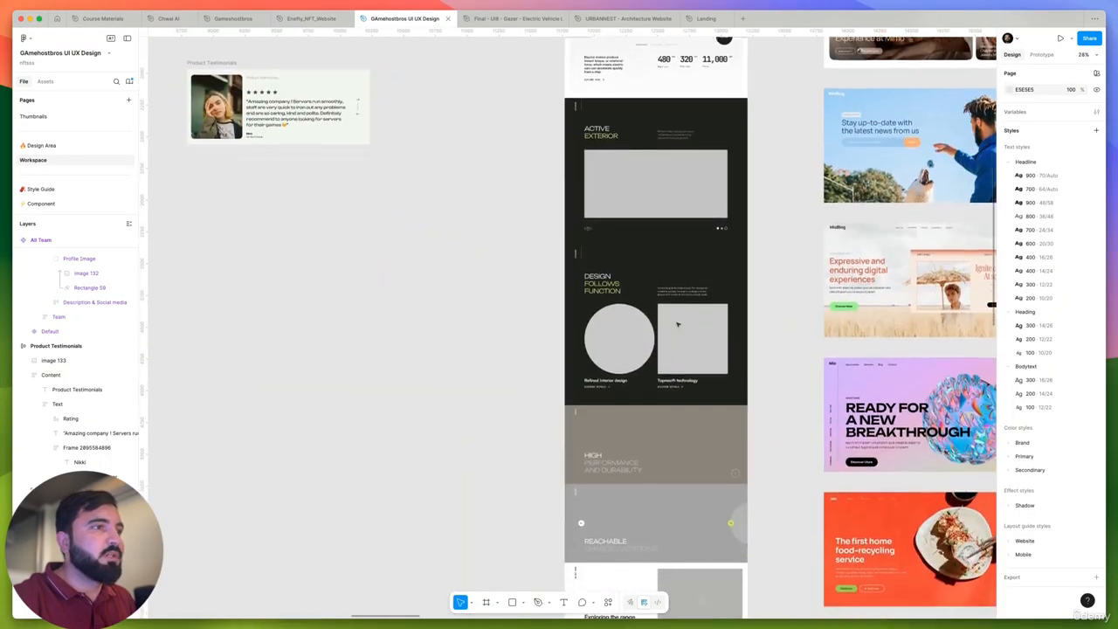
pyautogui.scroll(-6, 527, 326)
pyautogui.scroll(5, 656, 324)
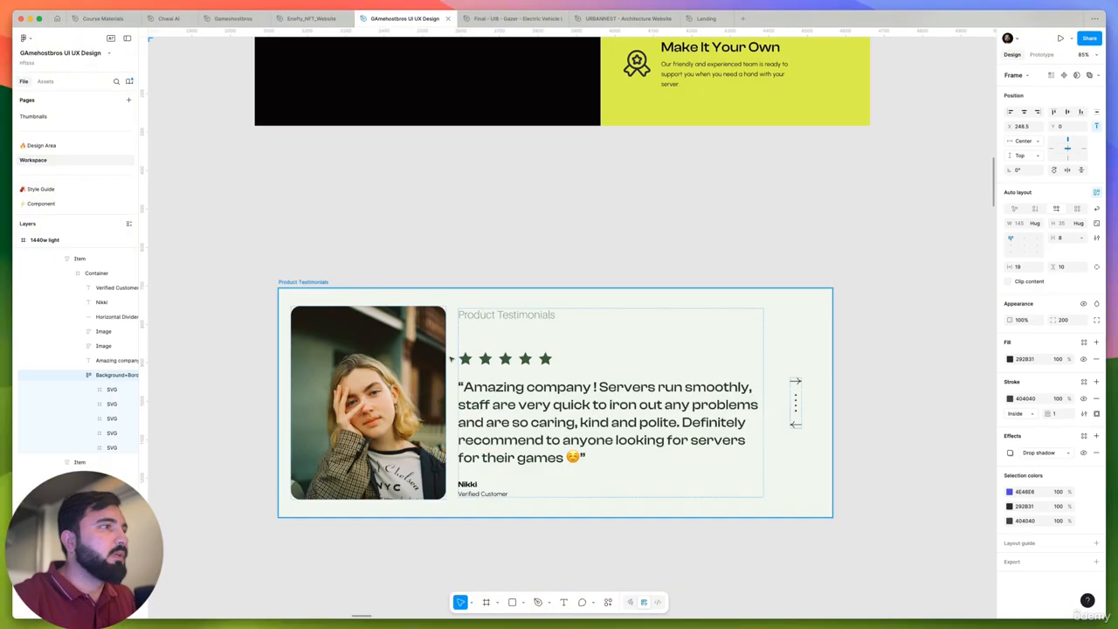
# Recolour the five rating stars in the Product Testimonials section with the Primary/Warning/600 style
pyautogui.scroll(4, 454, 356)
pyautogui.keyDown('super'); pyautogui.click(480, 362); pyautogui.keyUp('super')
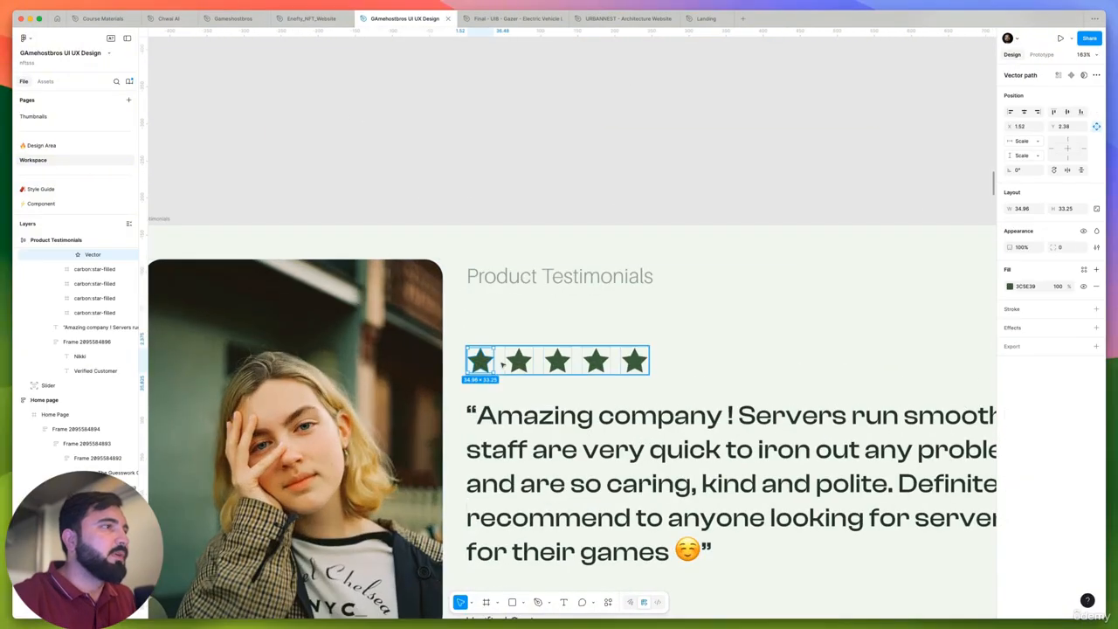
pyautogui.keyDown('shift'); pyautogui.click(519, 362); pyautogui.keyUp('shift')
pyautogui.keyDown('shift'); pyautogui.click(596, 360); pyautogui.keyUp('shift')
pyautogui.keyDown('shift'); pyautogui.click(634, 360); pyautogui.keyUp('shift')
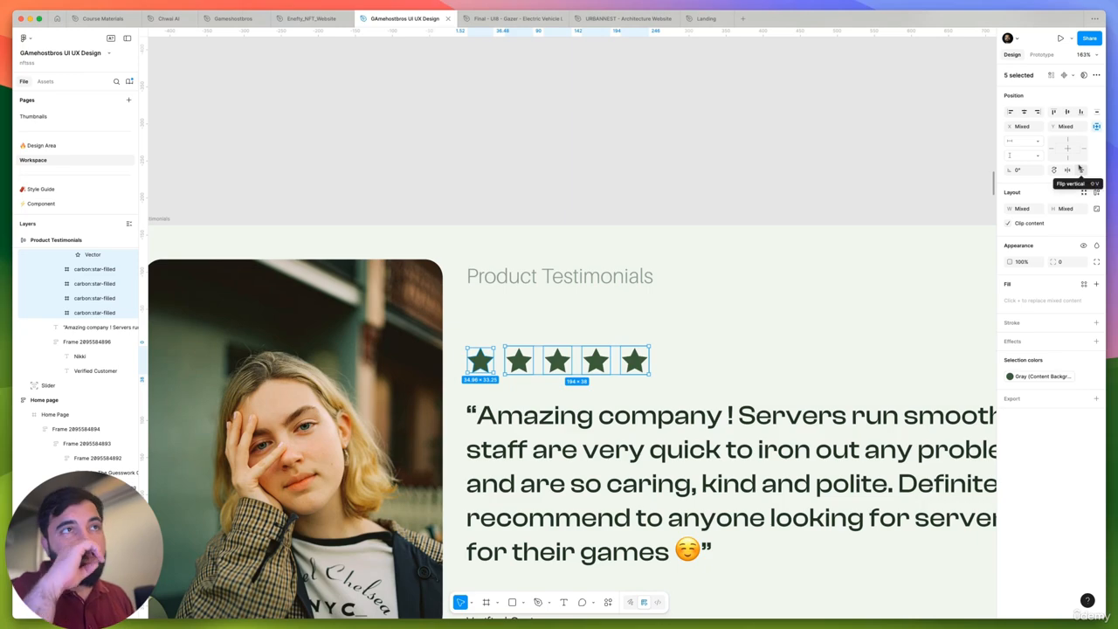
pyautogui.click(1010, 376)
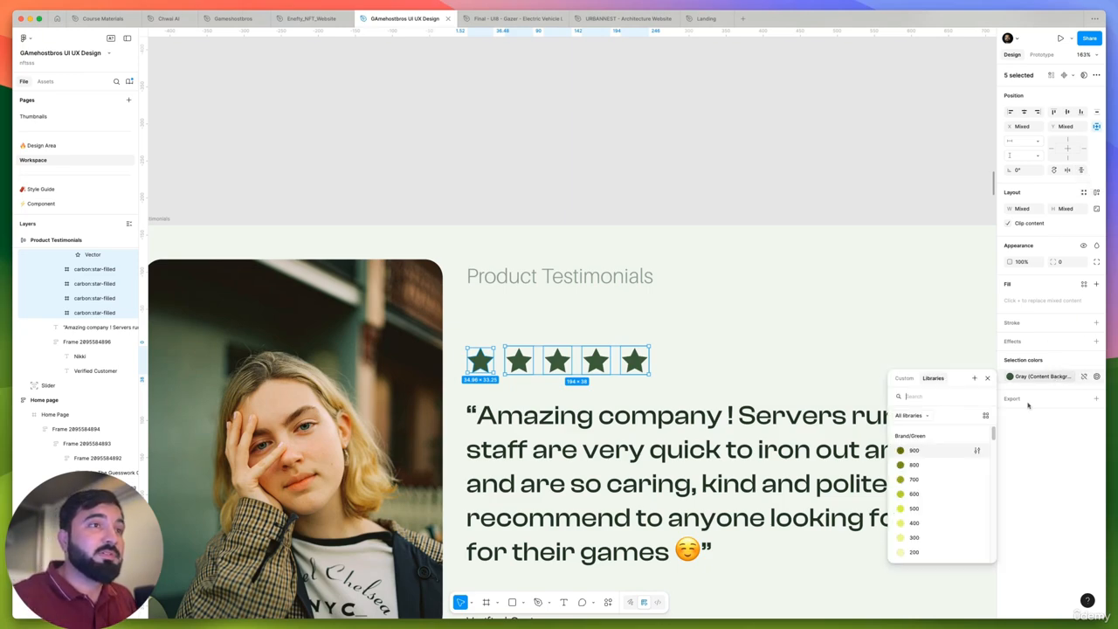
pyautogui.scroll(-10, 938, 472)
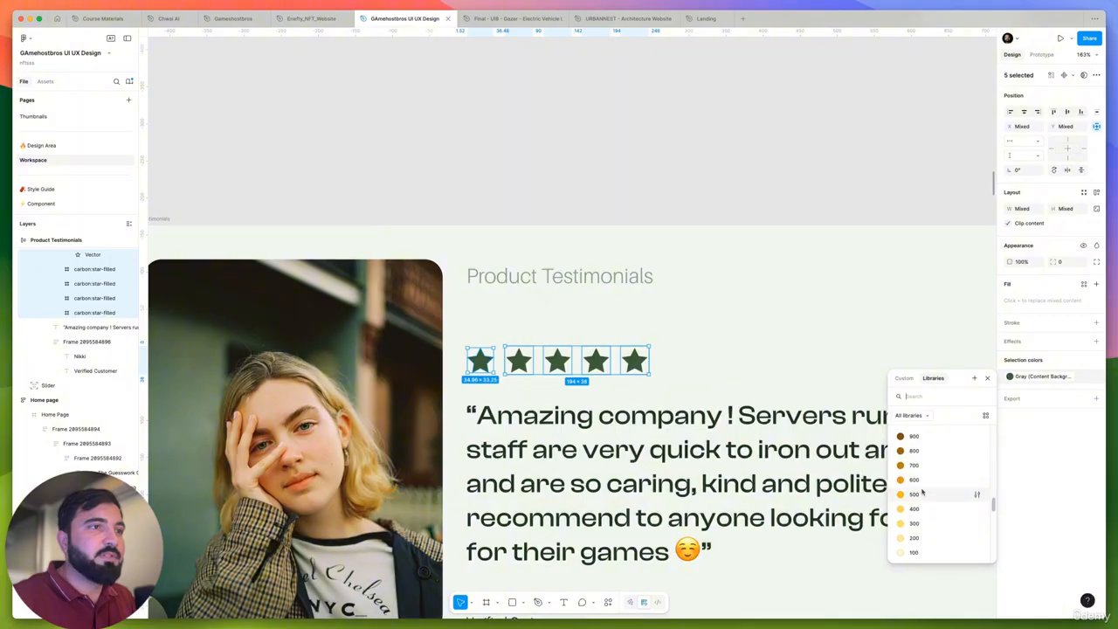
pyautogui.click(920, 481)
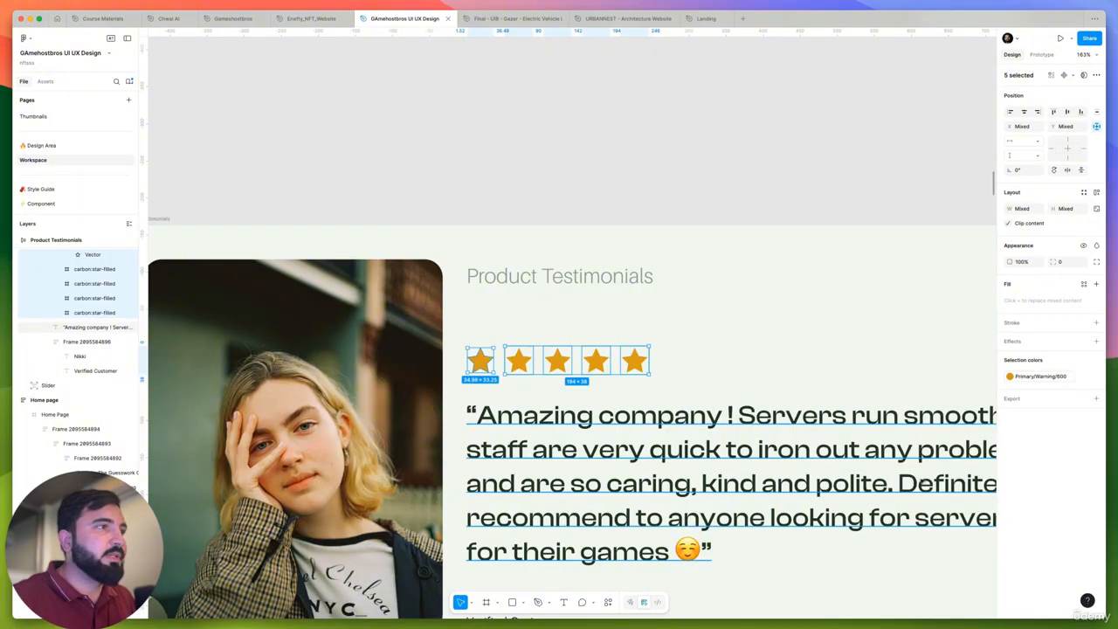
# Make a Rating component from the five-star row and keep it just above the Product Testimonials section
pyautogui.scroll(-5, 627, 359)
pyautogui.click(617, 360)
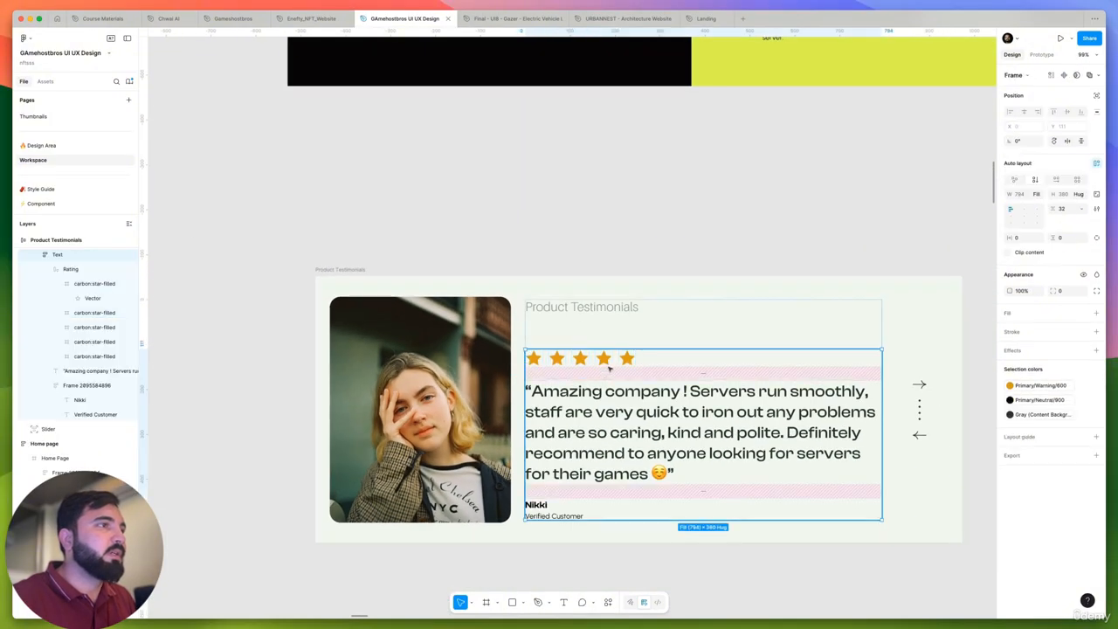
pyautogui.click(611, 362)
pyautogui.moveTo(609, 362); pyautogui.dragTo(583, 364)
pyautogui.click(1084, 75)
pyautogui.press('super+z')
# Insert an instance of the Rating component above the review quote and delete the original star row
pyautogui.click(600, 226)
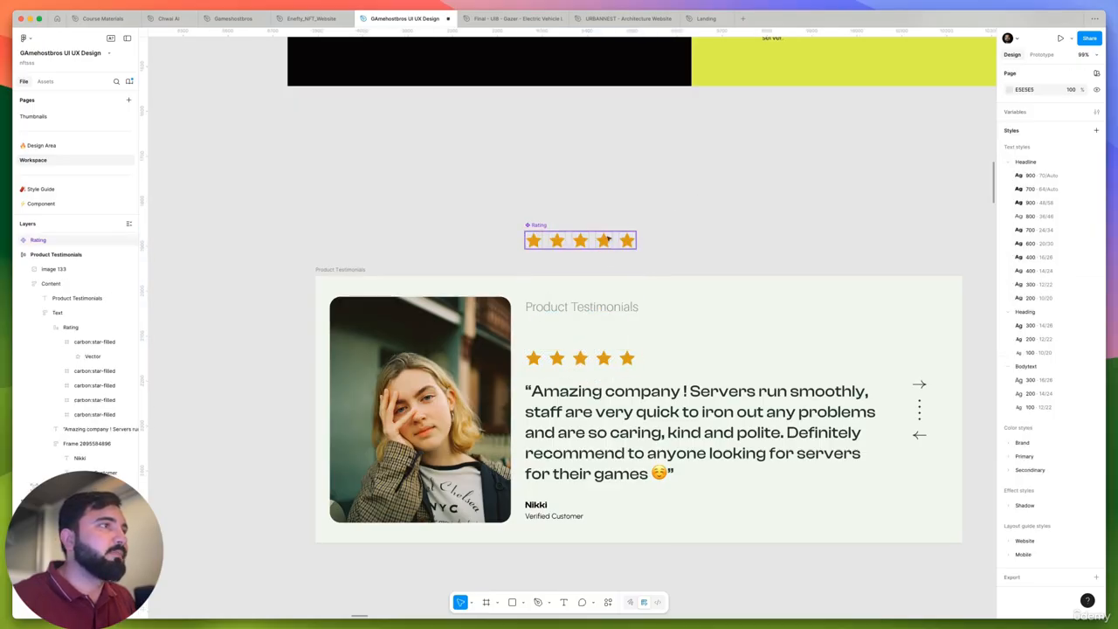
pyautogui.moveTo(607, 238); pyautogui.dragTo(585, 358)
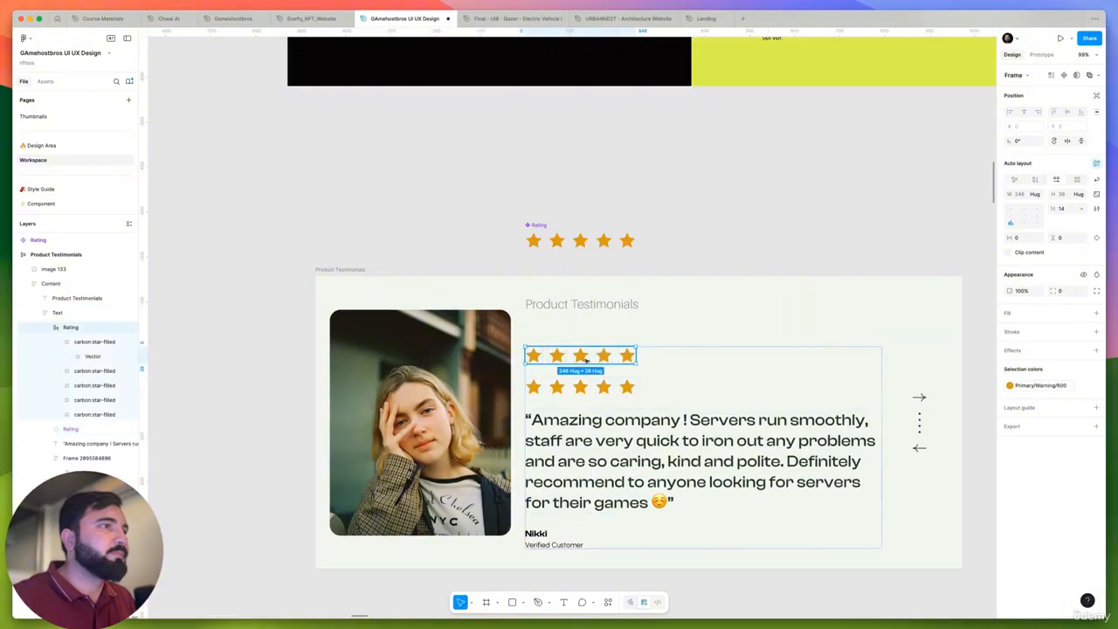
pyautogui.press('Delete')
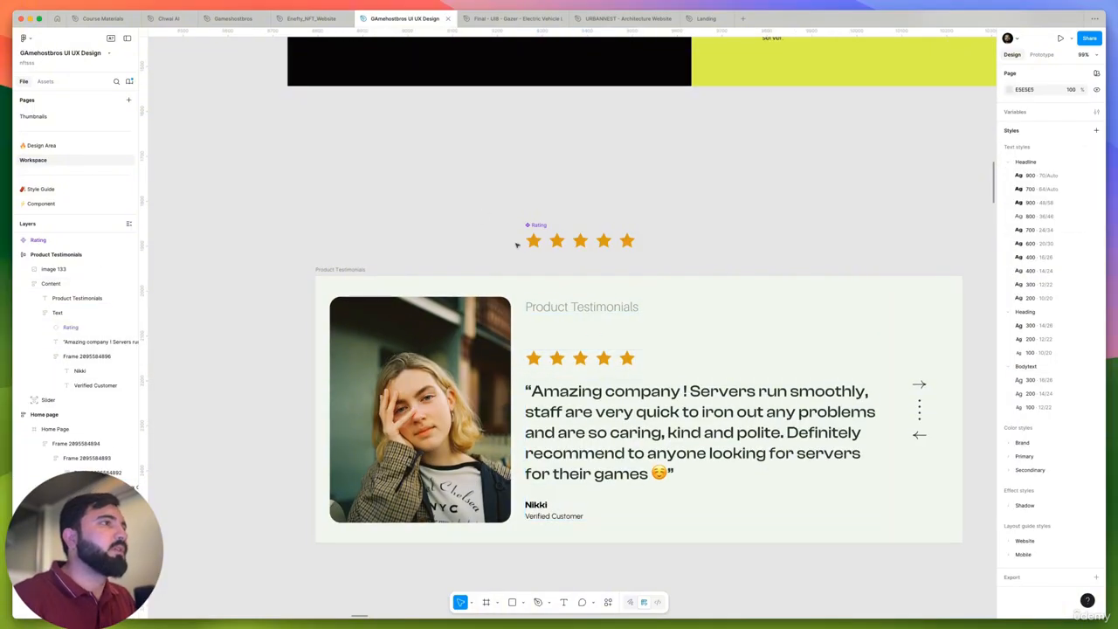
# Move the main Rating component beside the All Team component set at X -7809, Y -507
pyautogui.click(545, 238)
pyautogui.scroll(-10, 629, 210)
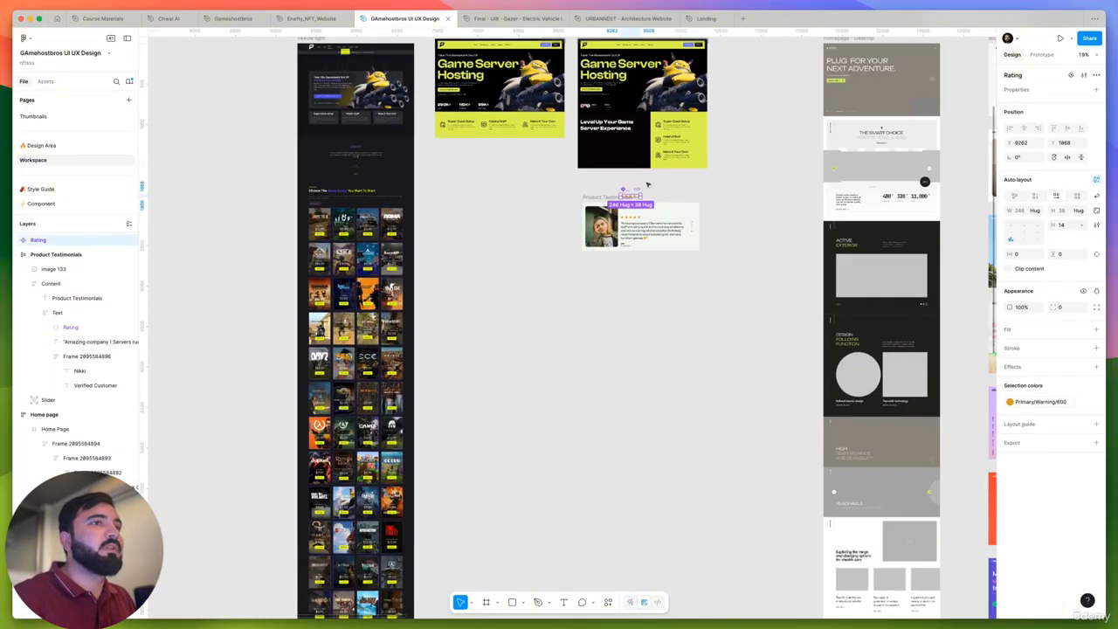
pyautogui.hscroll(-5, 861, 333)
pyautogui.scroll(-3, 863, 323)
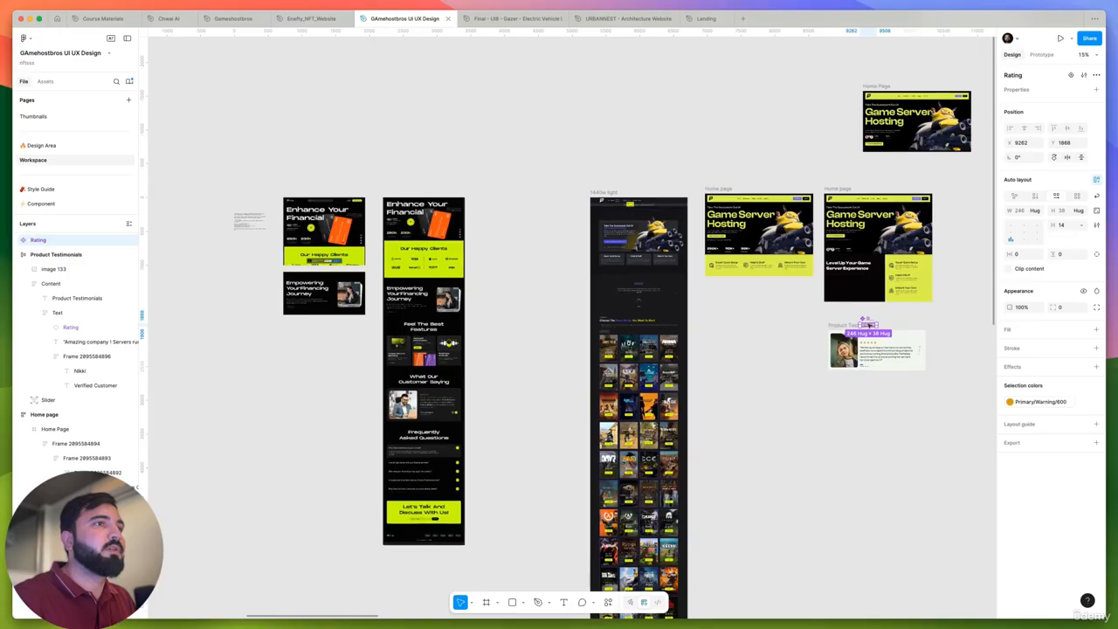
pyautogui.hscroll(-15, 175, 155)
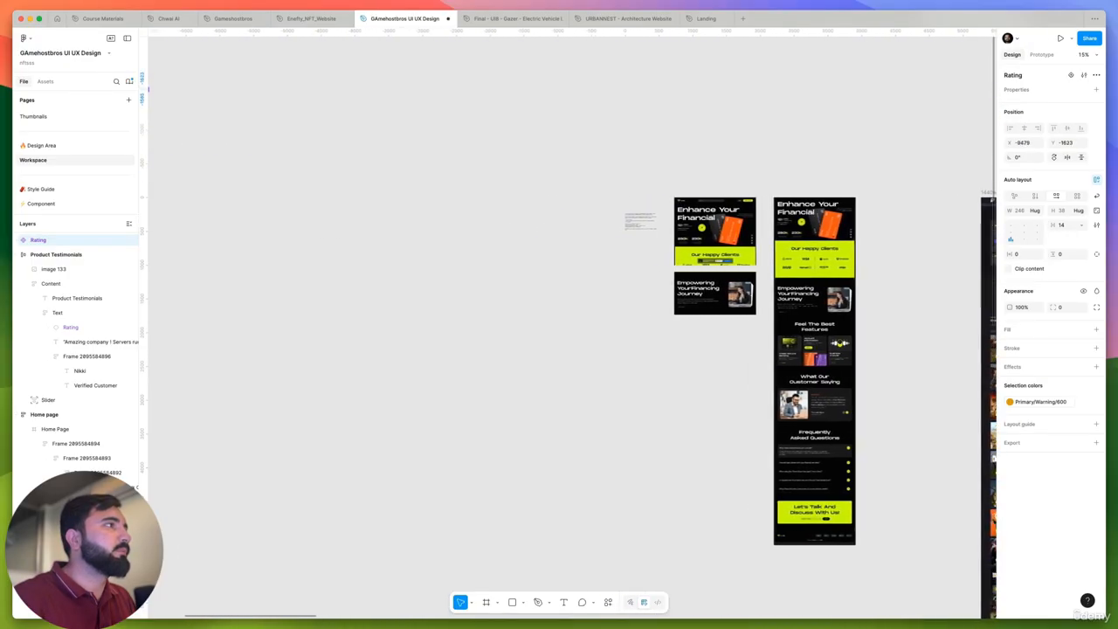
pyautogui.hscroll(-6, 244, 145)
pyautogui.scroll(-5, 405, 312)
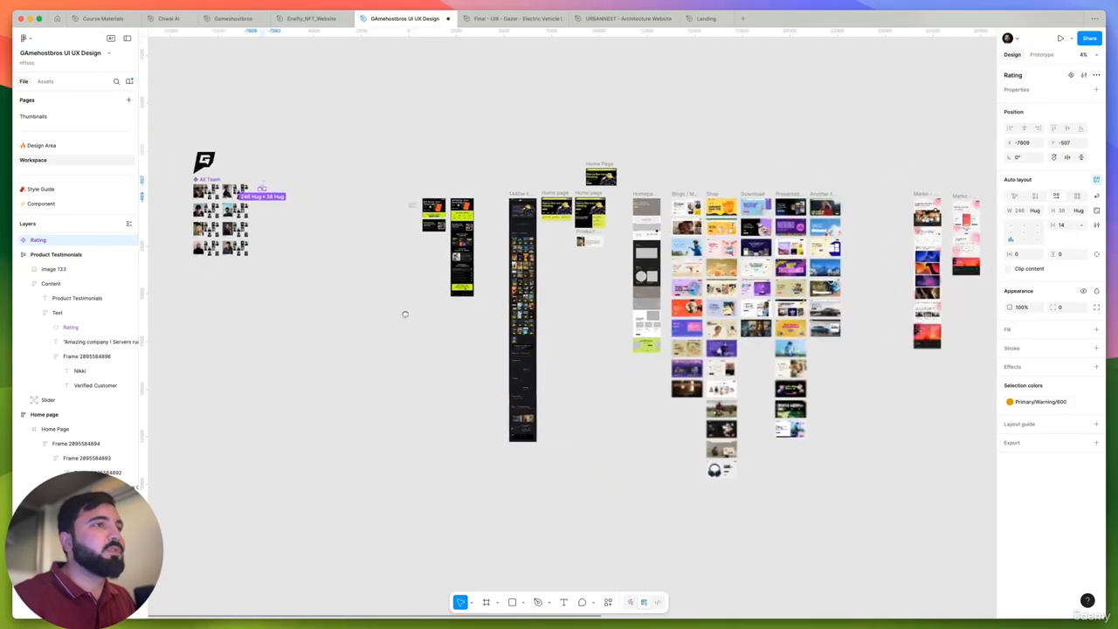
pyautogui.hscroll(-3, 841, 314)
pyautogui.scroll(4, 626, 294)
pyautogui.scroll(10, 433, 234)
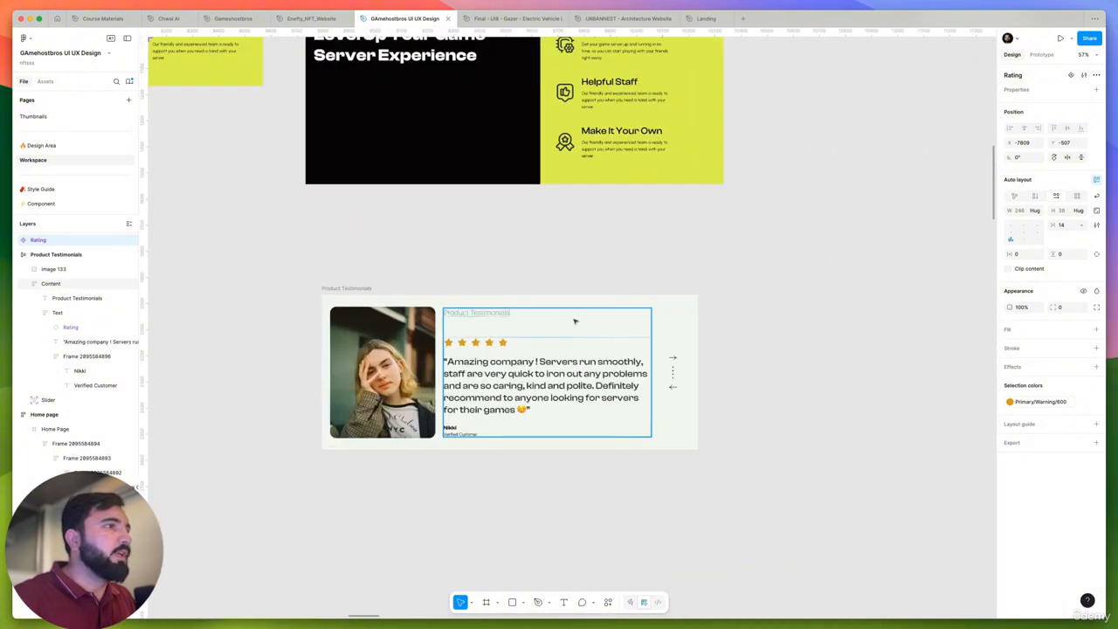
# Examine the reference designs on the Workspace page, including the skincare and Pixel Bloom home pages, for a testimonial slider layout
pyautogui.click(590, 314)
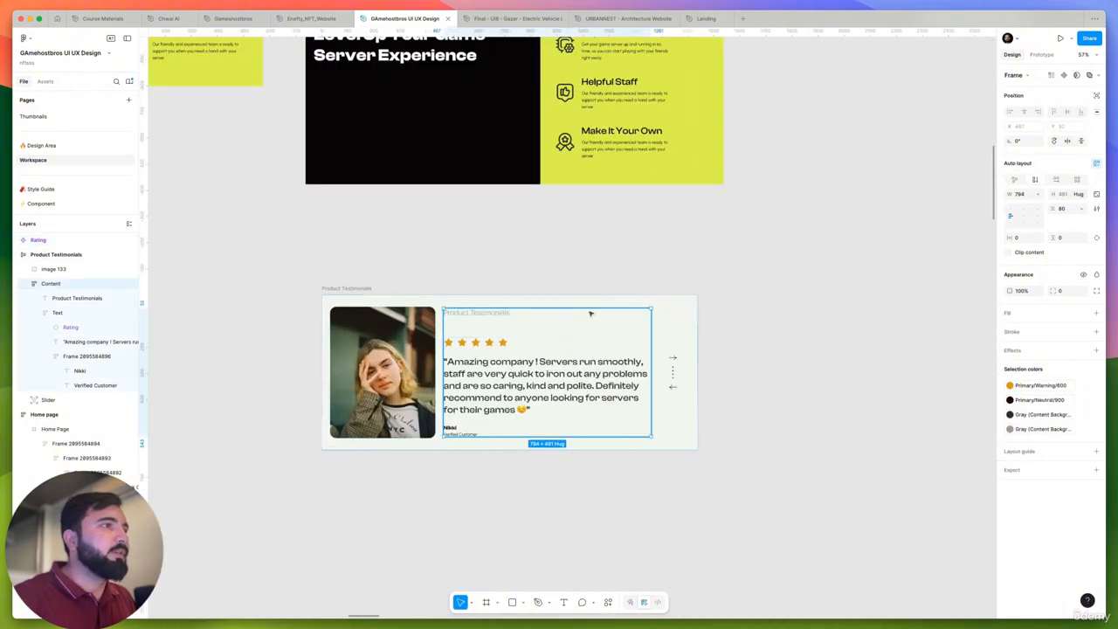
pyautogui.click(661, 313)
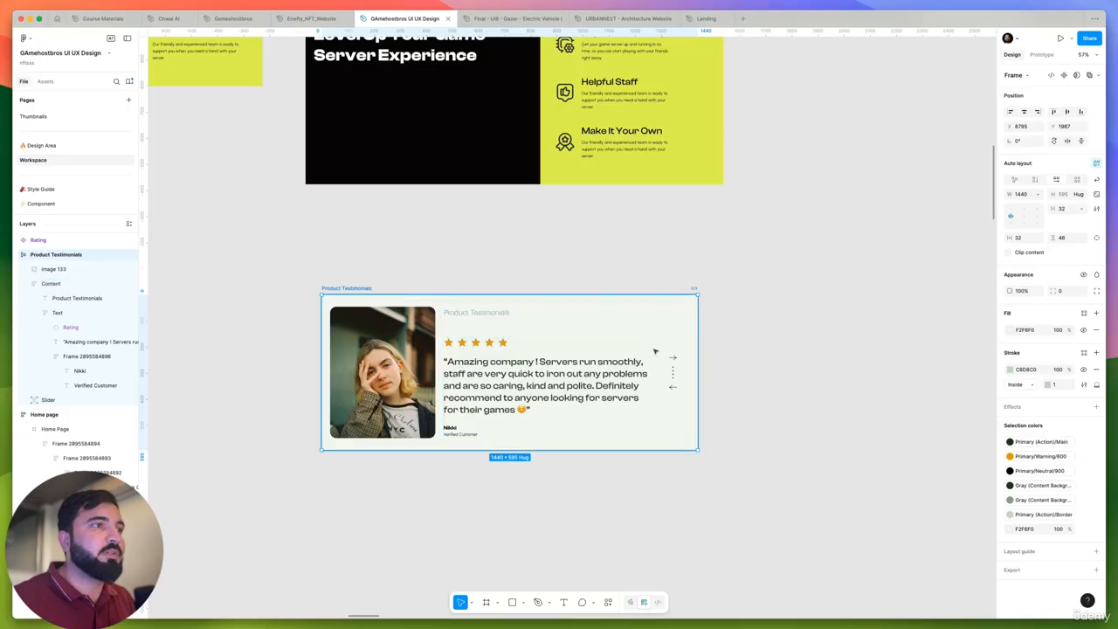
pyautogui.scroll(-3, 694, 360)
pyautogui.scroll(-3, 691, 360)
pyautogui.scroll(5, 693, 360)
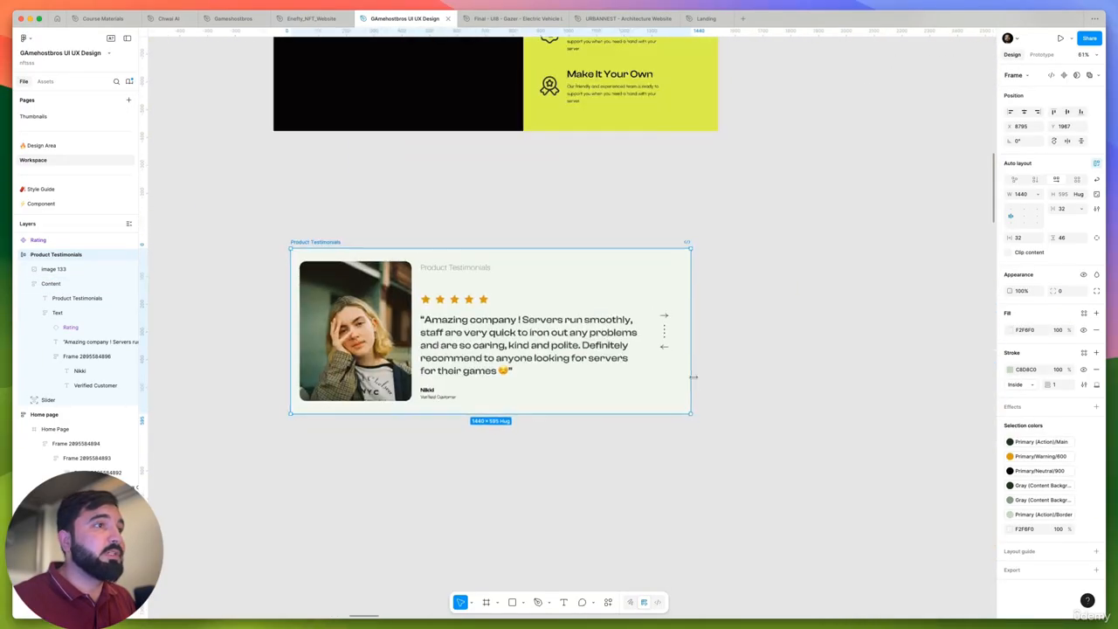
pyautogui.scroll(-6, 533, 359)
pyautogui.scroll(-2, 535, 359)
pyautogui.hscroll(3, 454, 367)
pyautogui.scroll(-2, 454, 367)
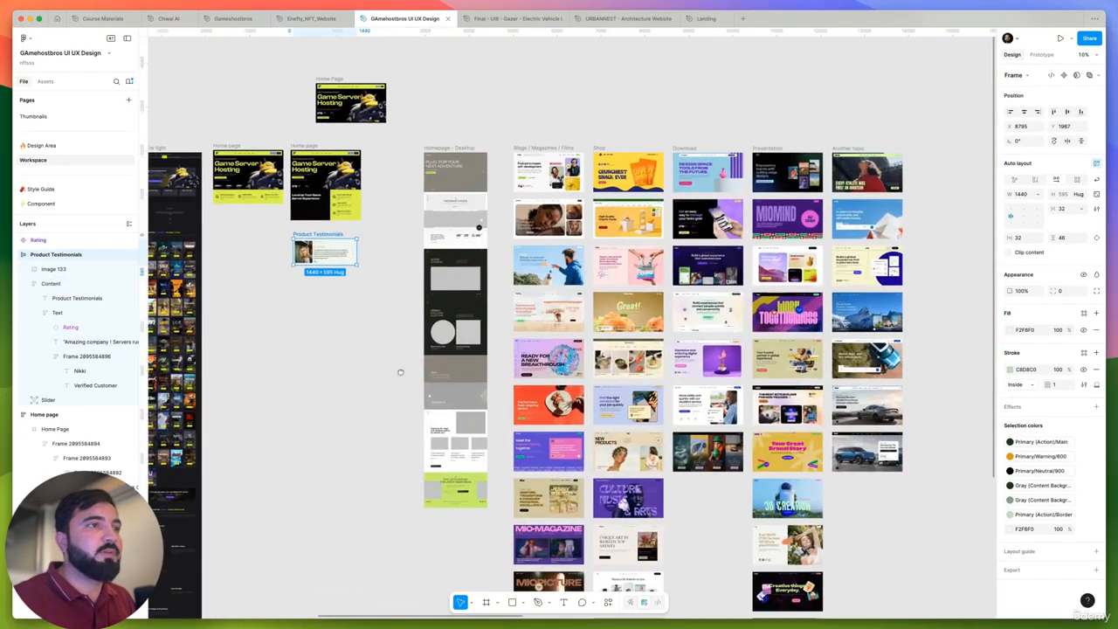
pyautogui.scroll(-2, 697, 381)
pyautogui.hscroll(5, 621, 444)
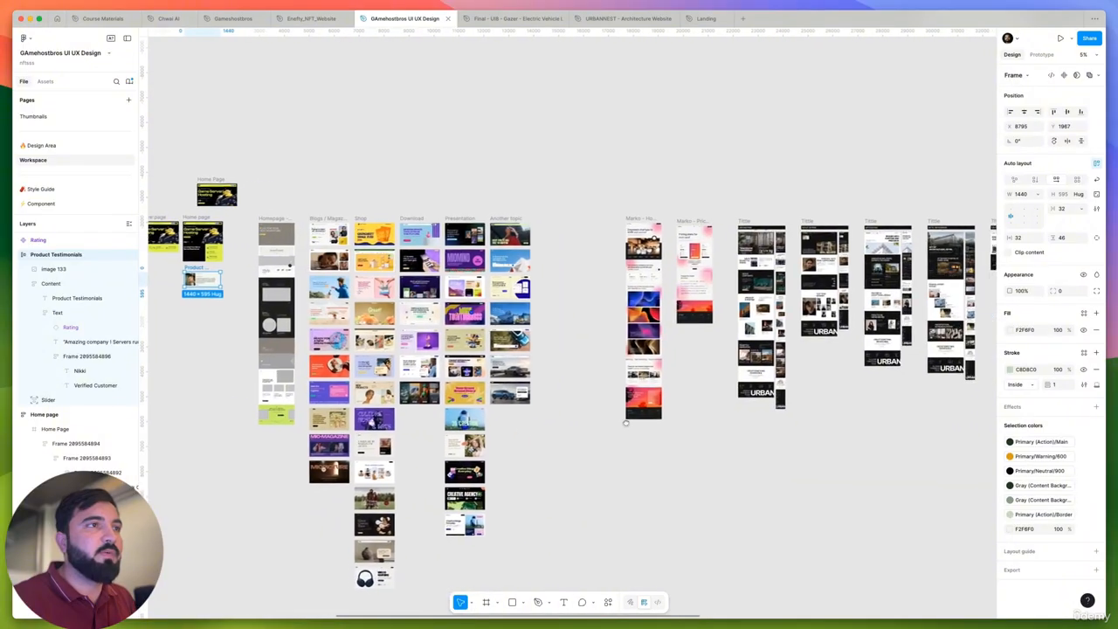
pyautogui.scroll(-5, 749, 342)
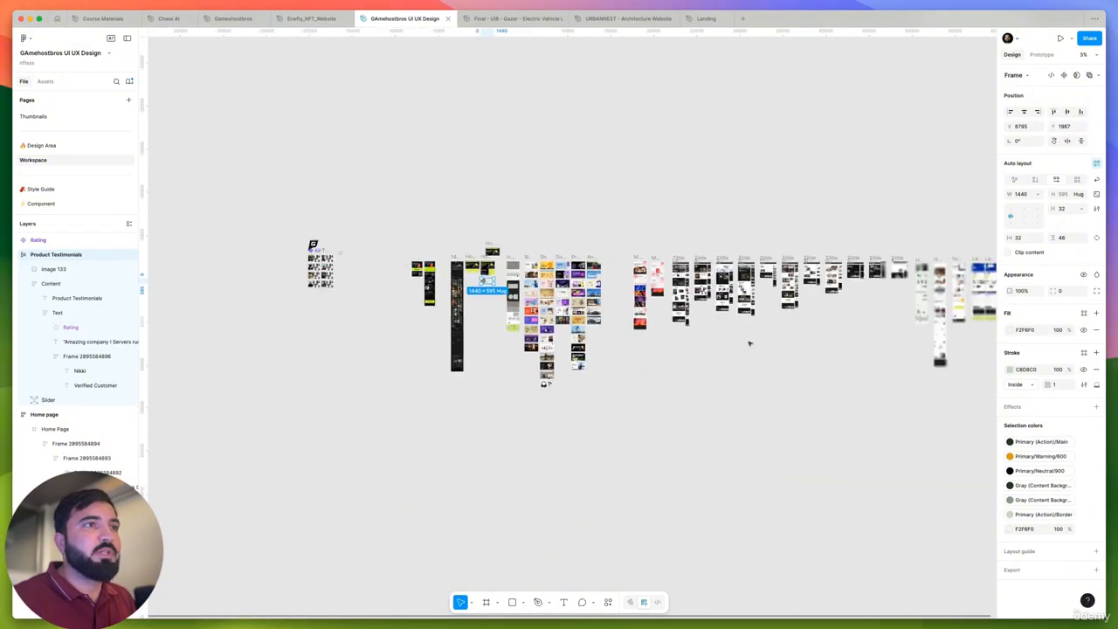
pyautogui.hscroll(5, 749, 342)
pyautogui.scroll(10, 767, 203)
pyautogui.scroll(5, 812, 184)
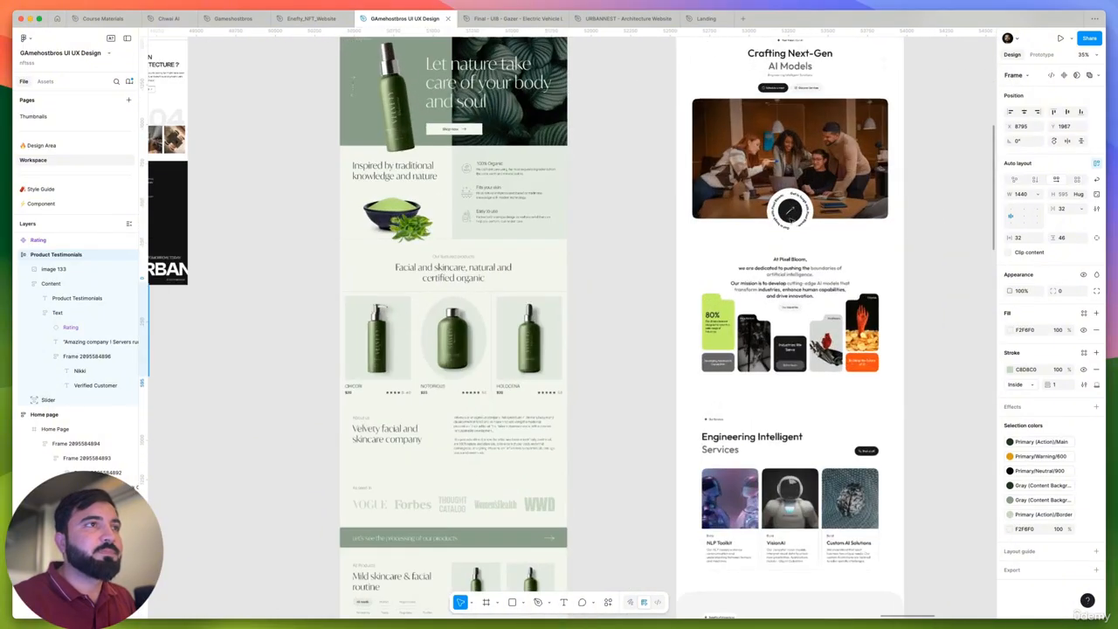
pyautogui.scroll(-5, 778, 241)
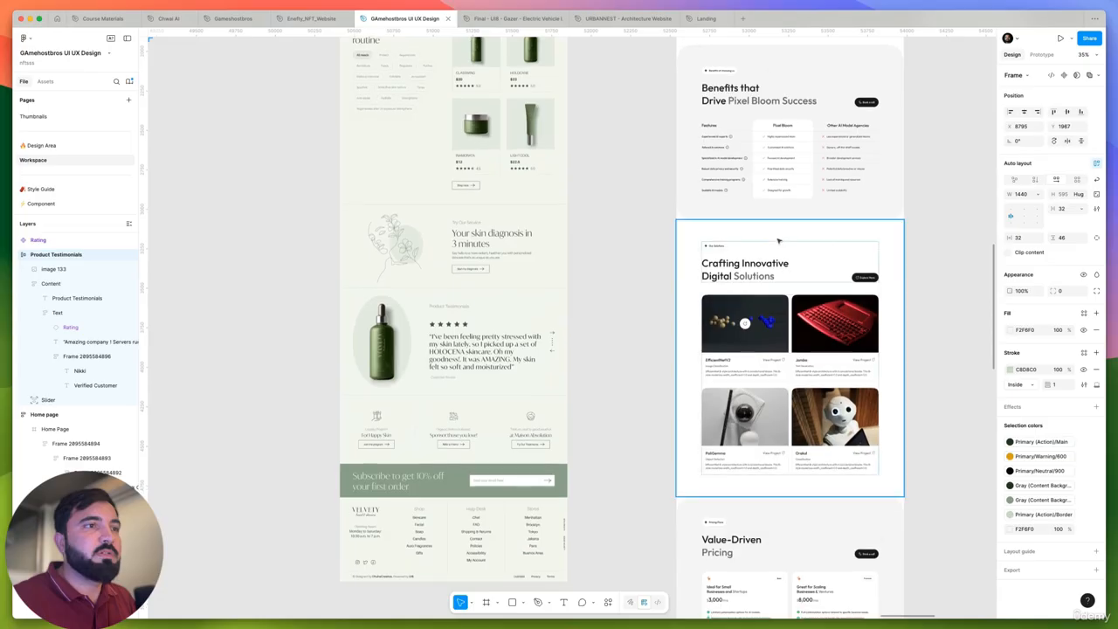
pyautogui.scroll(-3, 786, 350)
pyautogui.scroll(8, 852, 431)
pyautogui.scroll(-5, 852, 432)
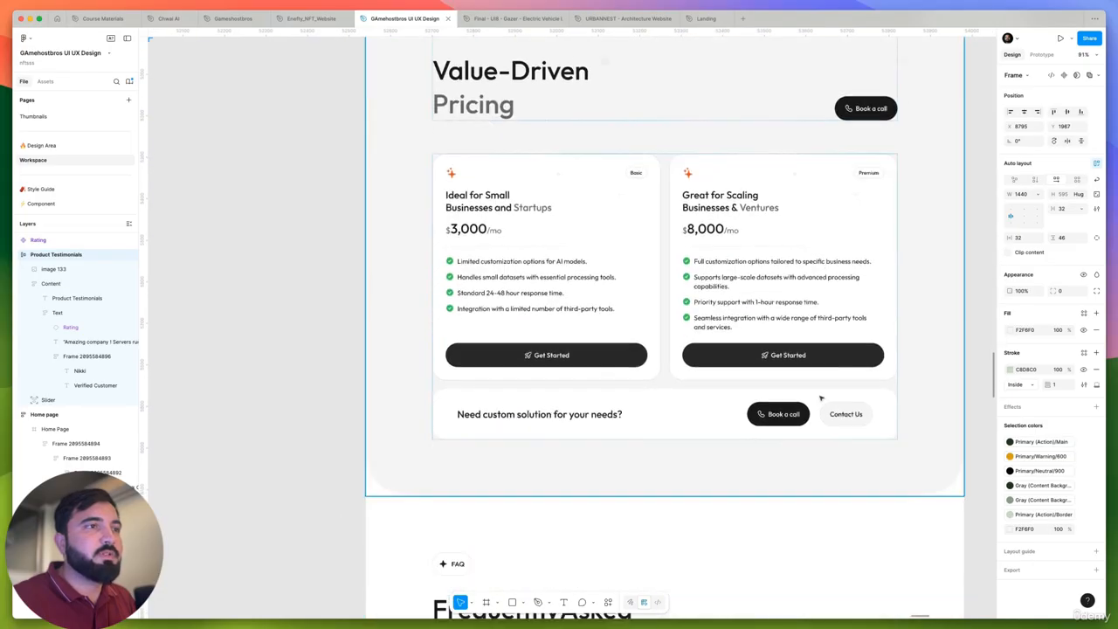
pyautogui.scroll(-6, 786, 367)
pyautogui.scroll(-3, 773, 389)
pyautogui.scroll(10, 773, 367)
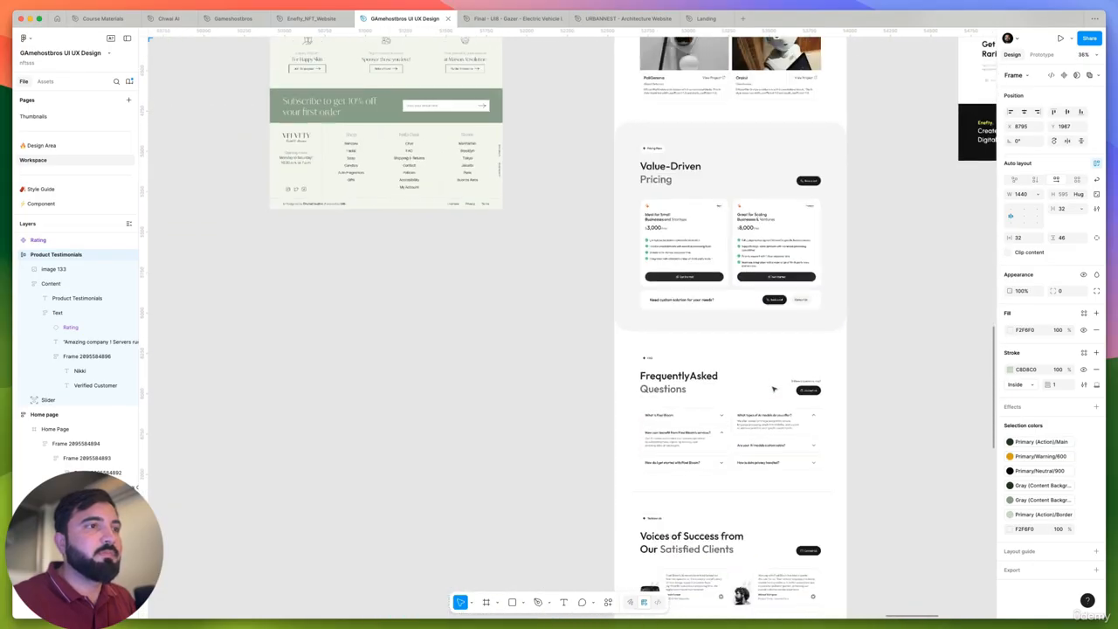
pyautogui.scroll(3, 772, 336)
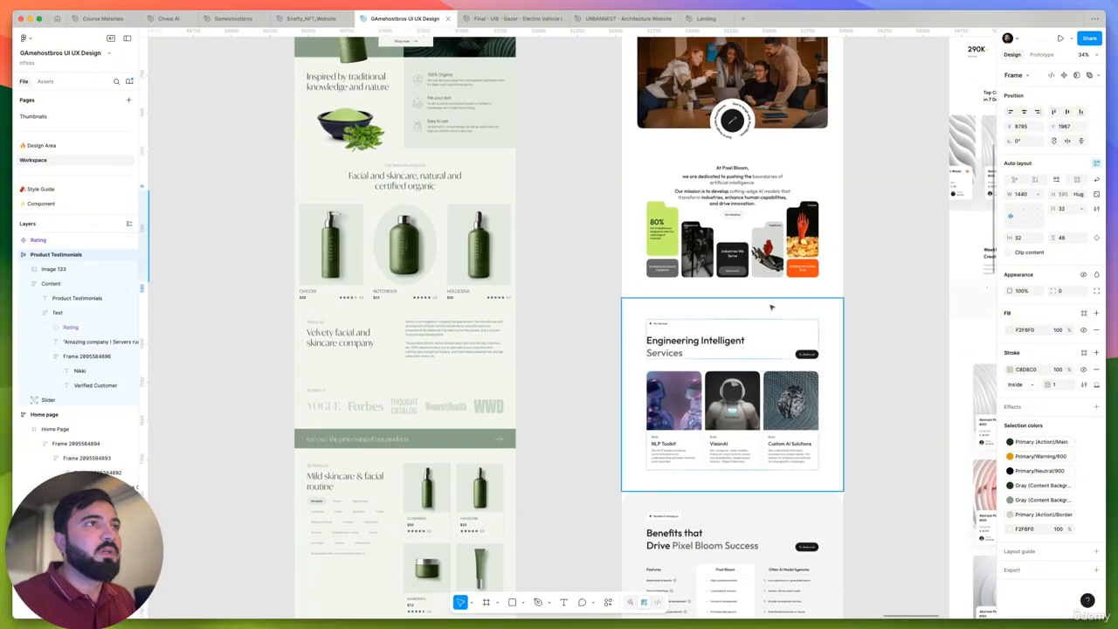
pyautogui.scroll(-8, 760, 376)
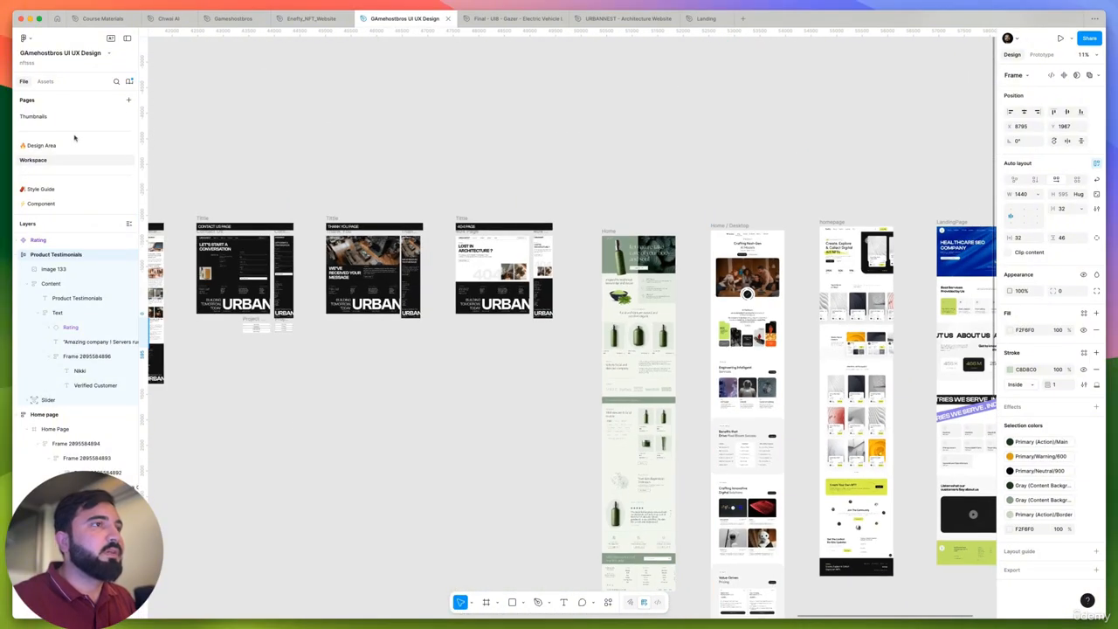
# Copy the left and right arrow button pair from the Weekly Popular Creators section of the homepage on the Design Area page
pyautogui.click(41, 145)
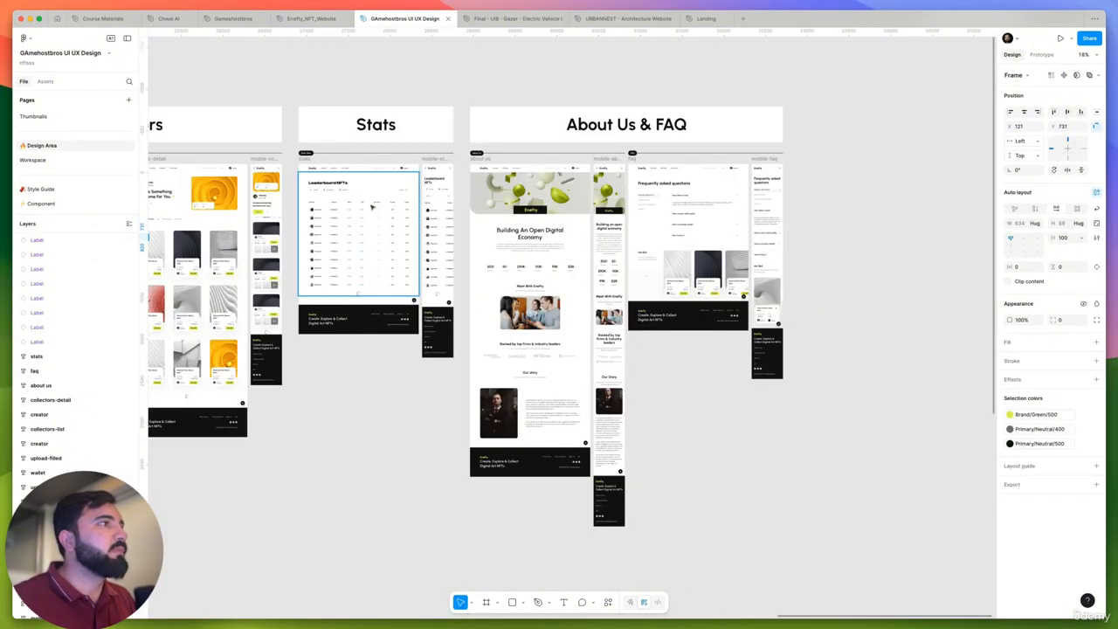
pyautogui.scroll(5, 712, 475)
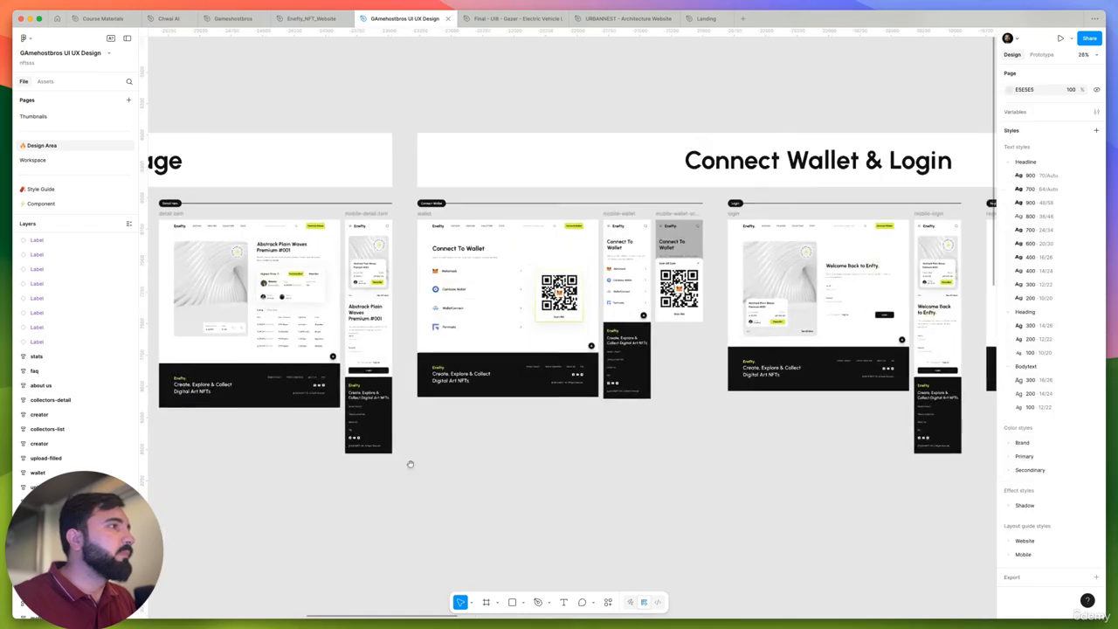
pyautogui.hscroll(-5, 712, 475)
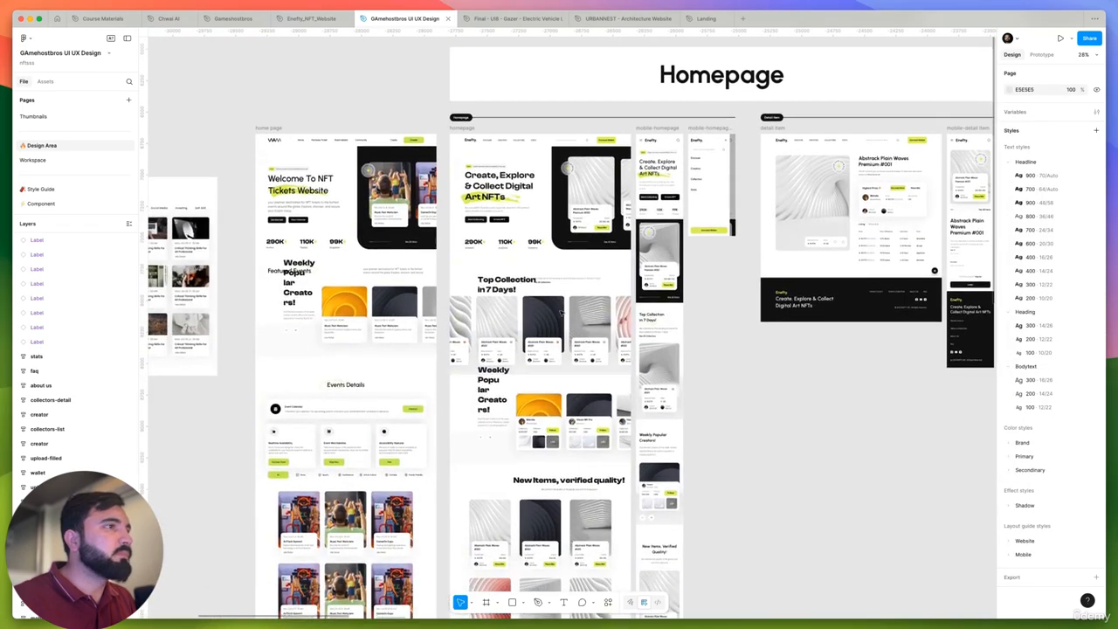
pyautogui.scroll(5, 520, 307)
pyautogui.scroll(-8, 521, 306)
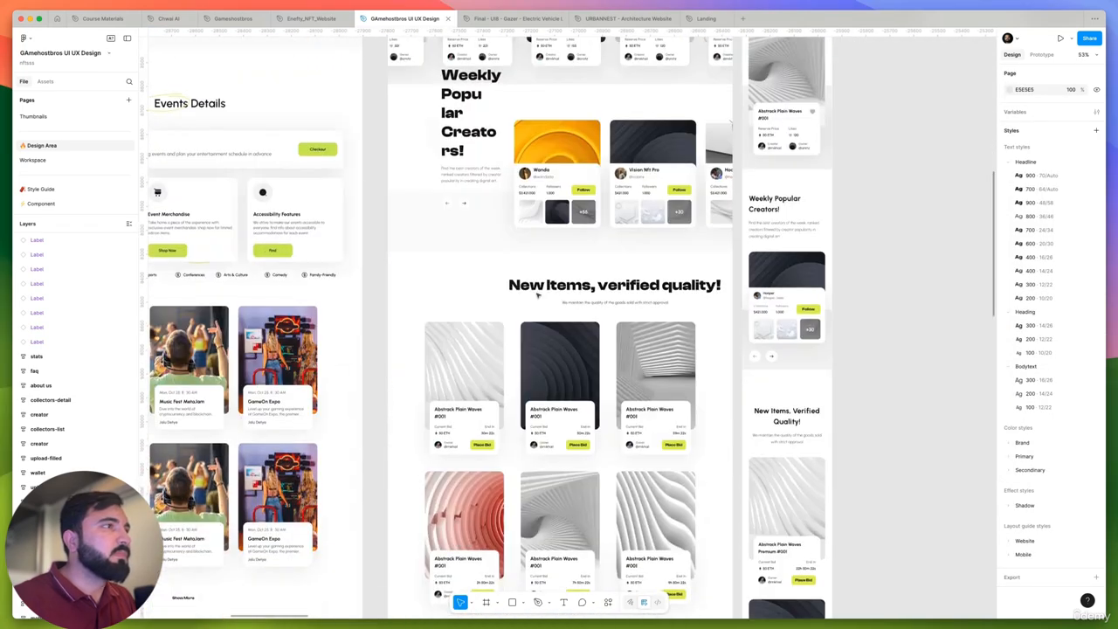
pyautogui.click(469, 206)
pyautogui.doubleClick(462, 206)
pyautogui.doubleClick(456, 206)
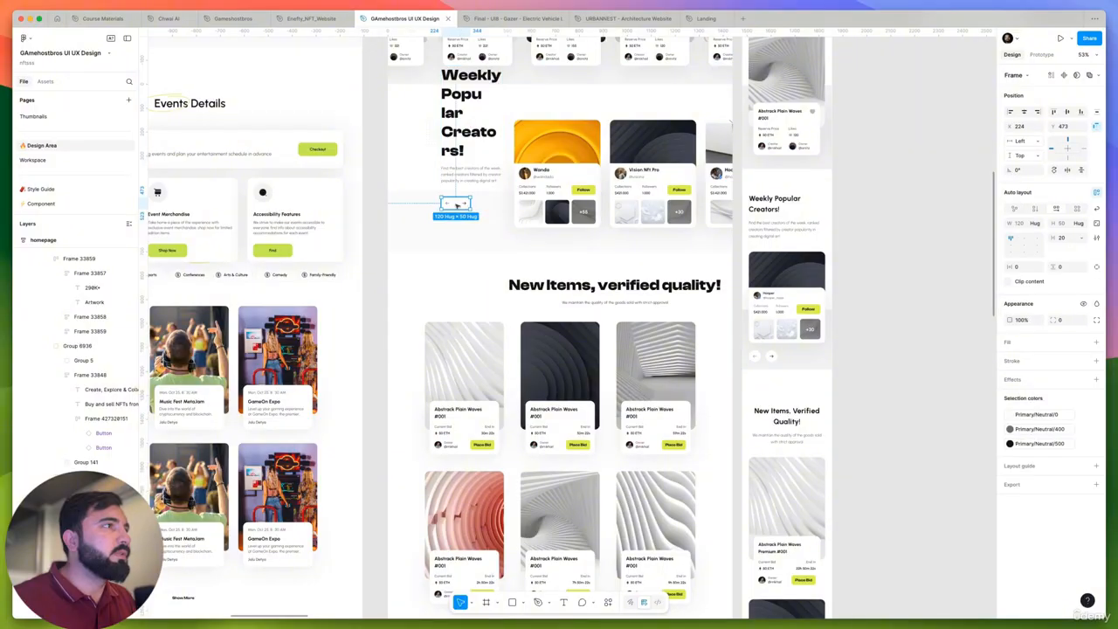
pyautogui.doubleClick(452, 204)
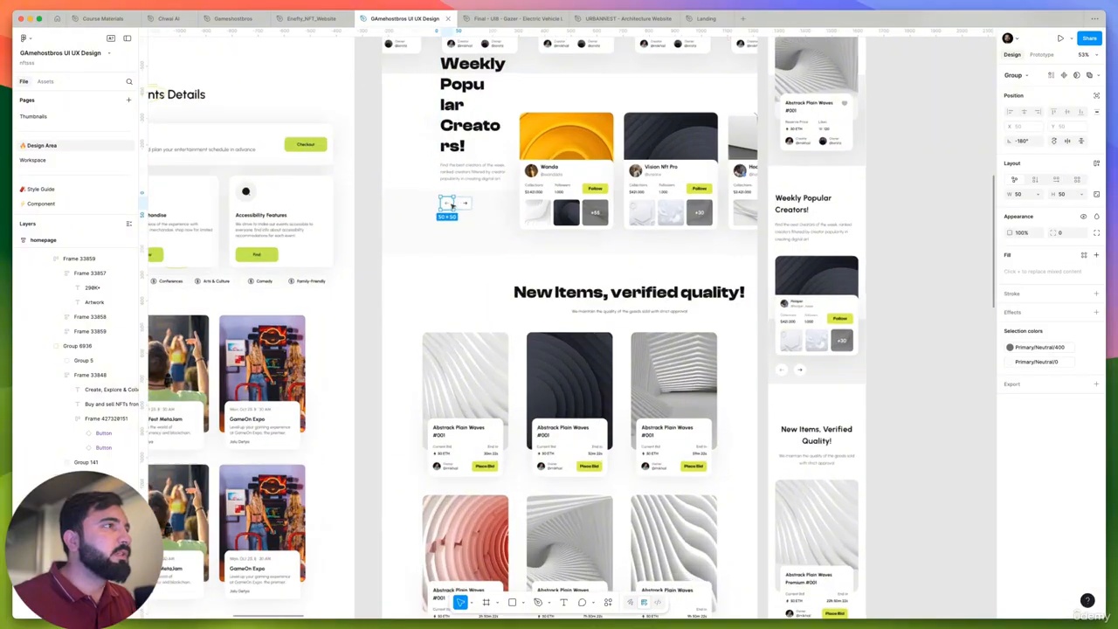
pyautogui.scroll(5, 451, 204)
pyautogui.doubleClick(442, 200)
pyautogui.doubleClick(442, 201)
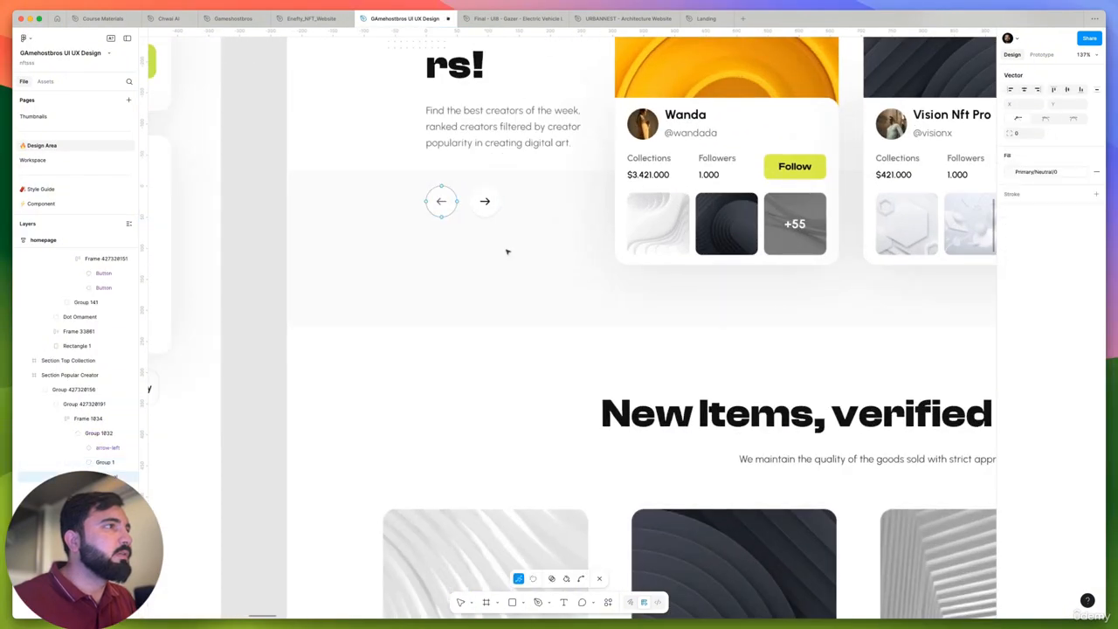
pyautogui.click(489, 224)
pyautogui.doubleClick(486, 205)
pyautogui.doubleClick(484, 201)
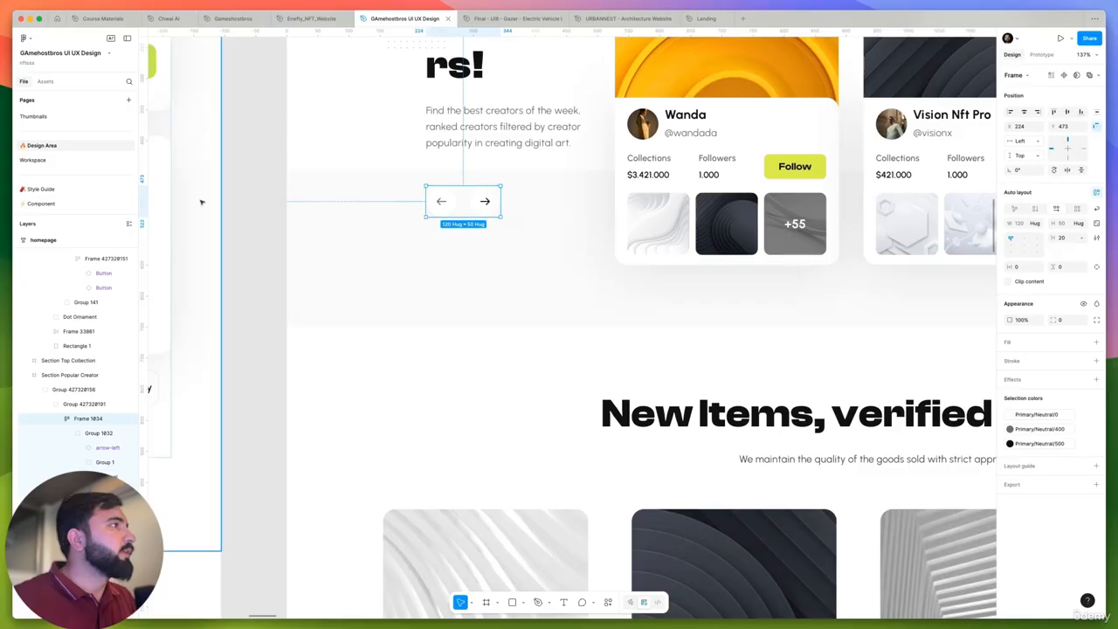
# Paste the arrow button pair below the Verified Customer label in the Workspace page's Product Testimonials section
pyautogui.click(44, 159)
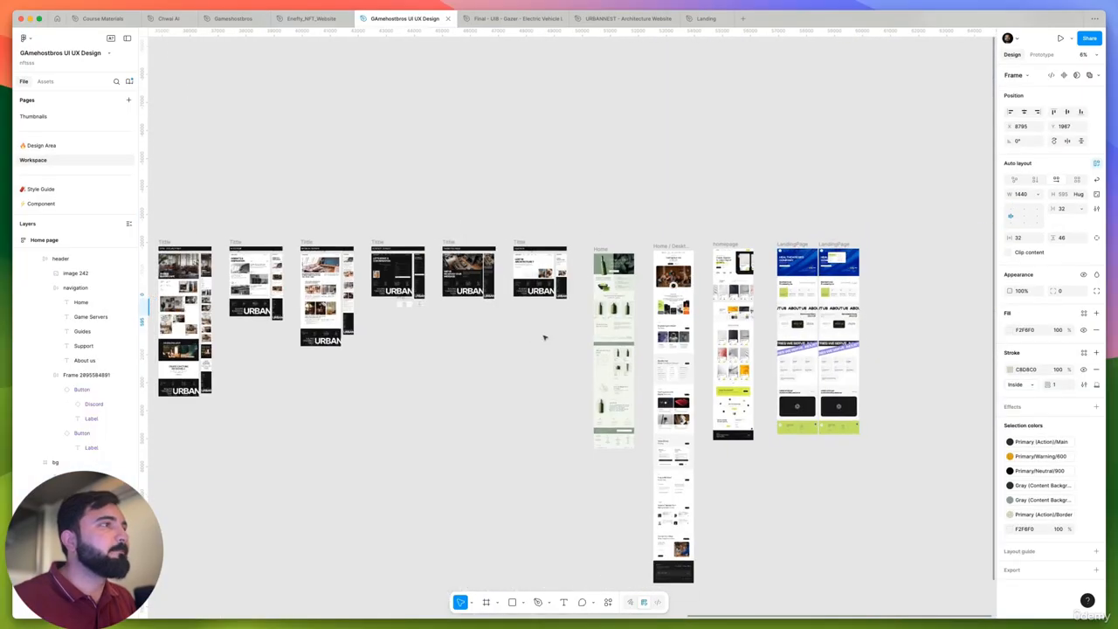
pyautogui.hscroll(-20, 567, 448)
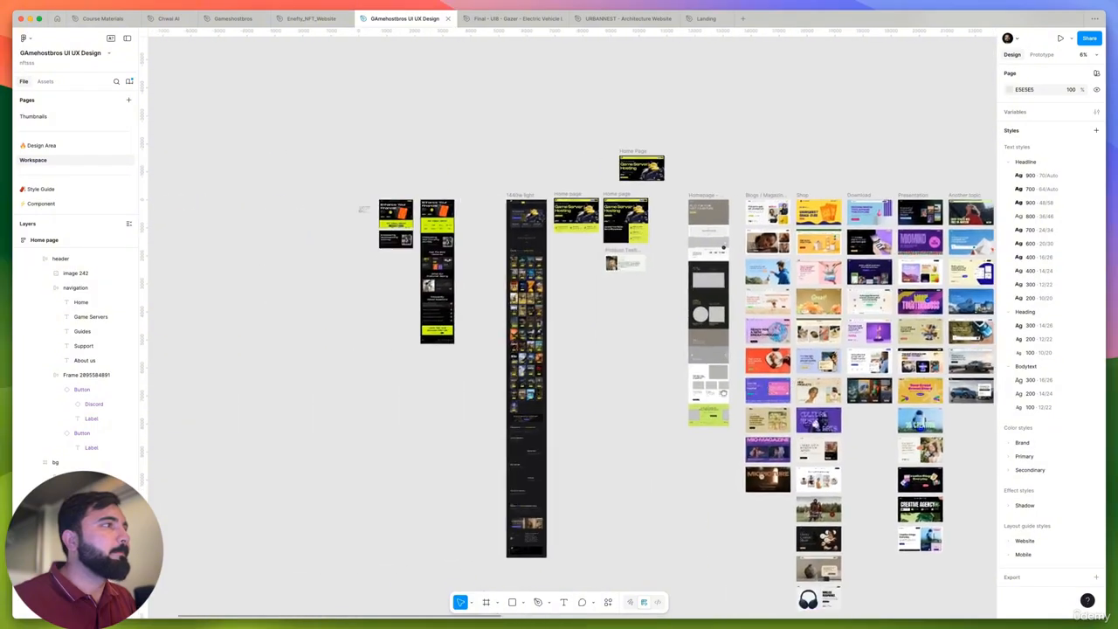
pyautogui.scroll(10, 657, 260)
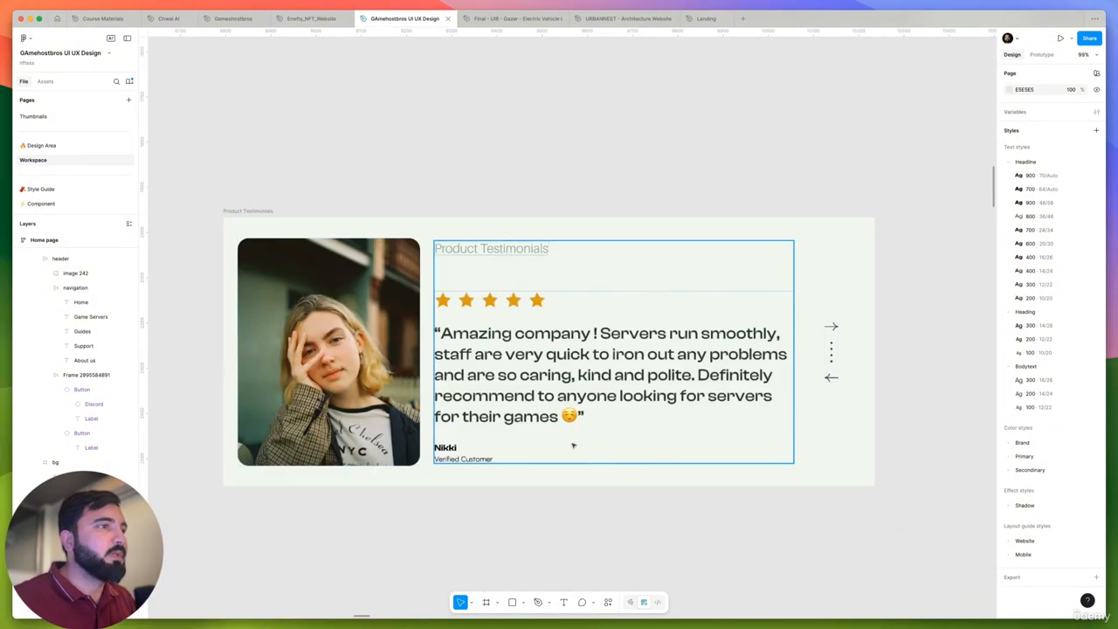
pyautogui.click(477, 453)
pyautogui.hotkey('ctrl', 'v')
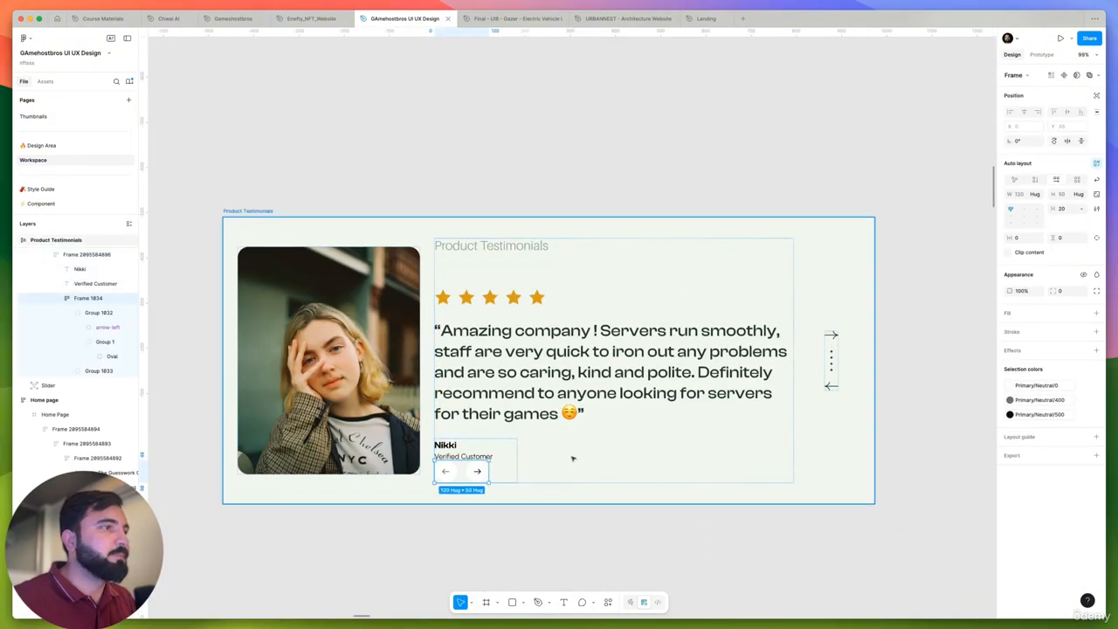
pyautogui.click(471, 446)
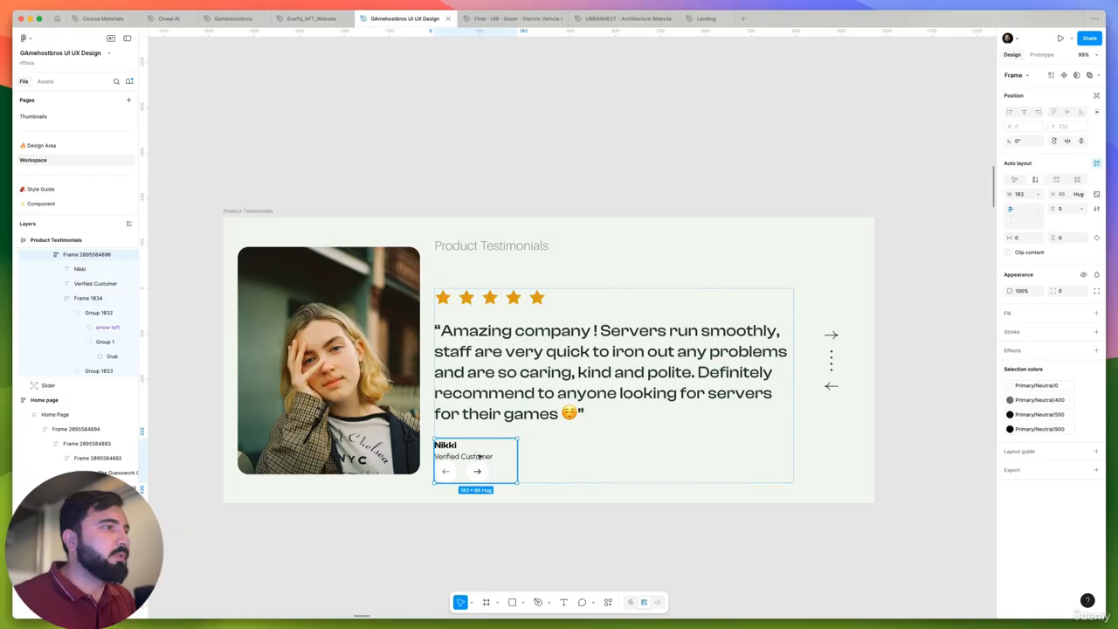
pyautogui.click(1056, 179)
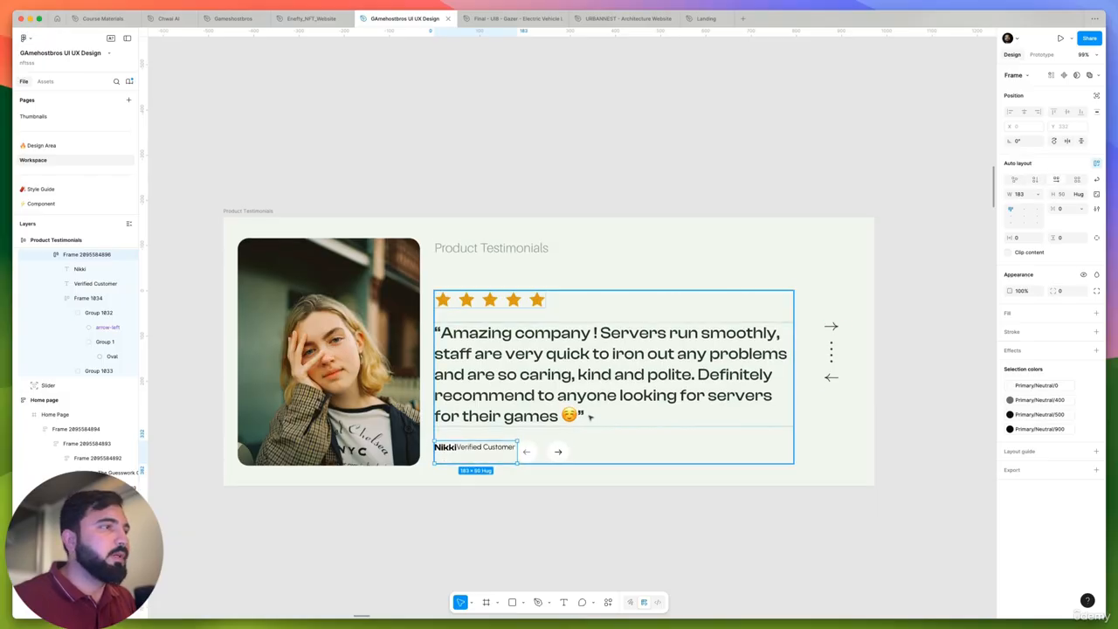
pyautogui.hotkey('ctrl', 'z')
# Wrap the customer name and Verified Customer label in their own auto layout frame
pyautogui.click(463, 454)
pyautogui.scroll(5, 462, 452)
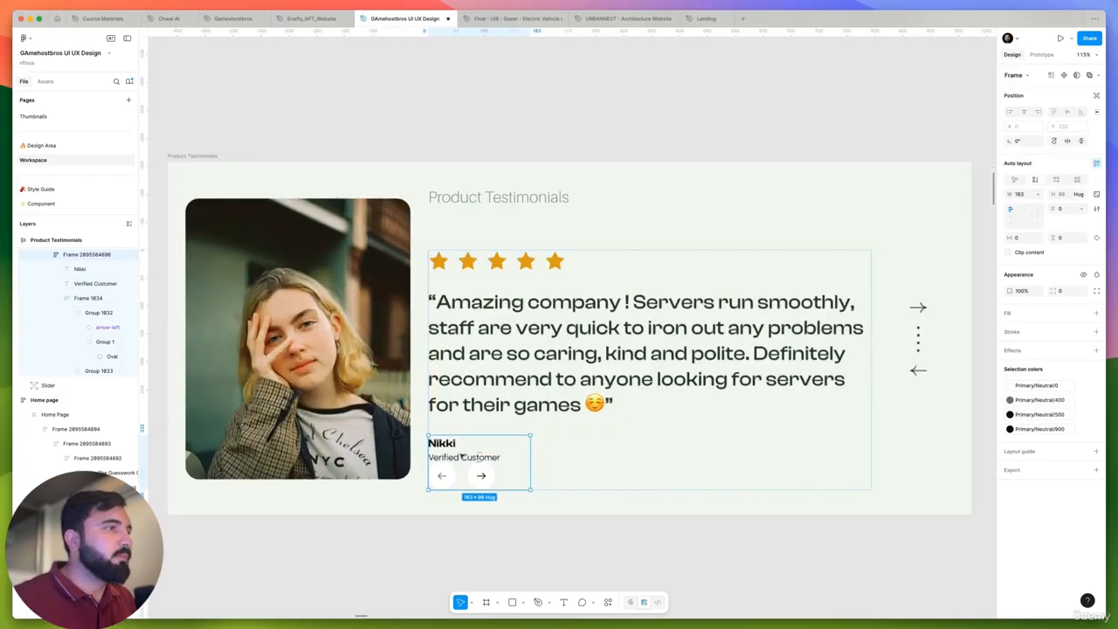
pyautogui.keyDown('shift'); pyautogui.click(452, 439); pyautogui.keyUp('shift')
pyautogui.hotkey('shift', 'a')
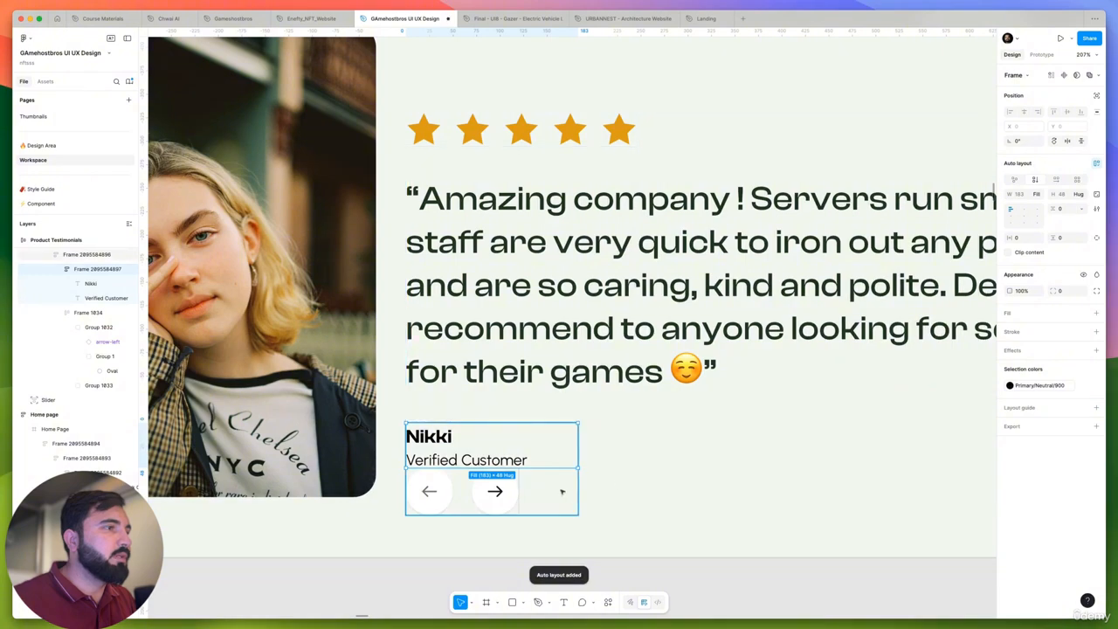
# Lay out the customer details and arrow buttons horizontally and widen their row to the full width of the quote
pyautogui.click(1056, 179)
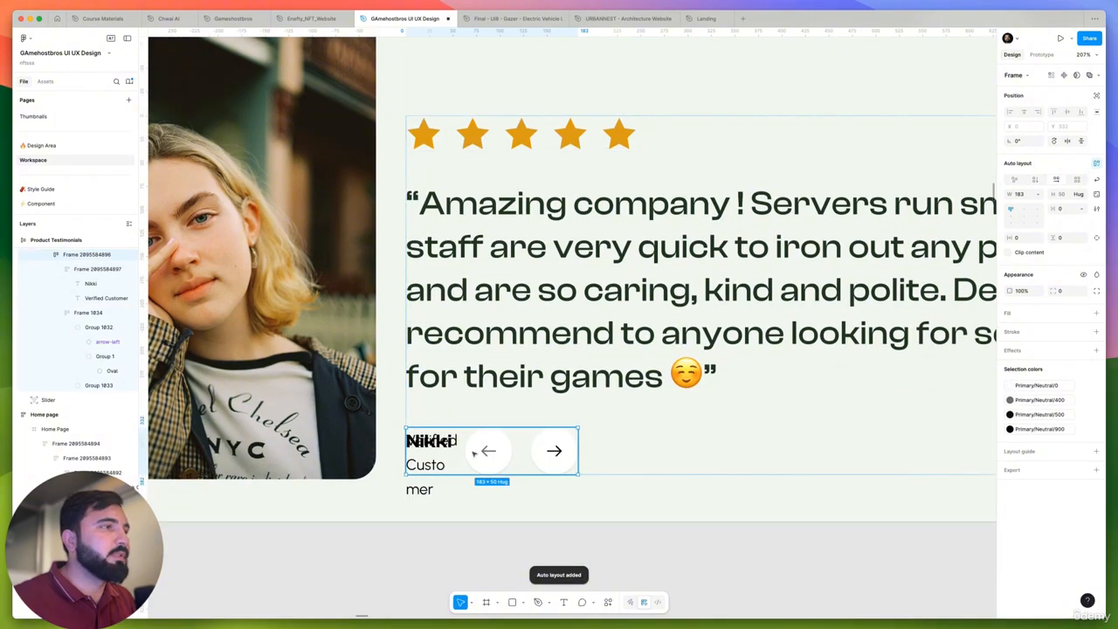
pyautogui.scroll(-5, 534, 446)
pyautogui.moveTo(560, 446); pyautogui.dragTo(753, 446)
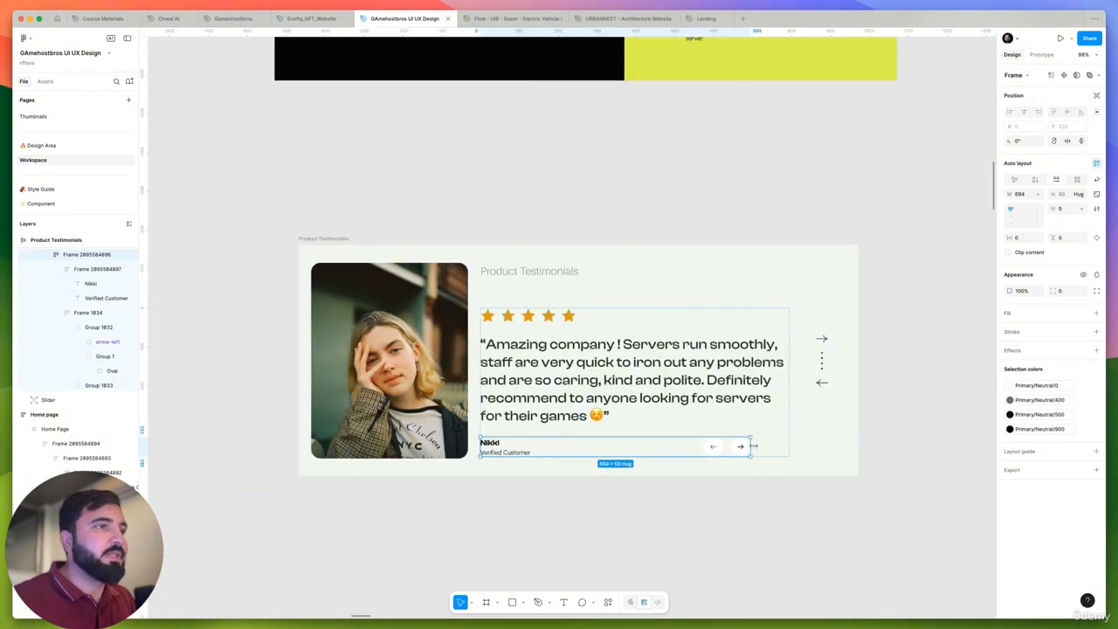
# Delete the old vertical Slider arrows from the Product Testimonials section and set the Content frame's width to Fill container
pyautogui.click(817, 371)
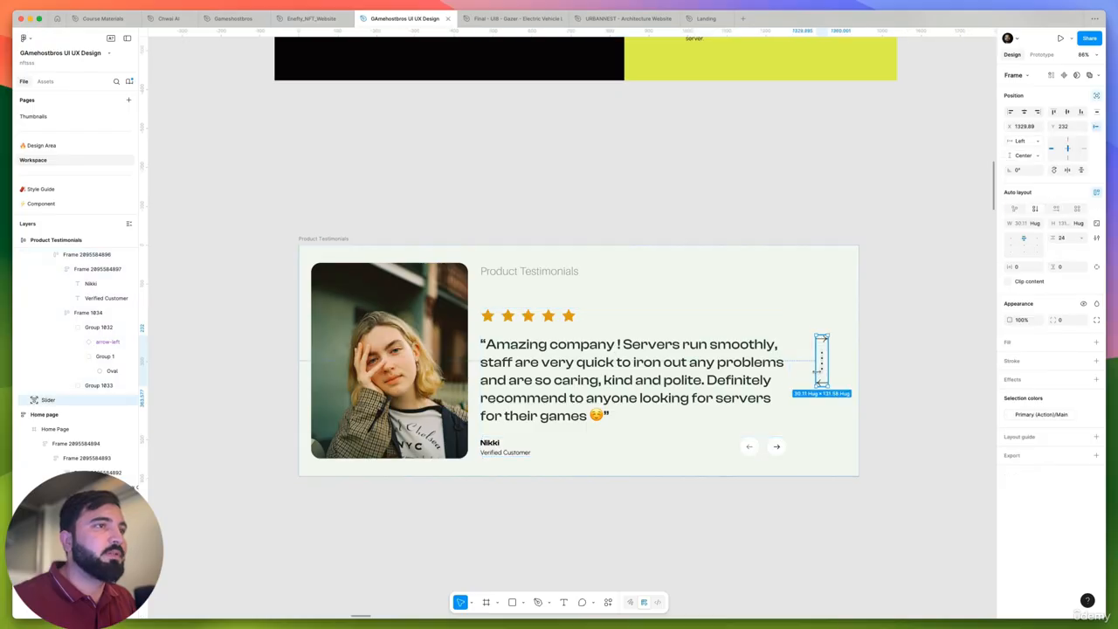
pyautogui.press('BackSpace')
pyautogui.click(782, 339)
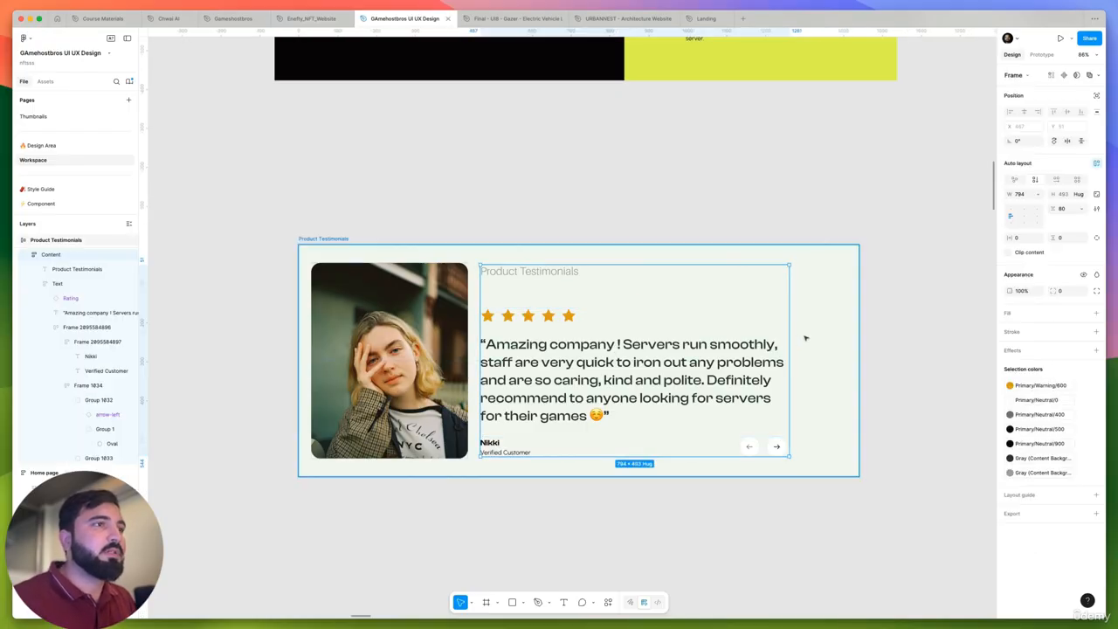
pyautogui.click(1041, 194)
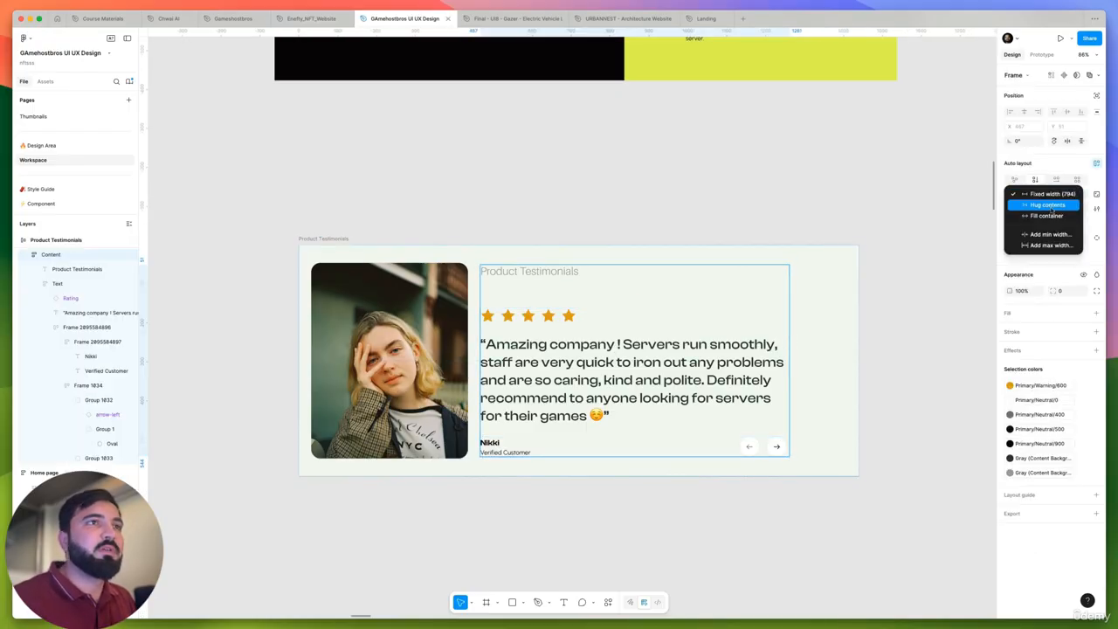
pyautogui.click(1046, 215)
pyautogui.click(907, 330)
# Apply the Brand/Green/500 library colour to the Product Testimonials heading text
pyautogui.scroll(-2, 874, 341)
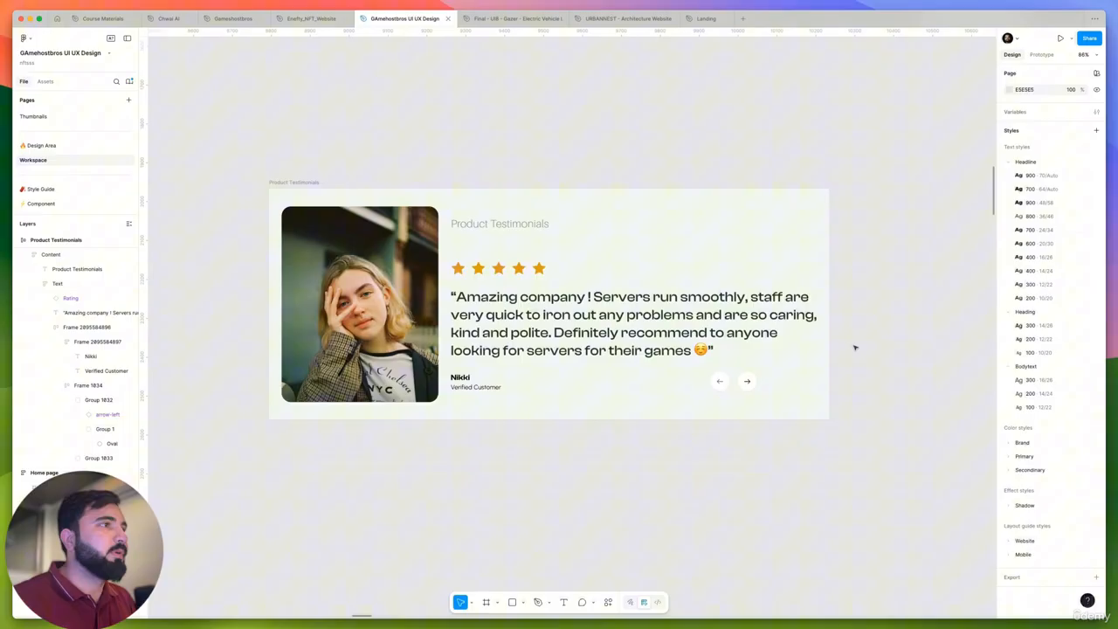
pyautogui.click(505, 226)
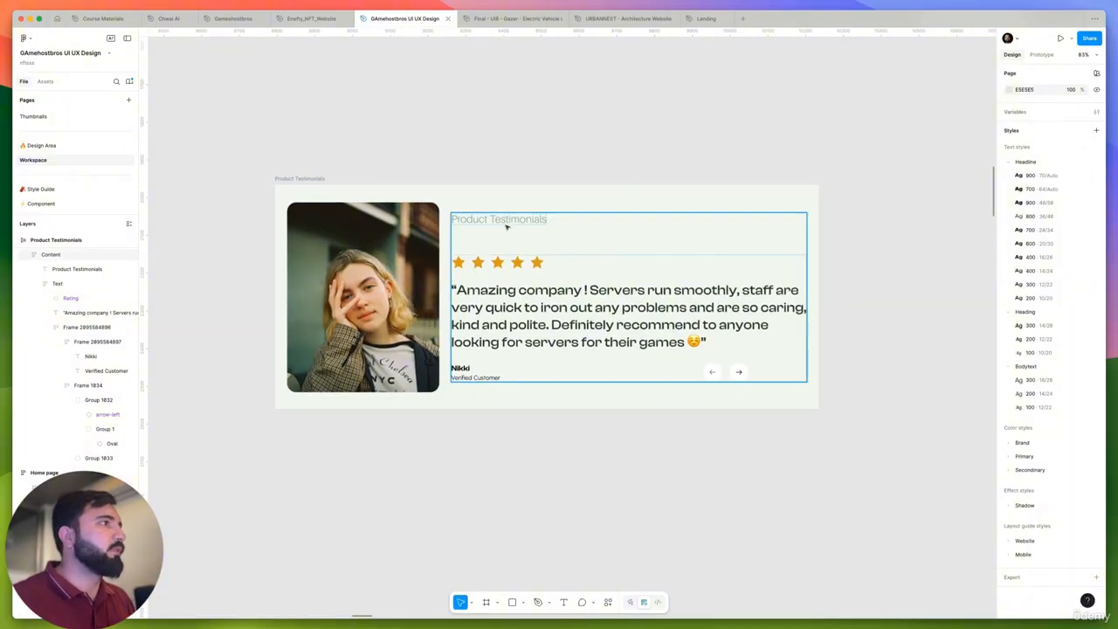
pyautogui.click(506, 226)
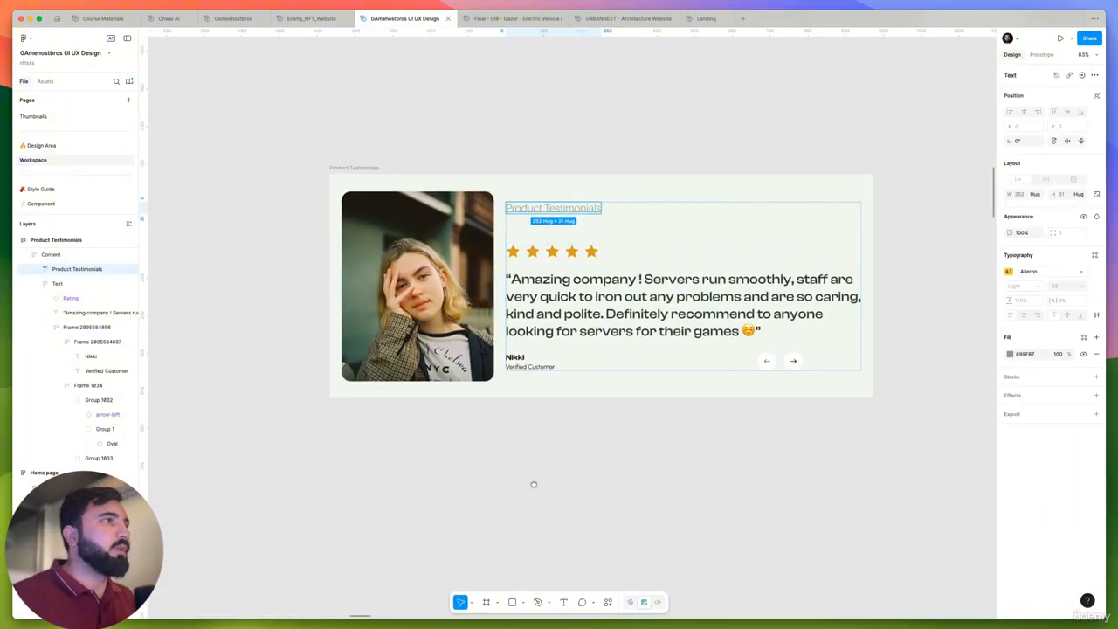
pyautogui.scroll(3, 525, 236)
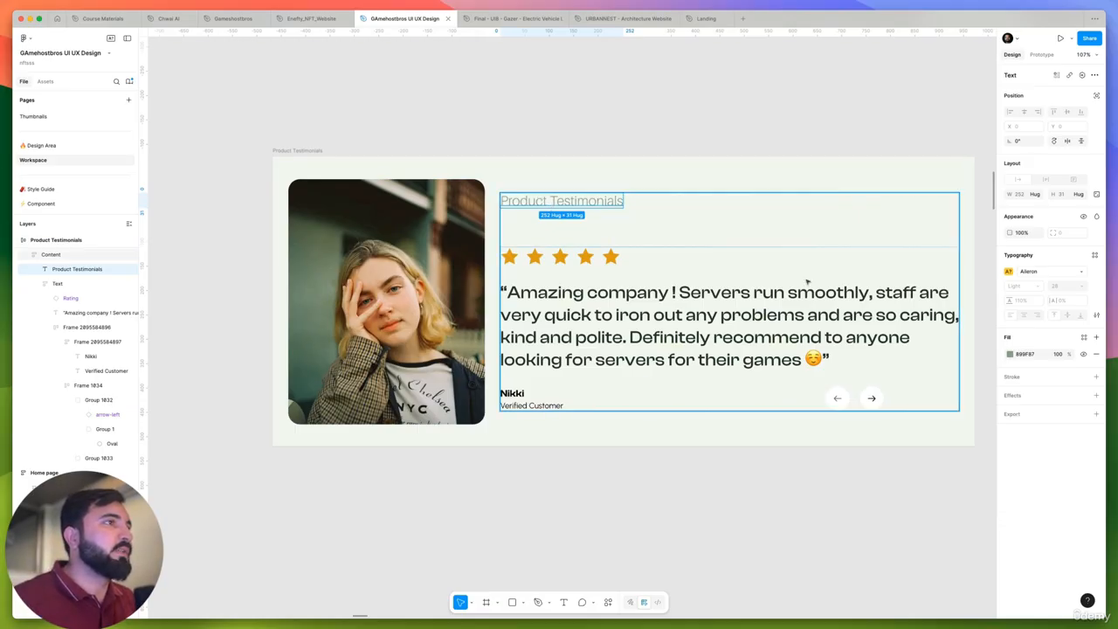
pyautogui.click(1083, 337)
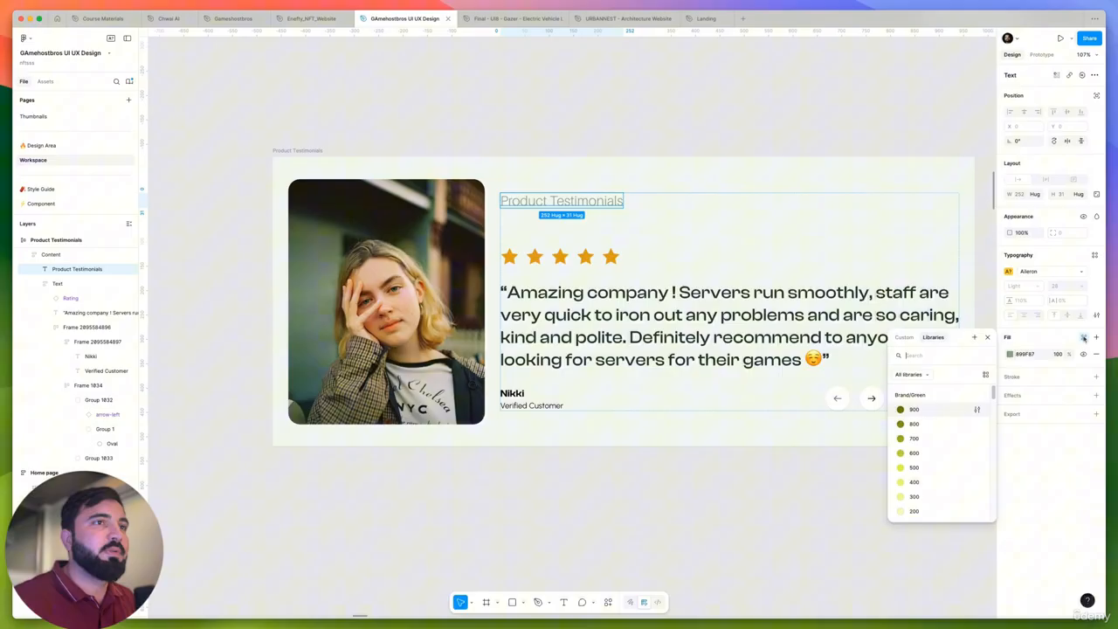
pyautogui.click(923, 467)
# Change the Product Testimonials section's background fill to the Primary/Neutral/900 library colour
pyautogui.click(664, 187)
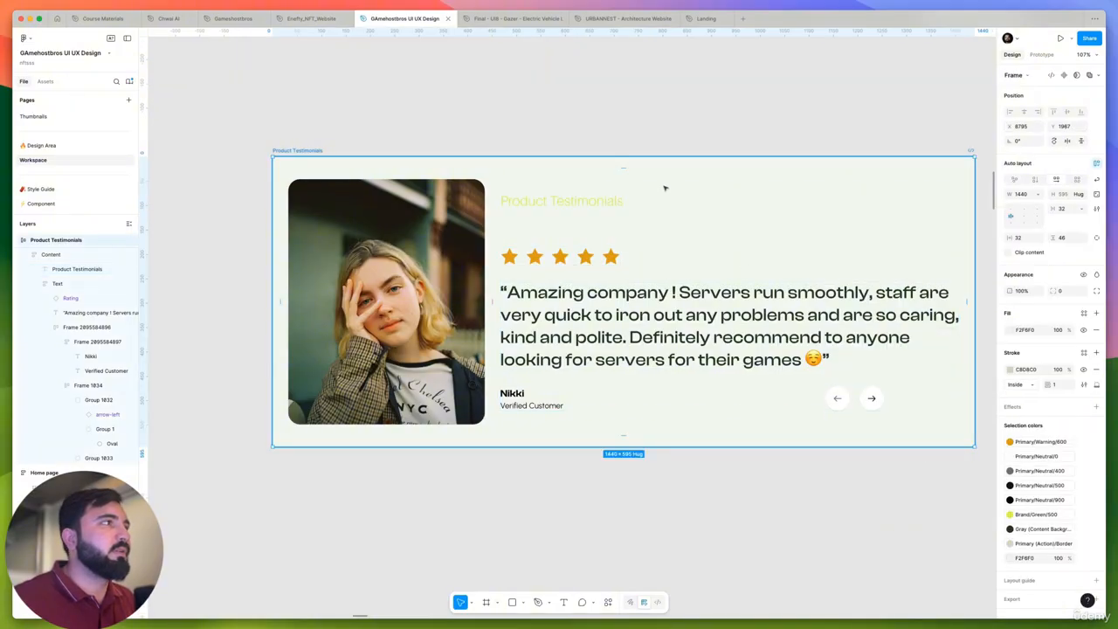
pyautogui.click(1083, 314)
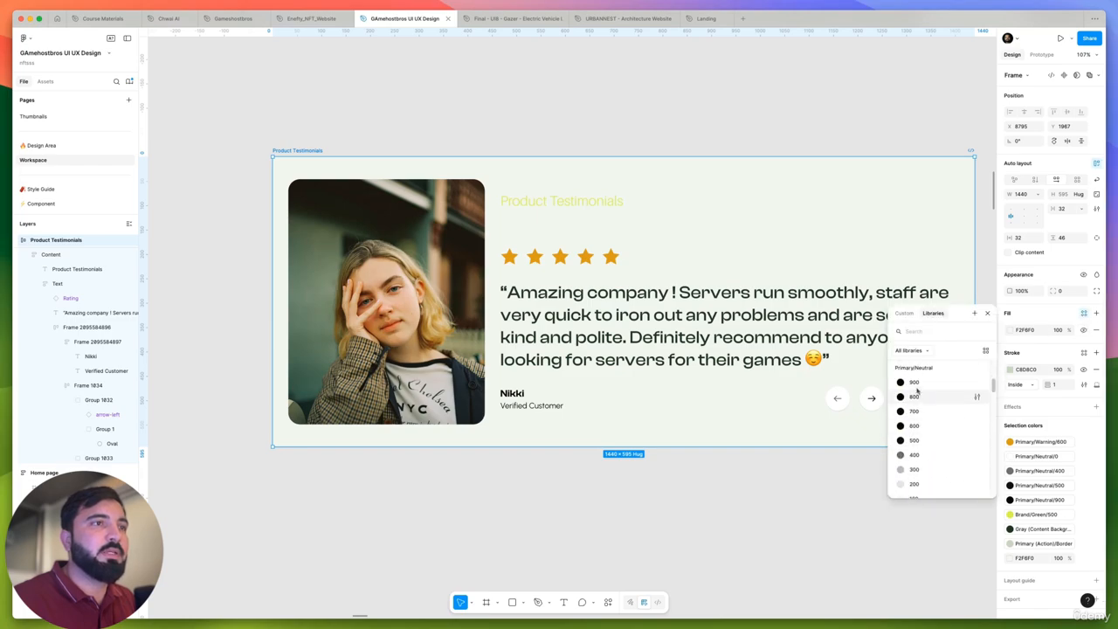
pyautogui.click(914, 385)
# Apply the Primary/Neutral/0 library colour to the testimonial quote text
pyautogui.click(586, 324)
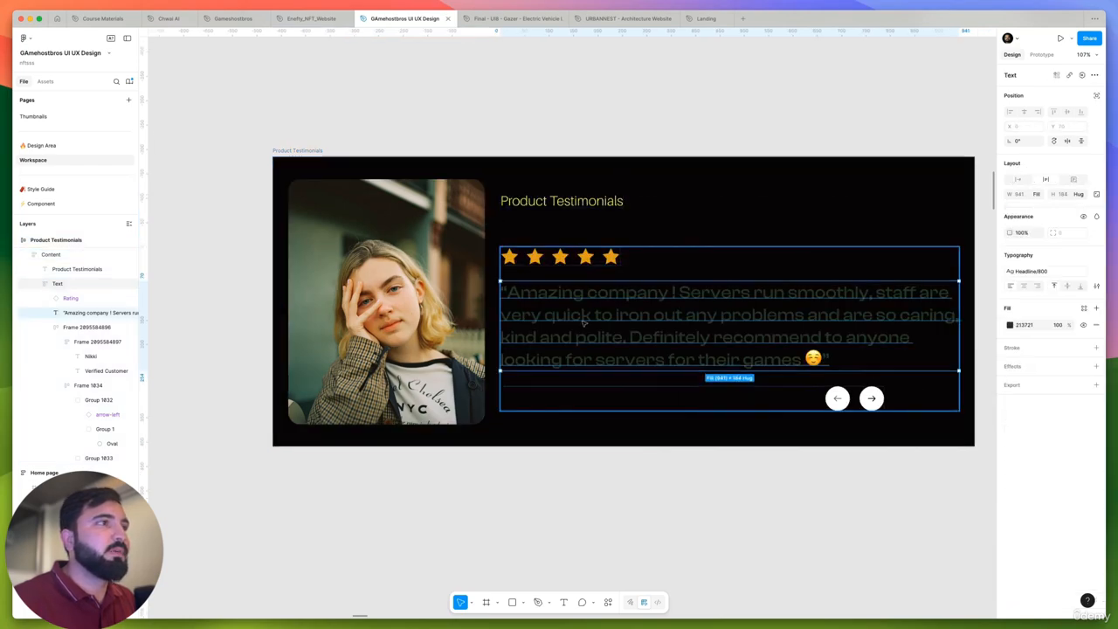
pyautogui.click(586, 324)
pyautogui.click(1083, 307)
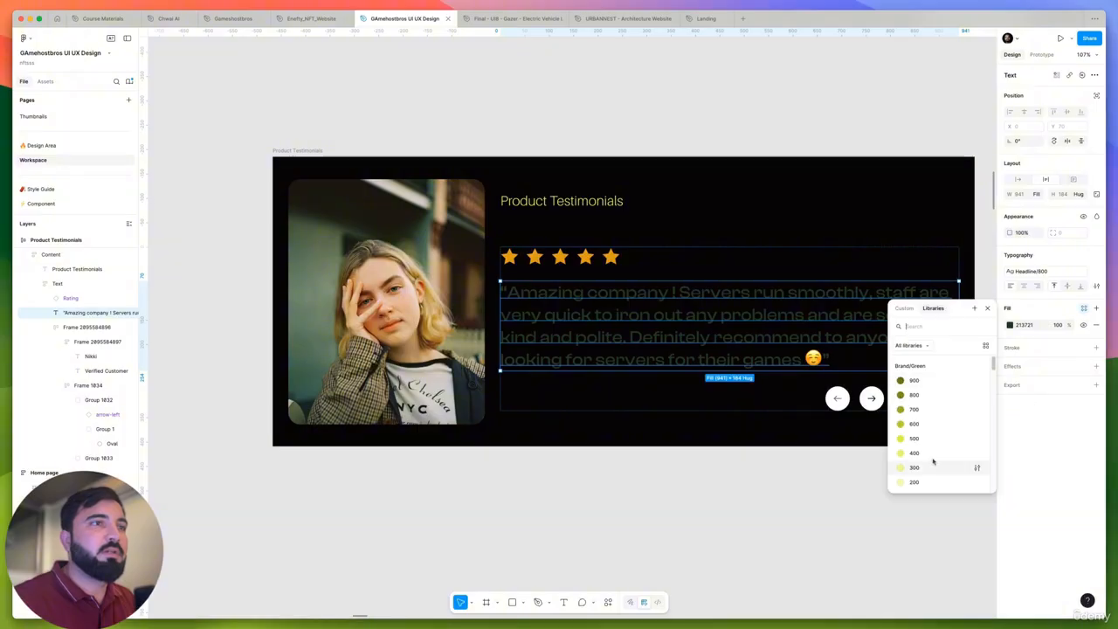
pyautogui.scroll(-3, 933, 437)
pyautogui.scroll(-3, 930, 428)
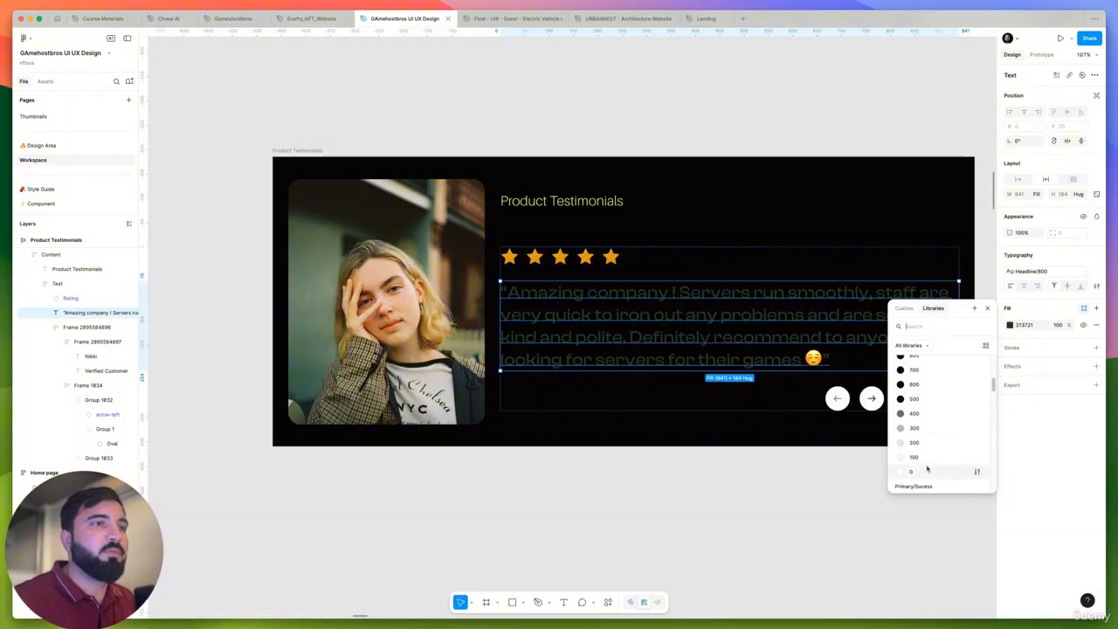
pyautogui.click(928, 469)
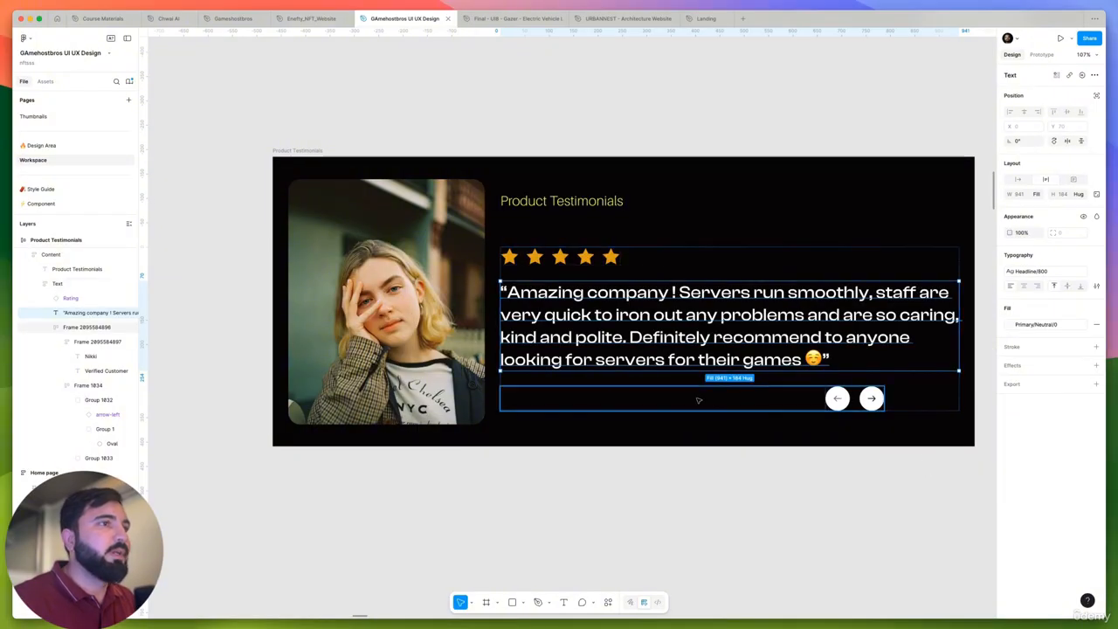
# Recolour the frame with the customer name and Verified Customer label to Primary/Neutral/0
pyautogui.click(562, 393)
pyautogui.click(535, 395)
pyautogui.doubleClick(535, 402)
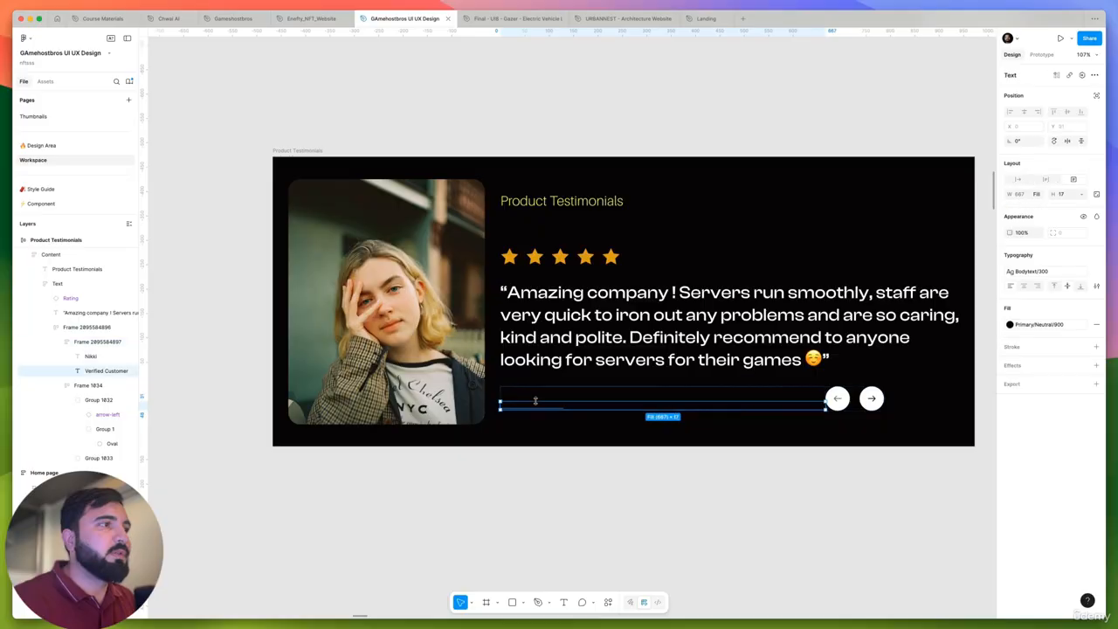
pyautogui.click(542, 398)
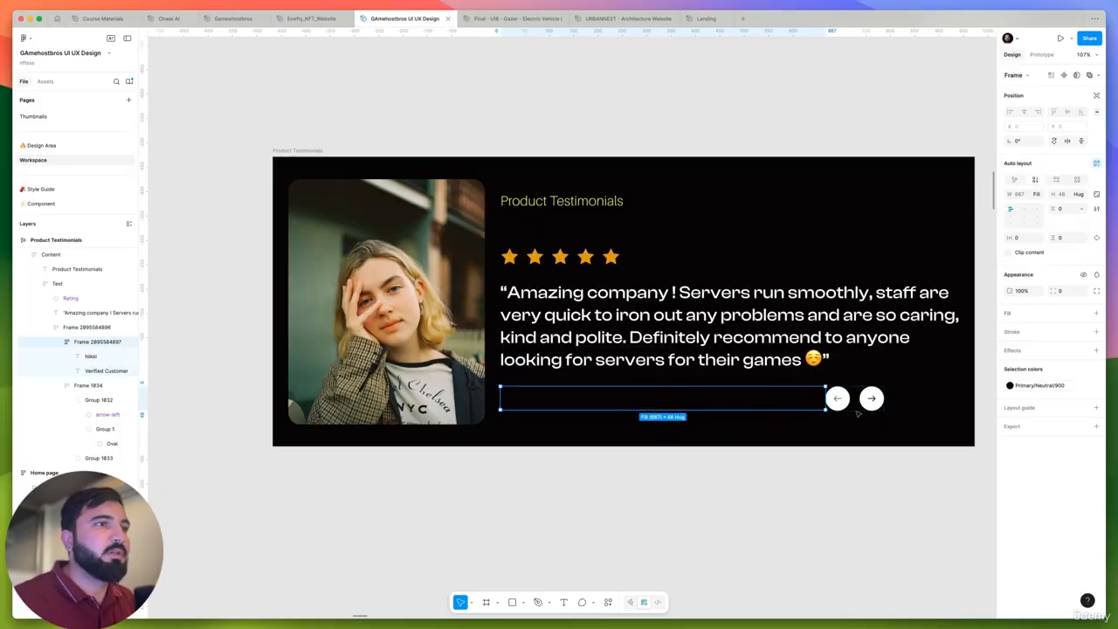
pyautogui.click(1036, 385)
pyautogui.scroll(-3, 943, 507)
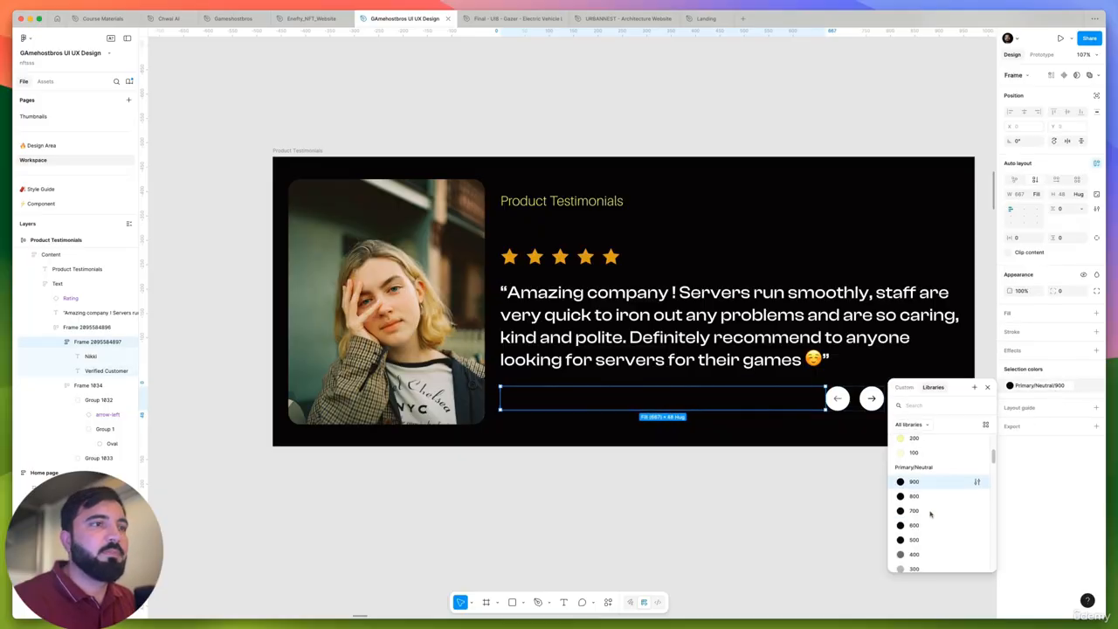
pyautogui.click(923, 515)
pyautogui.click(697, 496)
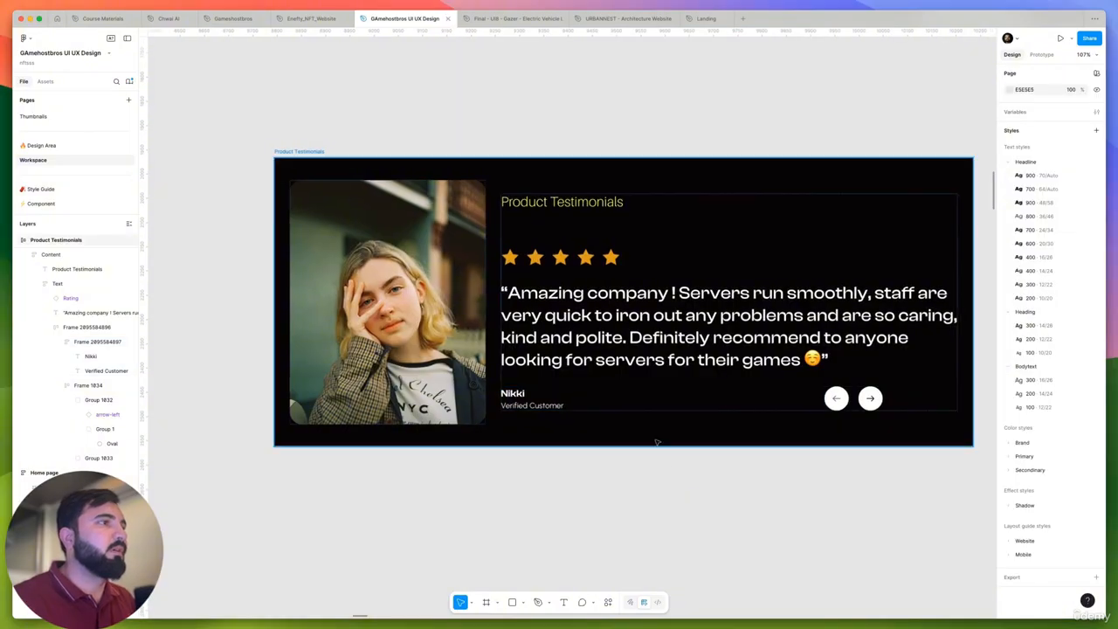
# Detach the testimonial quote from its Headline/800 text style and change its font to Inter
pyautogui.scroll(-5, 657, 497)
pyautogui.hscroll(-3, 621, 497)
pyautogui.scroll(3, 609, 380)
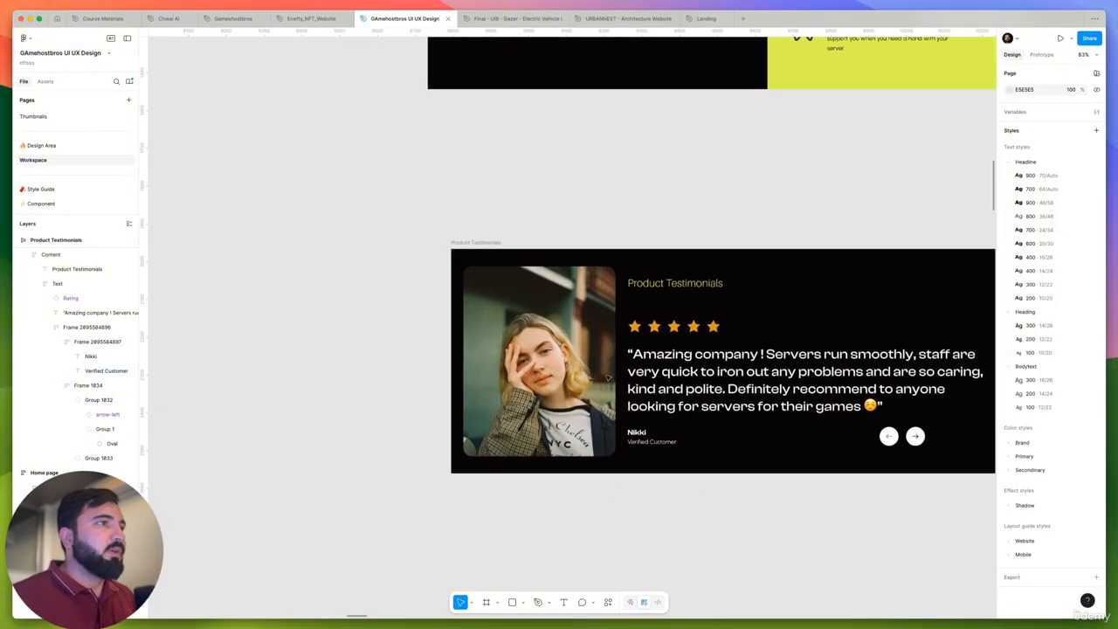
pyautogui.hscroll(3, 455, 250)
pyautogui.scroll(3, 480, 368)
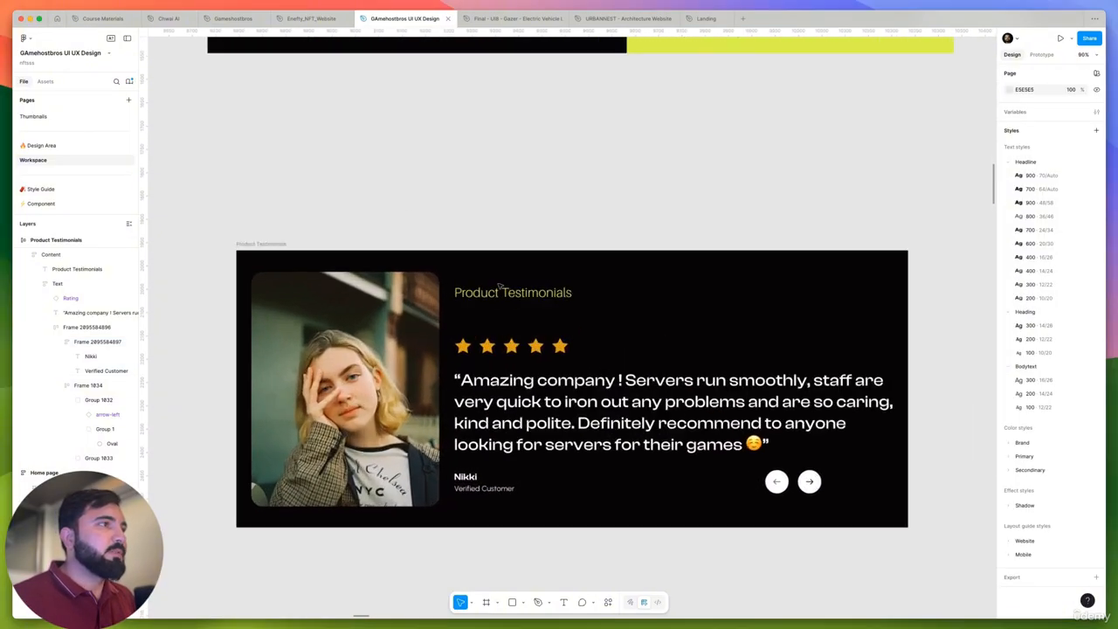
pyautogui.scroll(-2, 480, 368)
pyautogui.click(481, 368)
pyautogui.doubleClick(579, 372)
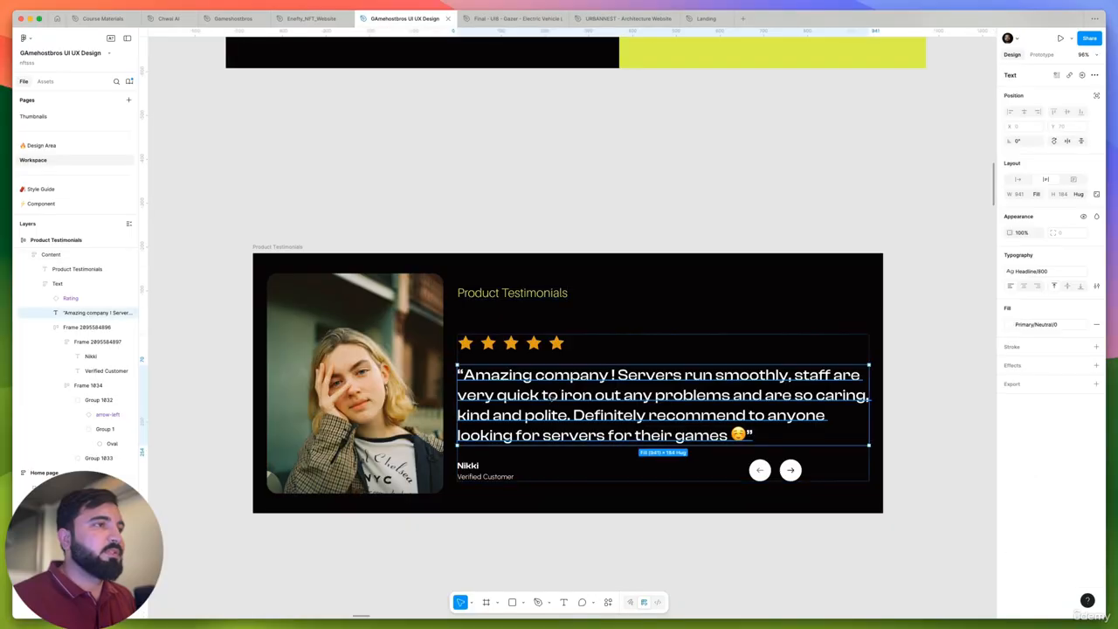
pyautogui.click(1067, 274)
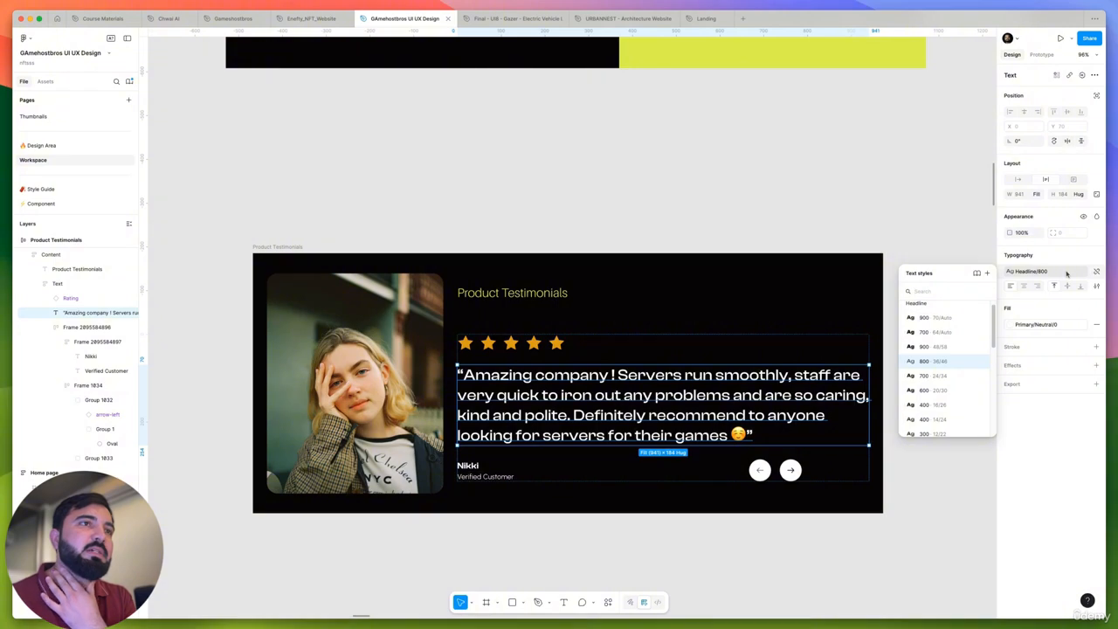
pyautogui.click(1095, 271)
pyautogui.click(1039, 272)
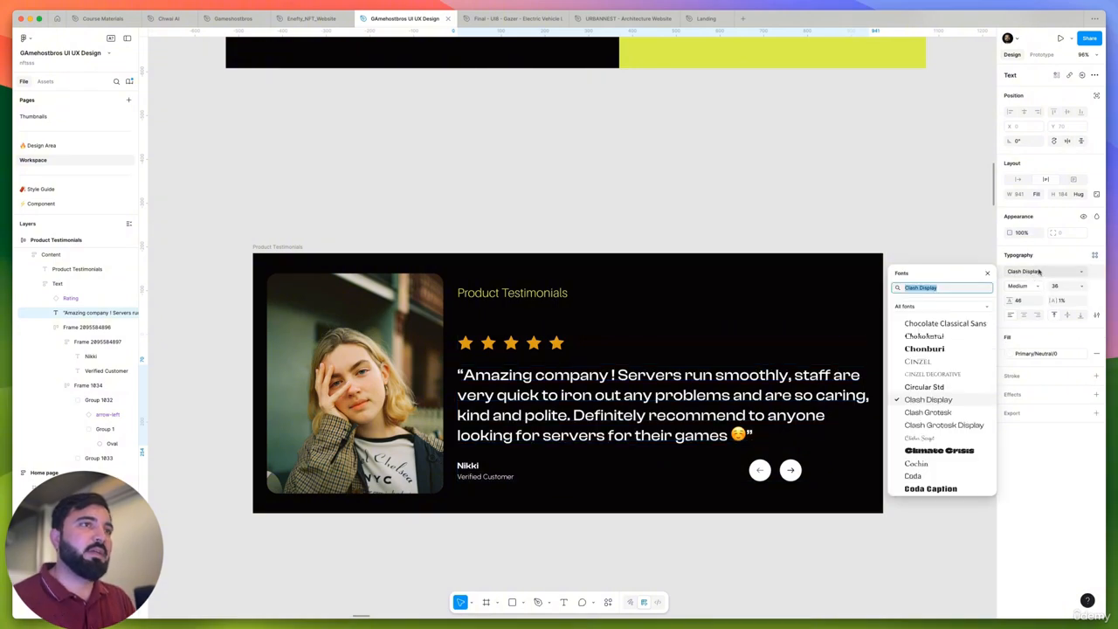
pyautogui.write('inter')
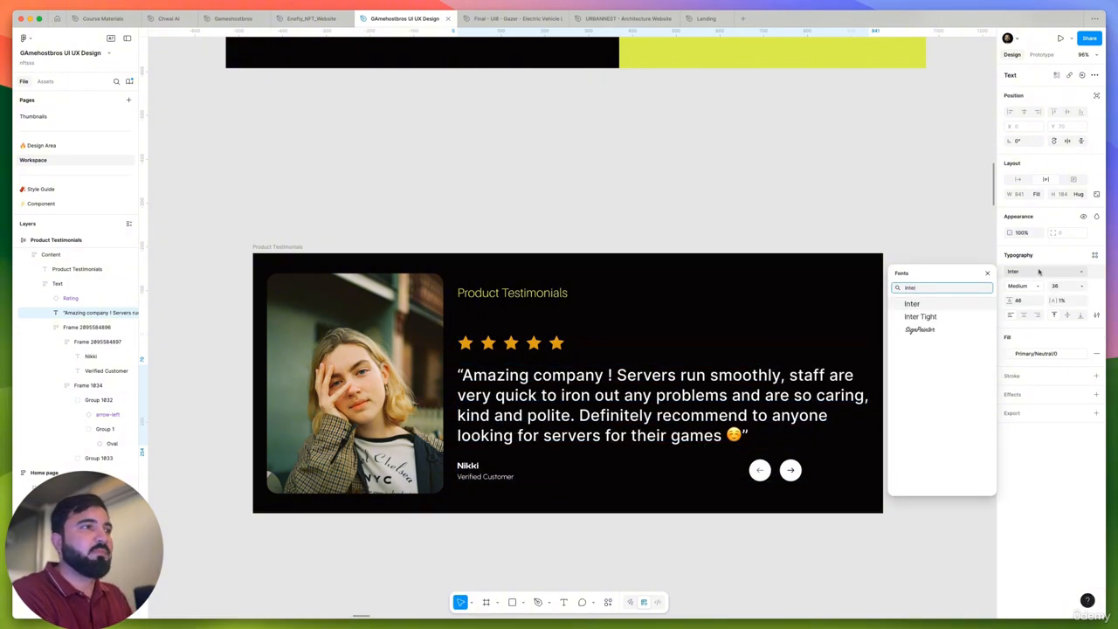
pyautogui.press('Return')
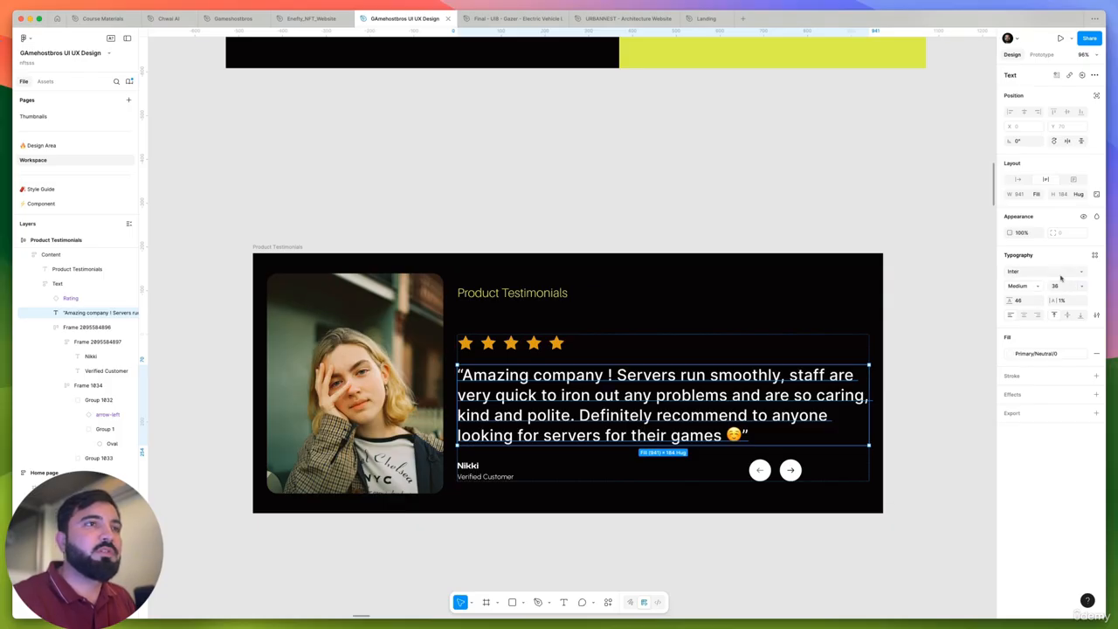
# Change the testimonial quote's font to Ubuntu with the Regular weight
pyautogui.click(1056, 274)
pyautogui.write('unb')
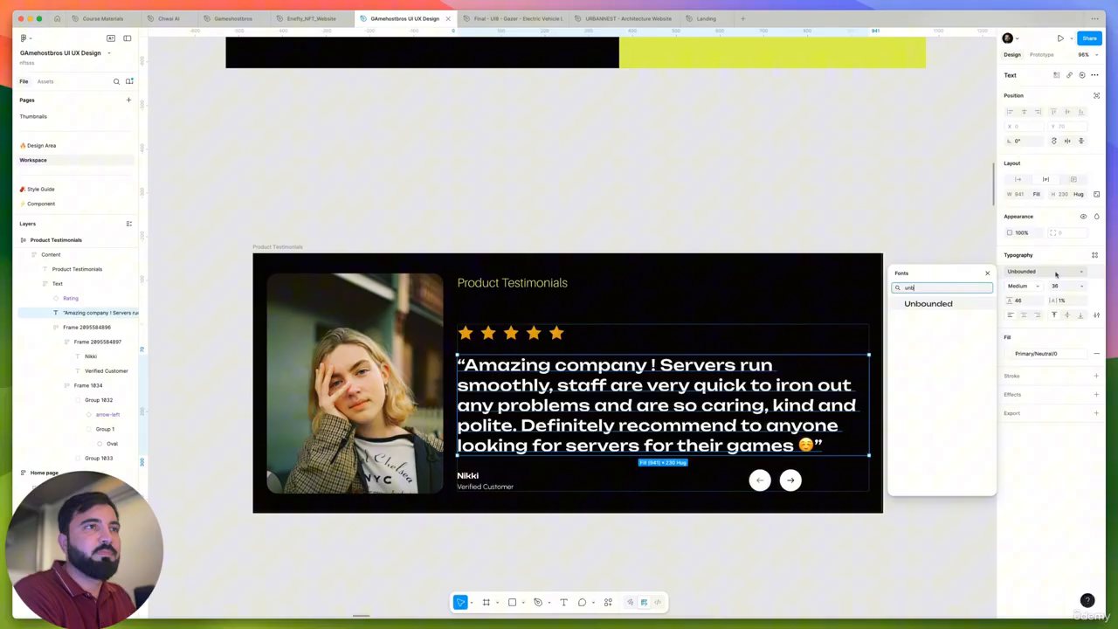
pyautogui.press('BackSpace')
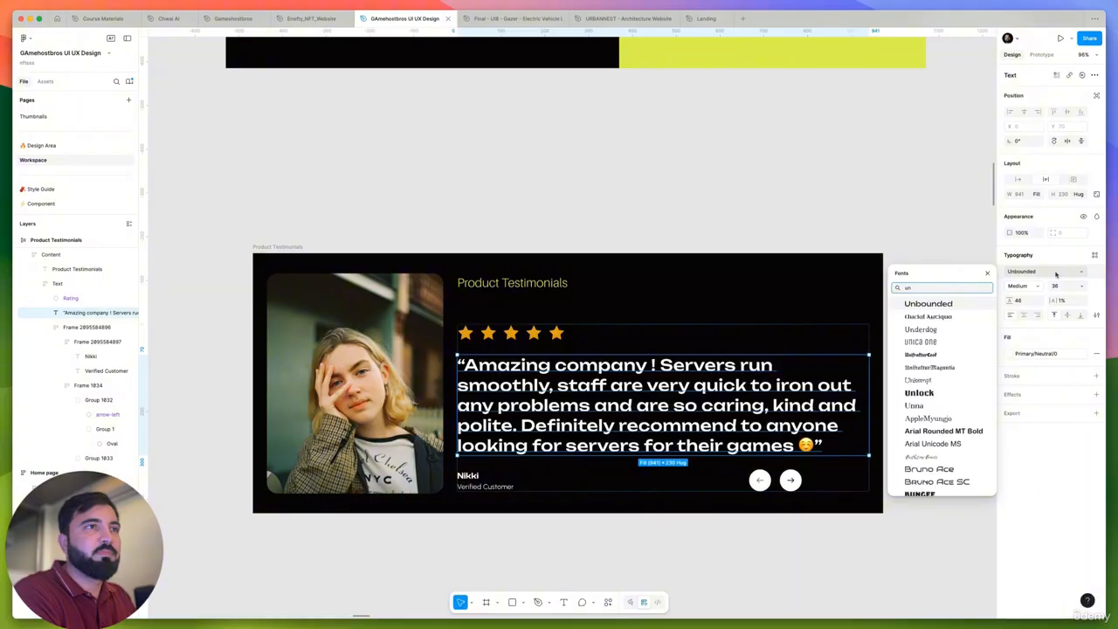
pyautogui.write('t')
pyautogui.press('Return')
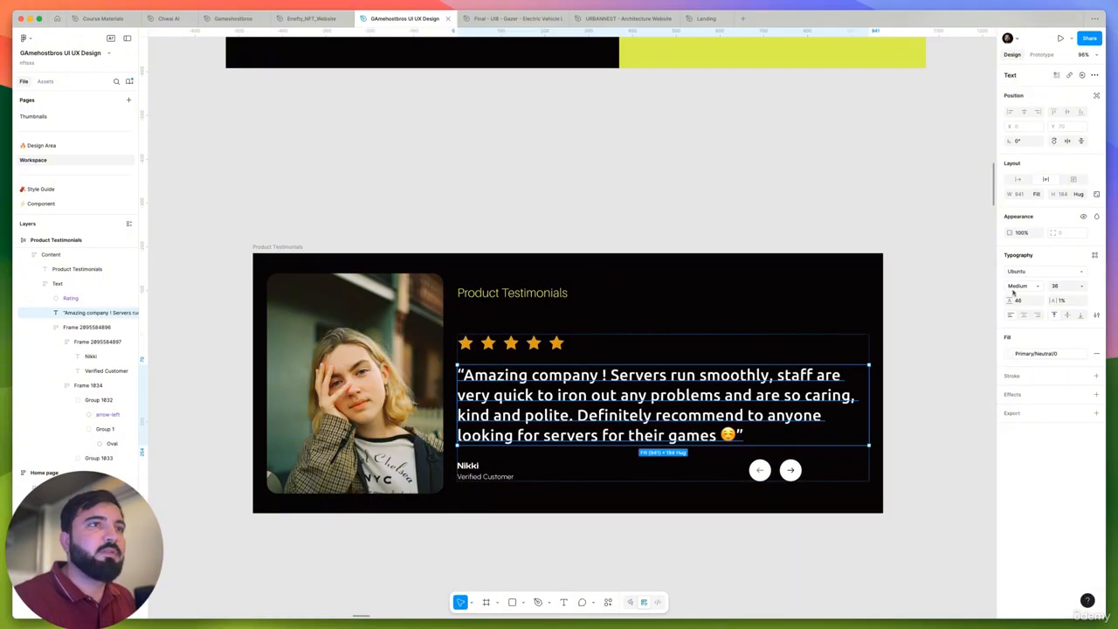
pyautogui.click(1020, 286)
pyautogui.click(1029, 276)
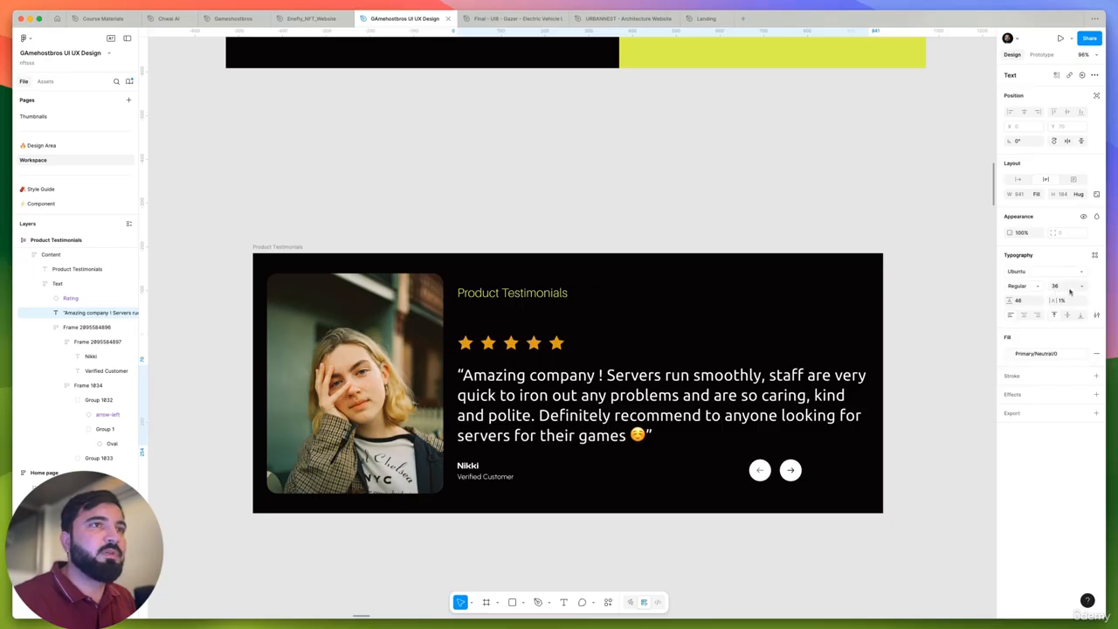
# Set the testimonial quote's font size to 32 and its letter spacing to -2%
pyautogui.write('32')
pyautogui.press('Return')
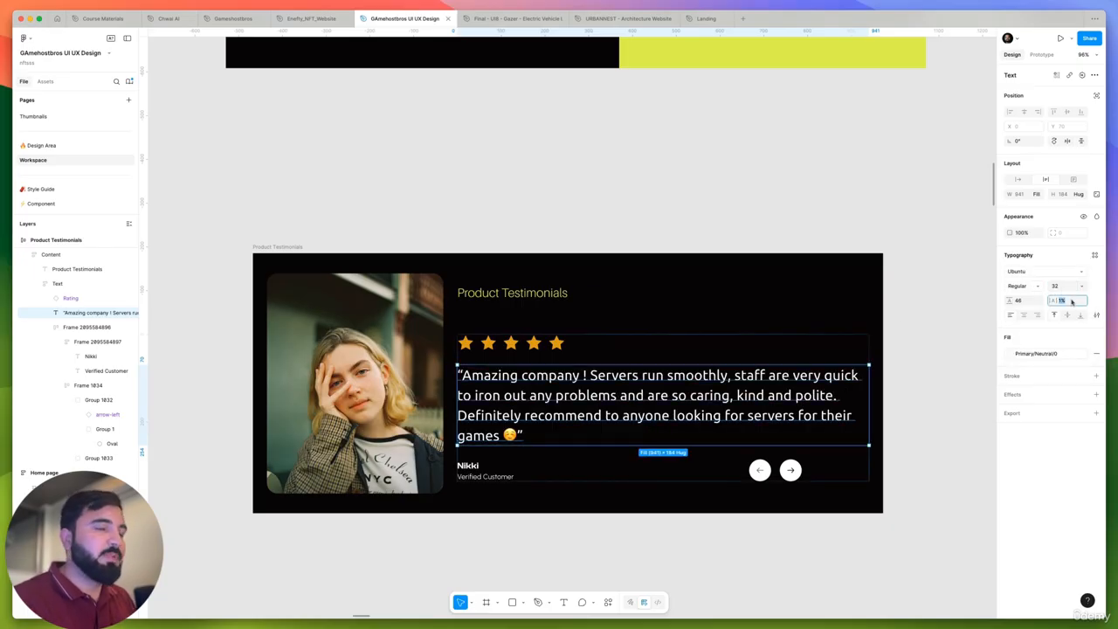
pyautogui.write('-2')
pyautogui.press('Return')
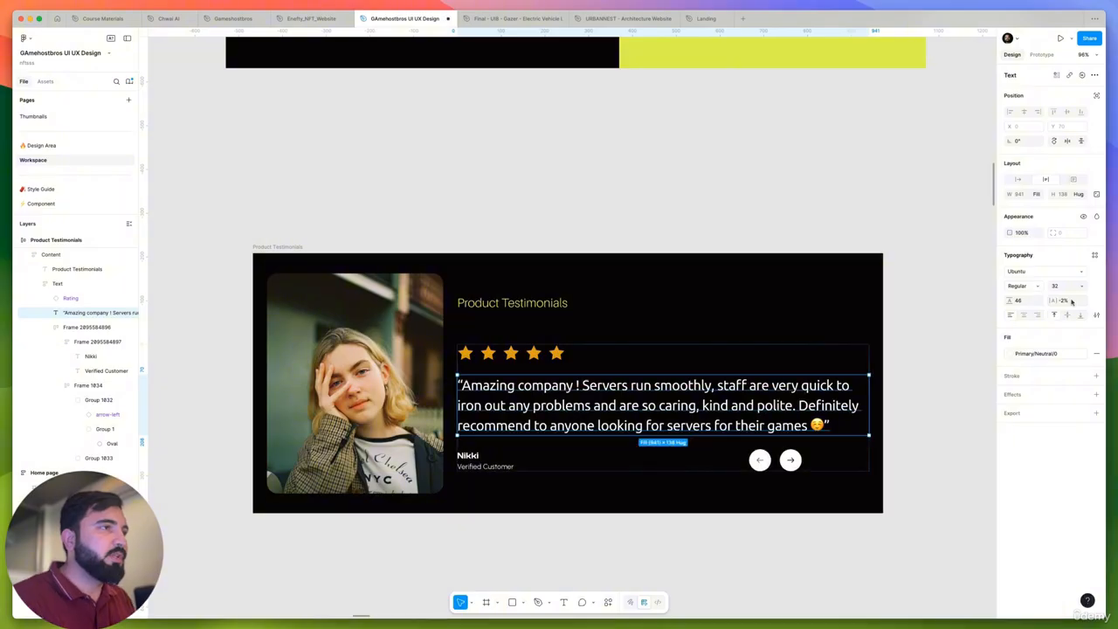
pyautogui.click(972, 305)
# Set the customer details and arrows row to Auto gap with vertically centred alignment, and widen it to the quote's full width
pyautogui.scroll(-2, 758, 452)
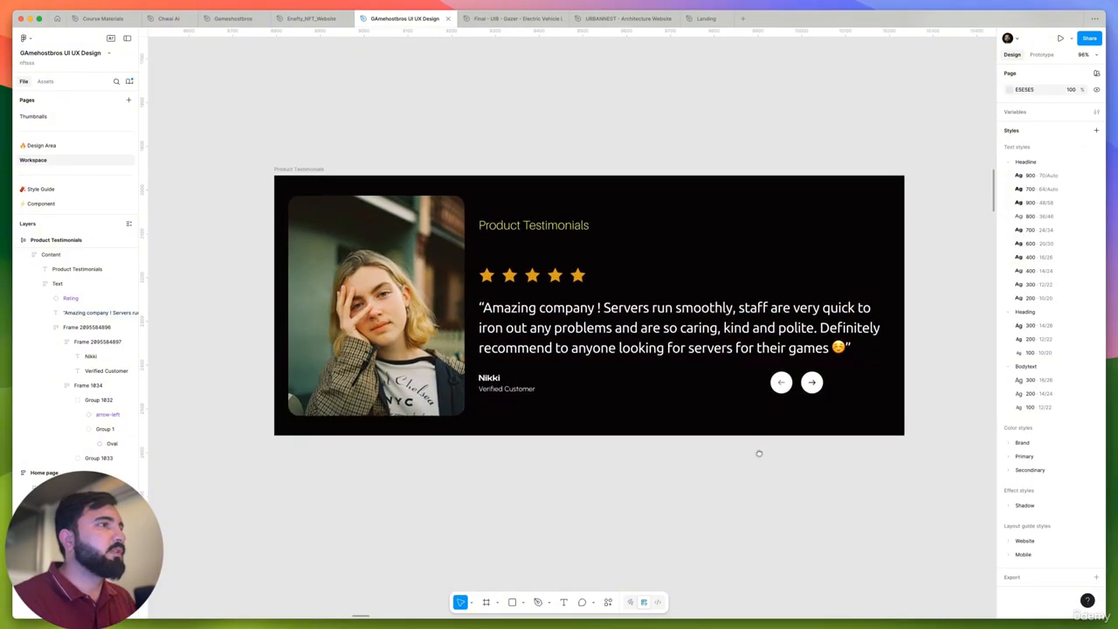
pyautogui.scroll(-2, 543, 388)
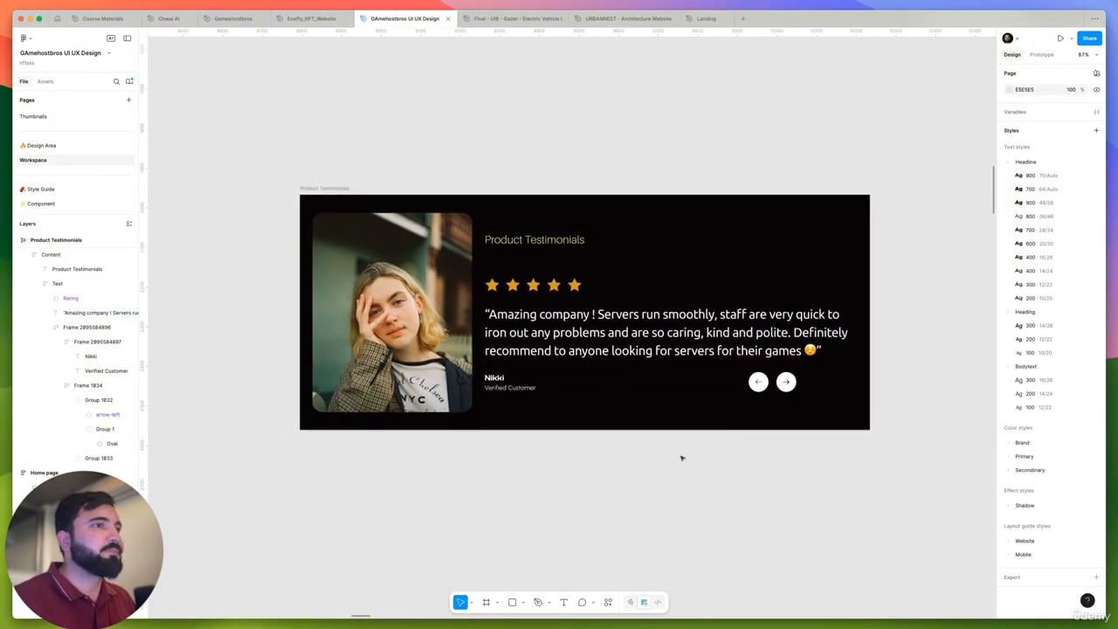
pyautogui.click(664, 340)
pyautogui.click(752, 387)
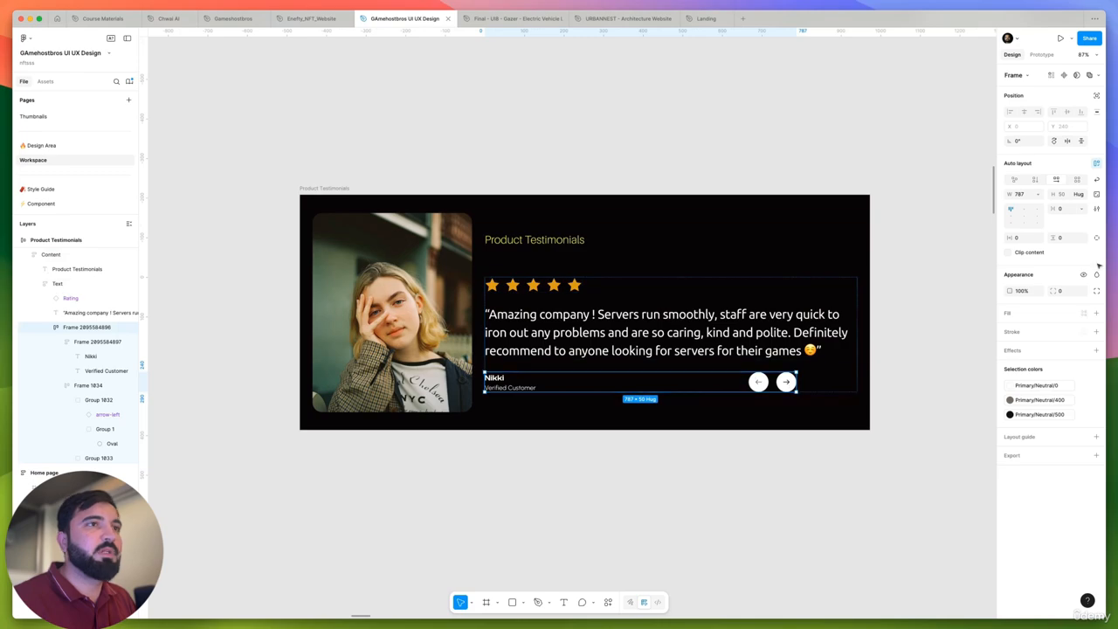
pyautogui.doubleClick(1012, 216)
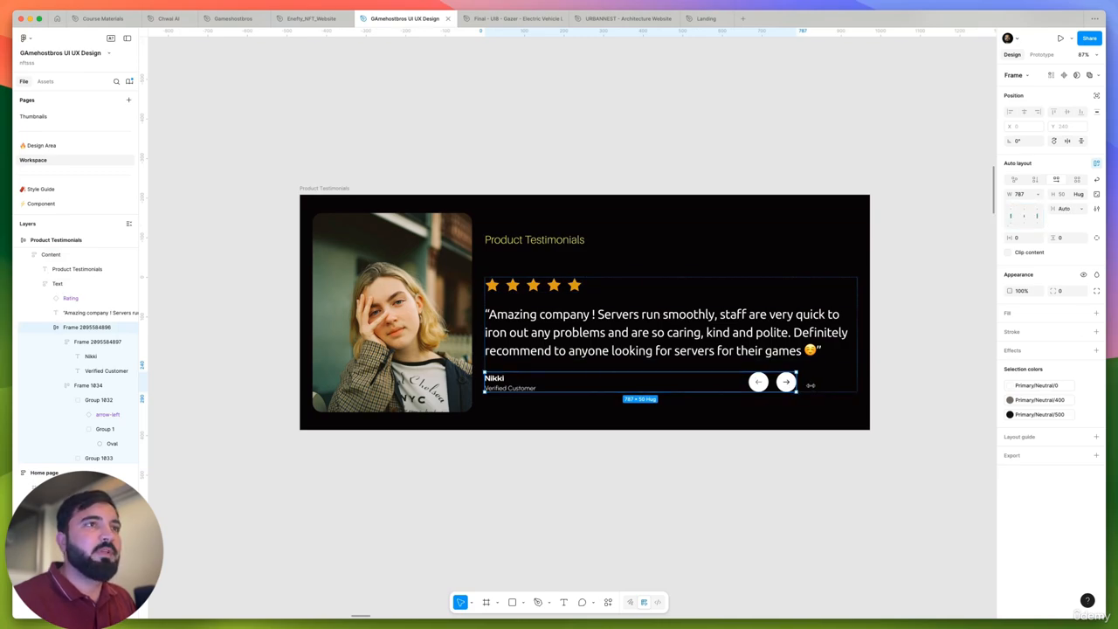
pyautogui.moveTo(811, 386); pyautogui.dragTo(854, 380)
pyautogui.click(721, 457)
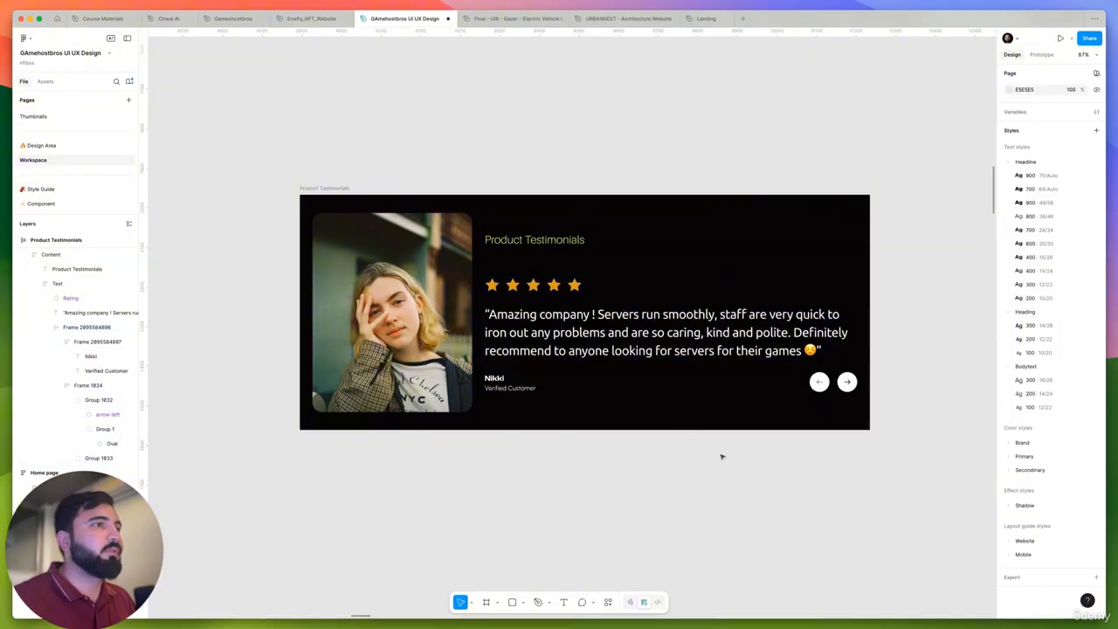
pyautogui.scroll(-2, 722, 457)
pyautogui.hscroll(-3, 801, 507)
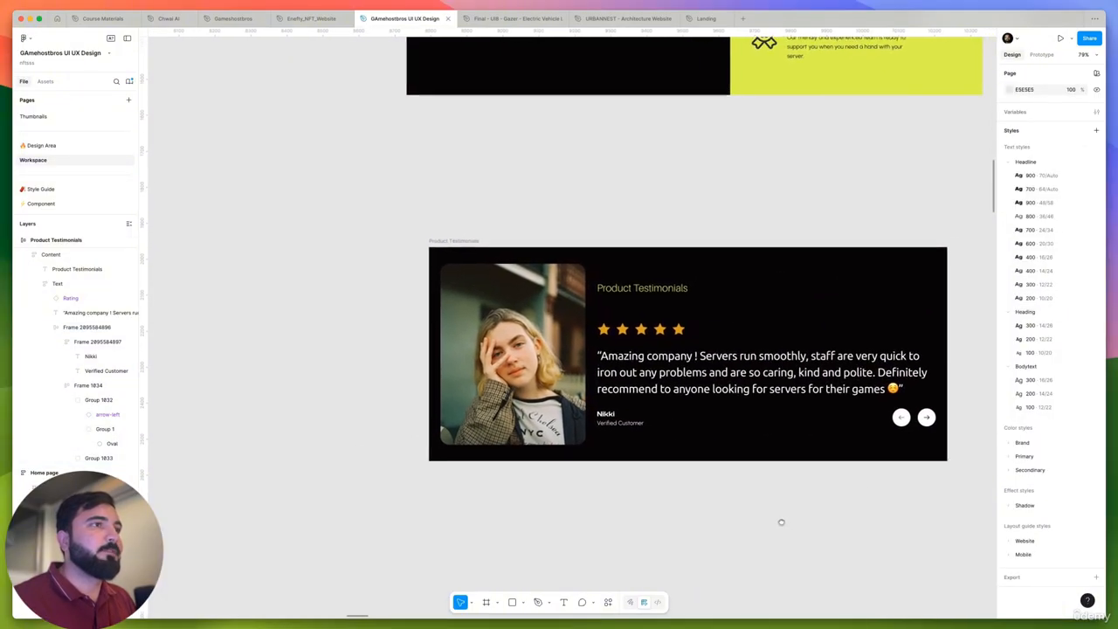
pyautogui.scroll(3, 778, 520)
pyautogui.scroll(5, 907, 421)
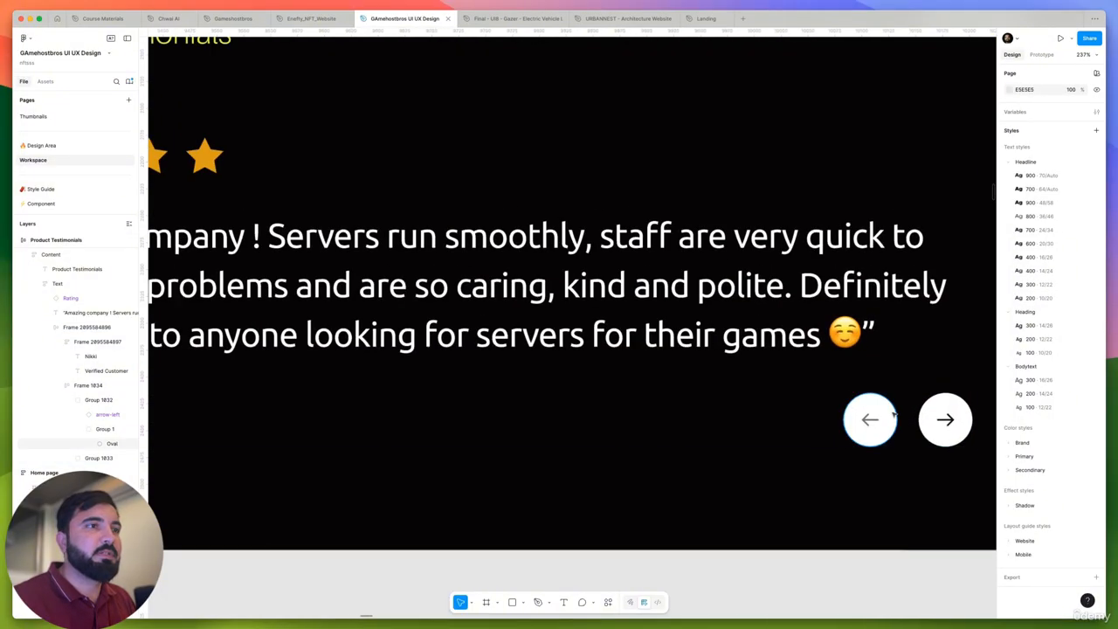
# Set the fill of the previous-arrow button's circle to Primary/Neutral/400
pyautogui.click(870, 420)
pyautogui.click(1044, 286)
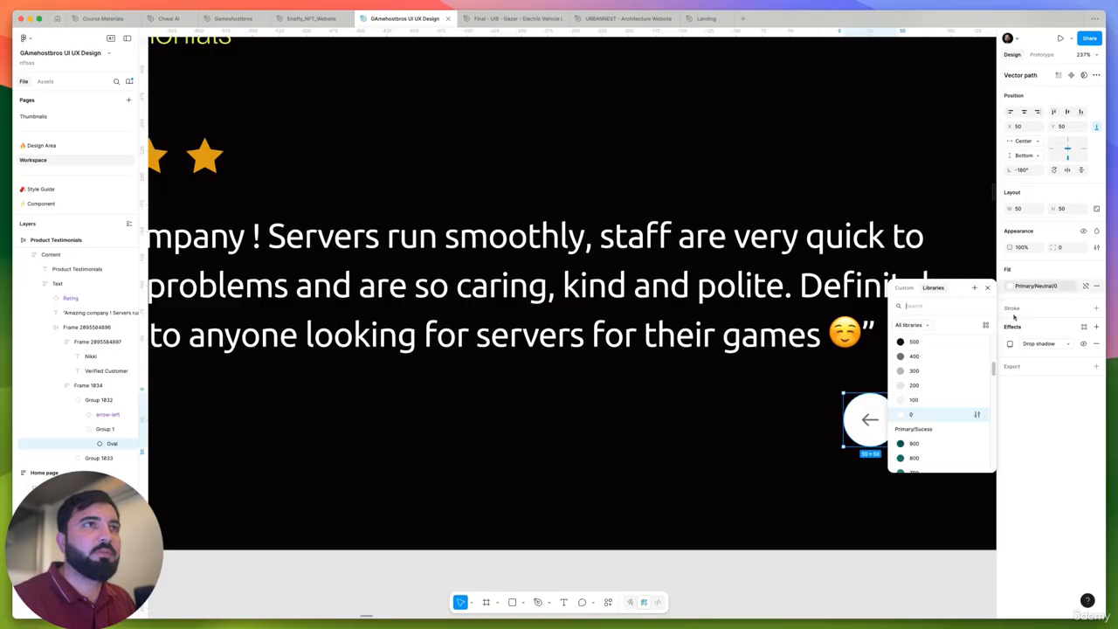
pyautogui.click(869, 420)
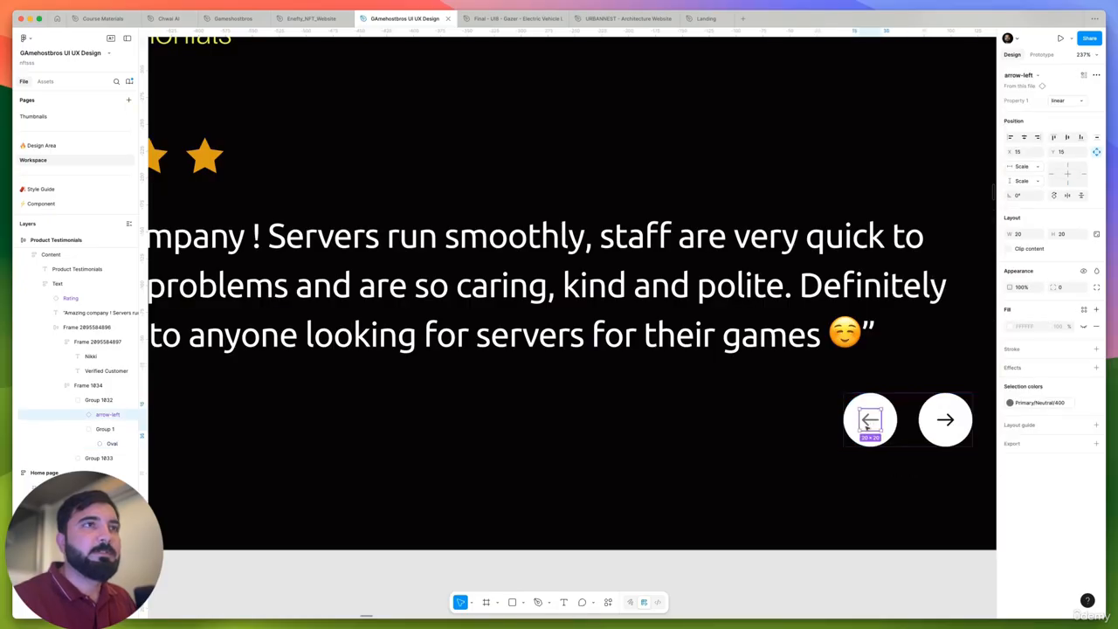
pyautogui.click(887, 436)
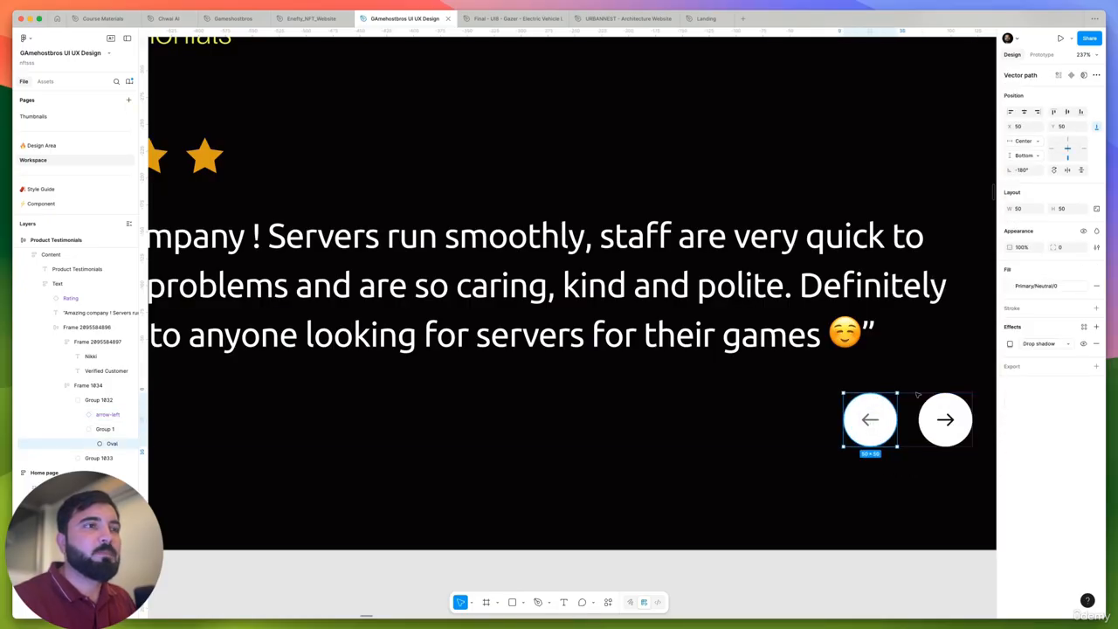
pyautogui.click(1053, 287)
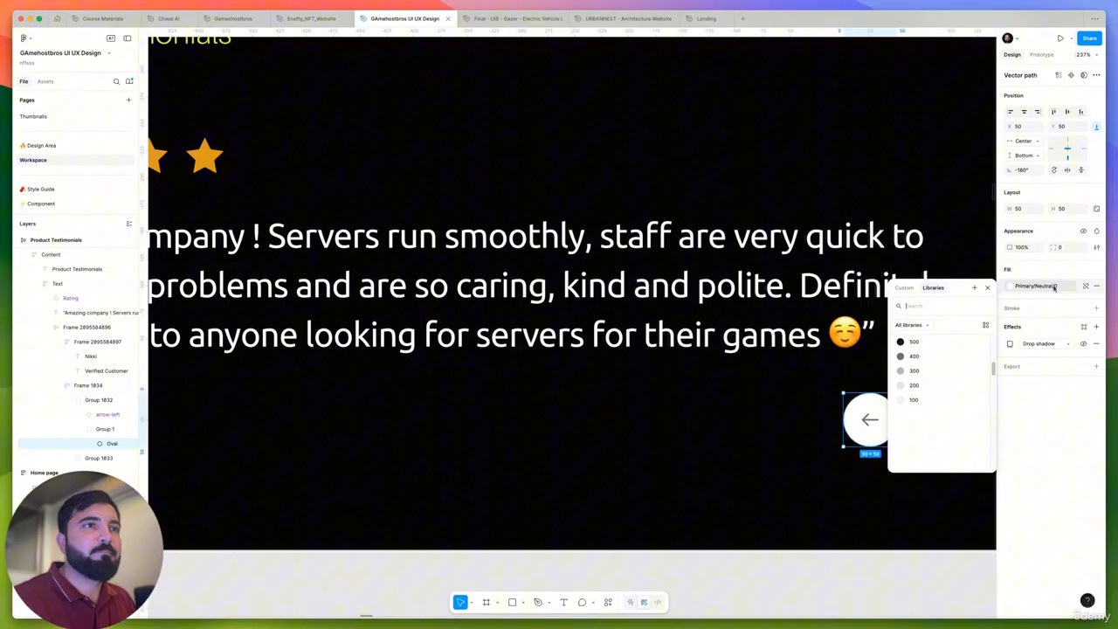
pyautogui.click(927, 381)
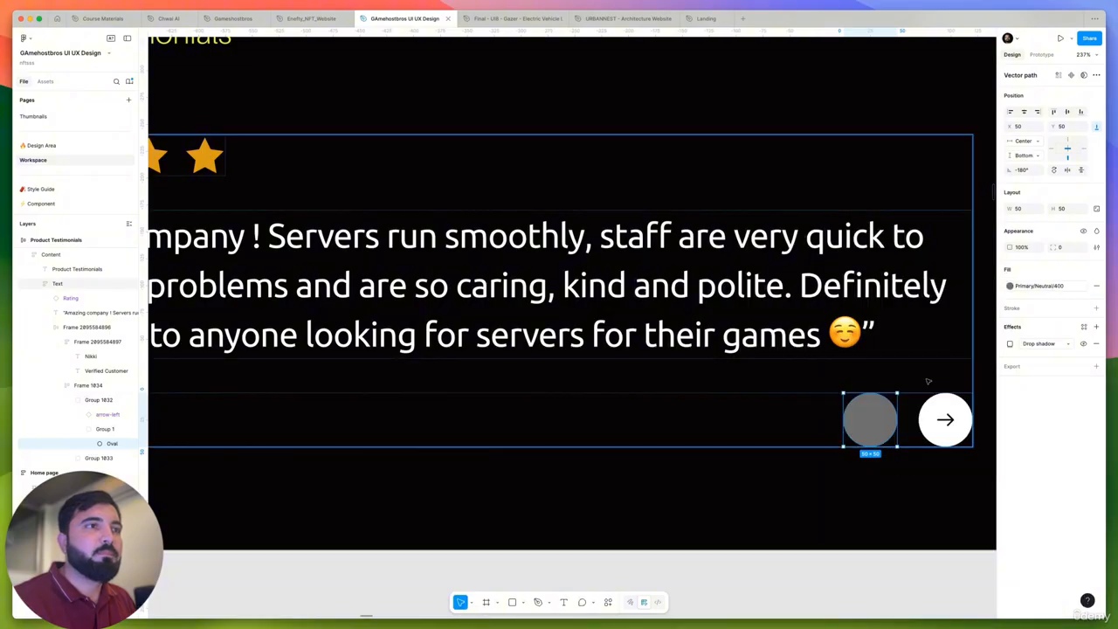
# Change the colour of the arrow-left icon inside the grey circle to Primary/Neutral/0
pyautogui.click(863, 421)
pyautogui.click(1012, 403)
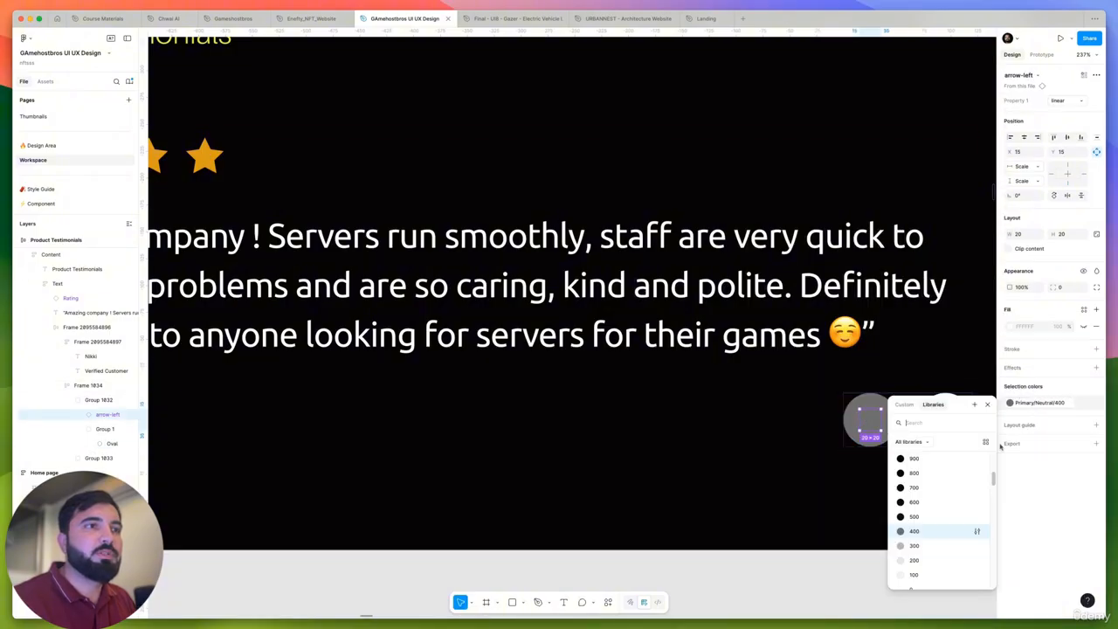
pyautogui.scroll(-2, 935, 544)
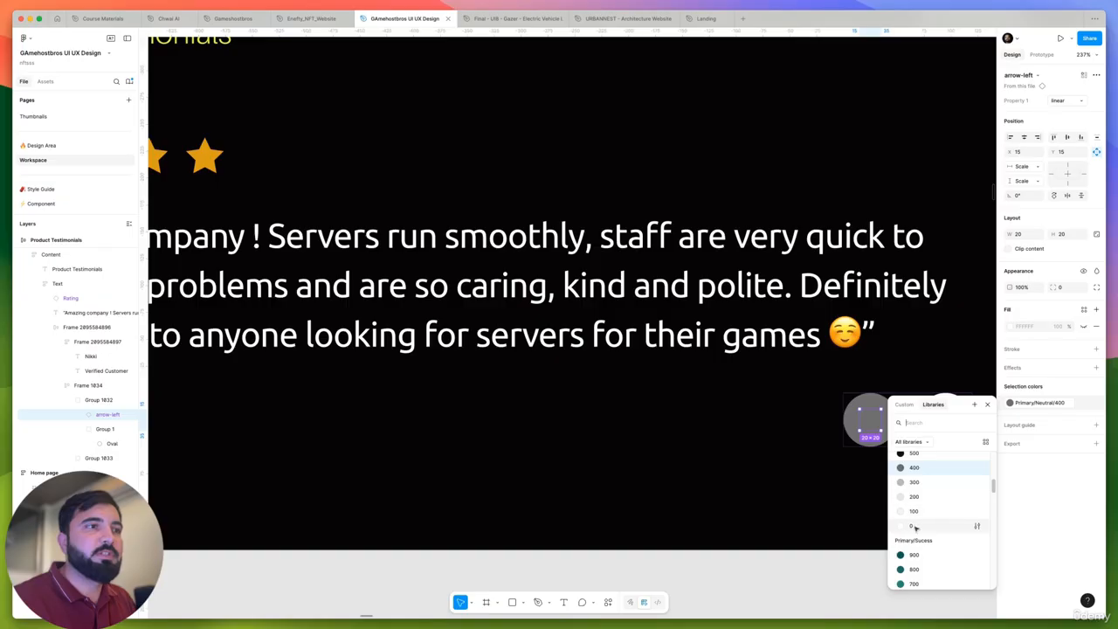
pyautogui.click(914, 527)
pyautogui.scroll(-5, 806, 426)
pyautogui.click(874, 539)
pyautogui.scroll(-5, 625, 408)
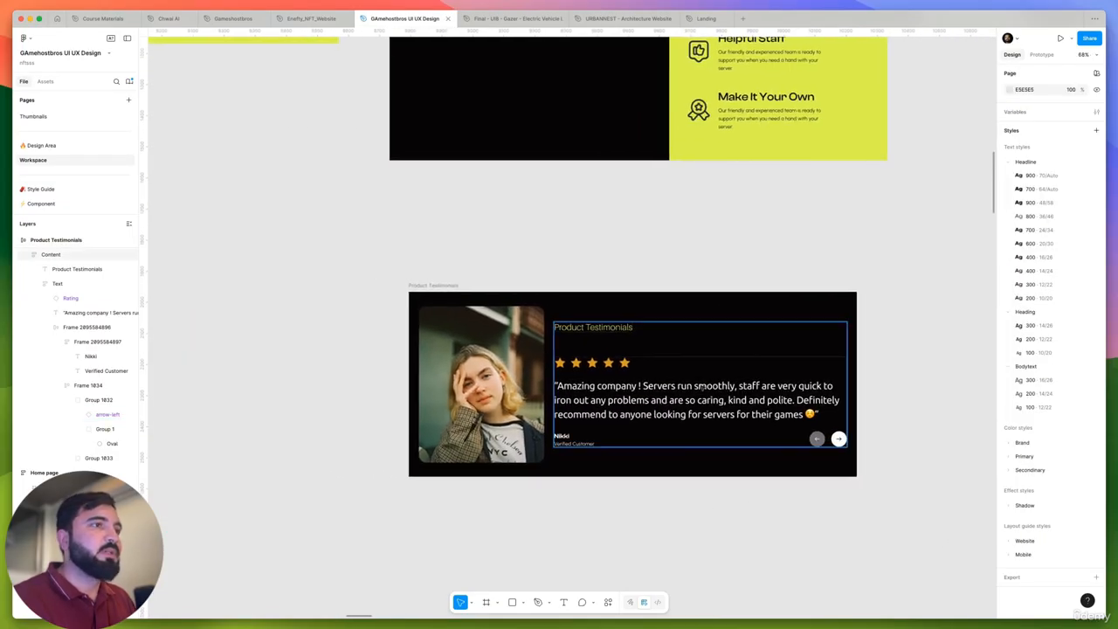
# Move the Product Testimonials section into the first Home page frame below the features strip and stretch it to the page's full width
pyautogui.click(817, 438)
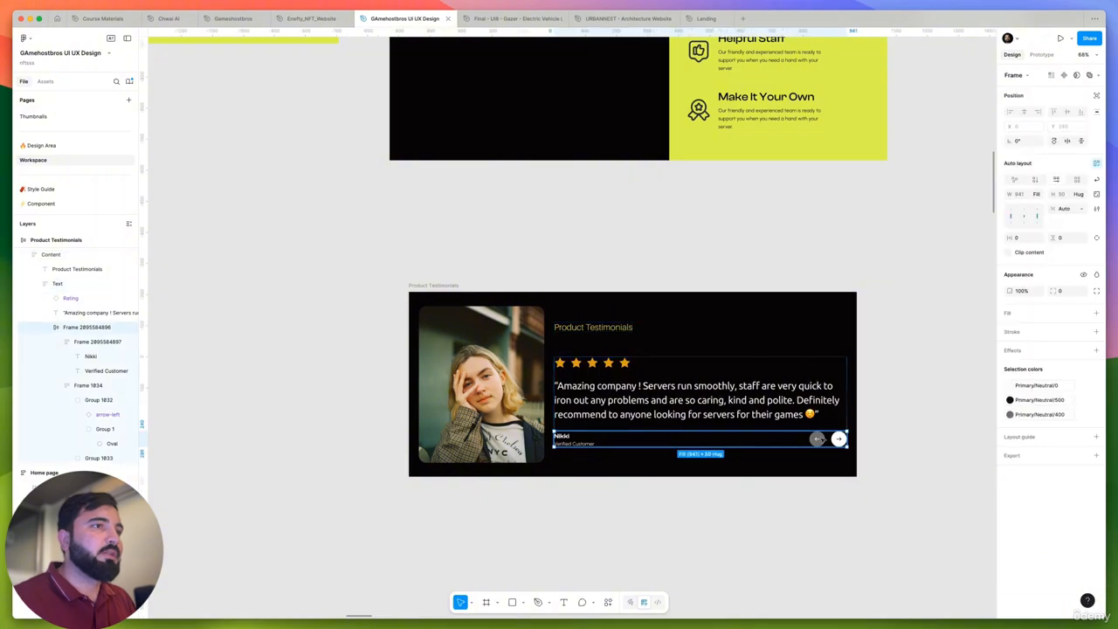
pyautogui.scroll(-2, 728, 457)
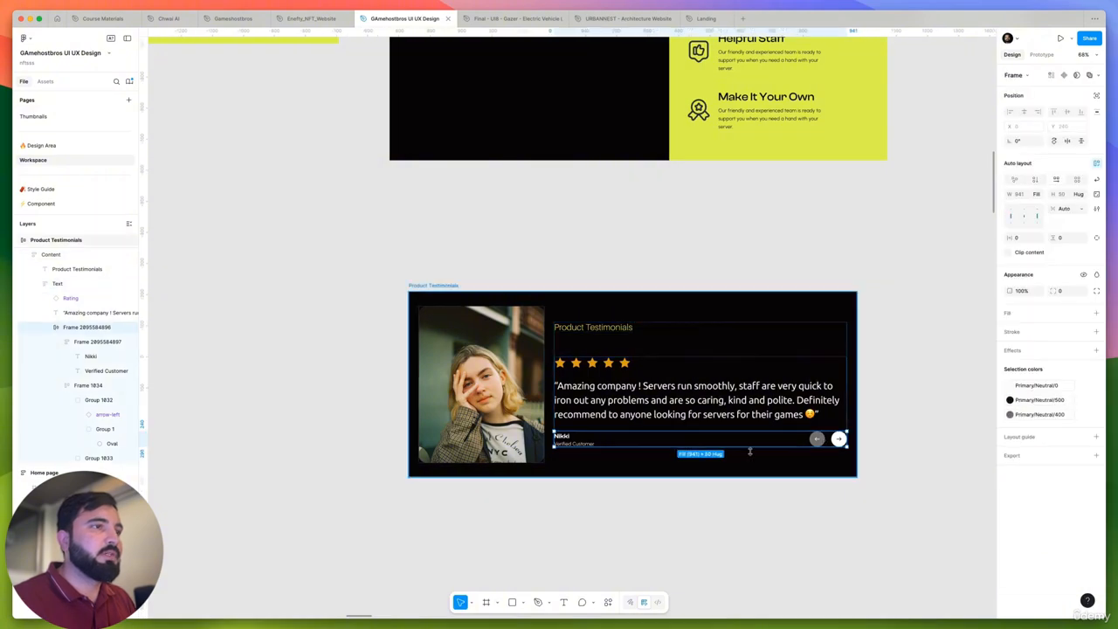
pyautogui.click(623, 519)
pyautogui.scroll(-5, 624, 519)
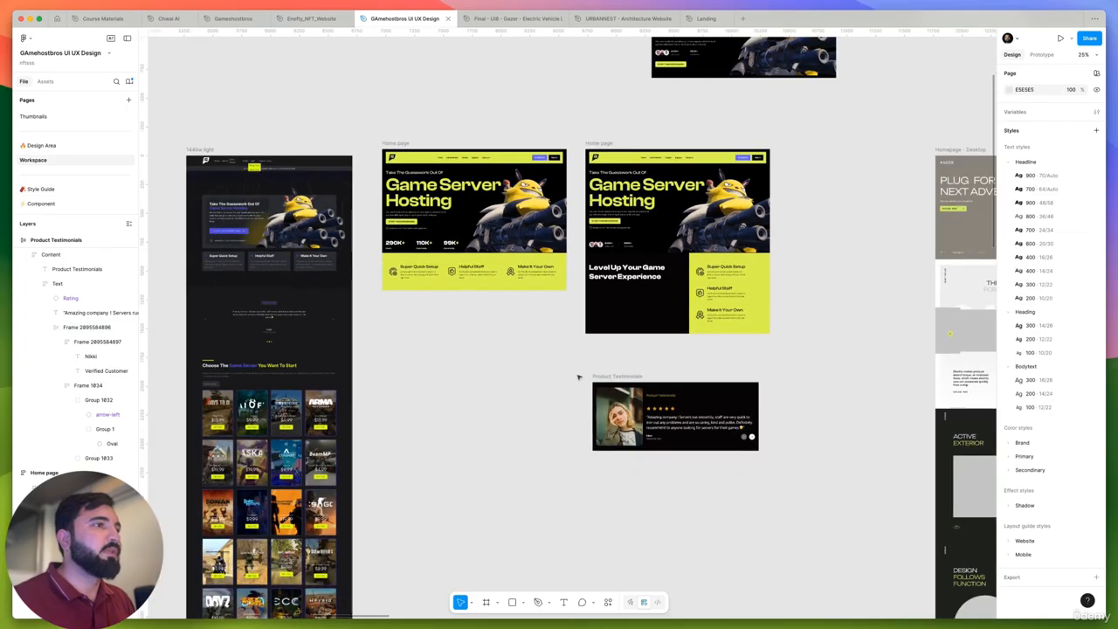
pyautogui.moveTo(624, 376); pyautogui.dragTo(409, 290)
pyautogui.scroll(3, 543, 297)
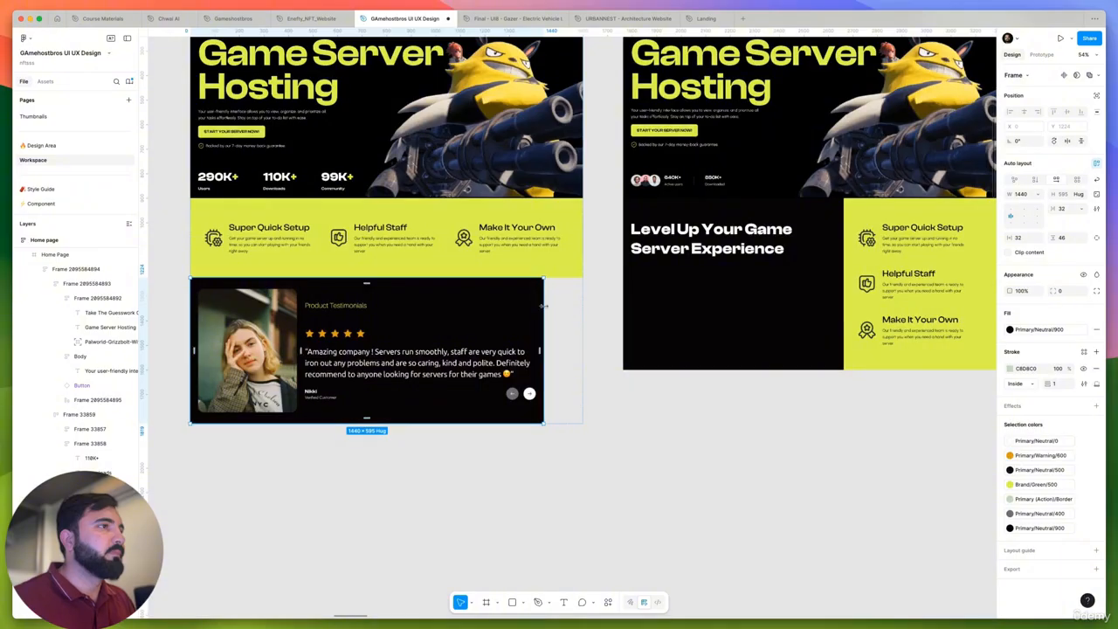
pyautogui.moveTo(542, 304); pyautogui.dragTo(707, 324)
# Add a copy of the Product Testimonials section at full width below the features section of the second Home page frame
pyautogui.scroll(-5, 583, 309)
pyautogui.moveTo(638, 326); pyautogui.dragTo(657, 345)
pyautogui.click(771, 374)
pyautogui.scroll(5, 594, 463)
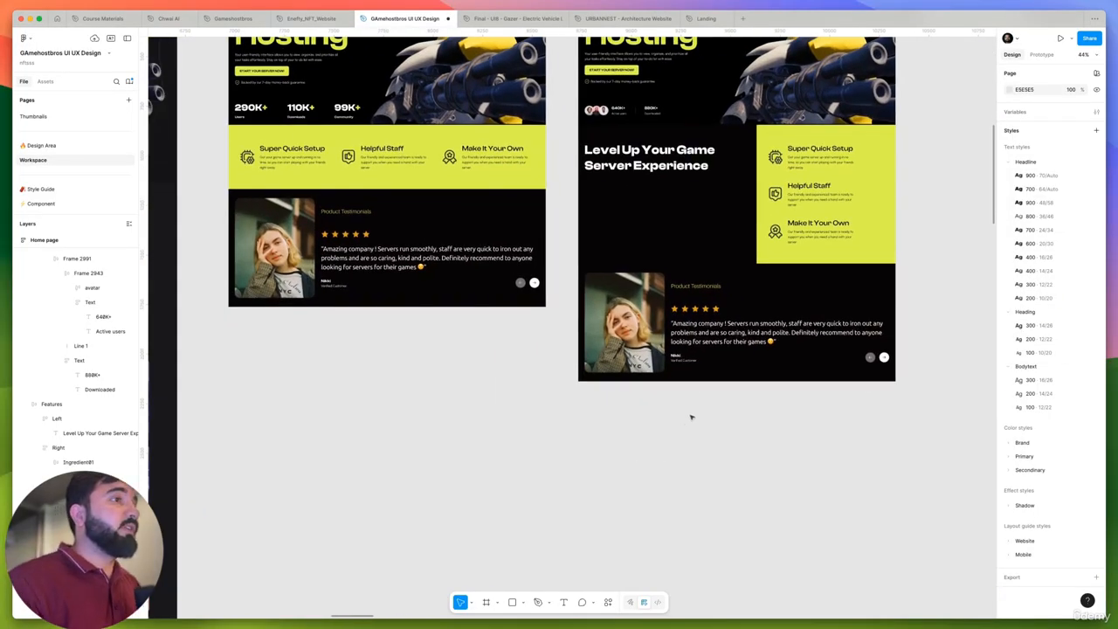
# Compare the testimonials sections in both Home page designs with the one in the original dark page
pyautogui.scroll(-5, 691, 417)
pyautogui.scroll(5, 439, 260)
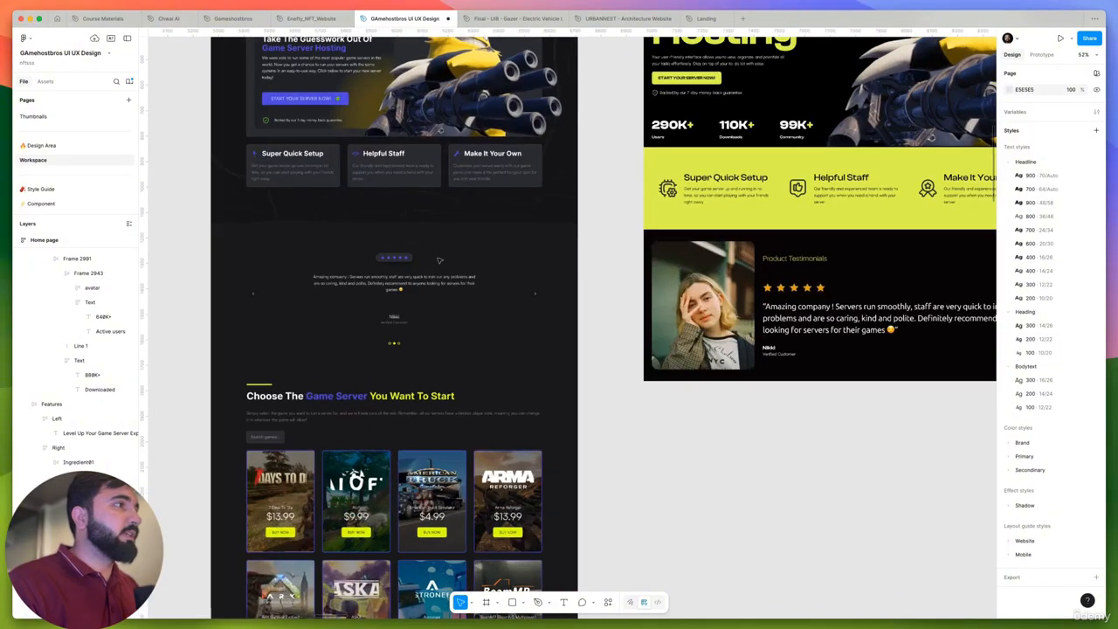
pyautogui.scroll(-4, 439, 261)
pyautogui.scroll(4, 718, 357)
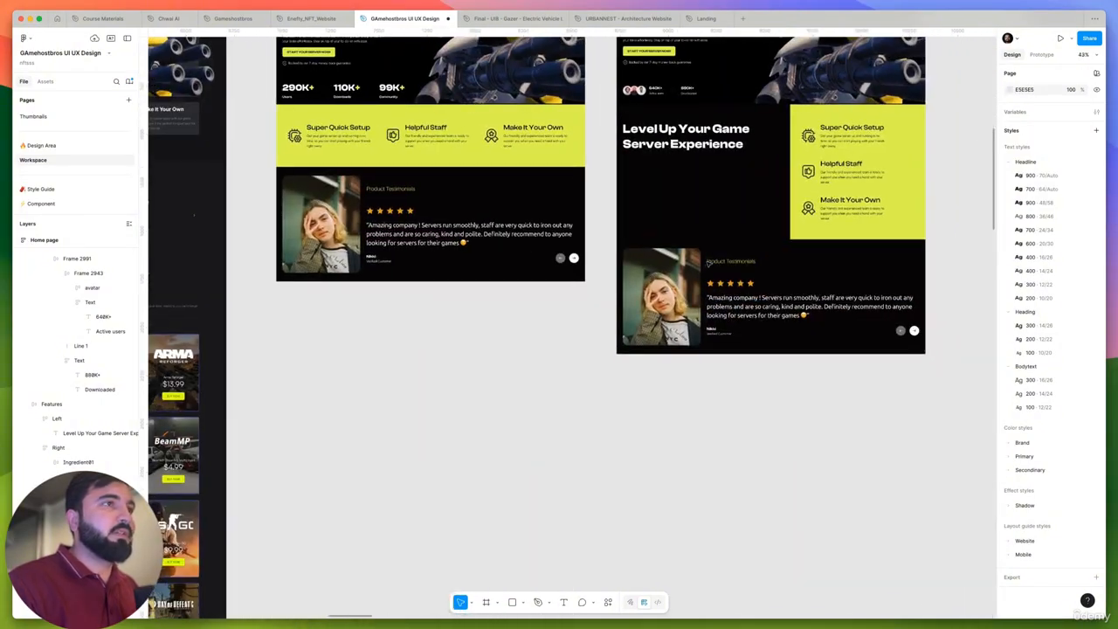
pyautogui.click(707, 263)
pyautogui.hscroll(4, 830, 399)
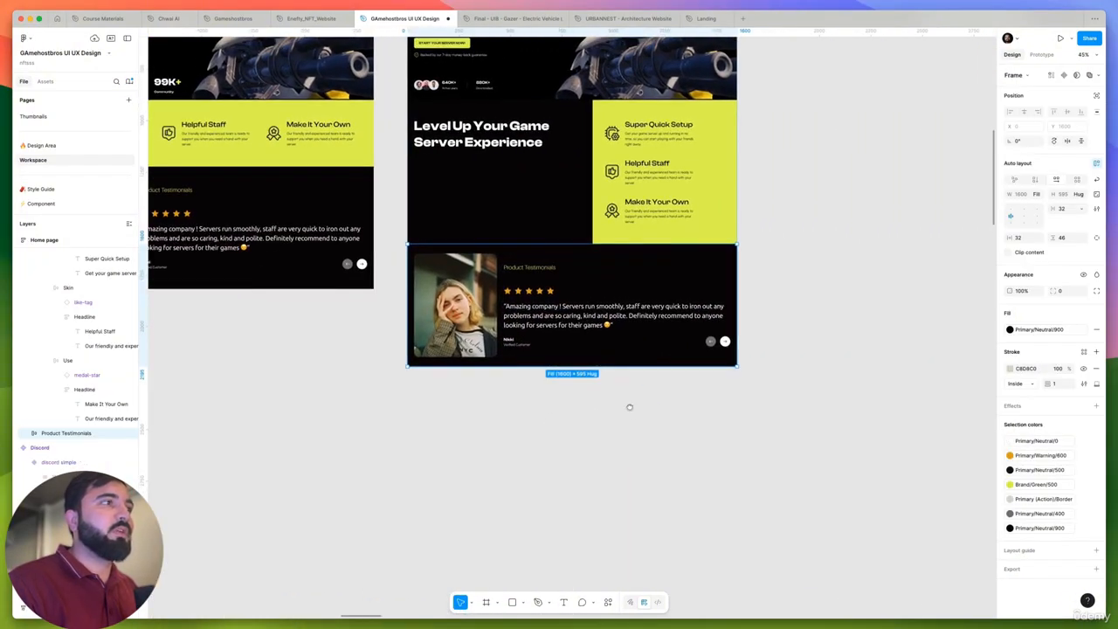
pyautogui.hscroll(1, 568, 349)
pyautogui.scroll(-5, 517, 282)
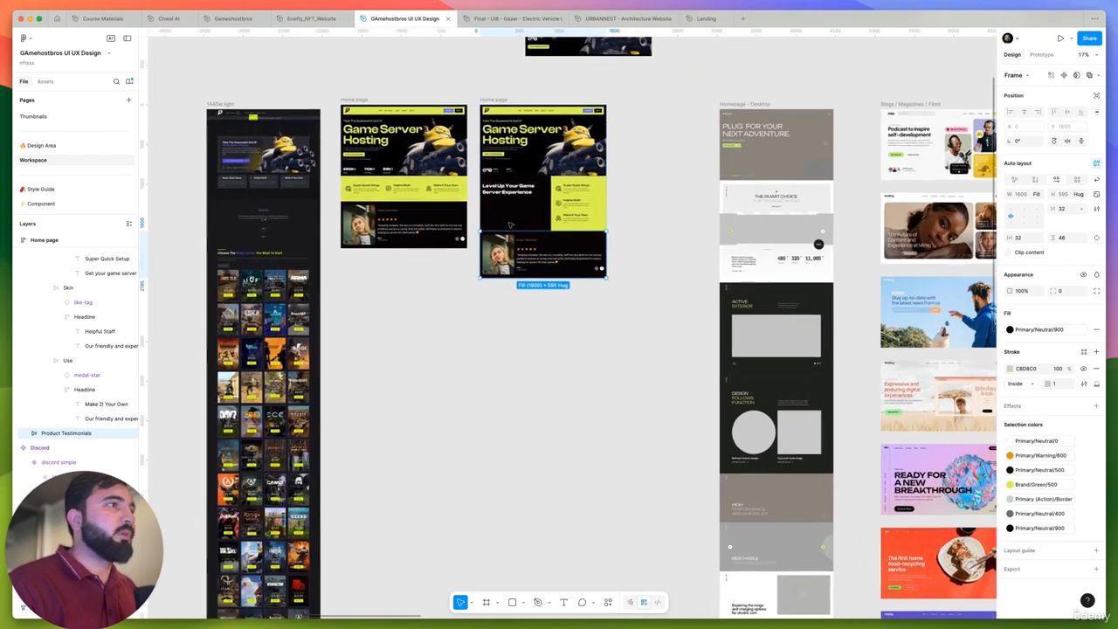
pyautogui.hotkey('shift', '2')
pyautogui.click(819, 294)
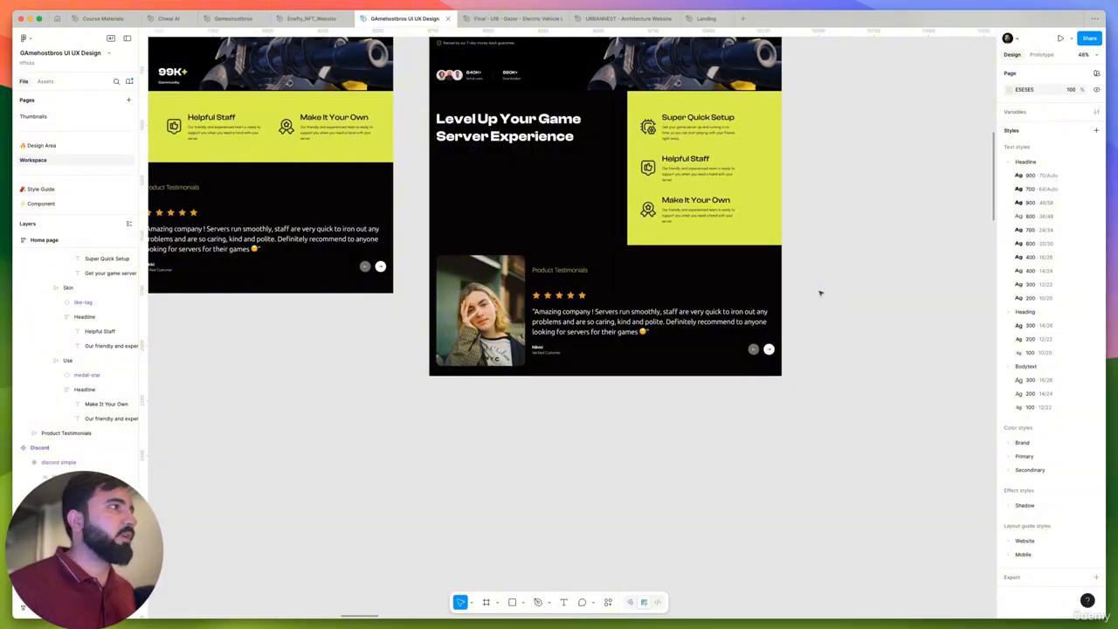
pyautogui.scroll(-5, 677, 240)
pyautogui.scroll(6, 352, 270)
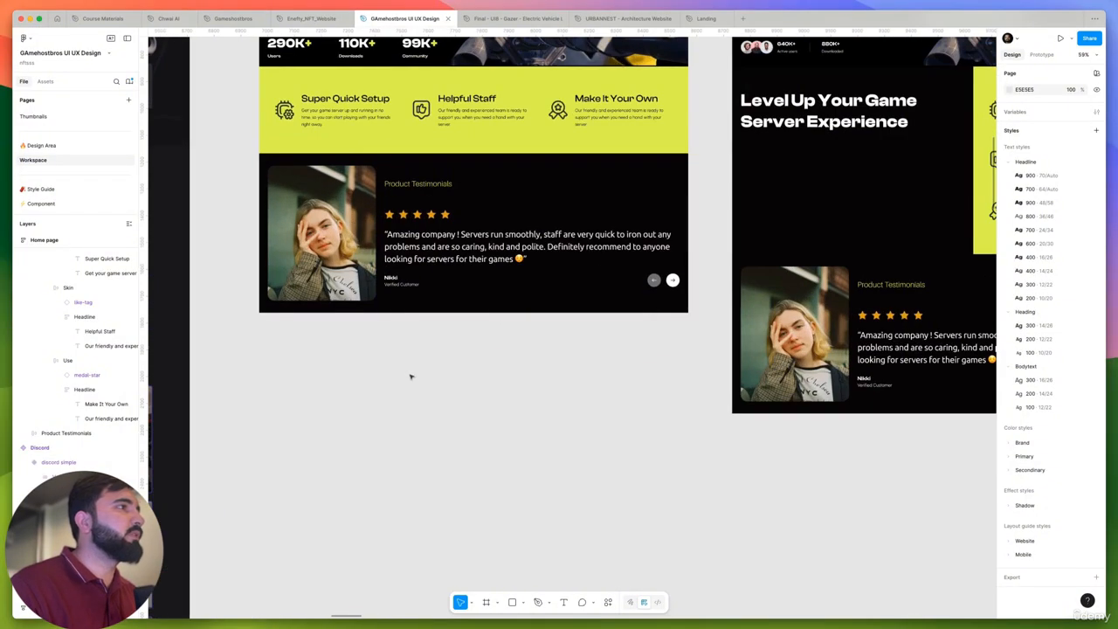
pyautogui.scroll(2, 419, 380)
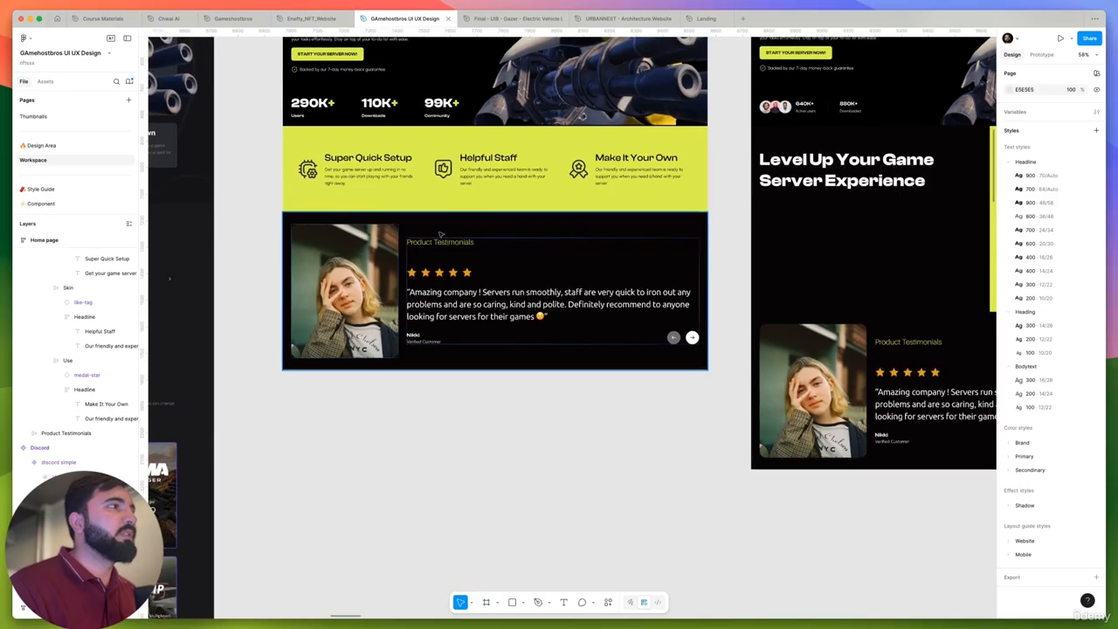
# Browse the reference website designs in the workspace for a testimonials section heading layout
pyautogui.scroll(-5, 441, 234)
pyautogui.scroll(-4, 583, 405)
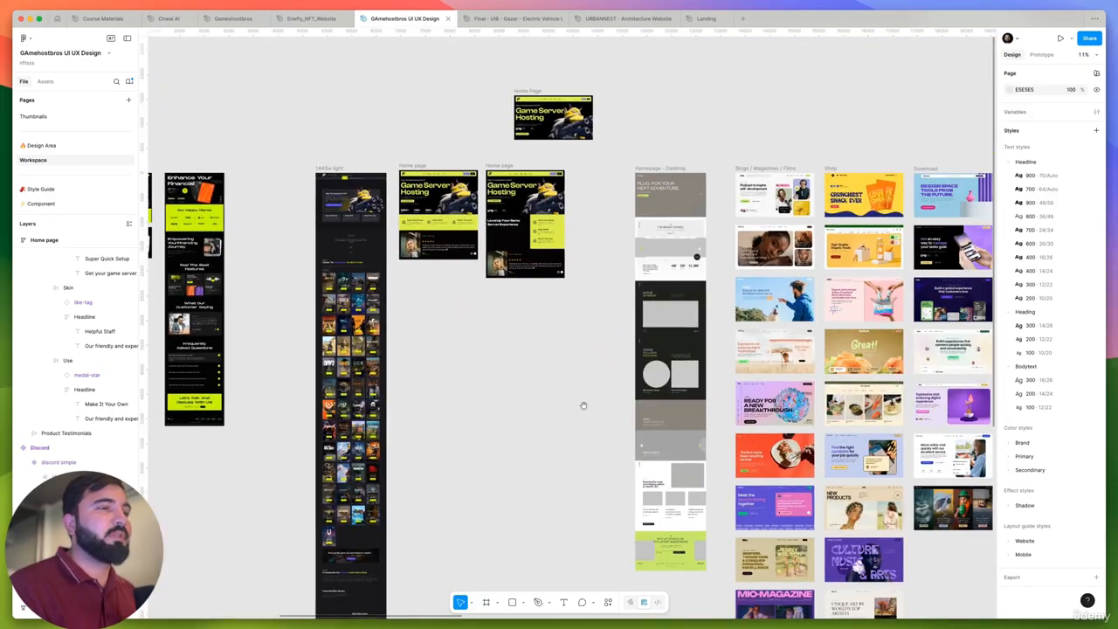
pyautogui.hscroll(5, 477, 324)
pyautogui.scroll(-5, 869, 318)
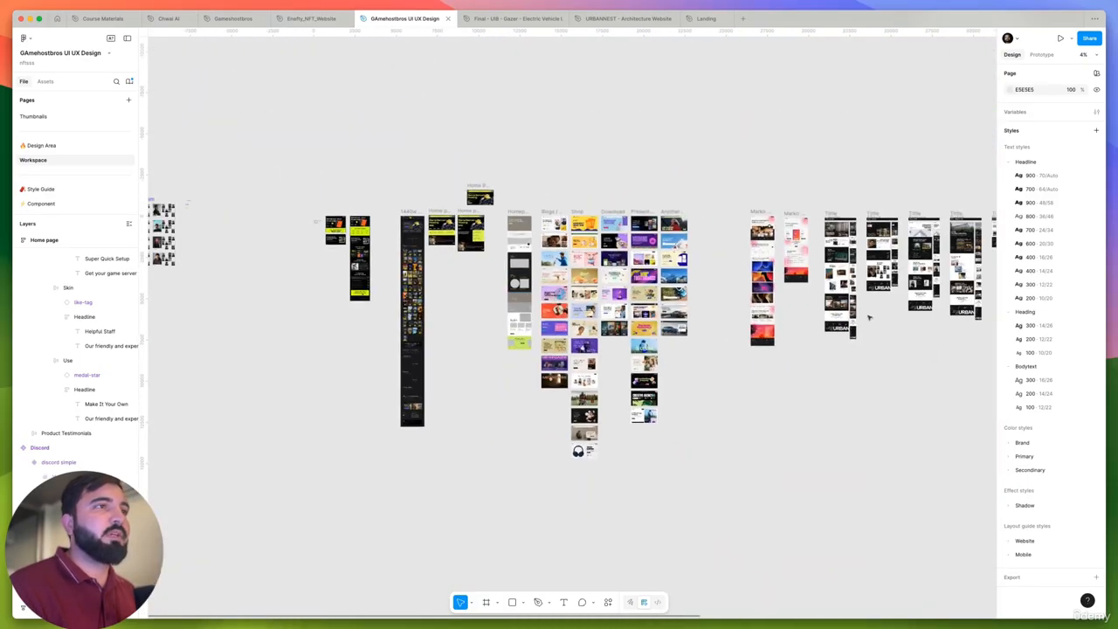
pyautogui.scroll(5, 869, 318)
pyautogui.scroll(-5, 757, 287)
pyautogui.hscroll(8, 606, 332)
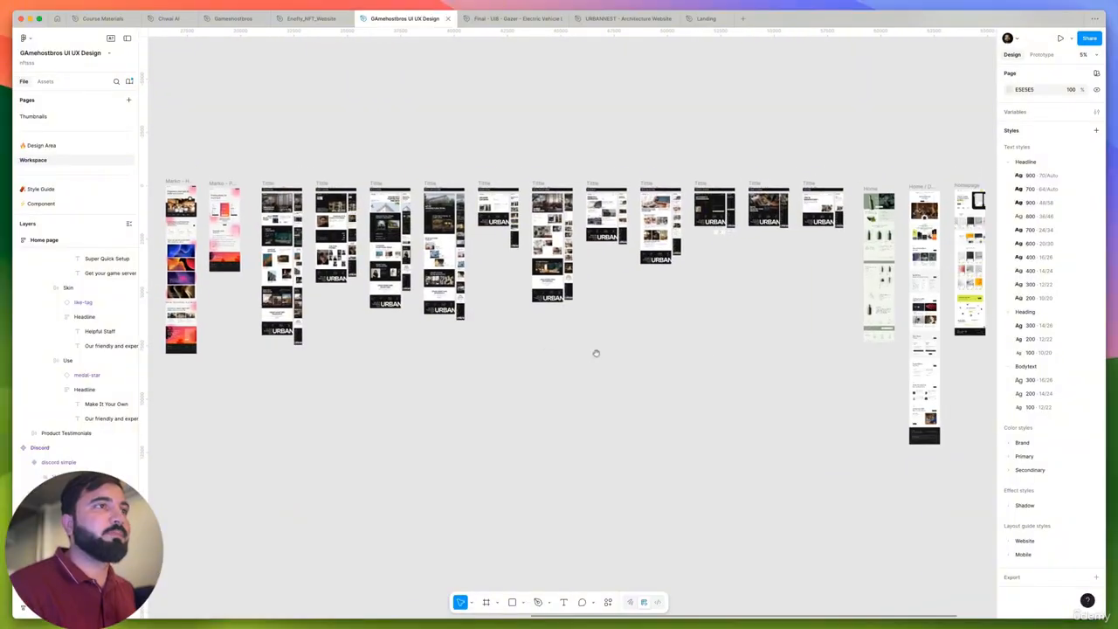
pyautogui.hscroll(5, 596, 353)
pyautogui.scroll(10, 683, 343)
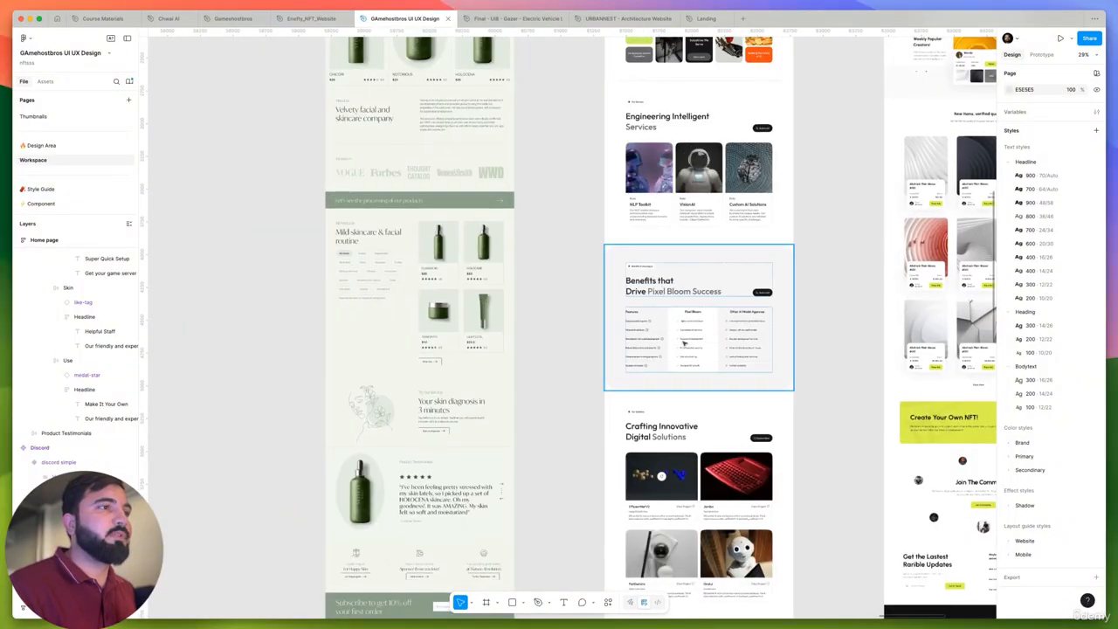
pyautogui.scroll(-5, 684, 343)
pyautogui.scroll(6, 684, 332)
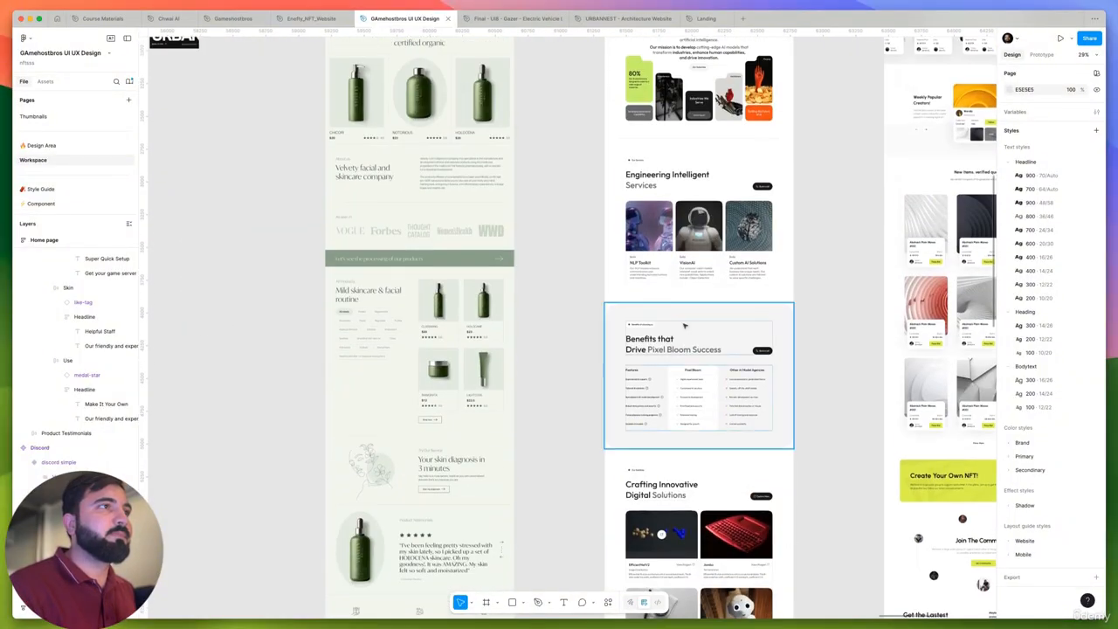
pyautogui.scroll(-10, 684, 326)
pyautogui.scroll(10, 699, 431)
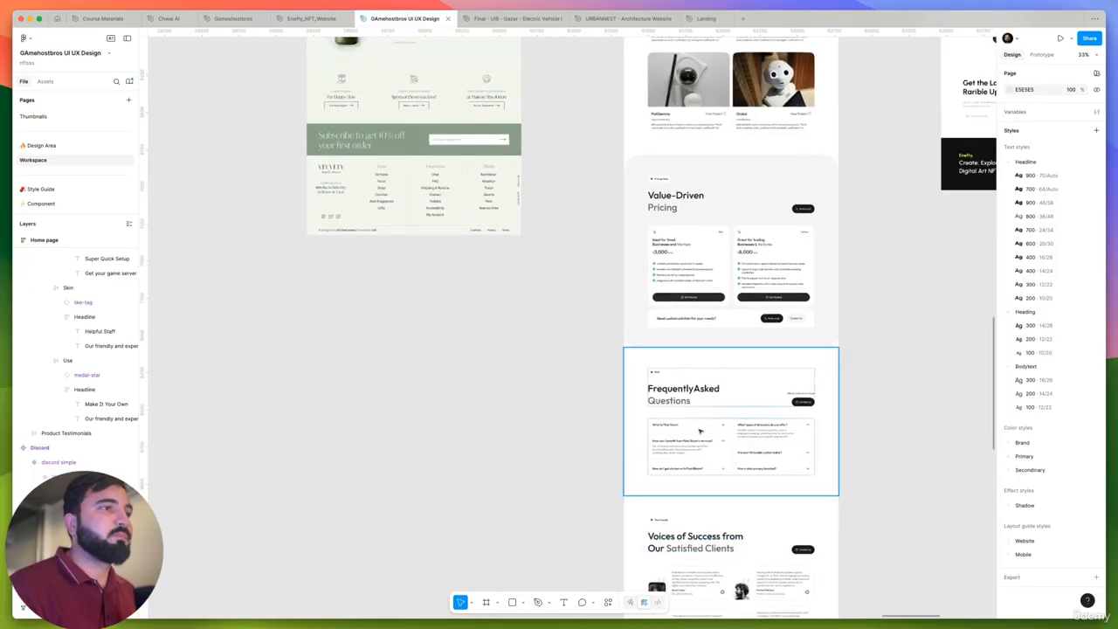
pyautogui.scroll(-4, 699, 430)
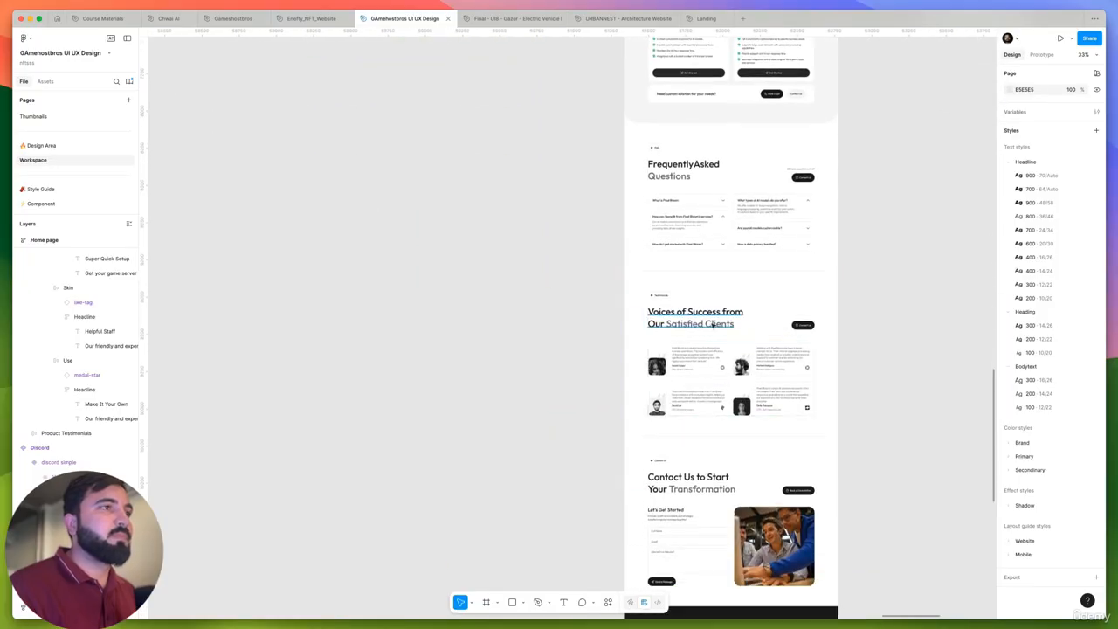
pyautogui.scroll(5, 708, 355)
# Copy the "Voices of Success from Our Satisfied Clients" heading row from the Home / Desktop reference and place it below the second Home page
pyautogui.click(698, 317)
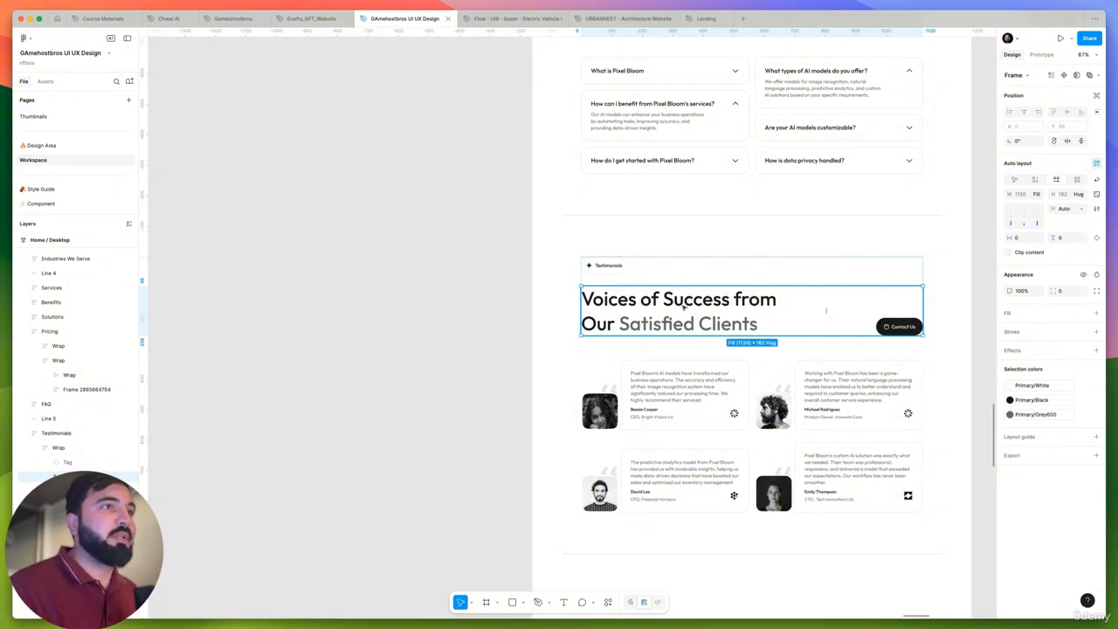
pyautogui.scroll(-8, 743, 311)
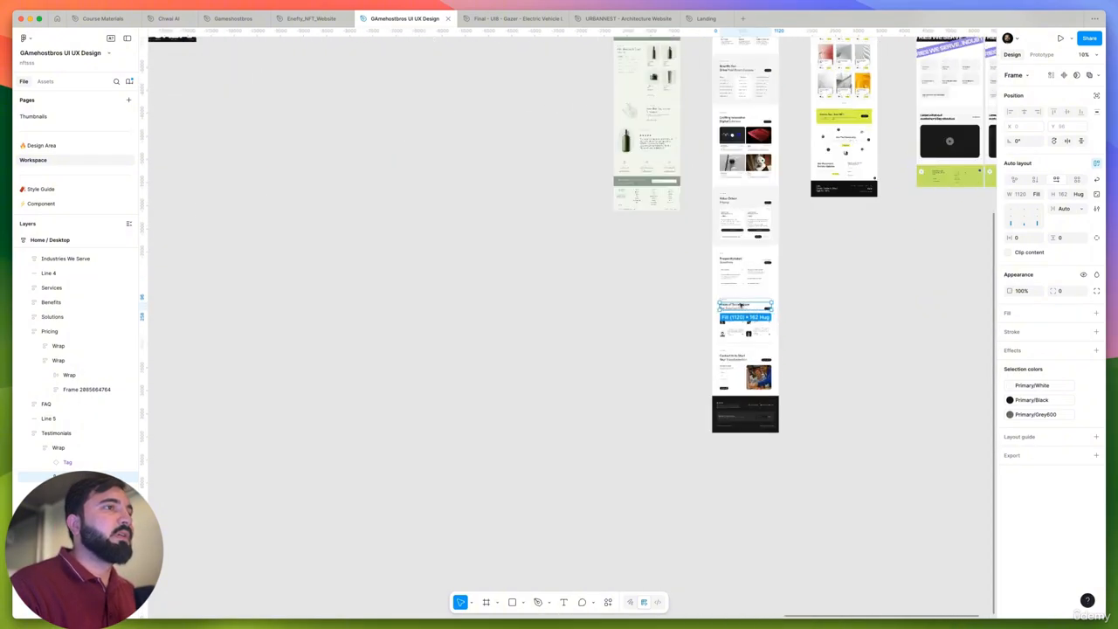
pyautogui.scroll(5, 741, 304)
pyautogui.scroll(-10, 743, 301)
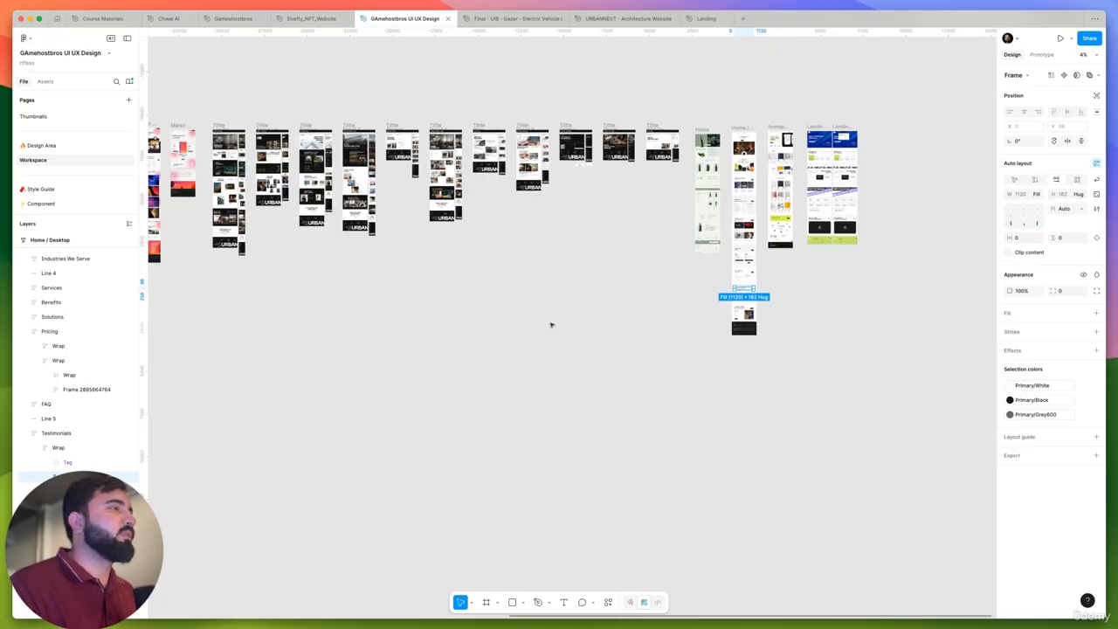
pyautogui.hscroll(-10, 568, 332)
pyautogui.scroll(10, 548, 422)
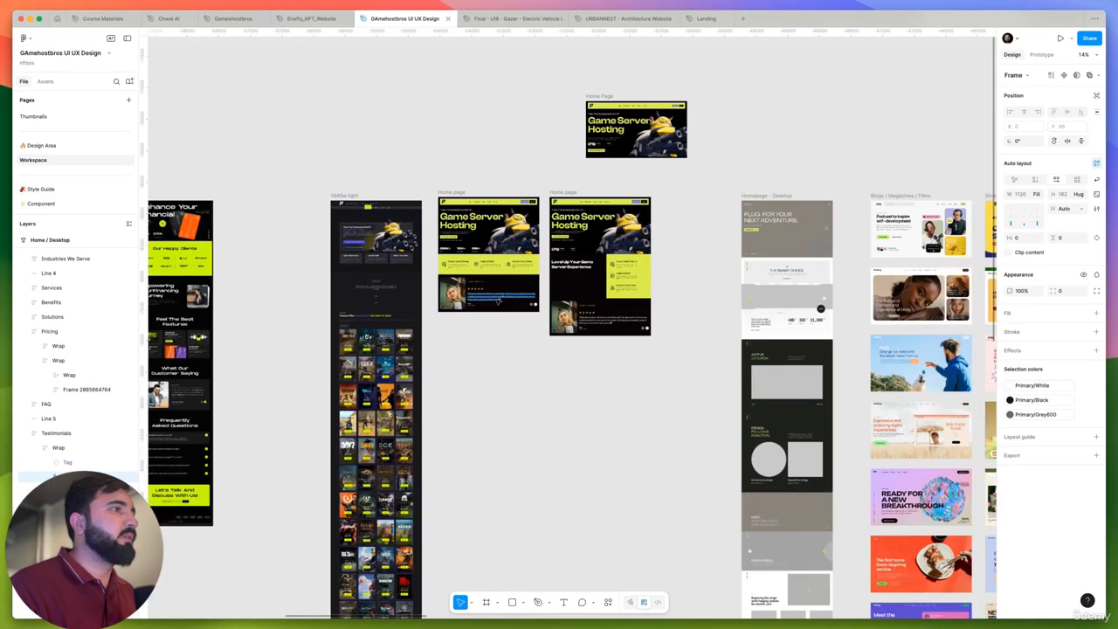
pyautogui.press('super+v')
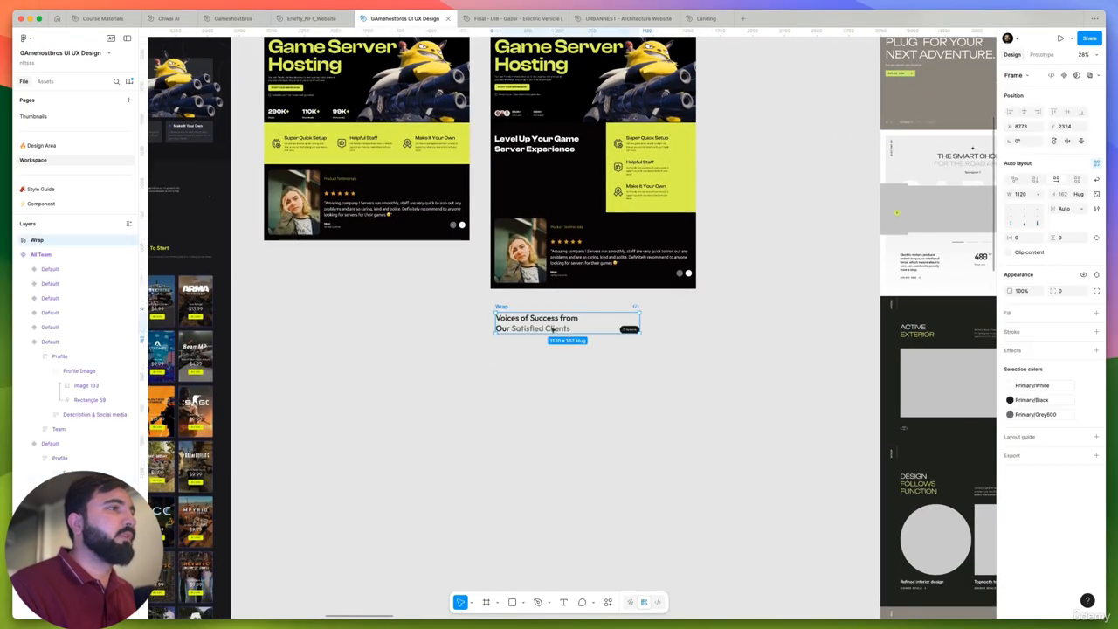
pyautogui.moveTo(542, 325); pyautogui.dragTo(567, 324)
# Wrap the customer photo and the Content frame in the second Home page's Product Testimonials section in one auto layout frame
pyautogui.scroll(-2, 583, 289)
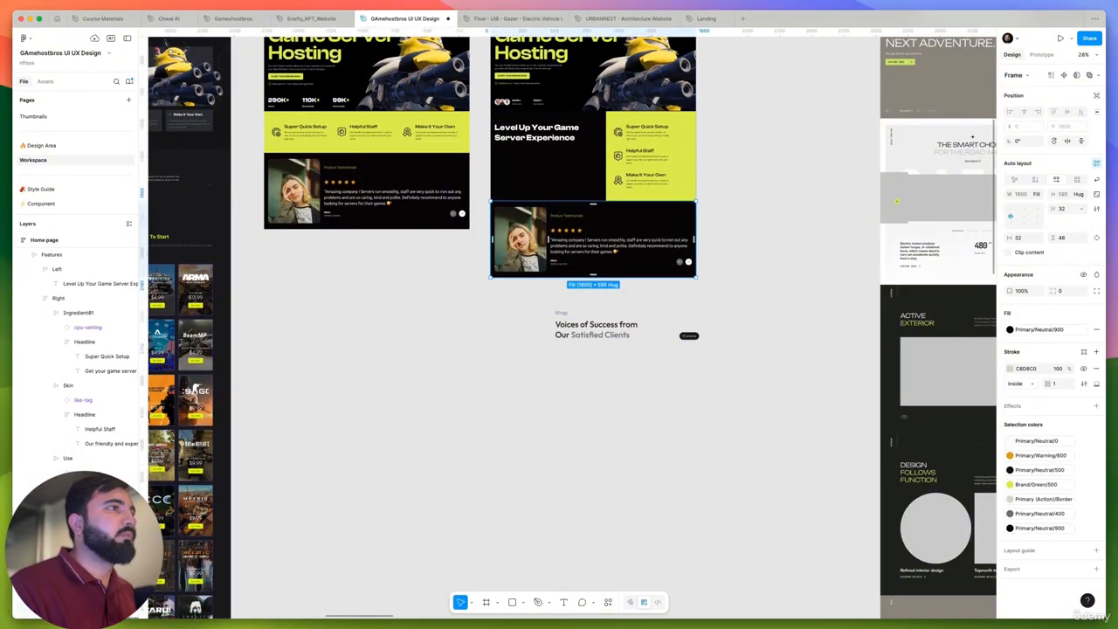
pyautogui.click(552, 186)
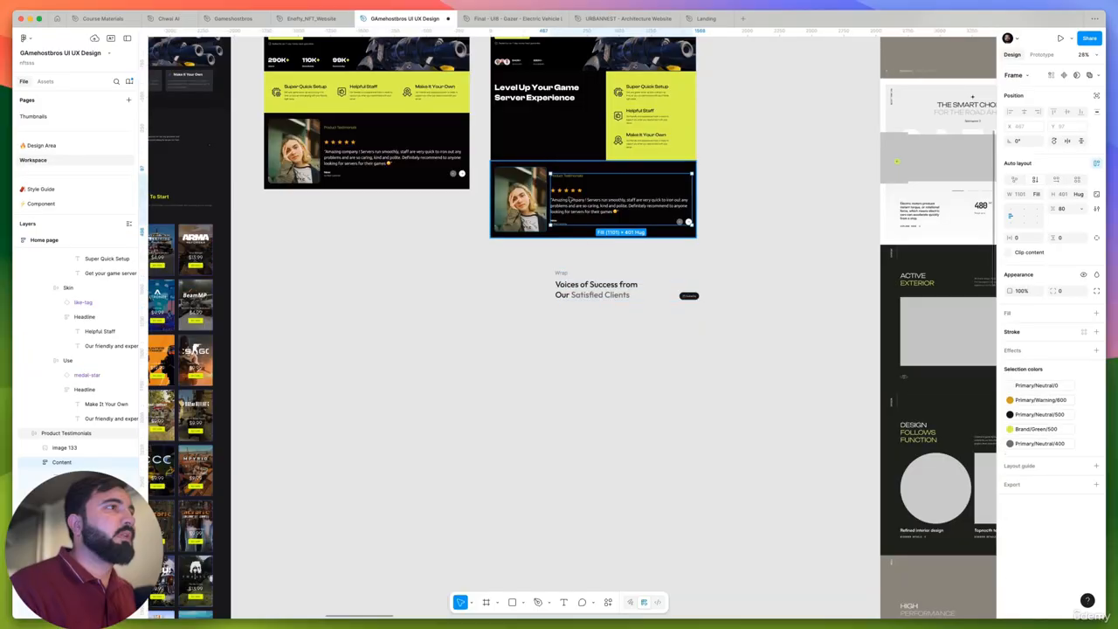
pyautogui.keyDown('shift'); pyautogui.click(543, 184); pyautogui.keyUp('shift')
pyautogui.hotkey('shift', 'a')
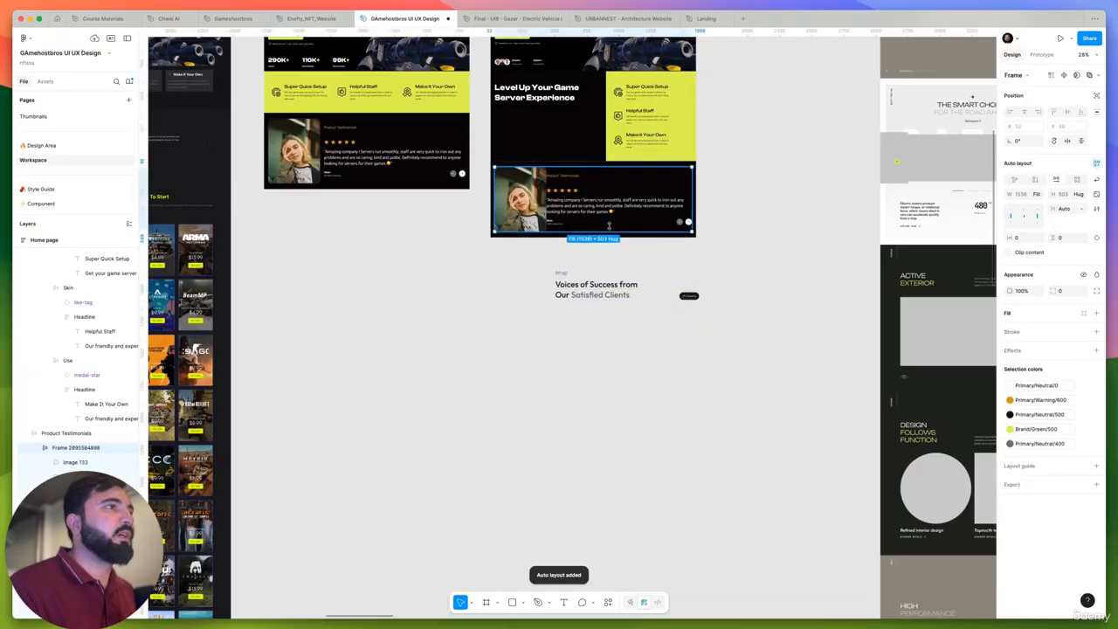
# Set the gap between the customer photo and the Content frame to 32 in the second Home page's testimonials section
pyautogui.scroll(2, 631, 208)
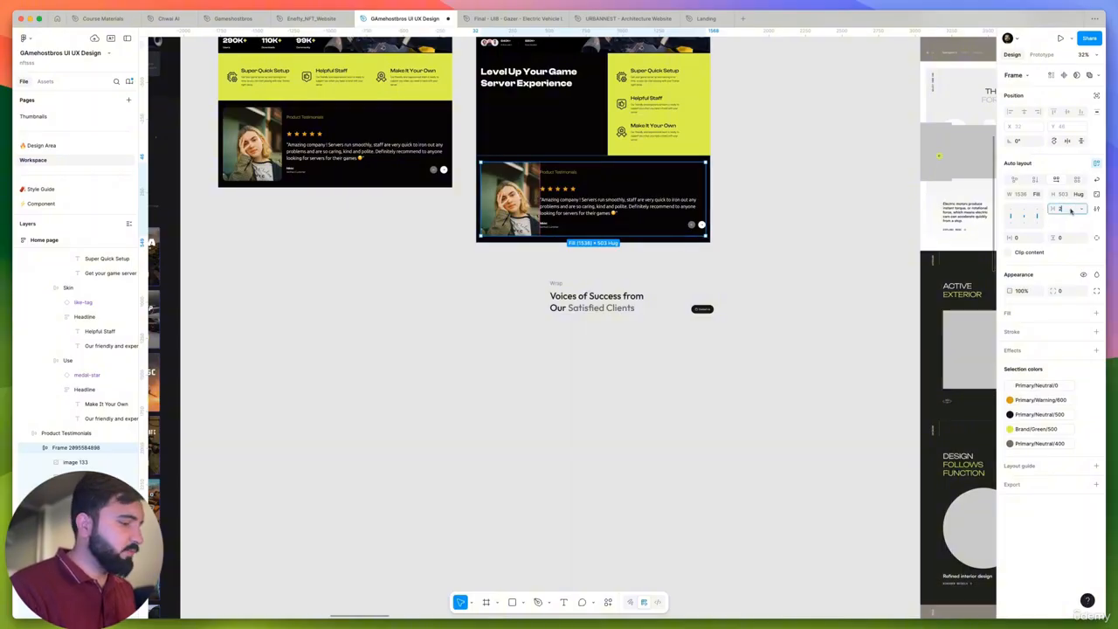
pyautogui.press('Return')
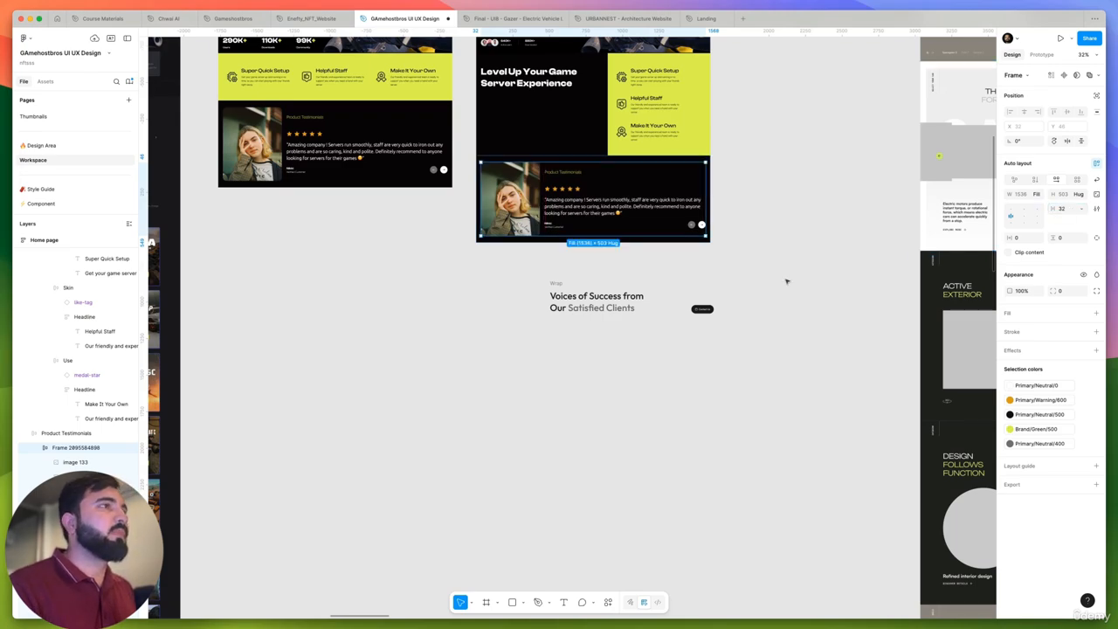
pyautogui.click(625, 285)
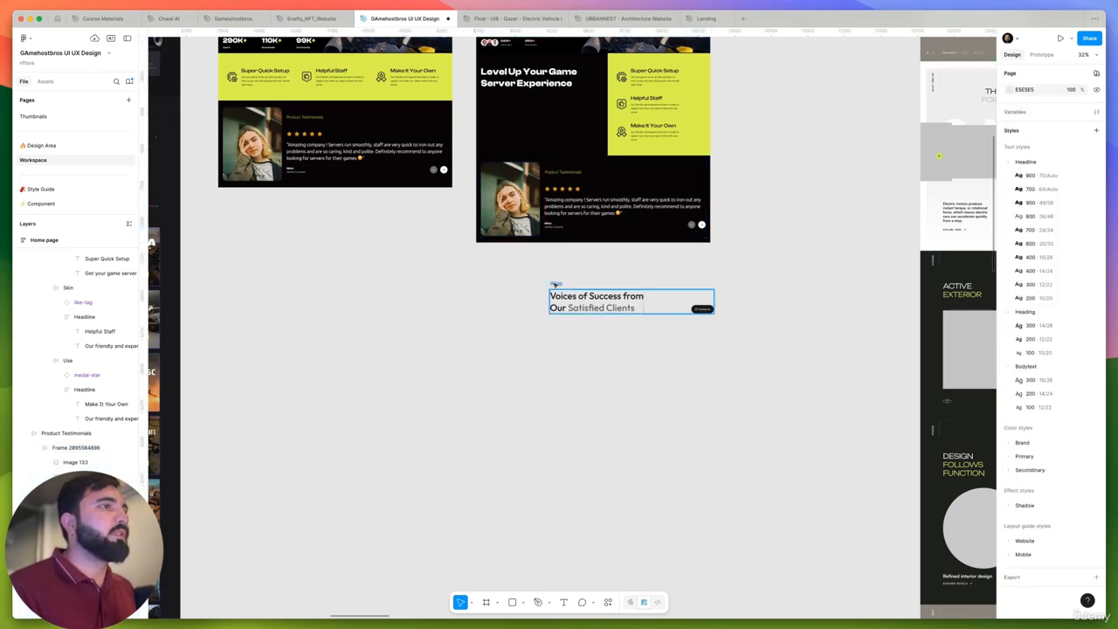
# Place a copy of the "Voices of Success from Our Satisfied Clients" heading row inside the second Home page's Product Testimonials section
pyautogui.moveTo(554, 285); pyautogui.dragTo(538, 159)
pyautogui.click(536, 160)
pyautogui.hotkey('ctrl', 'z')
pyautogui.scroll(5, 540, 161)
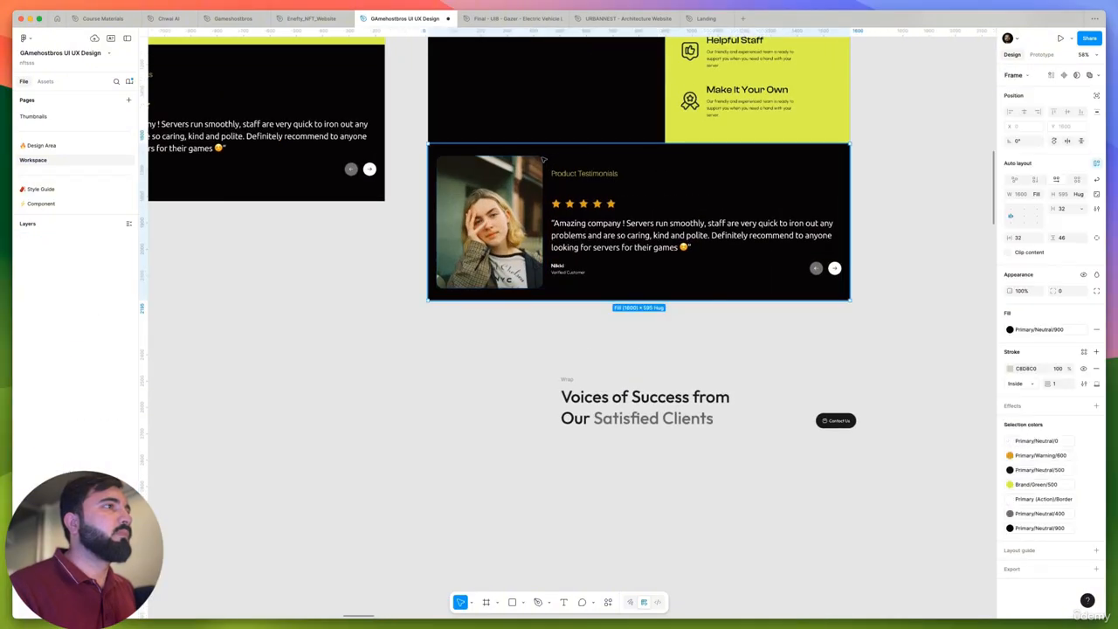
pyautogui.hotkey('ctrl', 'shift', 'z')
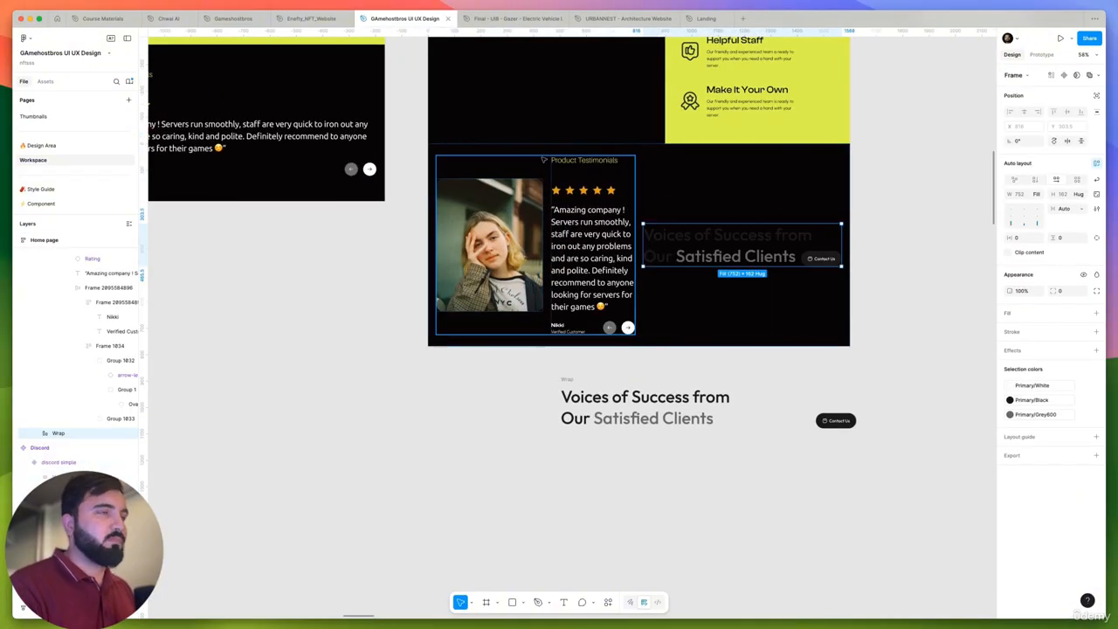
# Stack the second Home page's Product Testimonials section vertically, with the heading row above the testimonial
pyautogui.click(753, 168)
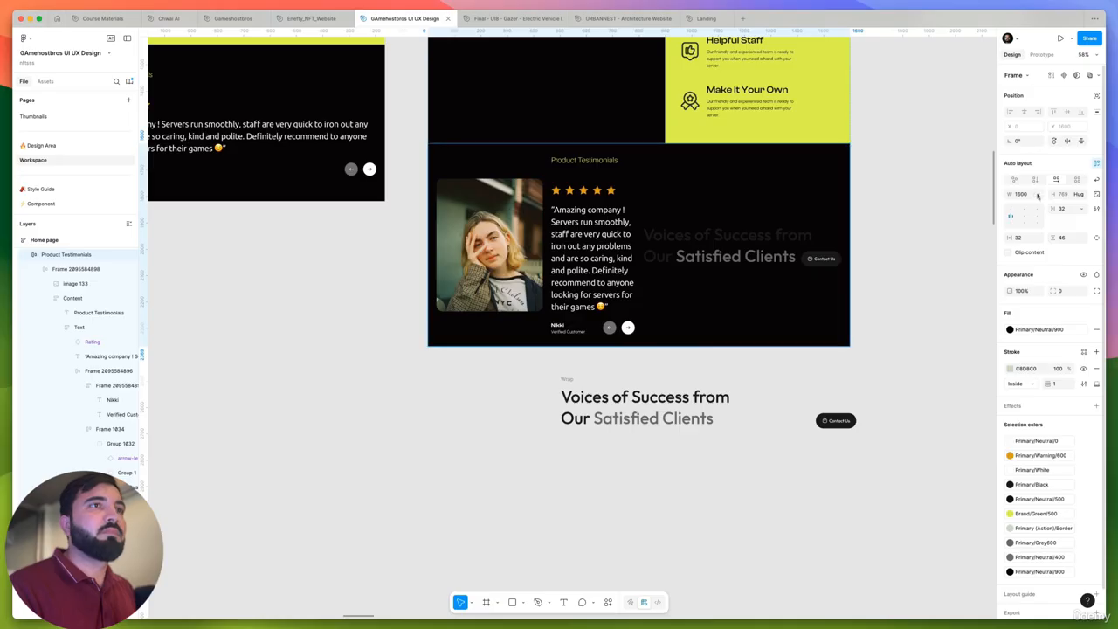
pyautogui.click(1014, 180)
pyautogui.moveTo(519, 330); pyautogui.dragTo(529, 196)
pyautogui.scroll(-4, 636, 361)
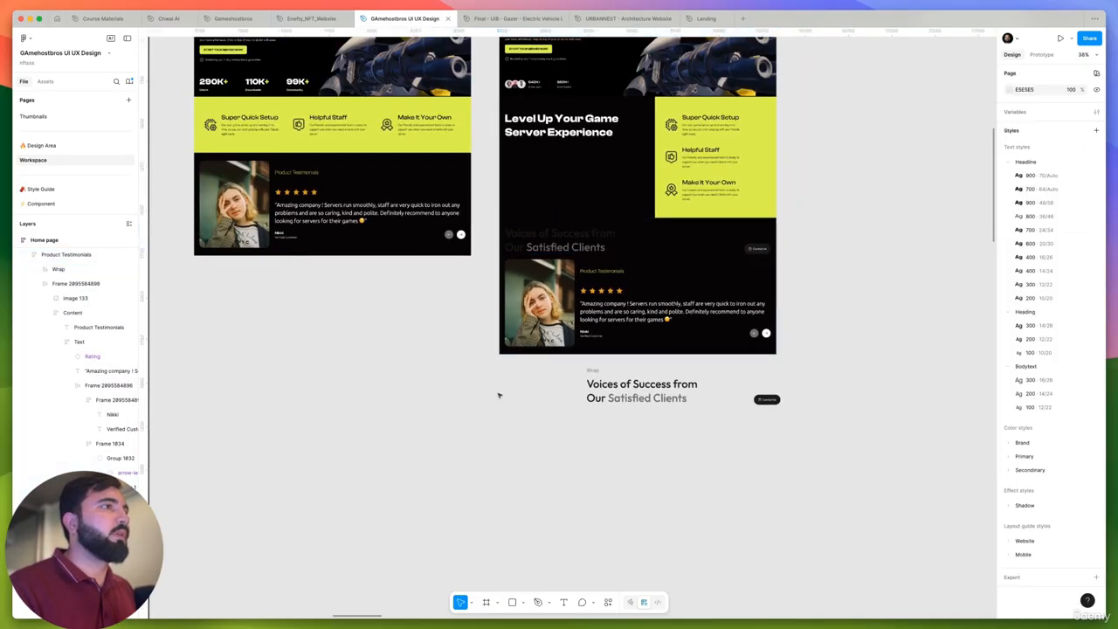
# Apply the "Level Up Your Game Server Experience" title's Headline/700 style and Primary/Neutral/0 fill to the "Voices of Success" heading
pyautogui.click(651, 201)
pyautogui.click(653, 323)
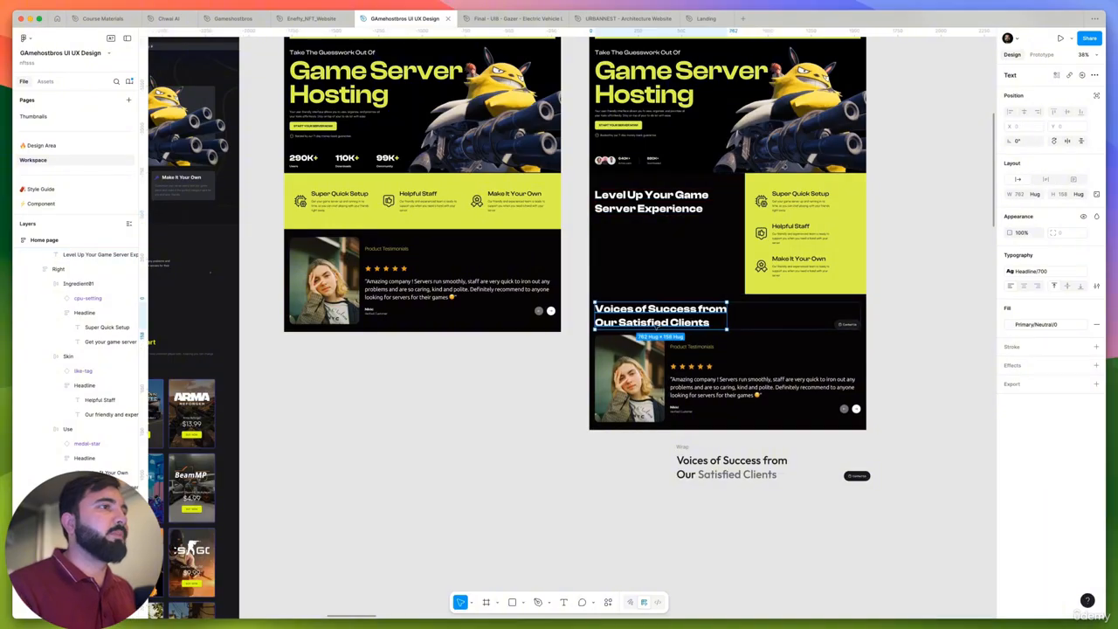
pyautogui.scroll(-1, 552, 387)
pyautogui.scroll(2, 552, 387)
# Change the weight of the 64/Auto Headline 700 text style to Semibold
pyautogui.click(707, 187)
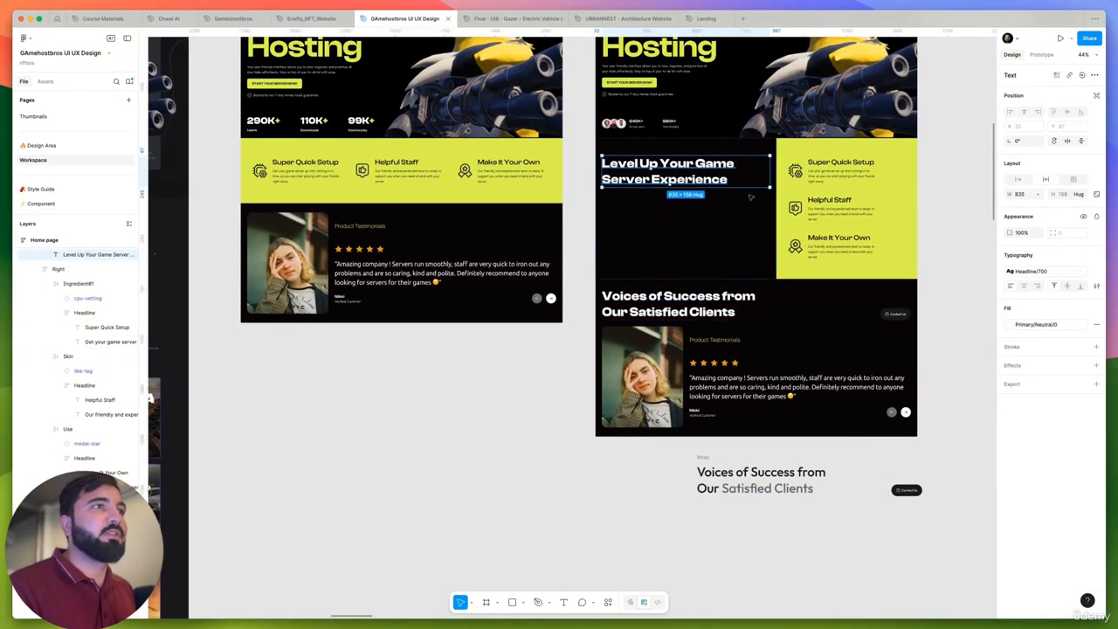
pyautogui.click(1035, 274)
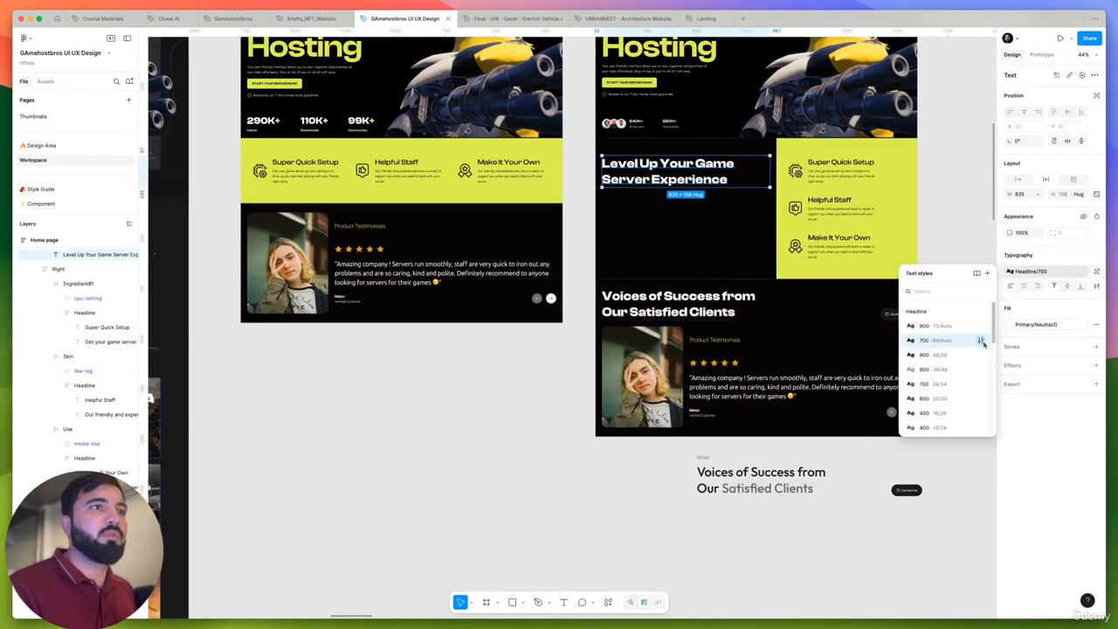
pyautogui.click(980, 340)
pyautogui.click(816, 486)
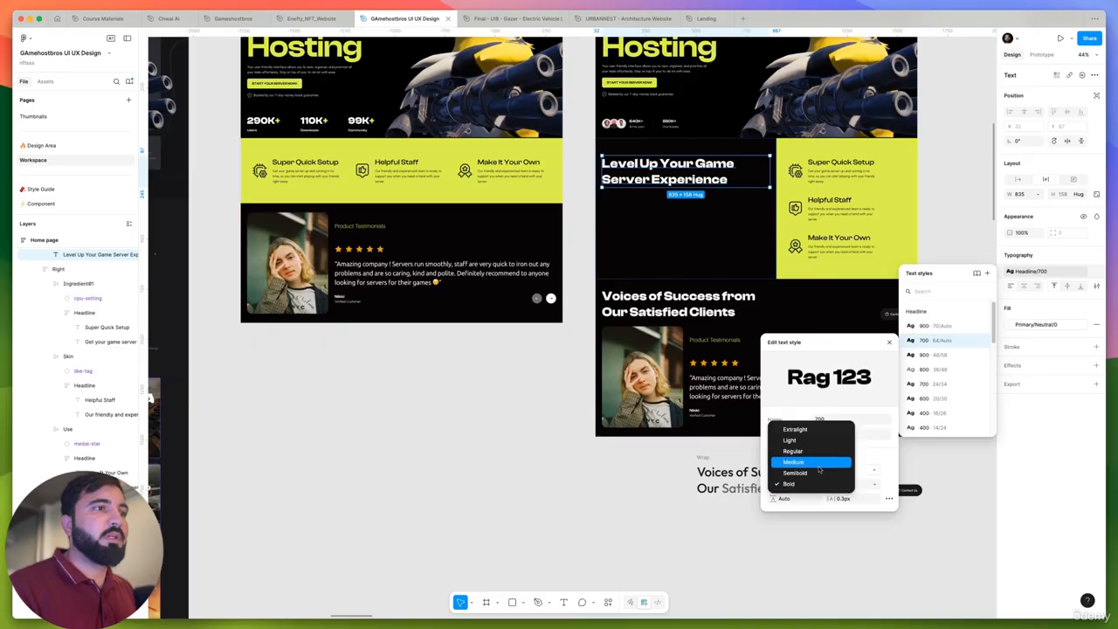
pyautogui.click(818, 472)
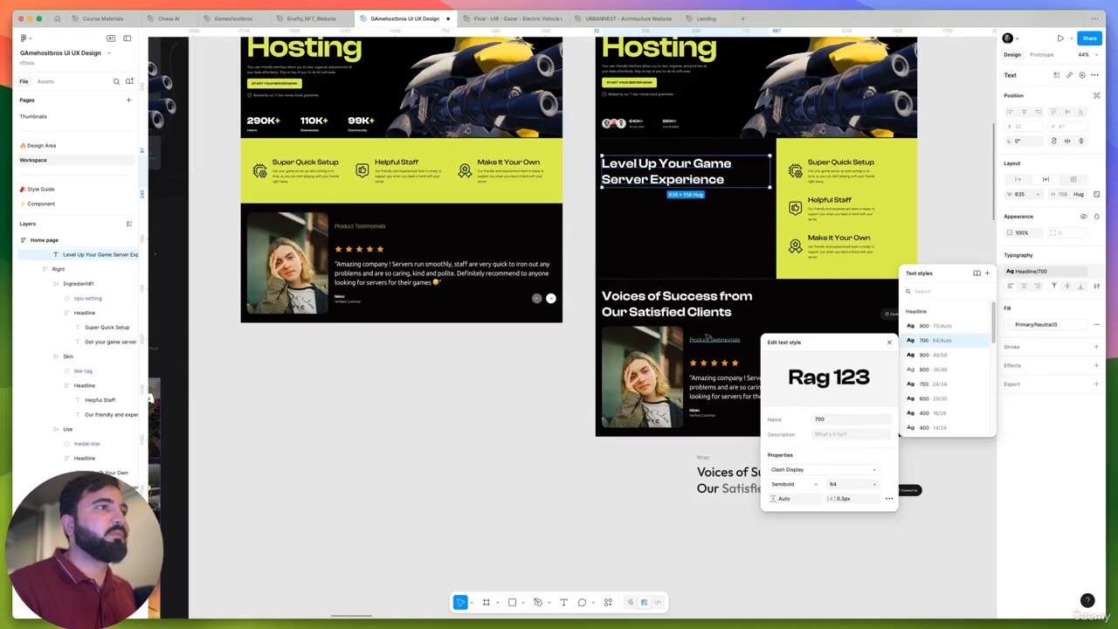
pyautogui.click(543, 439)
# Delete the Contact Us button from the testimonials heading row in the second Home page
pyautogui.hscroll(5, 542, 439)
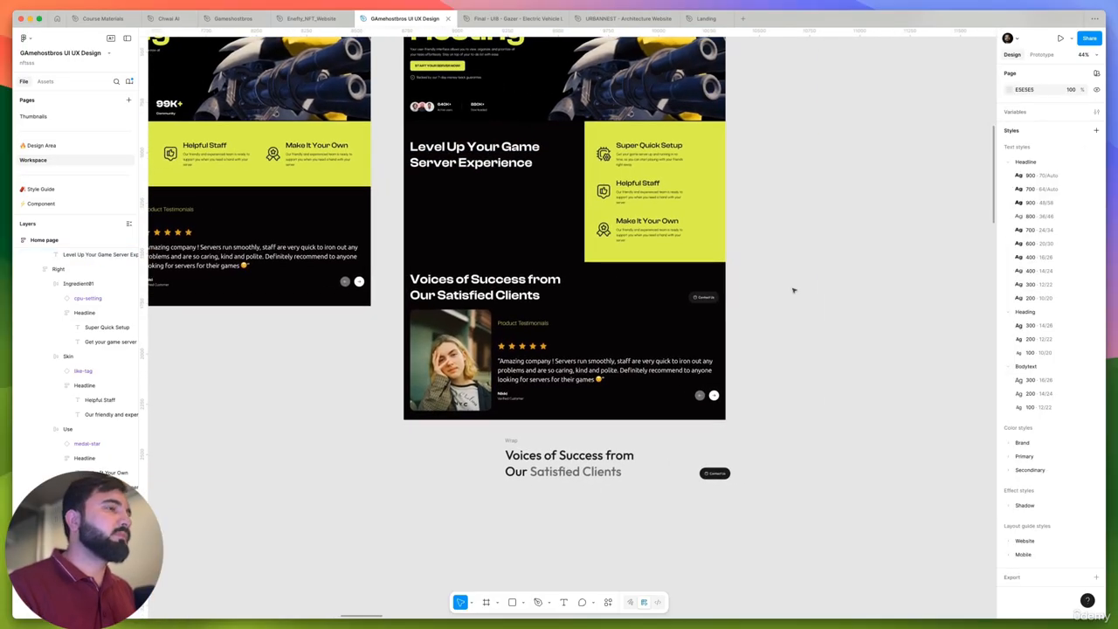
pyautogui.click(690, 302)
pyautogui.click(703, 297)
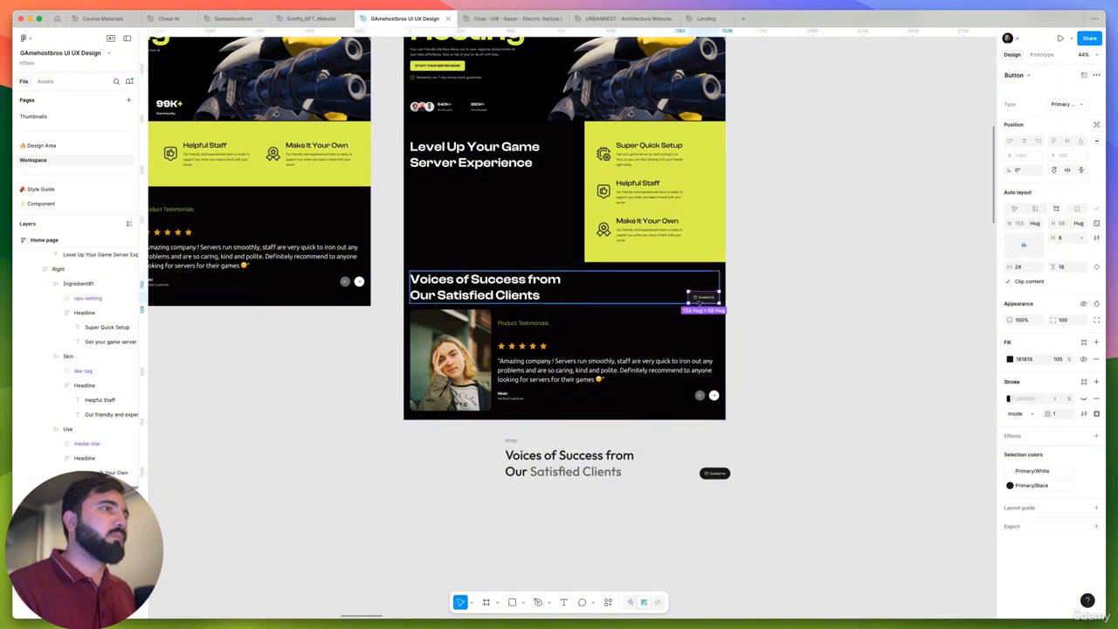
pyautogui.press('Delete')
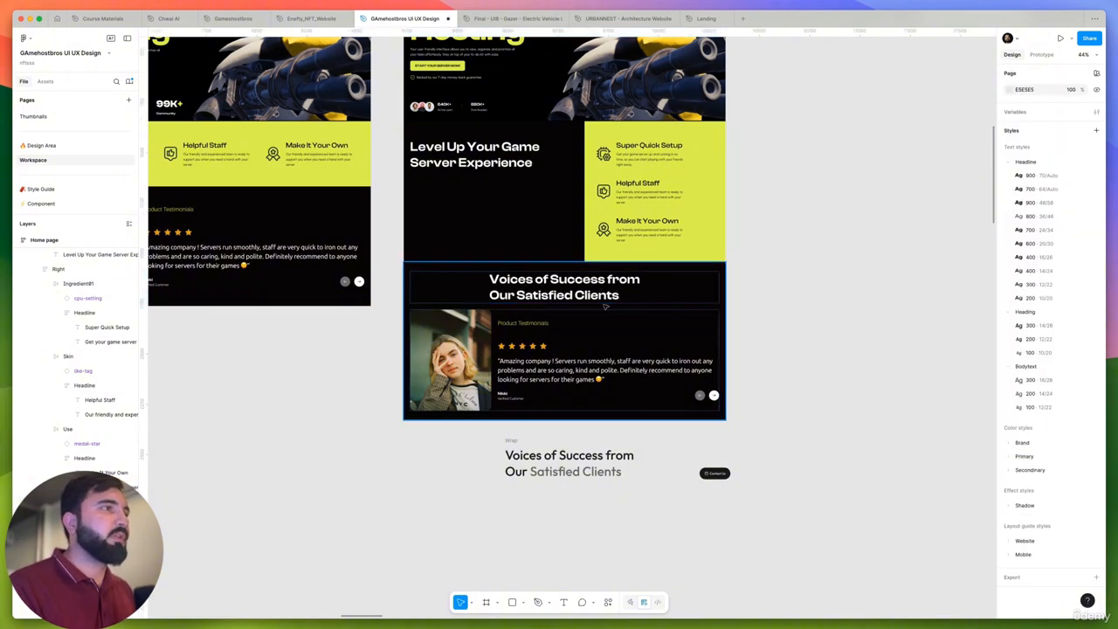
# Center-align the text of the "Voices of Success from Our Satisfied Clients" heading
pyautogui.doubleClick(603, 302)
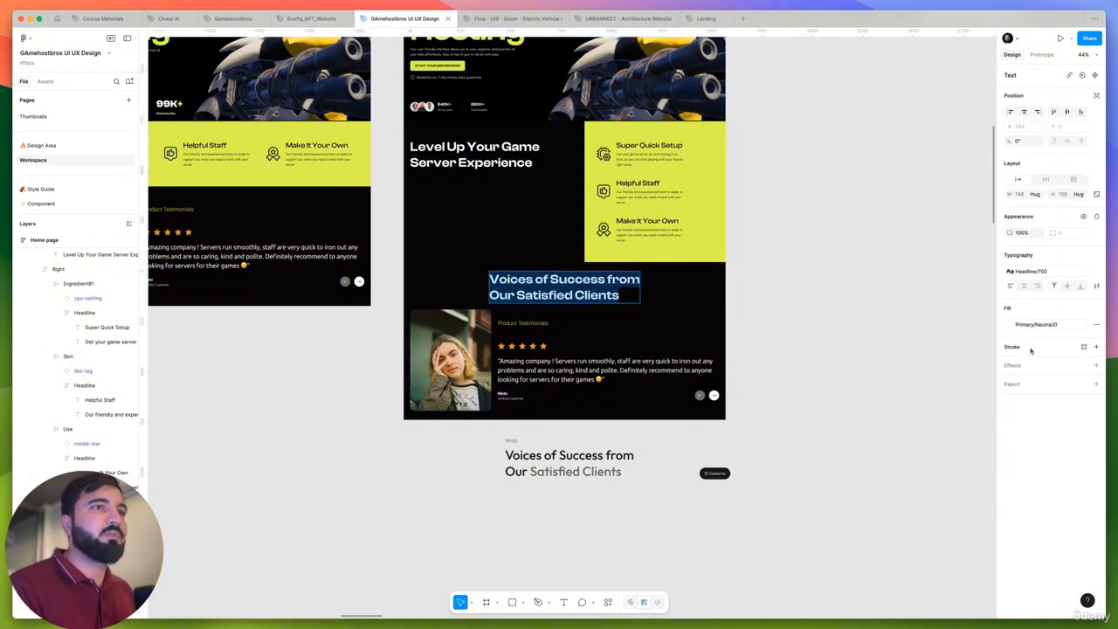
pyautogui.click(1023, 286)
pyautogui.click(824, 325)
pyautogui.hscroll(-2, 785, 275)
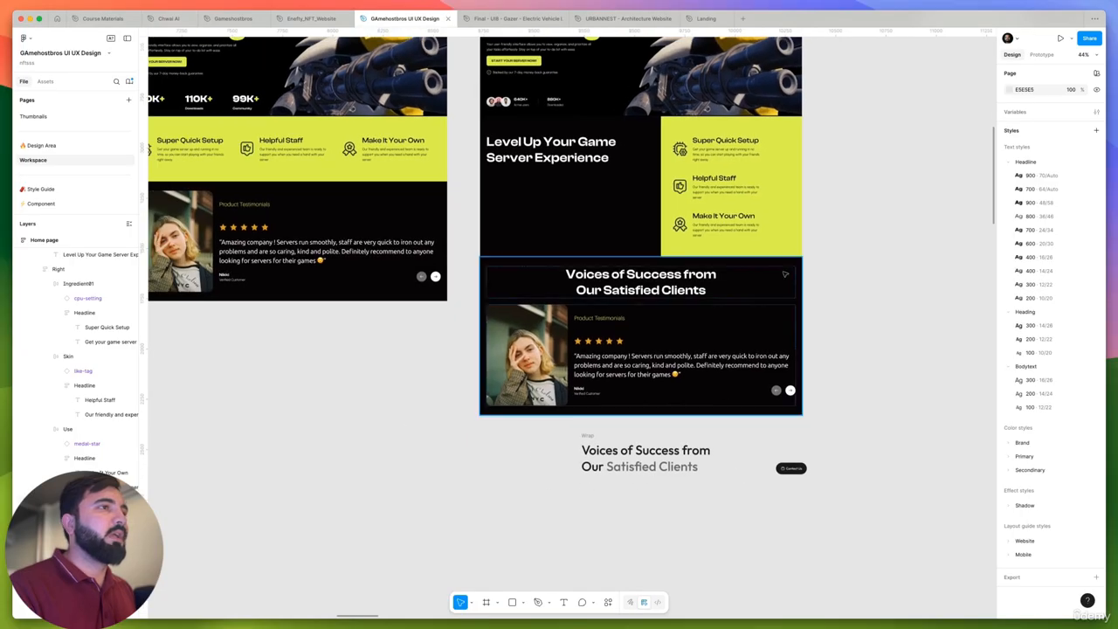
# Delete the spare heading row lying below the second Home page
pyautogui.click(785, 273)
pyautogui.scroll(-2, 624, 284)
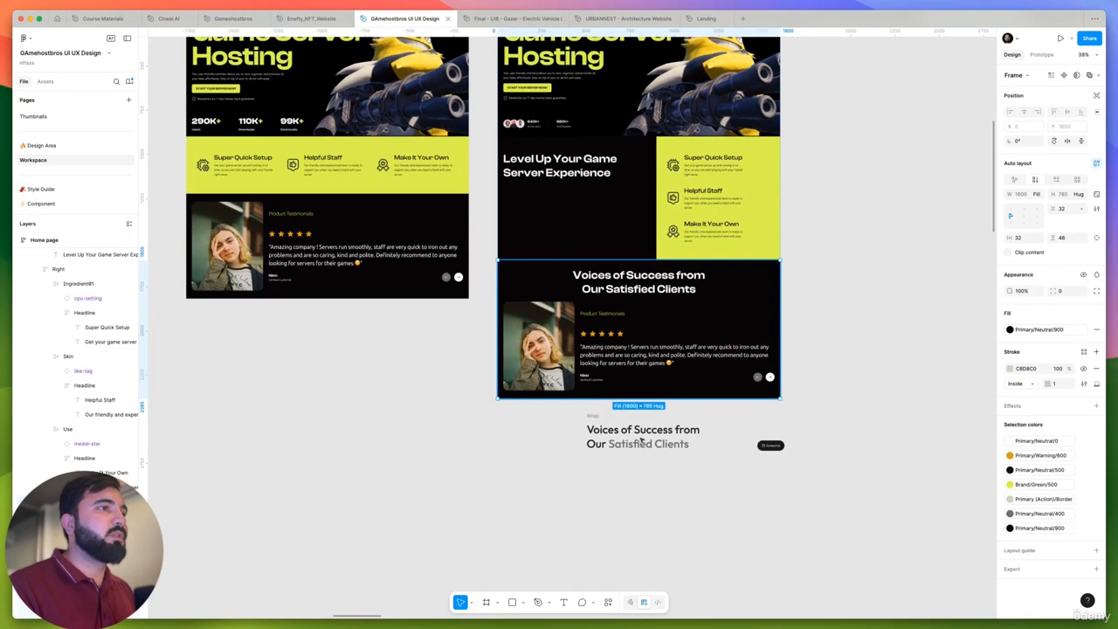
pyautogui.moveTo(582, 416); pyautogui.dragTo(834, 489)
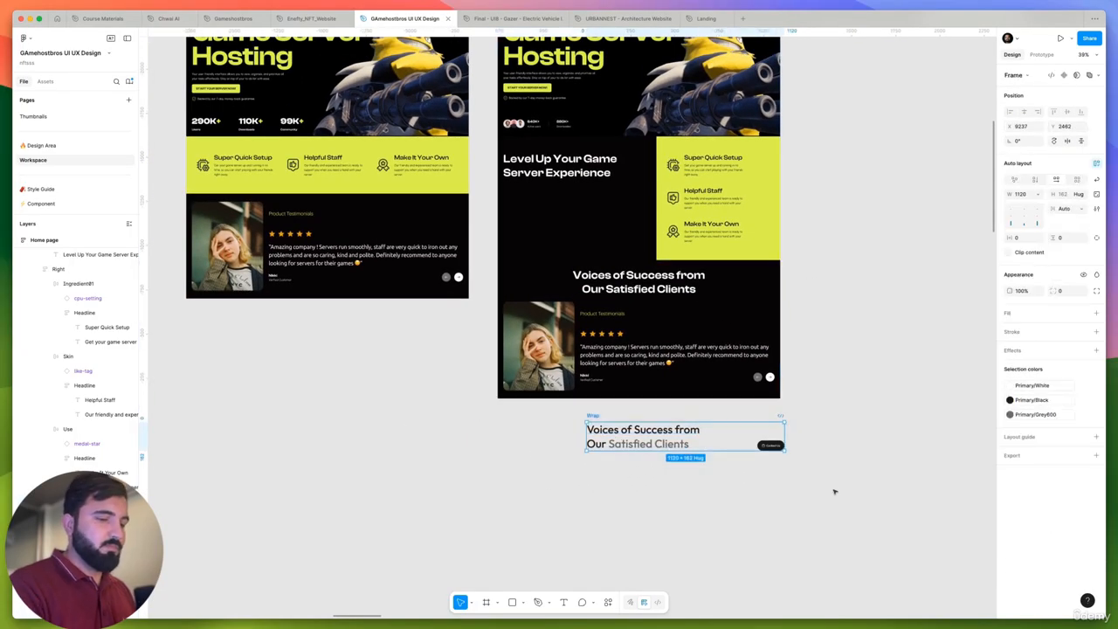
pyautogui.press('Delete')
# Set the vertical padding of the second Home page's Product Testimonials section to 90
pyautogui.click(672, 317)
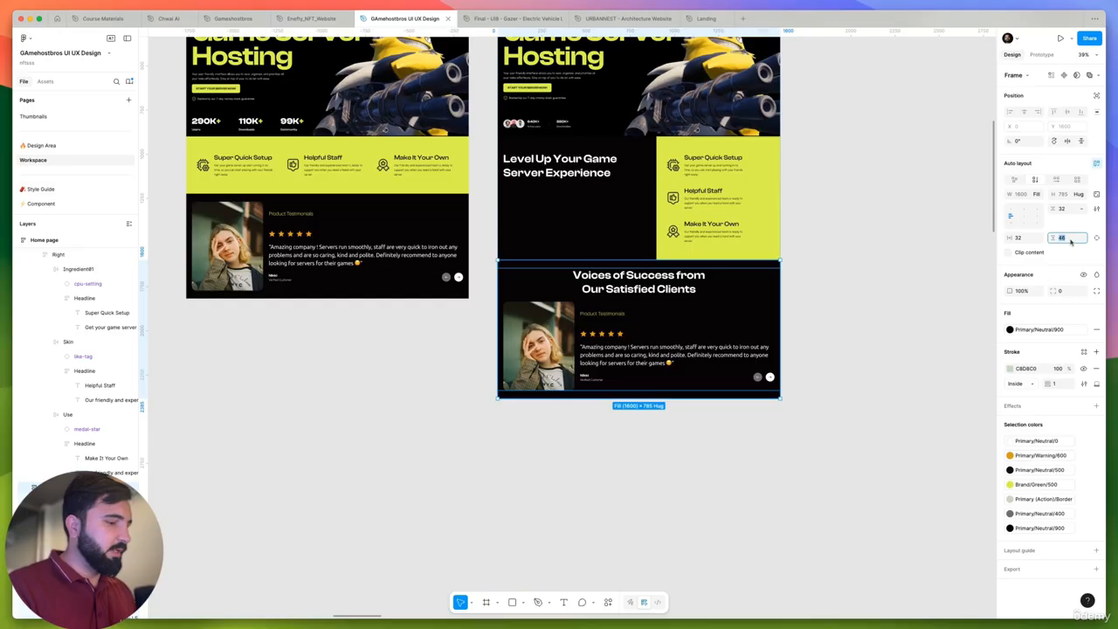
pyautogui.write('2')
pyautogui.press('Return')
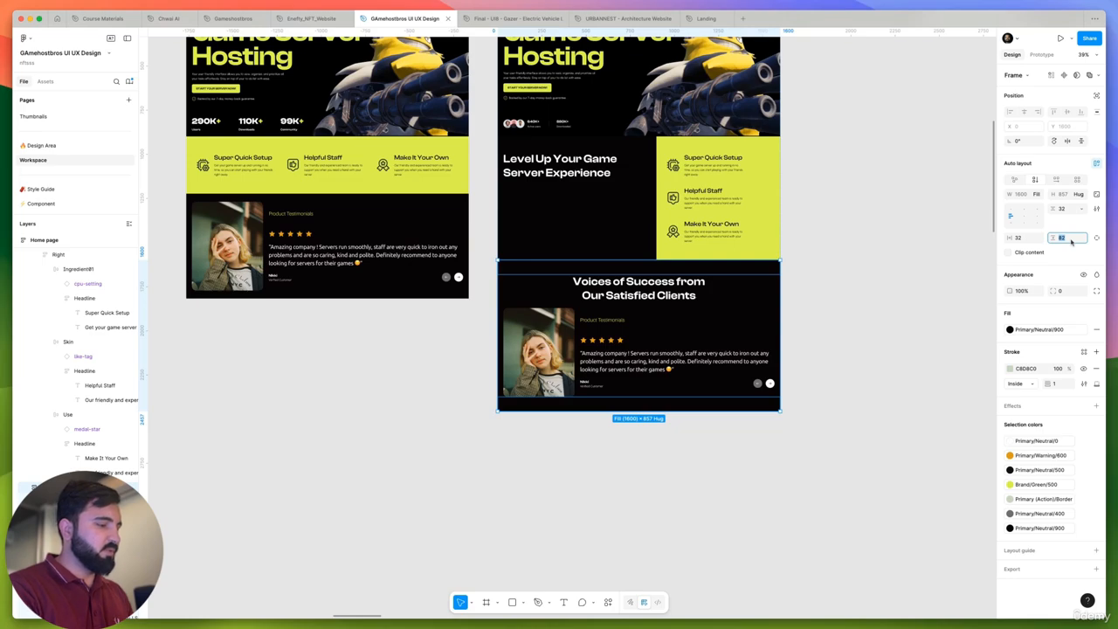
pyautogui.write('0')
pyautogui.press('Return')
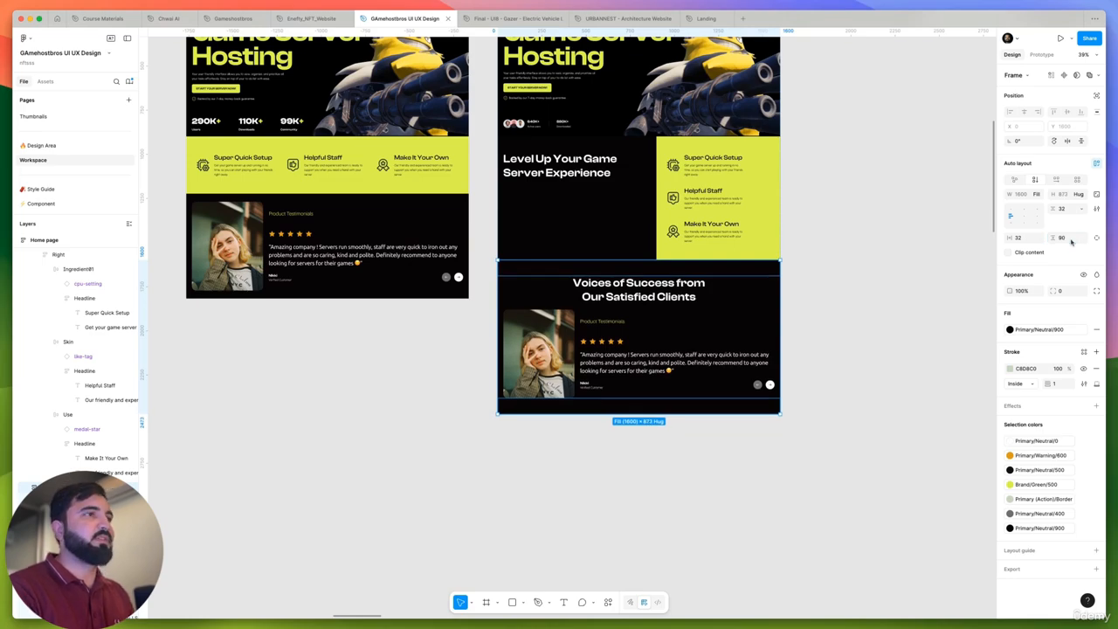
pyautogui.click(761, 466)
# Replace the first Home page's Product Testimonials section with a copy of the second Home page's version with the heading
pyautogui.hscroll(-5, 760, 466)
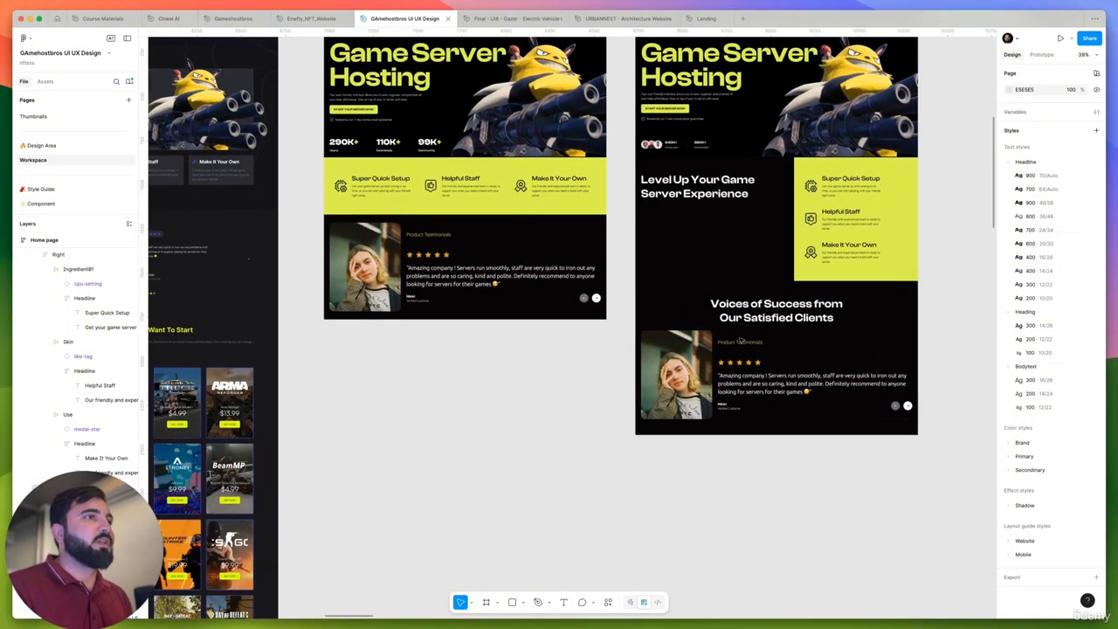
pyautogui.click(768, 316)
pyautogui.click(769, 317)
pyautogui.moveTo(768, 314); pyautogui.dragTo(474, 349)
pyautogui.press('Escape')
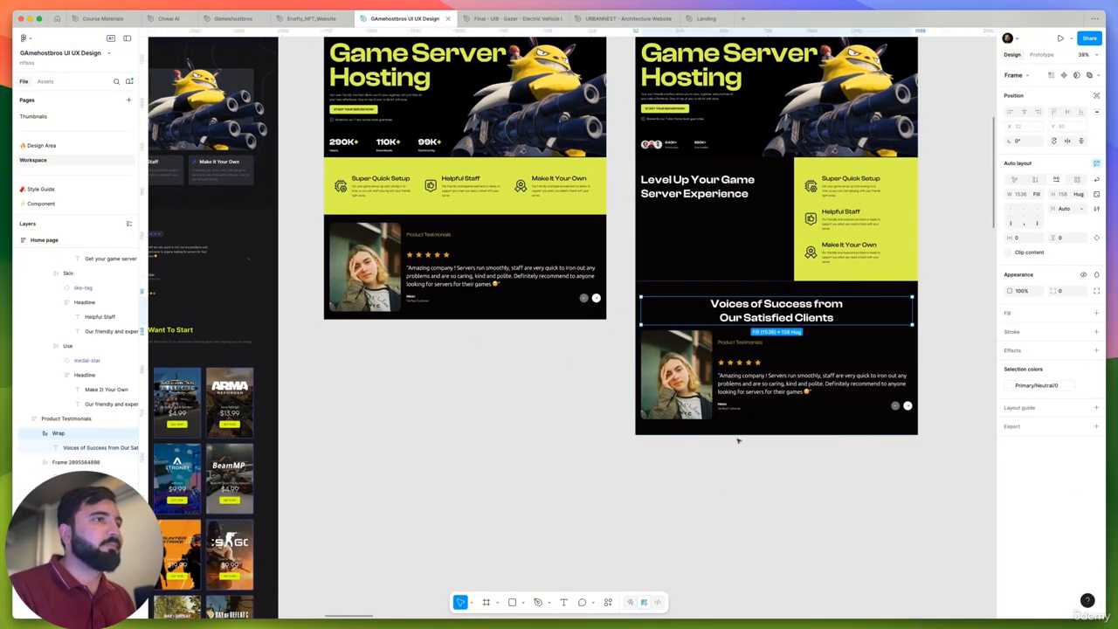
pyautogui.press('Escape')
pyautogui.press('Escape')
pyautogui.moveTo(717, 310); pyautogui.dragTo(466, 401)
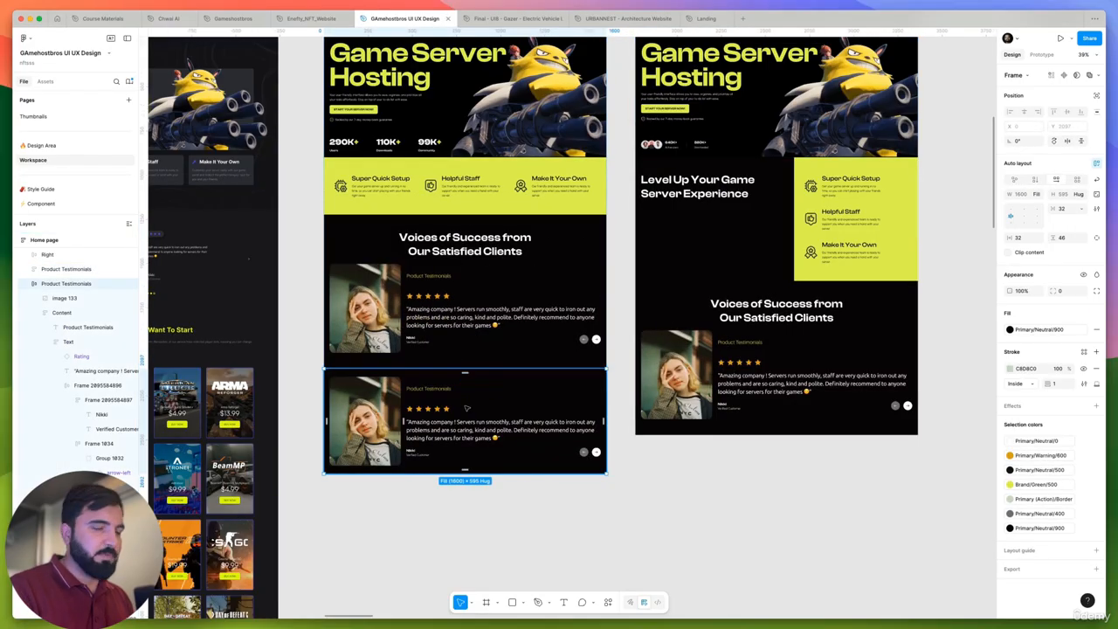
pyautogui.press('Delete')
# Widen the "Voices of Success" heading's text box to the full width of its row in the first Home page
pyautogui.hscroll(-3, 449, 389)
pyautogui.scroll(5, 567, 231)
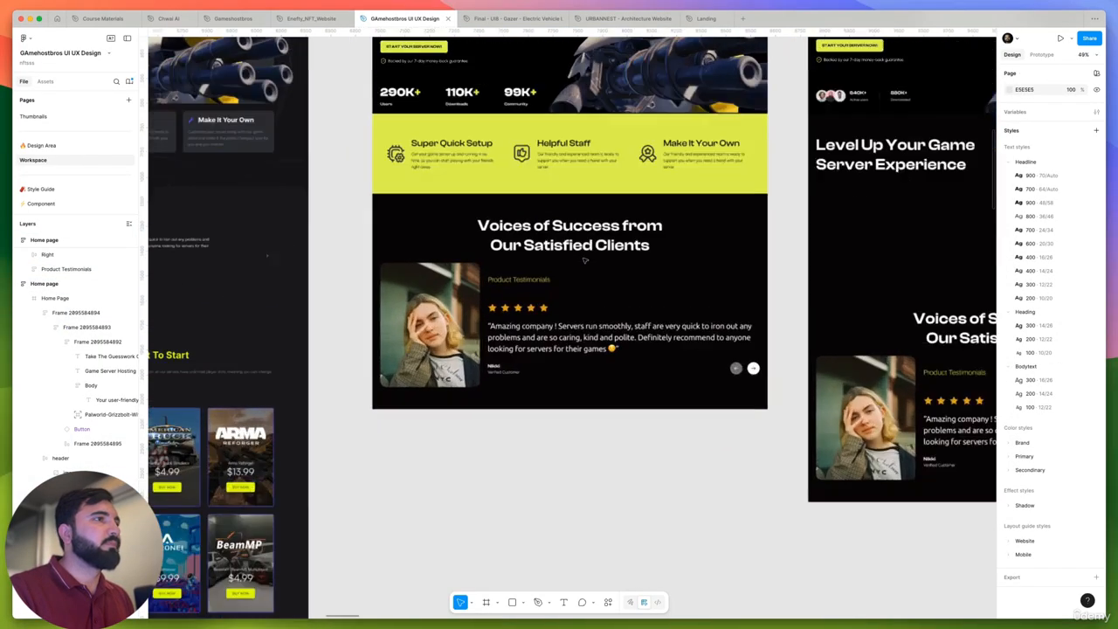
pyautogui.click(691, 225)
pyautogui.moveTo(702, 224); pyautogui.dragTo(845, 226)
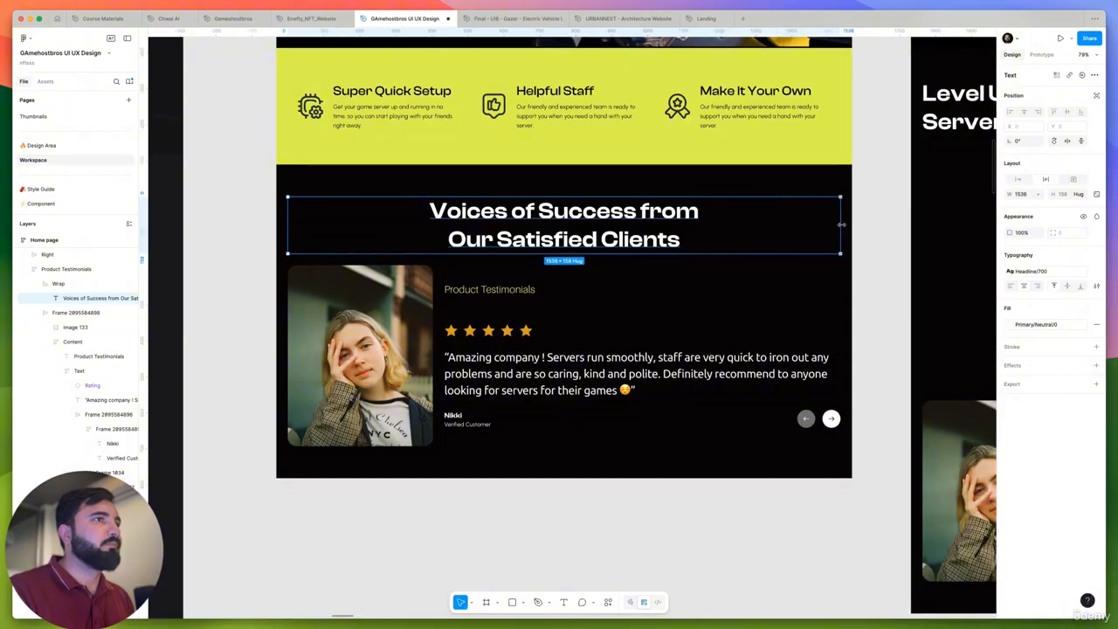
pyautogui.scroll(-5, 591, 429)
pyautogui.click(594, 428)
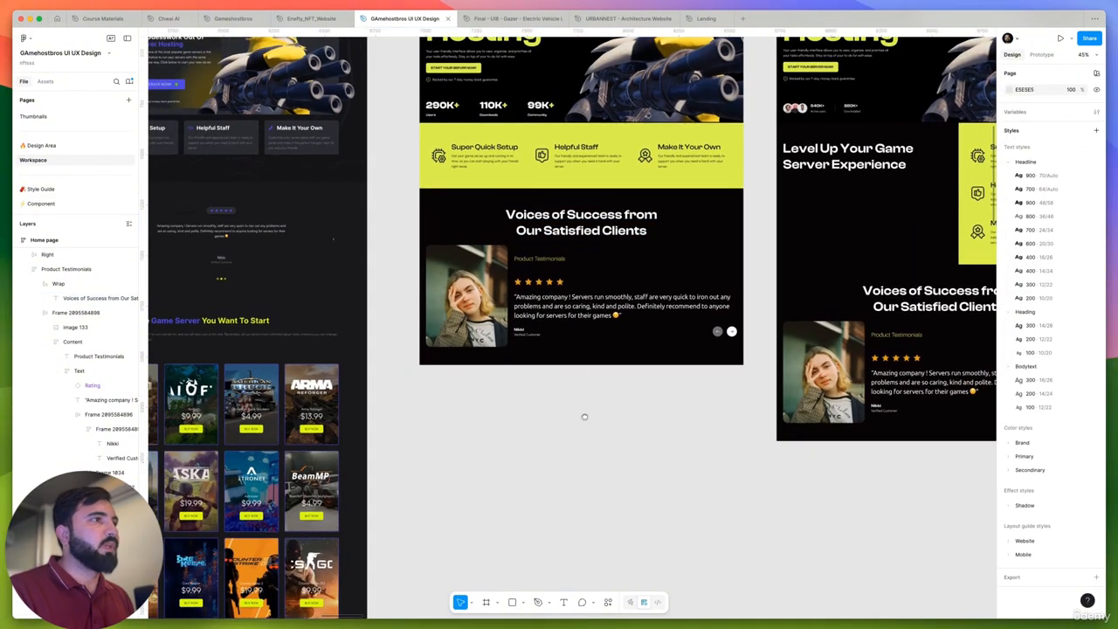
# Delete the "Voices of Success" heading row from the first Home page's Product Testimonials section
pyautogui.scroll(5, 512, 256)
pyautogui.keyDown('super'); pyautogui.click(571, 262); pyautogui.keyUp('super')
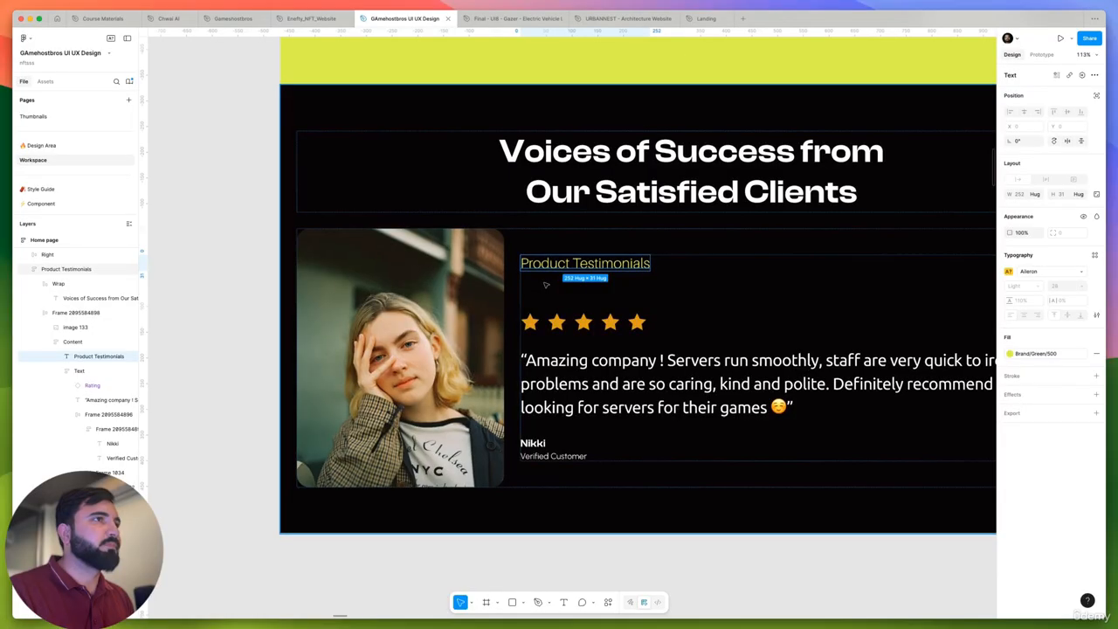
pyautogui.scroll(-8, 545, 285)
pyautogui.press('Escape')
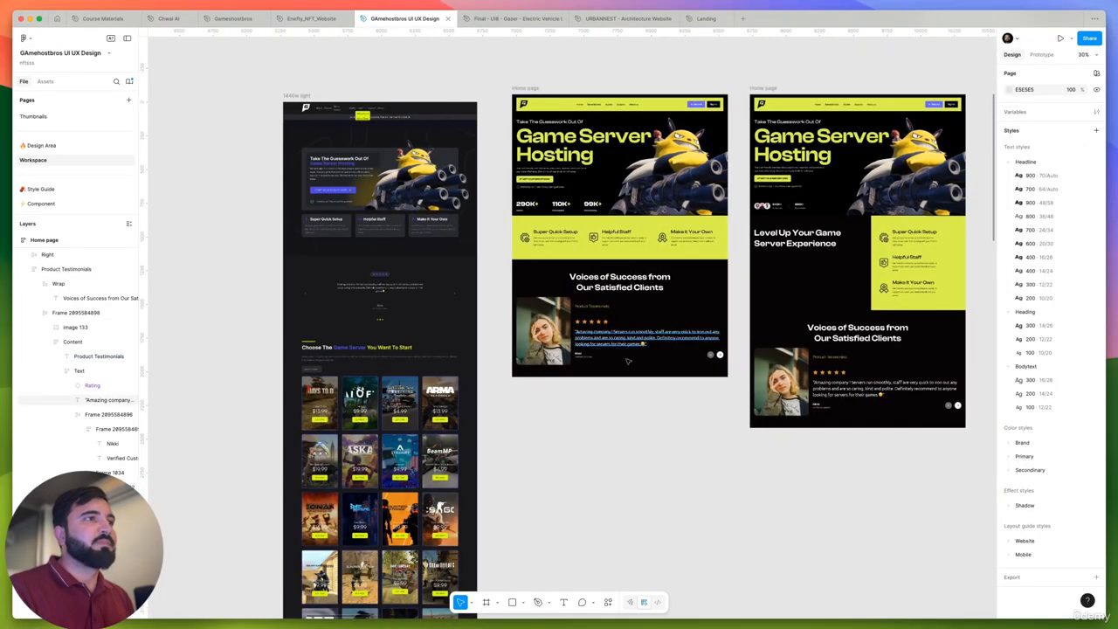
pyautogui.hscroll(5, 627, 360)
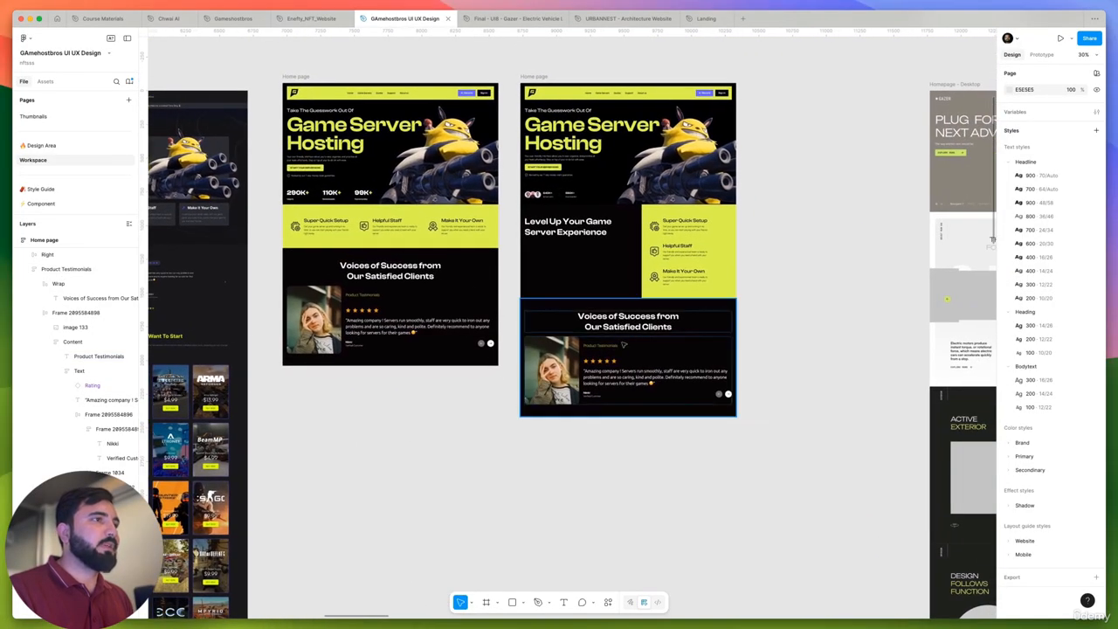
pyautogui.scroll(4, 623, 345)
pyautogui.hscroll(-3, 474, 241)
pyautogui.keyDown('super'); pyautogui.click(475, 241); pyautogui.keyUp('super')
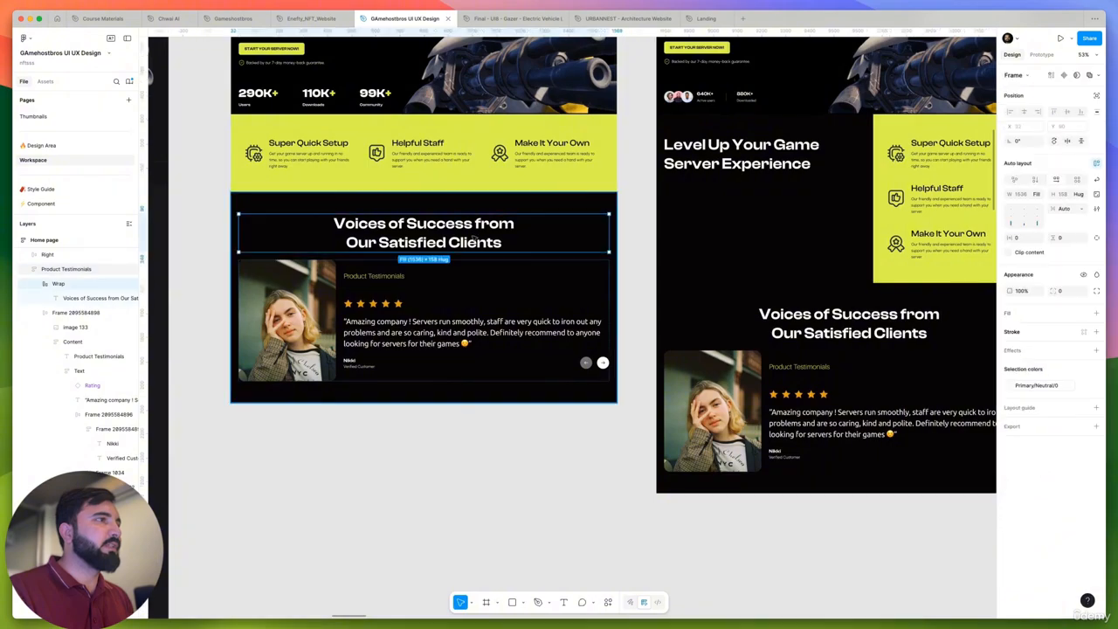
pyautogui.press('Delete')
pyautogui.scroll(-1, 438, 212)
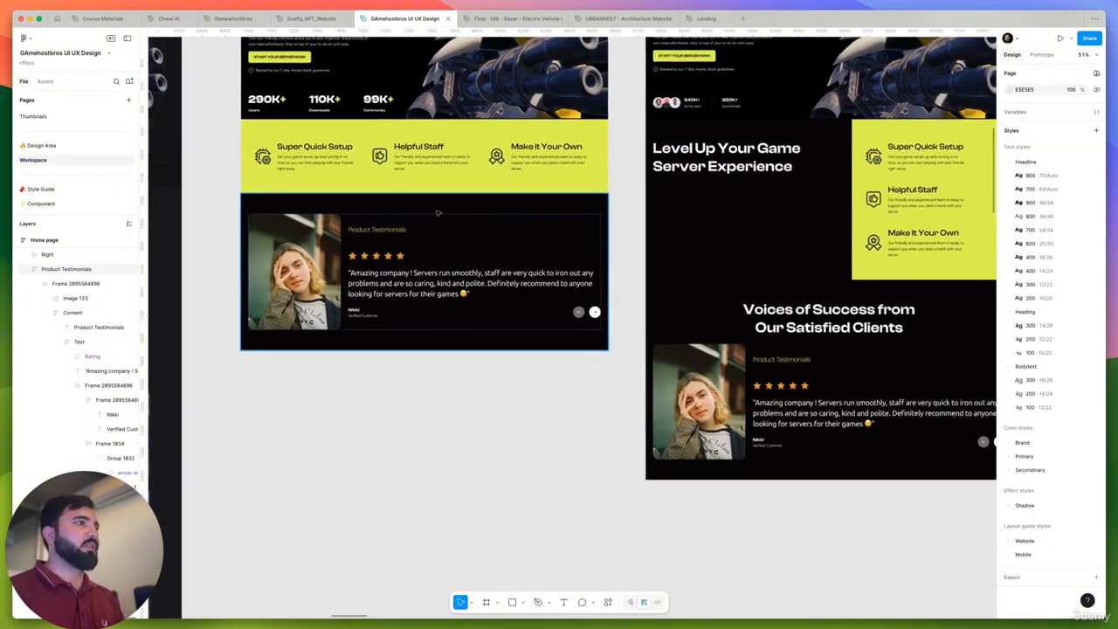
pyautogui.scroll(-3, 437, 212)
pyautogui.hscroll(-3, 464, 392)
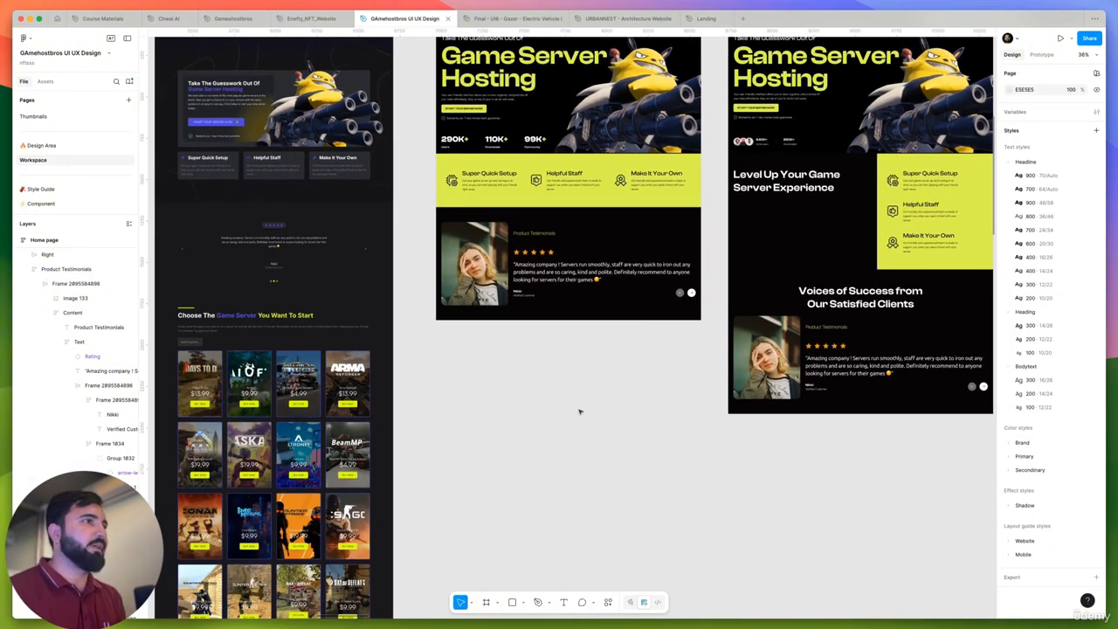